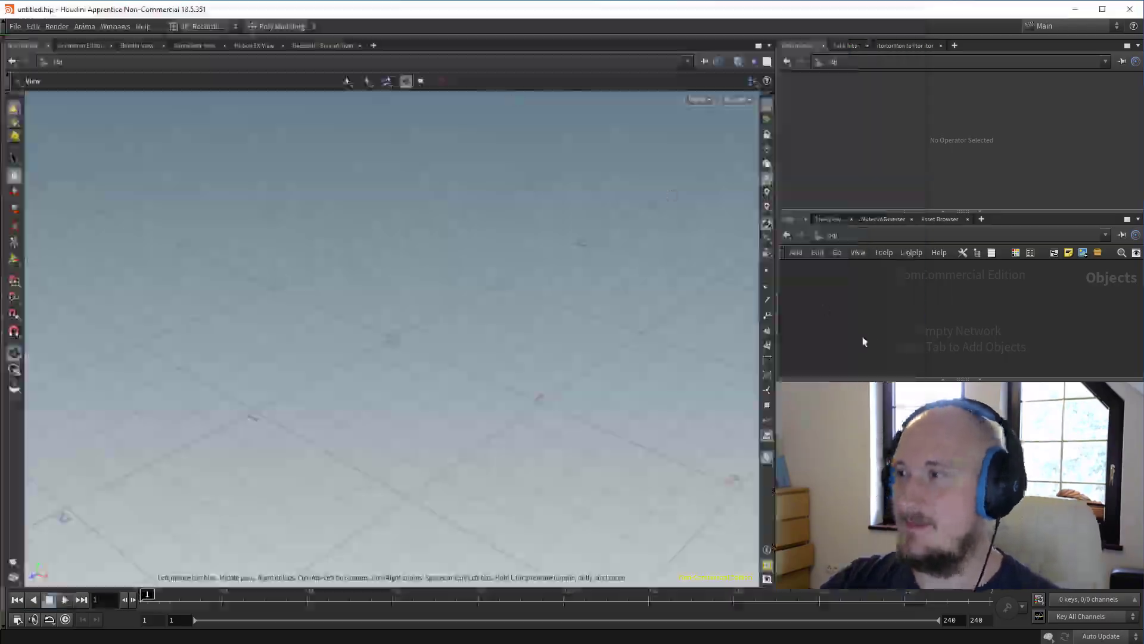
Create a Geometry object in the empty object network and enter it.
key(Tab)
text(g)
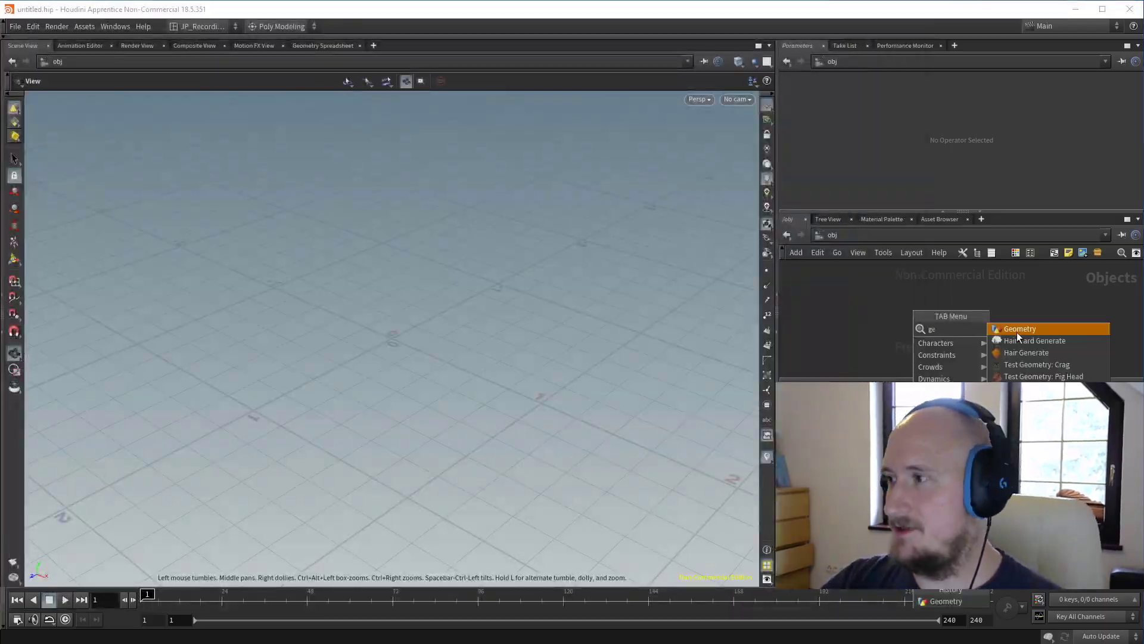
click(1017, 331)
click(956, 324)
key(Return)
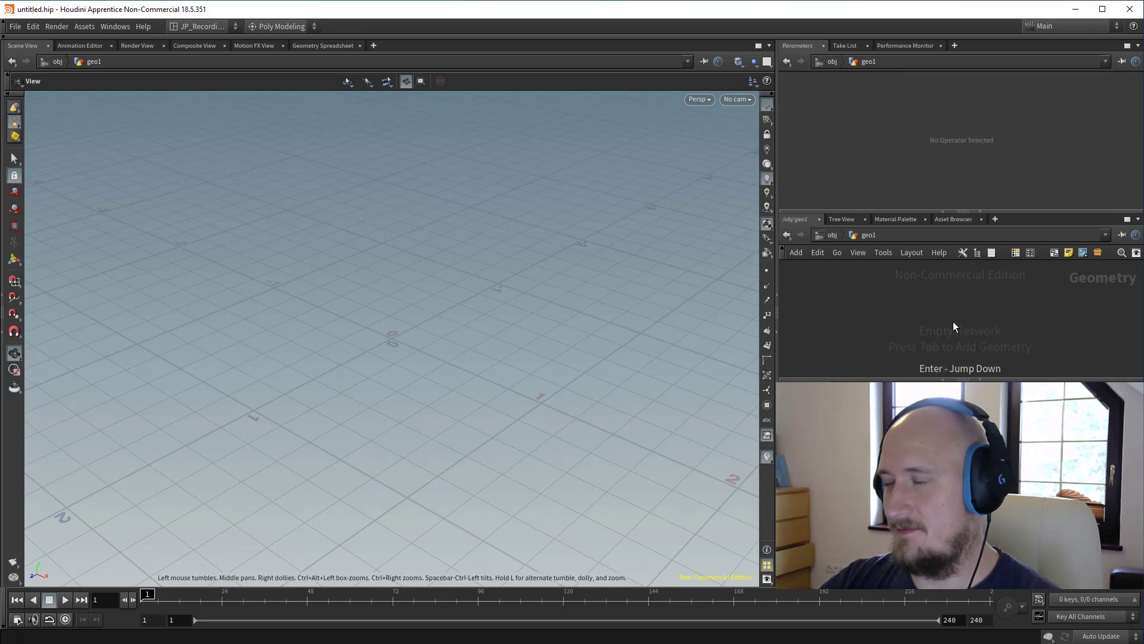
Add a Test Geometry: Tommy node to the geometry network and frame the model in the viewport.
key(Tab)
text(tom)
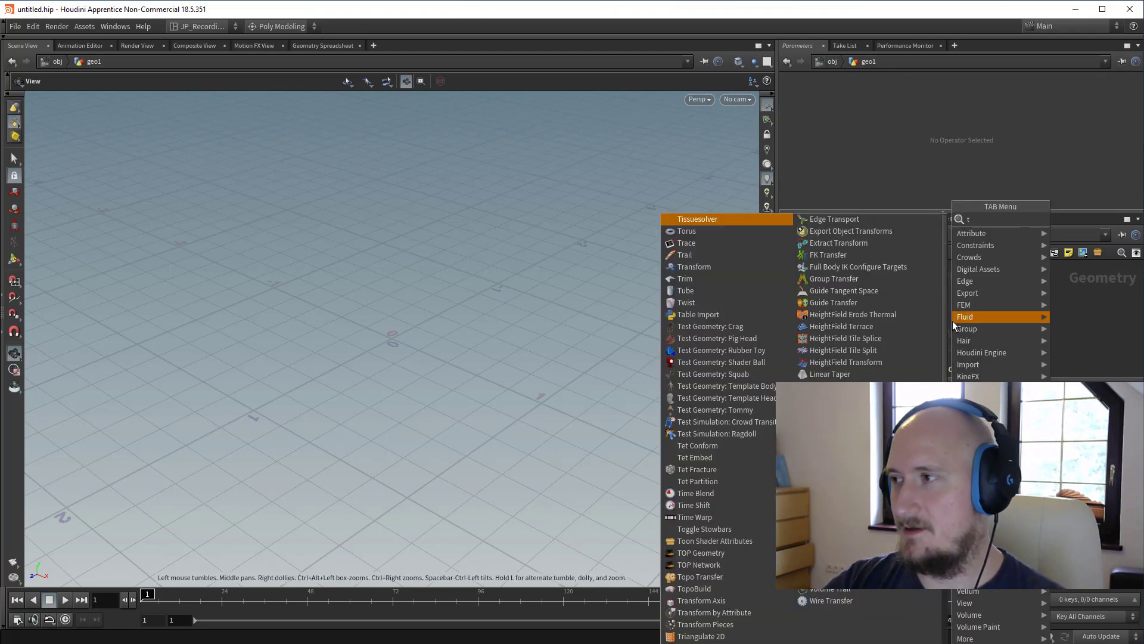
key(Return)
key(Return)
key(space+g)
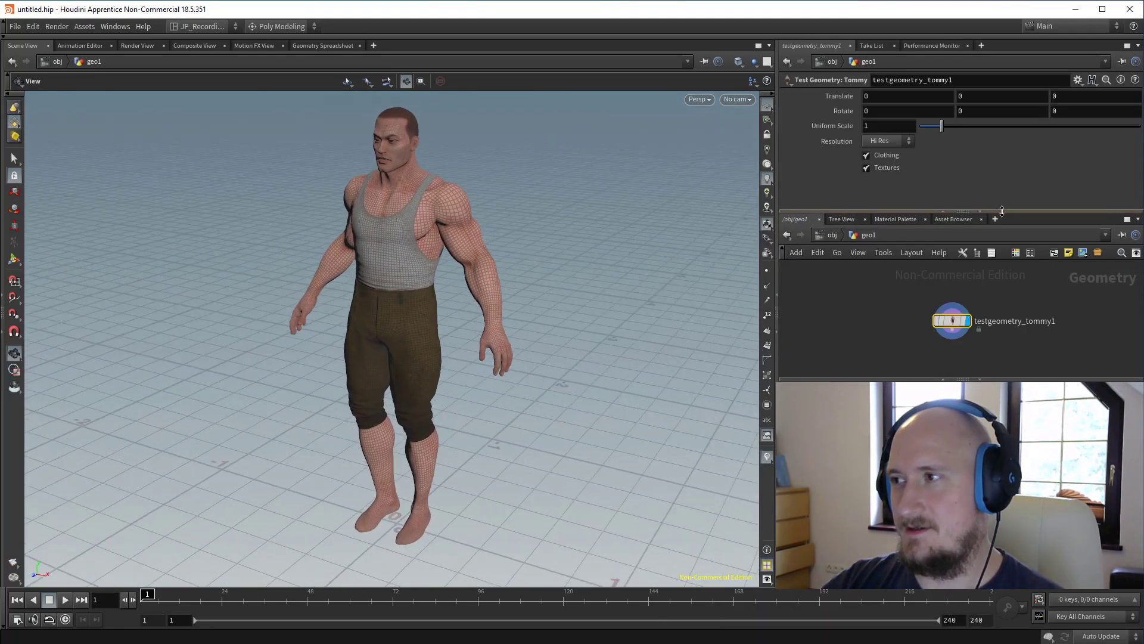
Turn off clothing and textures on the Tommy model, inspect the bare mesh, and delete its node.
click(866, 156)
click(867, 168)
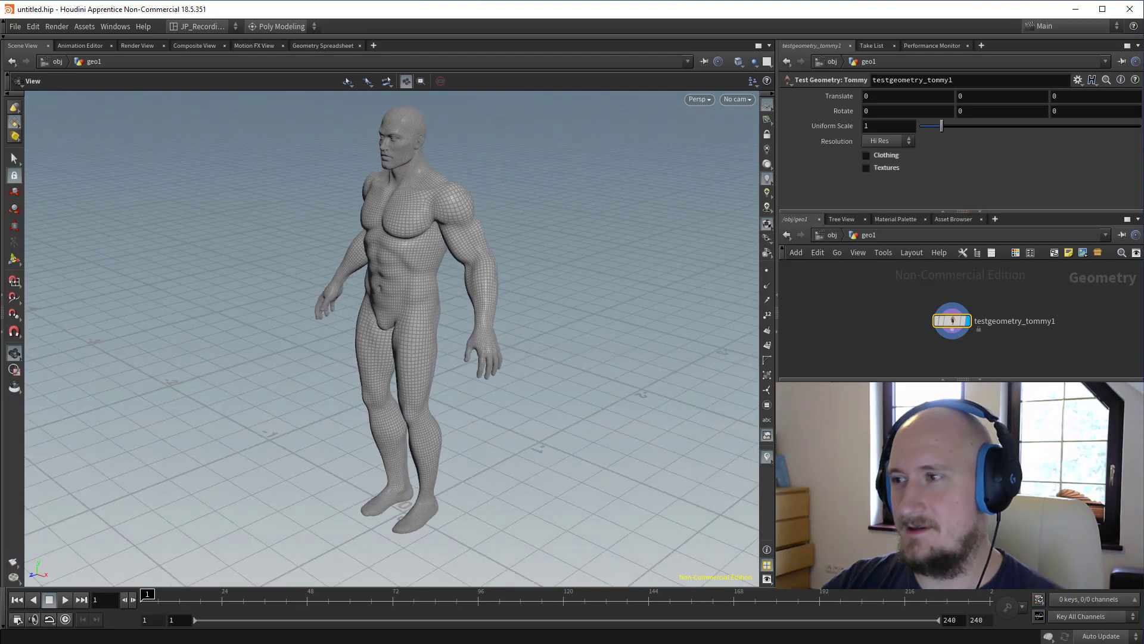
mouse_move(516, 311)
mouse_down()
mouse_move(467, 326)
mouse_move(500, 312)
mouse_up()
drag(881, 295, 1037, 379)
drag(422, 324, 437, 325)
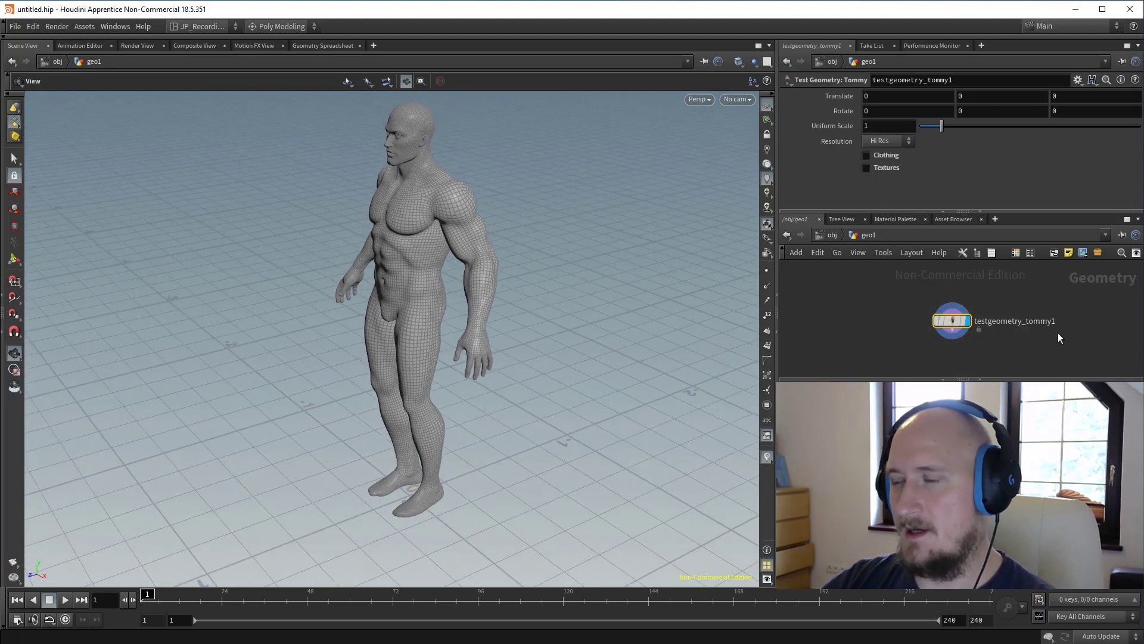
key(Delete)
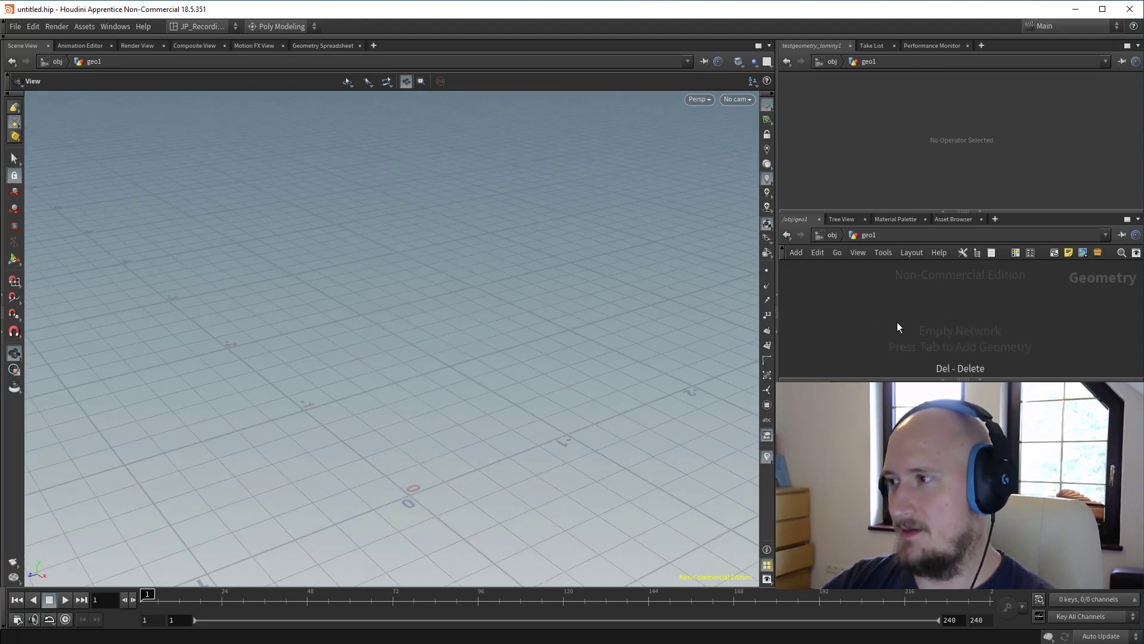
Add a Test Geometry: Pig Head node to the geometry network and frame the head in the viewport.
key(Tab)
text(test)
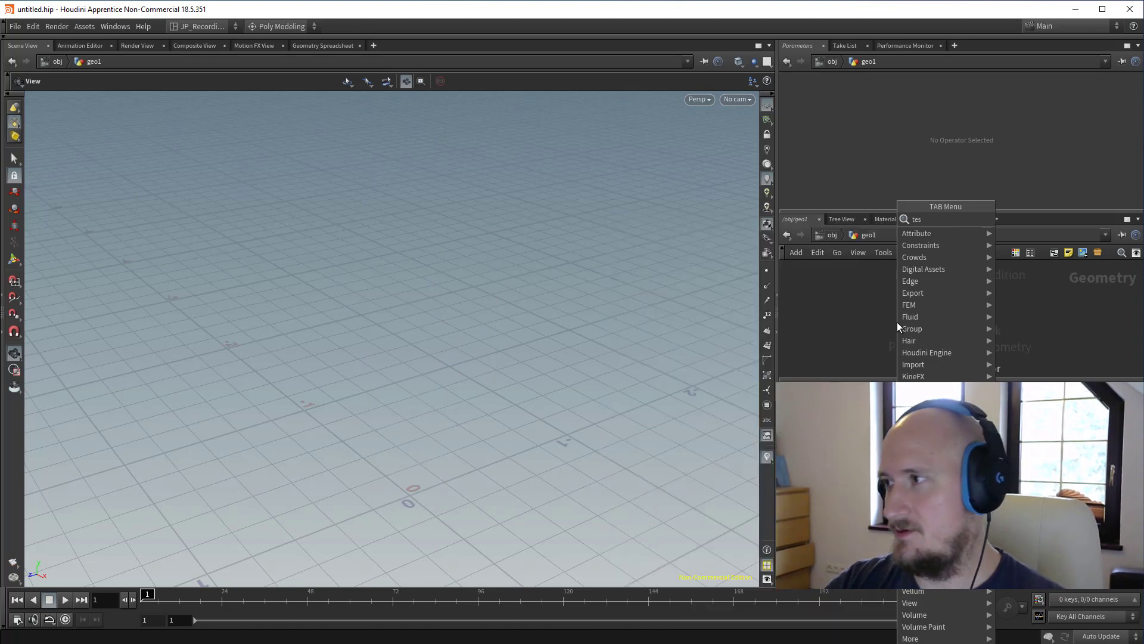
key(Down)
key(Down)
key(Down)
key(Up)
key(Down)
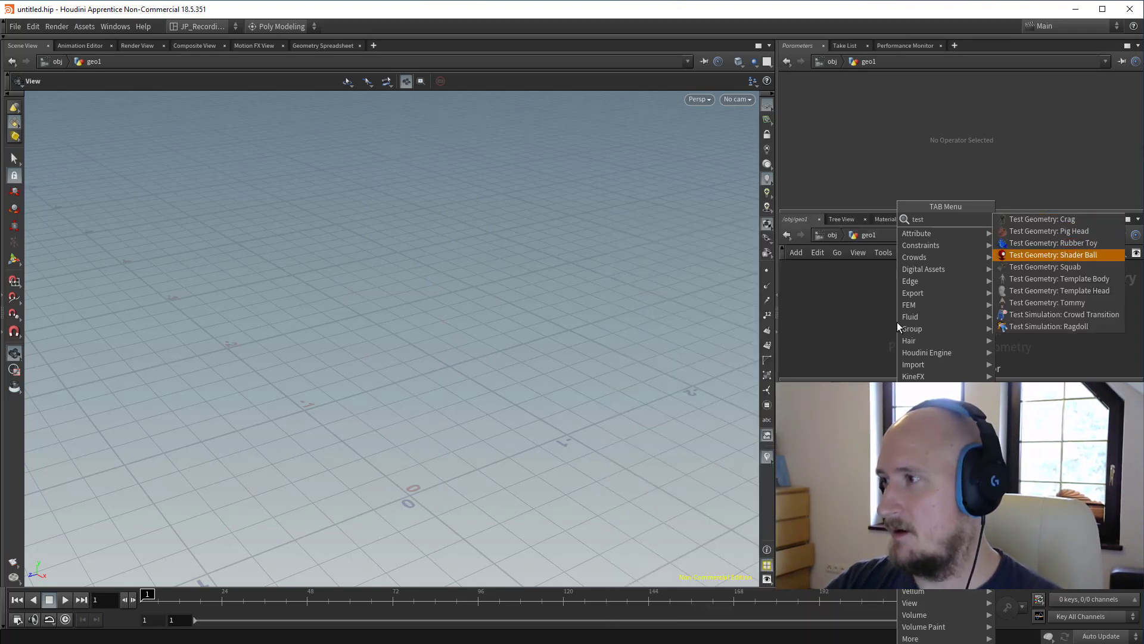
key(Down)
key(Up)
key(Up)
key(Up)
key(Return)
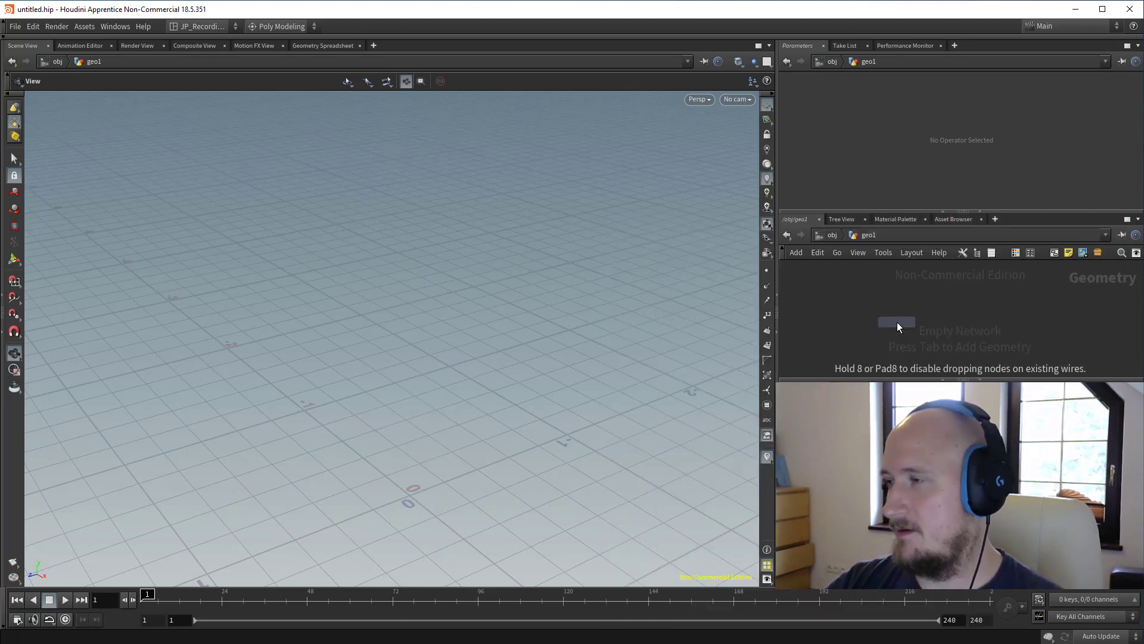
click(896, 321)
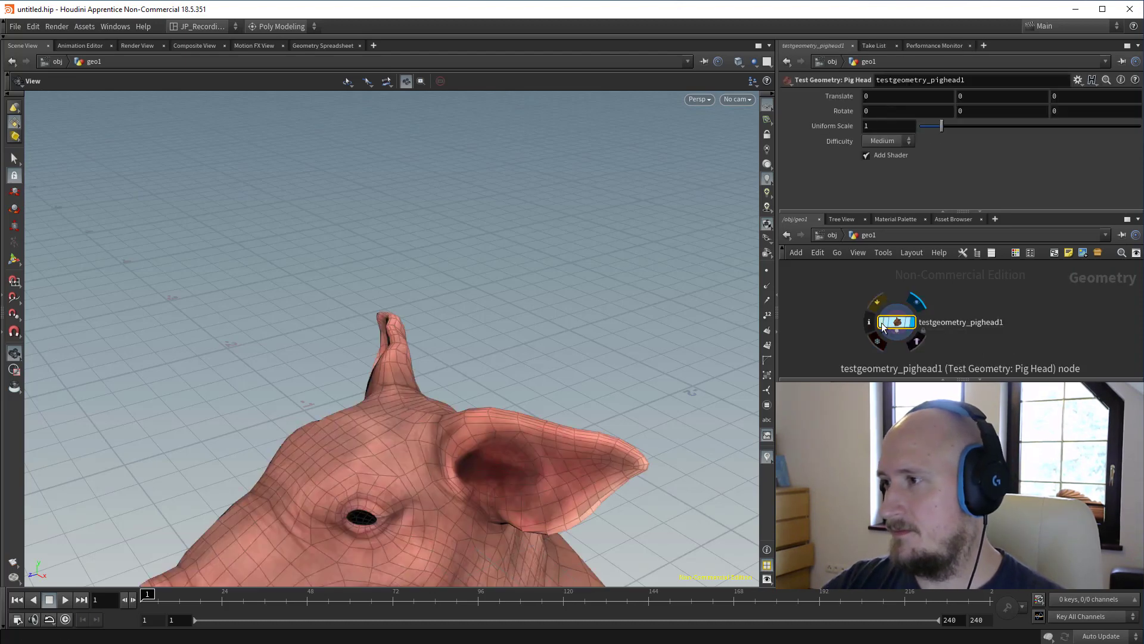
key(space+g)
drag(623, 298, 614, 298)
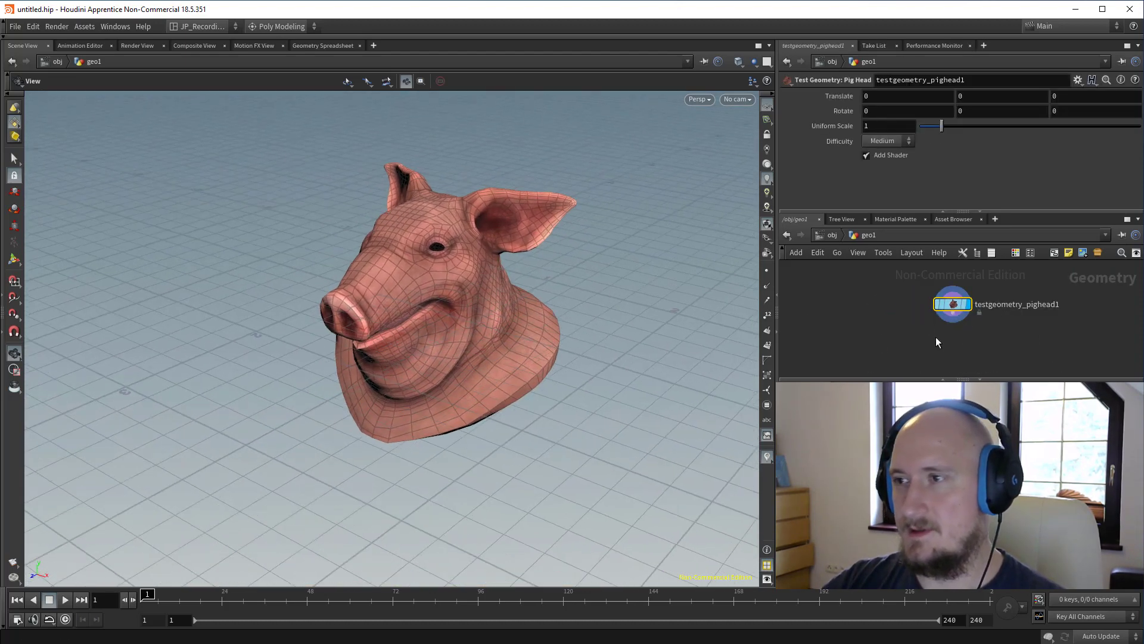
Add a Test Geometry: Tommy node beside the pig head and display it as a template for size reference.
middle_drag(906, 317, 914, 339)
key(Tab)
text(tim)
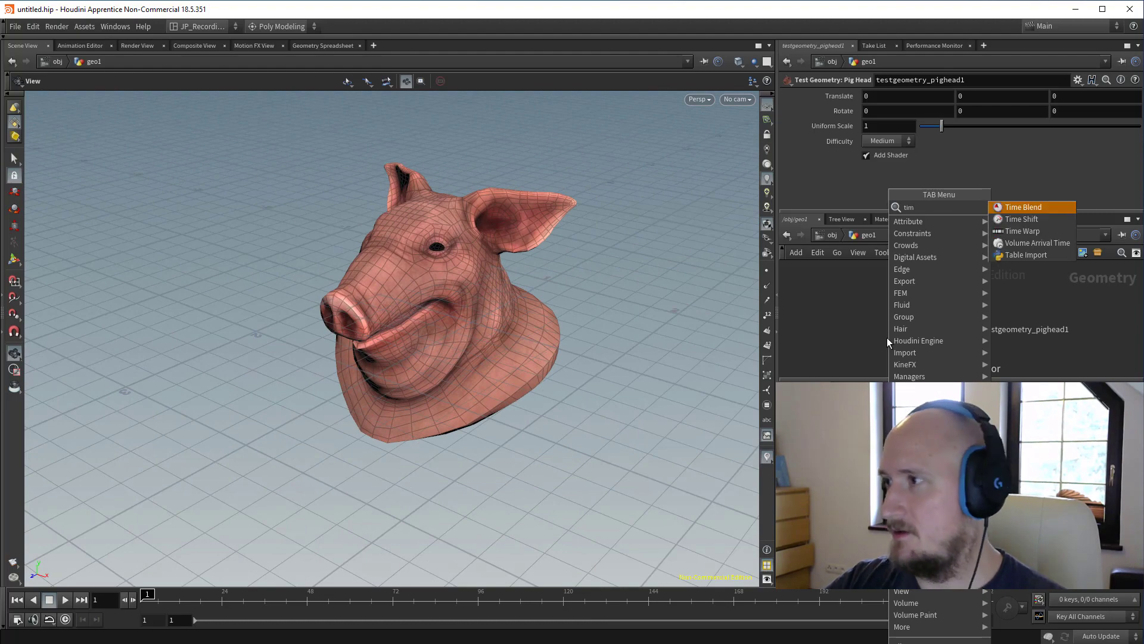
key(BackSpace)
key(BackSpace)
text(omy)
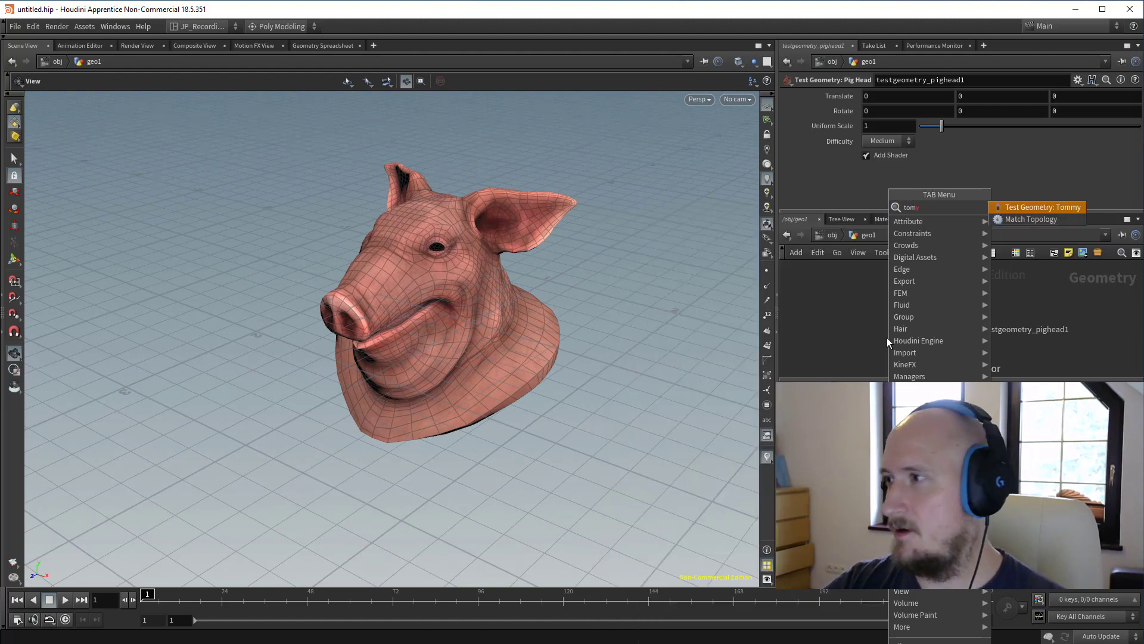
key(Return)
click(852, 327)
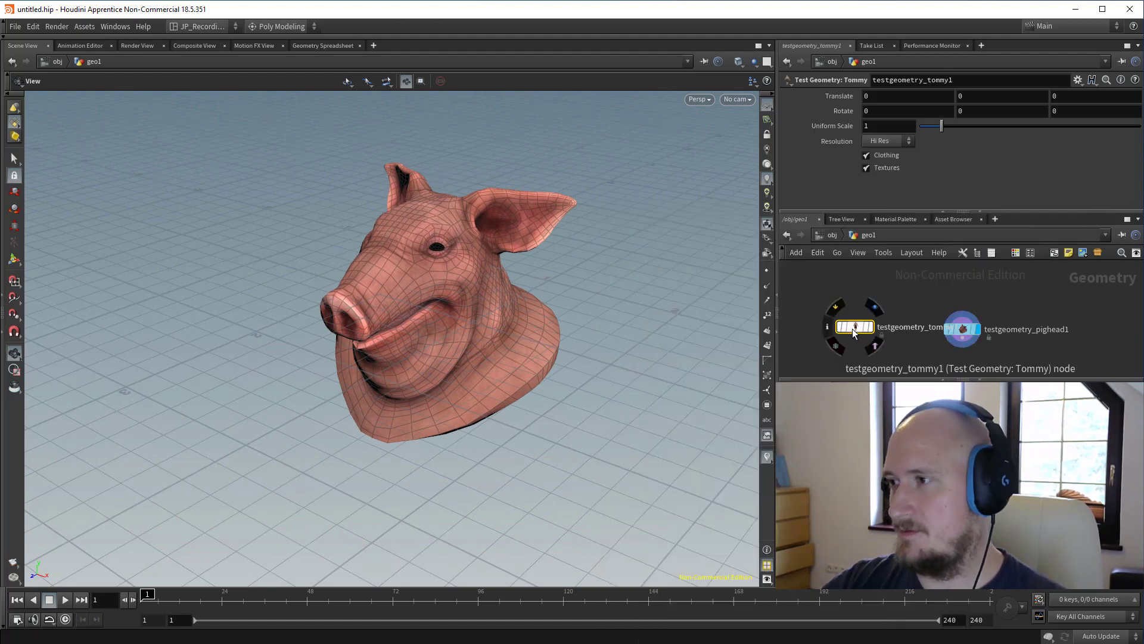
Set the pig head's uniform scale to 0.3 and its Y translation to 1.8 to match the Tommy figure's head.
click(977, 333)
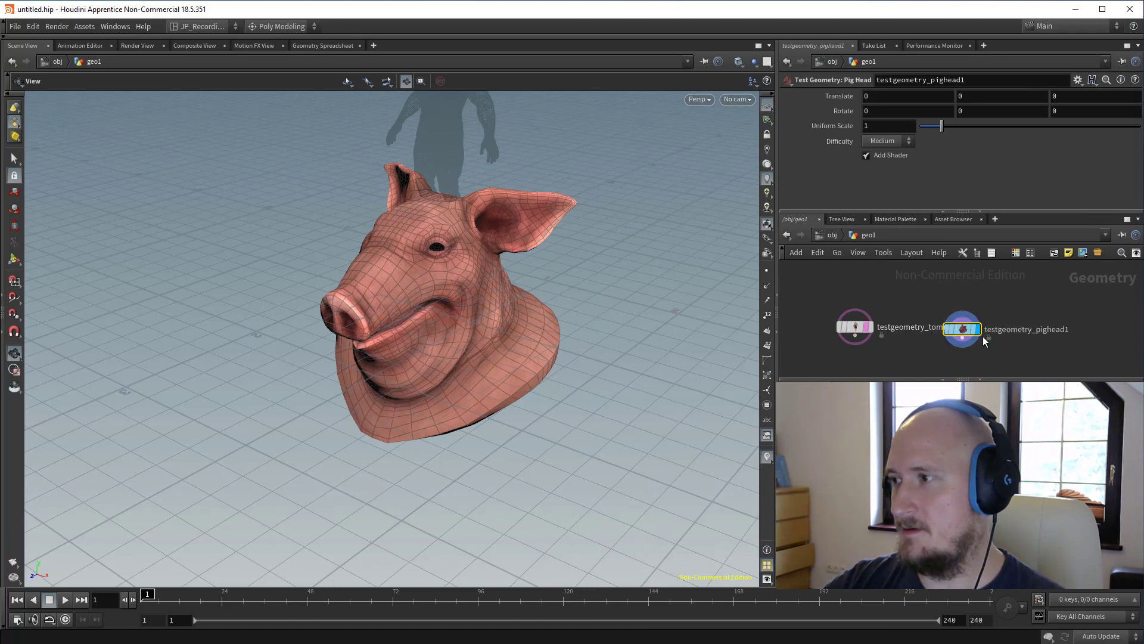
middle_drag(933, 361, 925, 328)
key(Tab)
key(Escape)
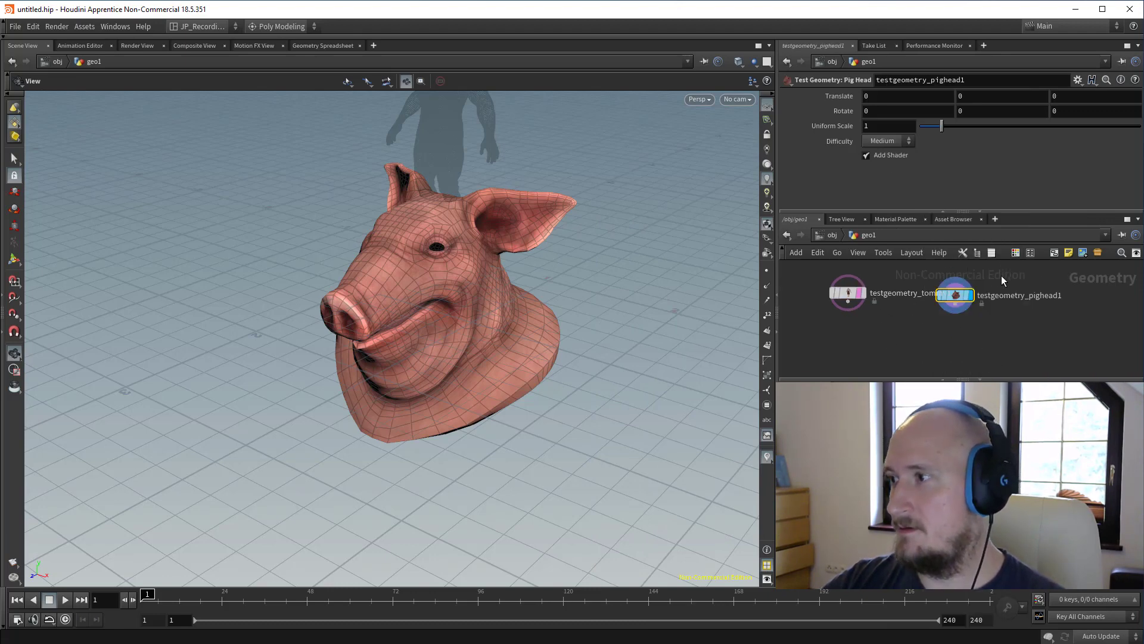
drag(945, 124, 931, 124)
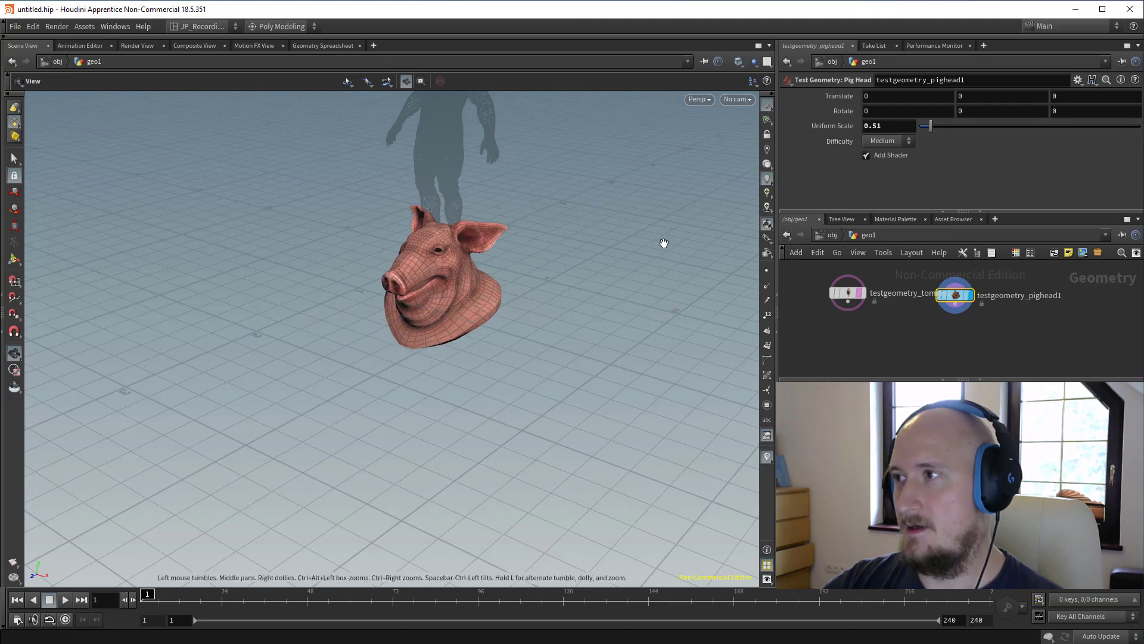
key(Return)
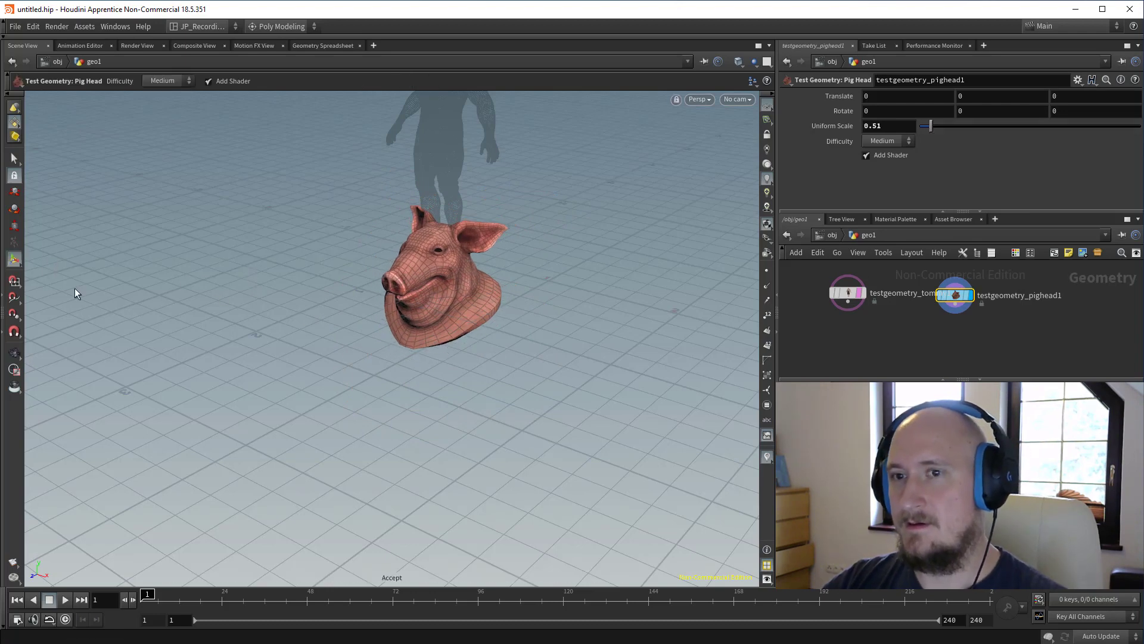
alt+middle_drag(439, 258, 393, 349)
alt+drag(394, 350, 424, 357)
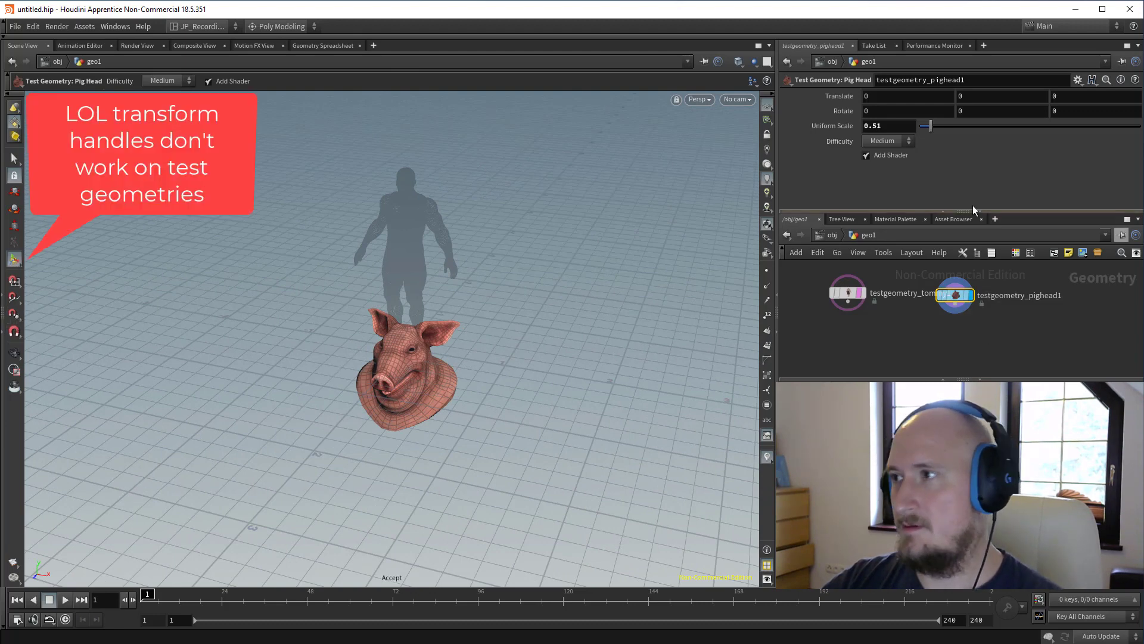
middle_drag(979, 97, 1054, 99)
alt+drag(605, 239, 482, 220)
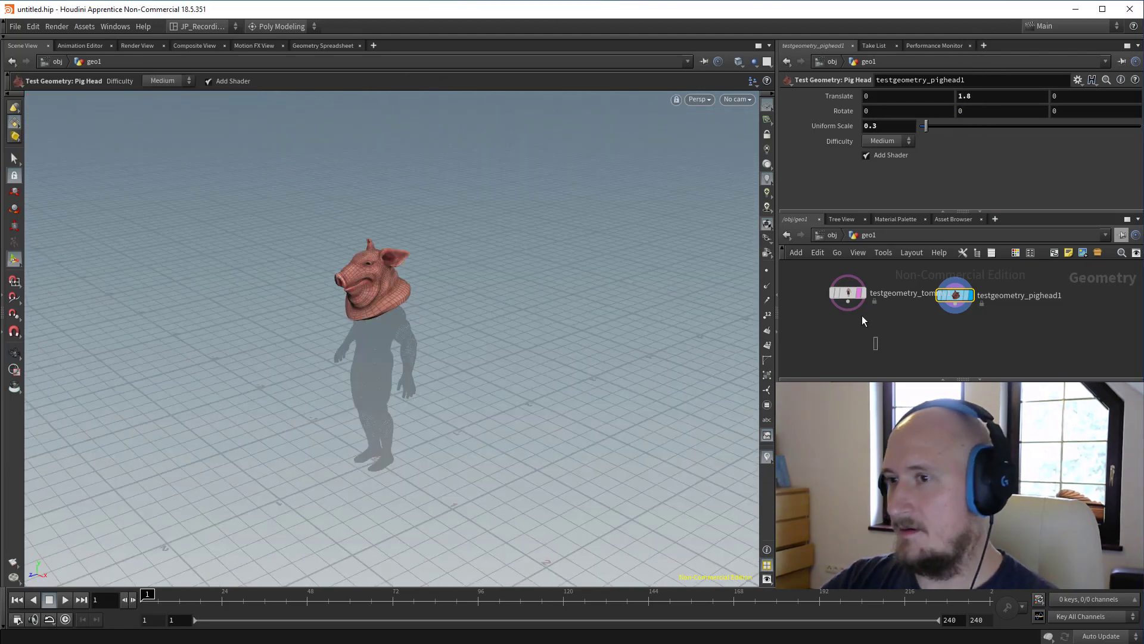
Delete the Tommy reference node.
click(859, 294)
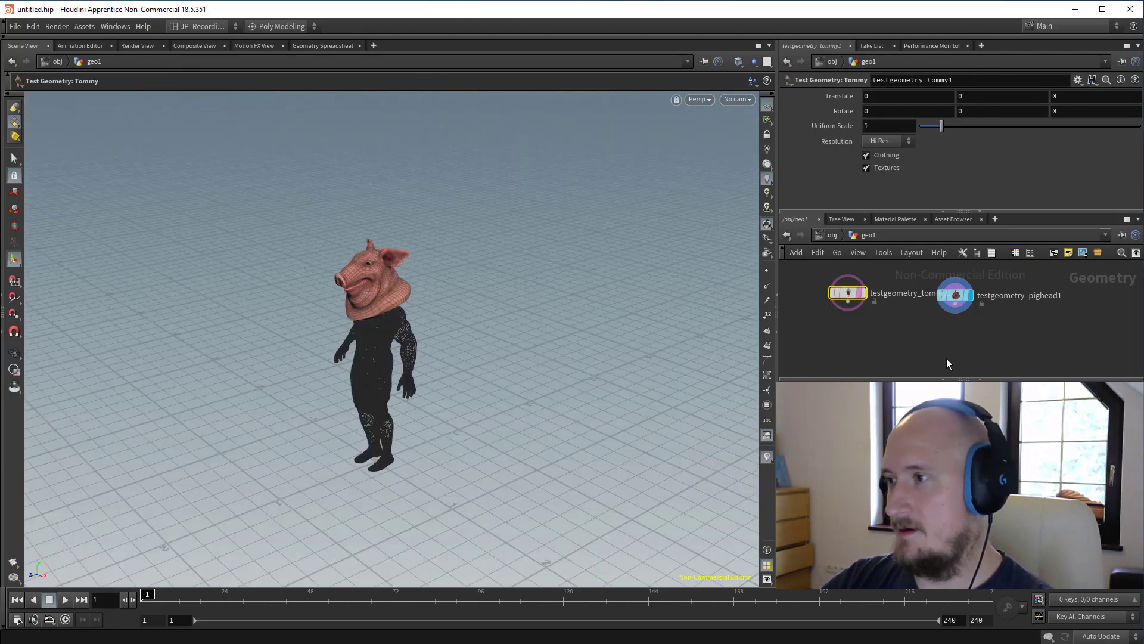
key(Delete)
Add a displayed POP Network with the pig head as its first input, and turn off the pig head's Add Shader option.
key(Tab)
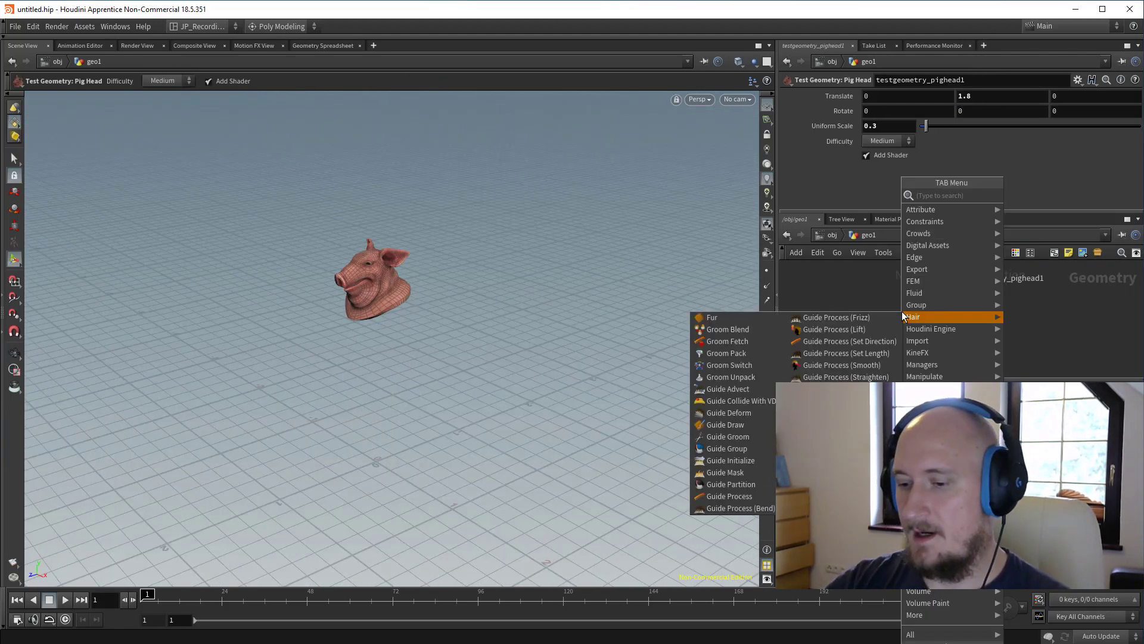
text(pop)
key(Return)
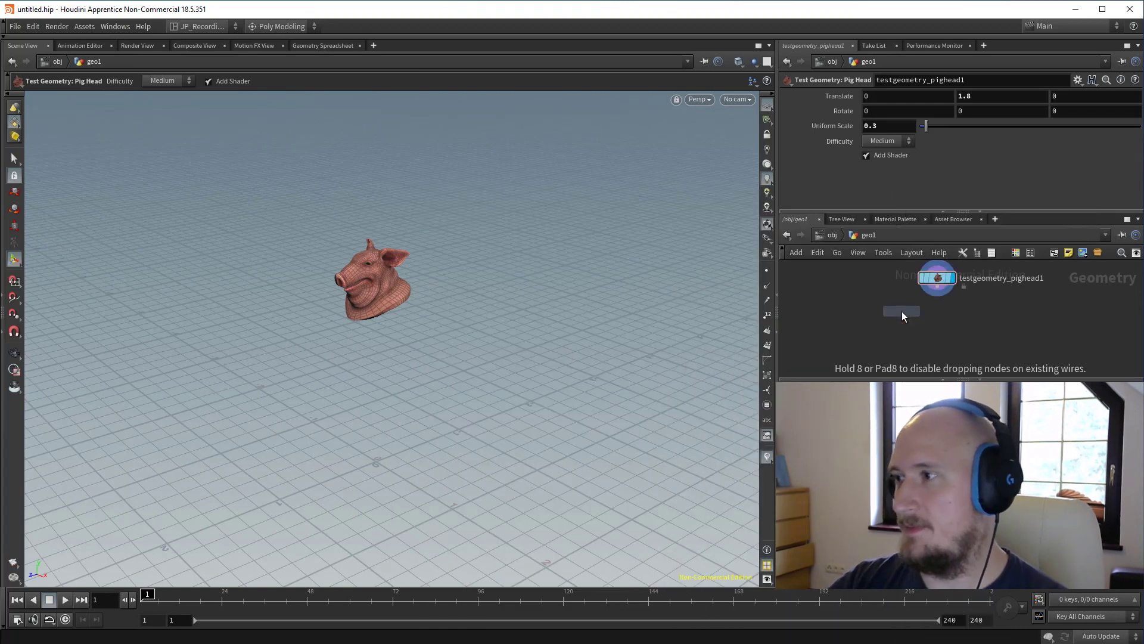
click(930, 329)
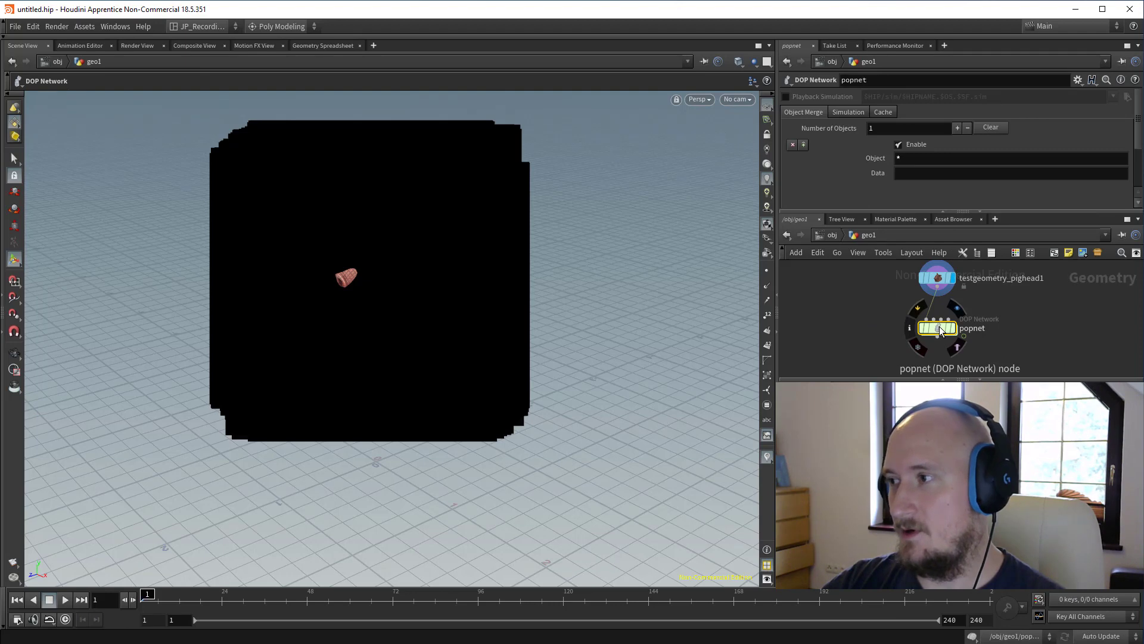
click(930, 278)
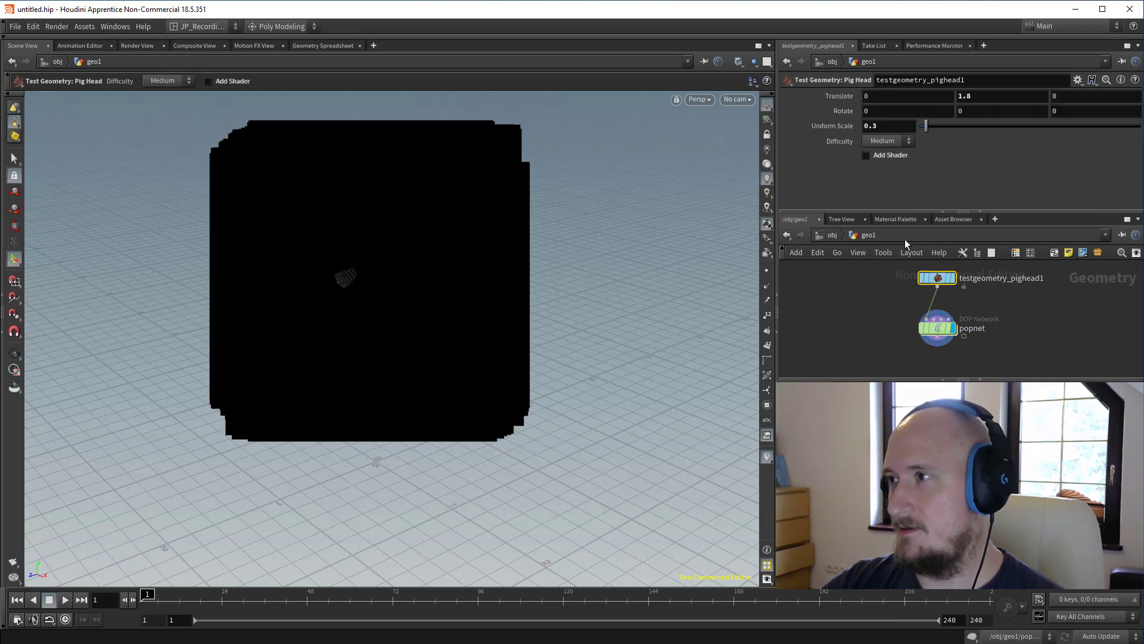
click(937, 328)
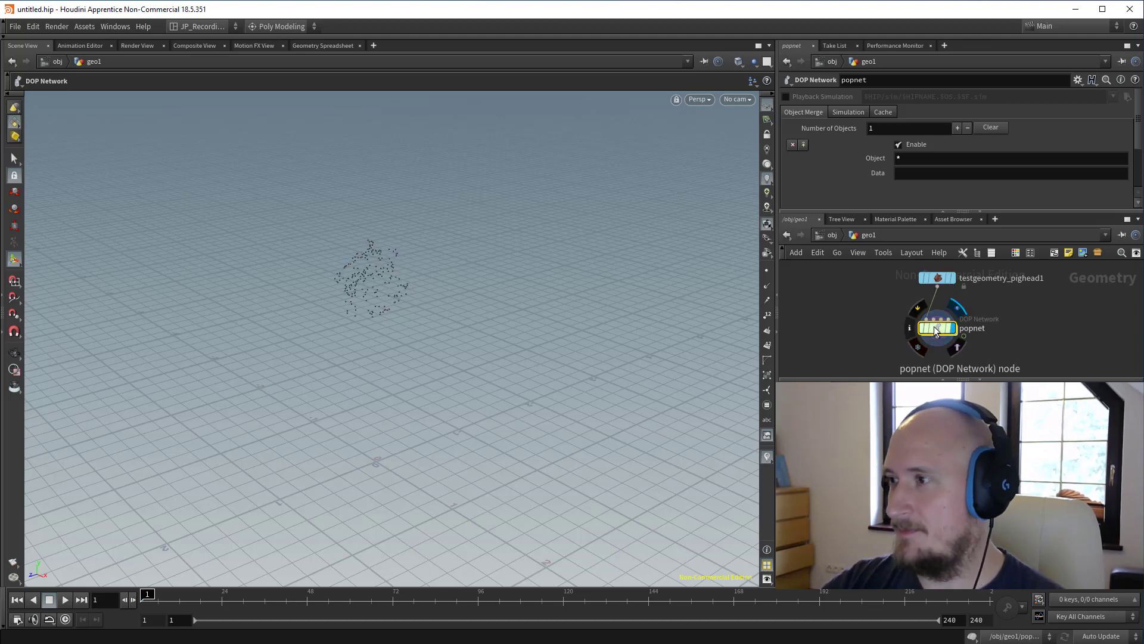
Enter the POP network and open the attribute settings of its source_first_input node.
double_click(937, 328)
click(966, 288)
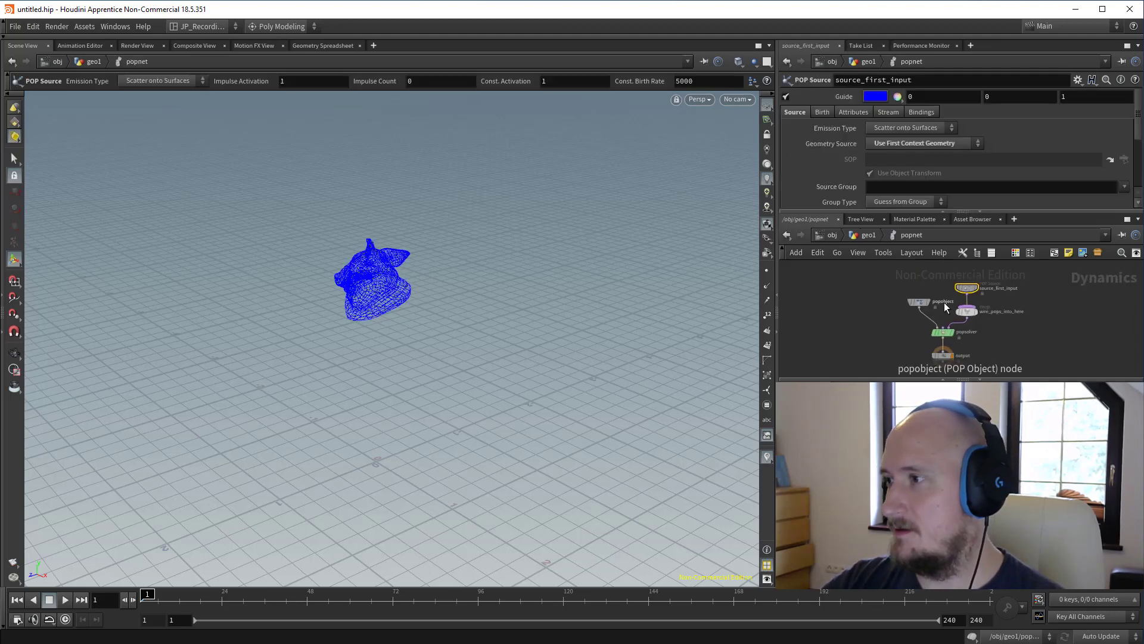
click(853, 112)
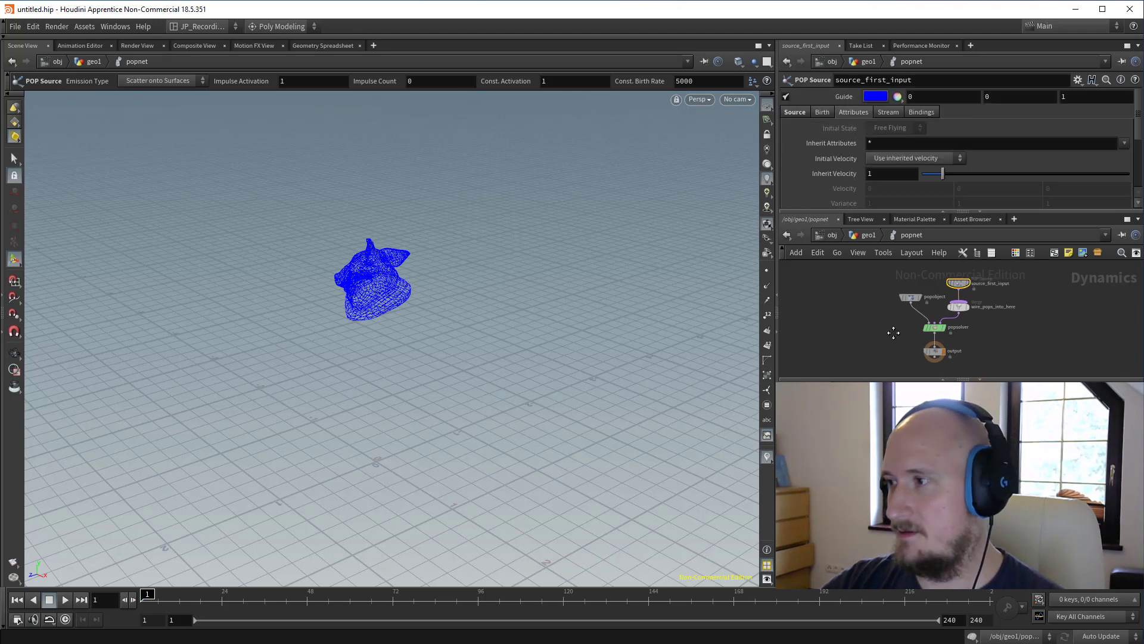
Insert a Gravity Force between the POP solver and the output, play the simulation, and return to frame 1.
key(Tab)
text(gr)
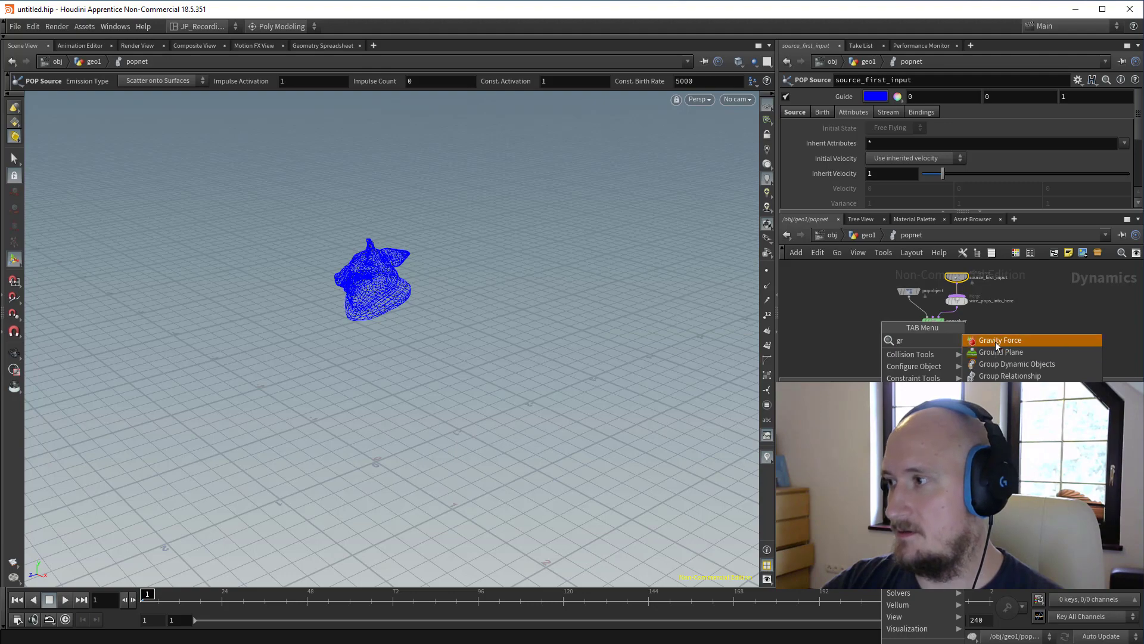
click(993, 339)
click(932, 338)
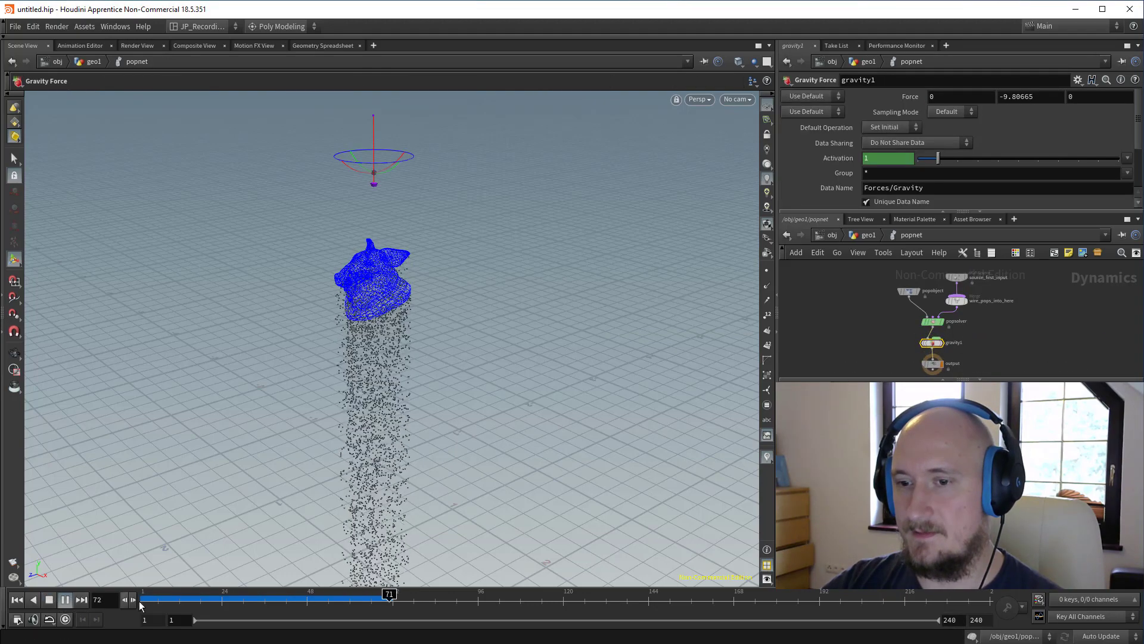
mouse_move(142, 601)
mouse_down()
mouse_move(158, 601)
mouse_move(143, 601)
mouse_up()
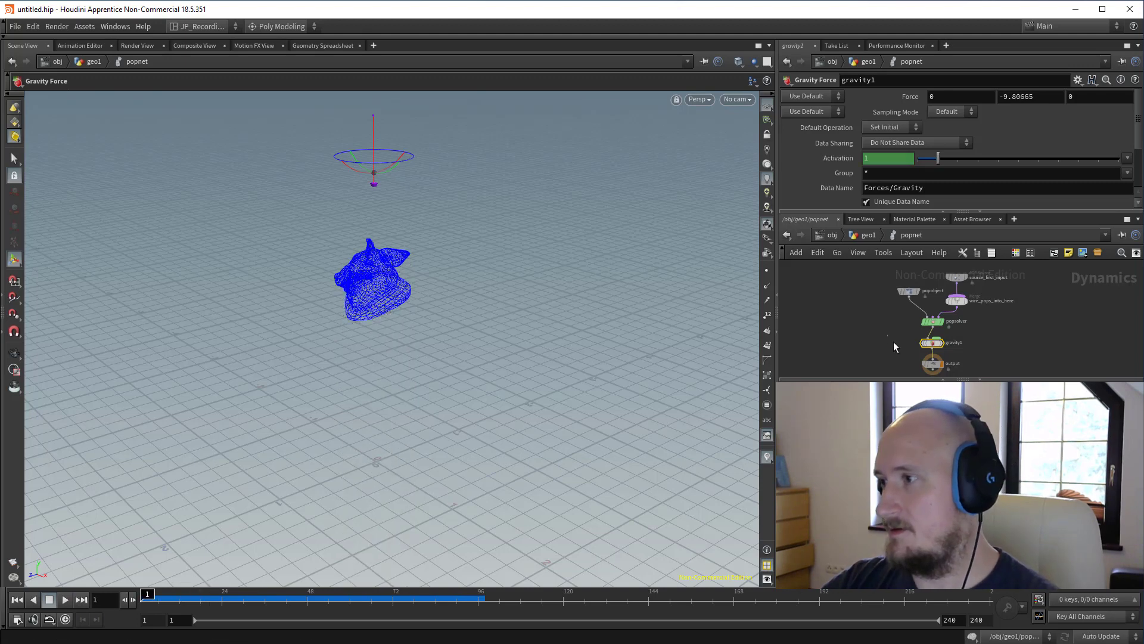
Set the gravity's Y force to -9.80665 * 0.1, replay the simulation, and return to frame 1.
shift+click(932, 364)
drag(953, 352, 954, 353)
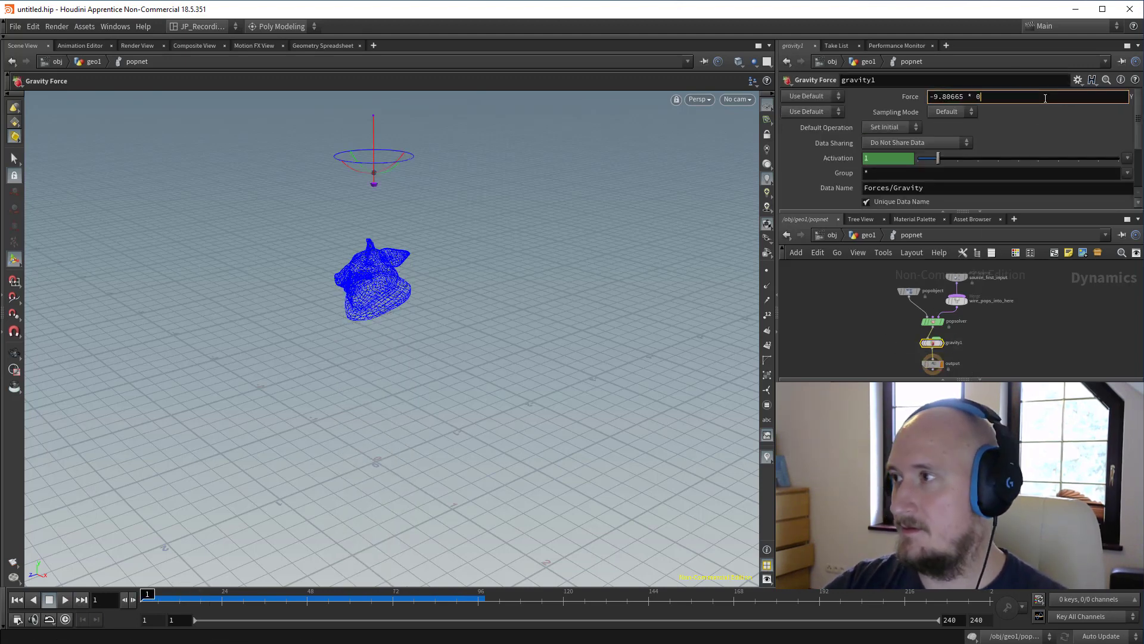
text(* 0.1)
key(Return)
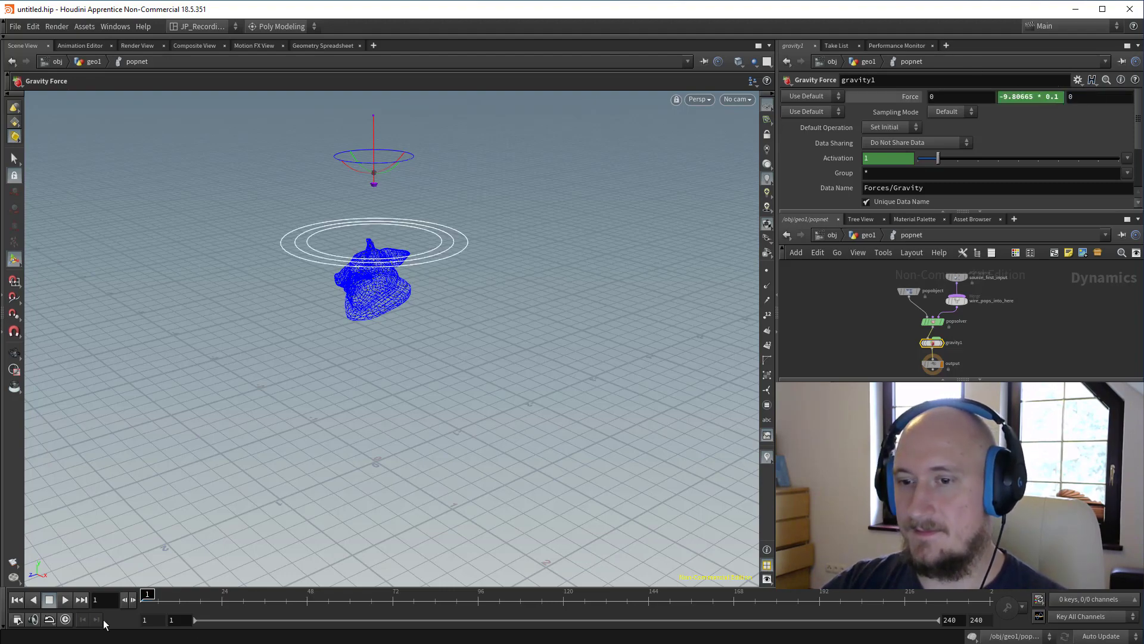
key(ctrl+Up)
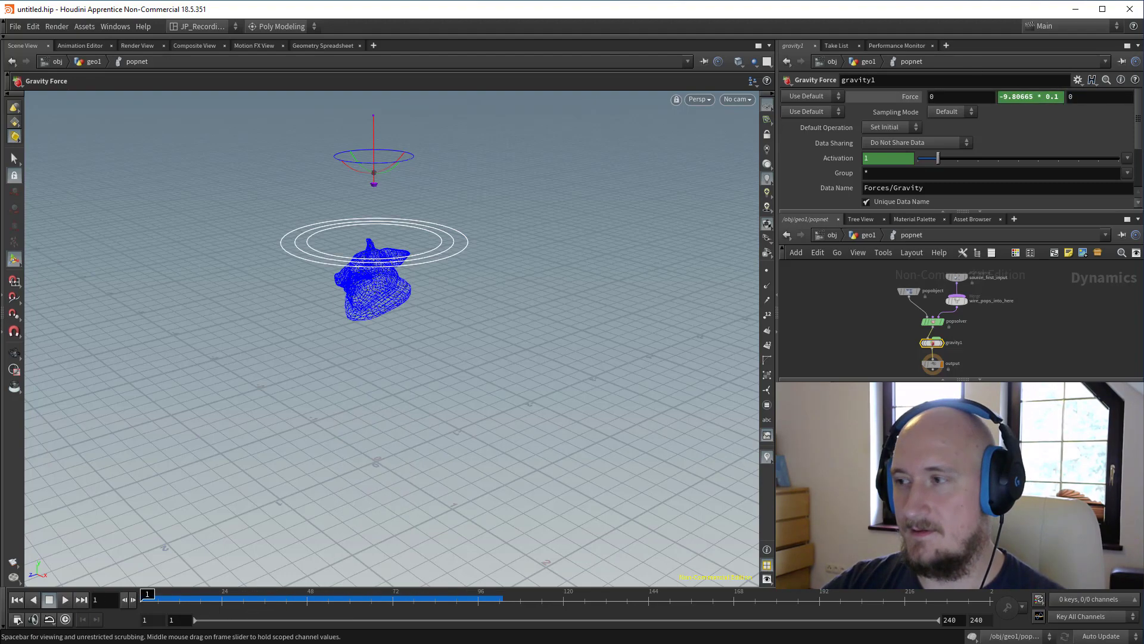
Add a Ground Plane node beside the gravity force and insert a Merge node between the gravity force and the output.
key(Tab)
text(gr)
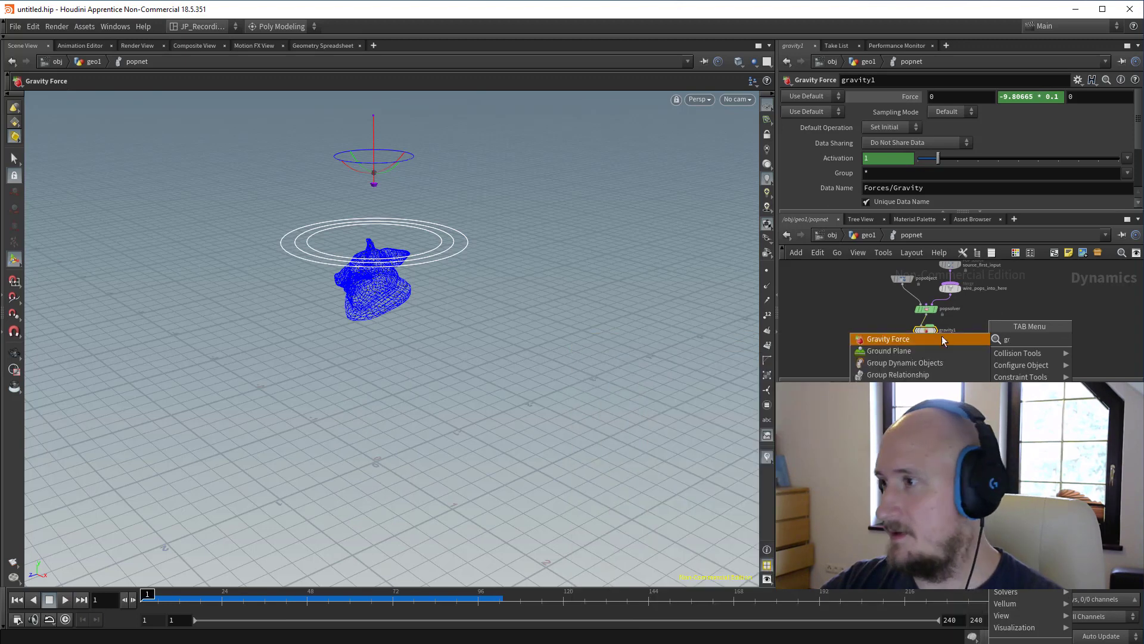
click(902, 352)
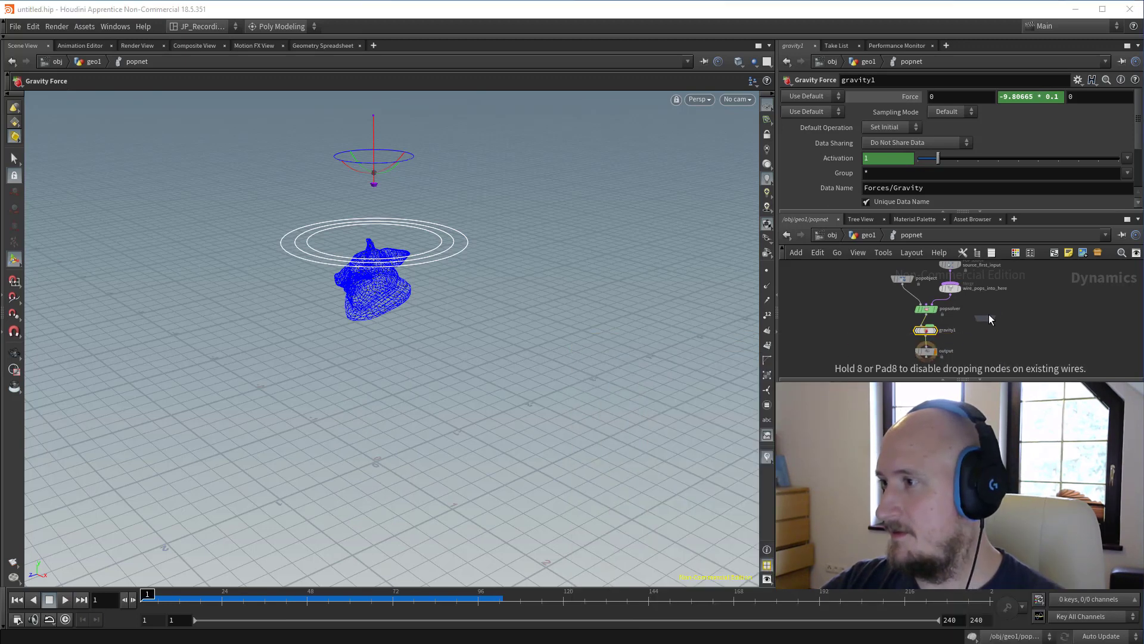
click(989, 314)
key(Tab)
text(mer)
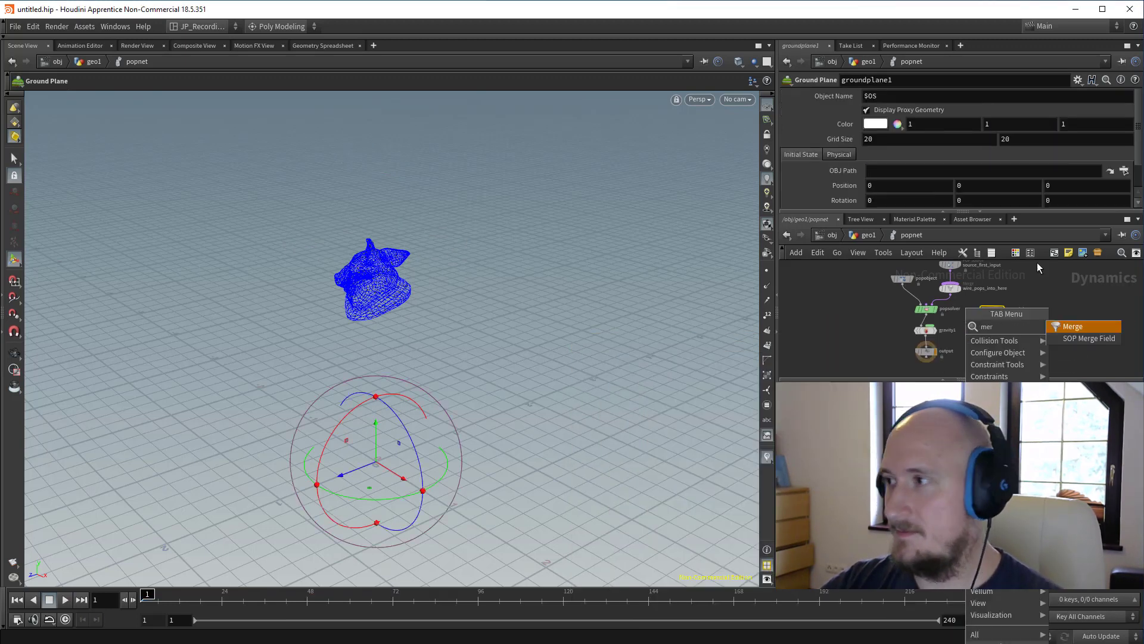
click(1067, 327)
click(927, 323)
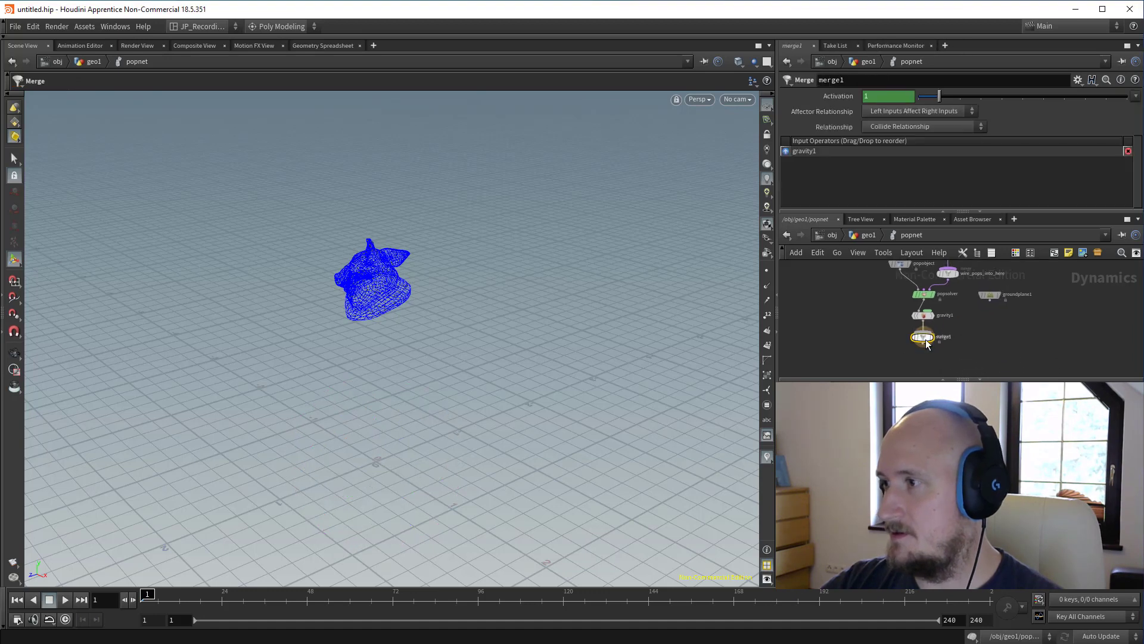
Wire the ground plane into the merge as its second input and set the merge's Affector Relationship to Mutual.
drag(991, 294, 927, 339)
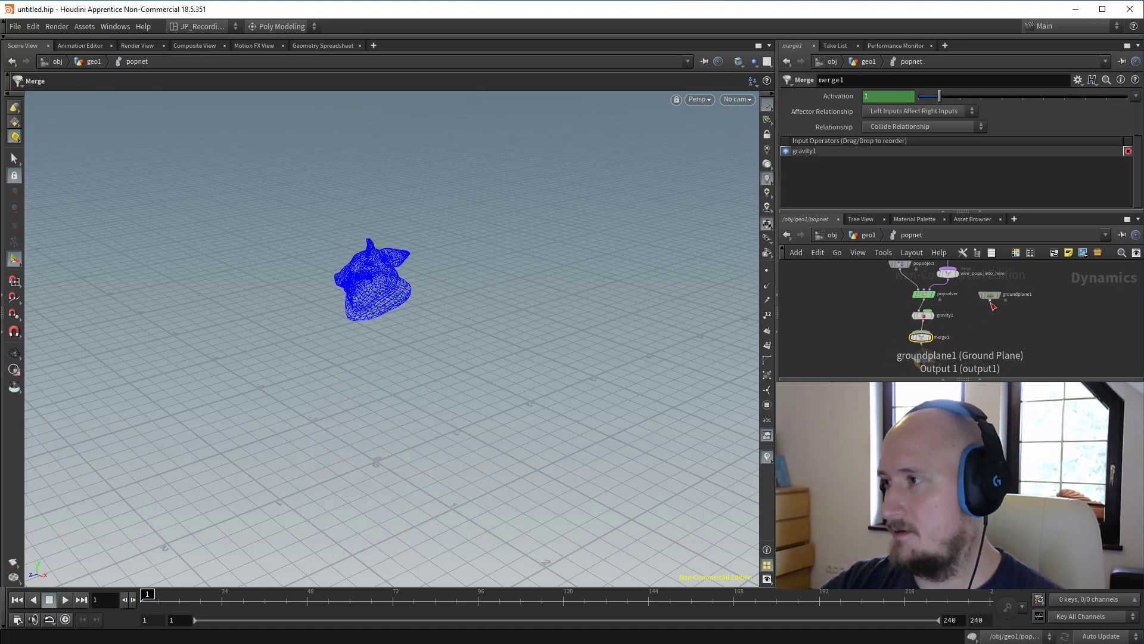
drag(989, 299, 925, 339)
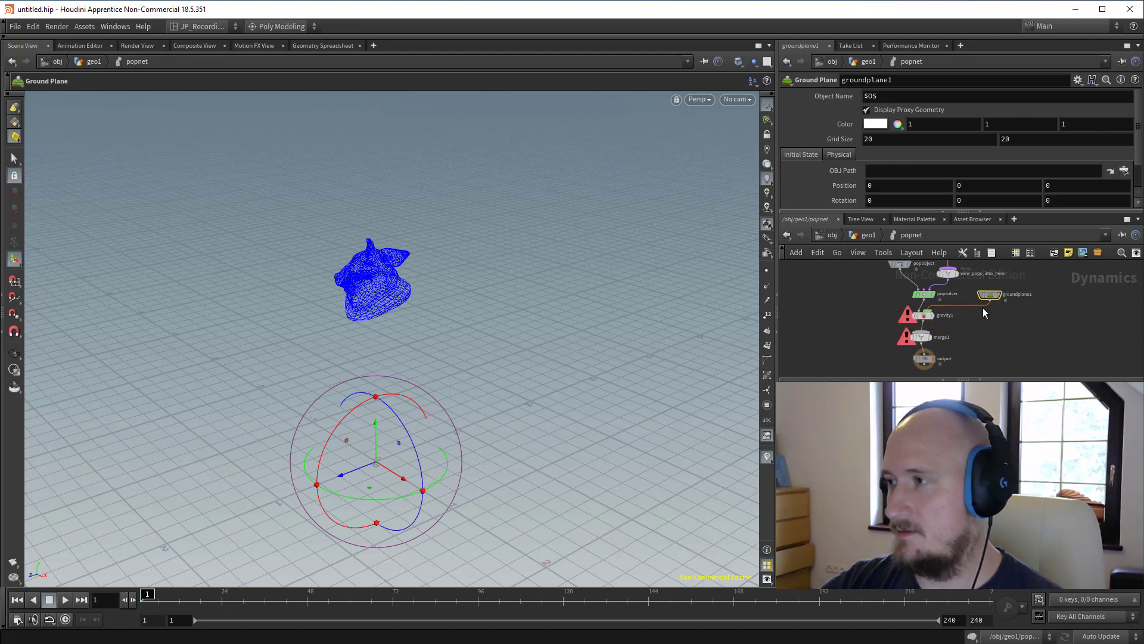
key(y)
drag(961, 298, 982, 328)
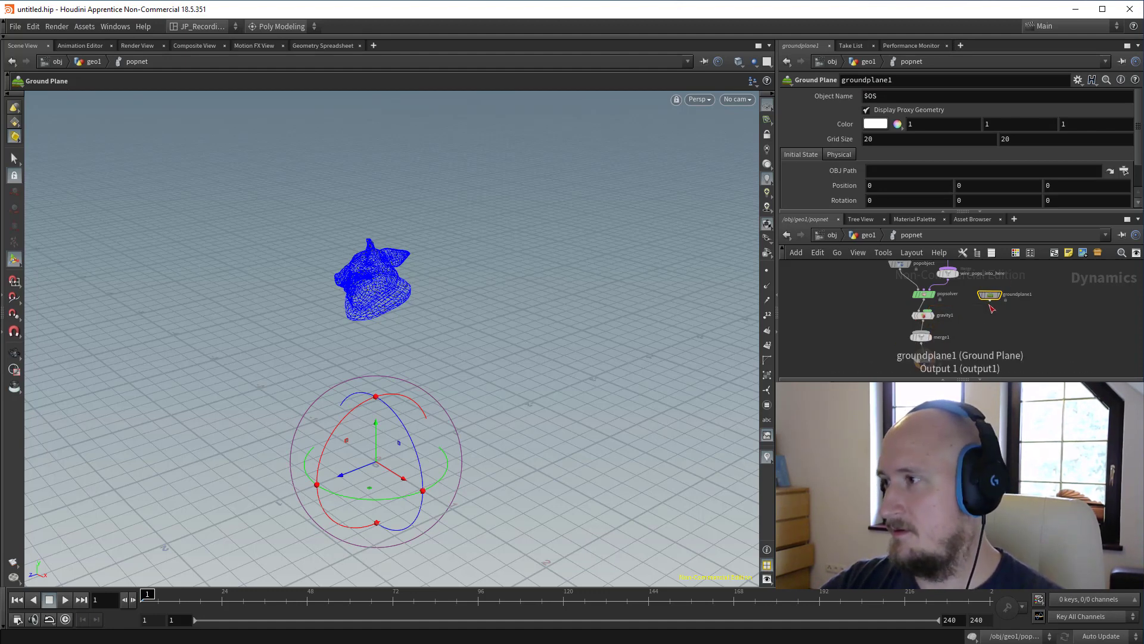
click(924, 337)
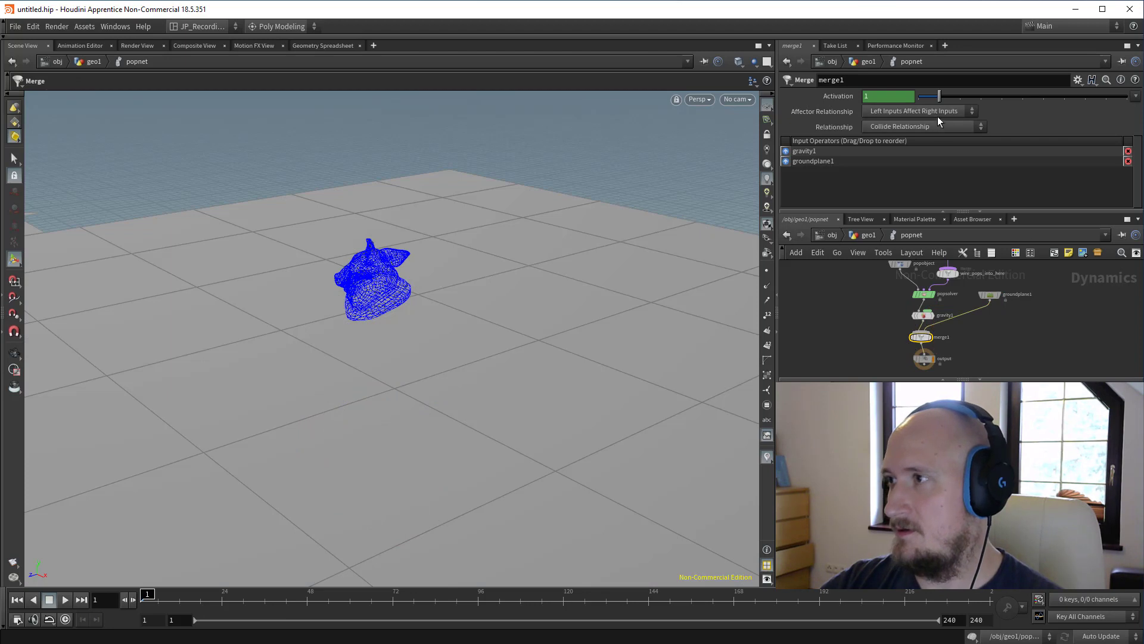
click(885, 148)
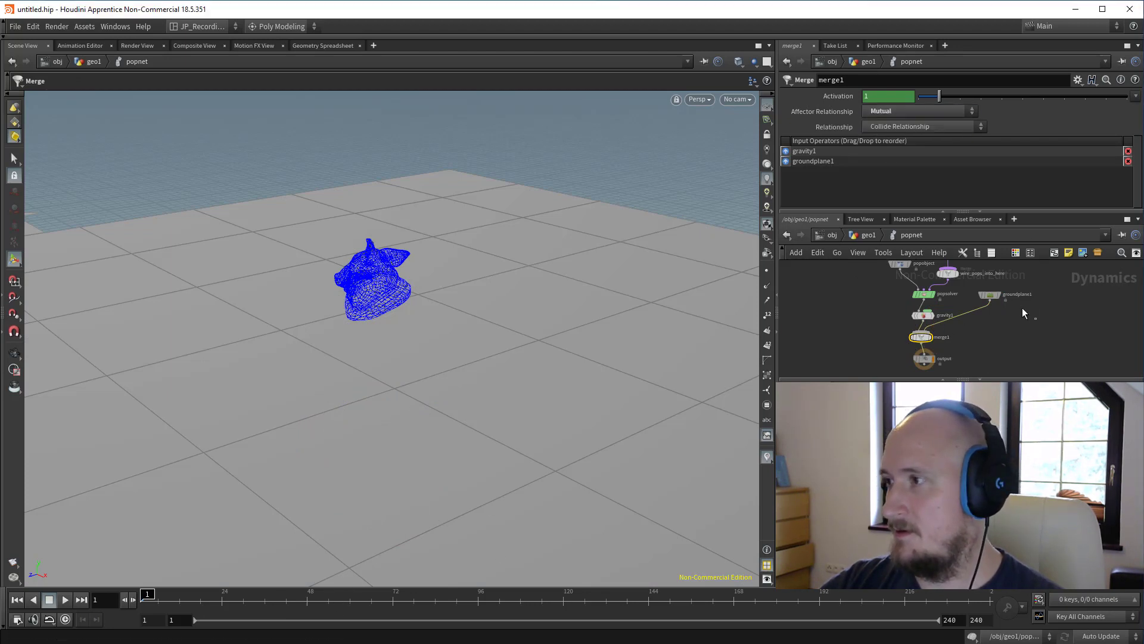
Turn off the ground plane's Display Proxy Geometry option, play the simulation, and return to frame 1.
click(989, 294)
click(867, 111)
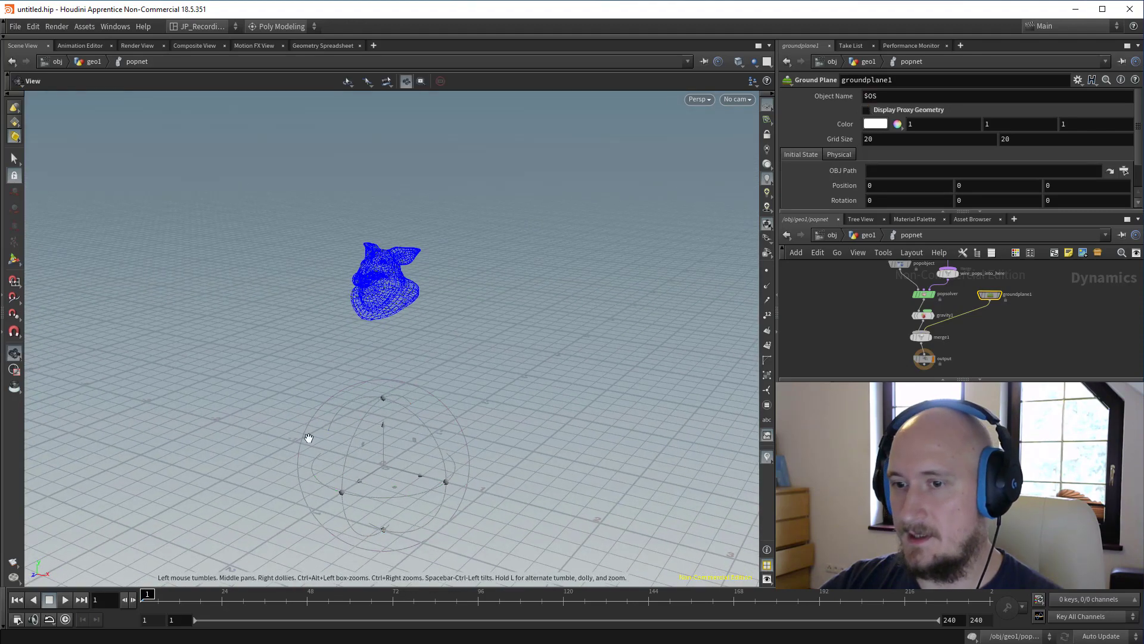
click(65, 600)
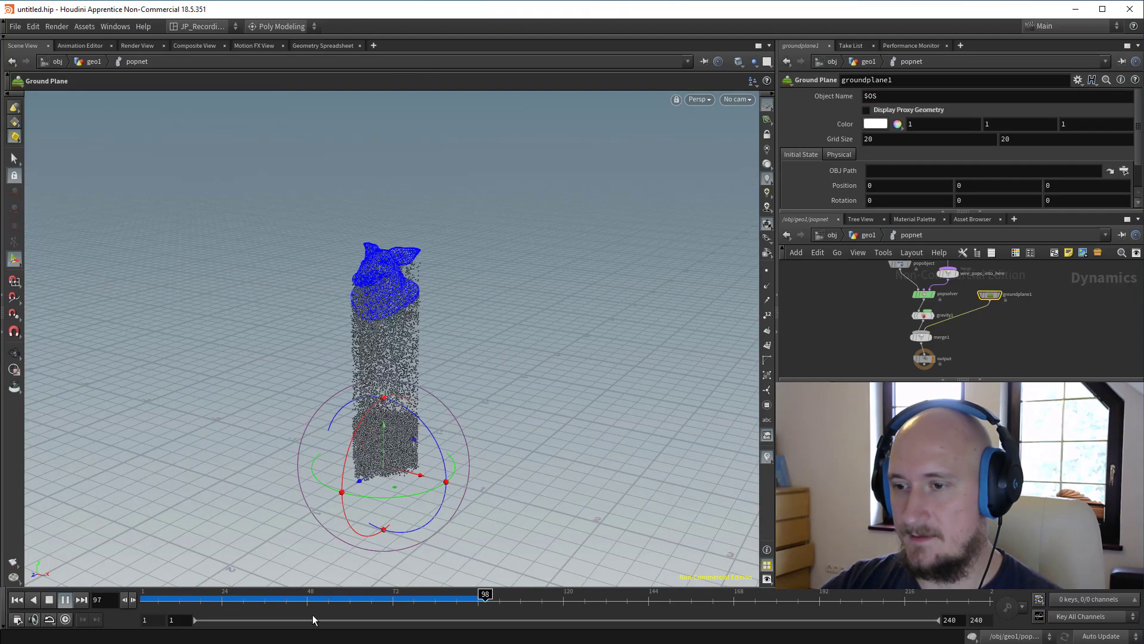
key(ctrl+Up)
drag(1047, 343, 992, 312)
Set the ground plane's physical Bounce to 0.05, replay the simulation, and return to frame 1.
scroll(894, 140, down, 1)
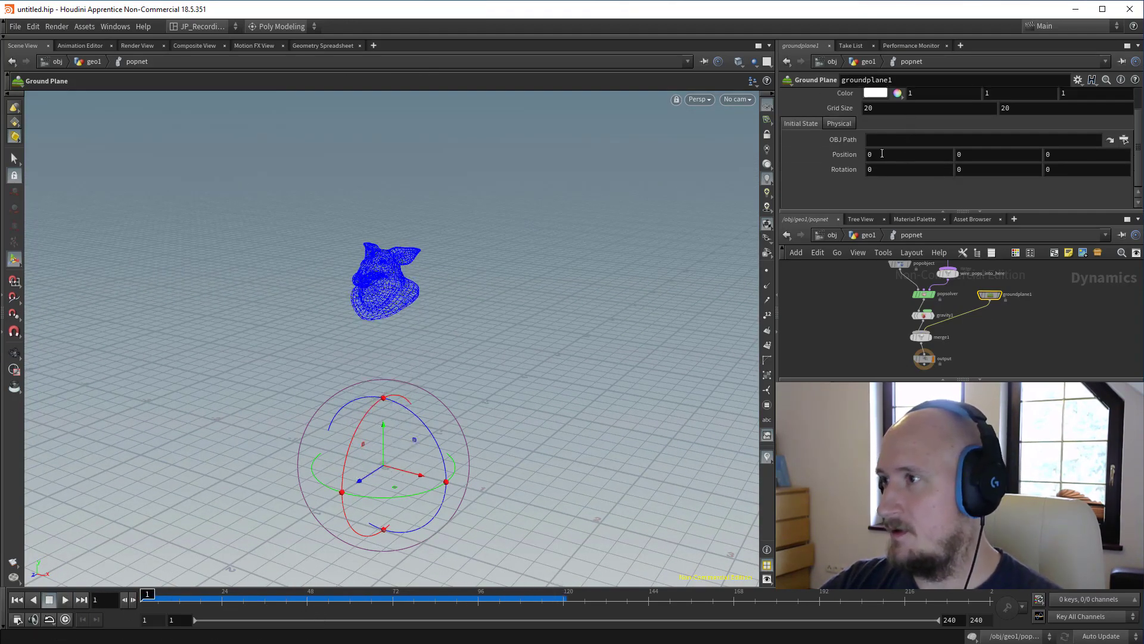
click(840, 123)
click(901, 138)
text(0.0)
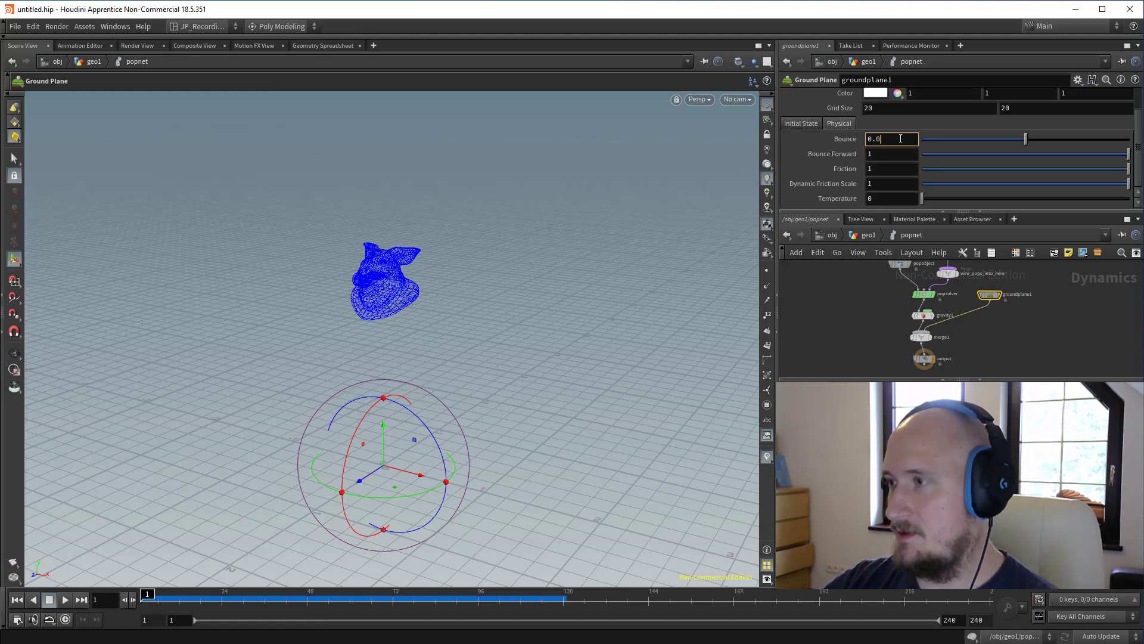
text(5)
key(Return)
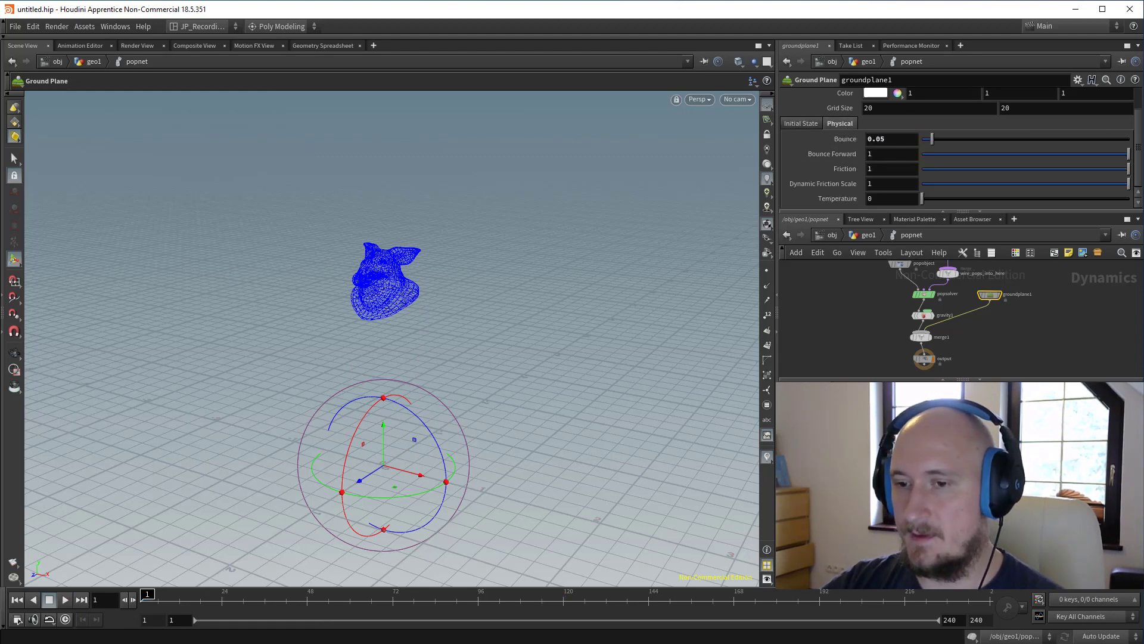
click(67, 600)
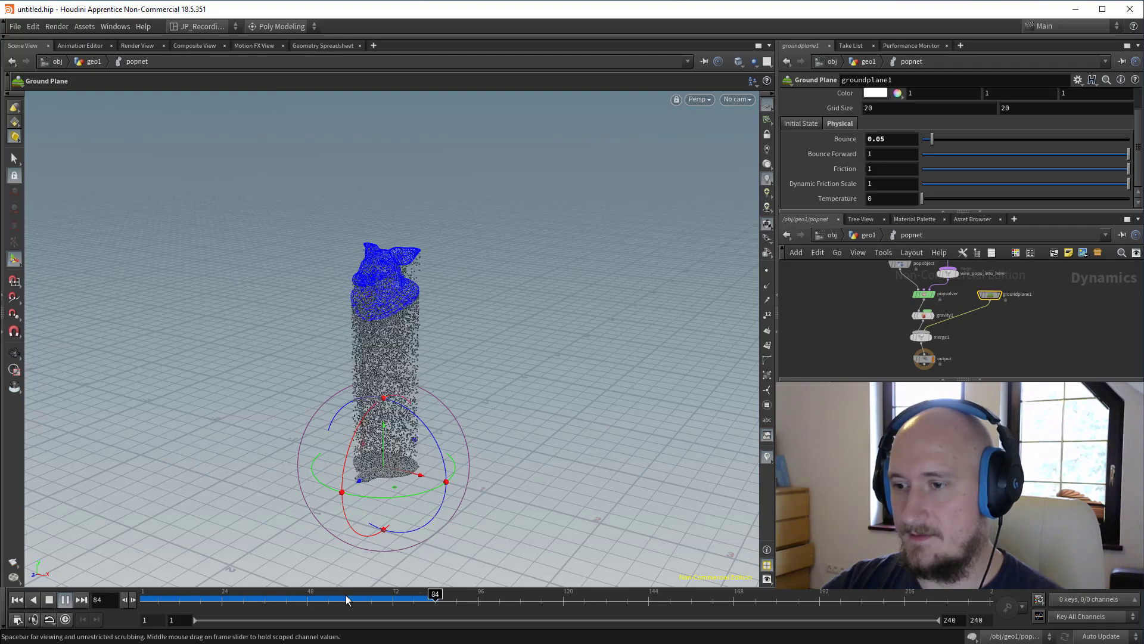
click(50, 601)
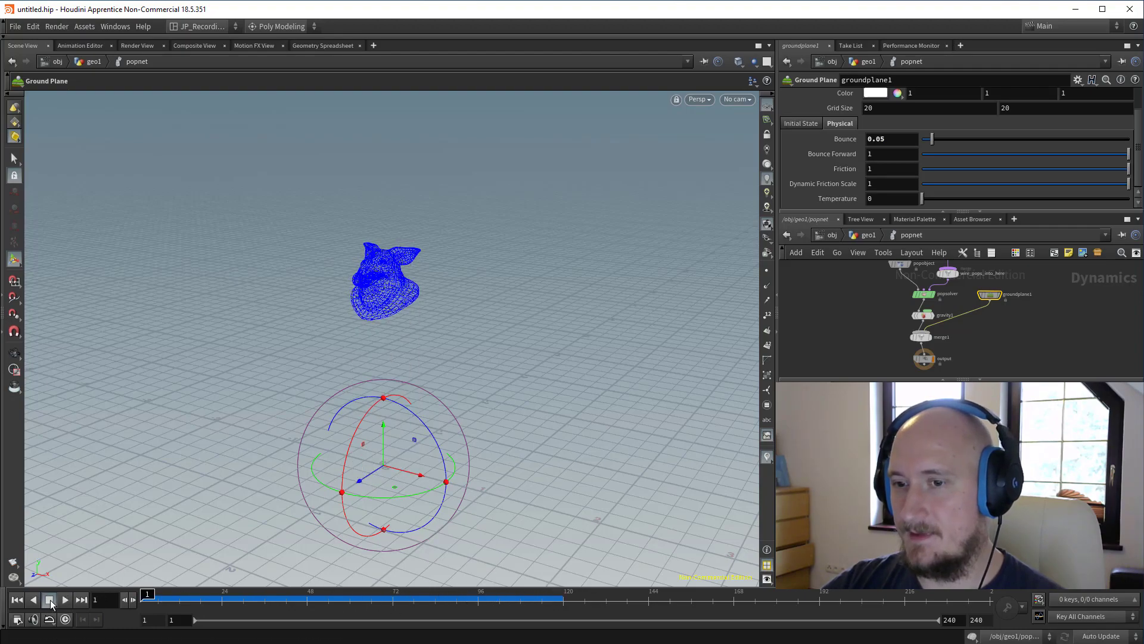
Leave the POP network for the geo1 level and display the pig head node instead of the POP network.
click(14, 359)
key(space+g)
mouse_move(414, 368)
mouse_down()
mouse_move(388, 362)
mouse_move(411, 373)
mouse_up()
click(867, 293)
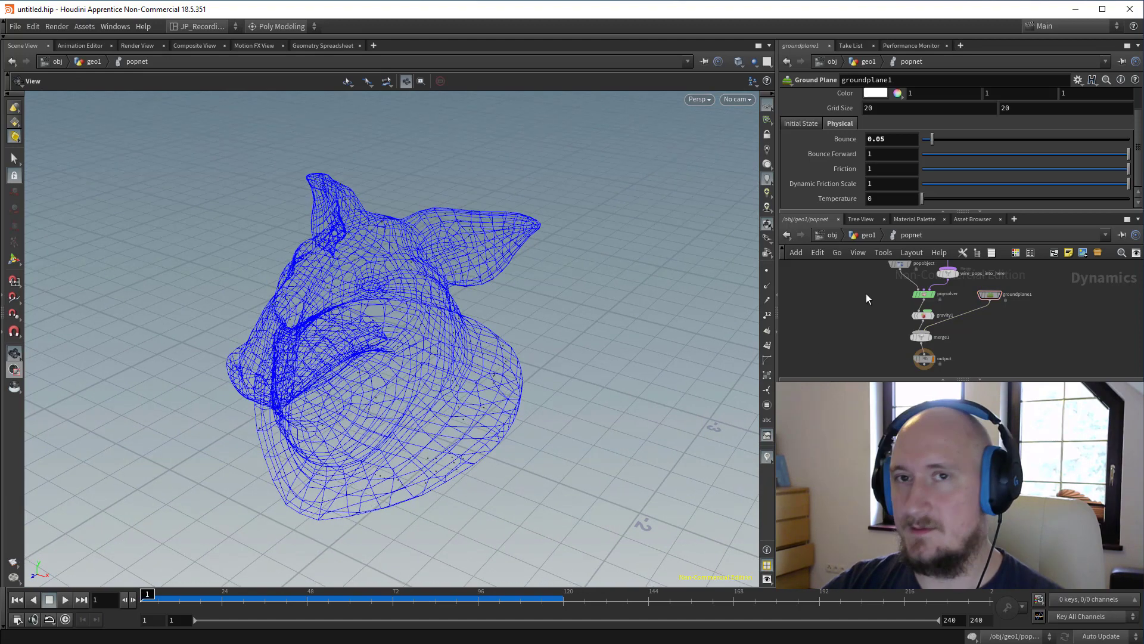
key(u)
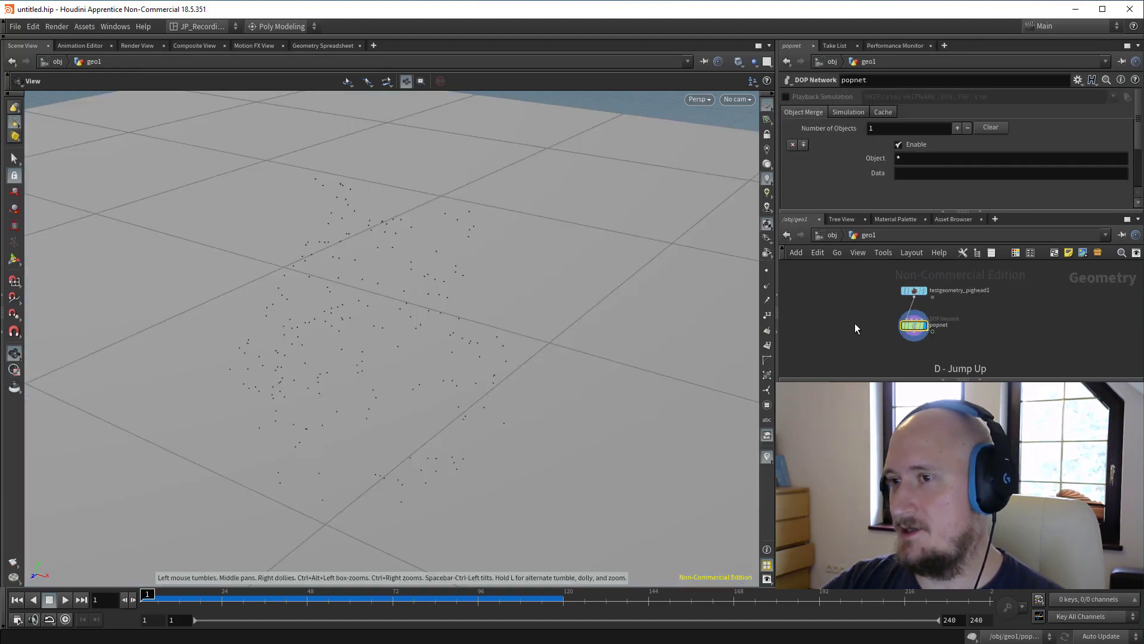
drag(475, 370, 485, 338)
right_drag(485, 338, 471, 387)
drag(470, 387, 519, 352)
right_drag(519, 353, 527, 289)
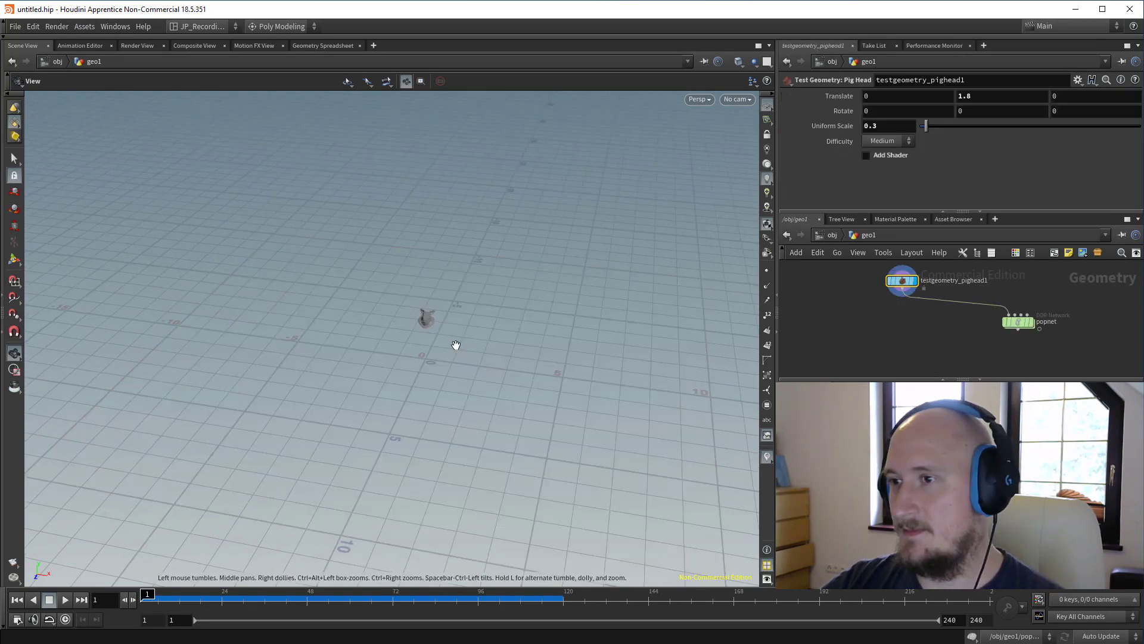
Go up to the object level and add a second Geometry object beside geo1.
drag(454, 345, 431, 293)
key(g)
right_drag(432, 294, 474, 330)
middle_drag(474, 329, 508, 314)
middle_drag(892, 330, 922, 332)
middle_drag(899, 321, 952, 323)
click(840, 236)
key(Tab)
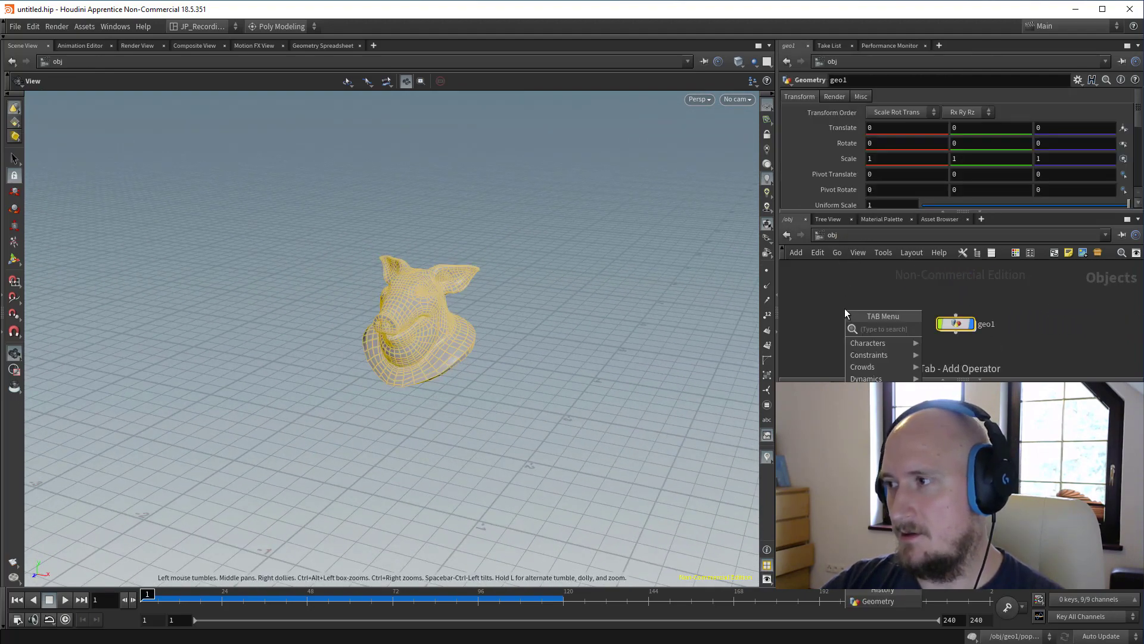
text(geo)
key(Return)
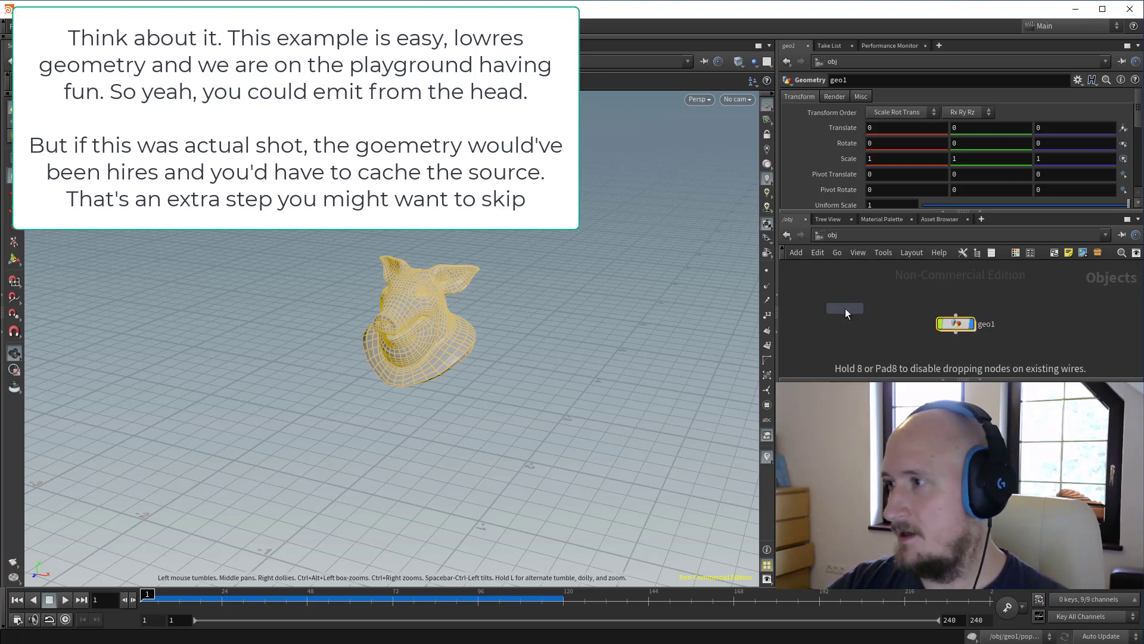
click(931, 295)
click(864, 319)
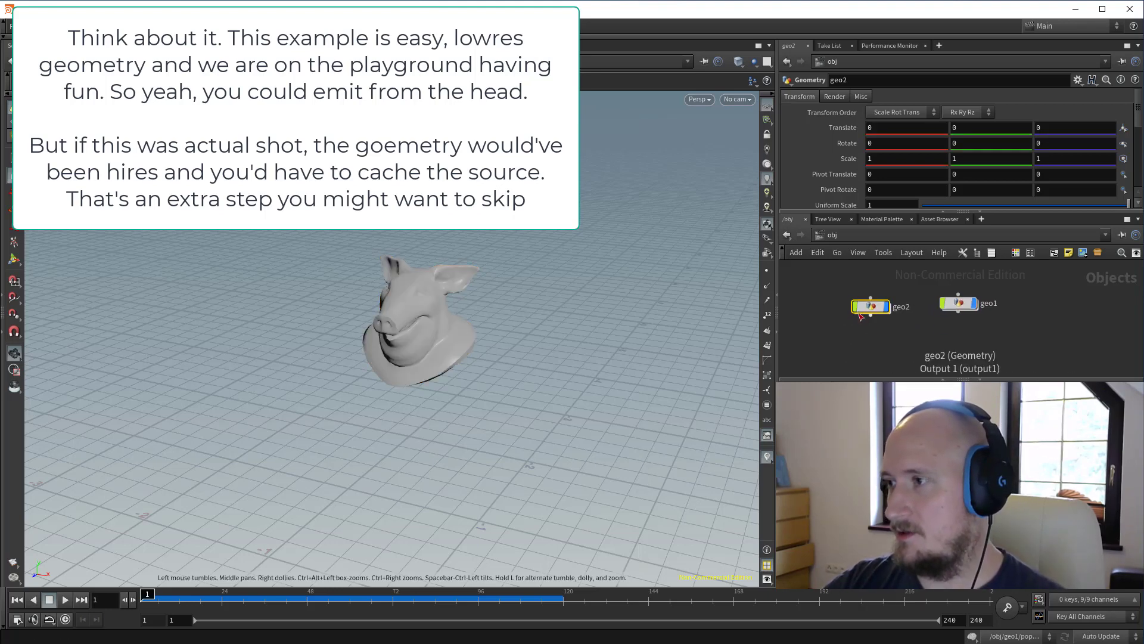
Add a Box node inside geo2 and check it against the pig head at the object level.
key(i)
key(Tab)
text(om)
key(Return)
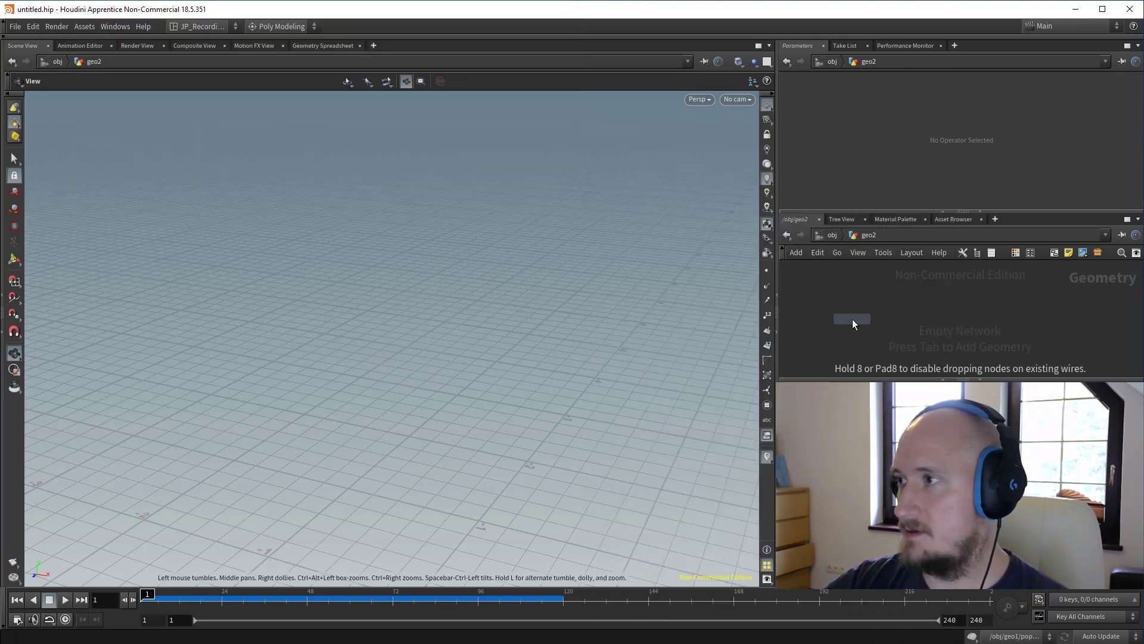
click(843, 317)
key(d)
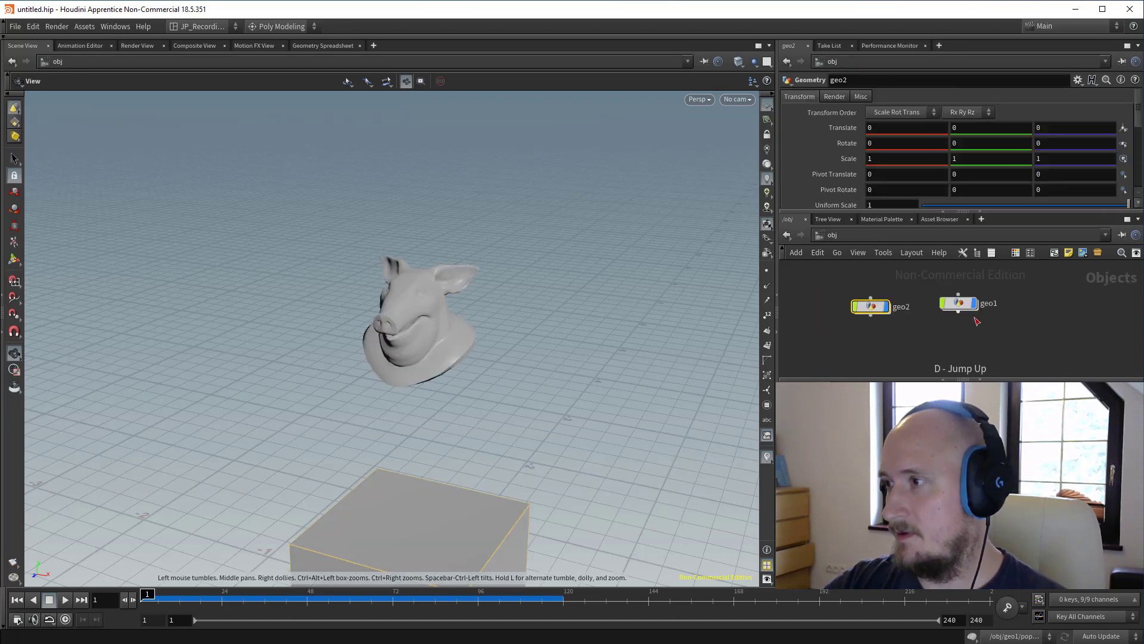
key(a)
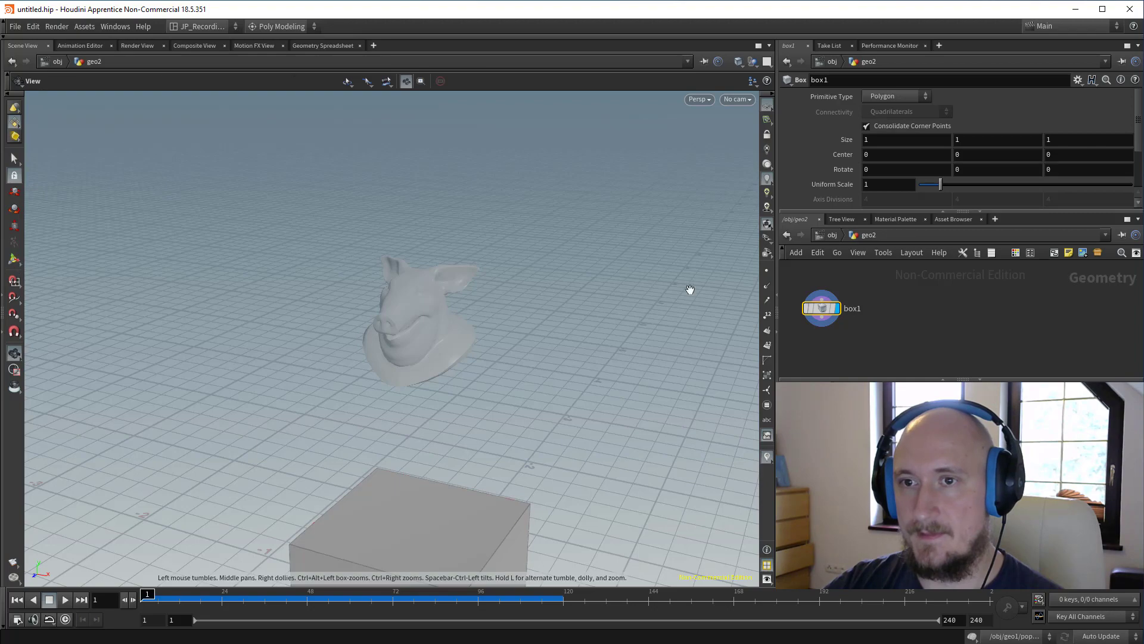
Raise the box above the pig head to a centre Y of about 2.22 and flatten it to a height of about 0.217.
right_drag(690, 290, 510, 383)
key(Return)
drag(539, 460, 577, 191)
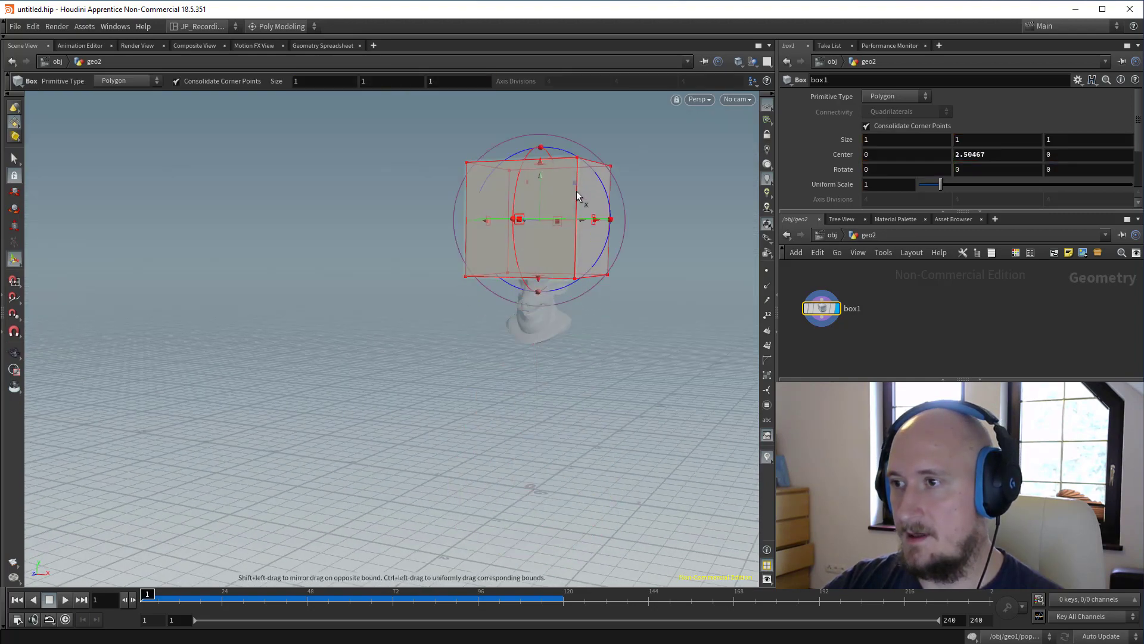
alt+middle_drag(577, 190, 513, 230)
drag(478, 201, 486, 254)
alt+drag(534, 298, 561, 294)
drag(478, 257, 479, 259)
alt+drag(515, 268, 500, 327)
scroll(500, 327, up, 2)
middle_drag(933, 341, 970, 329)
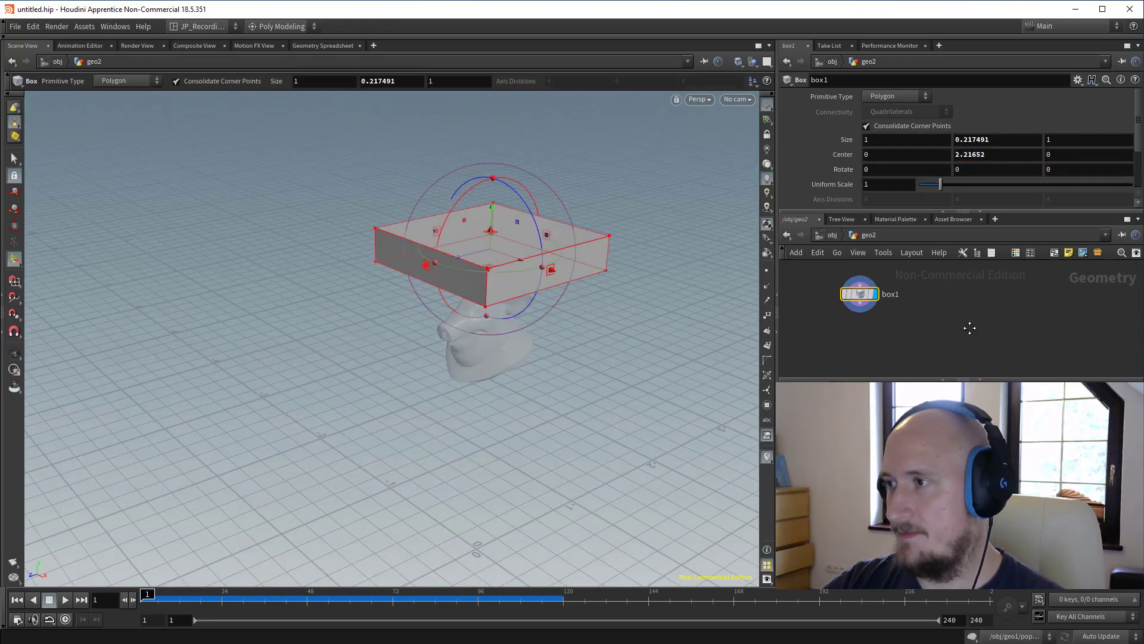
Add a DOP Network at the object level and name it PyroA.
key(u)
key(Tab)
text(d)
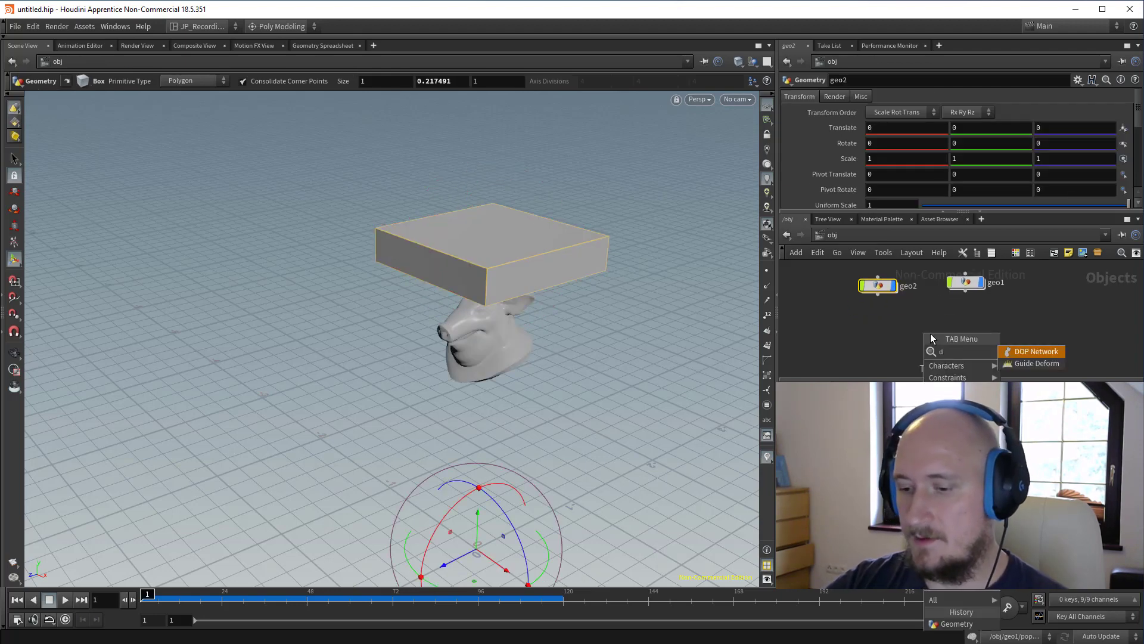
key(Return)
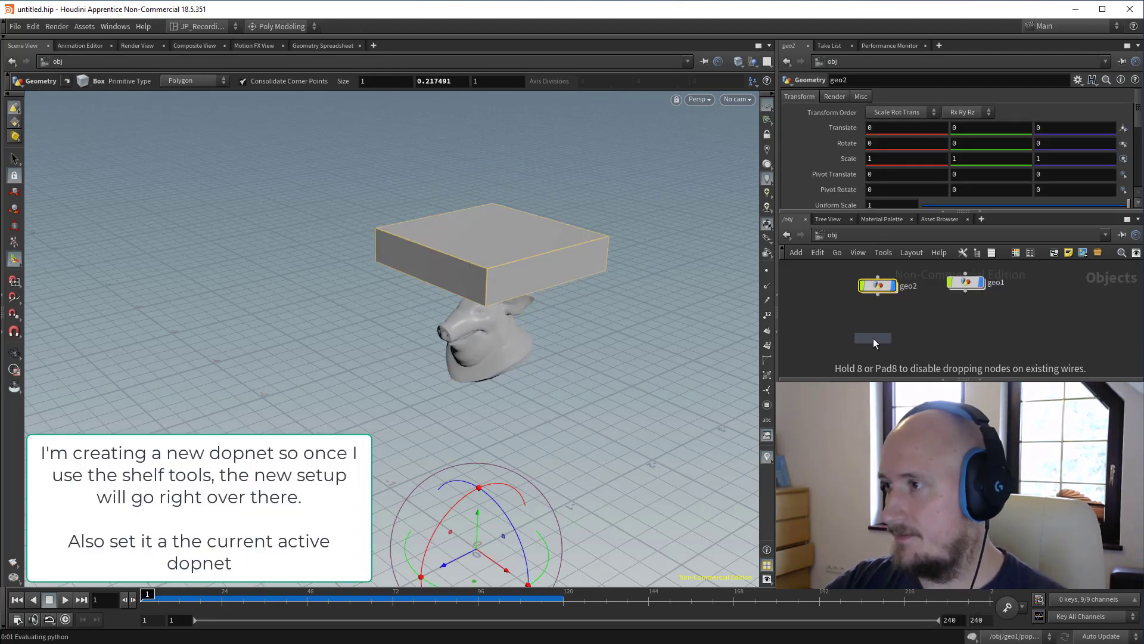
click(874, 337)
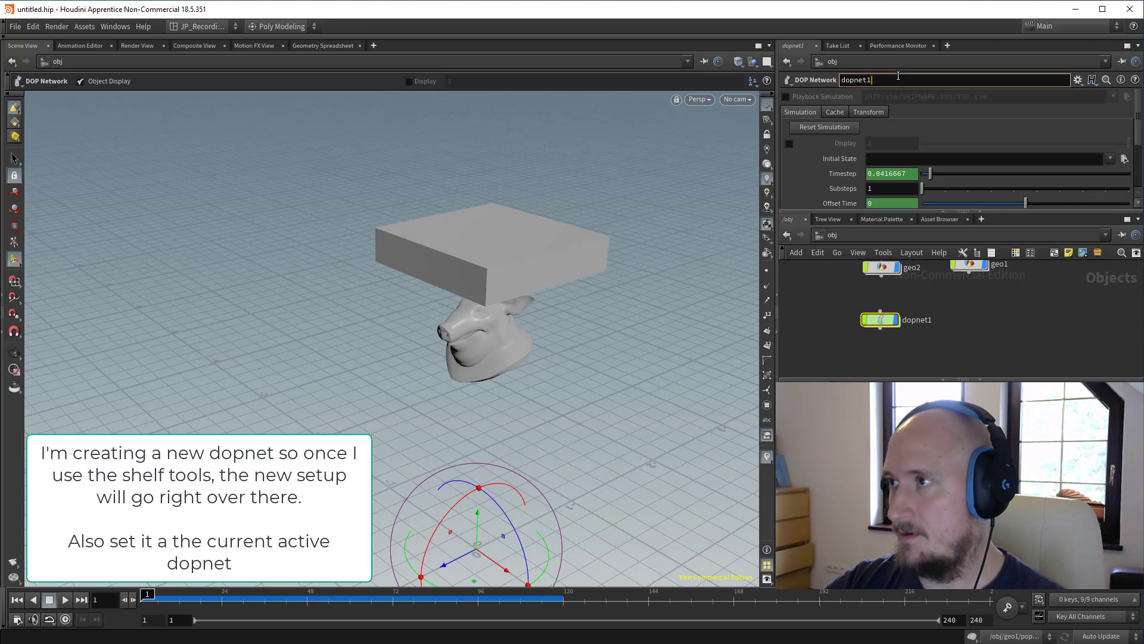
double_click(898, 76)
text(PyroA)
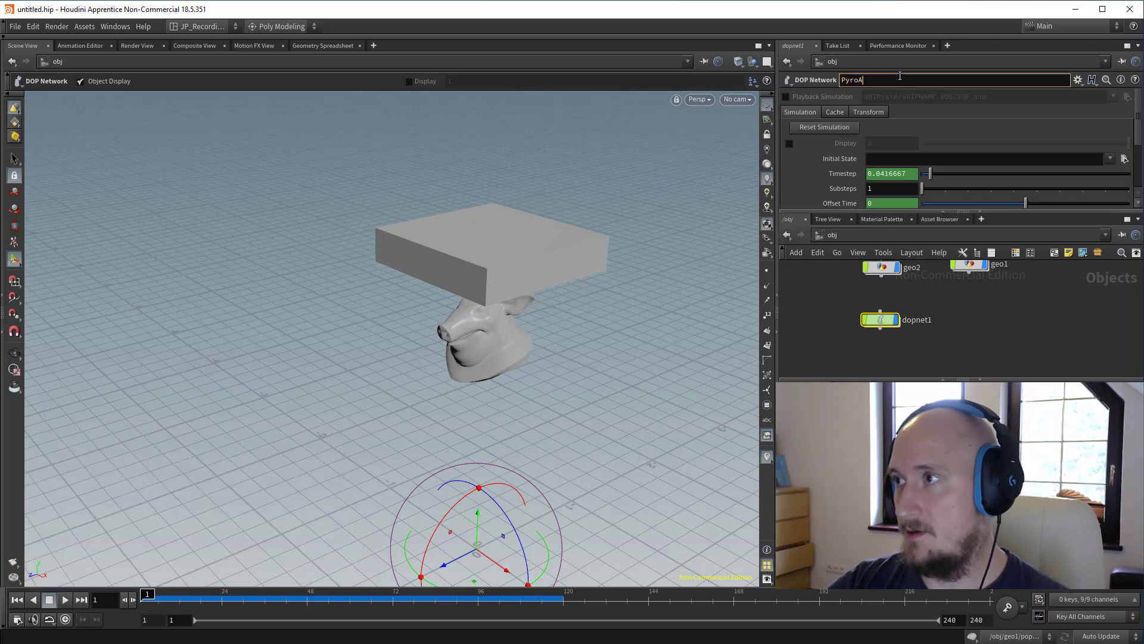
key(Return)
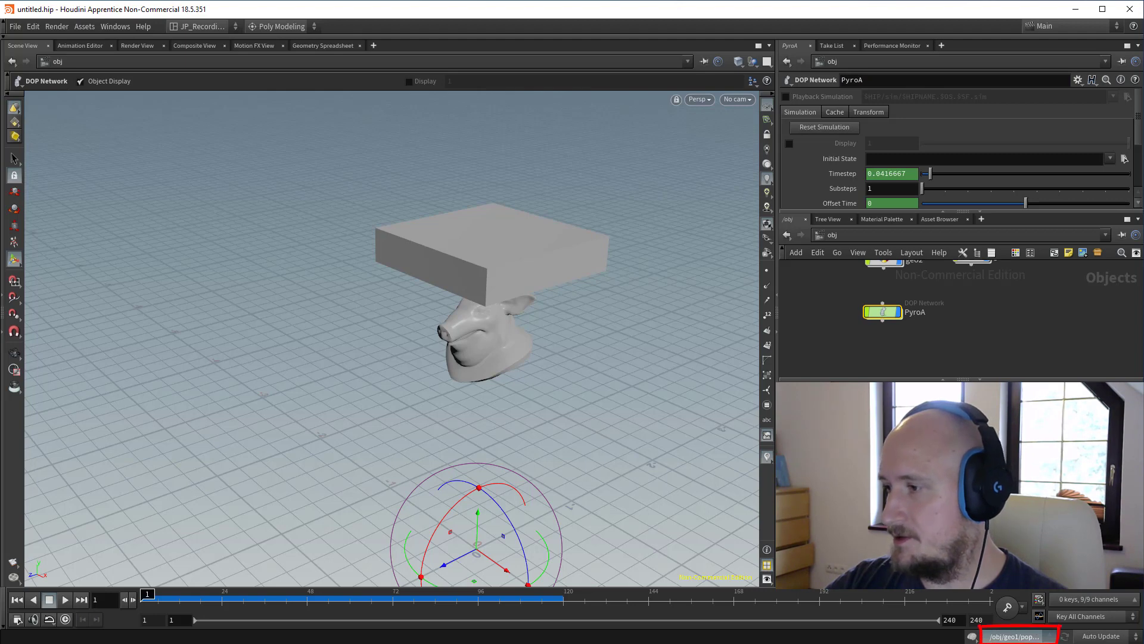
Set /obj/PyroA as the current simulation network and select the geo2 box object.
click(1006, 636)
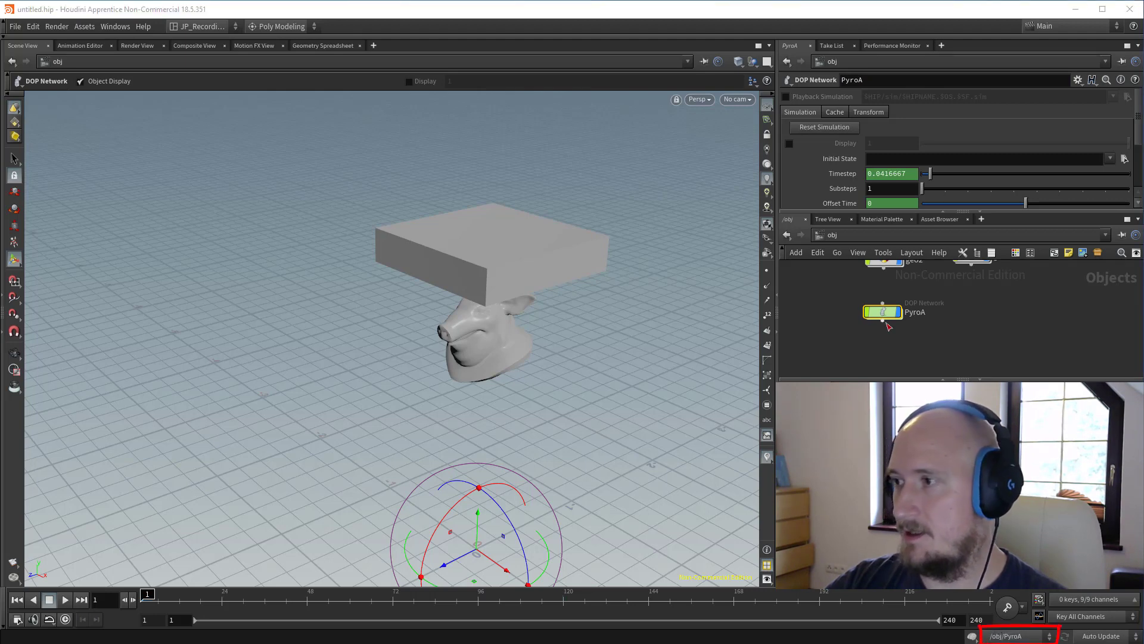
middle_drag(893, 314, 885, 359)
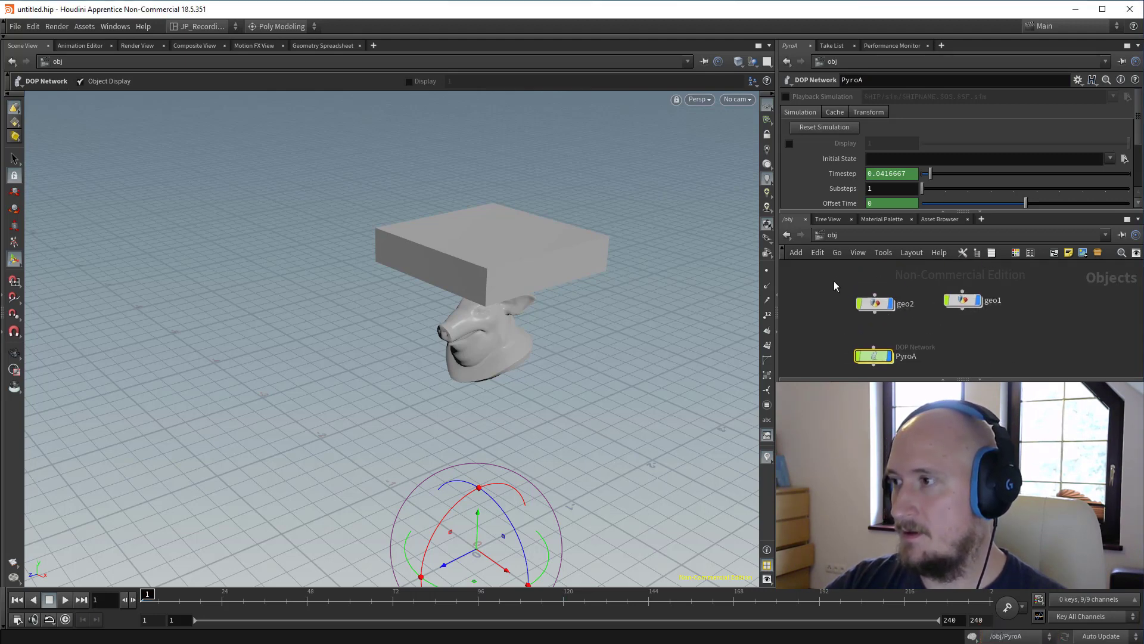
click(872, 305)
alt+drag(443, 218, 495, 215)
alt+right_drag(494, 216, 489, 221)
key(Return)
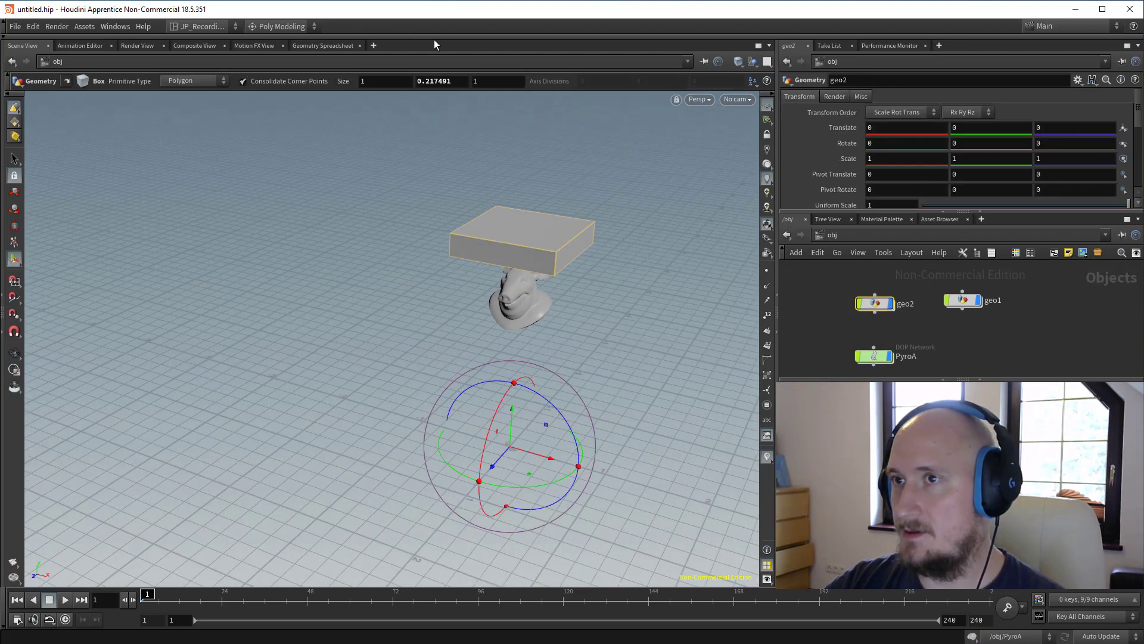
Apply the Dry Ice smoke effect from the Pyro FX tools to the geo2 box, play the simulation and return to frame 1.
click(830, 35)
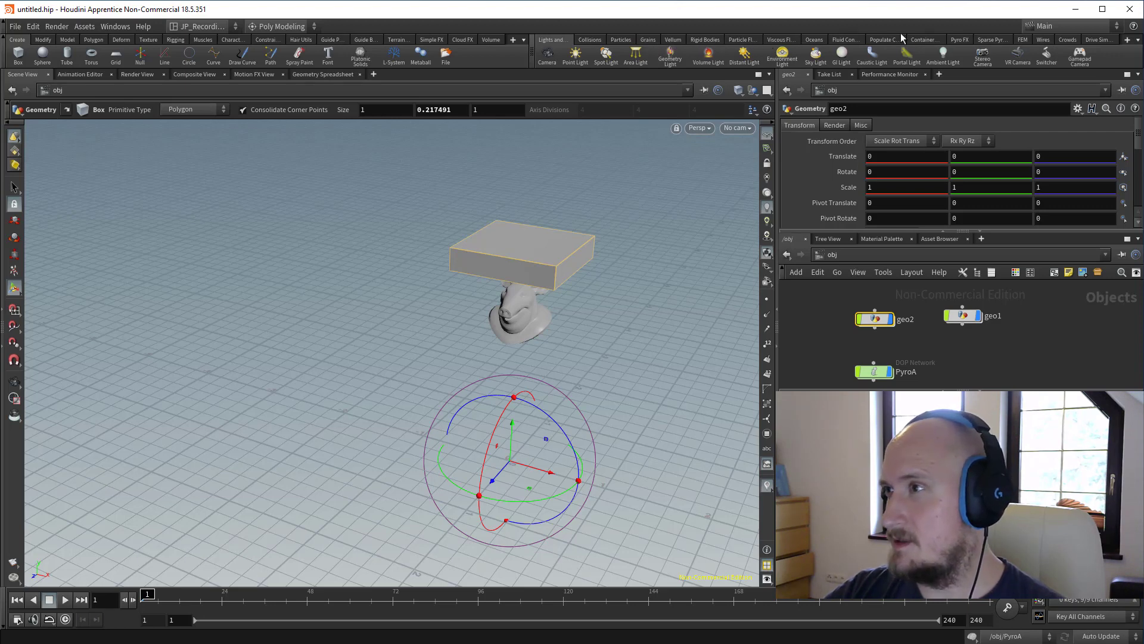
click(950, 37)
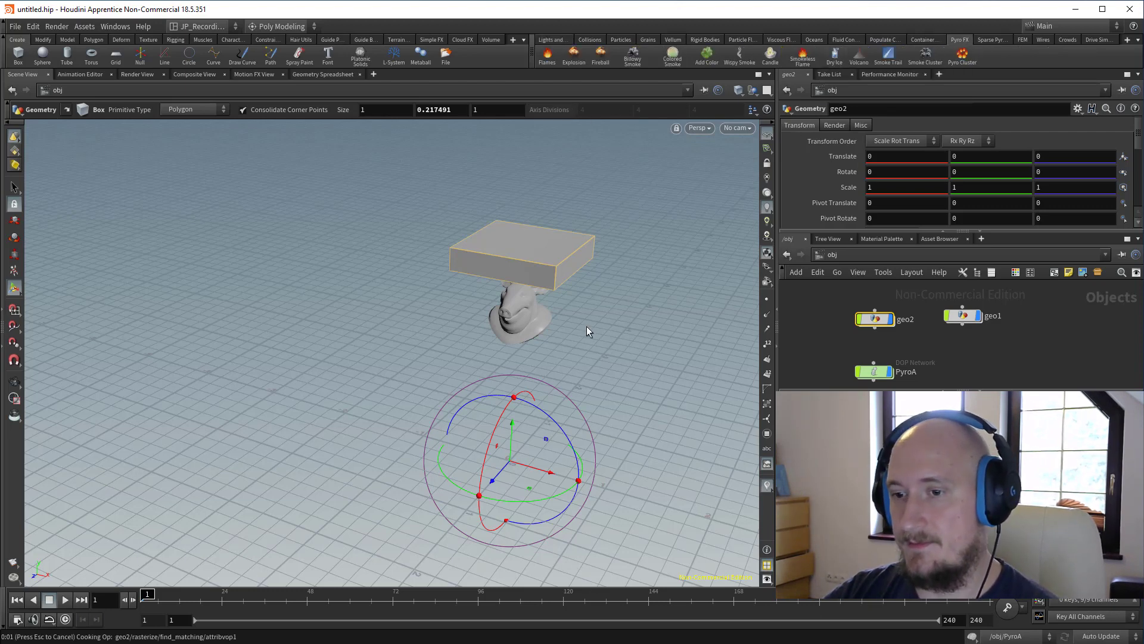
middle_drag(880, 344, 854, 340)
alt+drag(506, 343, 425, 298)
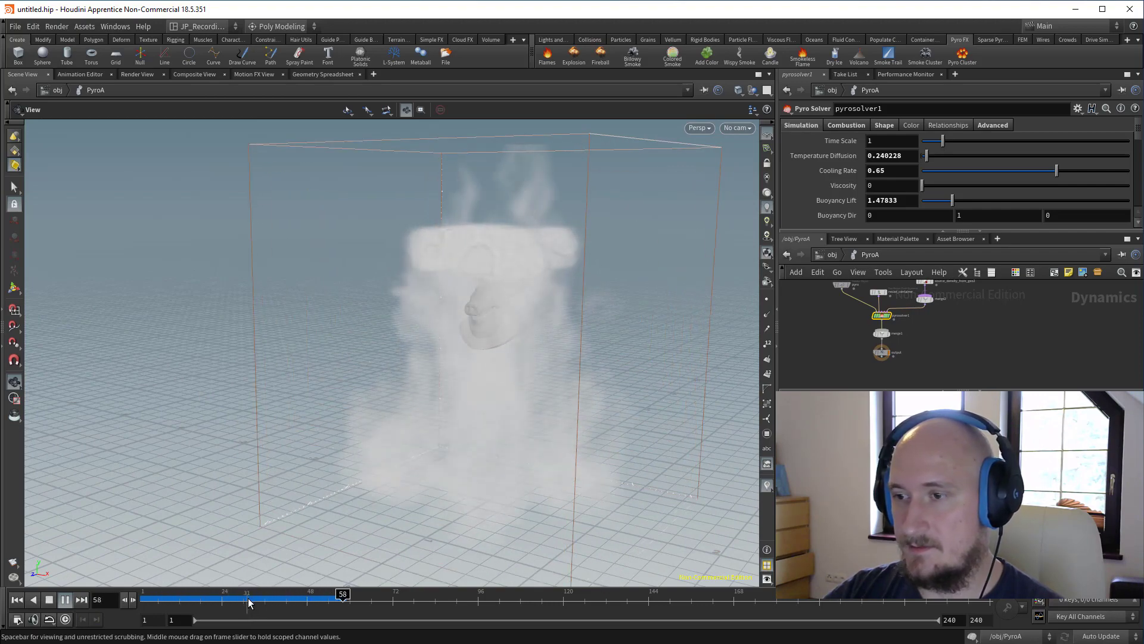
key(ctrl+Up)
Select the pyro smoke object in PyroA and widen its container along X to about 5.28, undoing the one-sided resize.
scroll(500, 354, down, 5)
middle_drag(491, 370, 493, 339)
middle_drag(846, 316, 856, 364)
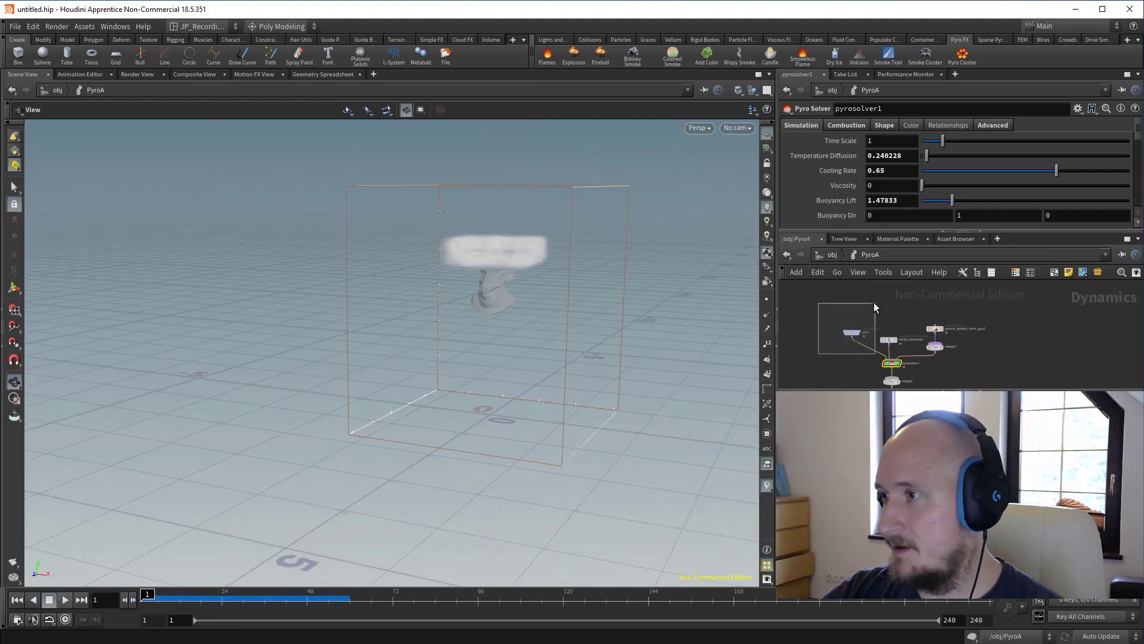
click(851, 332)
click(14, 290)
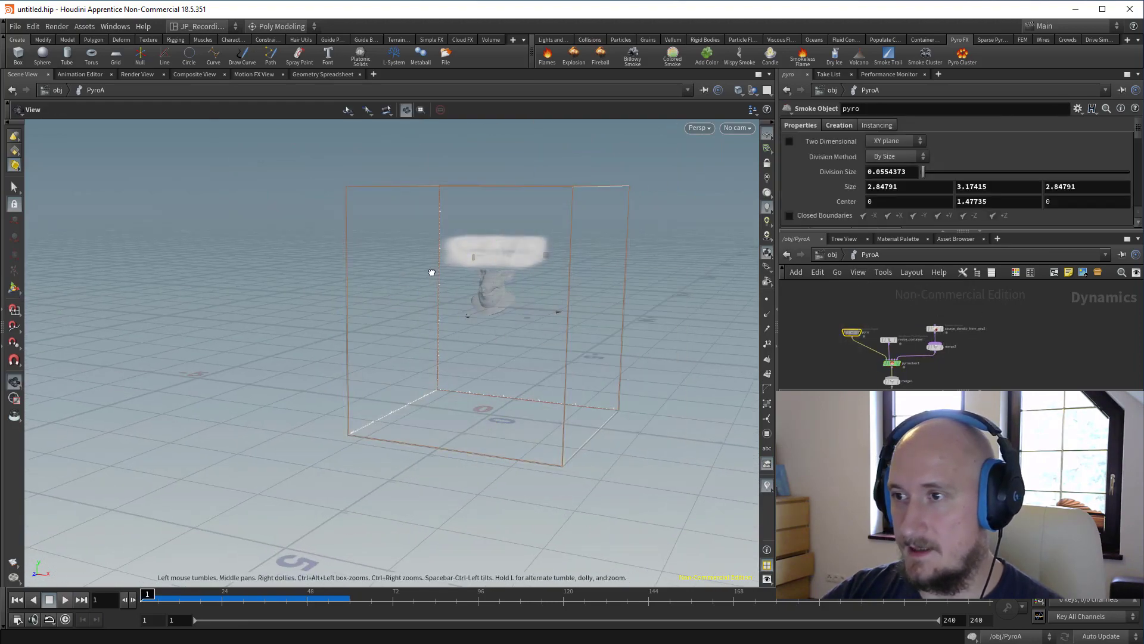
alt+drag(431, 273, 470, 399)
drag(577, 337, 697, 344)
key(ctrl+z)
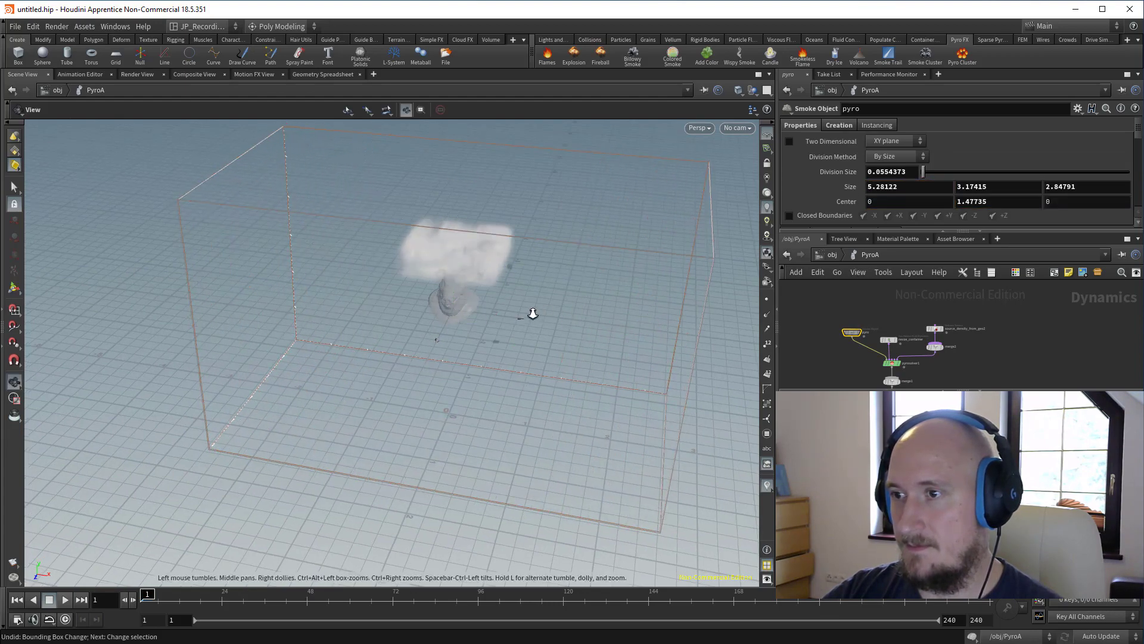
Enlarge the smoke container symmetrically about its centre to about 6.18 in Z and 6.14 in X.
alt+drag(531, 314, 402, 378)
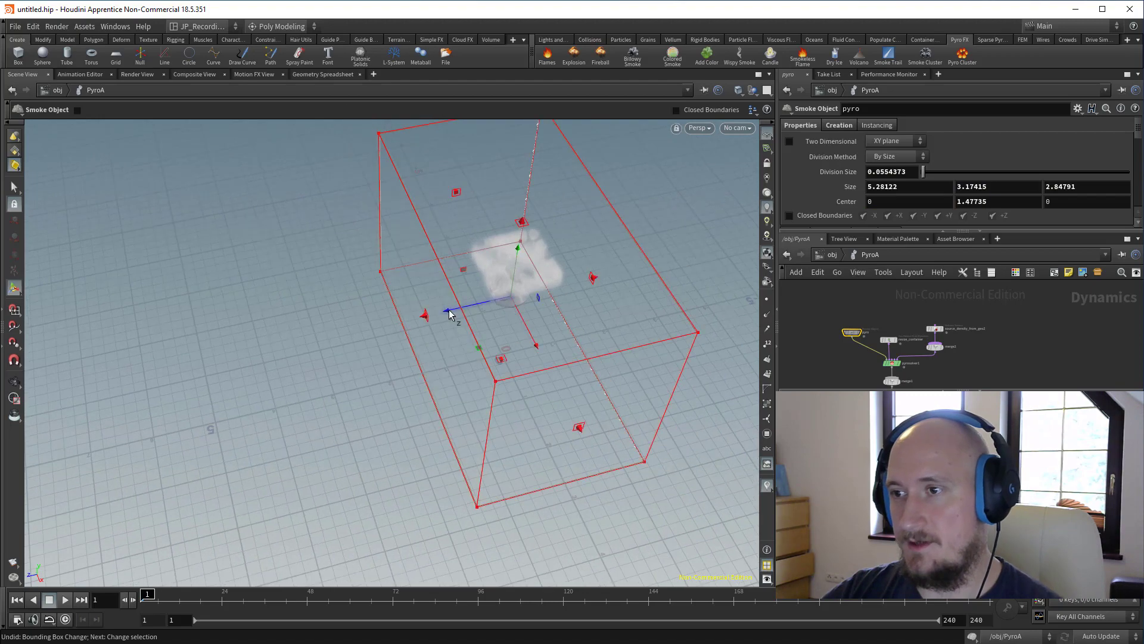
shift+drag(430, 321, 333, 340)
alt+drag(387, 350, 498, 297)
shift+drag(594, 283, 616, 286)
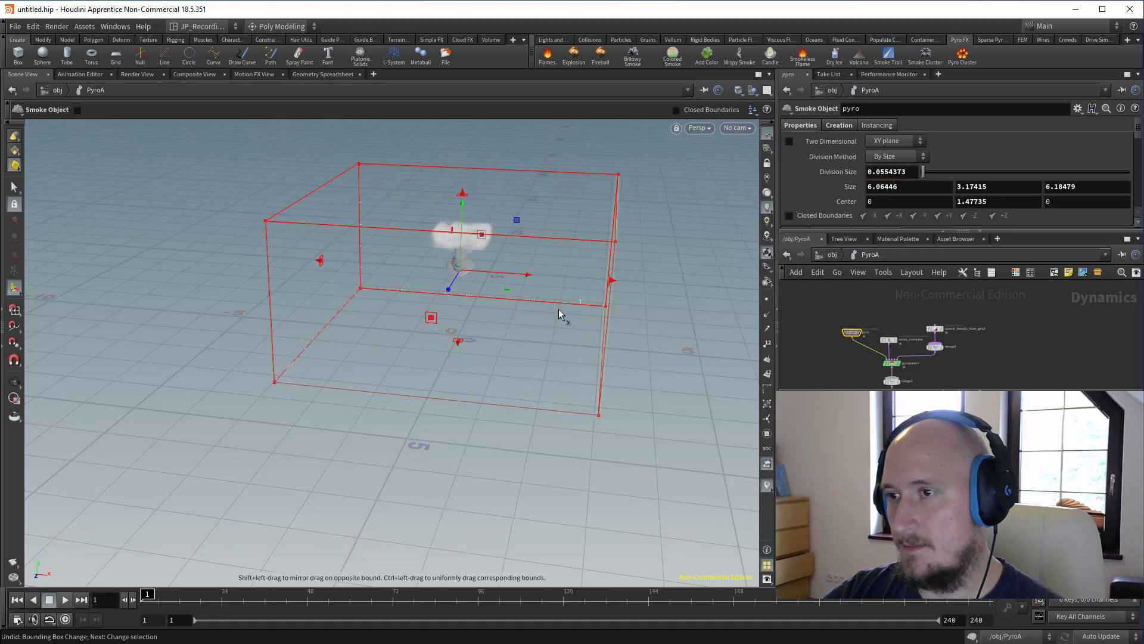
alt+drag(560, 311, 443, 306)
Using the front view, raise the container's bottom edge and lower its top to a height of about 2.61, centred at Y 1.23.
key(space+2)
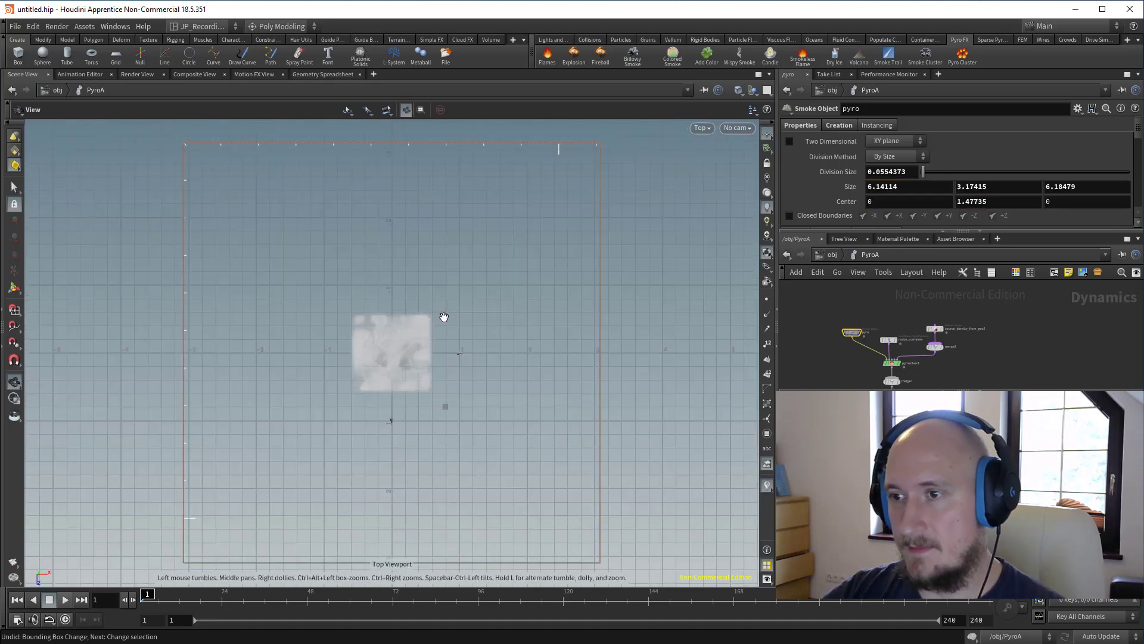
key(space+3)
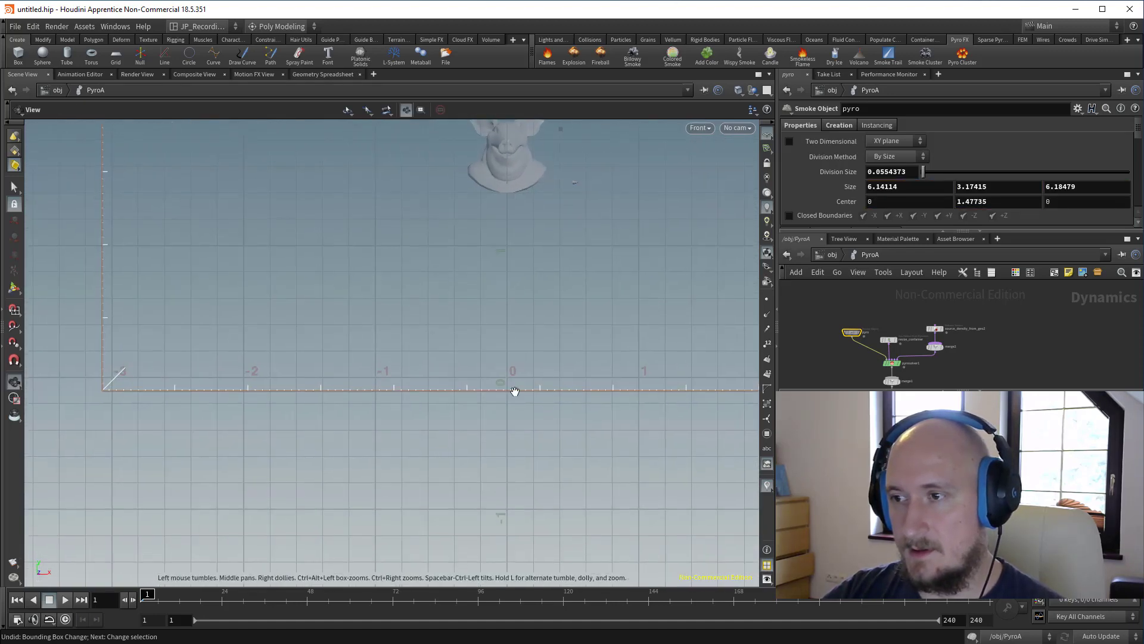
drag(476, 422, 476, 413)
alt+right_drag(500, 384, 397, 394)
alt+middle_drag(560, 229, 509, 350)
alt+right_drag(509, 350, 465, 343)
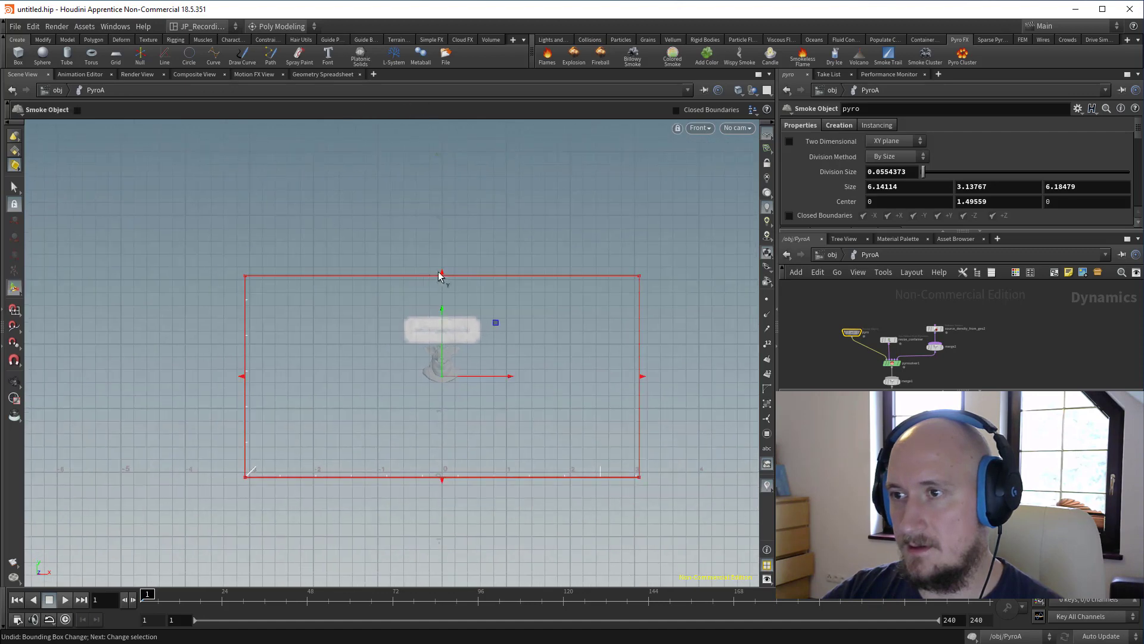
drag(440, 274, 420, 346)
alt+right_drag(420, 346, 513, 357)
scroll(835, 366, up, 3)
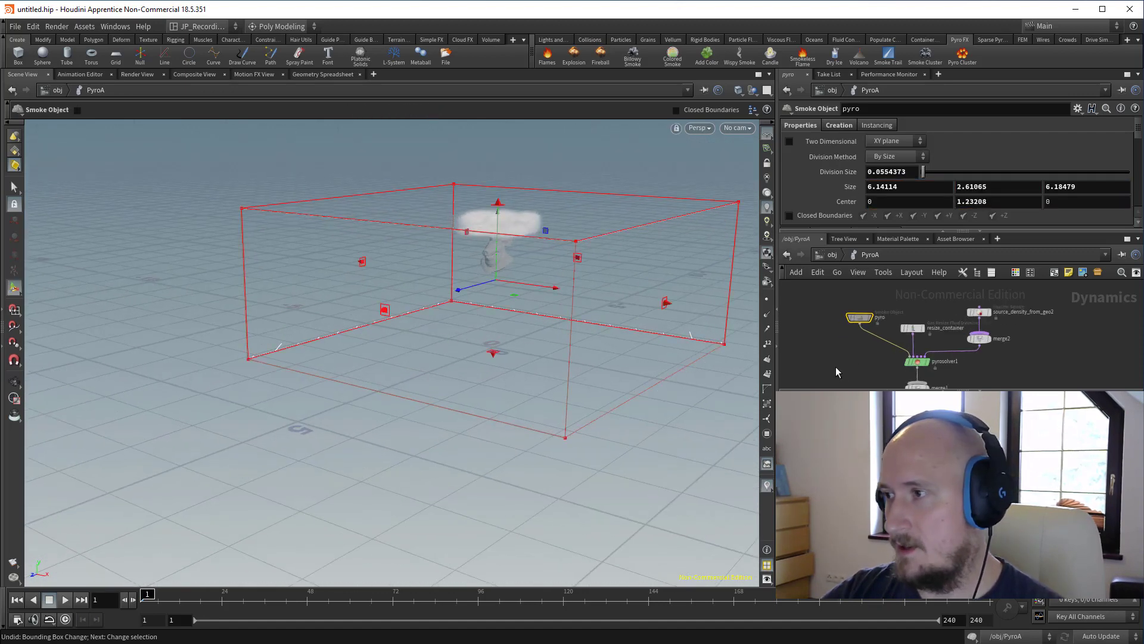
Add a Ground Plane node to the PyroA network and connect it to merge1.
middle_drag(884, 318, 876, 316)
alt+drag(404, 382, 438, 363)
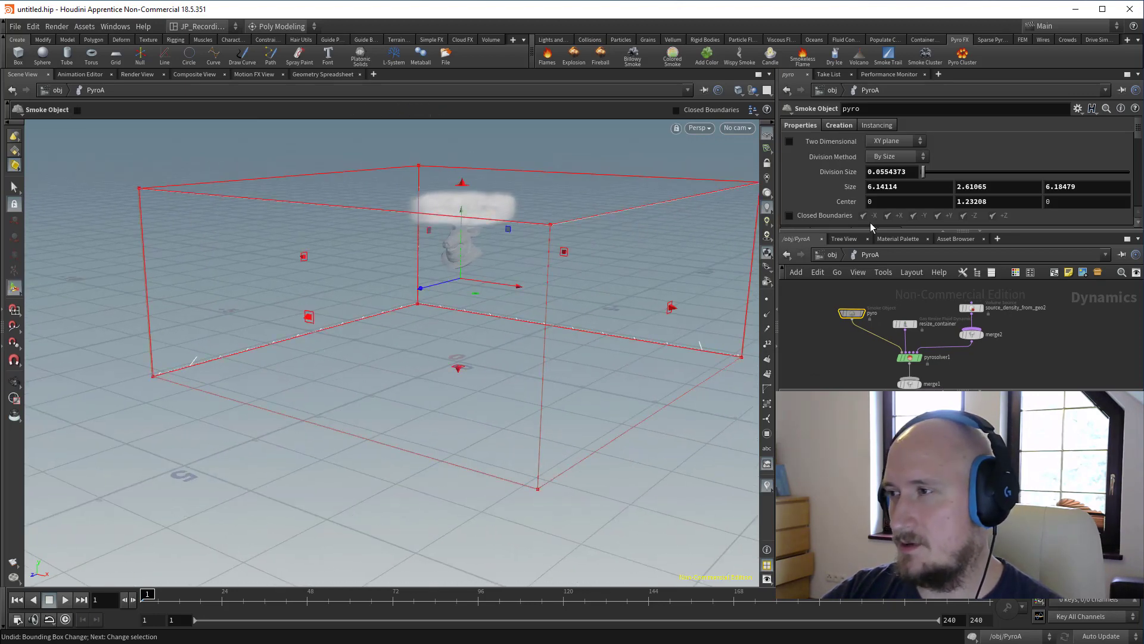
middle_drag(834, 364, 830, 331)
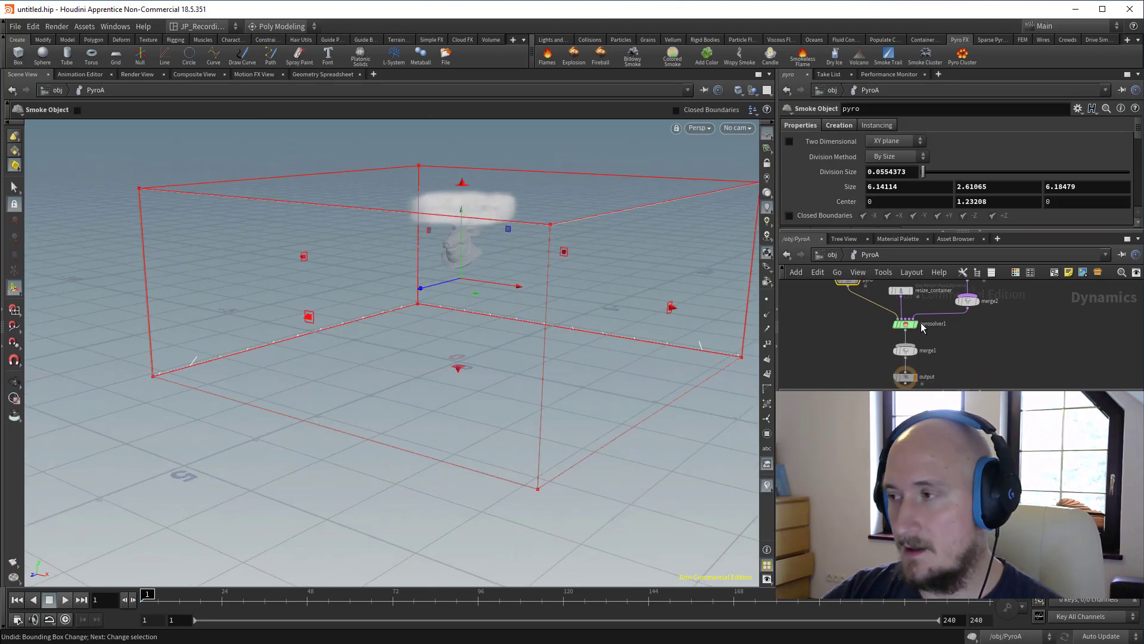
middle_drag(994, 333, 964, 332)
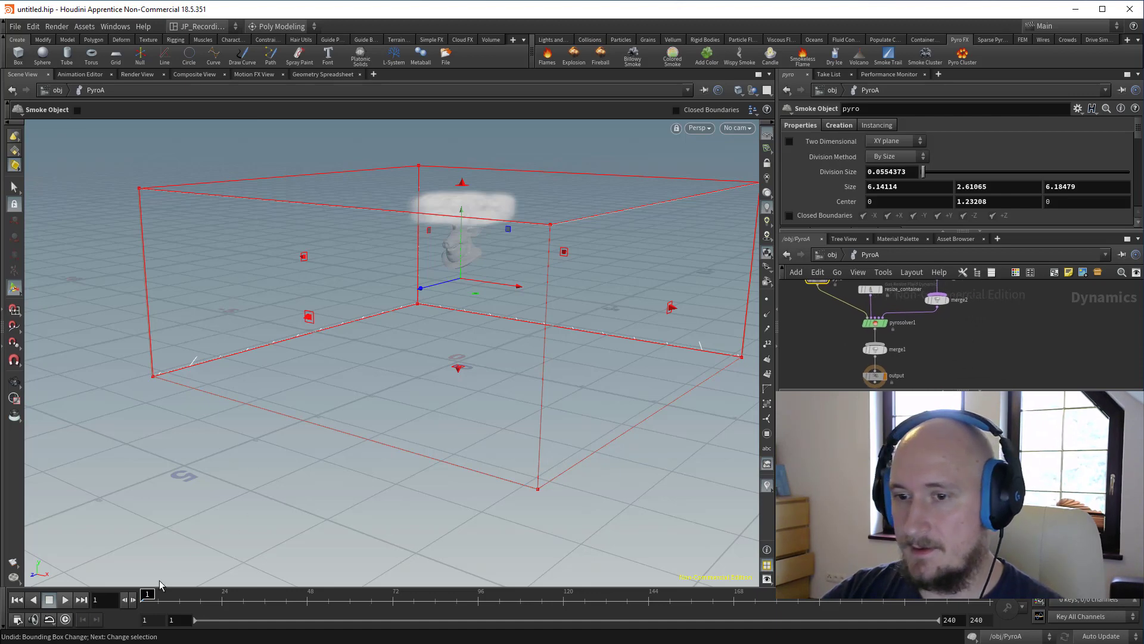
key(Tab)
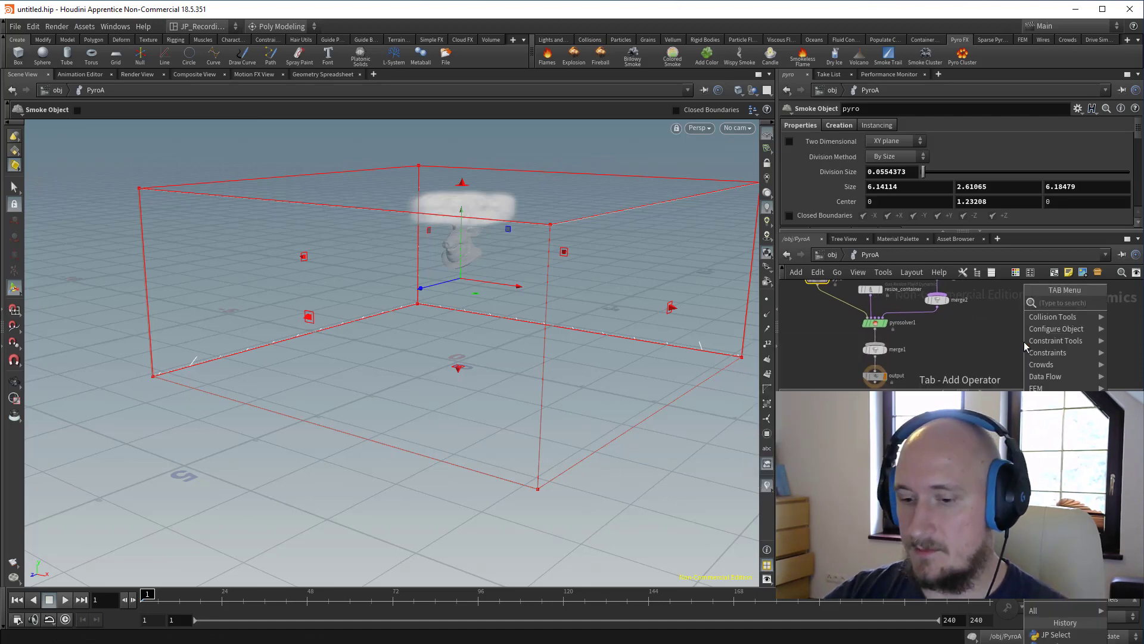
text(gr)
key(Return)
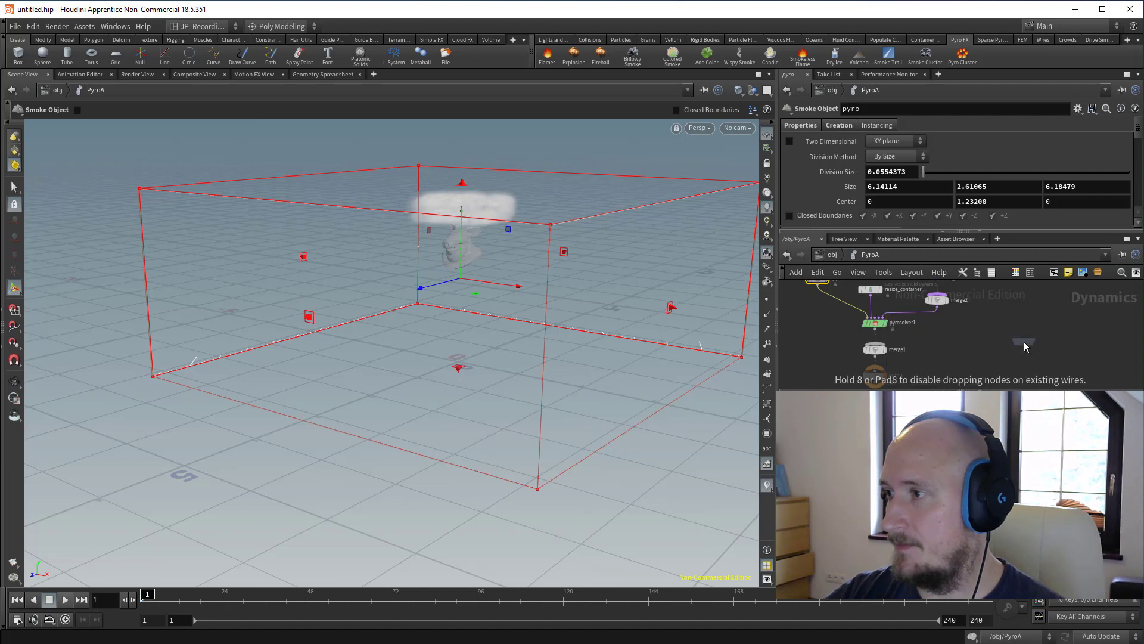
click(944, 339)
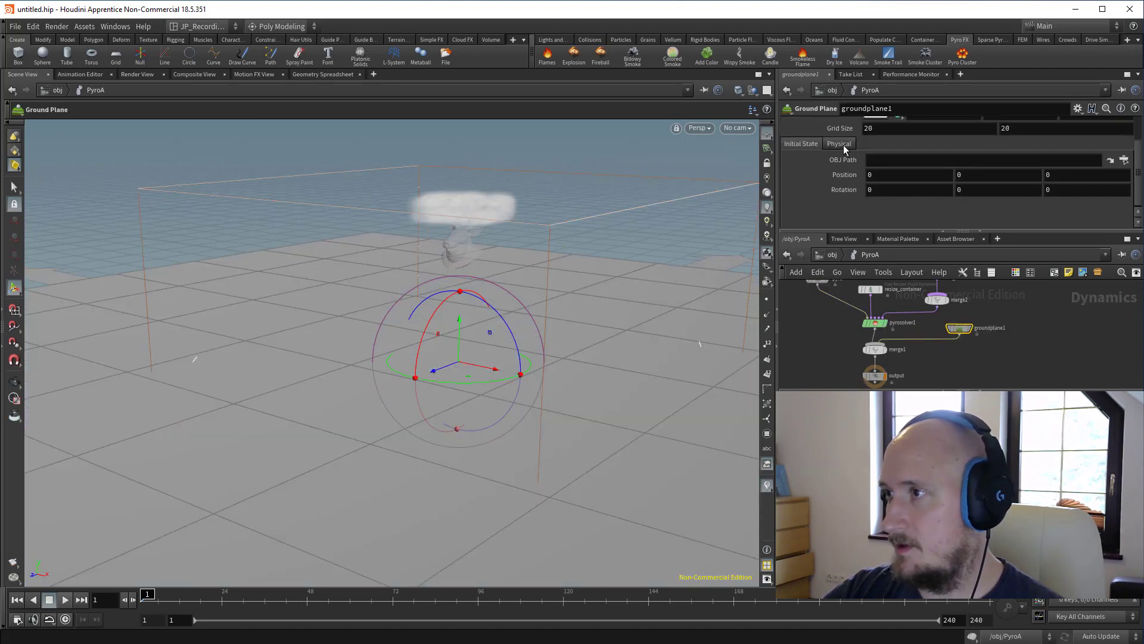
Show the ground plane's physical properties and turn off its proxy geometry display.
click(839, 144)
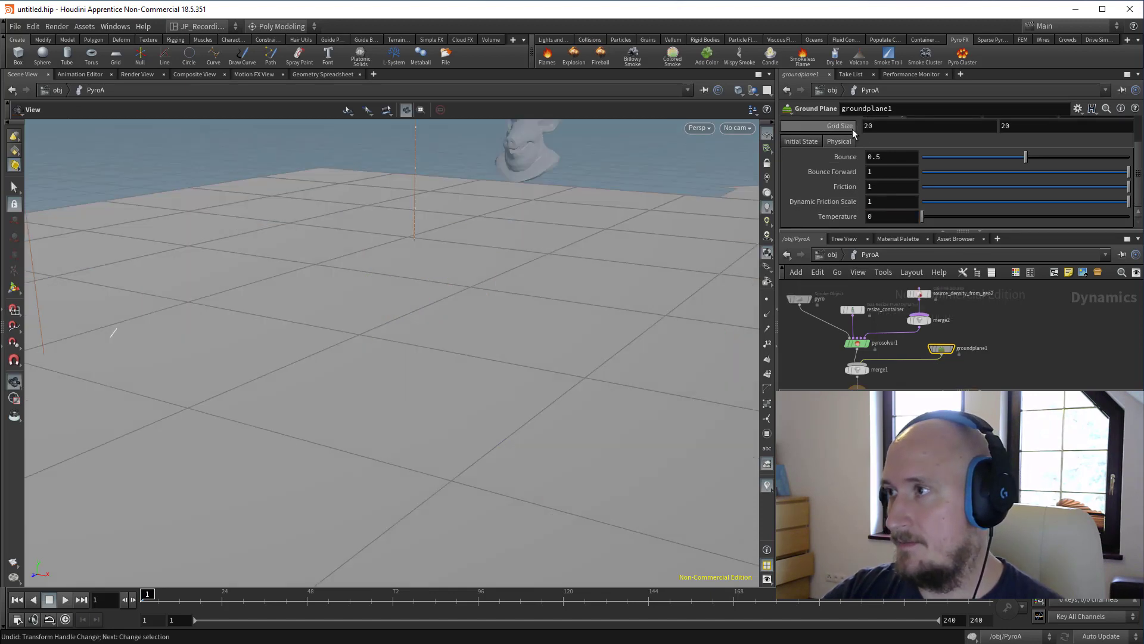
scroll(853, 131, up, 2)
click(866, 139)
middle_drag(438, 292, 402, 293)
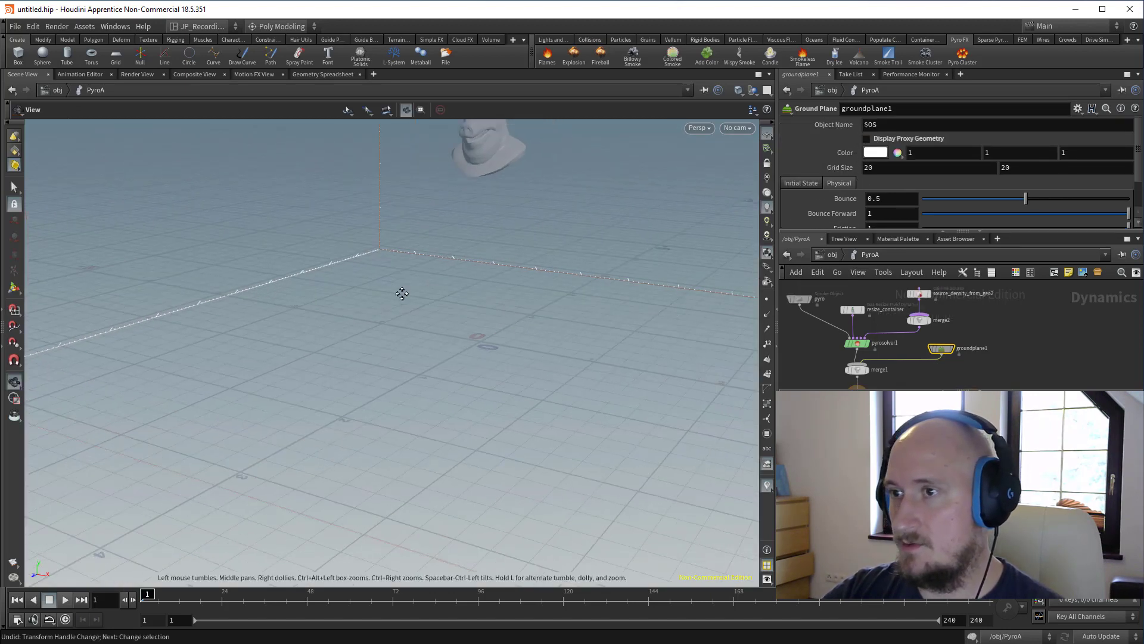
right_drag(402, 293, 467, 266)
drag(468, 265, 444, 265)
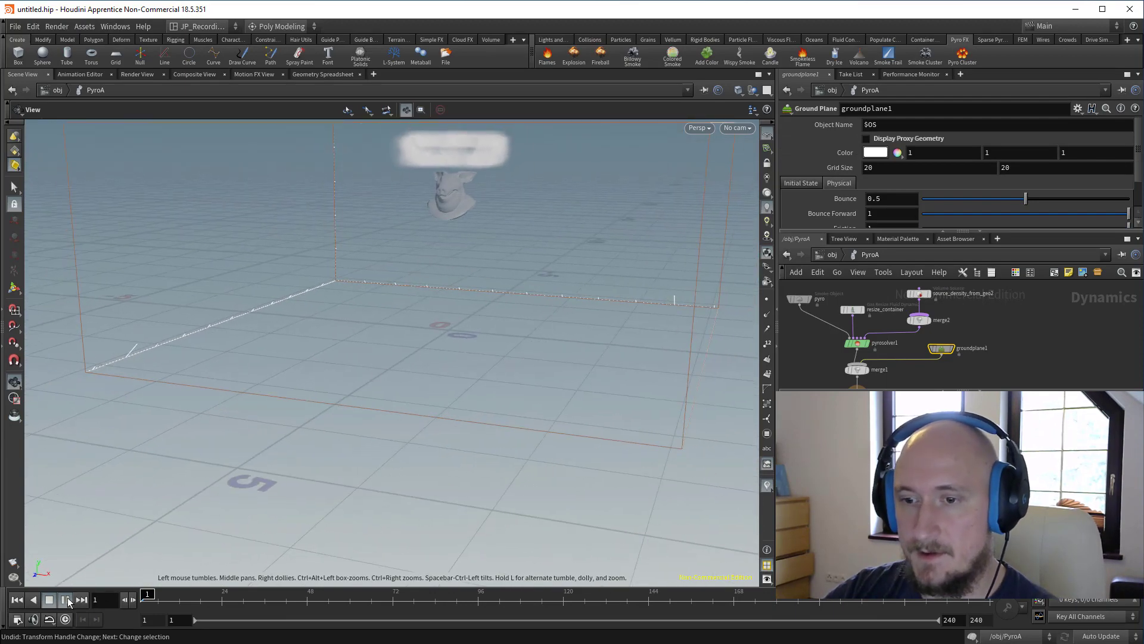
Play the smoke simulation to check how it spreads over the ground, then rewind to frame 1.
click(66, 600)
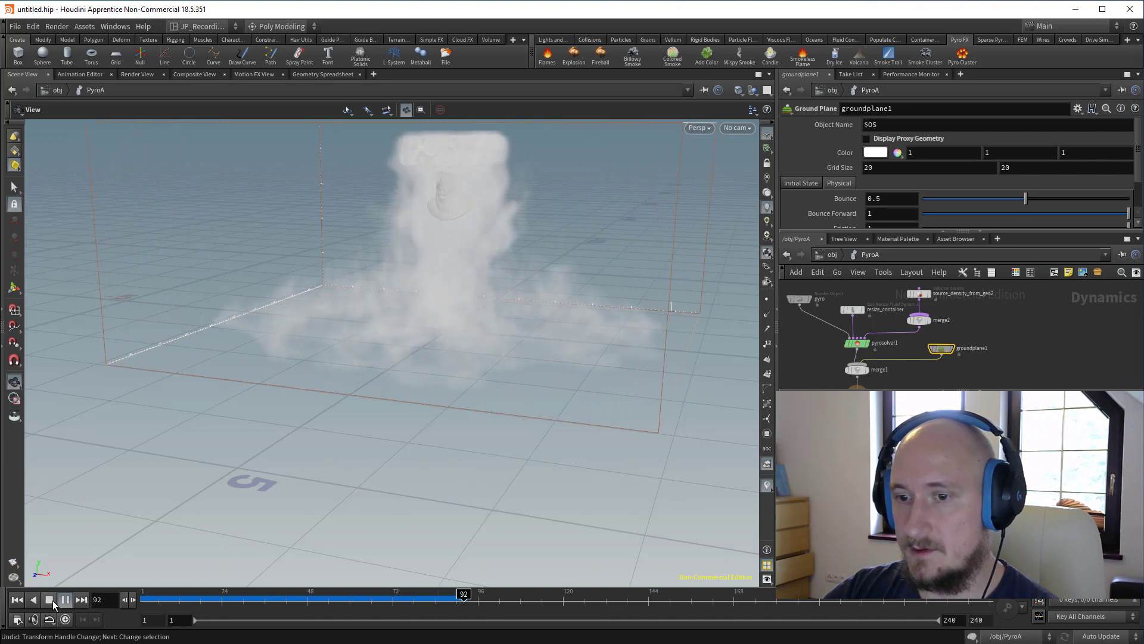
click(52, 599)
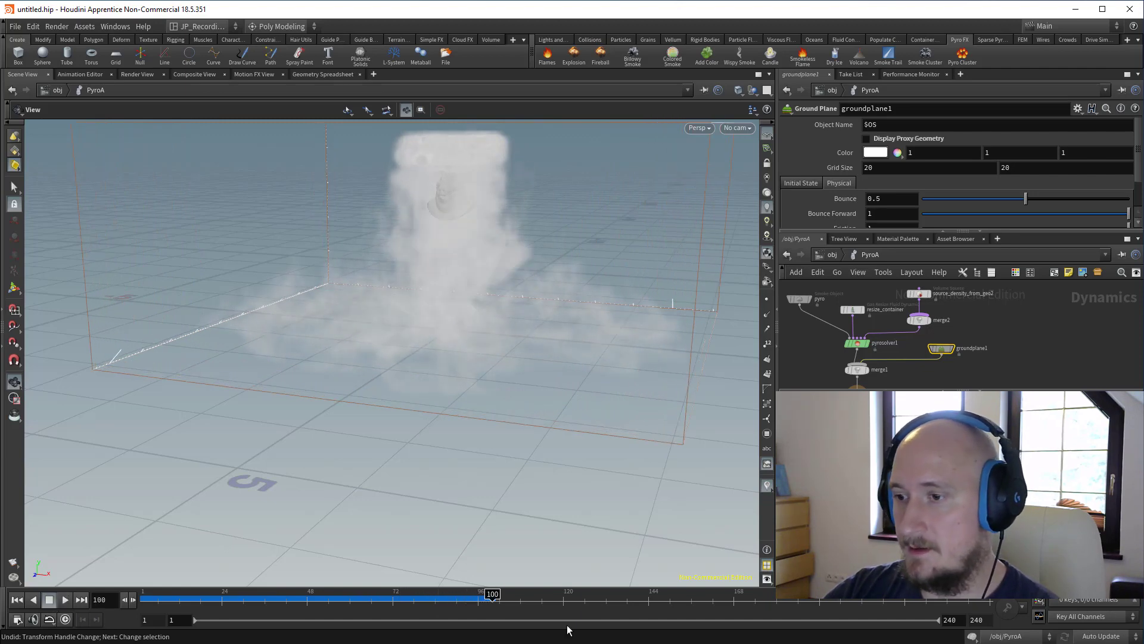
drag(443, 600, 147, 600)
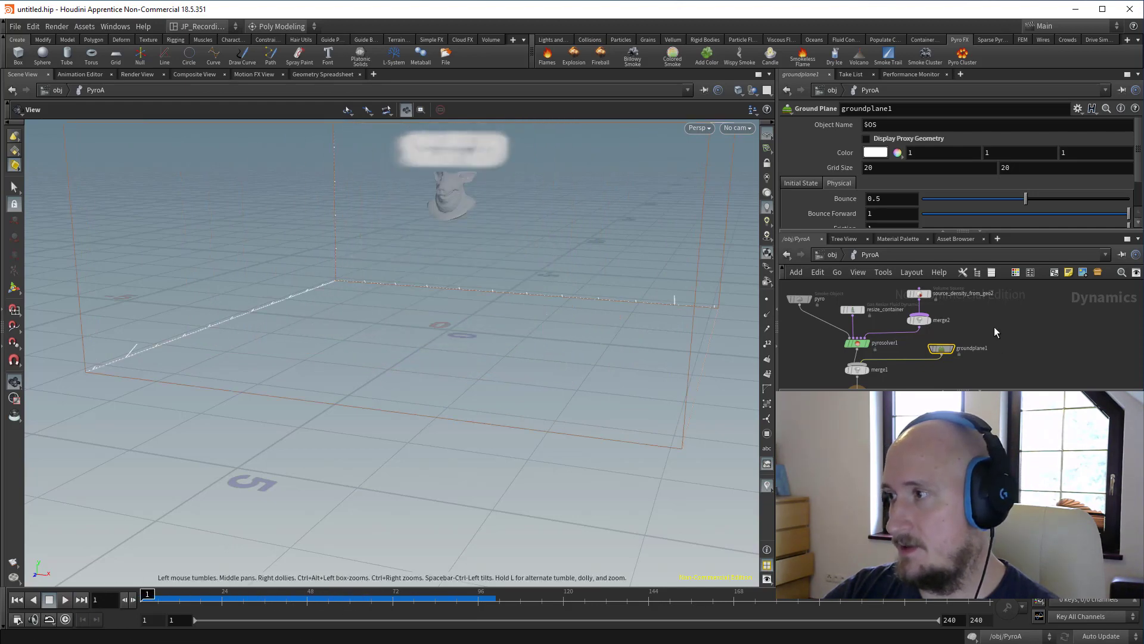
Set the ground plane's temperature to 1, replay the smoke simulation and rewind to frame 1.
scroll(871, 164, down, 3)
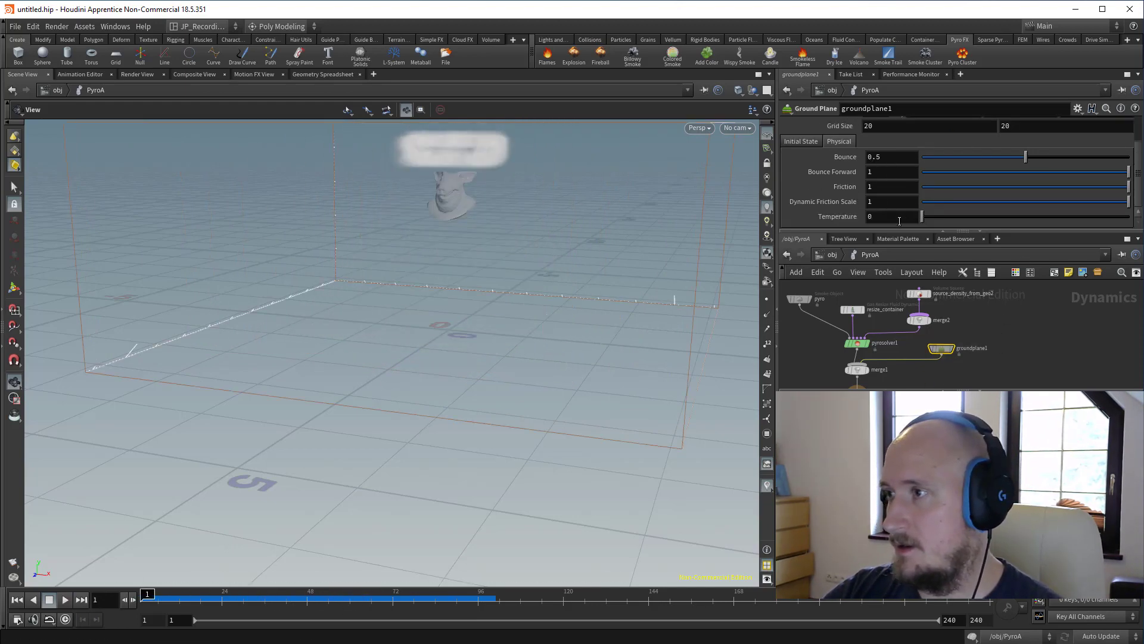
click(899, 220)
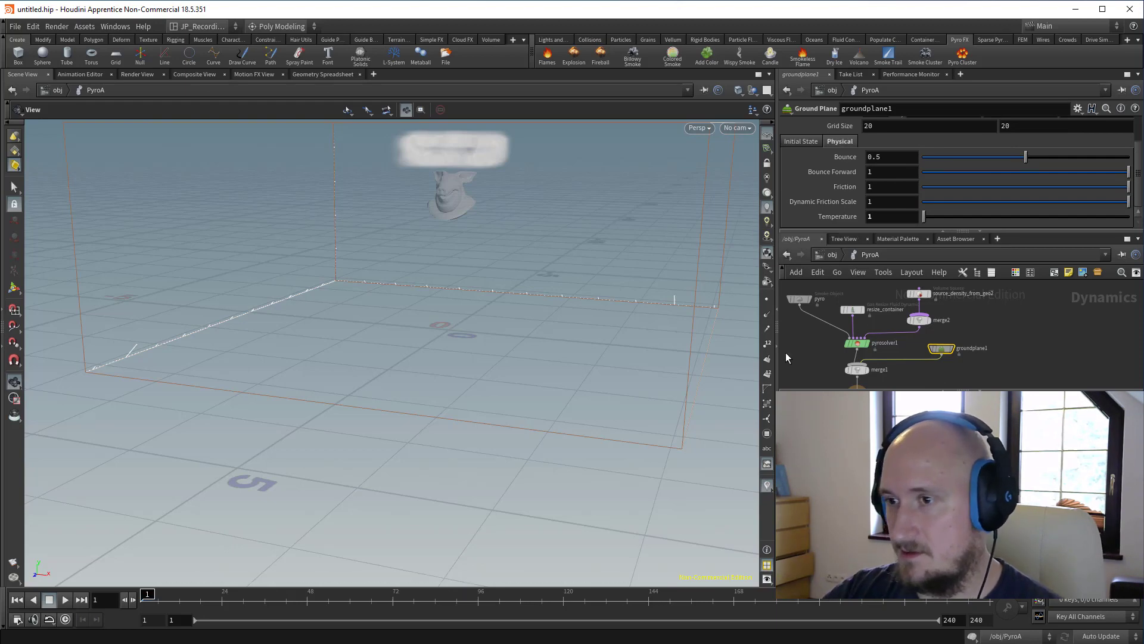
click(63, 601)
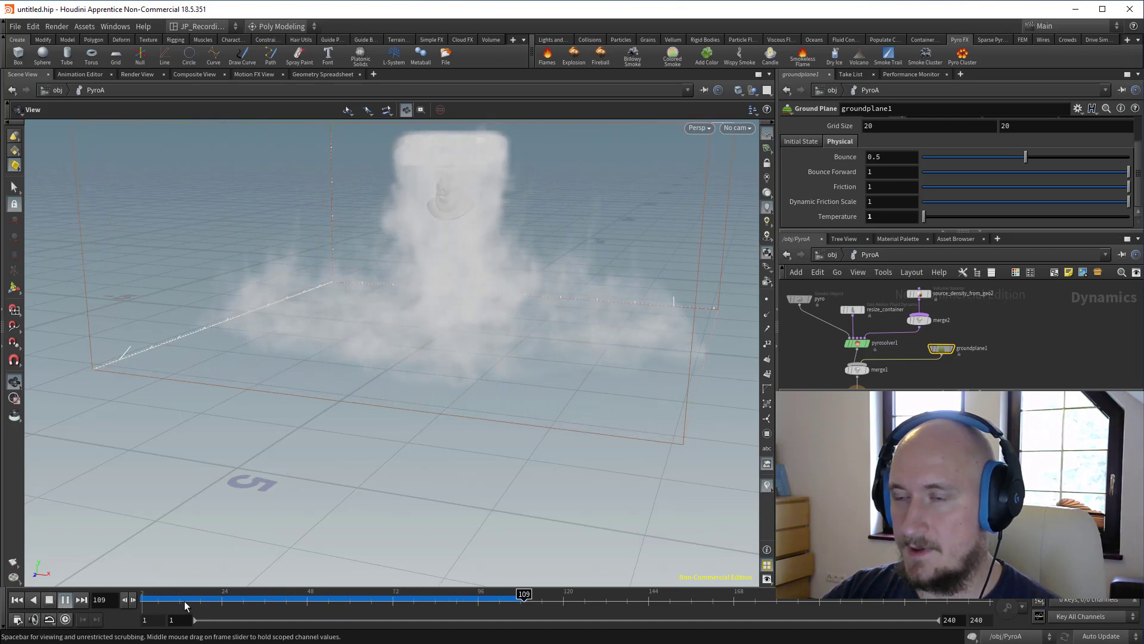
drag(186, 601, 142, 598)
Set the ground plane's temperature to 3, replay the smoke simulation and return to frame 1.
drag(969, 355, 909, 334)
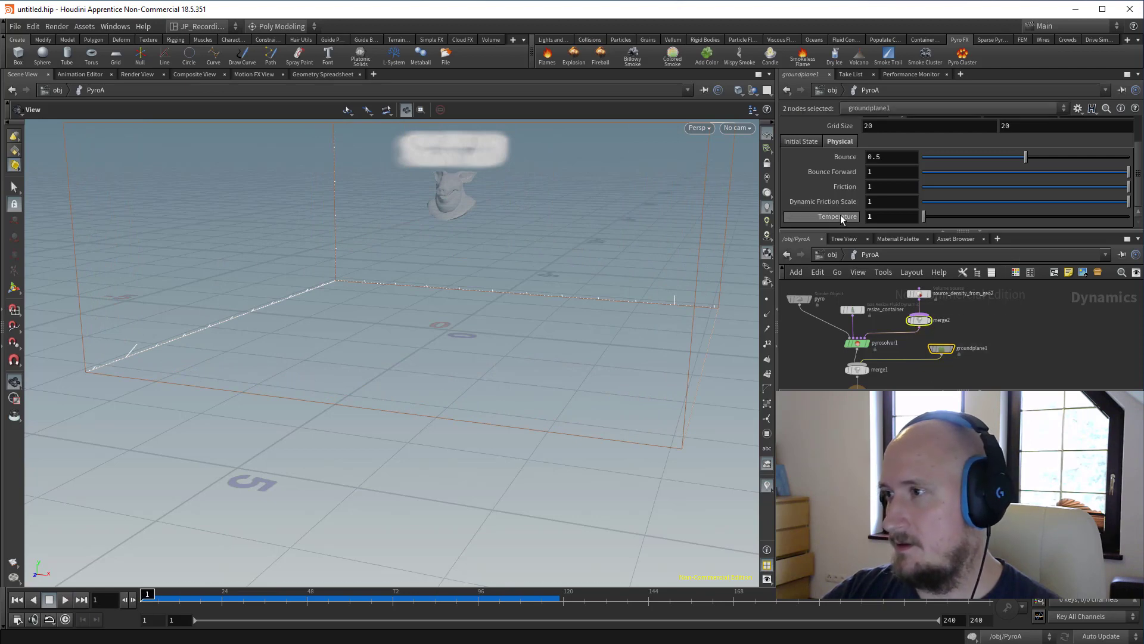
mouse_move(841, 220)
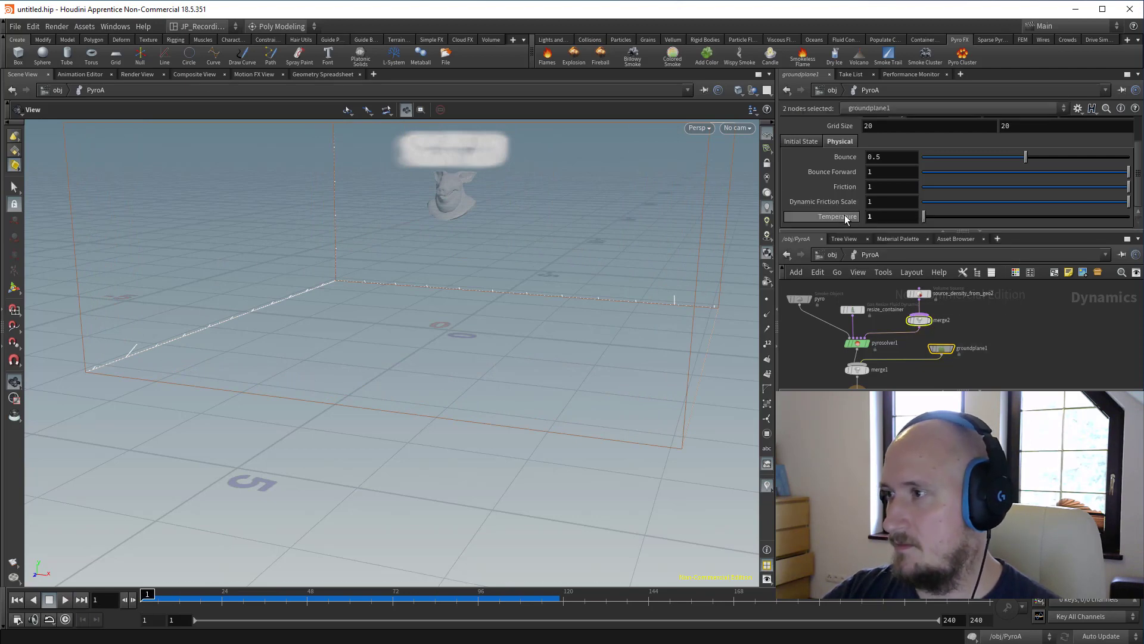
click(887, 218)
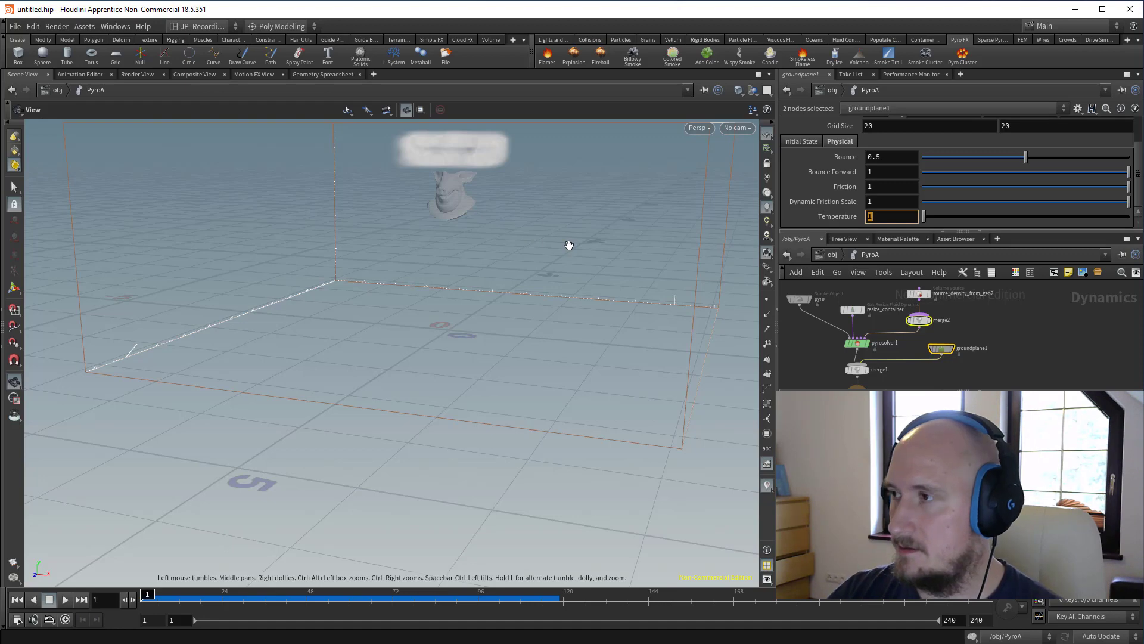
drag(554, 287, 487, 317)
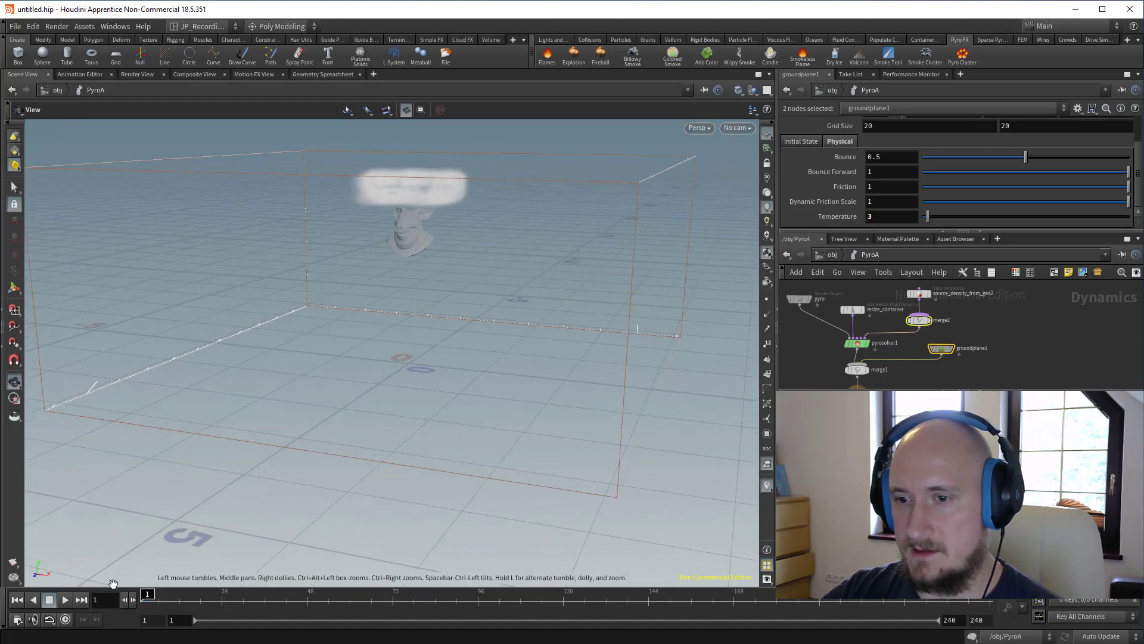
click(66, 601)
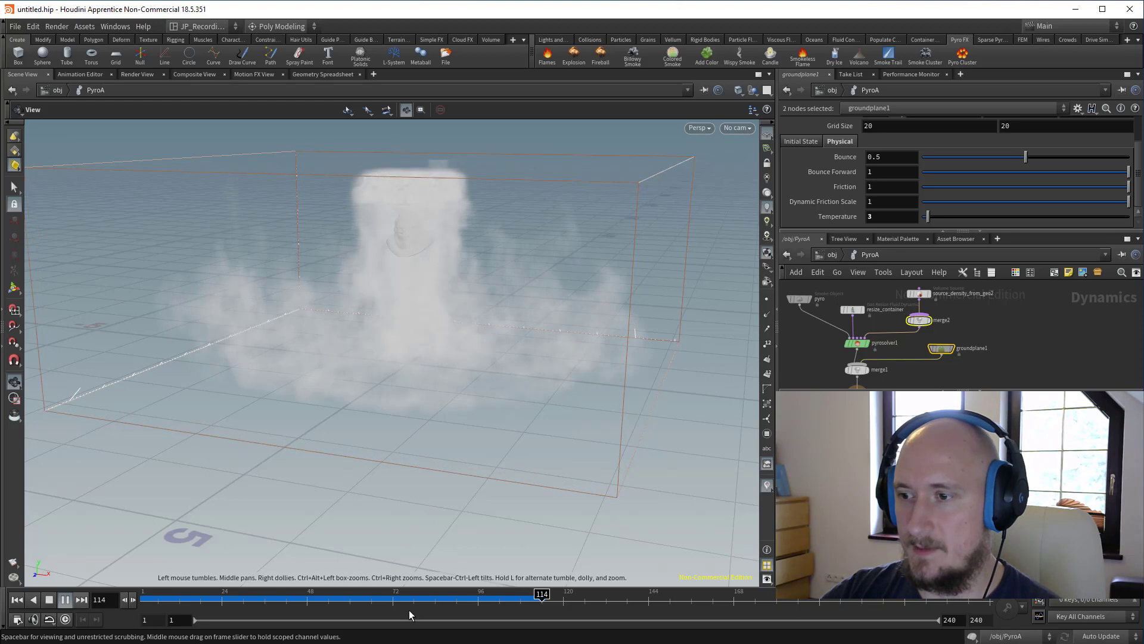
key(ctrl+Up)
Return to the object level and place the pyro_import node directly below PyroA.
middle_drag(1050, 313, 1030, 263)
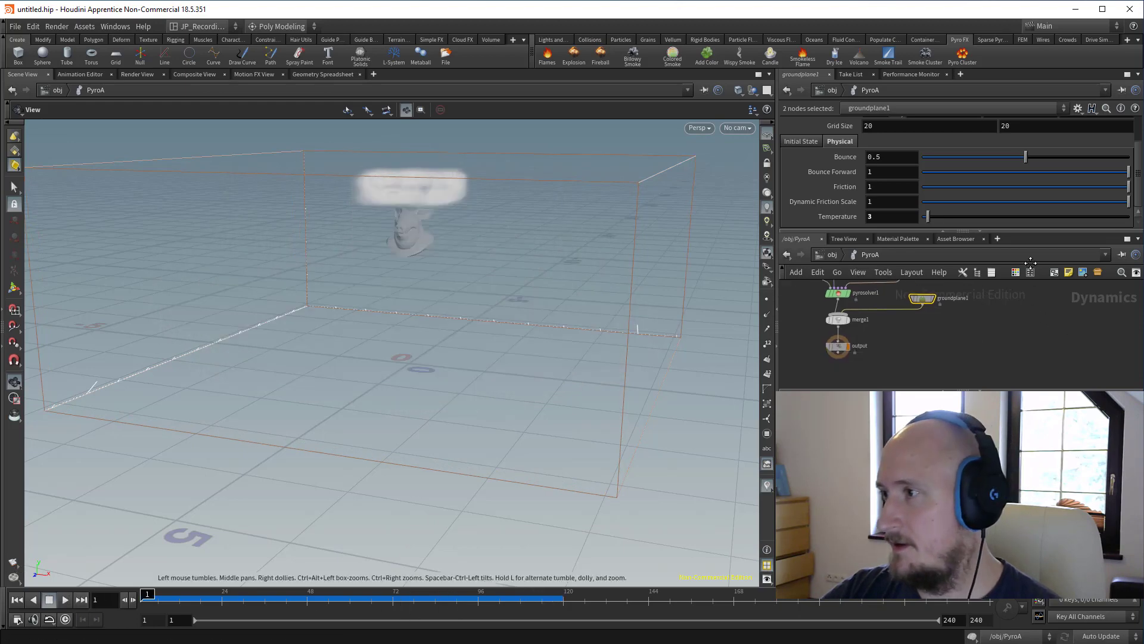
key(u)
scroll(941, 367, down, 2)
click(955, 327)
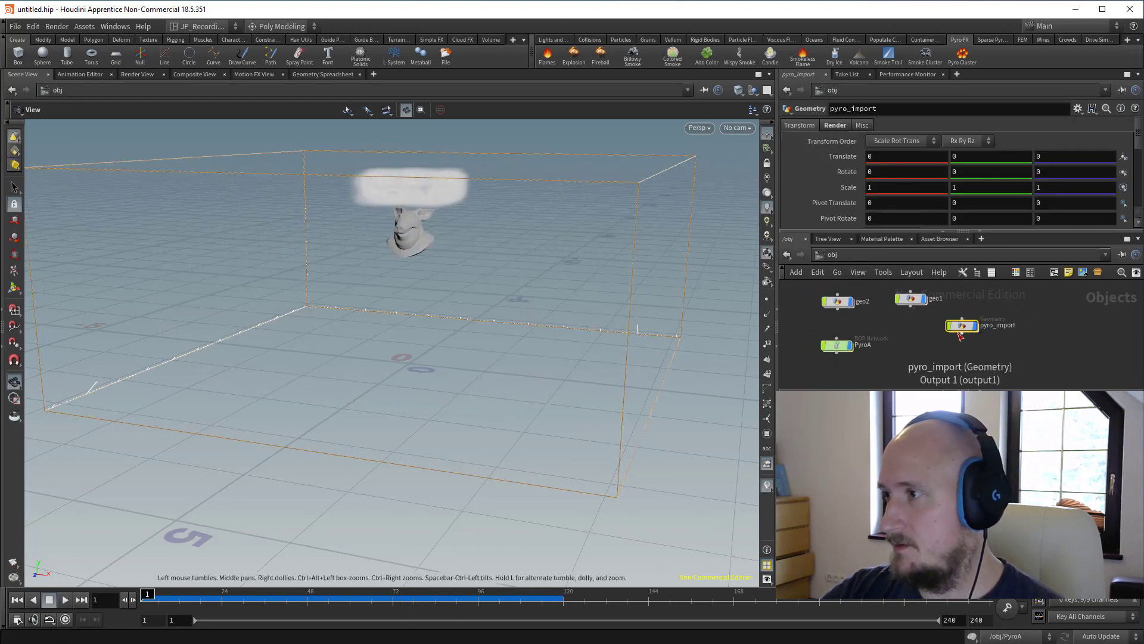
drag(959, 333, 835, 391)
middle_drag(910, 354, 901, 332)
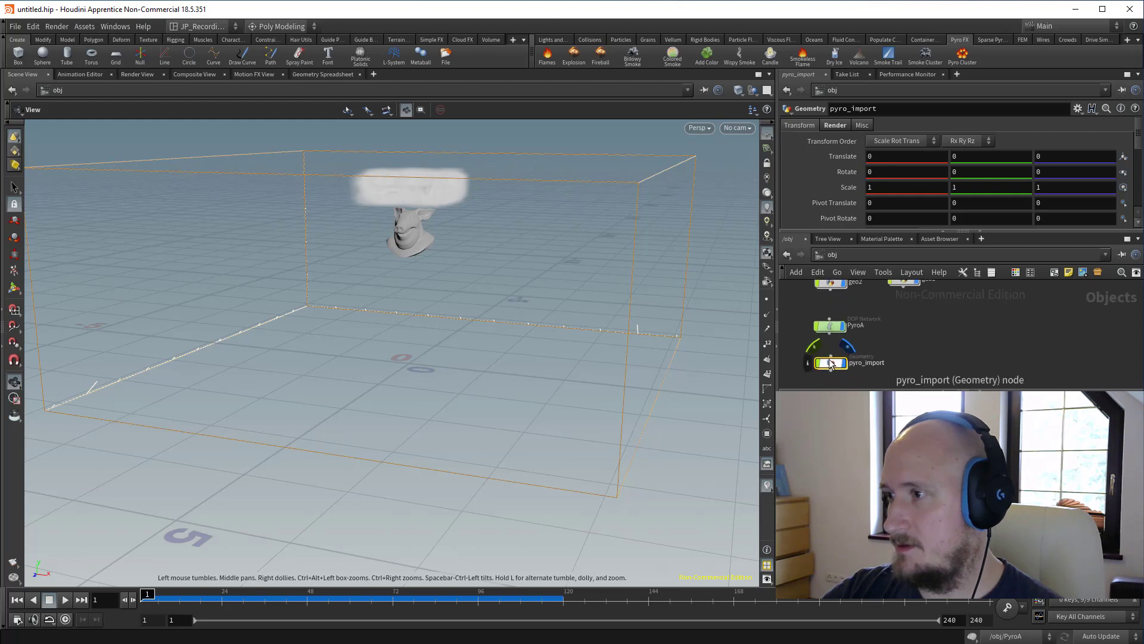
Delete the import_pyro_visualization node inside pyro_import.
key(a)
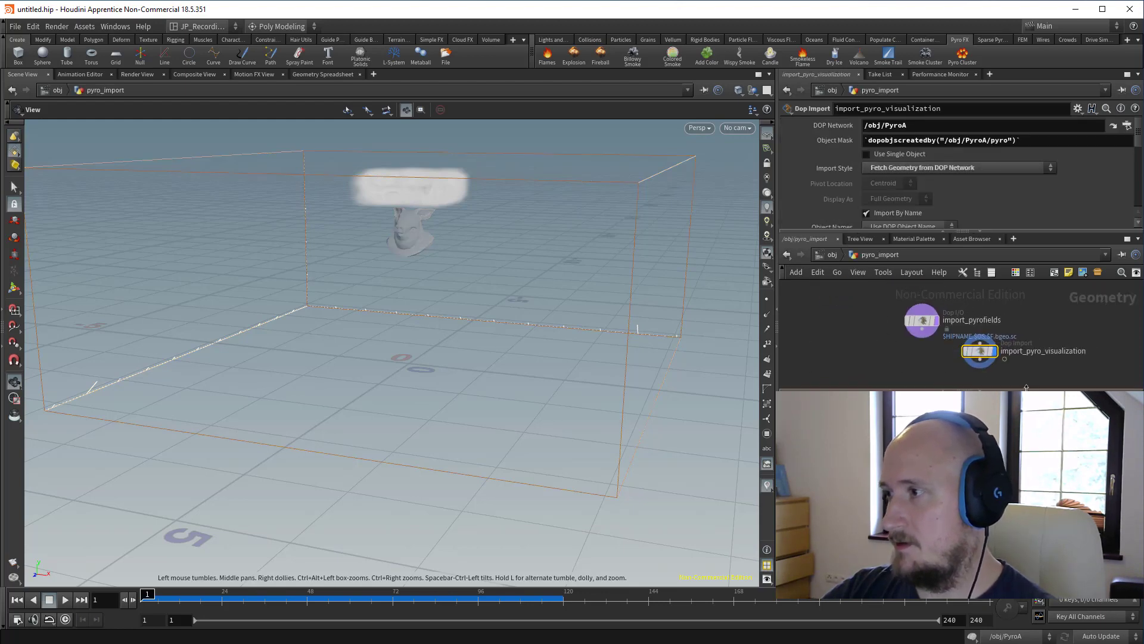
key(Delete)
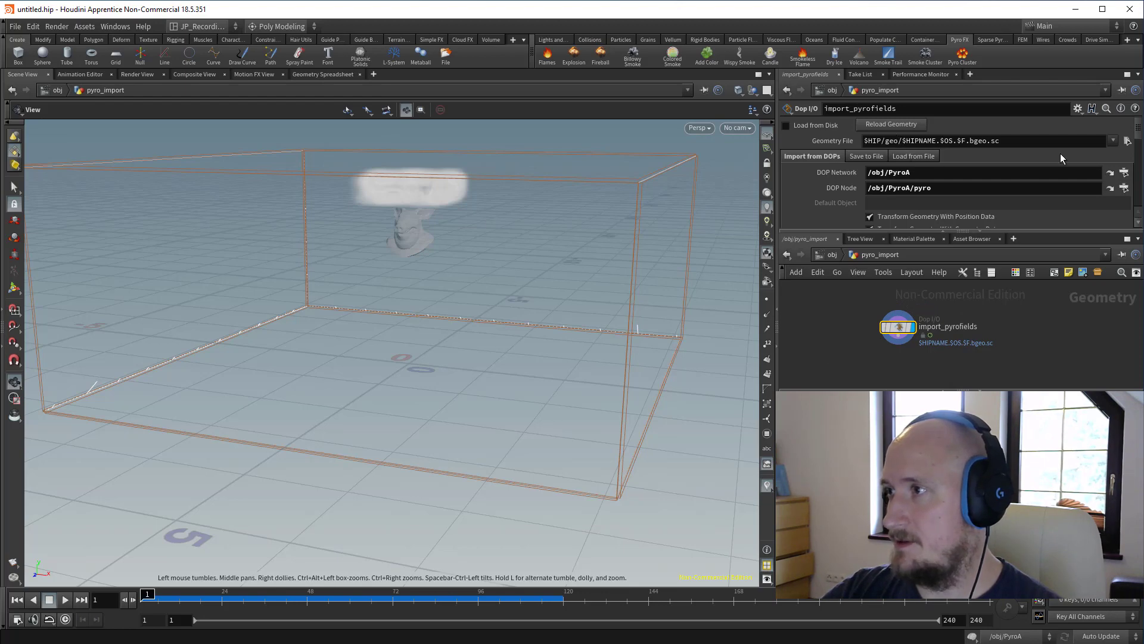
Create a cache directory under $JOB for import_pyrofields and choose a placeholder geometry file named asdasd in it.
click(1128, 141)
click(1107, 34)
text(cache)
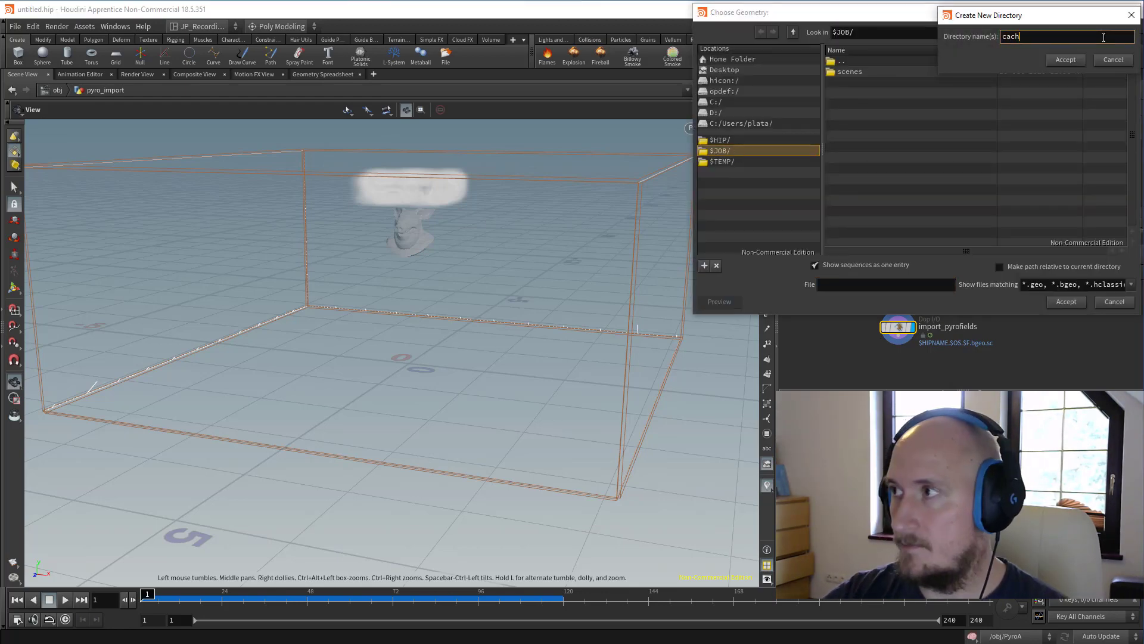
key(Return)
click(886, 285)
text(asdasd)
click(1065, 302)
Set the import_pyrofields geometry file to $JOB/cache/$OS/$OS.$F4.bgeo.sc and enable Load from Disk.
drag(946, 142, 909, 159)
text($)
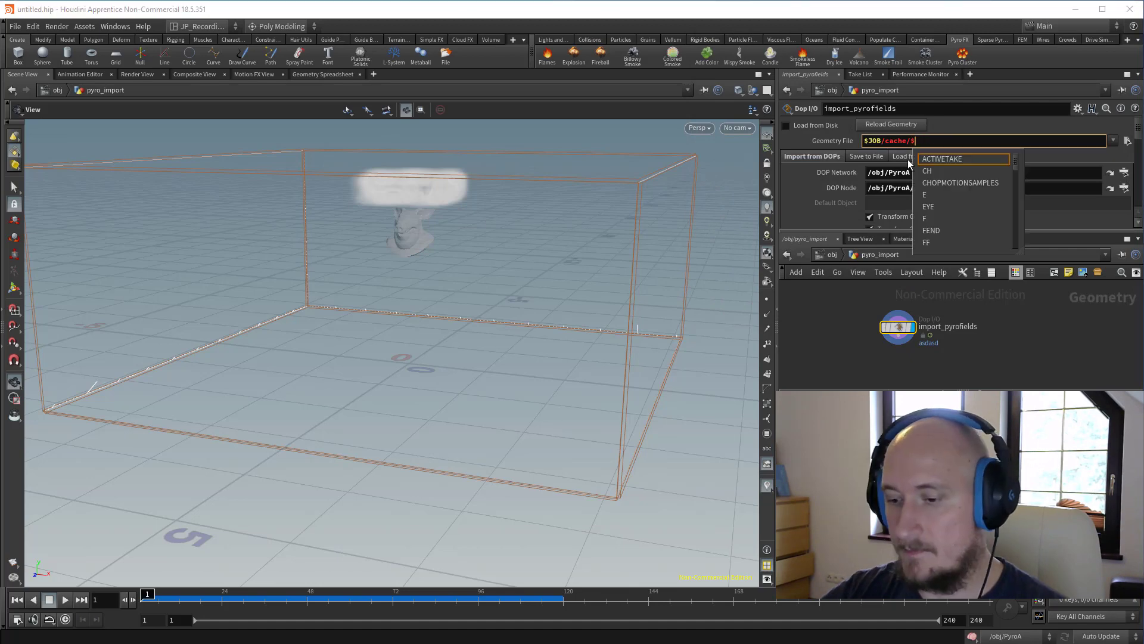
text(OS/#.$)
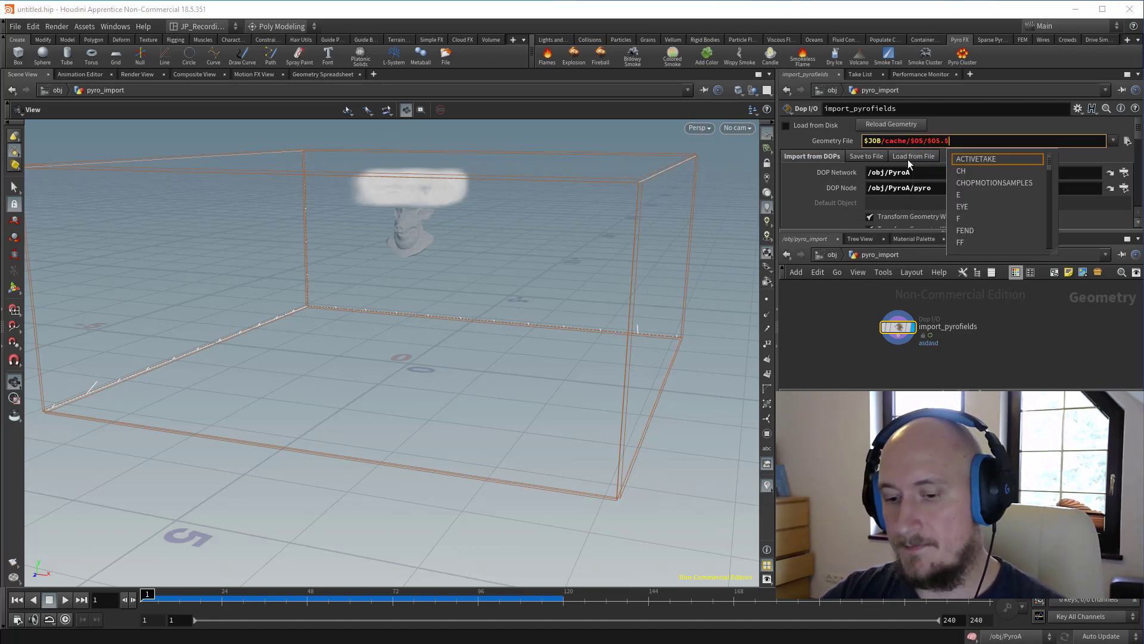
text(F4.bgeo.sc)
key(Return)
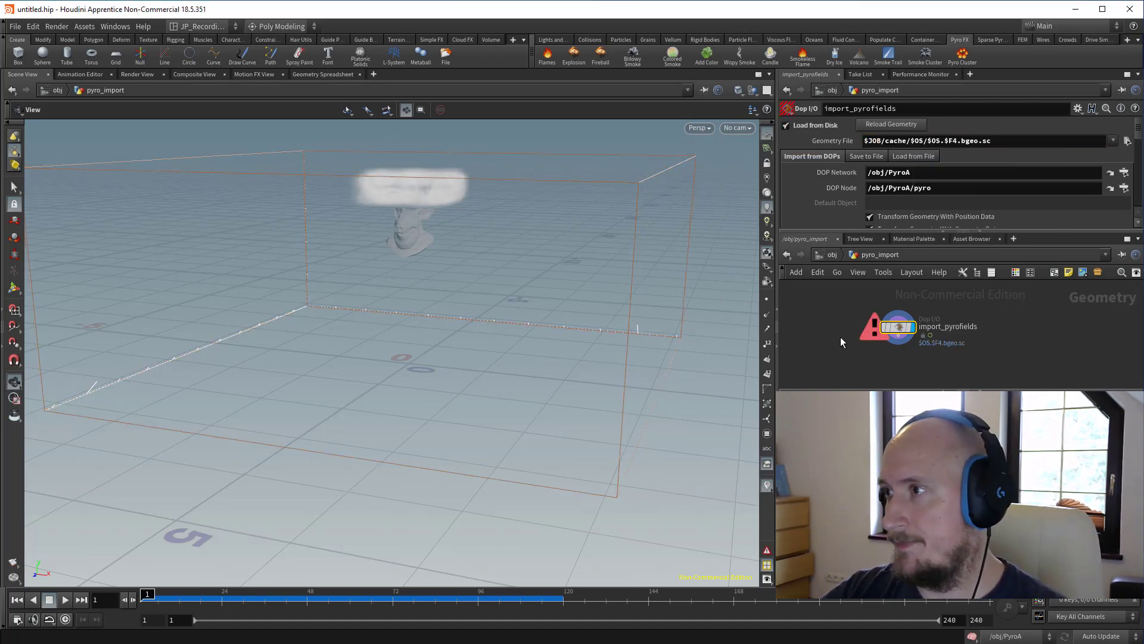
Save the import_pyrofields simulation cache to disk for frames 1 to 240.
scroll(963, 196, down, 5)
scroll(960, 191, up, 5)
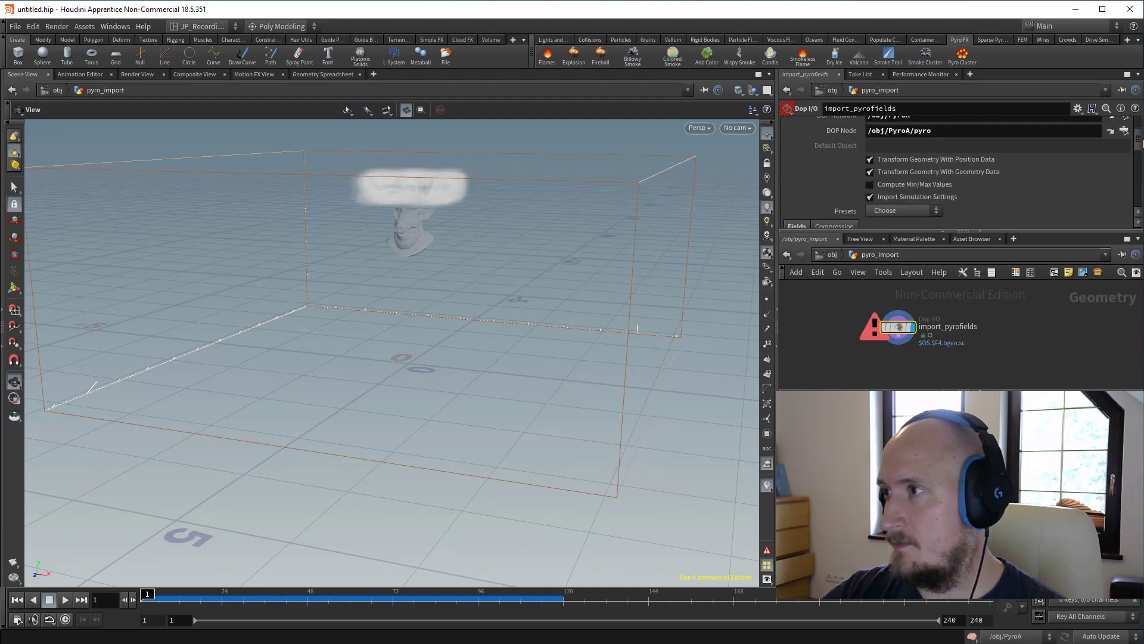
scroll(923, 172, up, 3)
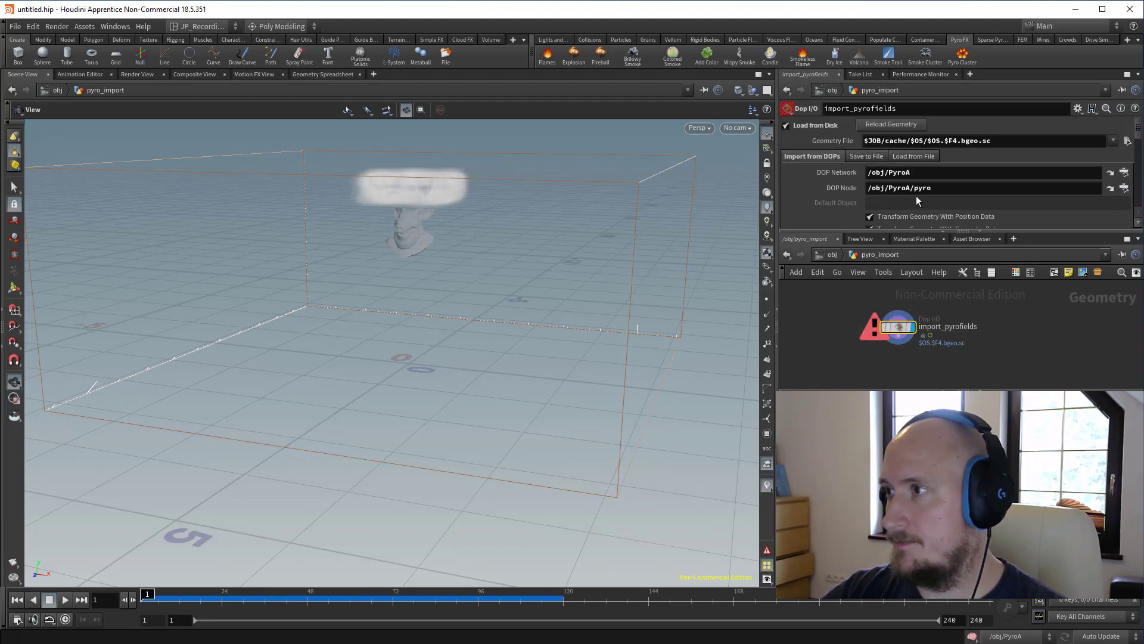
click(871, 155)
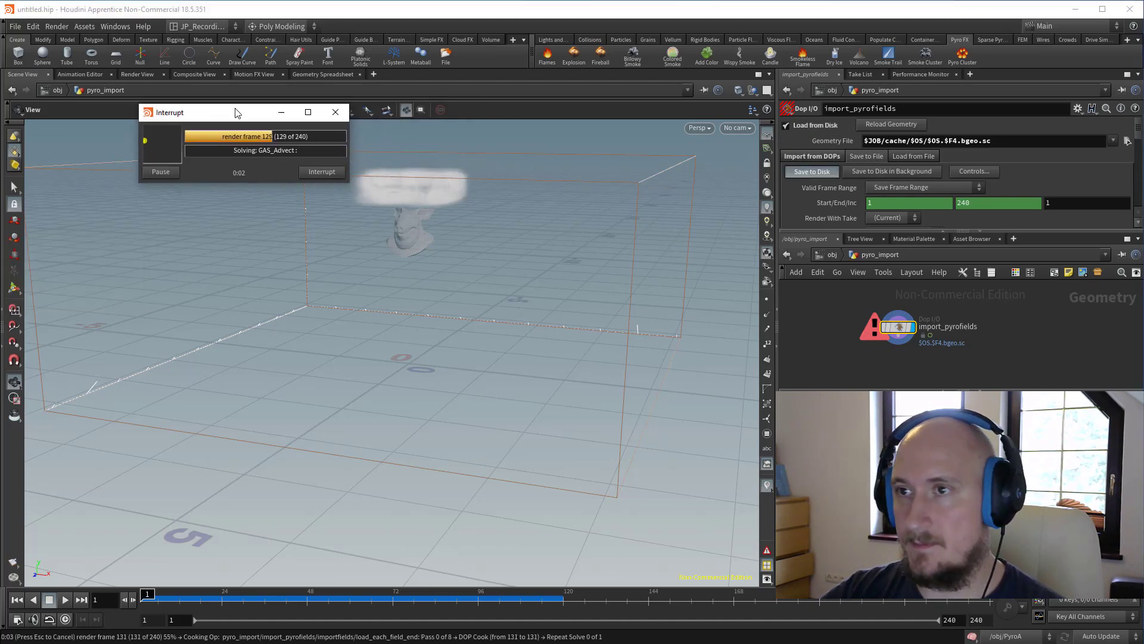
Add an Output node below import_pyrofields.
key(Tab)
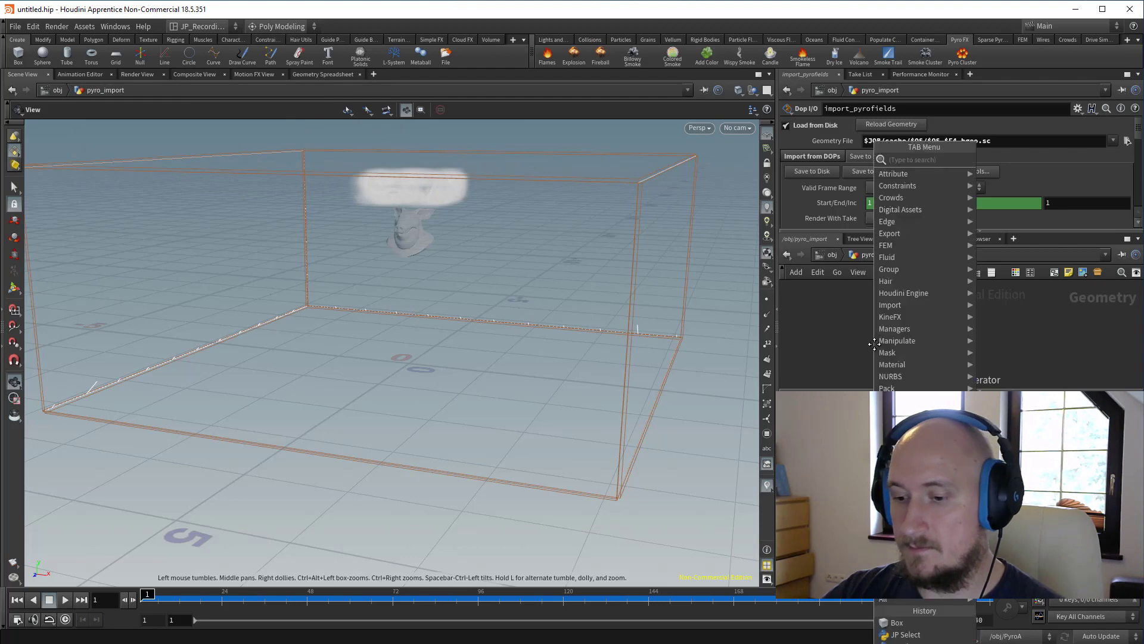
mouse_move(941, 228)
click(974, 163)
click(883, 346)
Return to the object level and rename the geo2 node as PyroA_Source.
key(d)
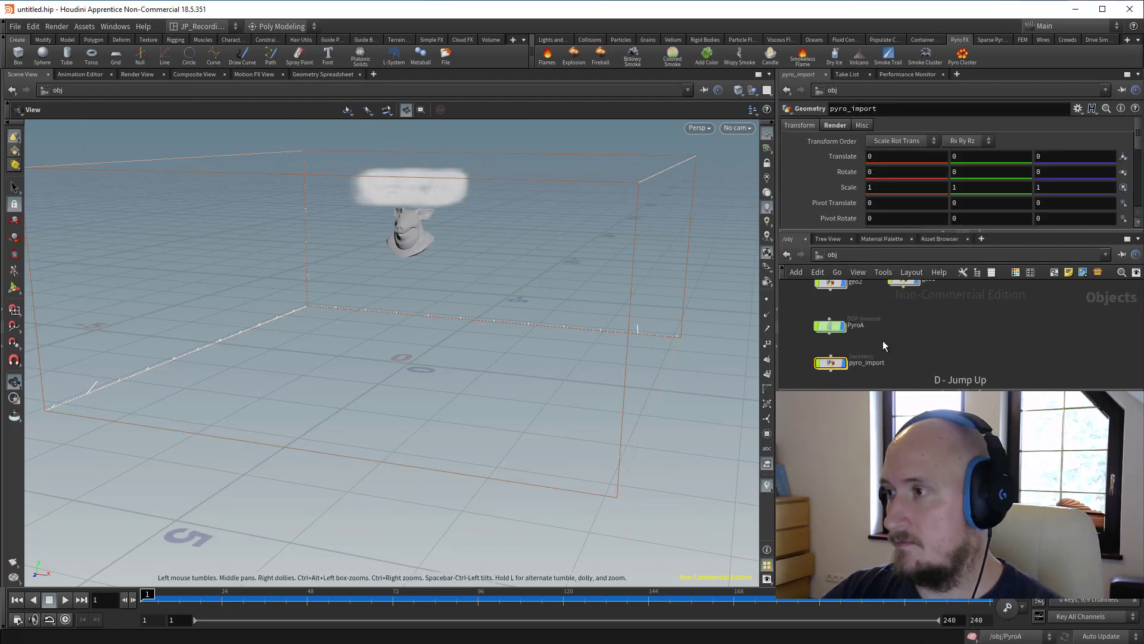
click(859, 337)
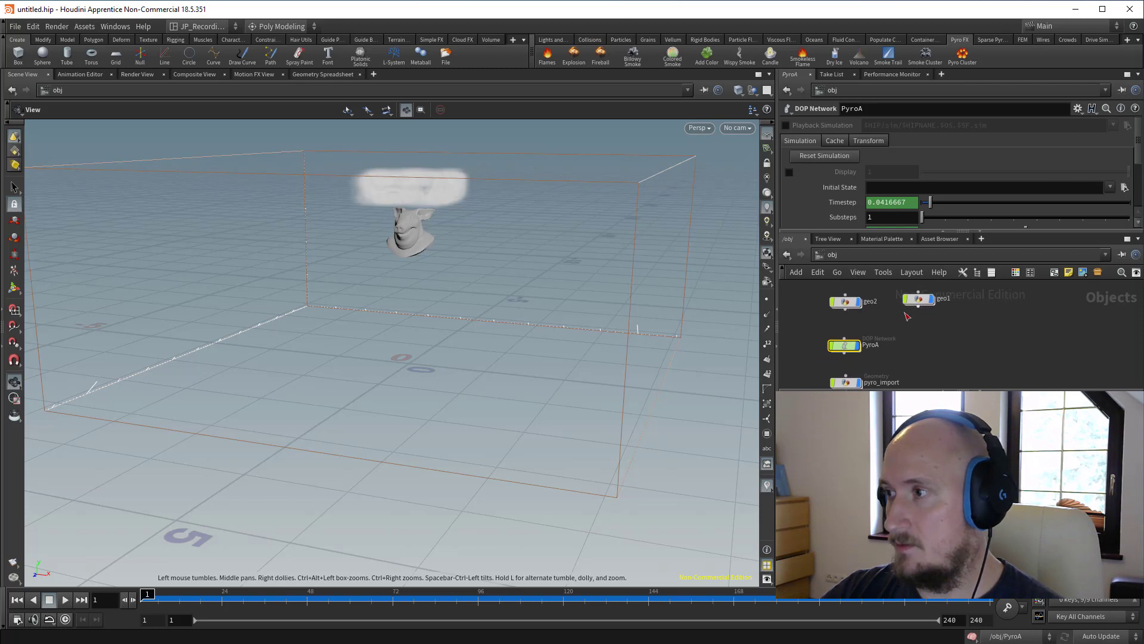
click(845, 302)
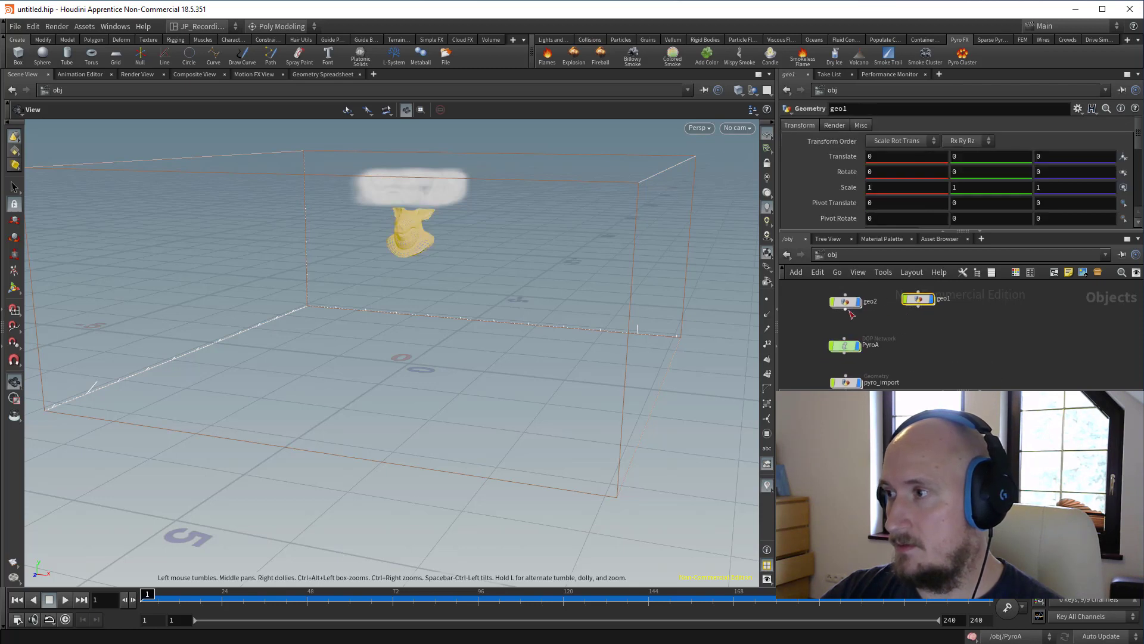
click(922, 106)
text(PyroA_Sour)
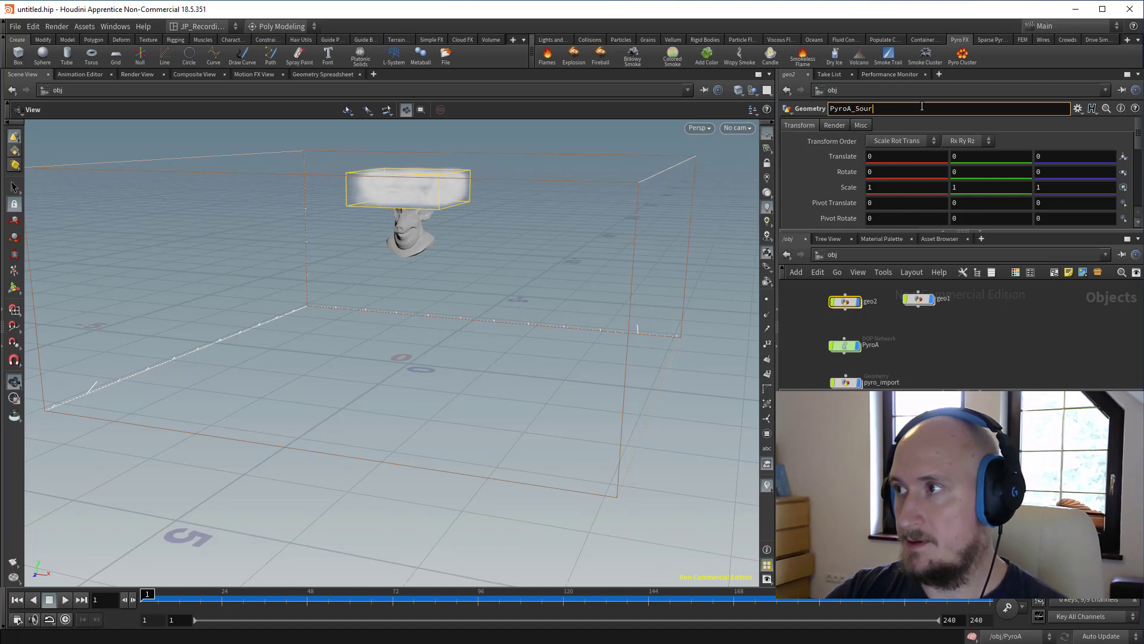
text(ce)
key(Return)
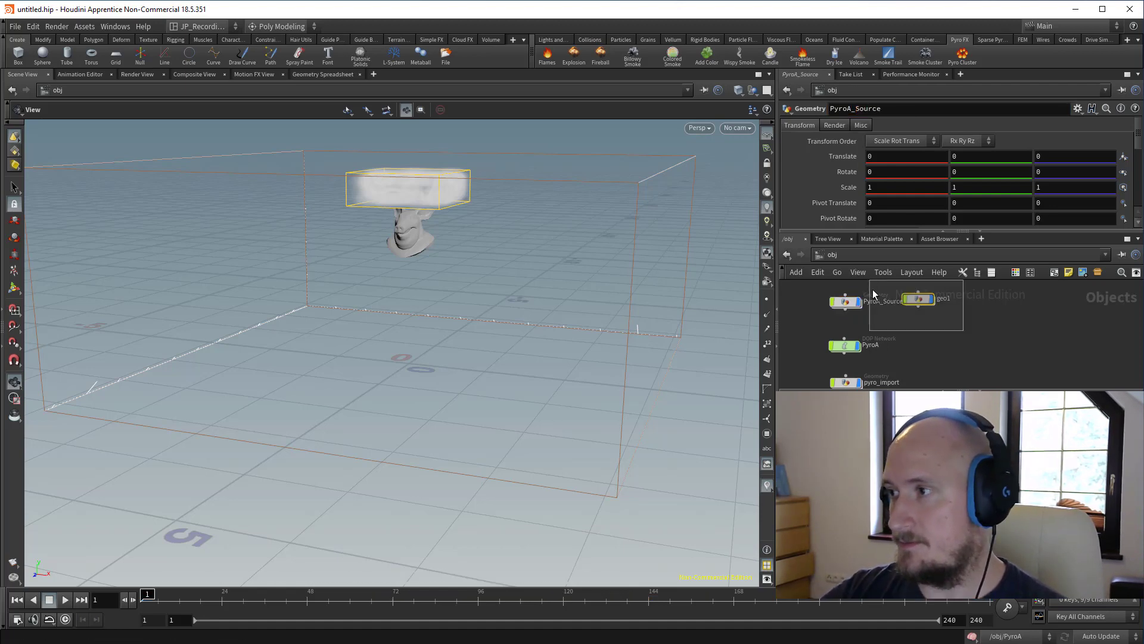
Move the popnet node directly below the pig head inside geo1, and return to the object level.
click(916, 298)
middle_drag(919, 325, 907, 302)
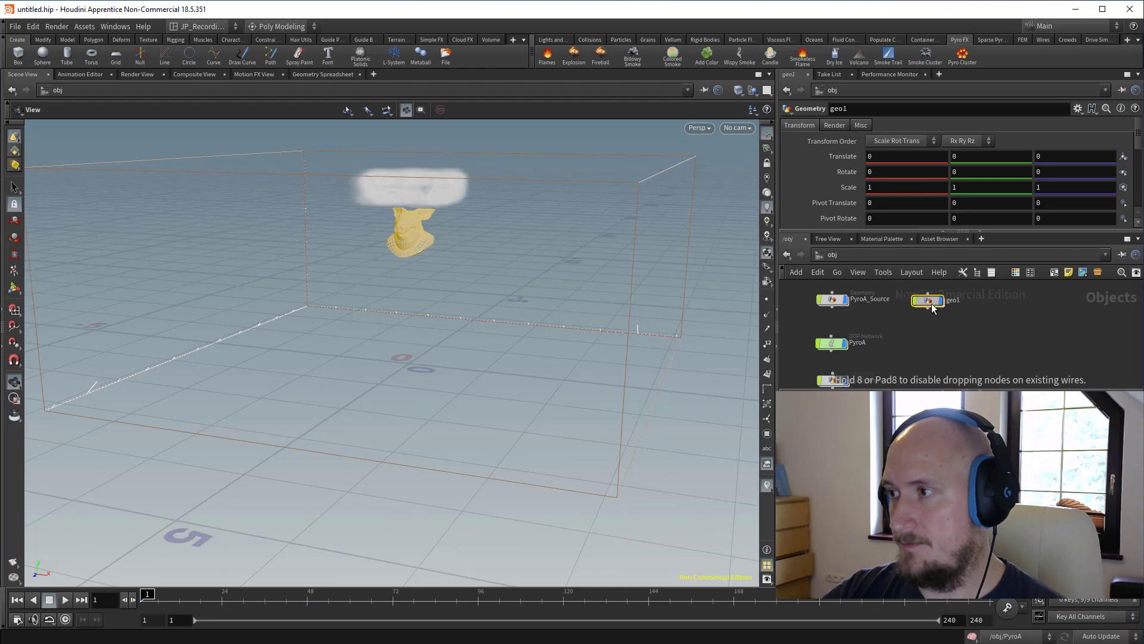
double_click(929, 305)
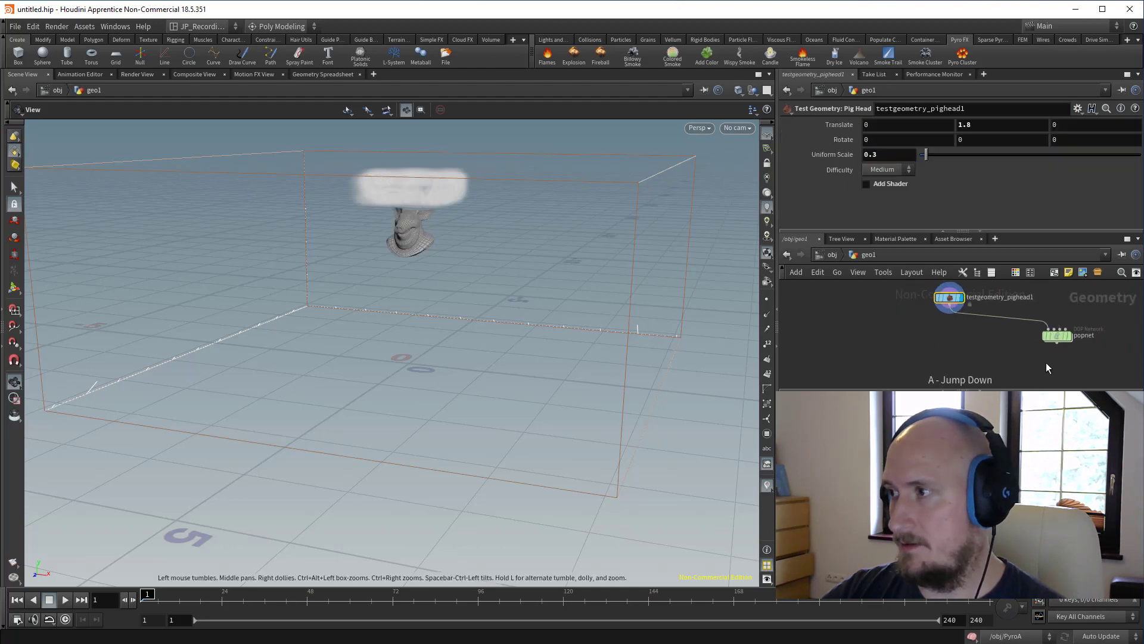
drag(1032, 335, 952, 338)
key(s)
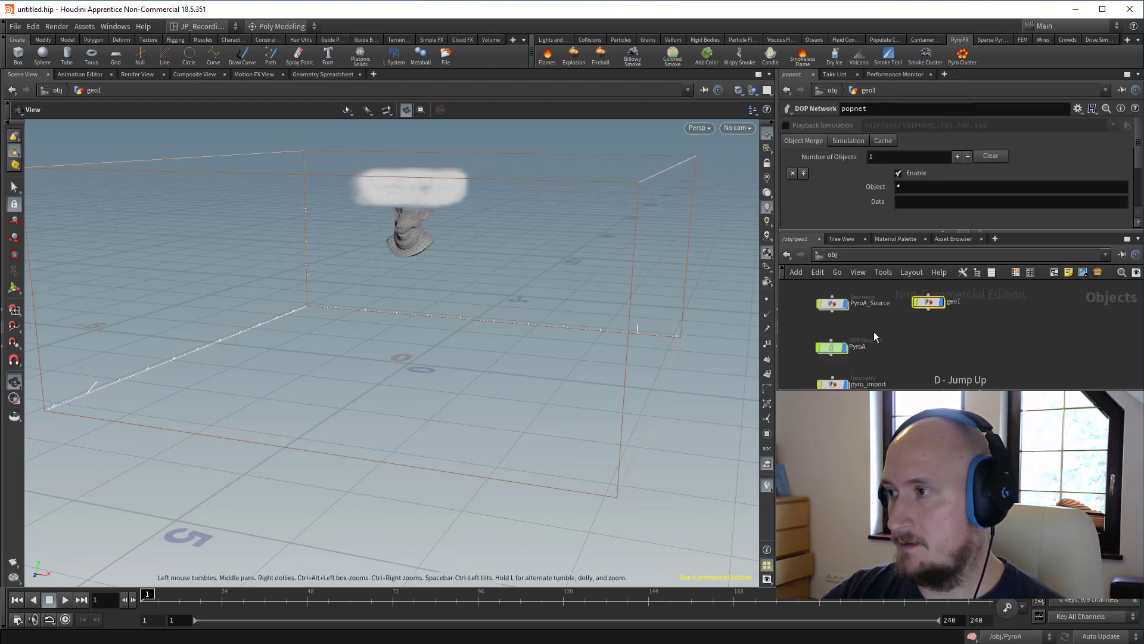
Add an Object Merge node inside pyro_import and set its Object 1 to the output0 node.
middle_drag(889, 338, 913, 323)
double_click(866, 363)
key(Tab)
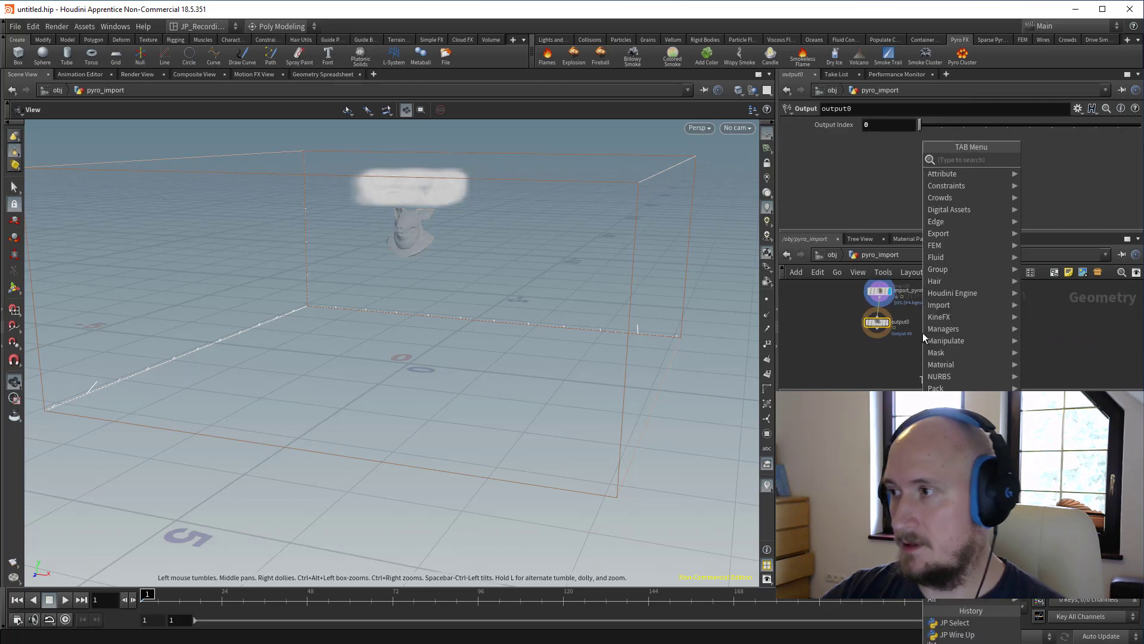
text(obj)
key(Return)
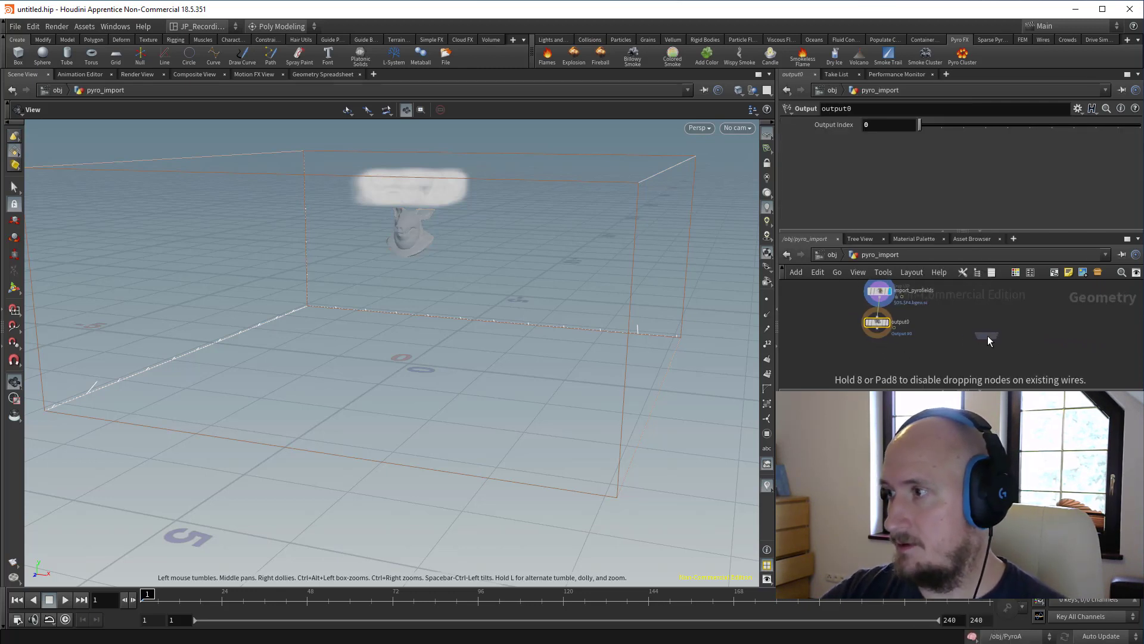
click(969, 334)
drag(870, 321, 953, 155)
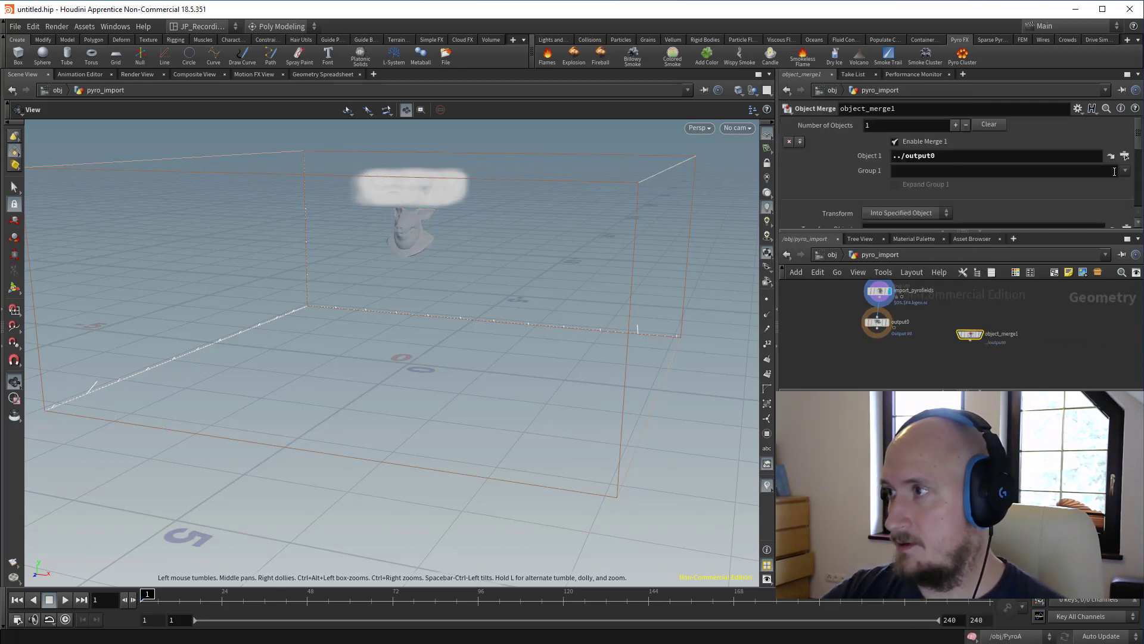
Change the Object Merge reference to the absolute path /obj/pyro_import/output0 by turning off Export Relative Path.
click(1124, 155)
drag(1061, 54, 1007, 54)
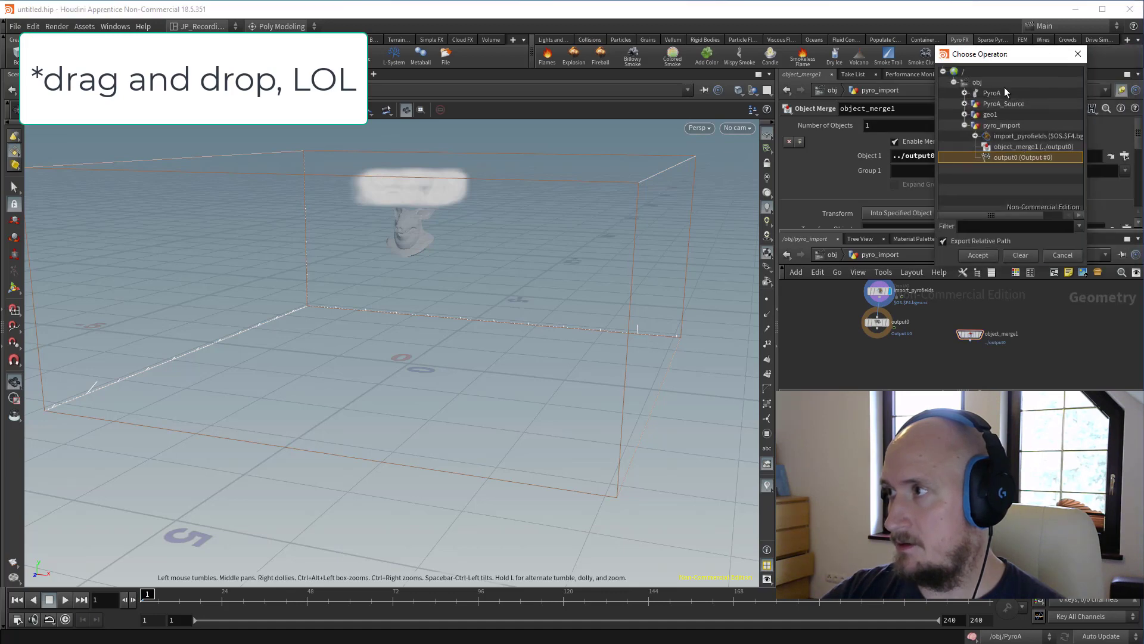
click(944, 242)
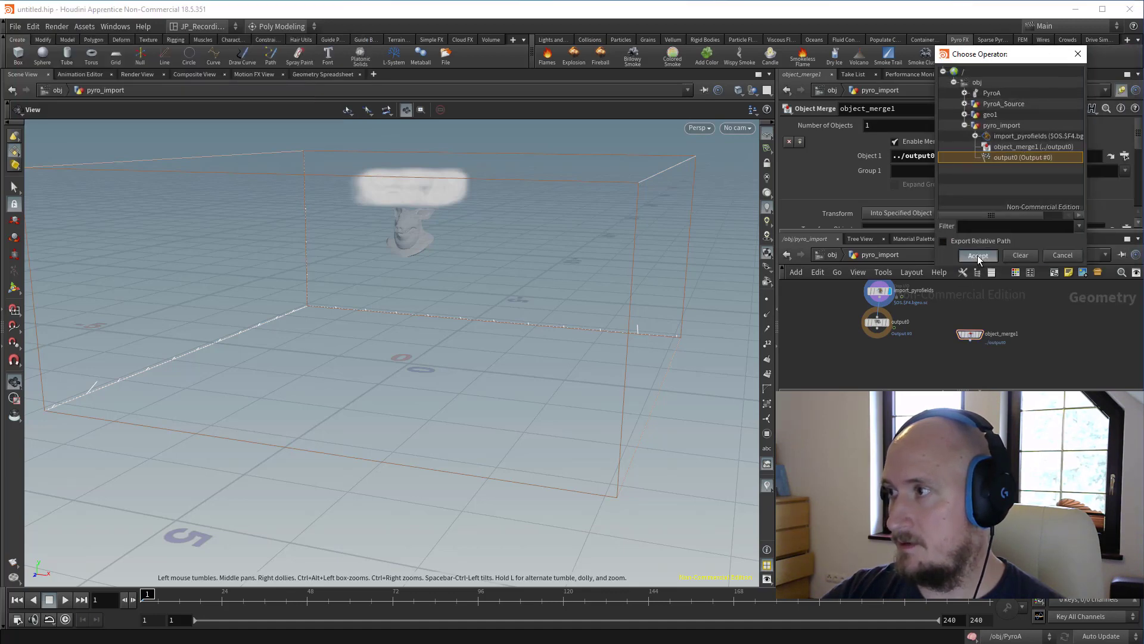
click(978, 255)
Cut the Object Merge node from pyro_import and paste it into geo1 beside the pig head.
key(ctrl+x)
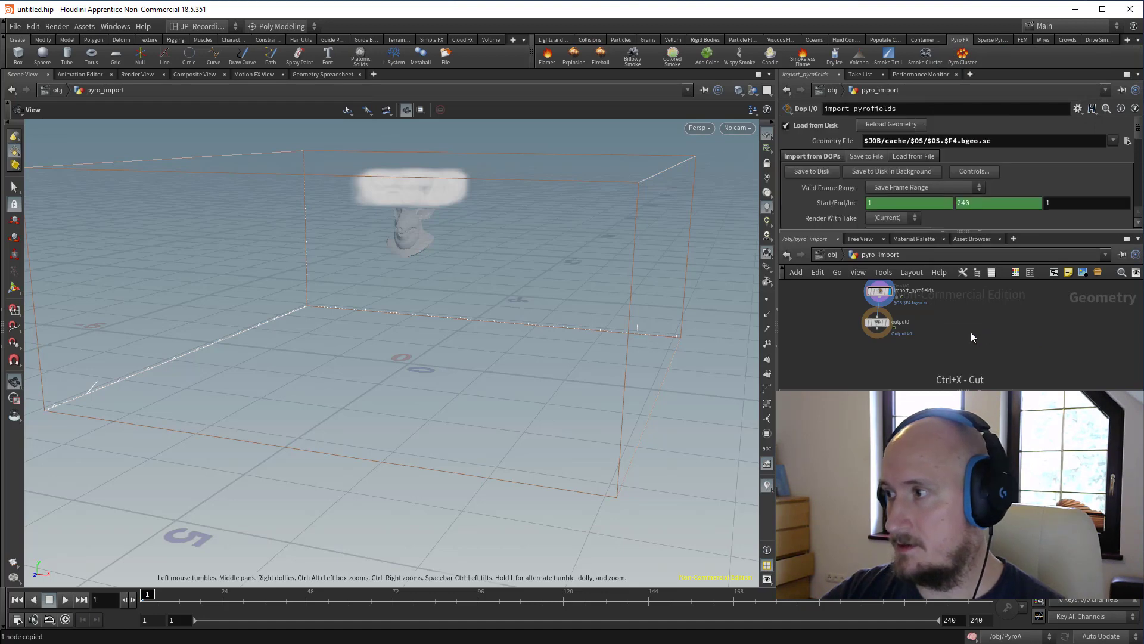
key(d)
middle_drag(964, 313, 964, 332)
click(949, 302)
key(a)
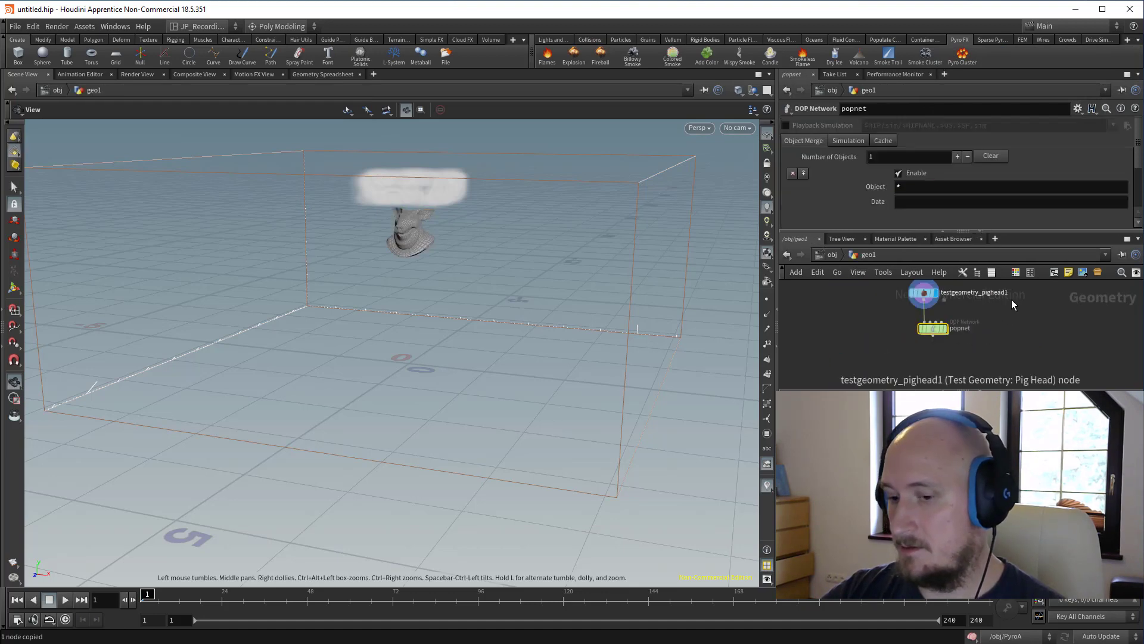
key(ctrl+v)
click(1023, 302)
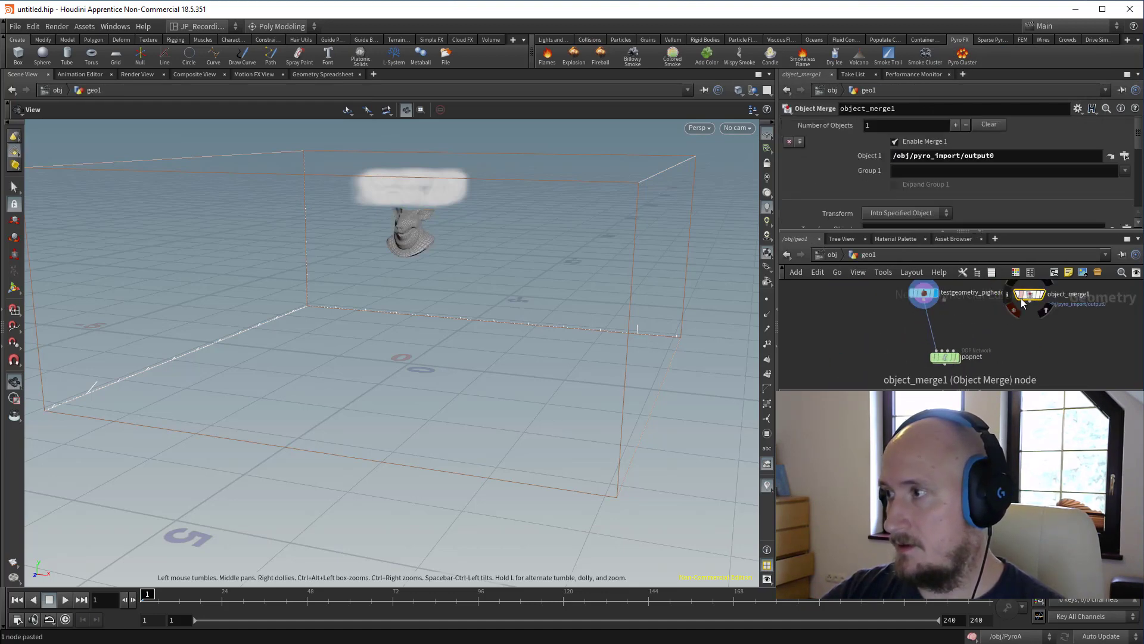
Connect the Object Merge node to the second input of popnet.
drag(952, 358, 980, 359)
middle_drag(1014, 334, 948, 359)
click(967, 362)
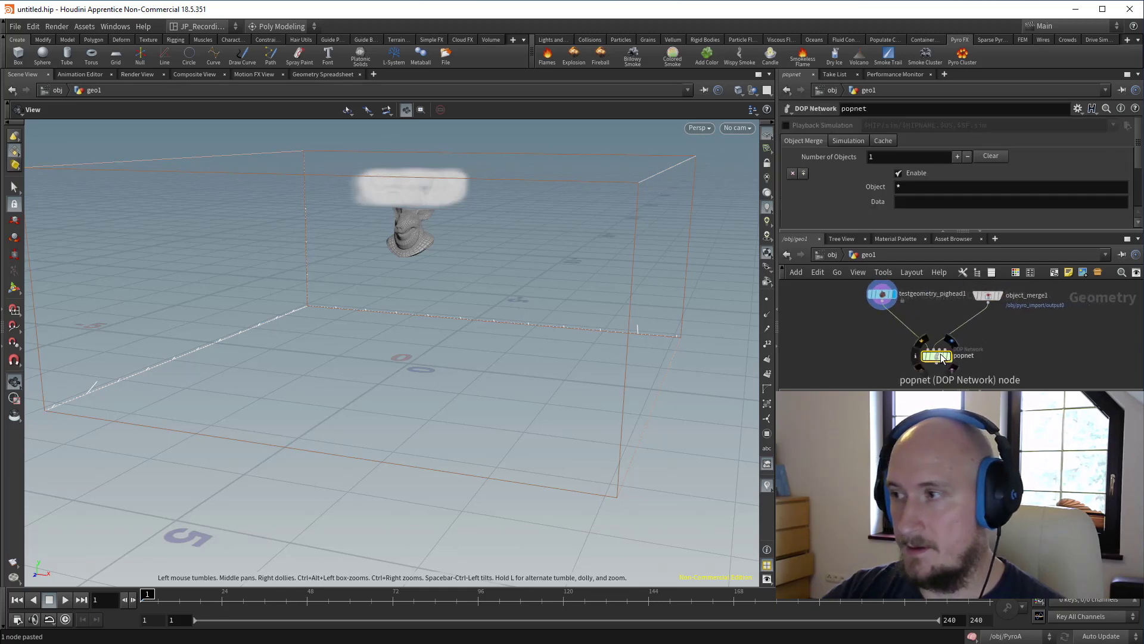
Insert a POP Advect by Volumes node between the source and wire_pops_into_here inside popnet.
double_click(940, 355)
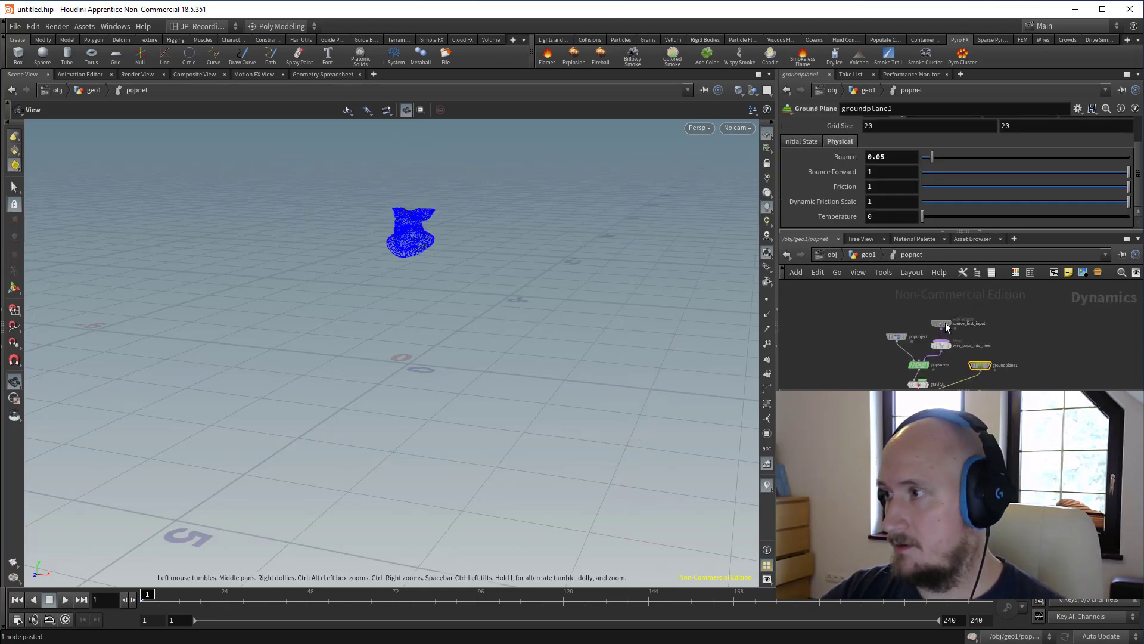
key(Tab)
text(ad)
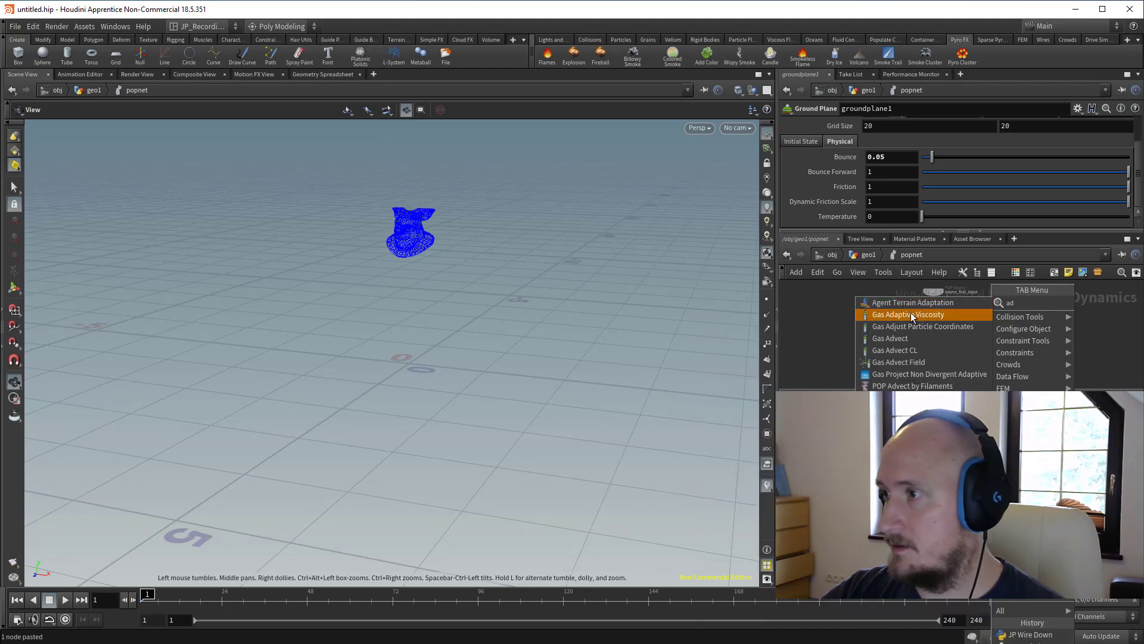
click(912, 398)
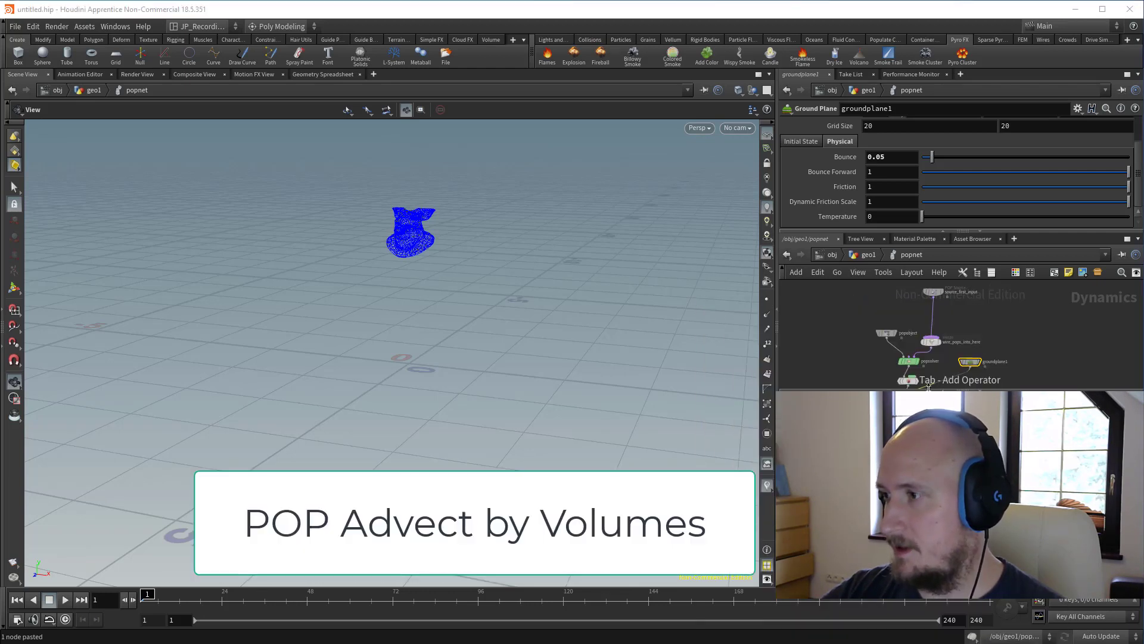
click(937, 317)
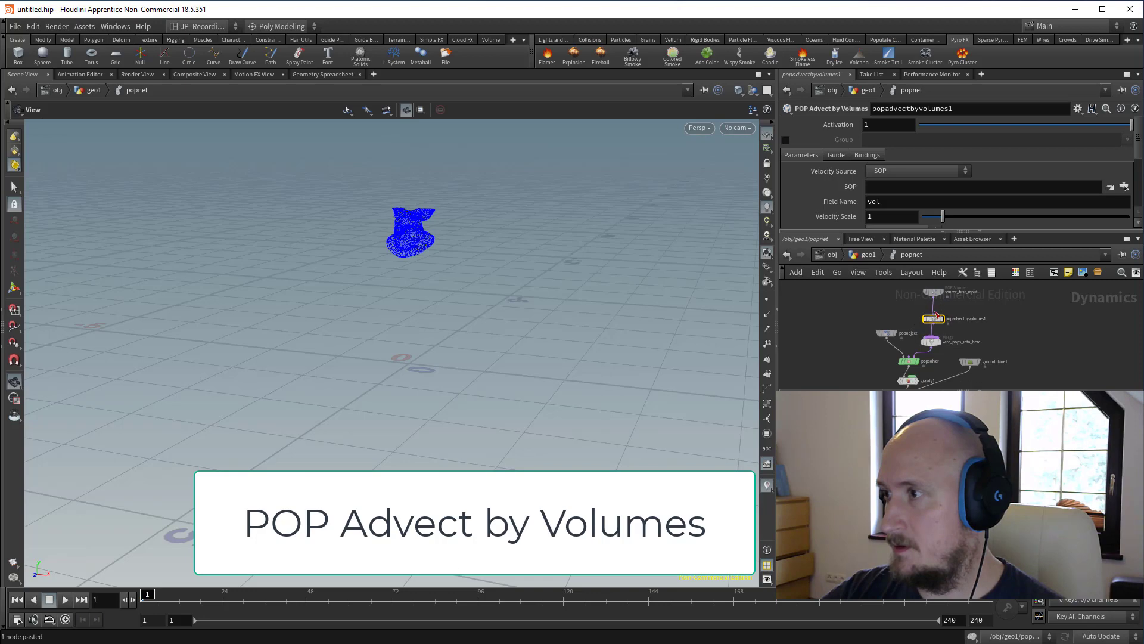
click(936, 314)
key(Escape)
drag(937, 320, 940, 323)
Set the POP Advect by Volumes velocity source to Second Context Geometry.
click(918, 174)
click(911, 218)
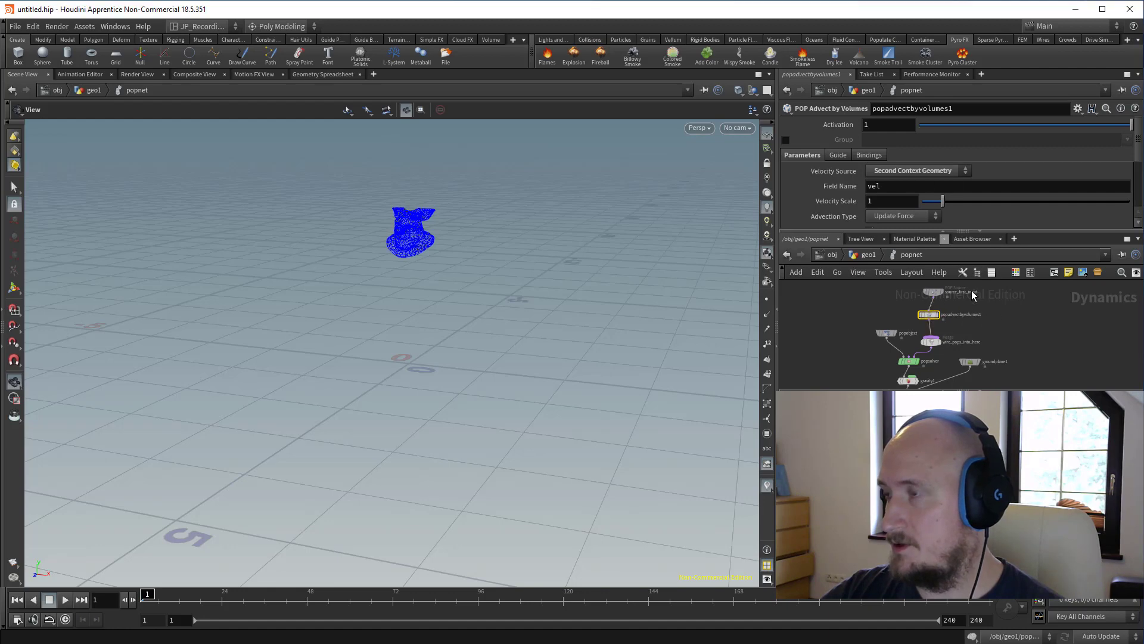
scroll(960, 196, down, 4)
Play the particle simulation to check how the smoke velocity carries the particles, then rewind to frame 1.
drag(424, 306, 432, 328)
click(65, 599)
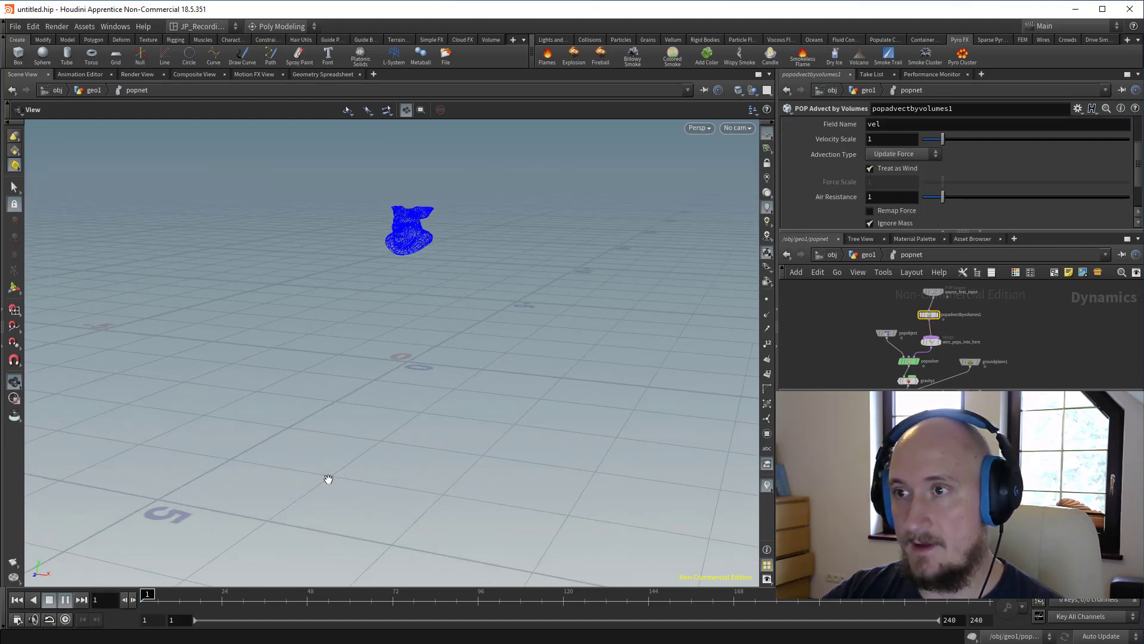
drag(377, 396, 434, 340)
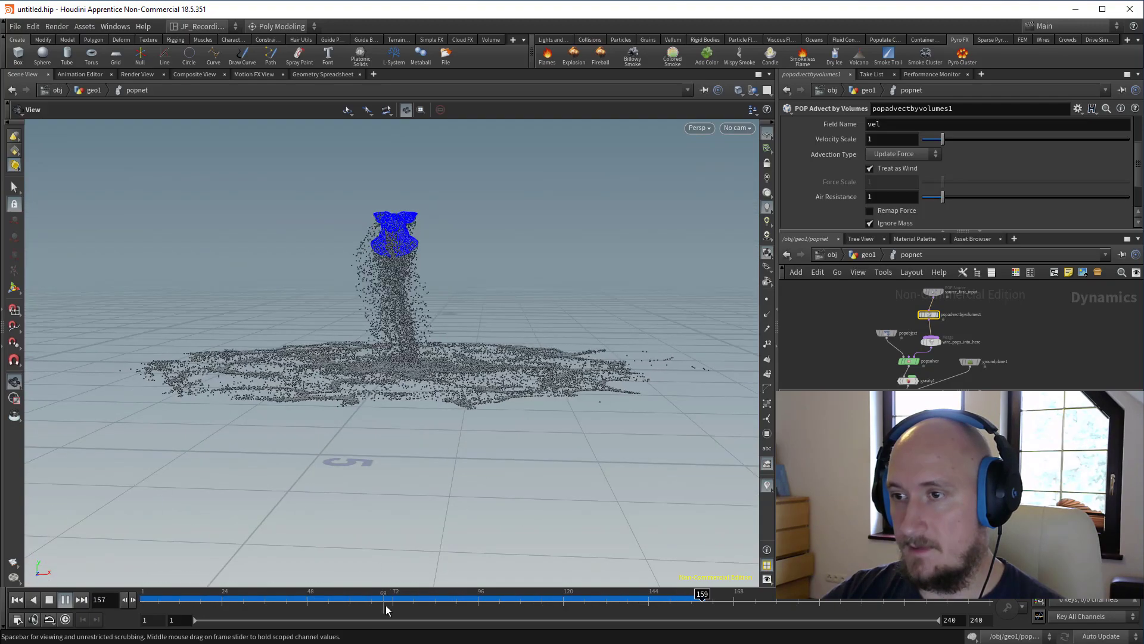
key(ctrl+Up)
middle_drag(1034, 338, 1027, 295)
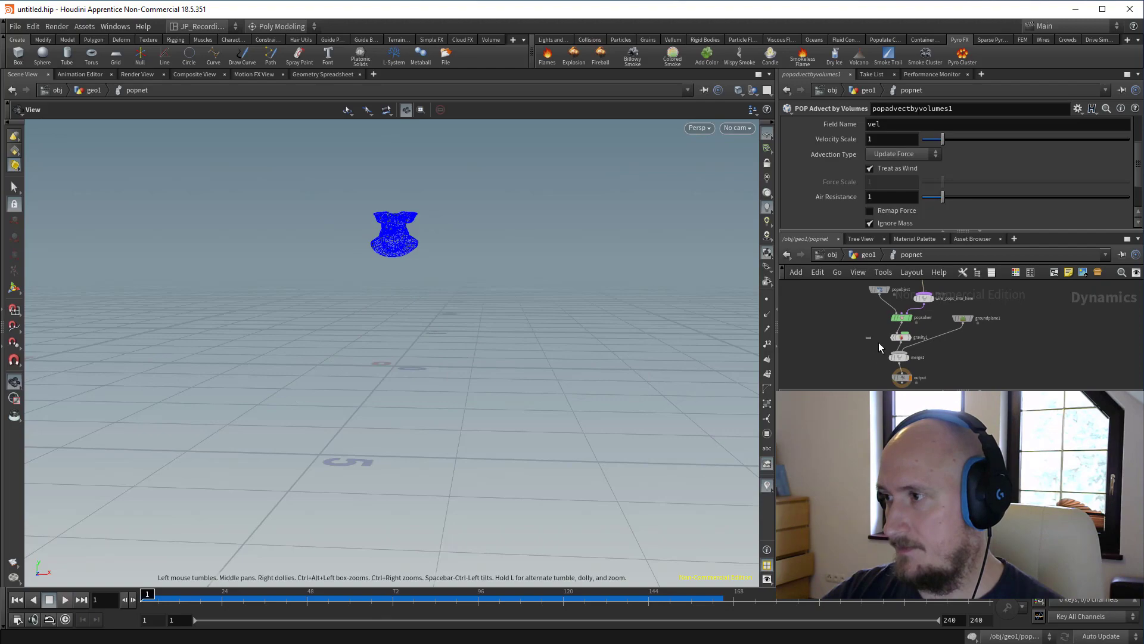
Play the particle simulation with the gravity node selected and inspect the particle motion over the ground from several angles.
click(900, 337)
click(65, 599)
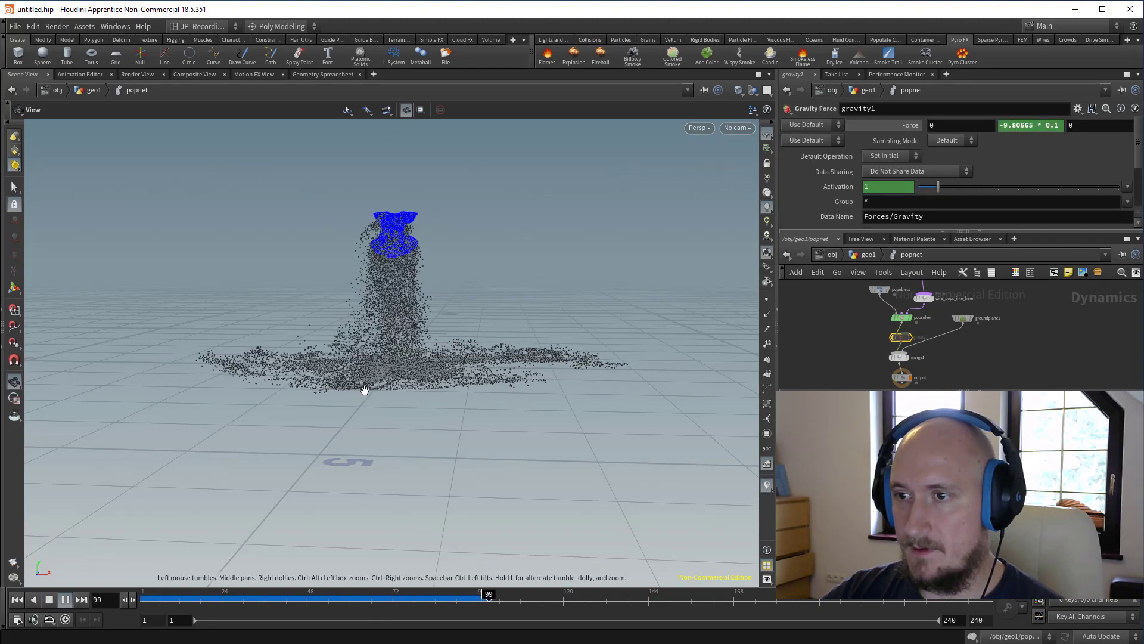
drag(365, 390, 408, 365)
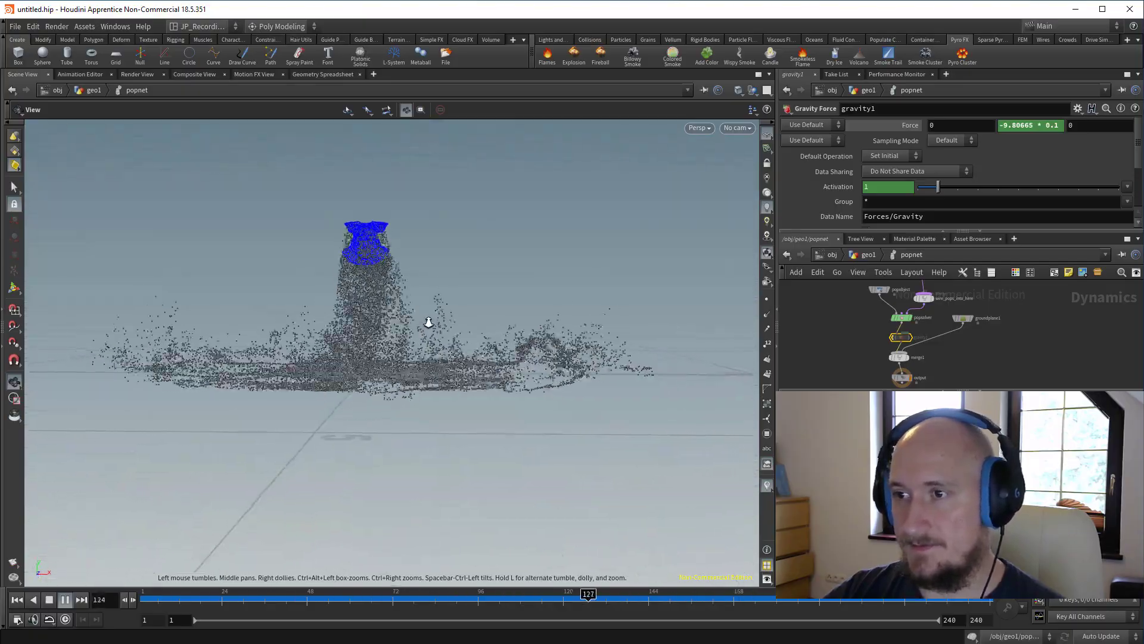
right_drag(429, 323, 430, 326)
drag(431, 325, 434, 334)
right_drag(434, 334, 419, 347)
mouse_move(419, 348)
mouse_down()
mouse_move(402, 363)
mouse_move(424, 353)
mouse_up()
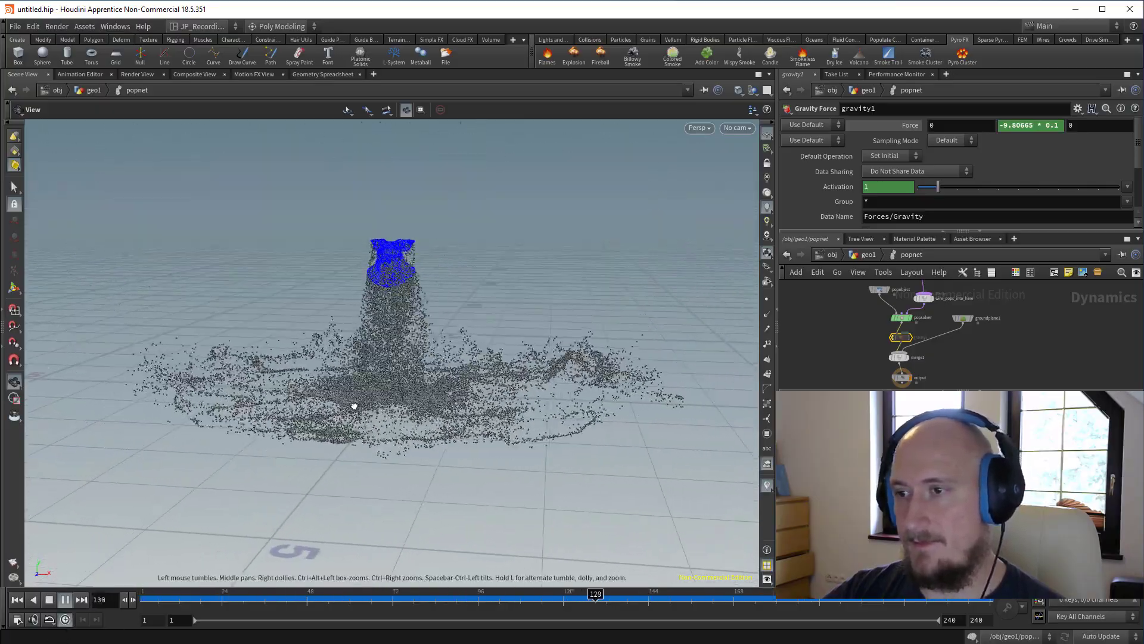
drag(355, 406, 417, 397)
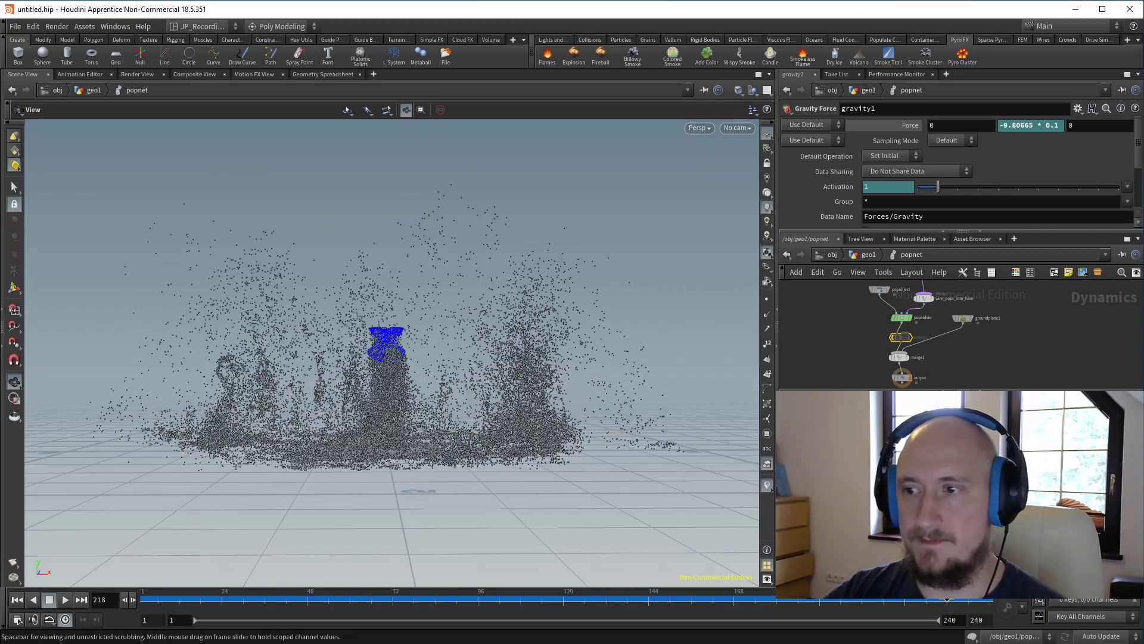
Scrub through the simulated frames to review how the particles spread and rise, then return to frame 1.
drag(947, 598, 660, 571)
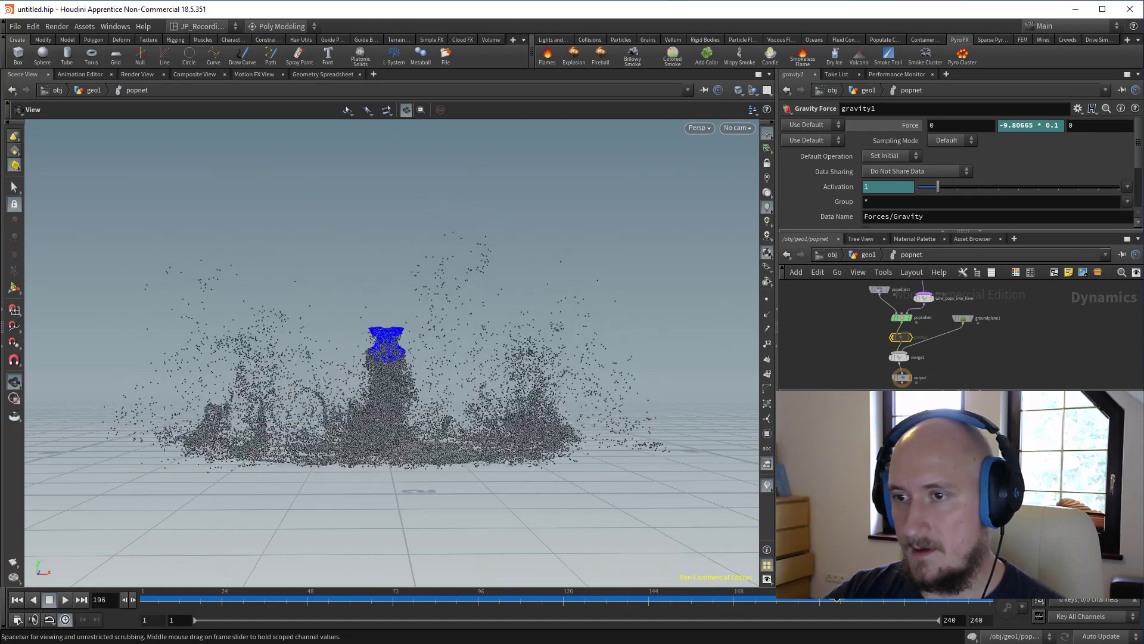
drag(147, 597, 435, 598)
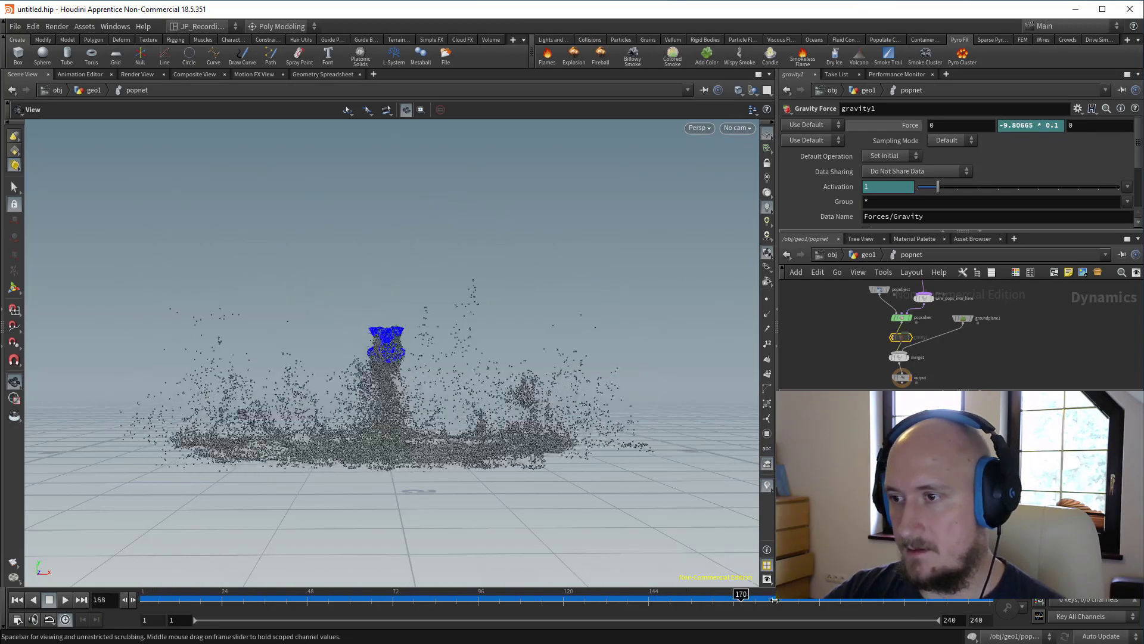
drag(774, 599, 898, 600)
drag(480, 390, 437, 380)
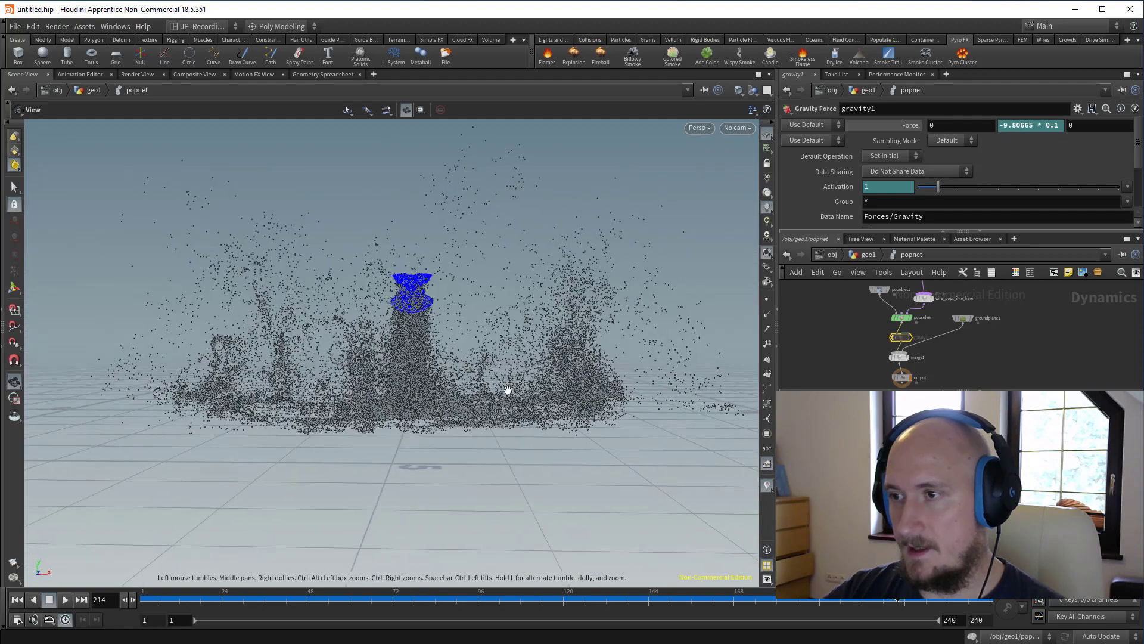
drag(507, 391, 471, 334)
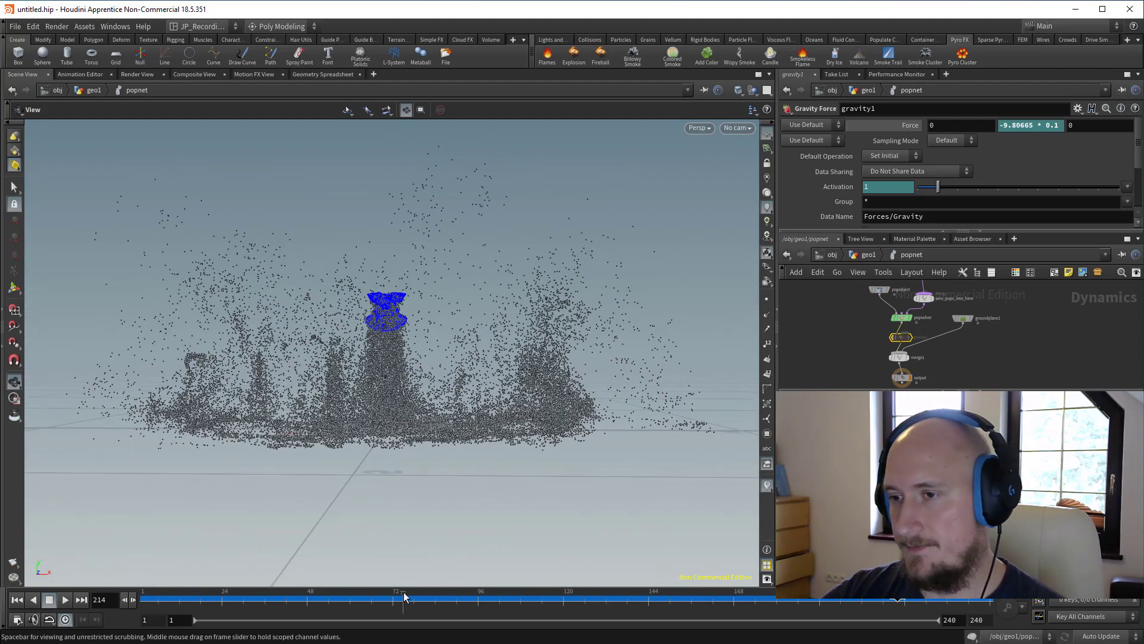
drag(415, 606, 183, 599)
drag(616, 623, 140, 604)
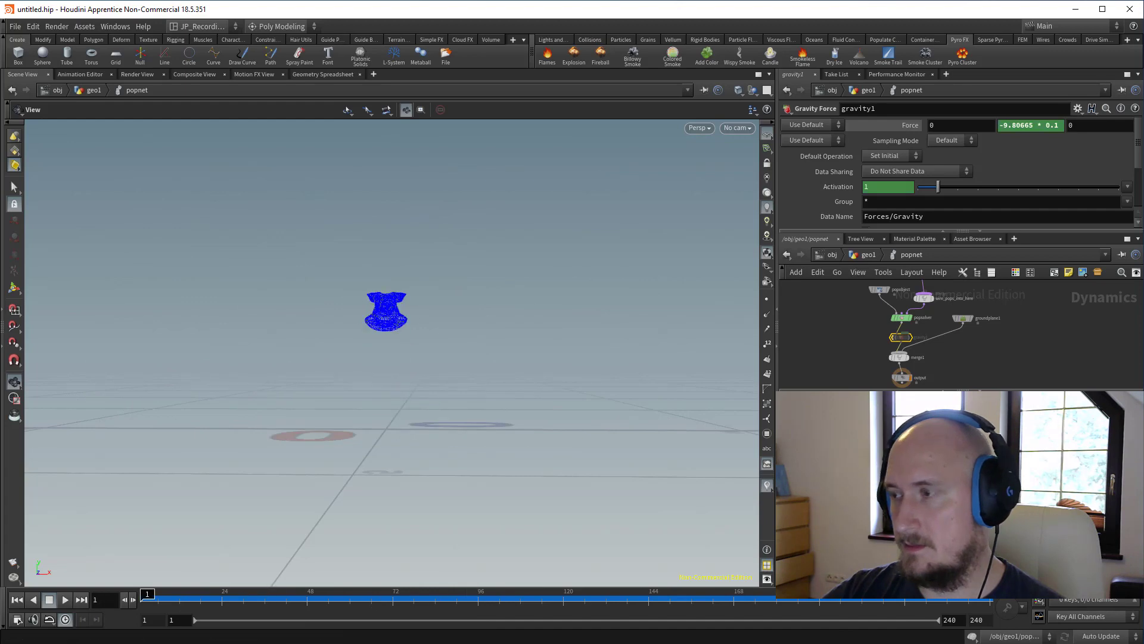
Go back up to the geo1 network, switch to the front view and add a displayed Circle node beside popnet.
key(d)
scroll(834, 332, down, 3)
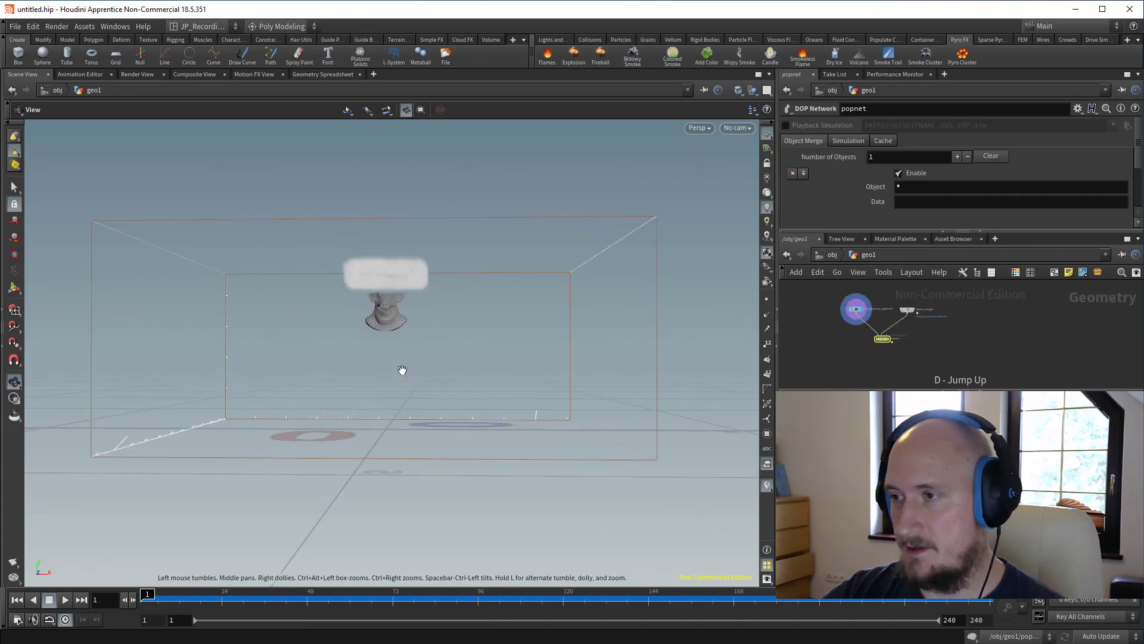
key(space+3)
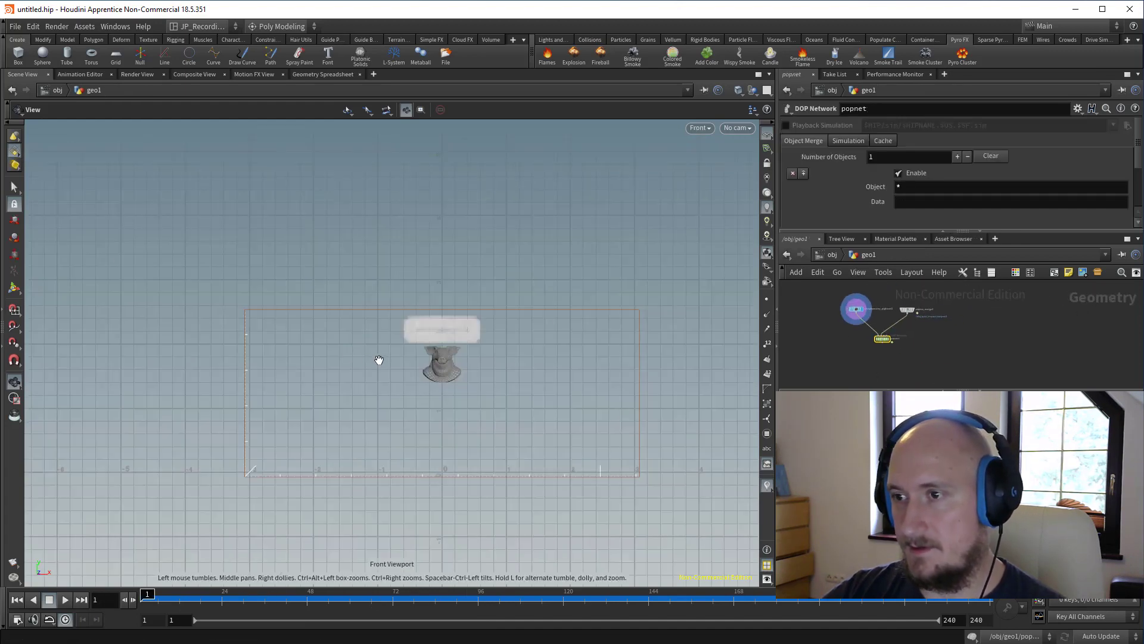
key(h)
key(Tab)
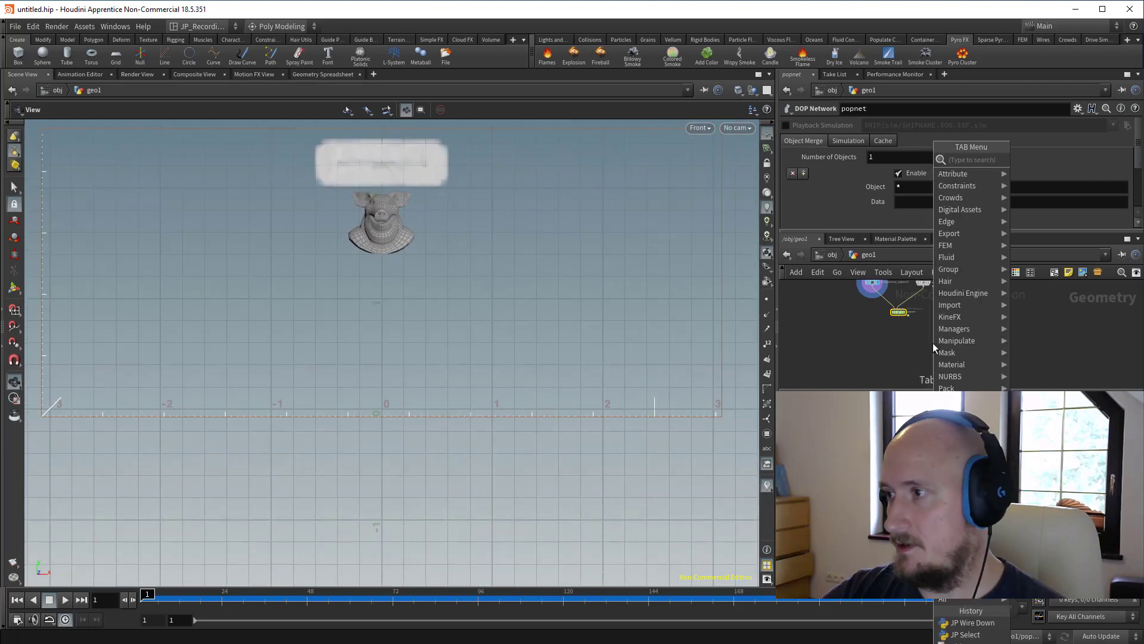
text(null)
key(Return)
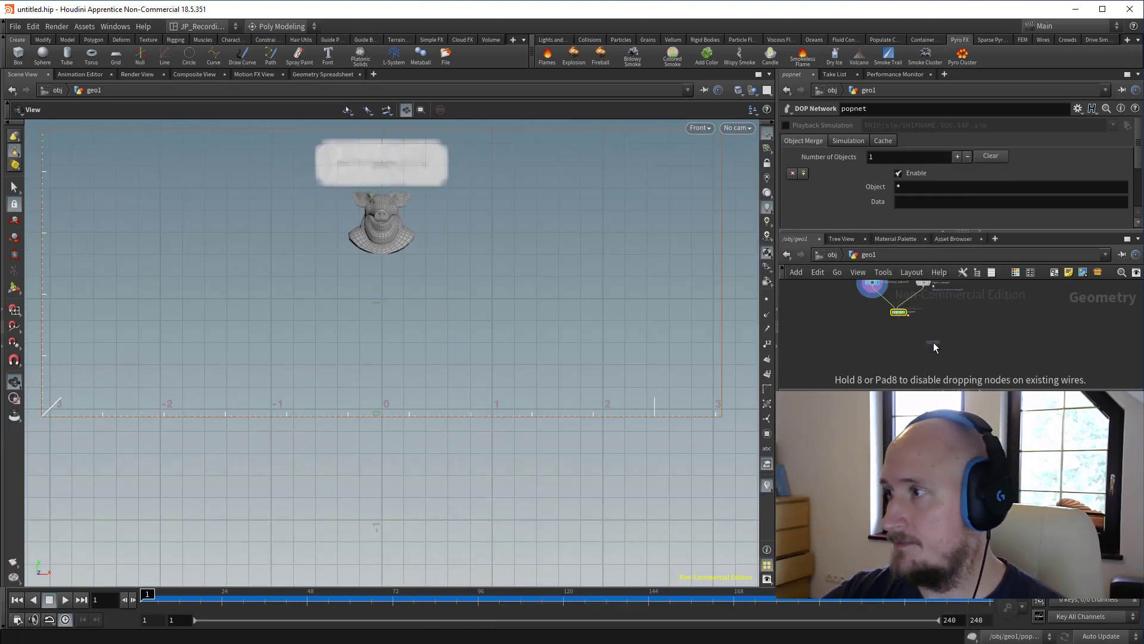
click(946, 340)
key(Return)
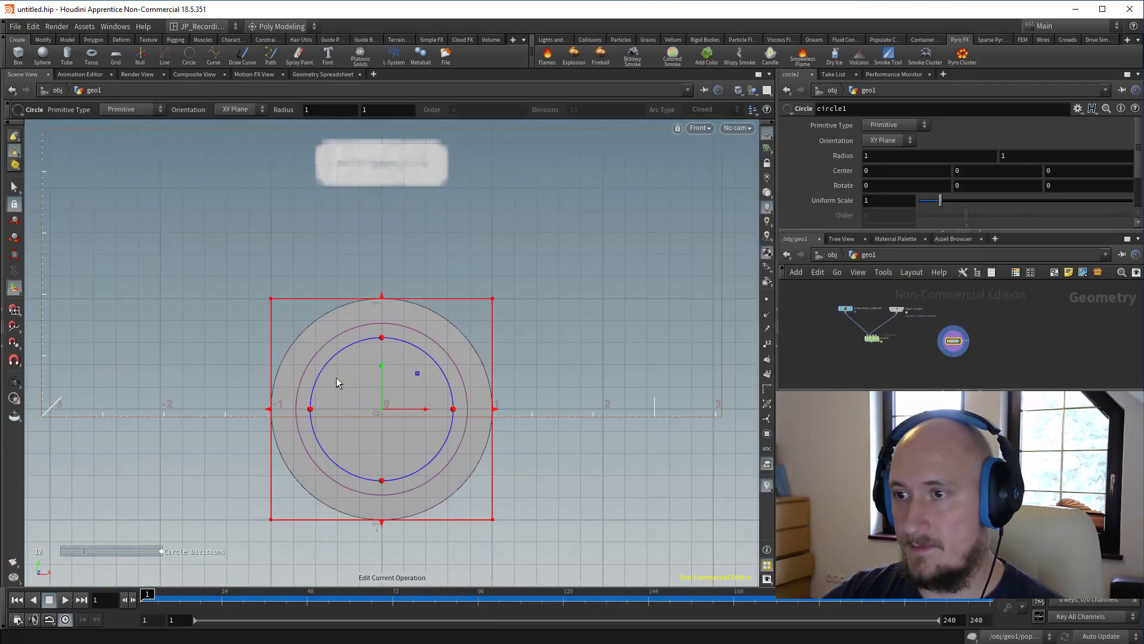
Move the circle's center to about 1.93, 1.11 and set its uniform scale to 0.62.
drag(422, 286, 636, 292)
alt+middle_drag(662, 330, 507, 381)
scroll(518, 379, down, 1)
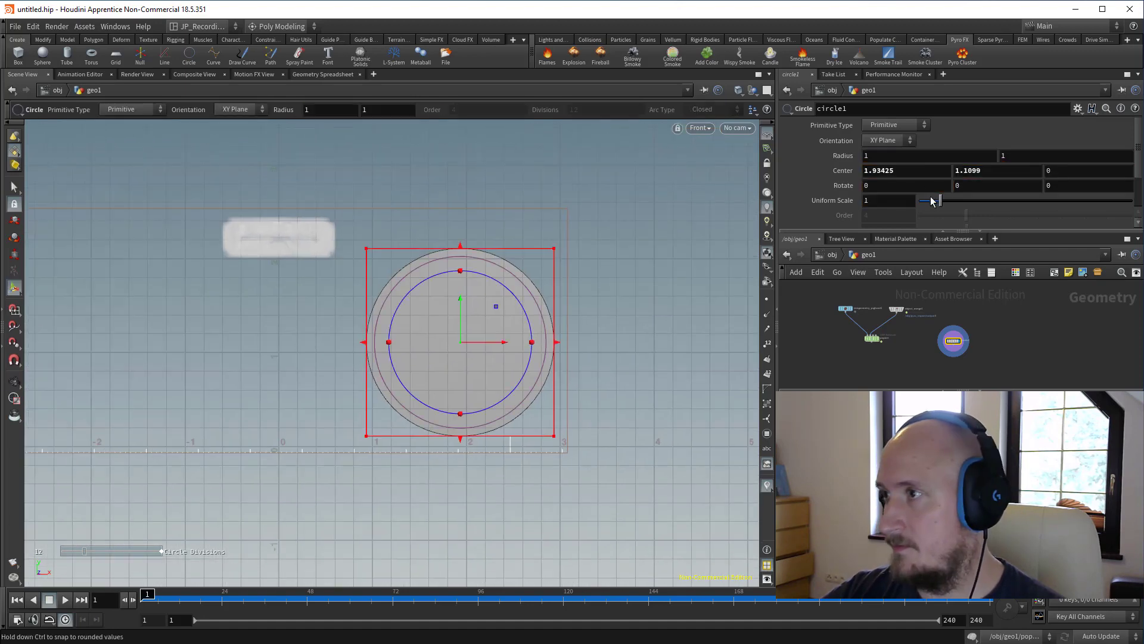
drag(938, 203, 933, 203)
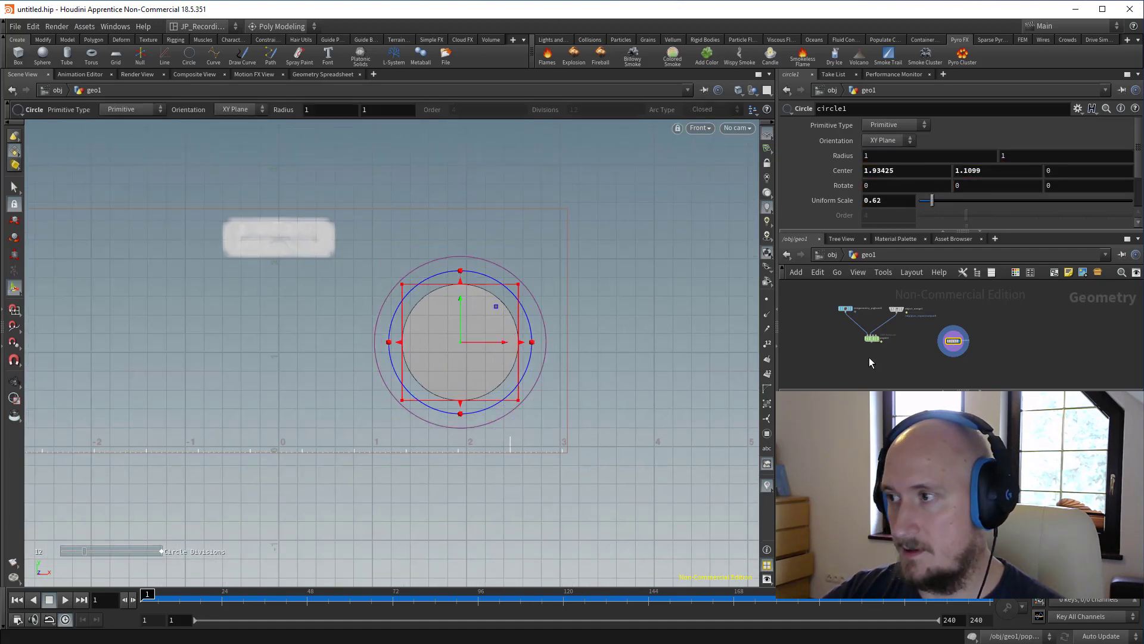
Add a Dop I/O node below popnet in the geo1 network.
key(Tab)
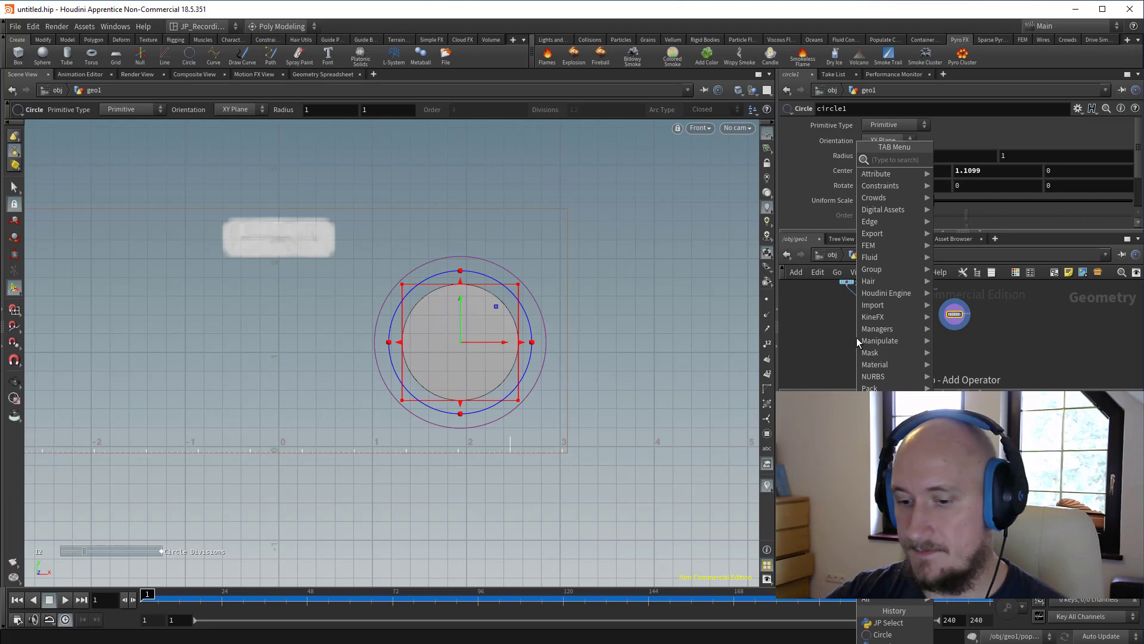
text(dop)
key(Return)
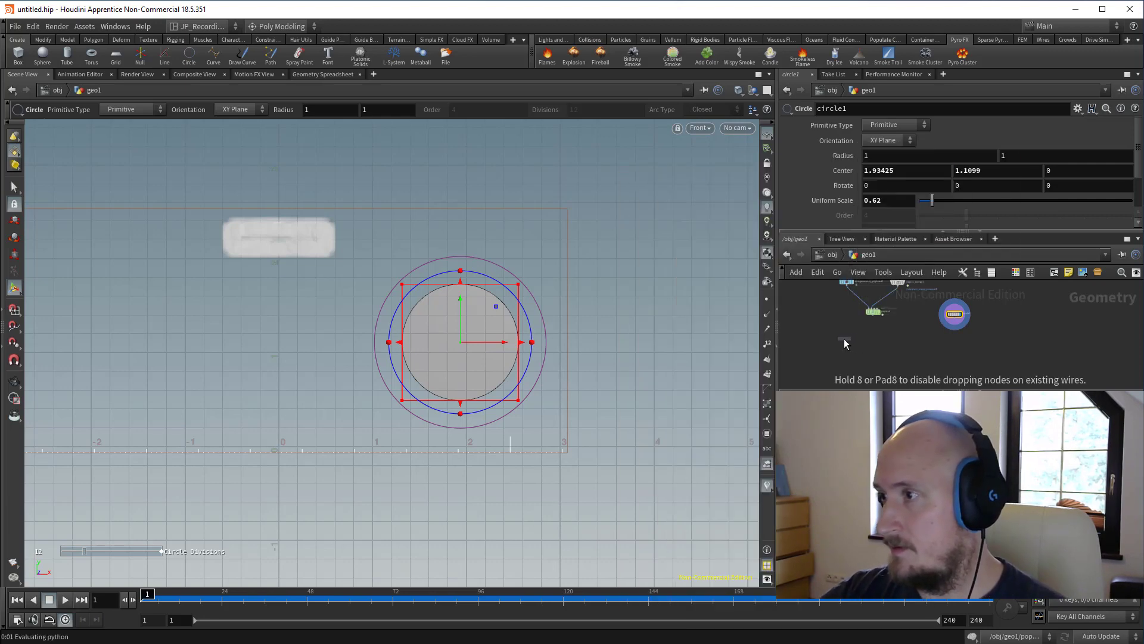
click(879, 341)
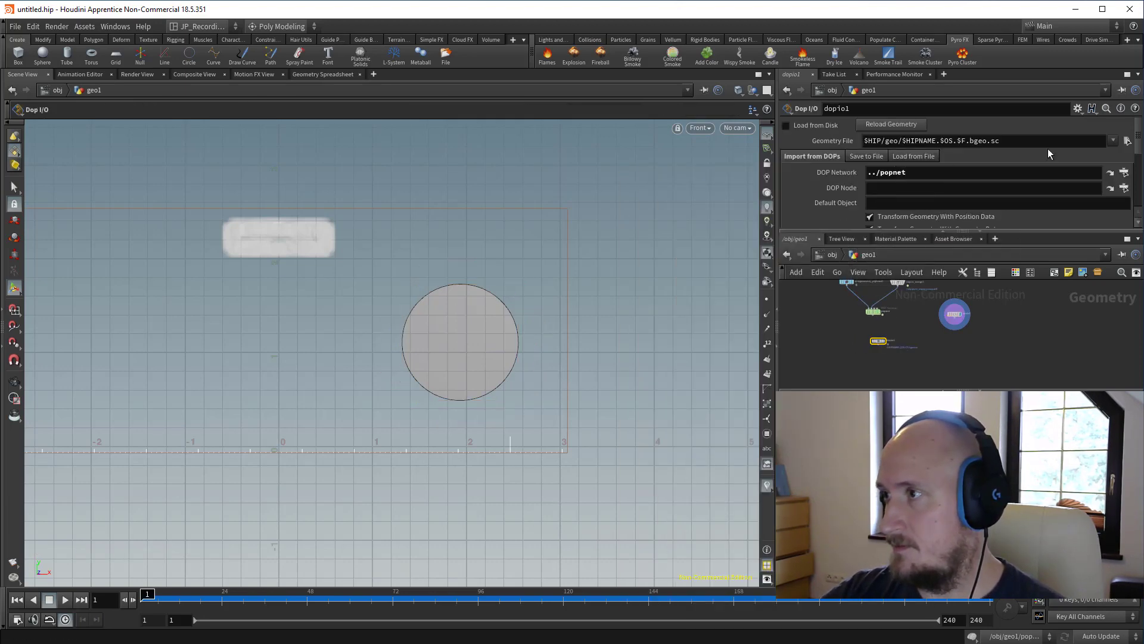
Set the DOP Node of the Dop I/O node to ../popnet/popobject.
drag(925, 173, 703, 175)
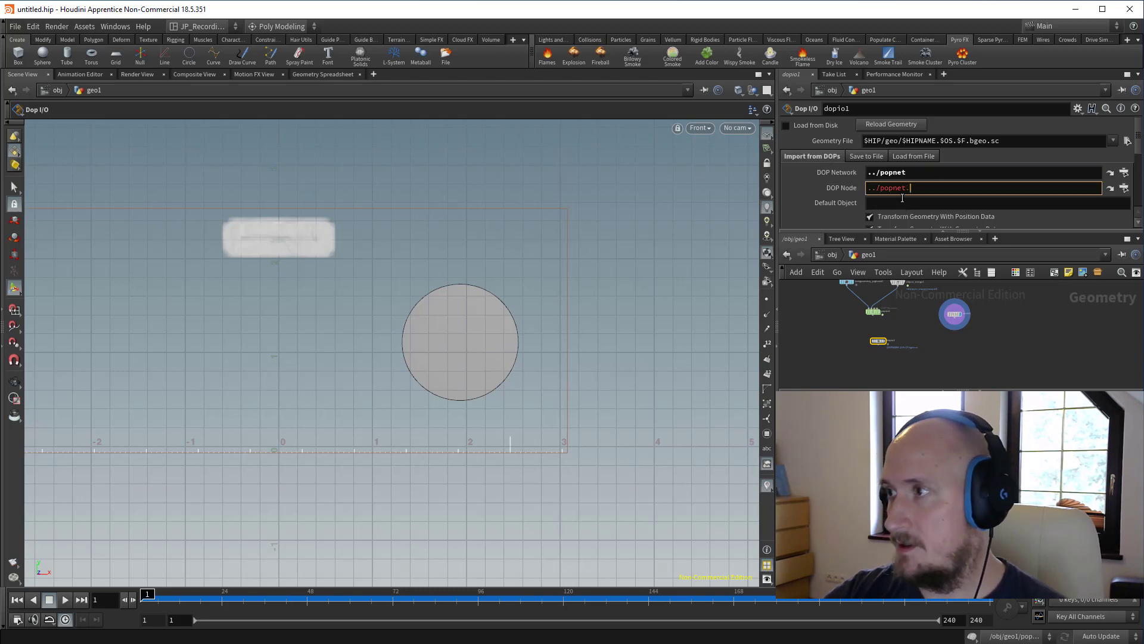
key(BackSpace)
key(Down)
key(Down)
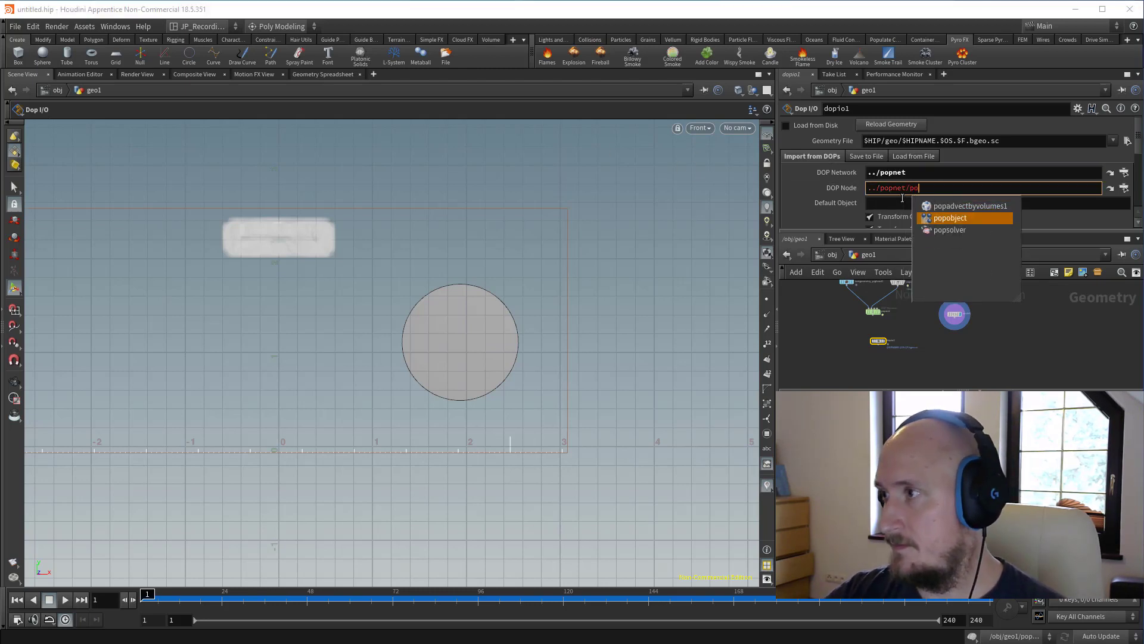
key(Return)
key(Return)
Use a preset to import the Geometry field into the Dop I/O node and show its particles as a template.
scroll(921, 172, down, 10)
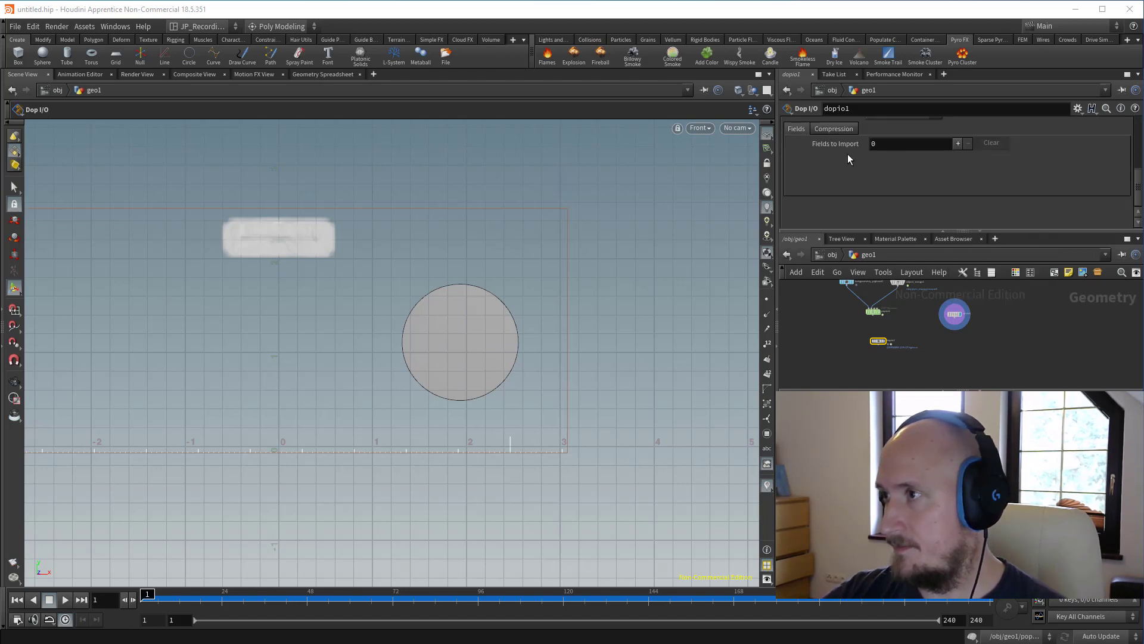
scroll(902, 124, up, 1)
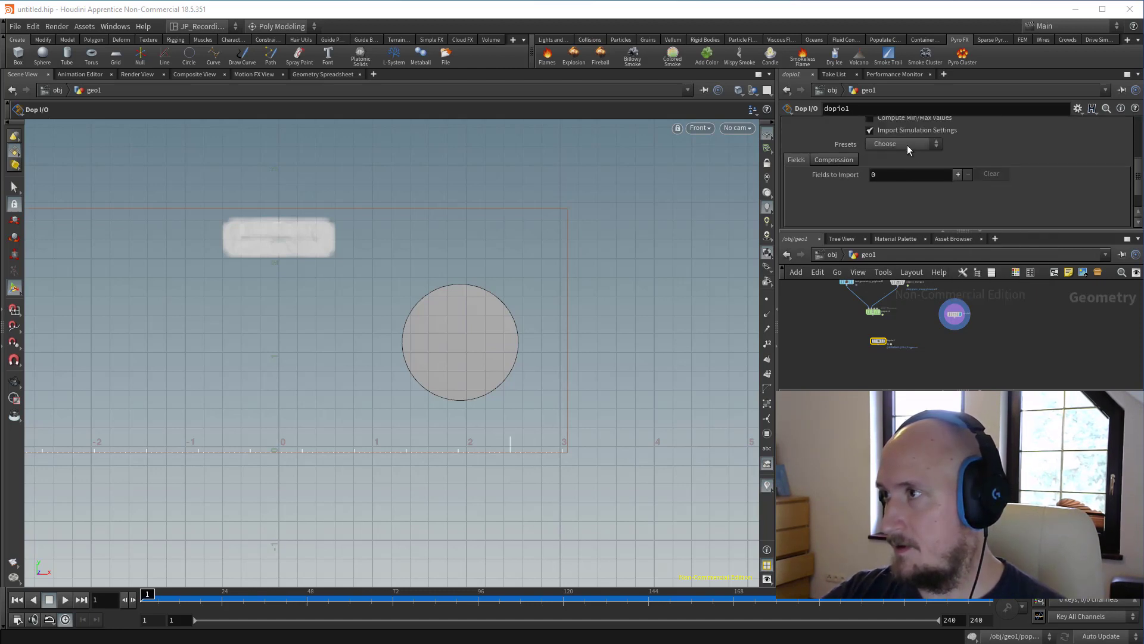
click(905, 144)
click(890, 263)
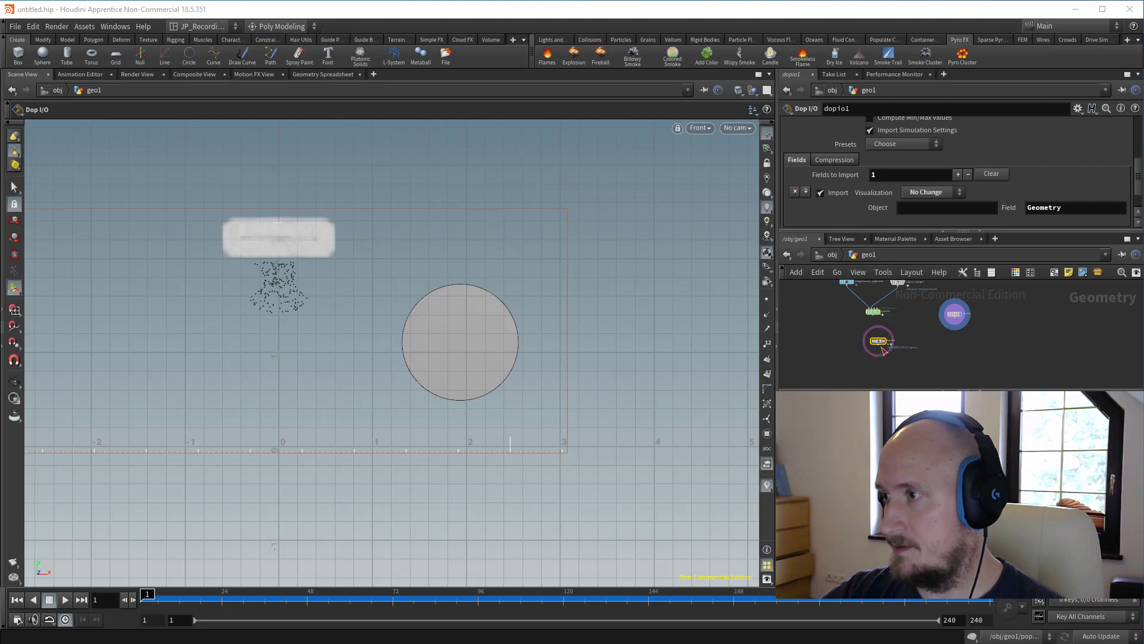
drag(883, 350, 877, 345)
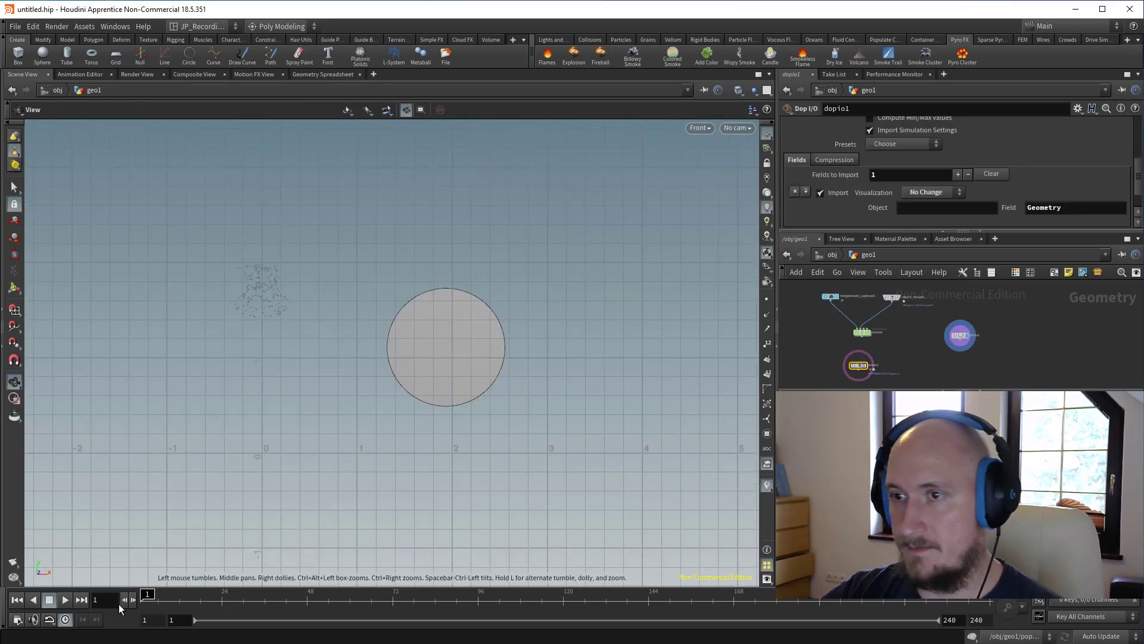
Advance the simulation to frame 148 and move the circle's center to about 1.26, 0.66 beside the particle column.
click(69, 600)
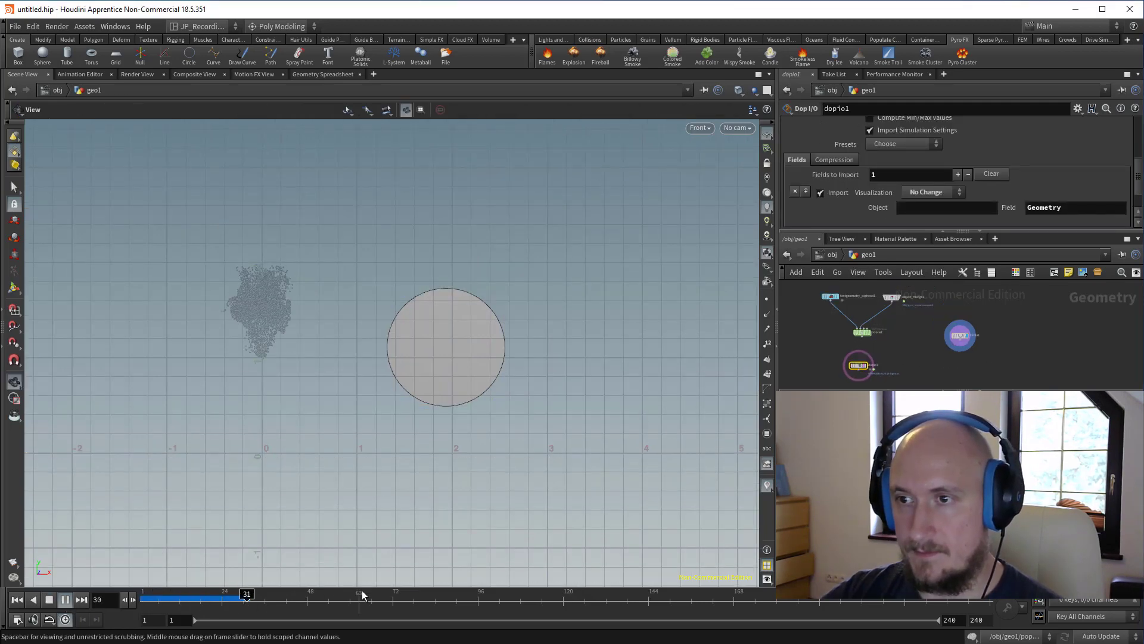
drag(326, 602, 662, 593)
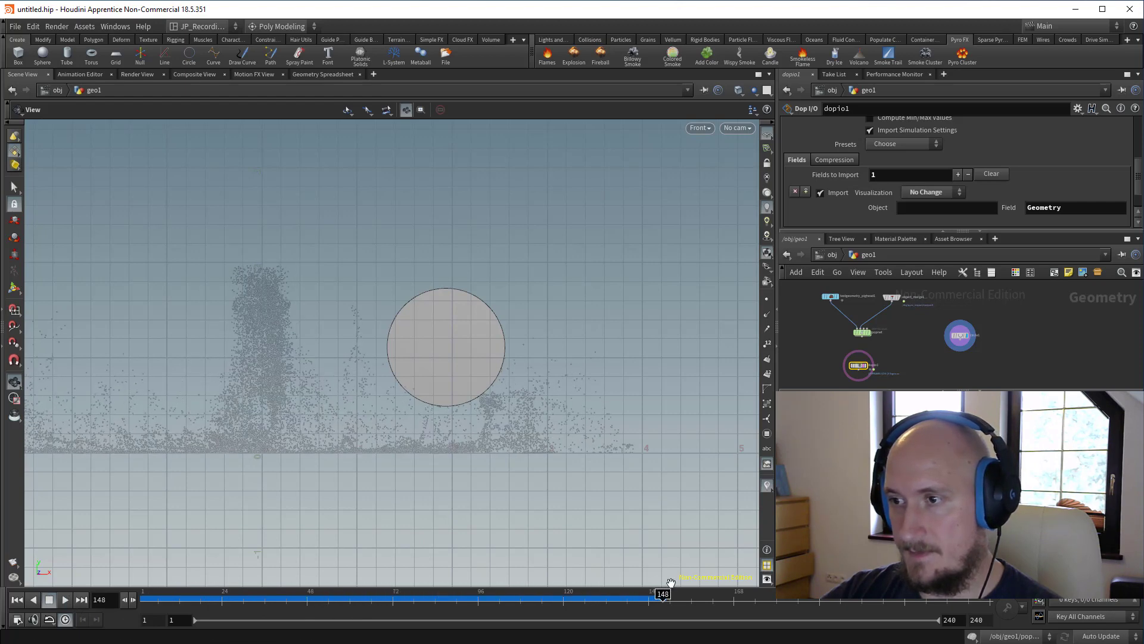
click(960, 335)
click(17, 292)
scroll(463, 291, up, 3)
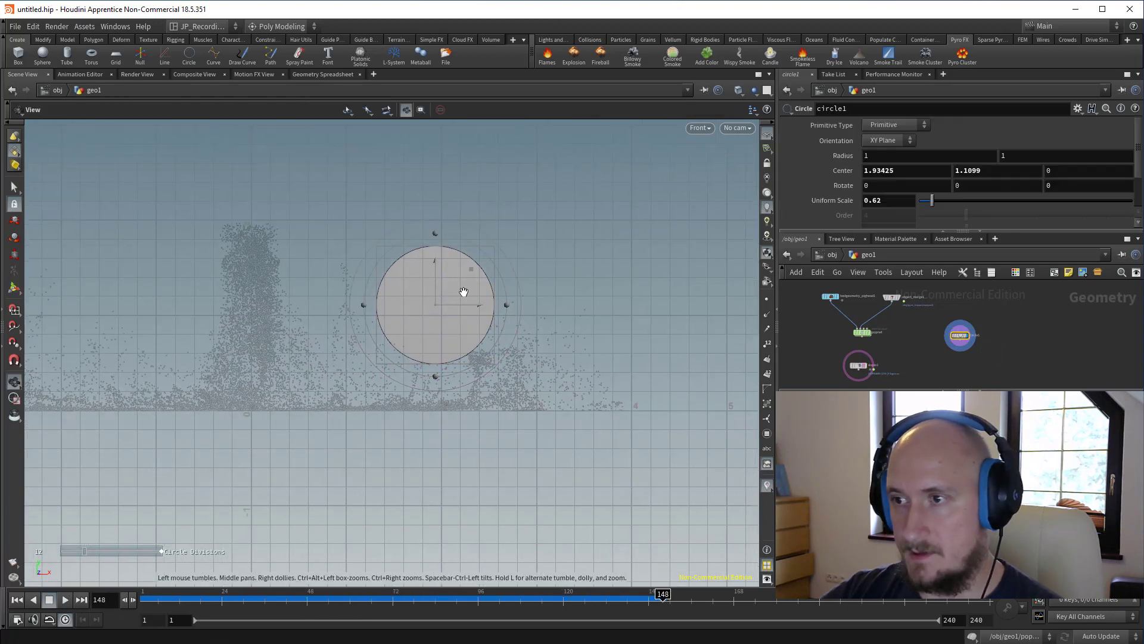
drag(475, 268, 387, 333)
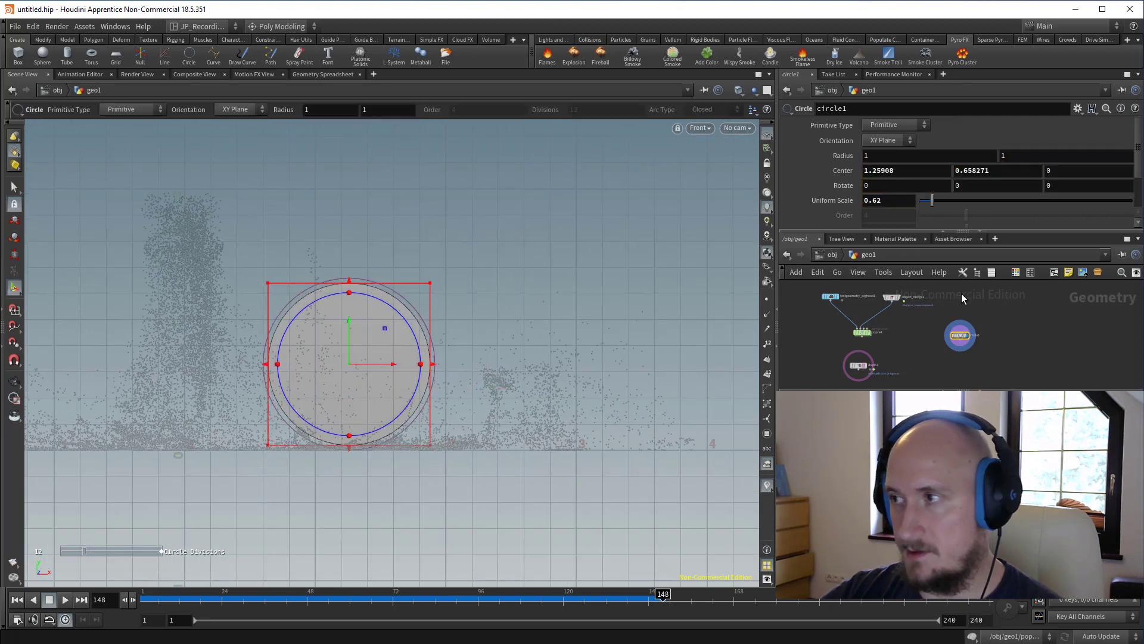
Set the circle's uniform scale to 0.45 and rest it on the ground with its center at about 1.20, 0.47.
drag(932, 205, 928, 207)
alt+middle_drag(460, 320, 551, 245)
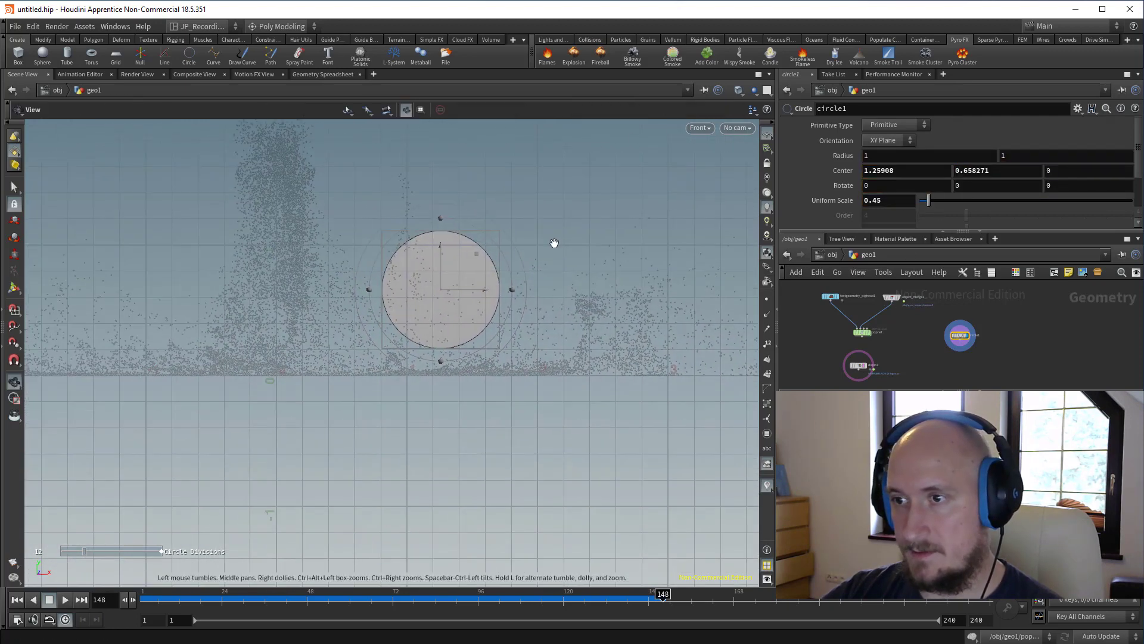
mouse_move(475, 257)
mouse_down()
mouse_move(459, 277)
mouse_move(469, 277)
mouse_up()
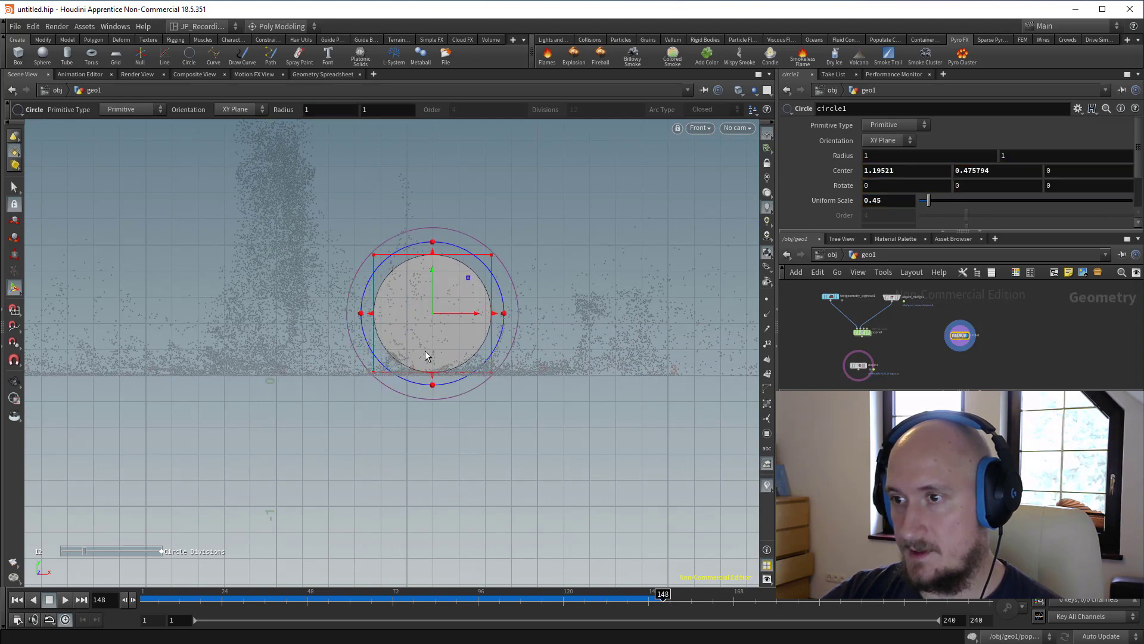
alt+middle_drag(435, 390, 416, 453)
alt+right_drag(416, 452, 403, 449)
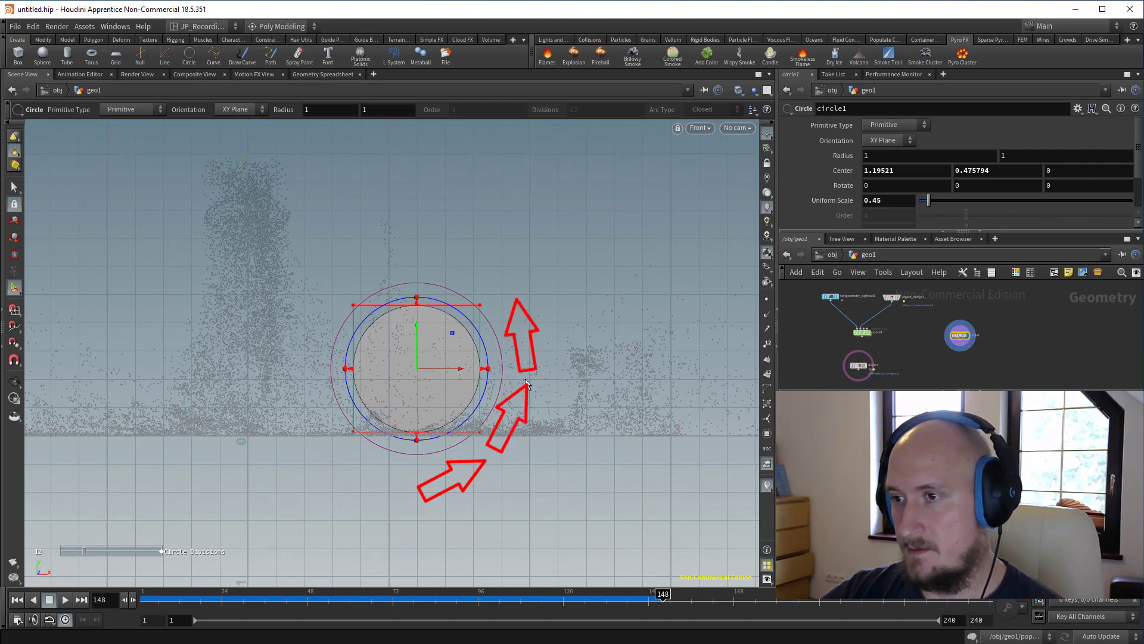
drag(416, 339, 416, 341)
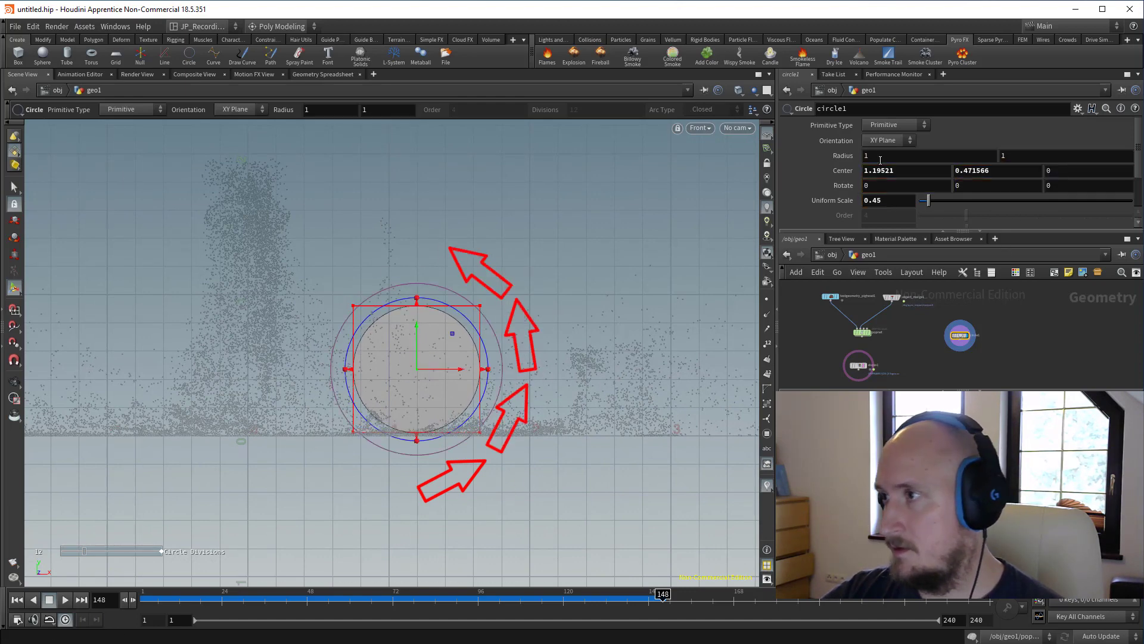
Change the circle's primitive type to Polygon and its arc type to Open Arc.
click(882, 148)
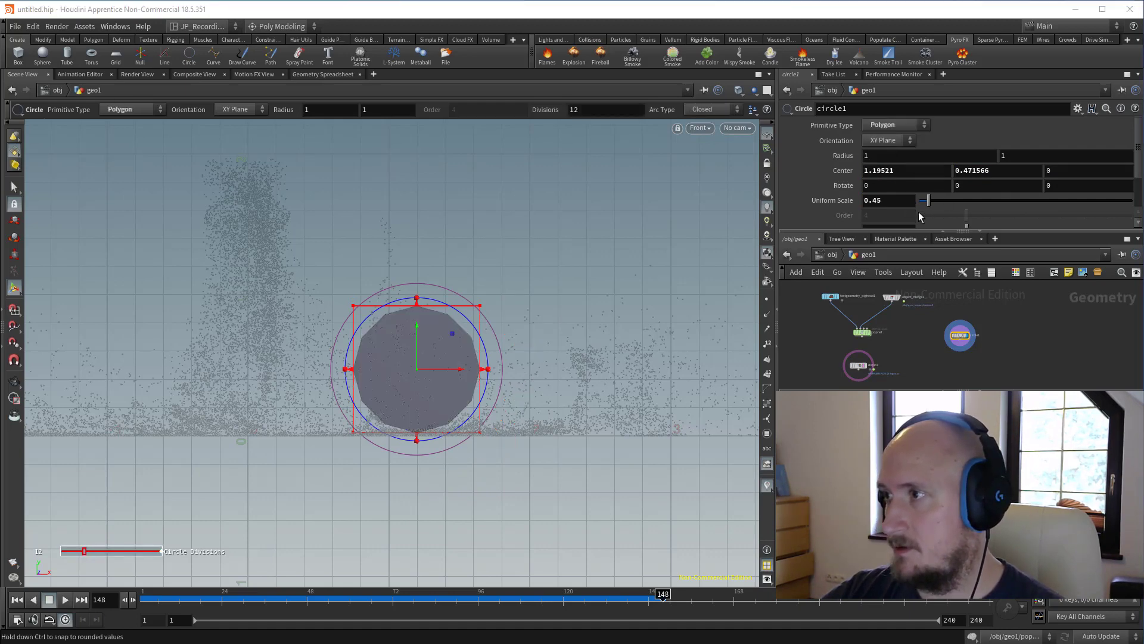
scroll(930, 203, down, 2)
click(911, 192)
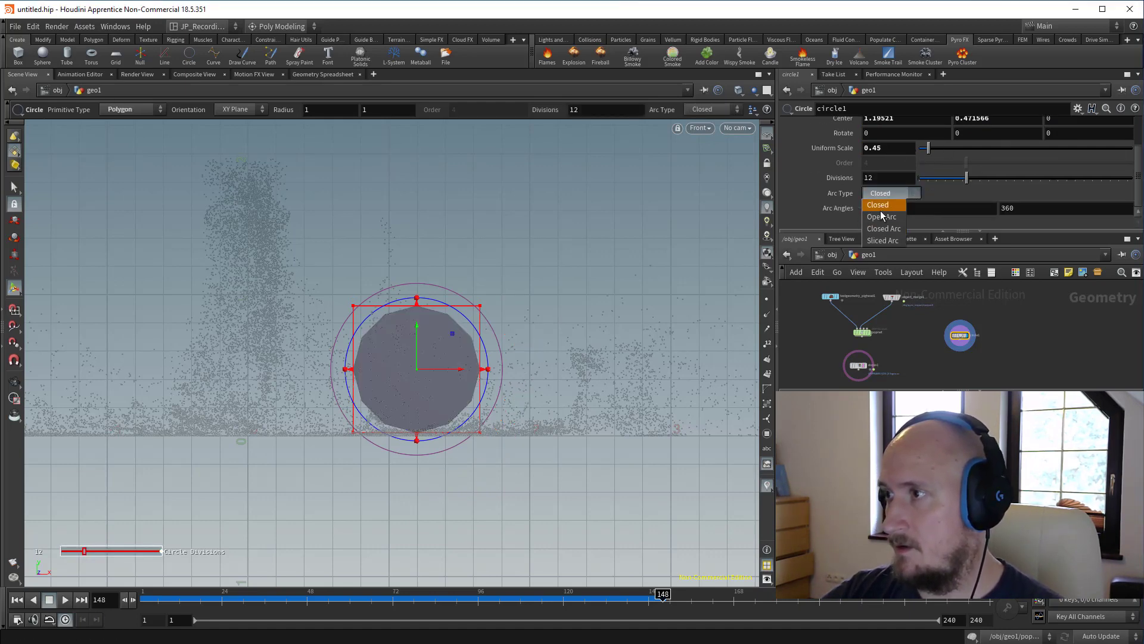
click(881, 216)
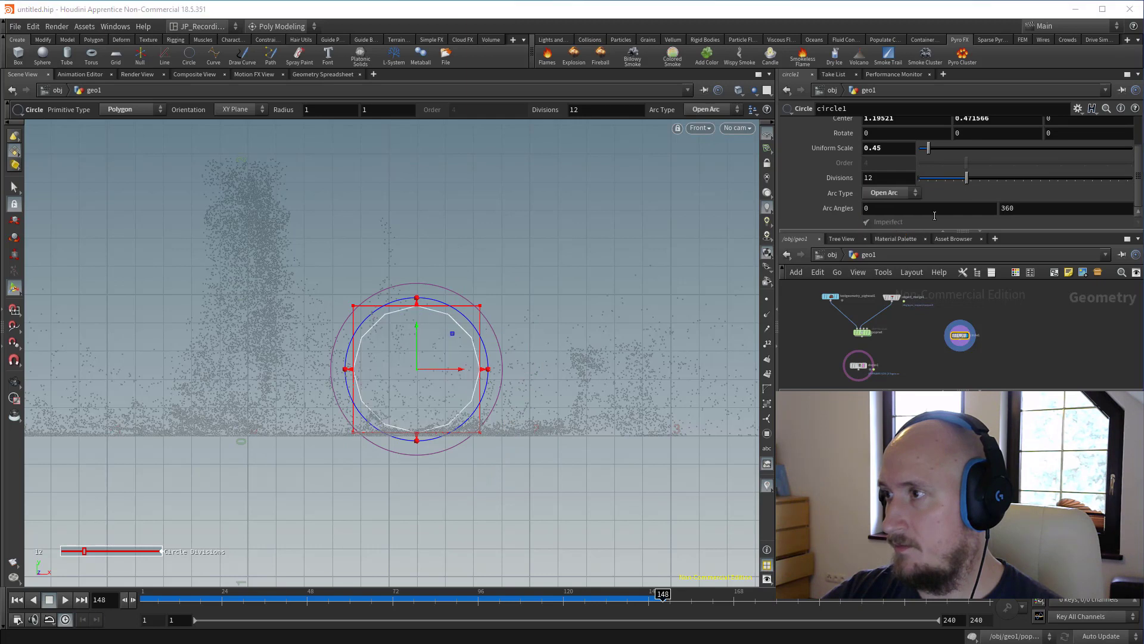
Set the arc's end angle to 180 and rotate it -90 degrees about Z so it bulges away from the particle column.
double_click(1007, 208)
text(180)
key(Return)
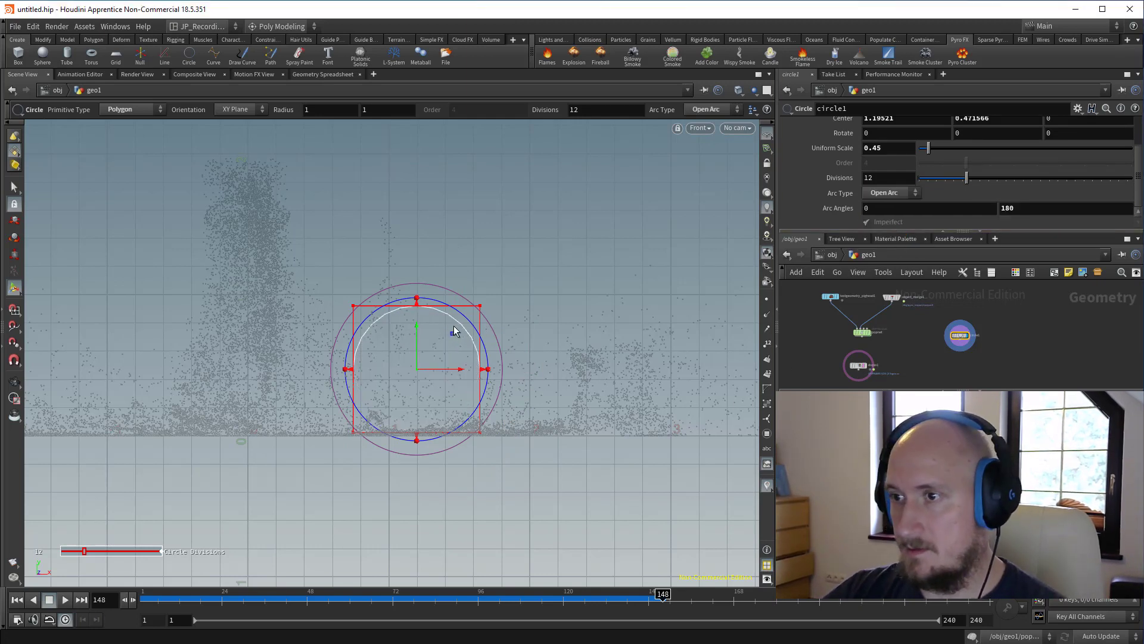
drag(479, 411, 396, 465)
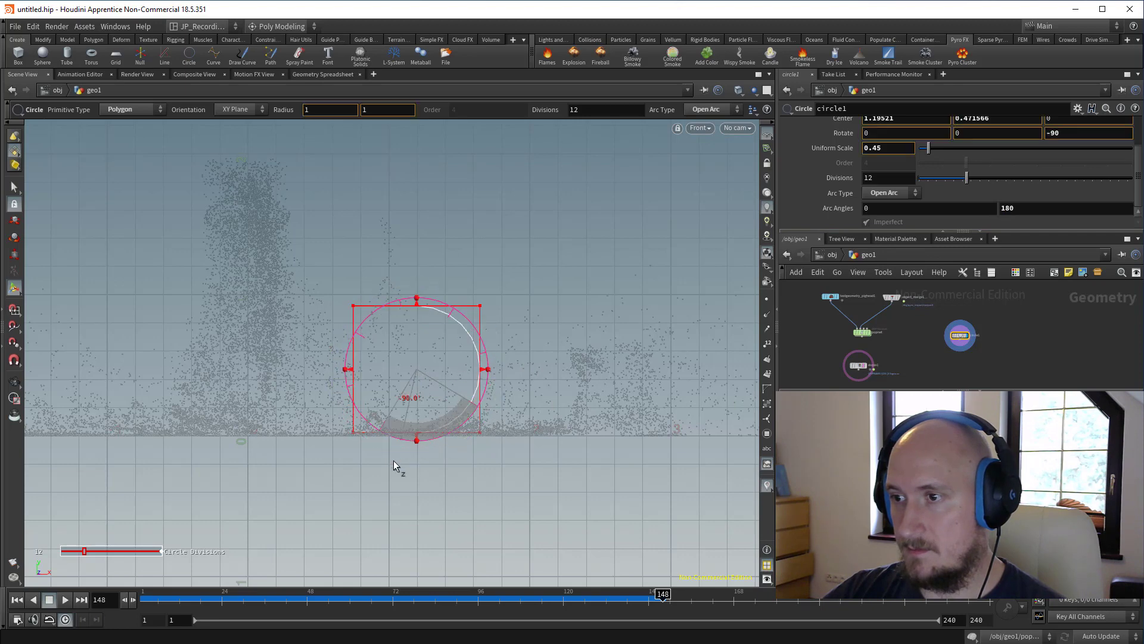
scroll(922, 361, up, 2)
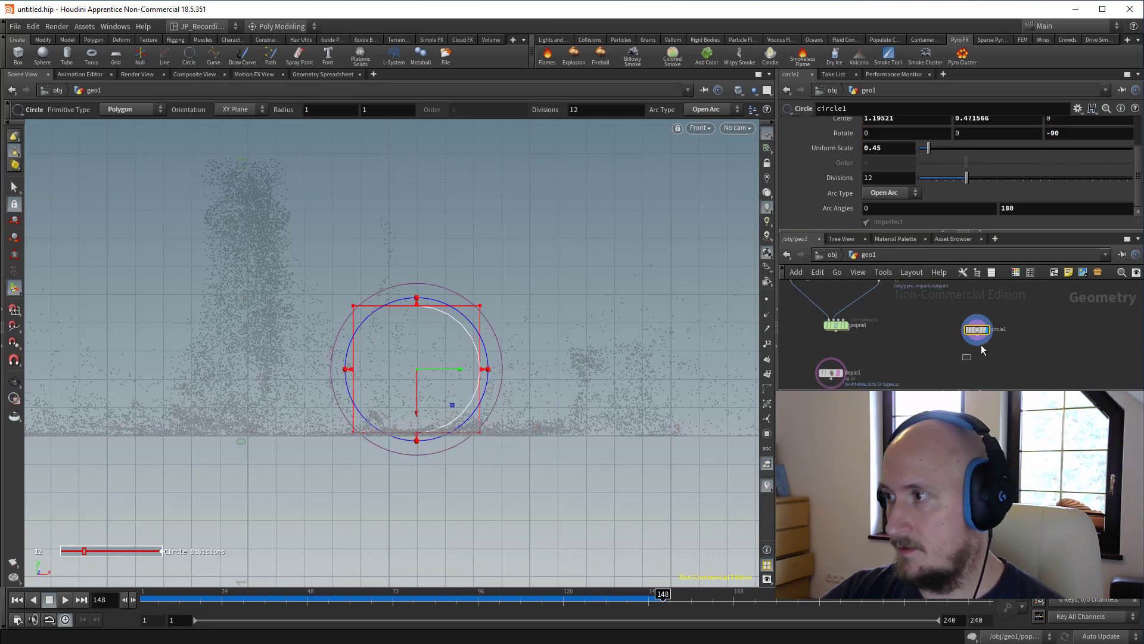
Move the arc's lower end point to the grid origin under the particle column, using grid snapping in the front view.
alt+right_drag(420, 410, 465, 447)
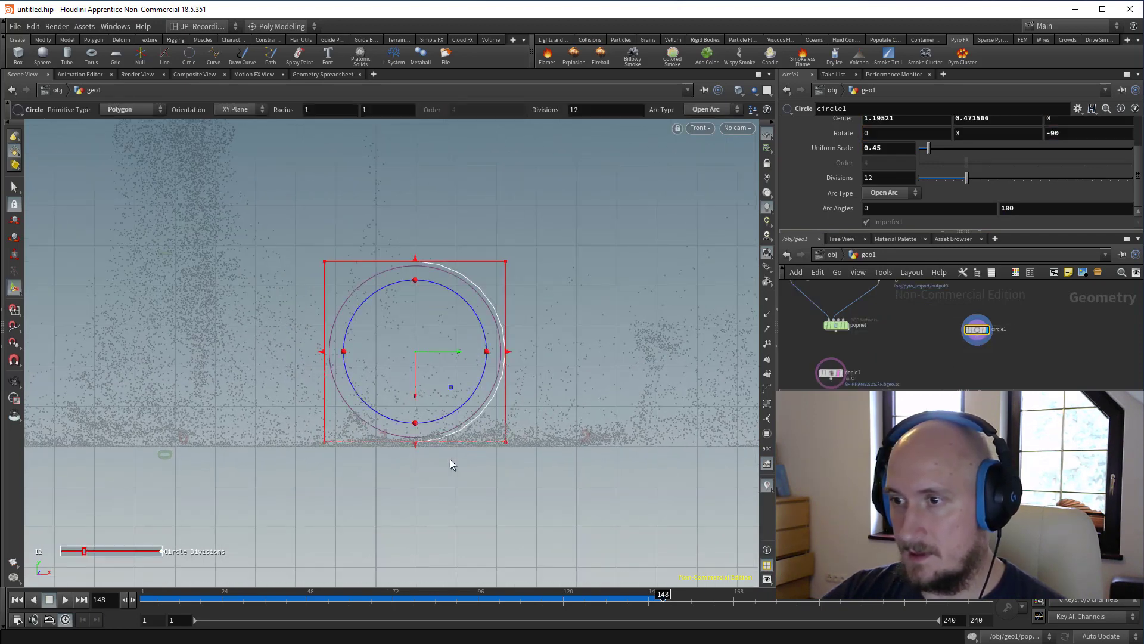
key(s)
key(2)
drag(395, 428, 427, 473)
key(t)
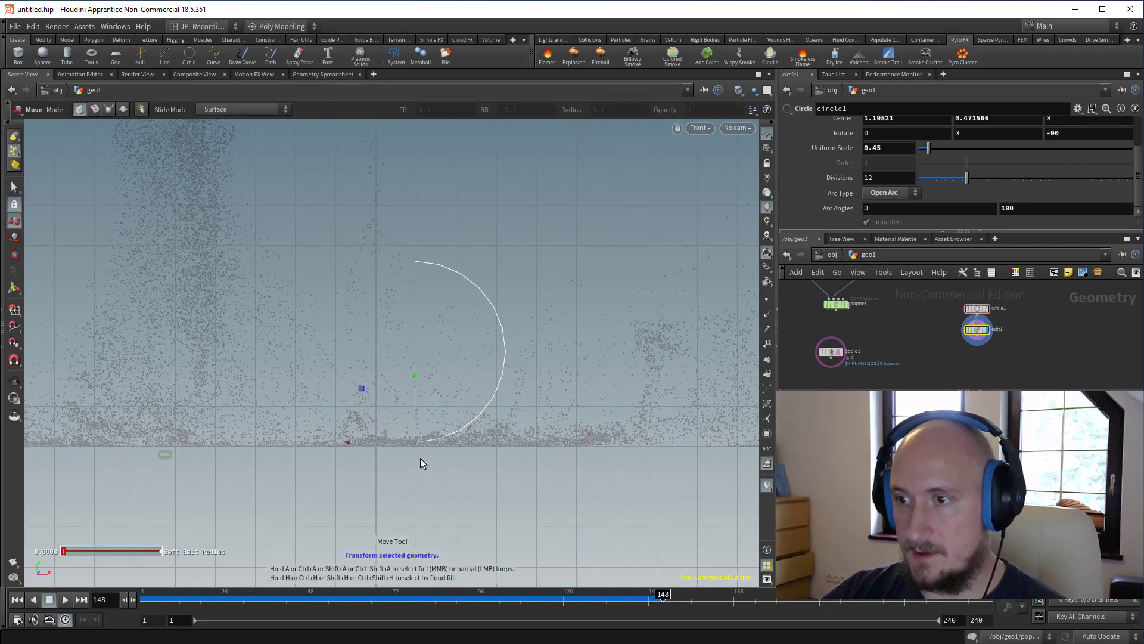
key(x)
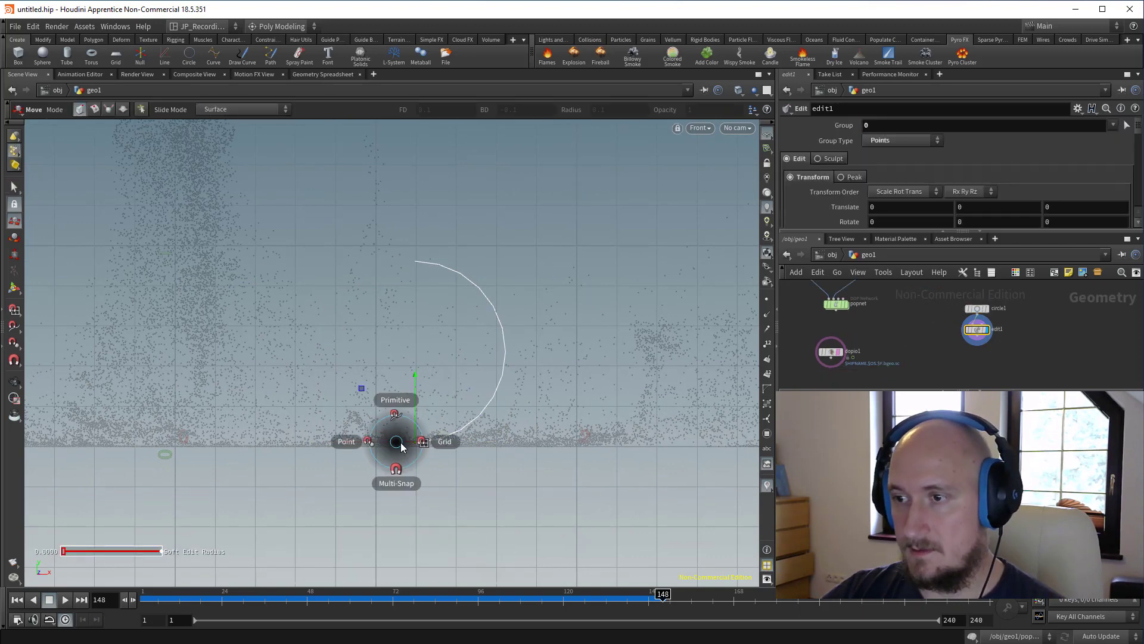
click(443, 442)
drag(419, 445, 175, 452)
key(x)
click(266, 484)
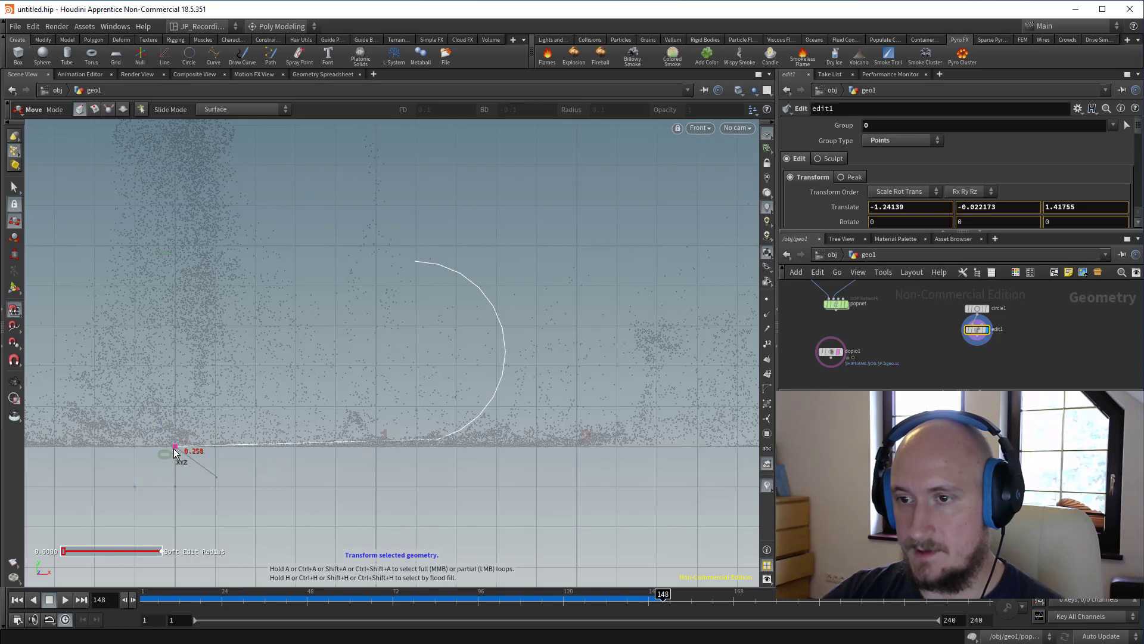
Select the curve's remaining points 1-12 and lower them by about 0.033 with the handle aligned to the object.
key(s)
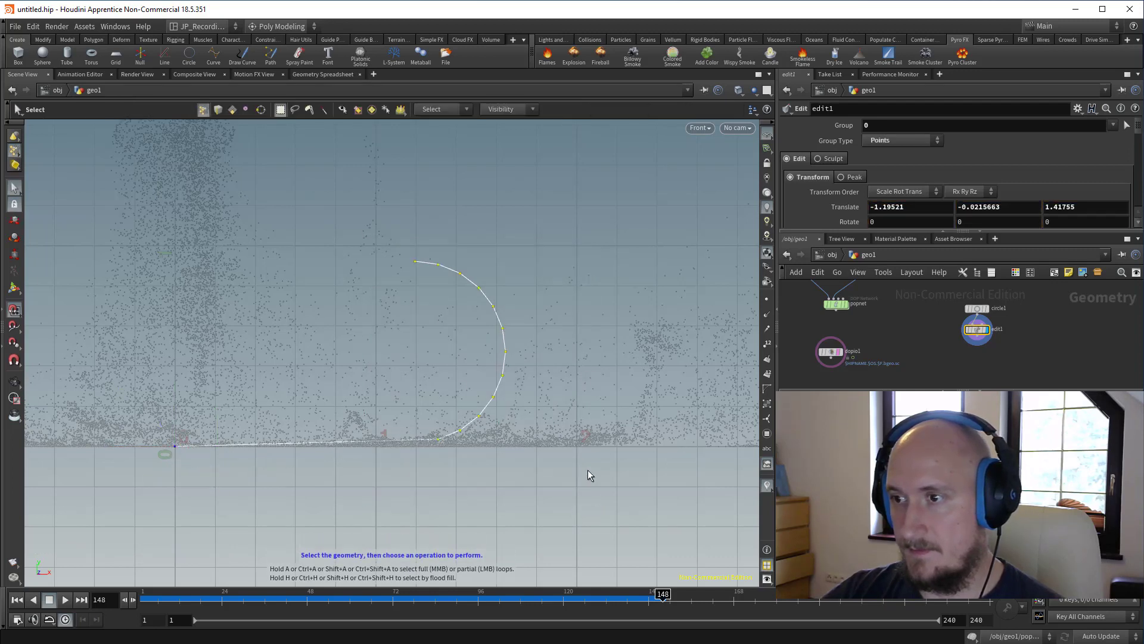
key(x)
click(529, 401)
key(t)
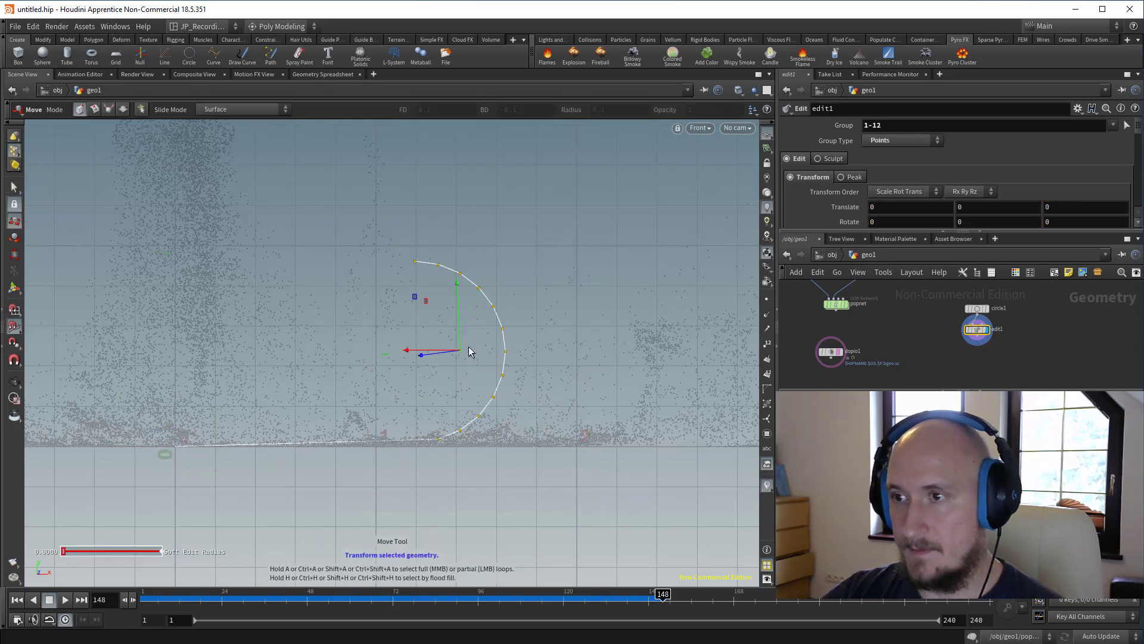
key(m)
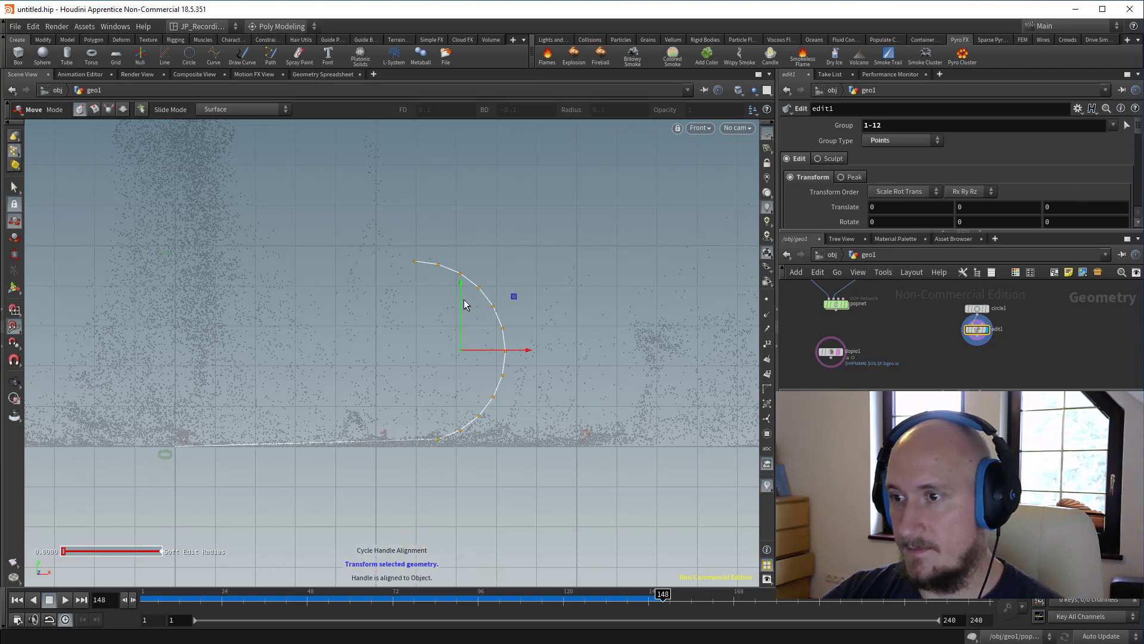
drag(461, 290, 471, 337)
In the perspective view, move the curve's start point -1.41755 along Z onto the grid origin with grid snapping.
key(space+1)
alt+middle_drag(470, 337, 429, 342)
alt+drag(429, 342, 414, 325)
key(s)
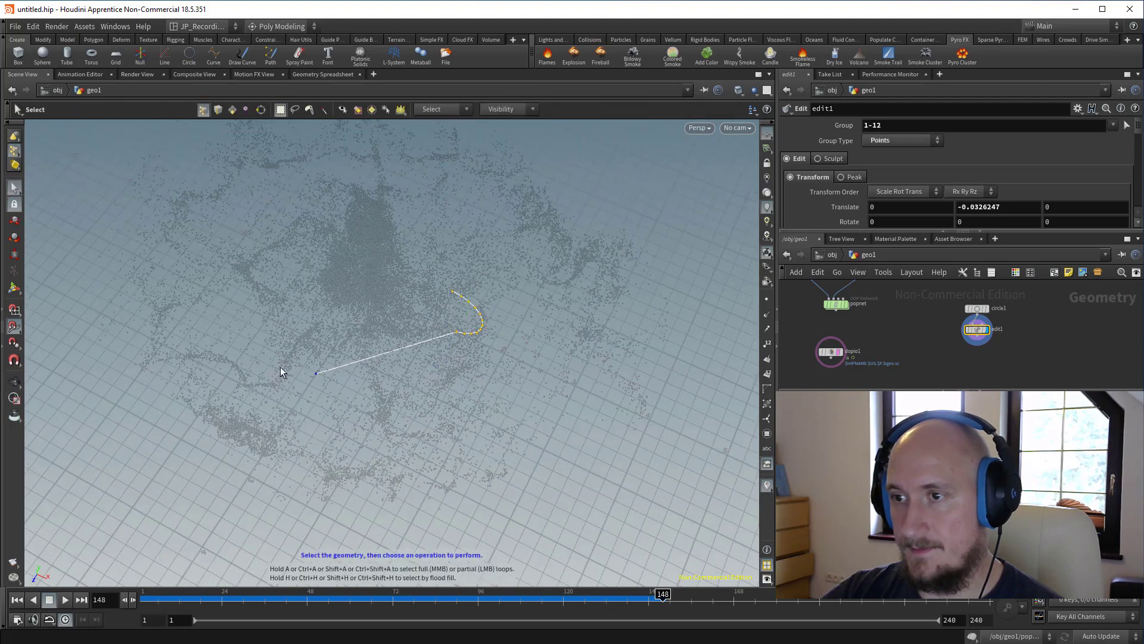
alt+right_drag(309, 374, 353, 360)
key(x)
click(312, 362)
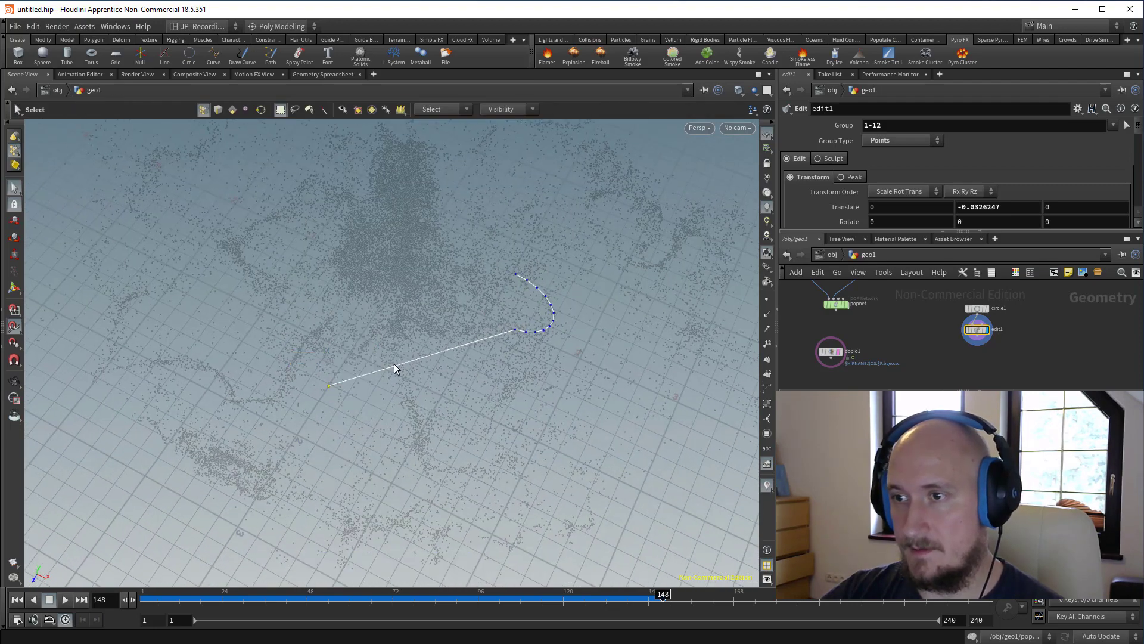
click(329, 386)
key(t)
drag(332, 384, 398, 279)
alt+right_drag(482, 378, 465, 294)
key(space+4)
key(space+3)
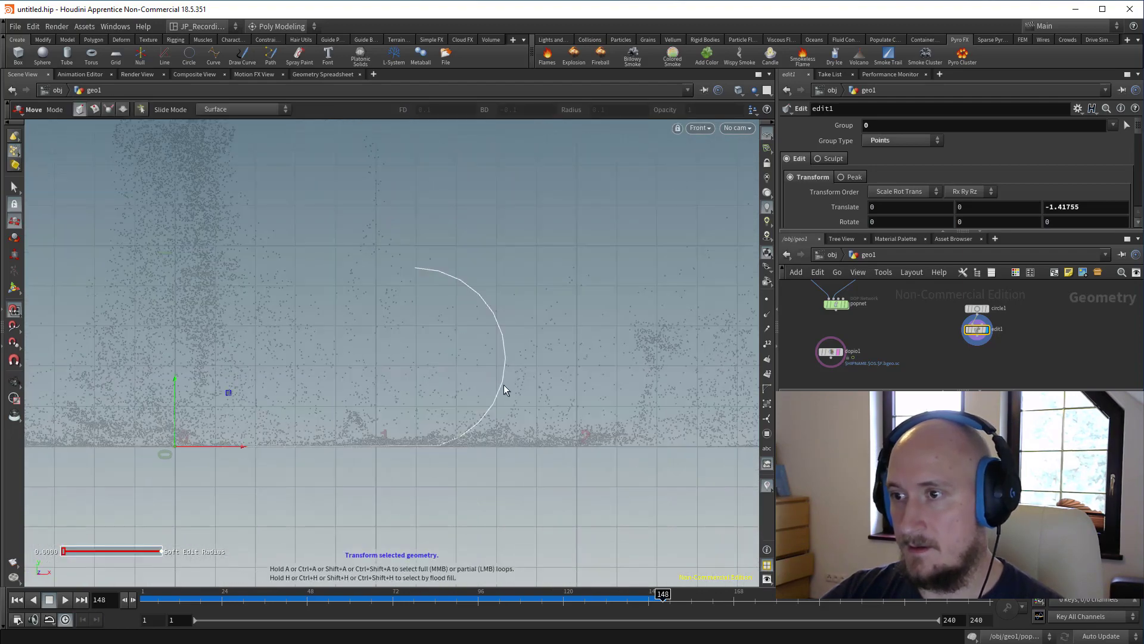
alt+right_drag(503, 384, 419, 385)
alt+middle_drag(420, 385, 384, 364)
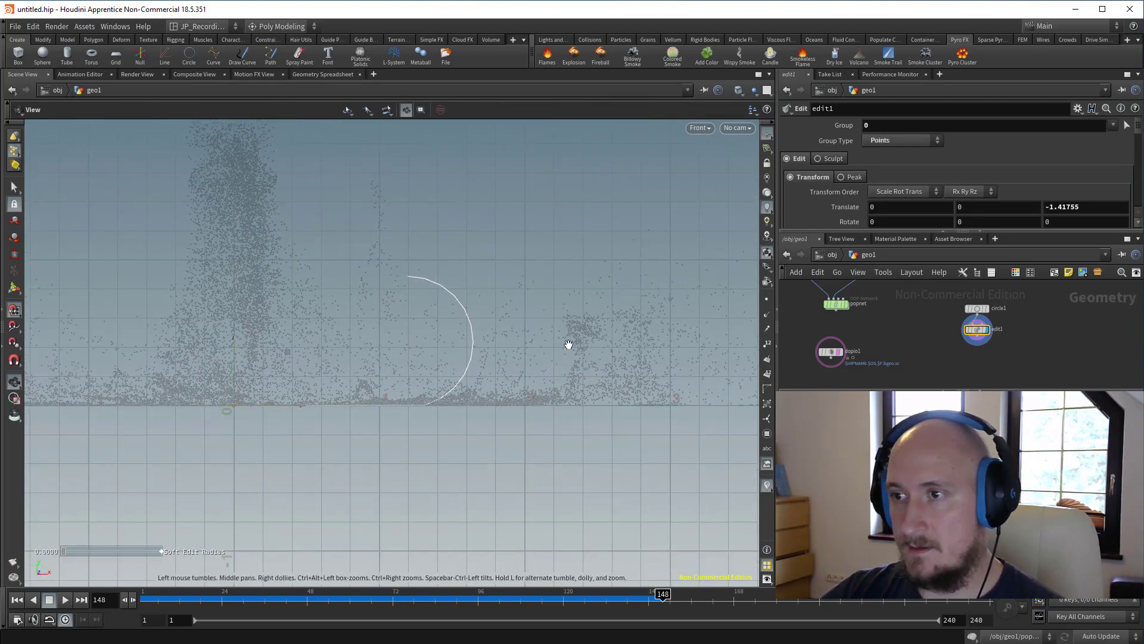
Add a Copy and Transform node after edit1 and display it.
scroll(989, 358, up, 2)
middle_drag(985, 354, 949, 349)
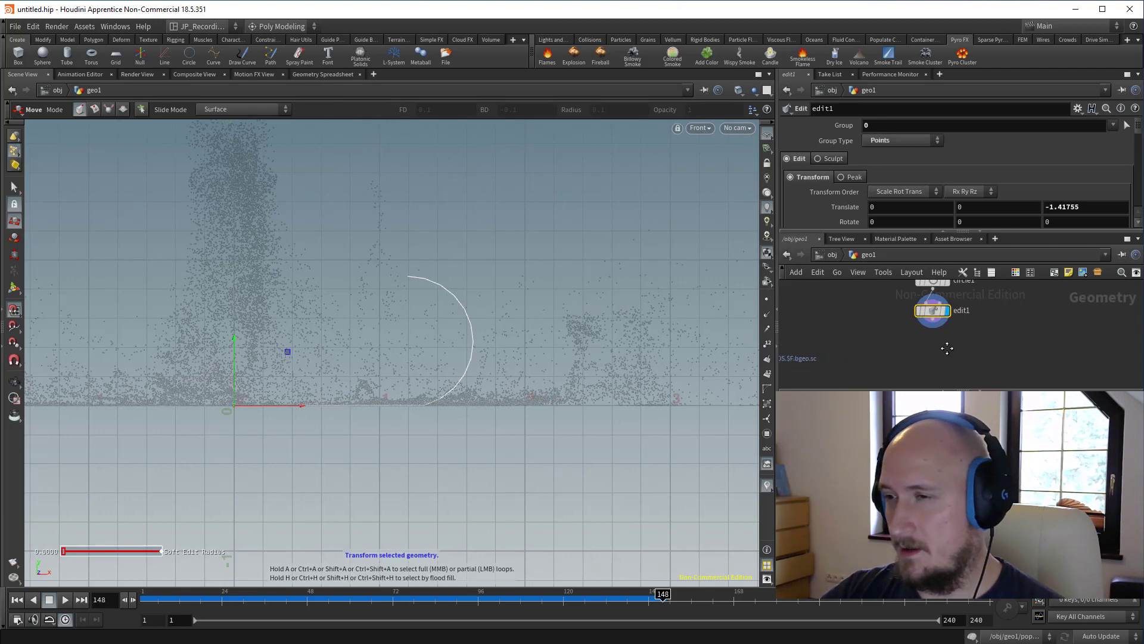
scroll(946, 348, down, 1)
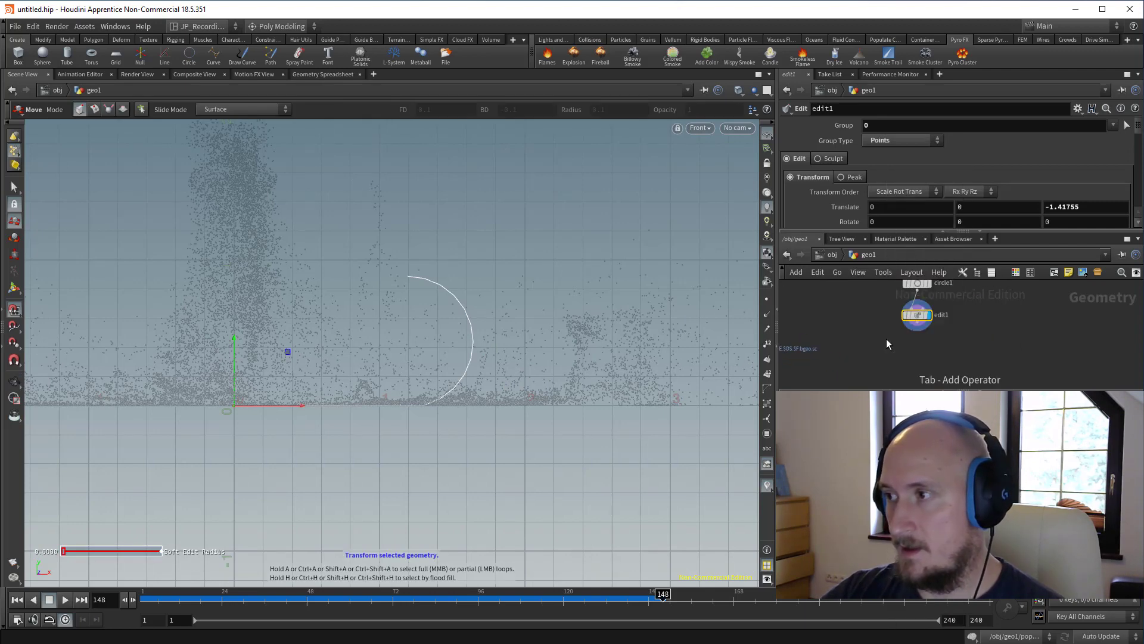
key(Tab)
text(cop)
key(Down)
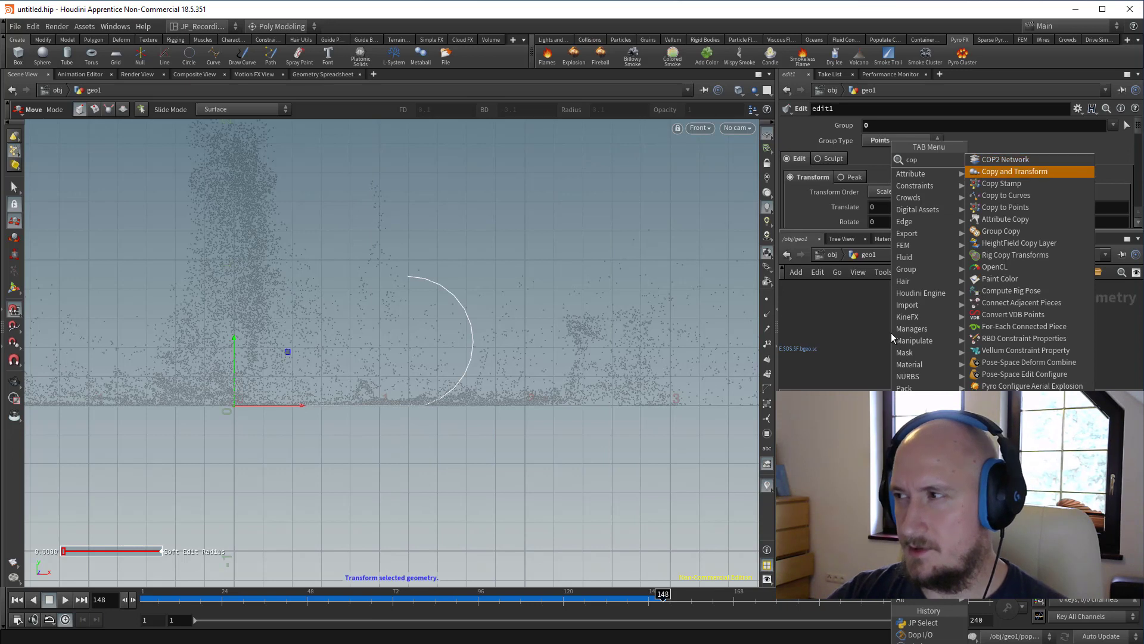
key(Down)
key(Down)
key(Up)
key(Up)
key(Return)
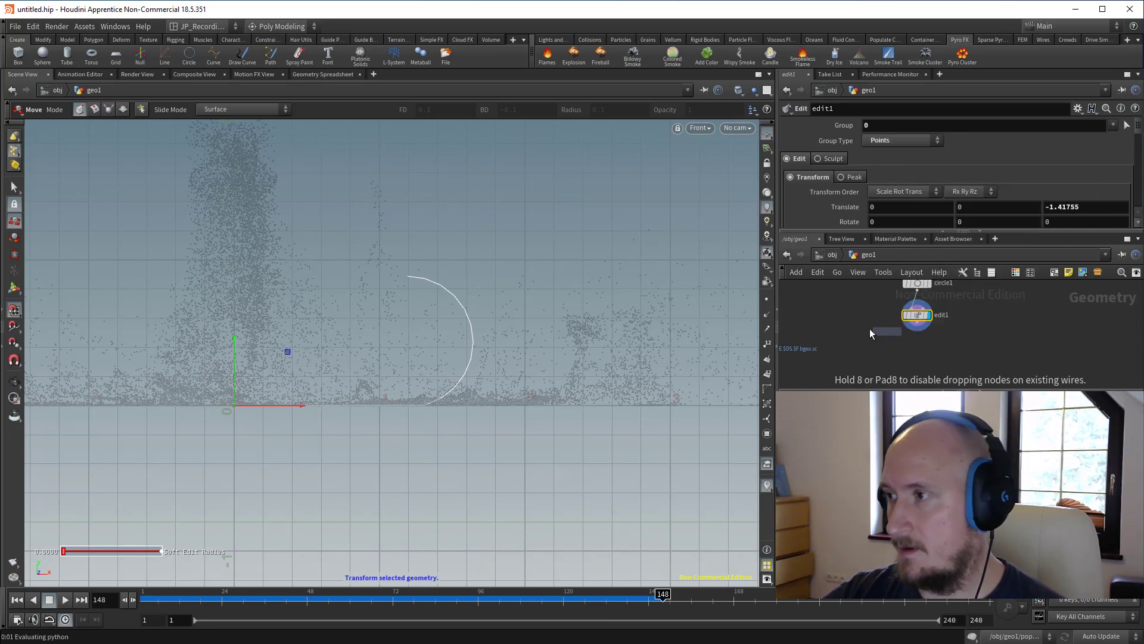
click(917, 347)
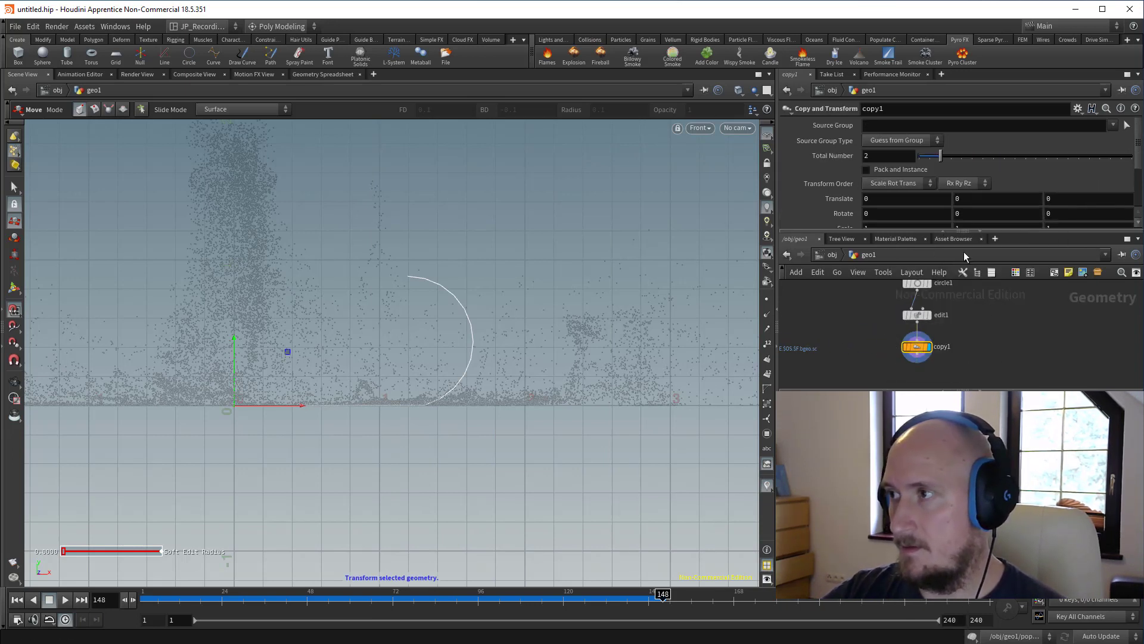
Raise the number of curve copies and set their uniform scale to 1.0623 to form a series of nested, growing arcs.
scroll(947, 186, down, 3)
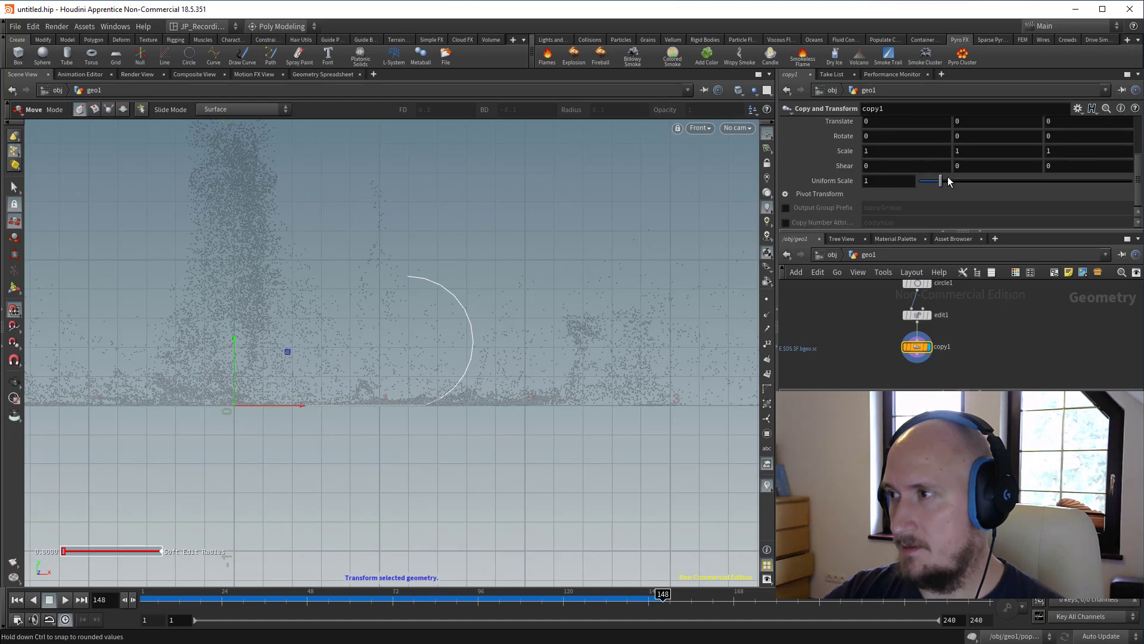
drag(943, 182, 944, 181)
drag(943, 181, 1026, 158)
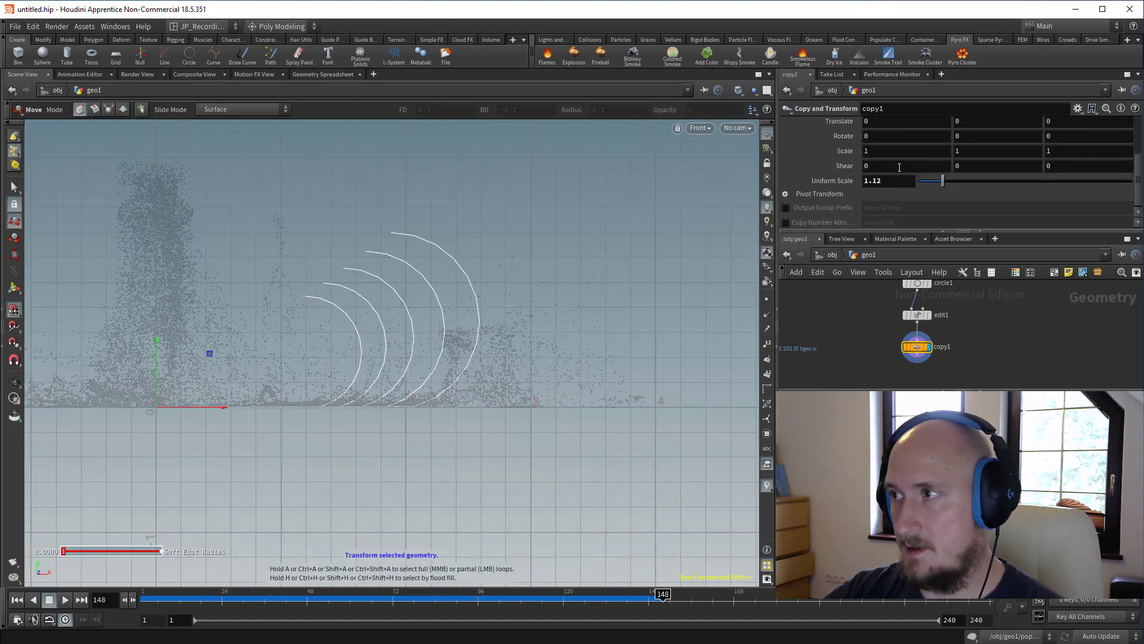
scroll(899, 167, up, 3)
scroll(953, 170, down, 3)
middle_drag(899, 179, 423, 199)
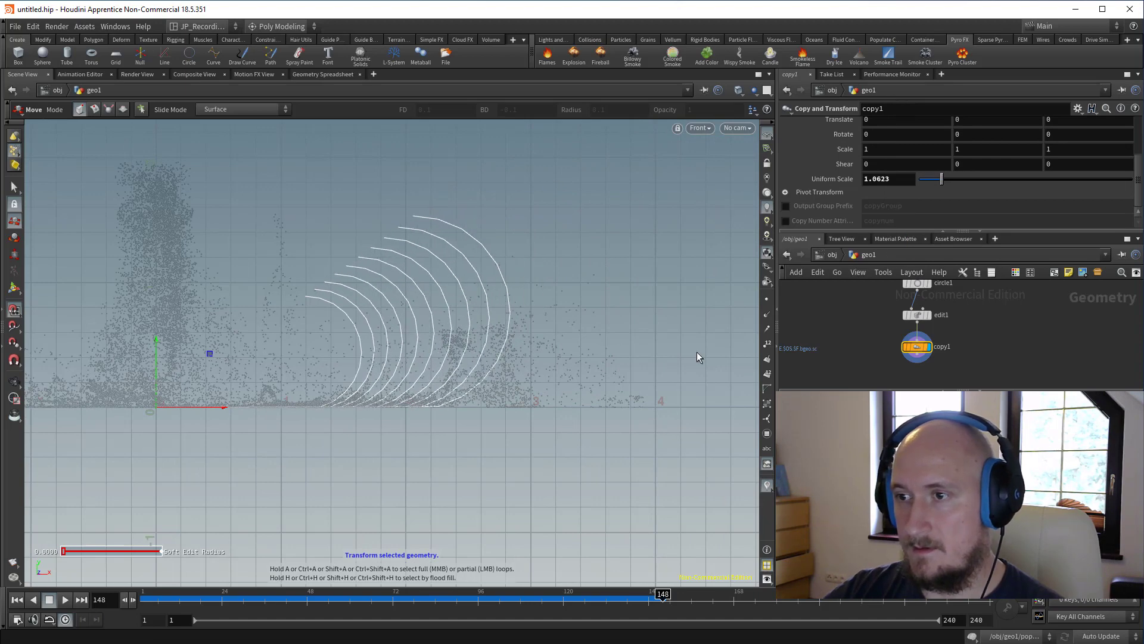
scroll(930, 133, up, 2)
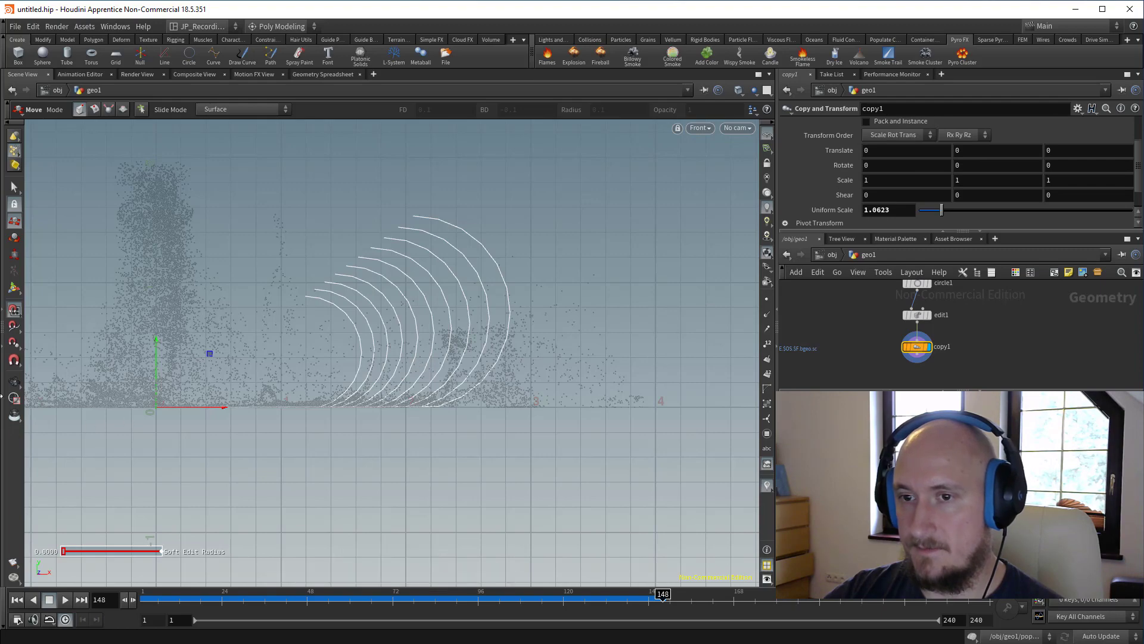
Add a second Copy and Transform node after copy1 and display it.
click(14, 383)
right_drag(450, 308, 383, 292)
drag(383, 292, 417, 313)
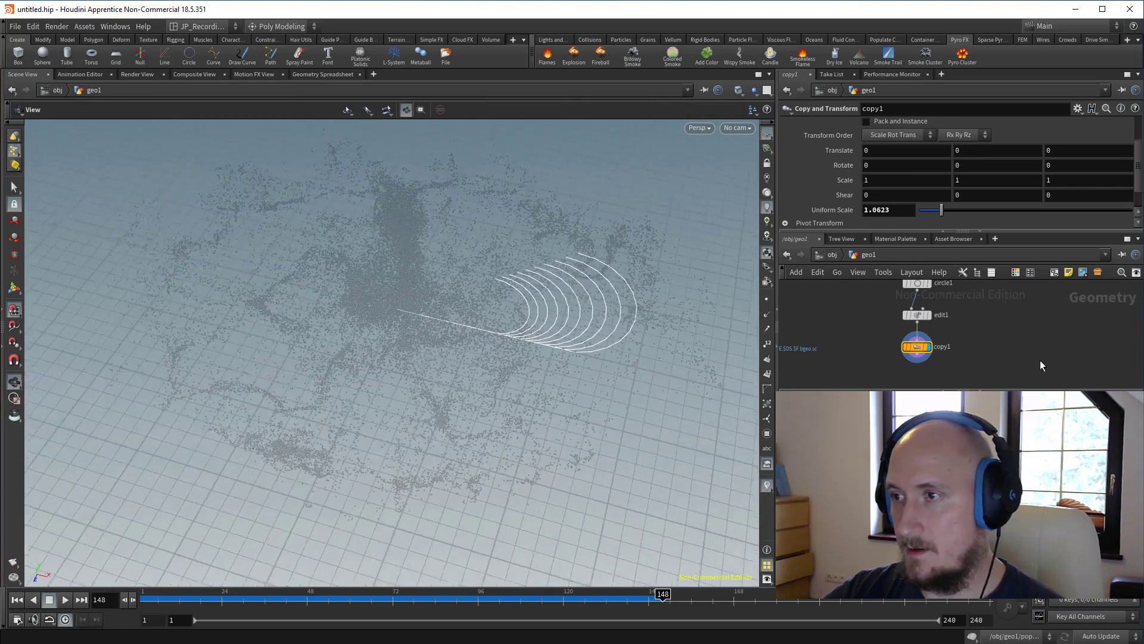
key(Tab)
key(Escape)
key(Tab)
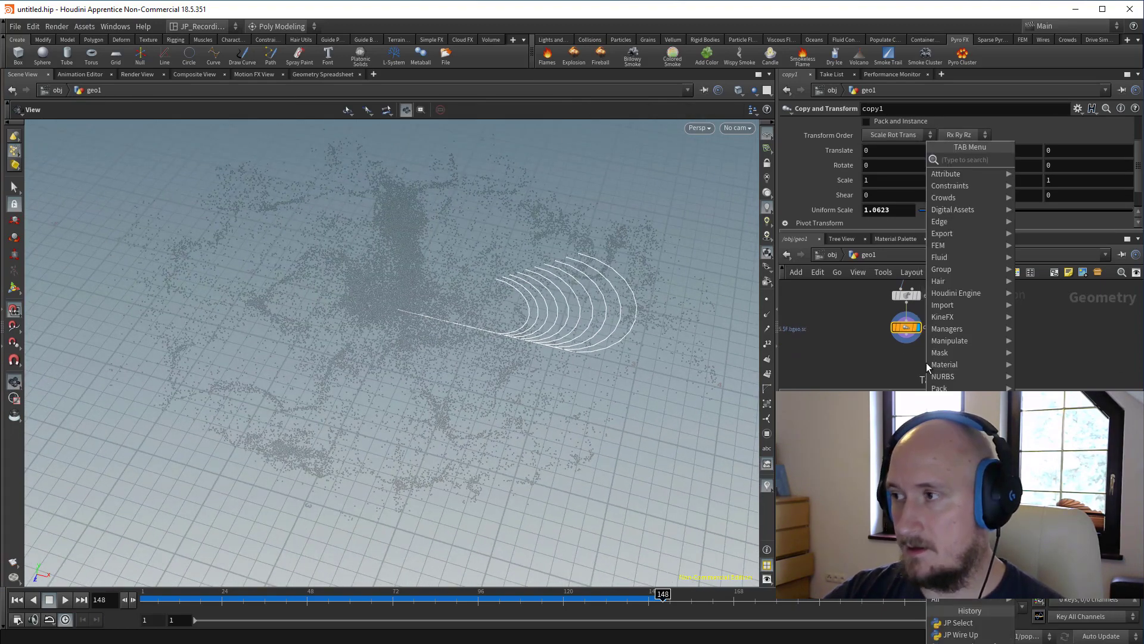
text(cop)
key(Down)
key(Down)
key(Up)
key(Return)
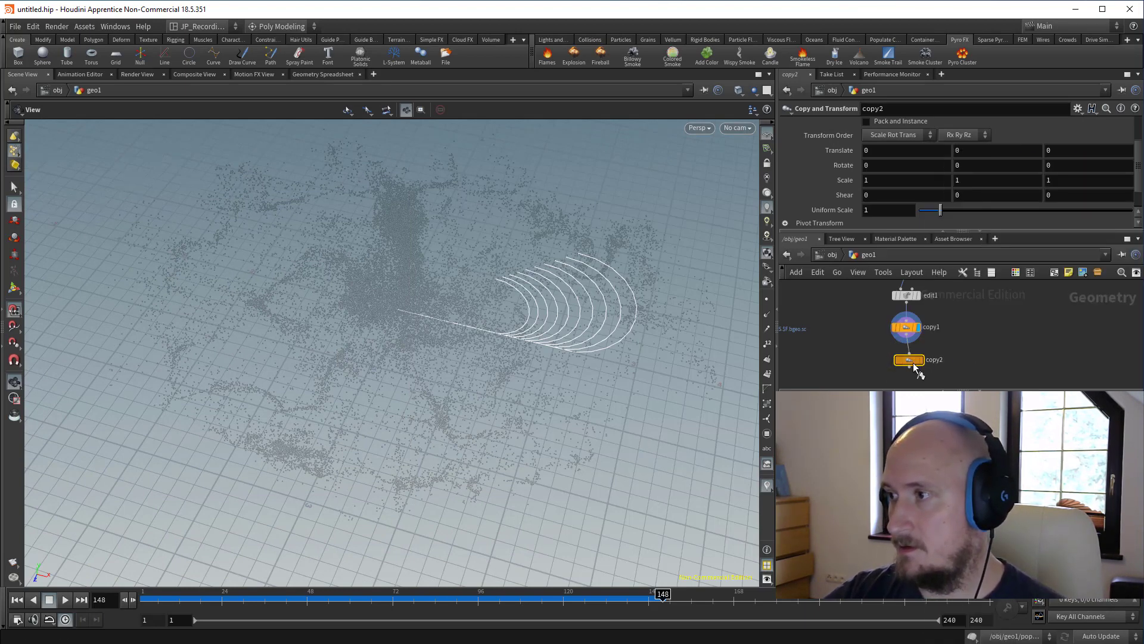
click(910, 368)
key(Escape)
click(991, 272)
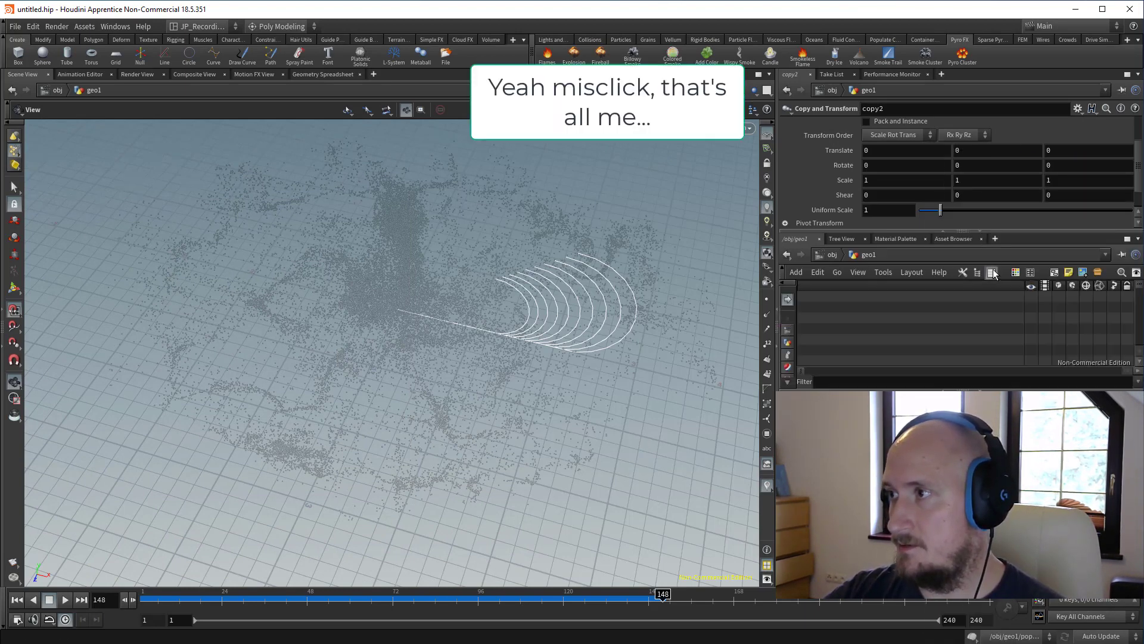
scroll(951, 157, up, 2)
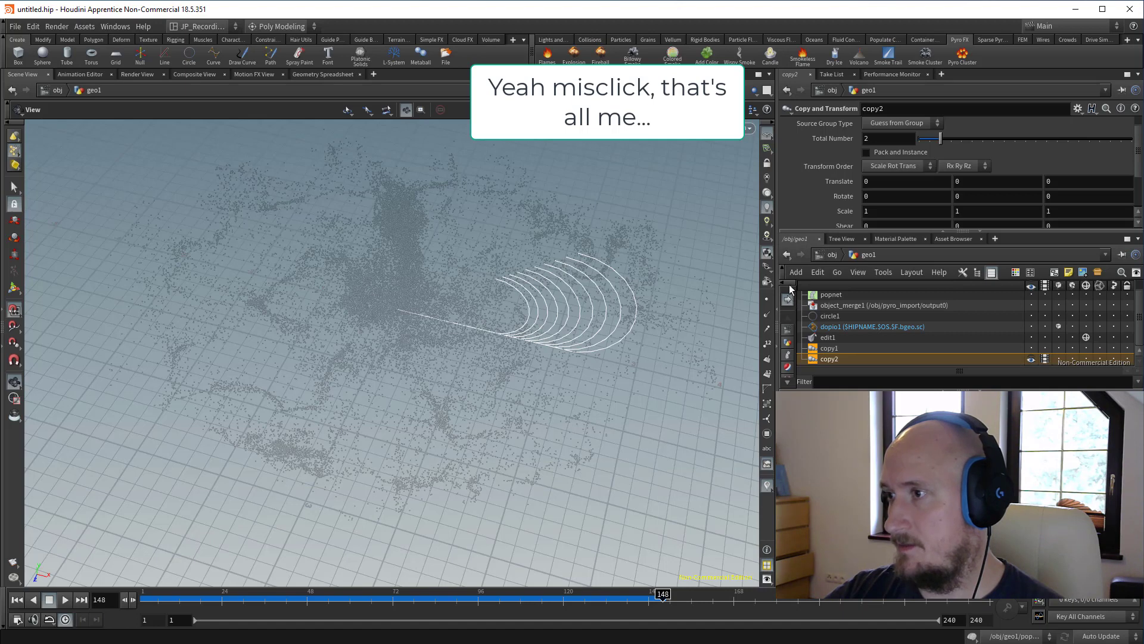
click(992, 273)
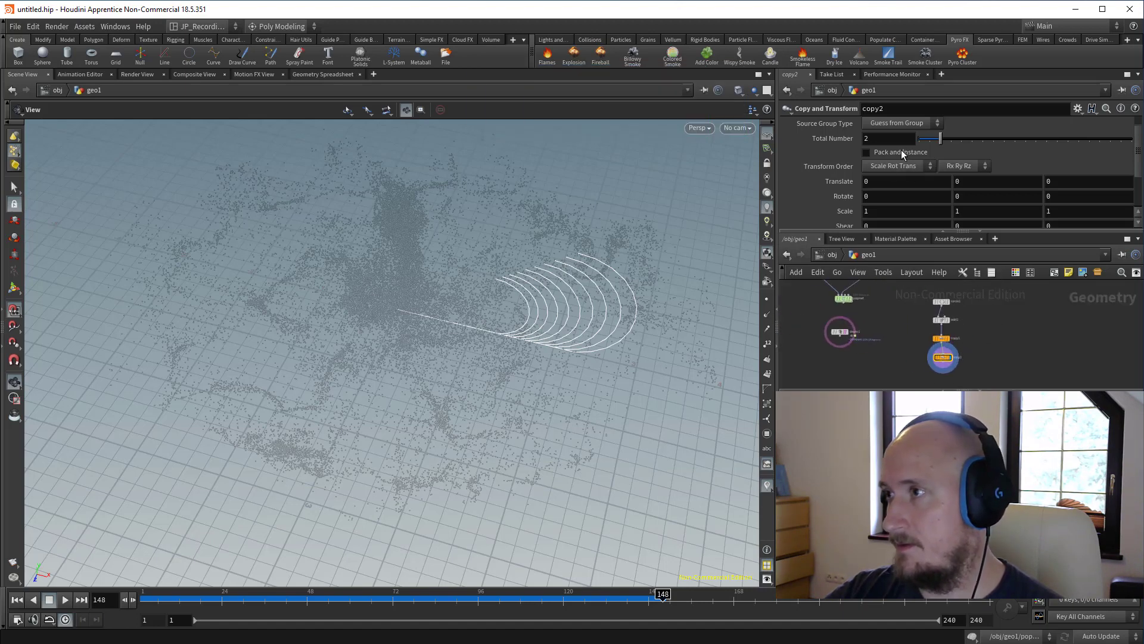
Fan the nested arcs radially in copy2 using the Y rotation expression 360 / ch("ncy"), trying a total number of 50 and settling on 80.
text(50)
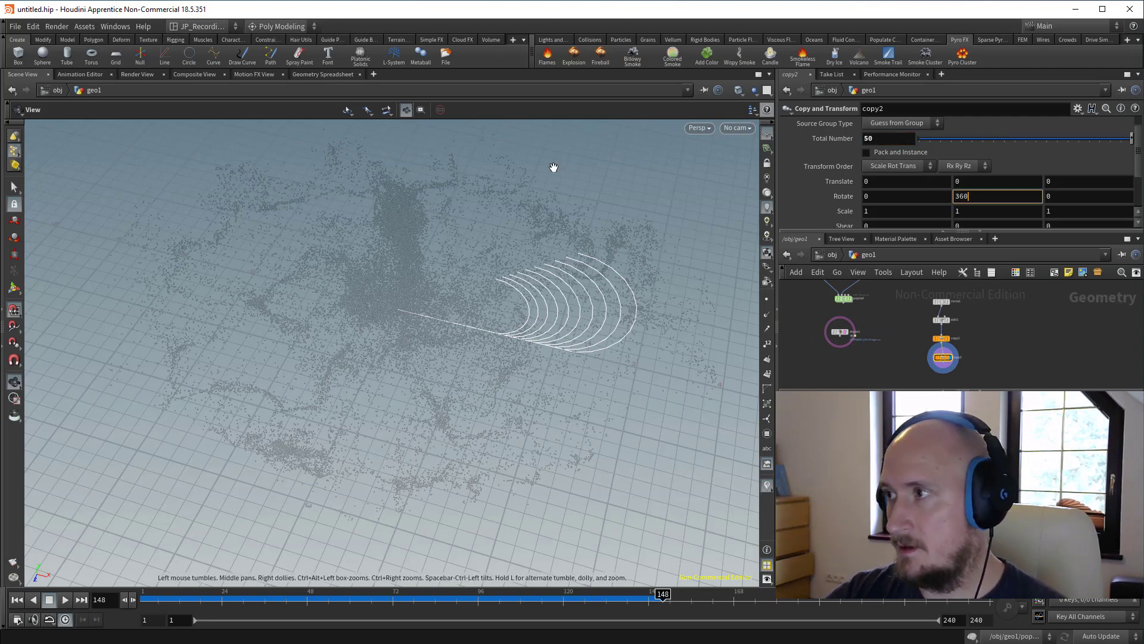
text(/)
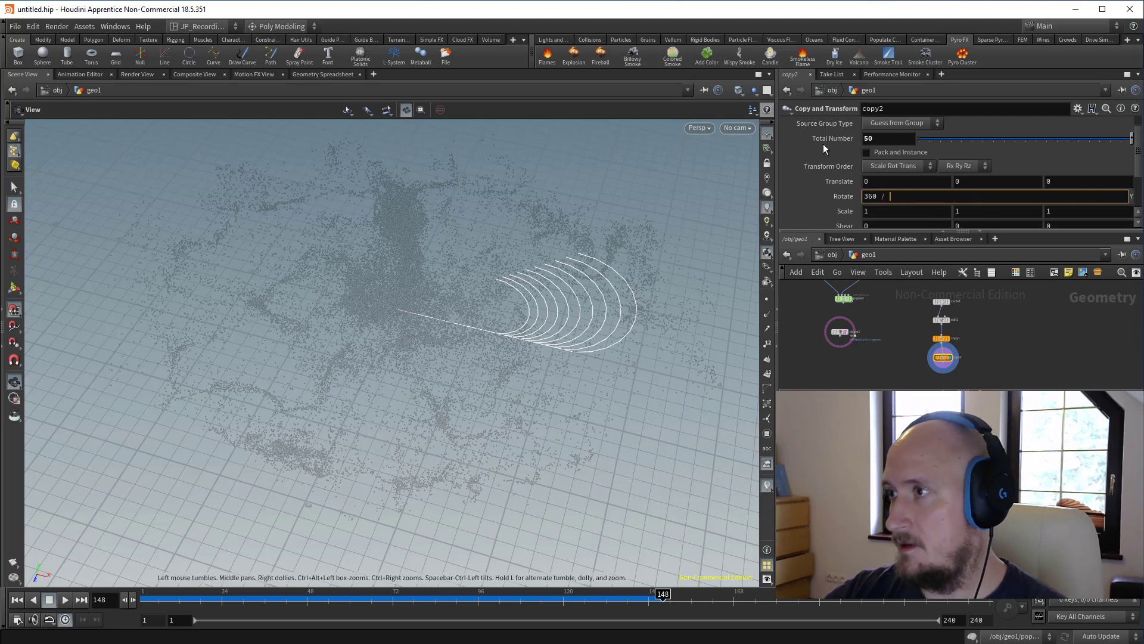
right_click(826, 141)
click(849, 221)
click(995, 199)
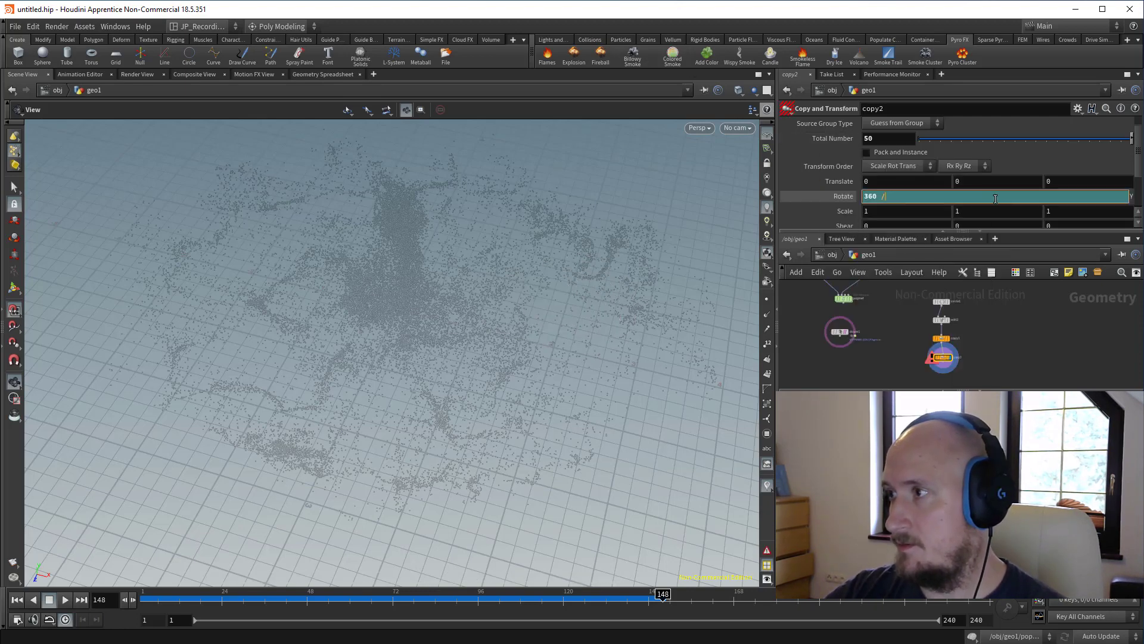
right_click(989, 198)
click(1013, 312)
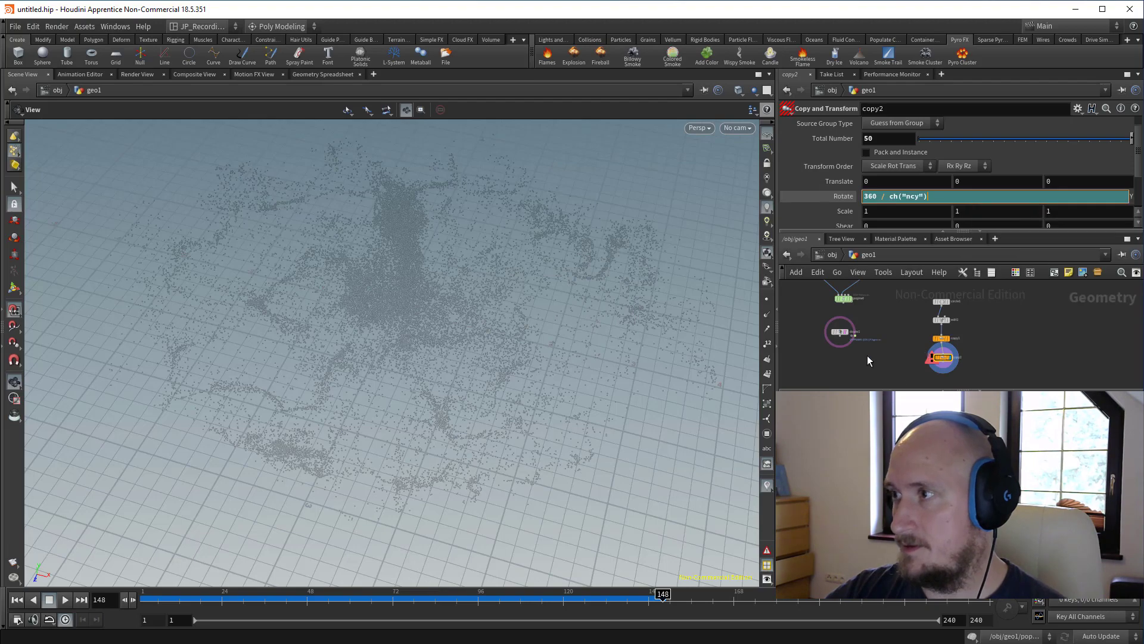
scroll(471, 261, down, 3)
drag(470, 260, 473, 298)
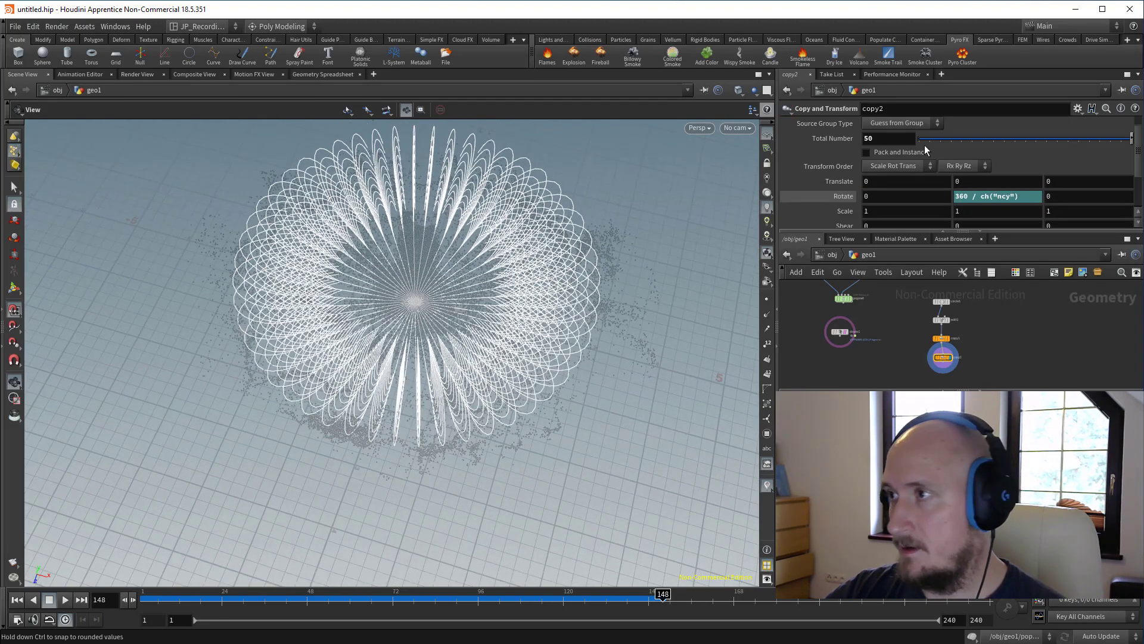
click(901, 141)
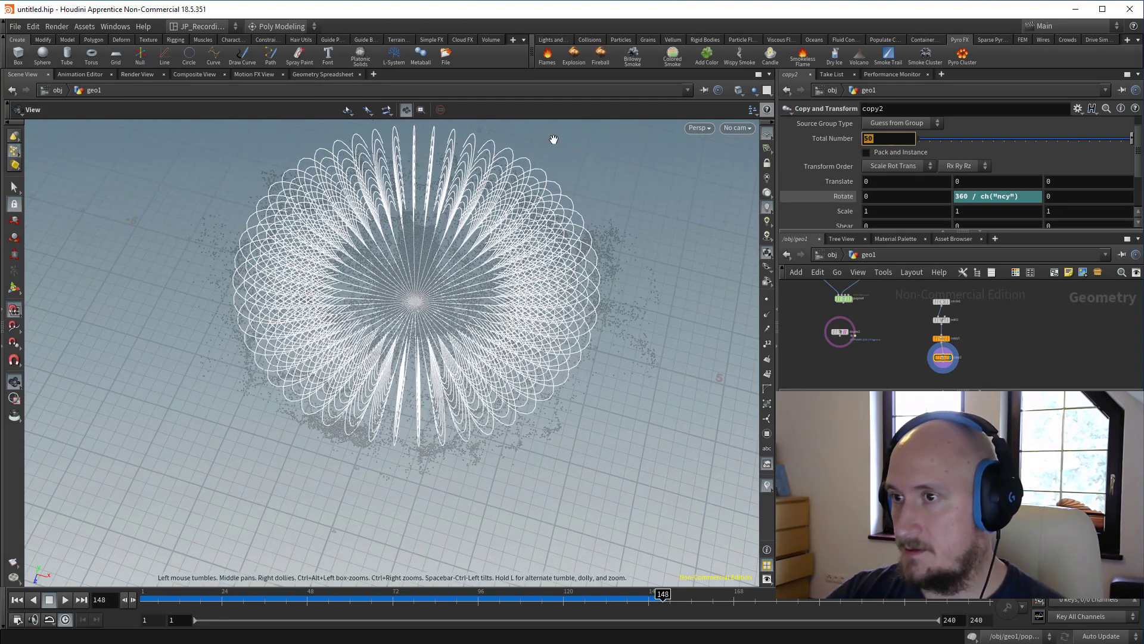
key(Return)
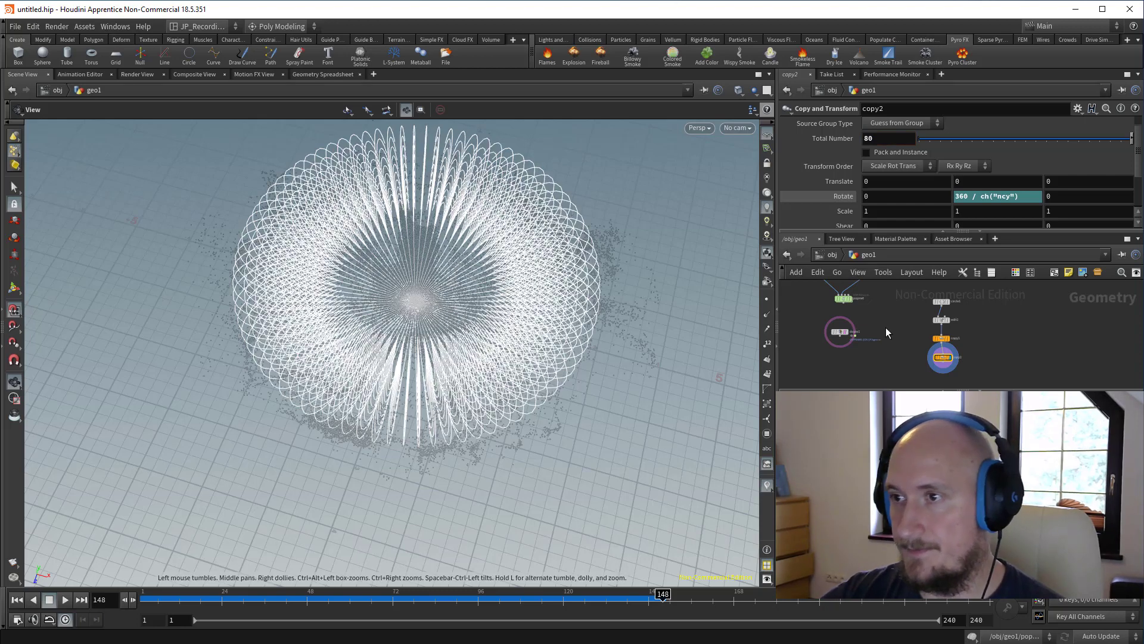
Add a Resample node after copy2 and display it.
key(Tab)
text(res)
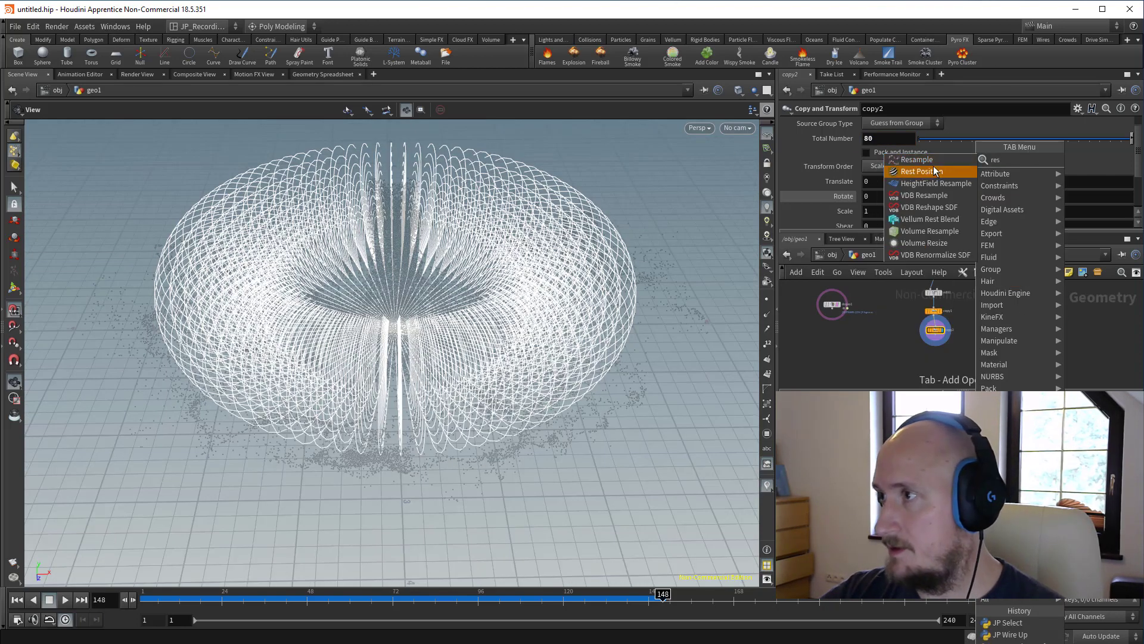
click(934, 172)
click(940, 351)
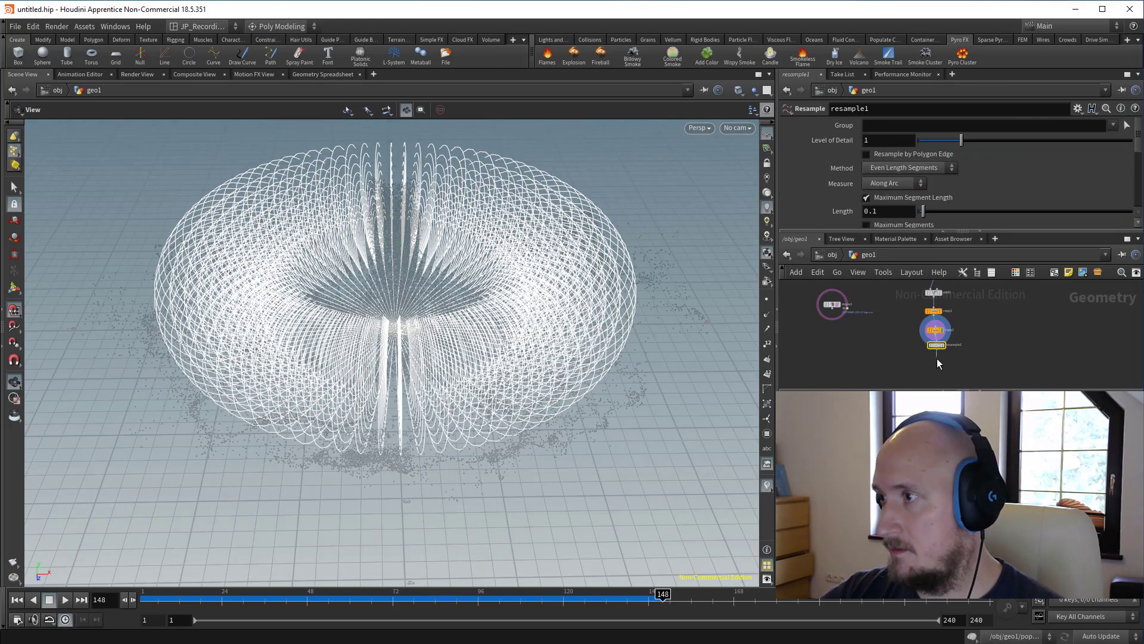
scroll(874, 143, down, 2)
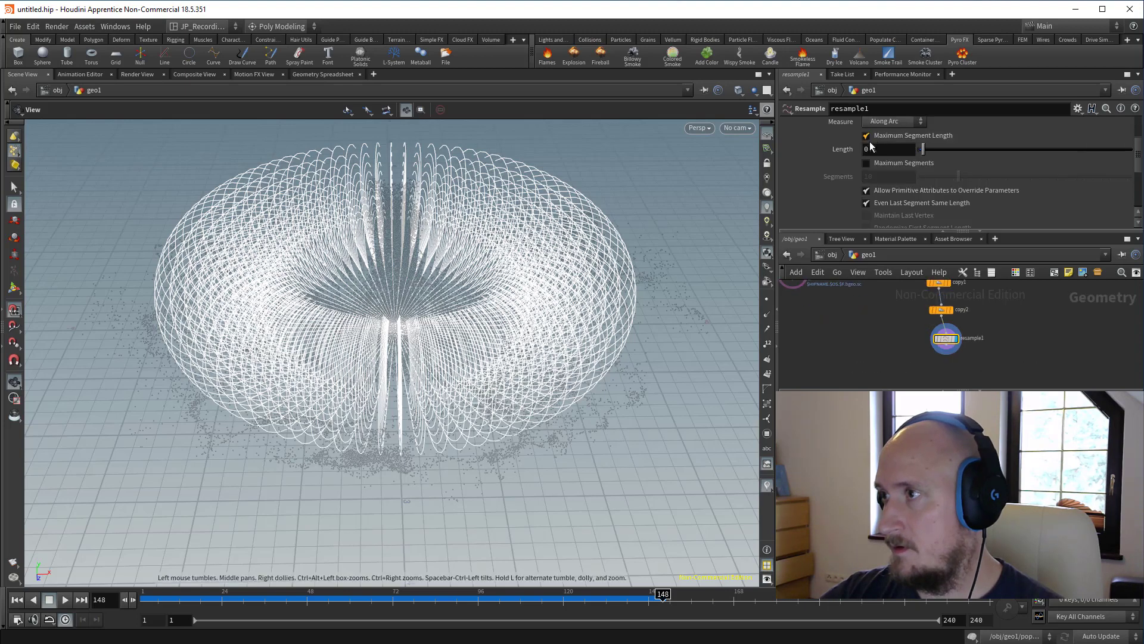
Enable the tangent attribute output on resample1 and name it v.
scroll(879, 167, down, 3)
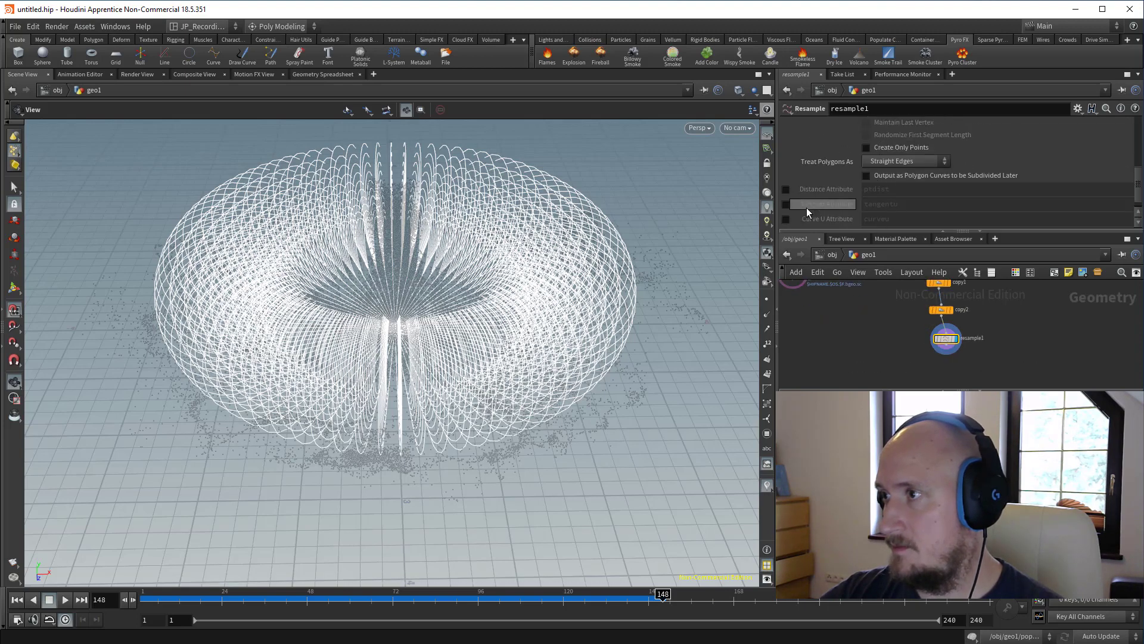
click(786, 204)
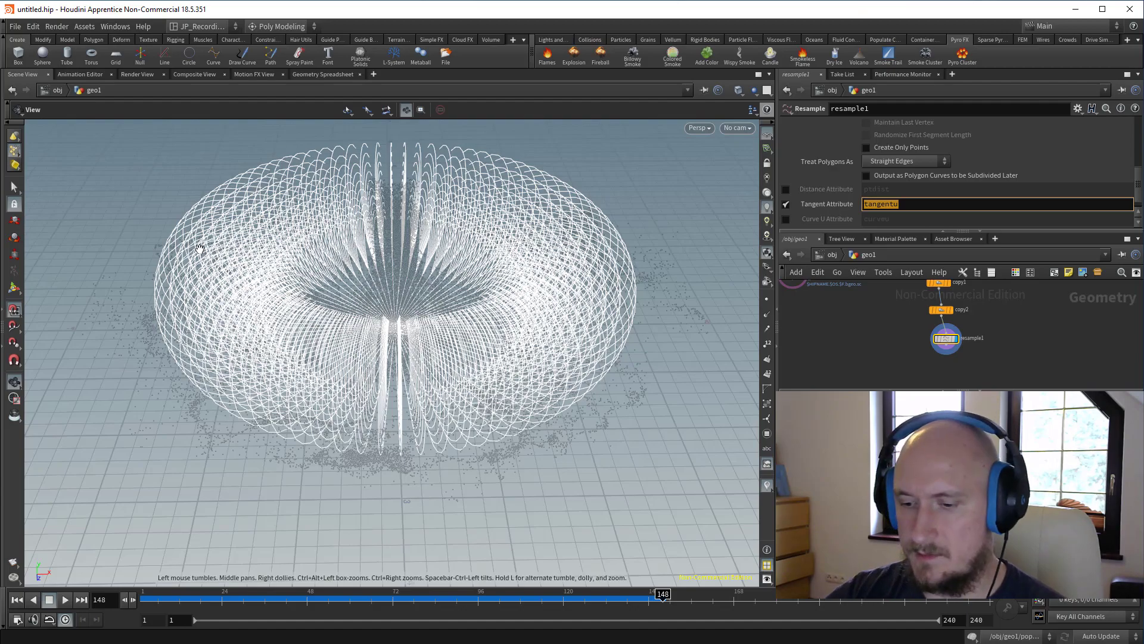
text(v)
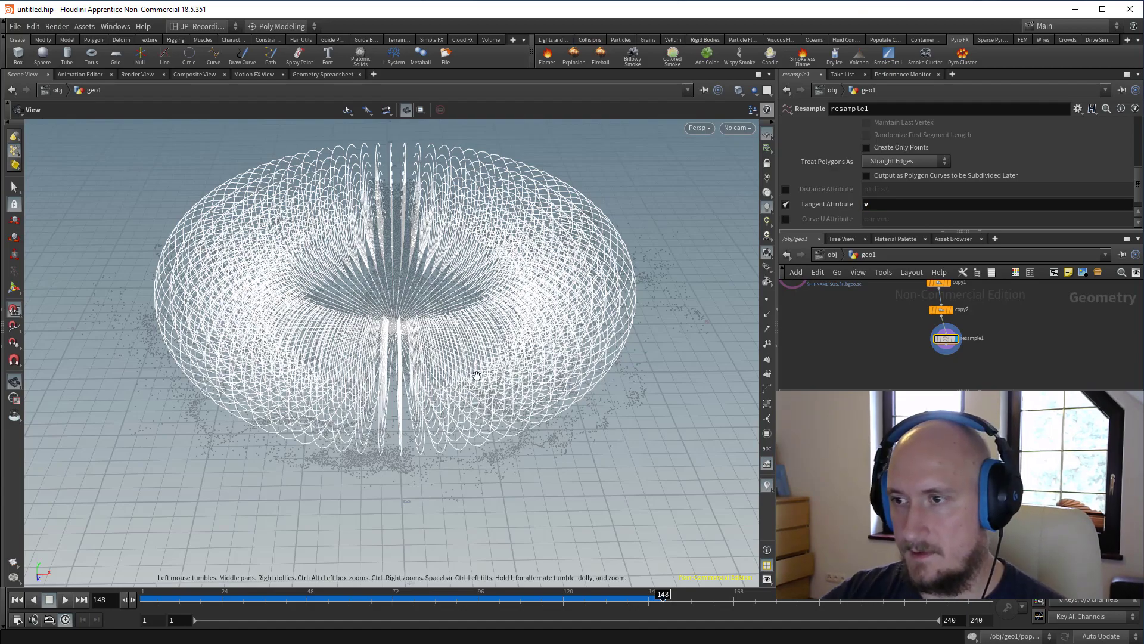
scroll(477, 376, up, 6)
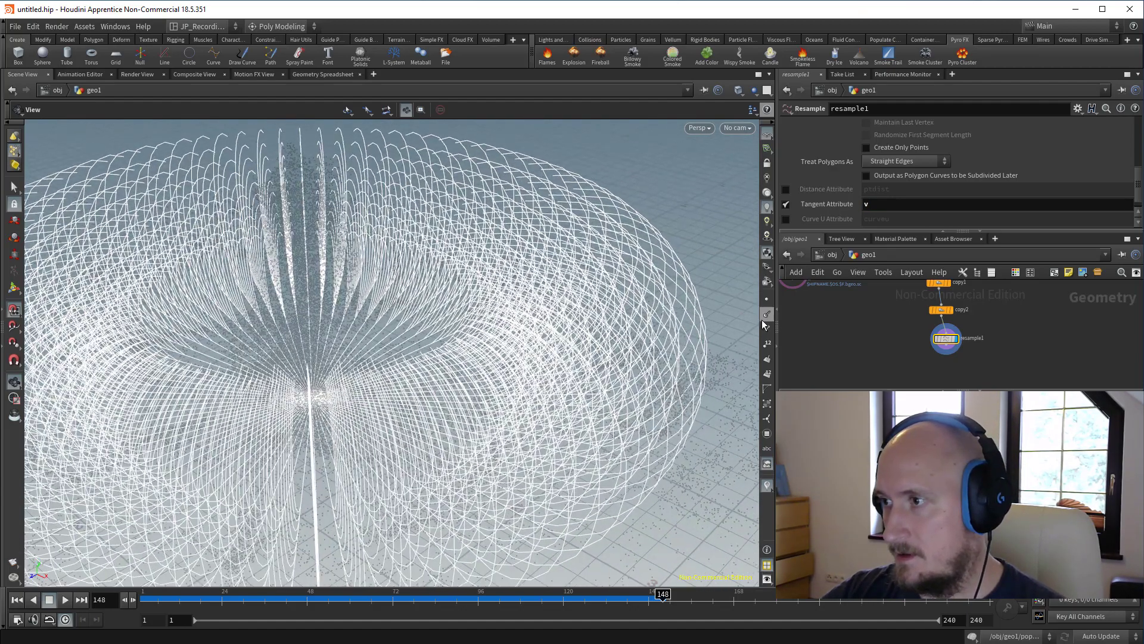
drag(625, 325, 590, 298)
Add an Add node after resample1, display it, and delete the geometry while keeping the points.
key(Tab)
text(ad)
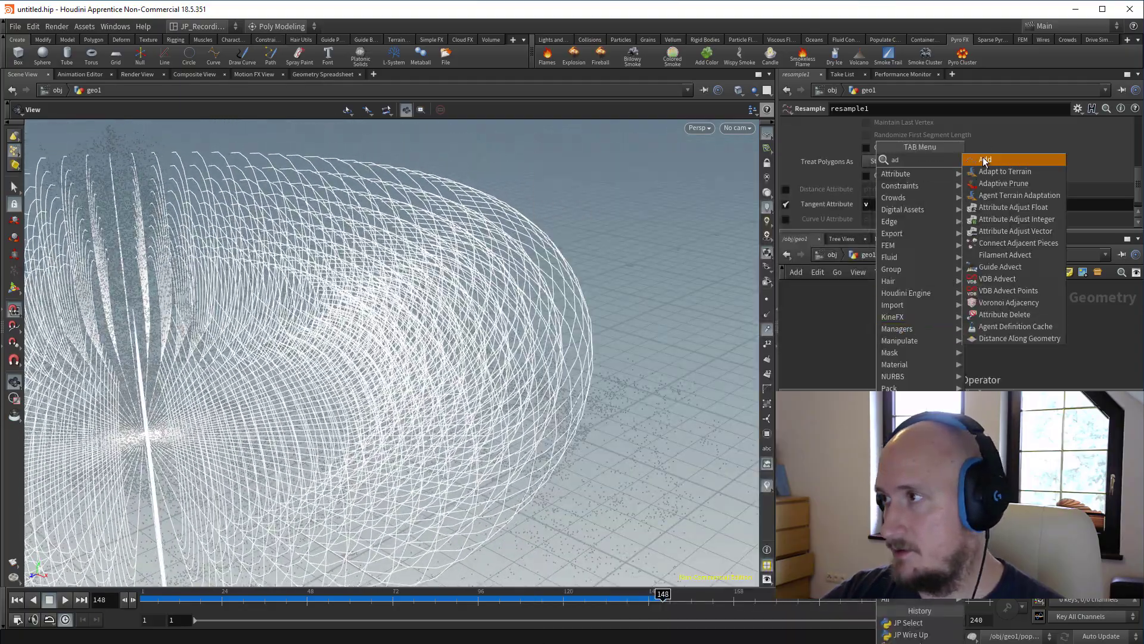
click(984, 161)
click(939, 331)
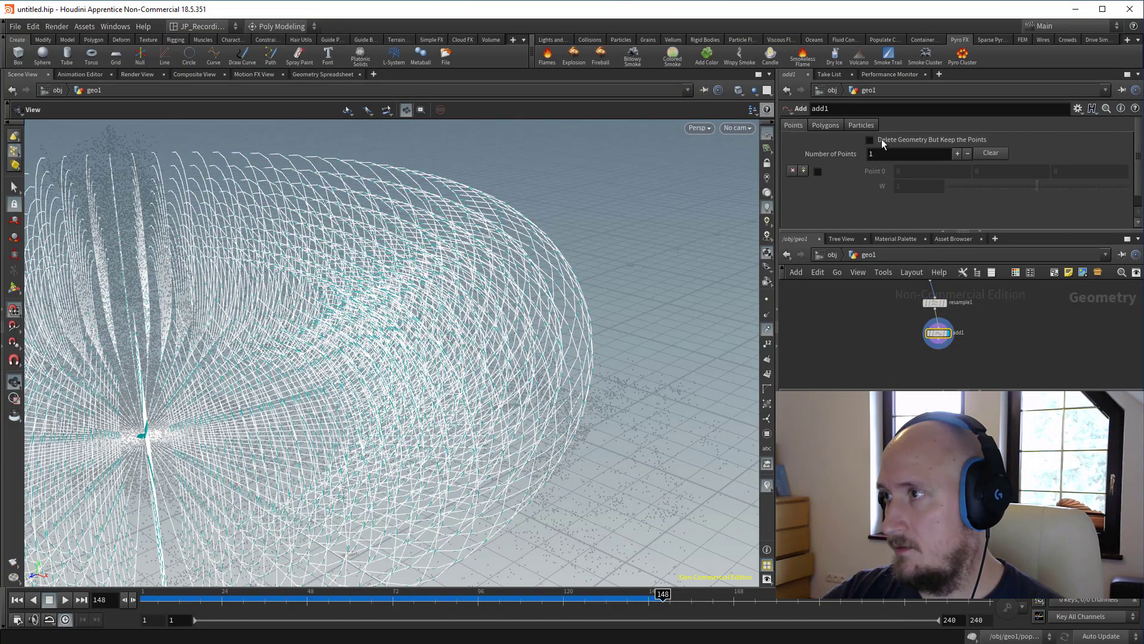
click(881, 139)
drag(570, 307, 513, 291)
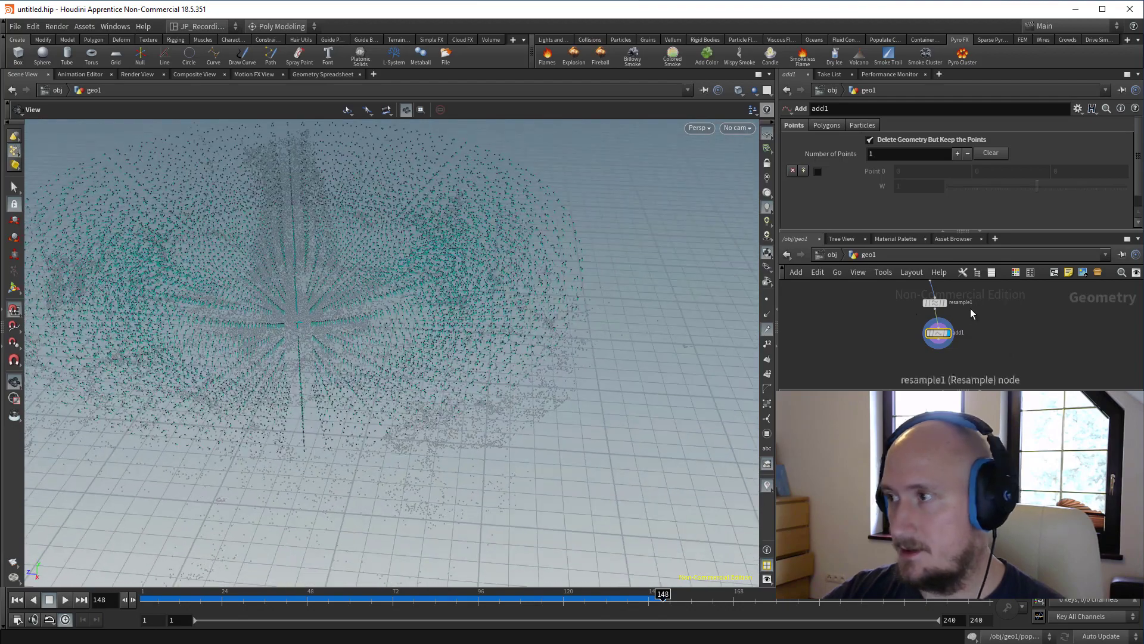
Try a VDB from Polygons node after resample1, alongside the Add node, and display it.
key(Tab)
text(vdb)
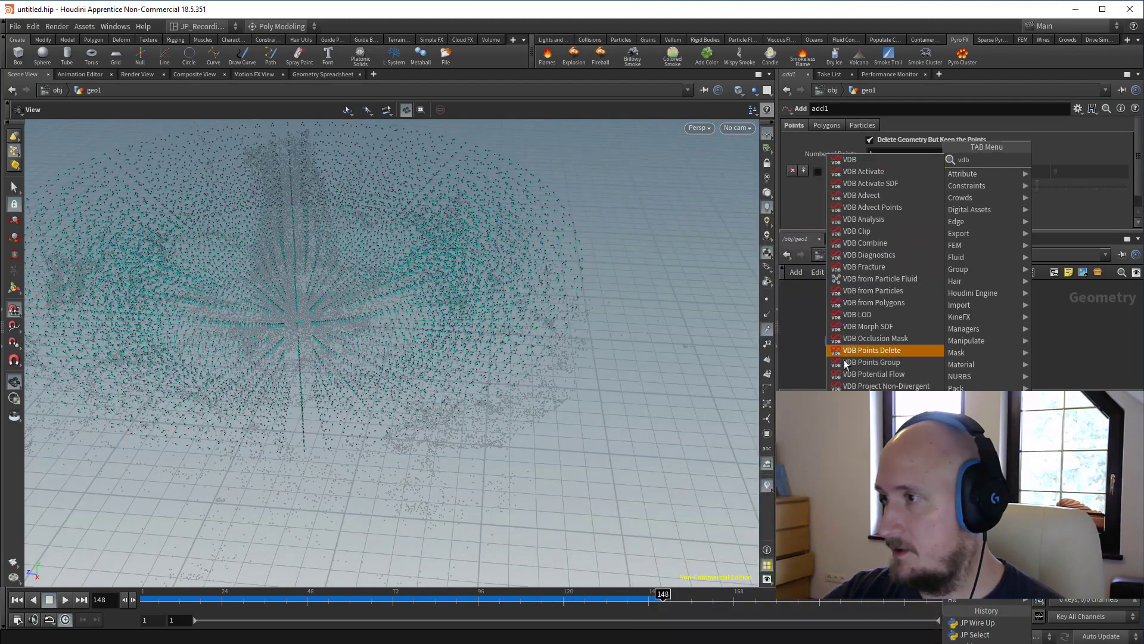
click(898, 307)
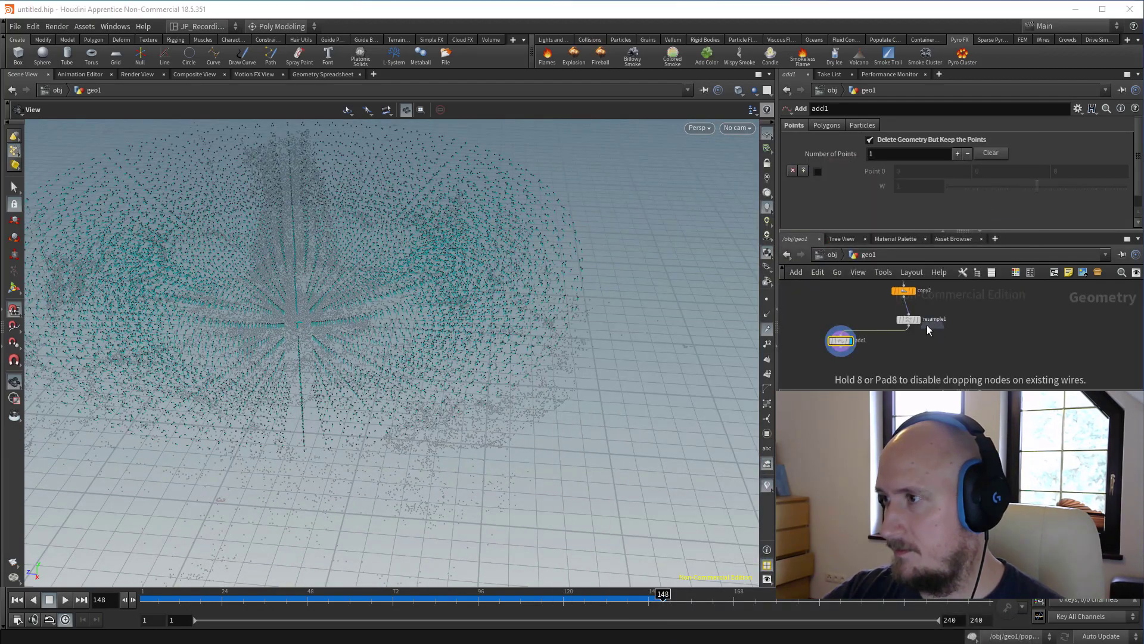
click(910, 351)
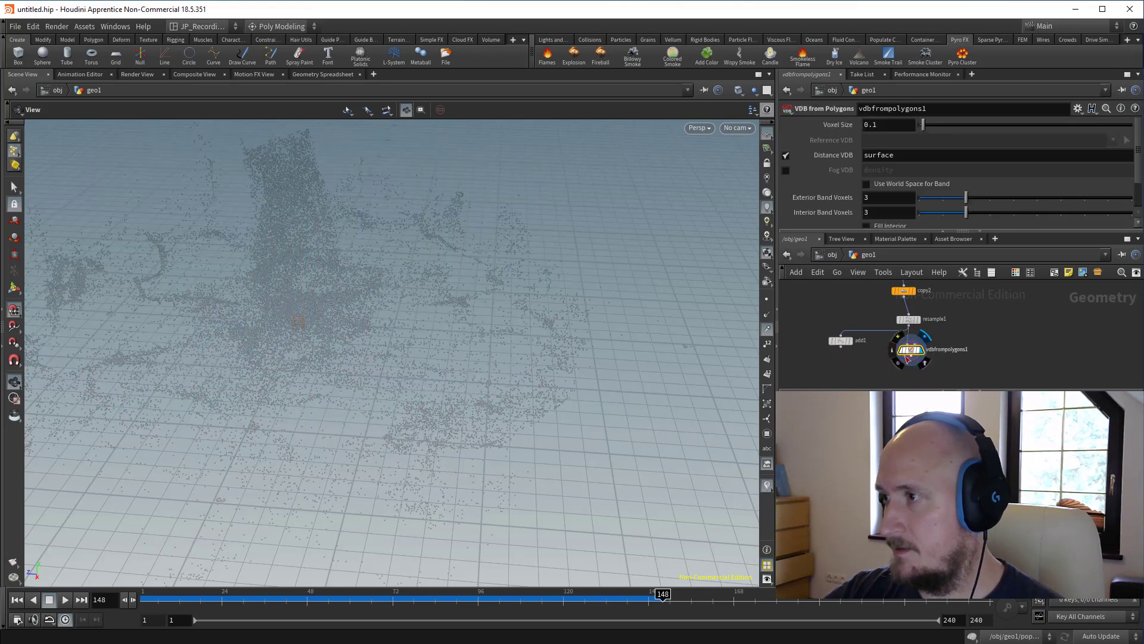
Switch vdbfrompolygons1 from a distance VDB to a fog VDB named density and inspect the output.
drag(785, 161, 792, 181)
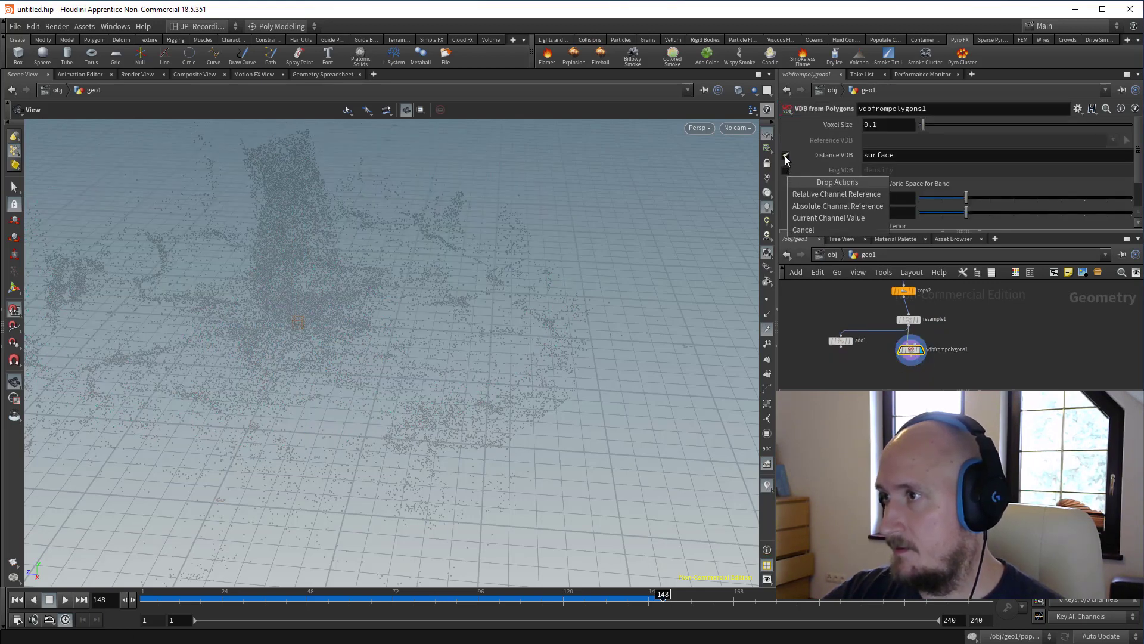
click(785, 156)
click(786, 171)
click(786, 155)
scroll(950, 164, down, 1)
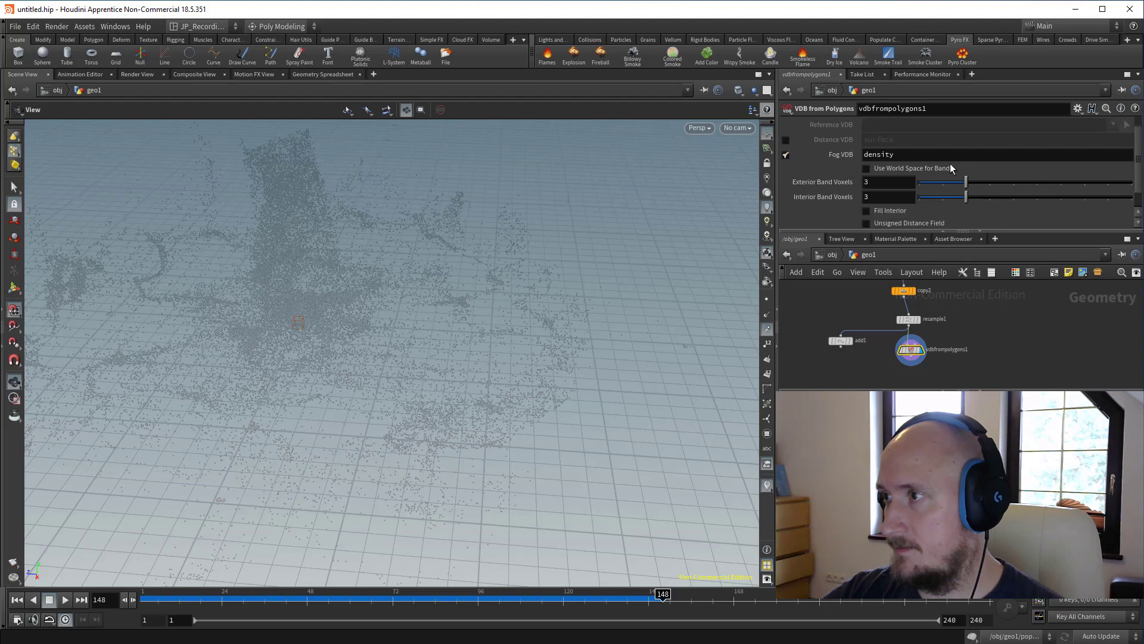
scroll(950, 169, down, 2)
drag(346, 351, 429, 343)
scroll(429, 342, up, 2)
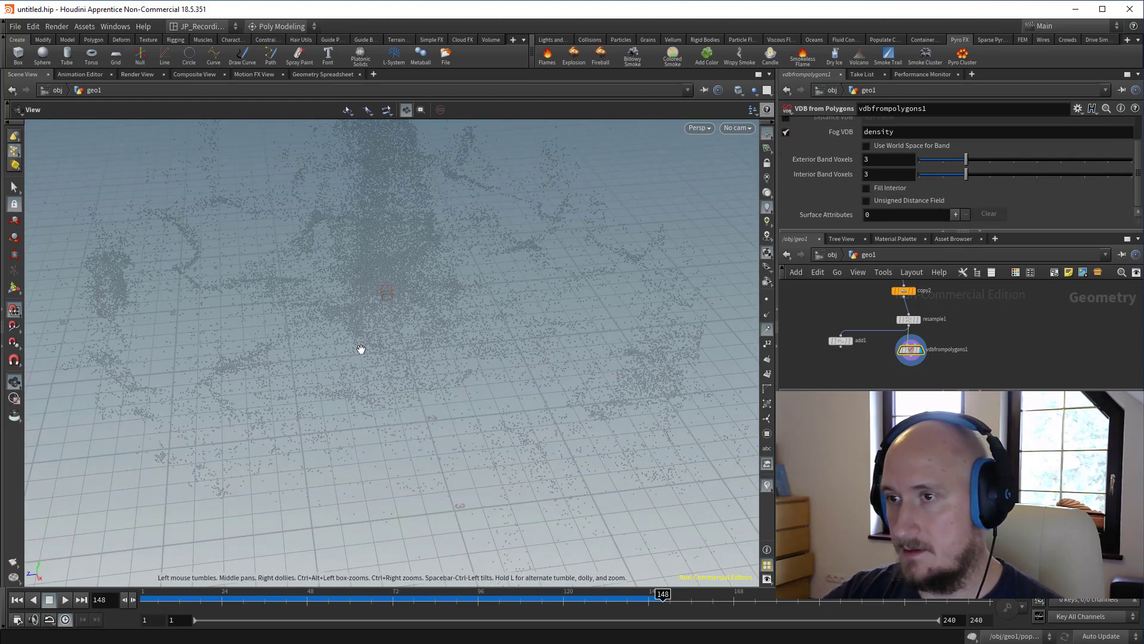
drag(361, 349, 398, 342)
Display resample1 again and delete the vdbfrompolygons1 node.
middle_drag(933, 338, 927, 339)
click(911, 320)
click(905, 350)
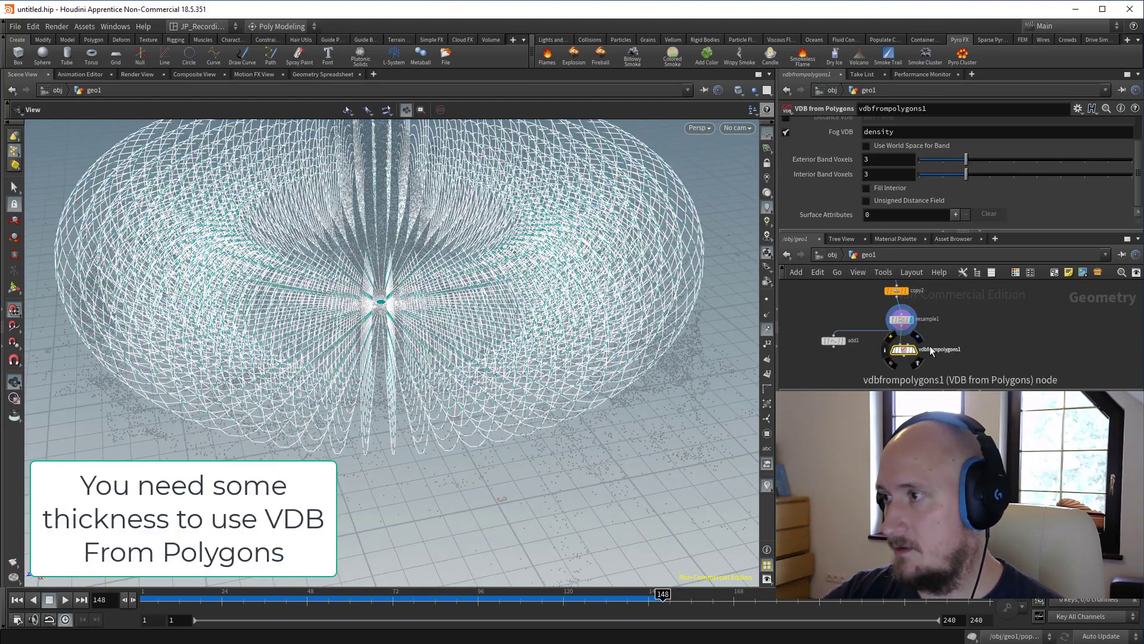
key(Delete)
Add a VDB from Particles node after resample1 and display it.
key(Tab)
text(vdb)
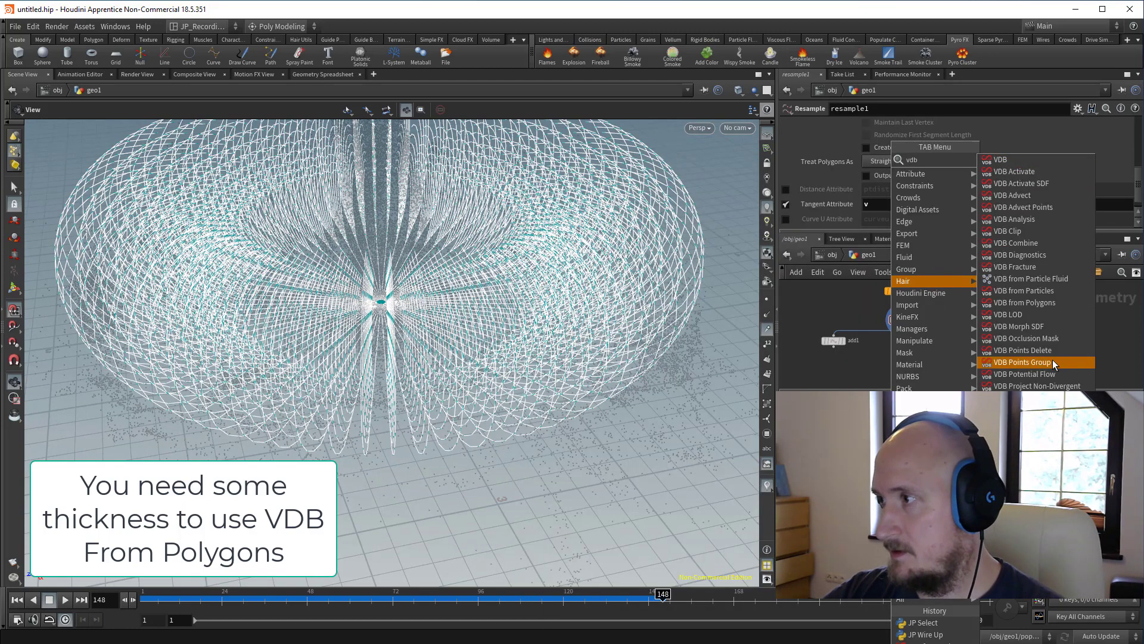
click(1024, 291)
click(897, 350)
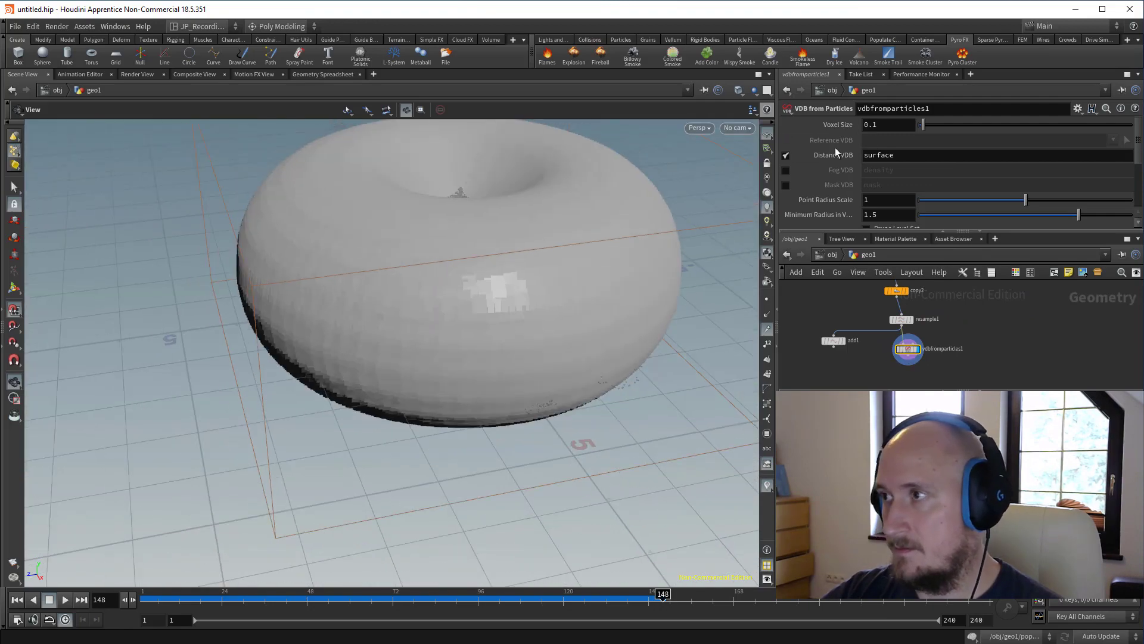
Set the voxel size of vdbfromparticles1 to 0.025 and its point radius scale to 0.28.
drag(1029, 205, 934, 200)
text(05)
key(Return)
double_click(882, 125)
text(0.025)
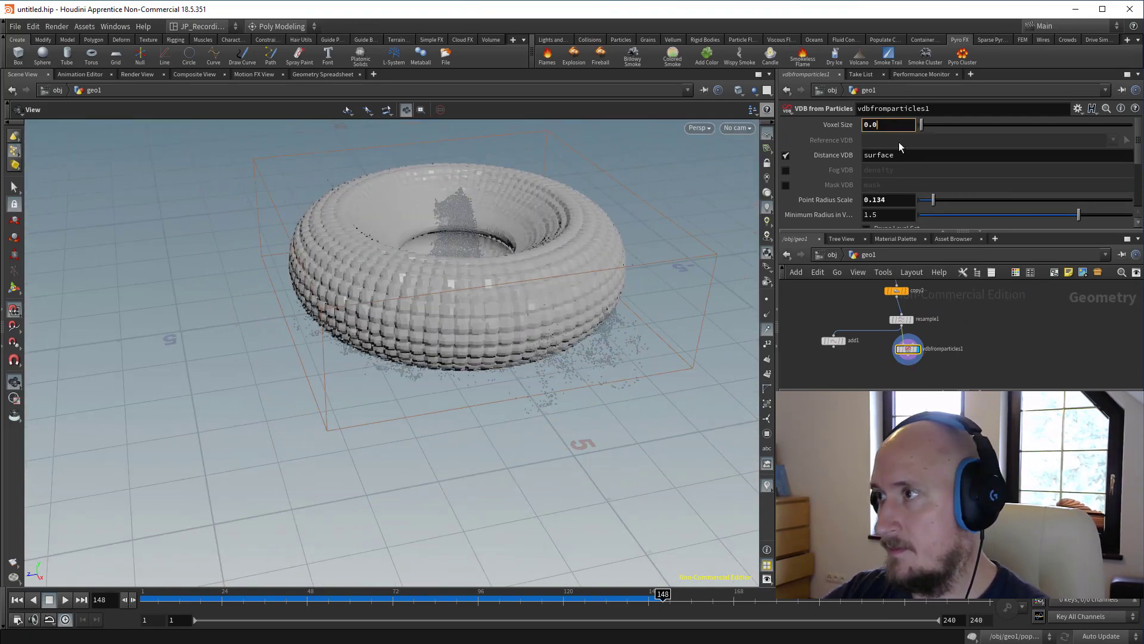
key(Return)
drag(485, 281, 506, 301)
drag(933, 200, 951, 201)
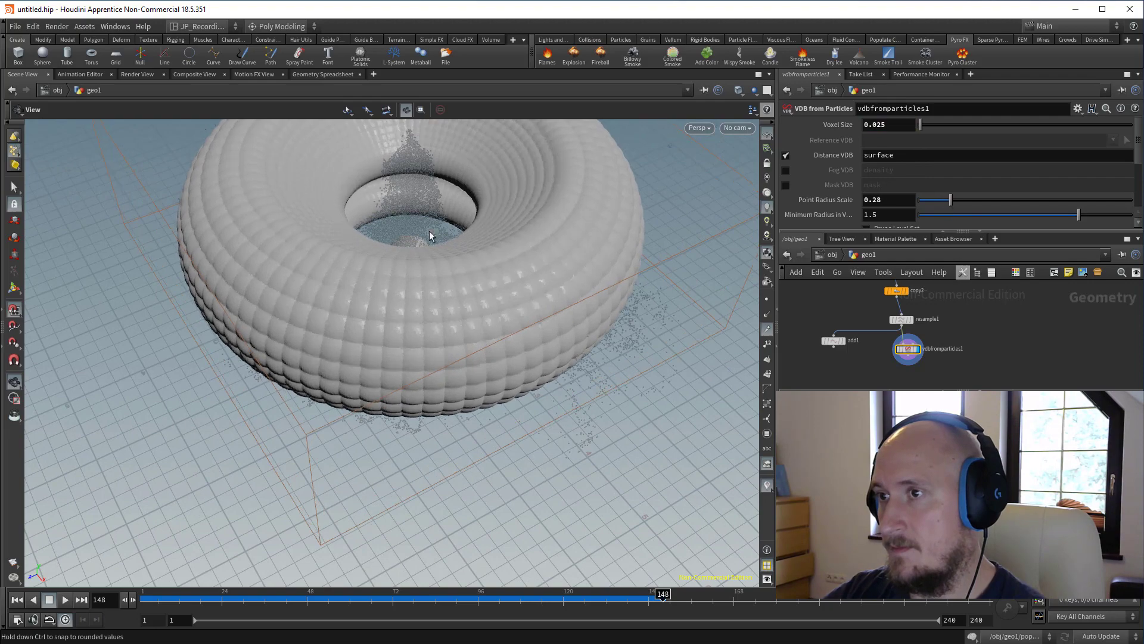
Switch the output of vdbfromparticles1 from a distance VDB to a fog VDB.
drag(429, 231, 452, 285)
click(785, 155)
click(785, 170)
scroll(900, 190, down, 5)
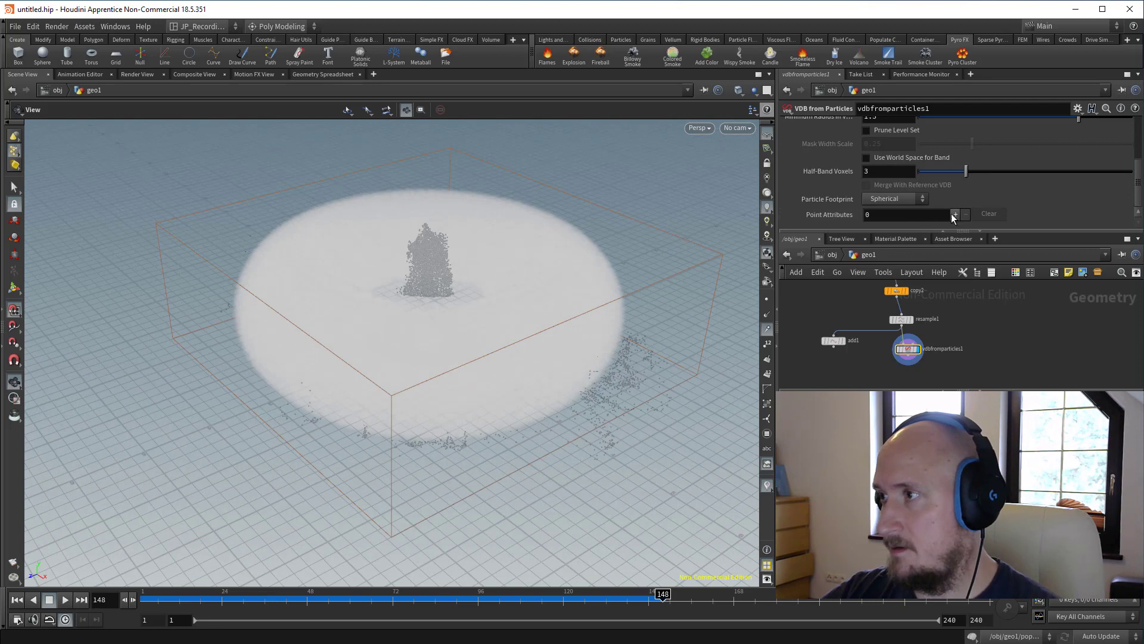
Add point attribute v to vdbfromparticles1 as a VDB named vel with the vector type Displacement/Velocity/Acceleration.
click(956, 214)
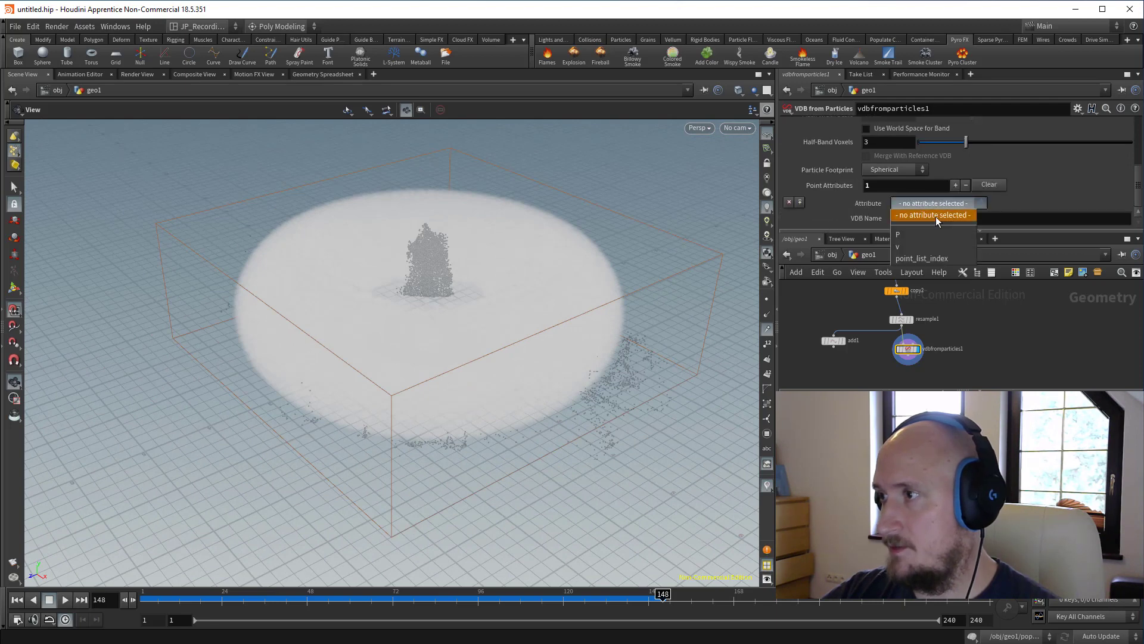
click(917, 246)
click(939, 219)
text(ve)
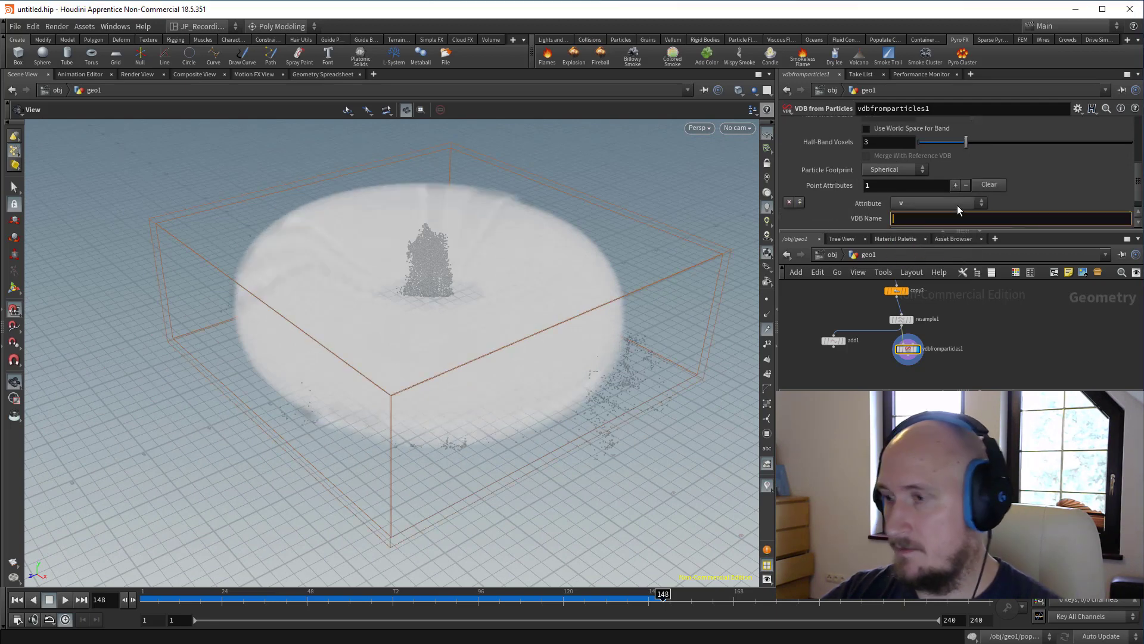
text(l)
key(Return)
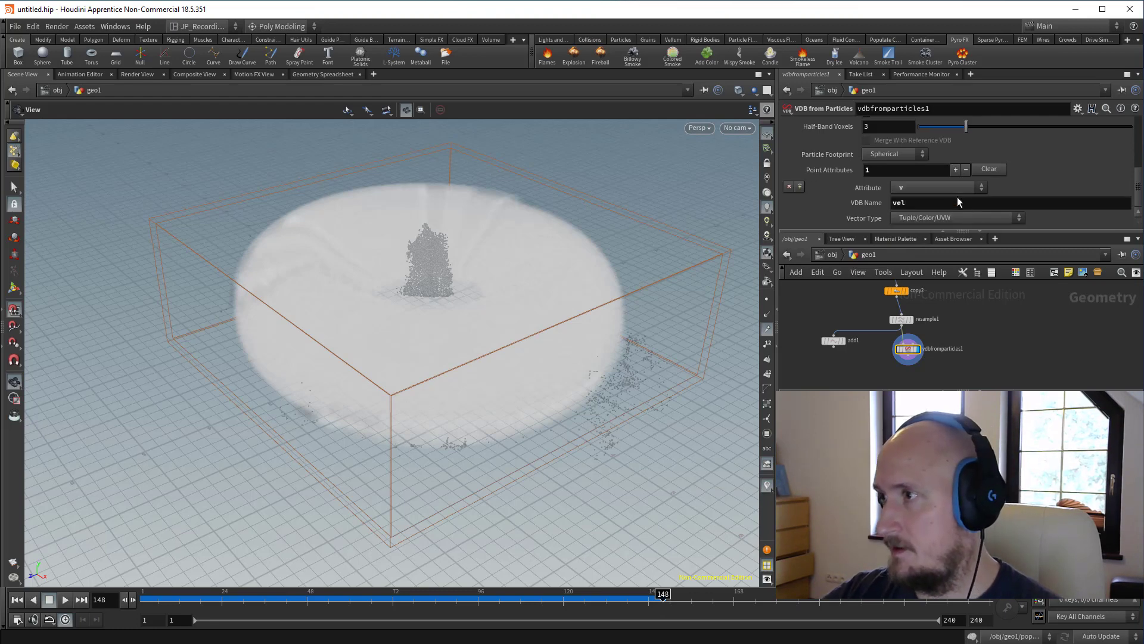
click(949, 221)
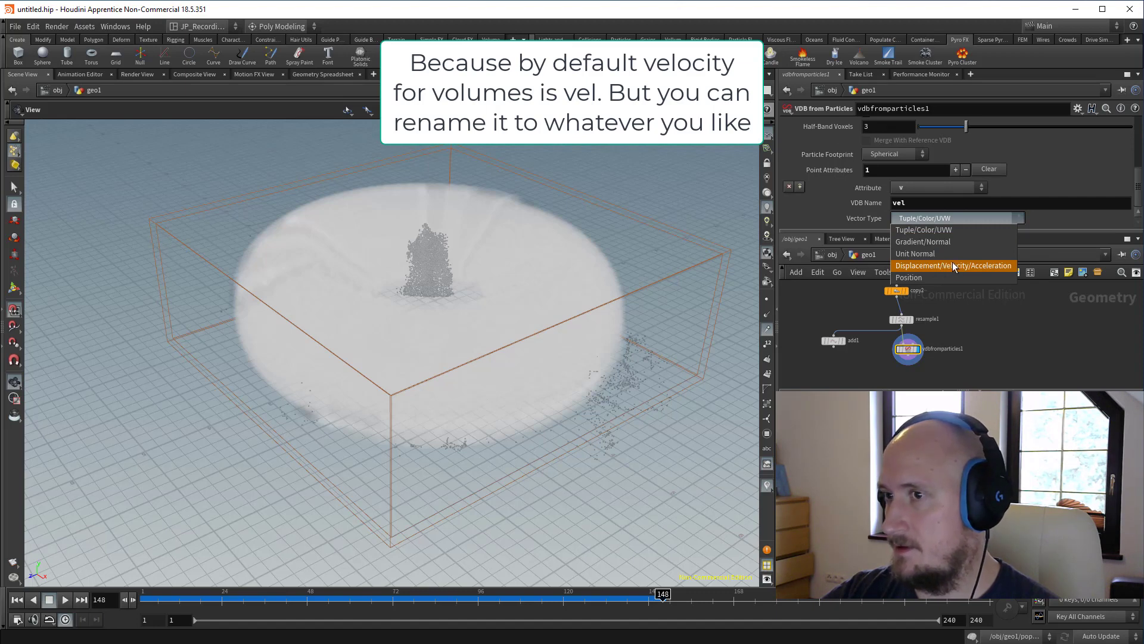
click(953, 267)
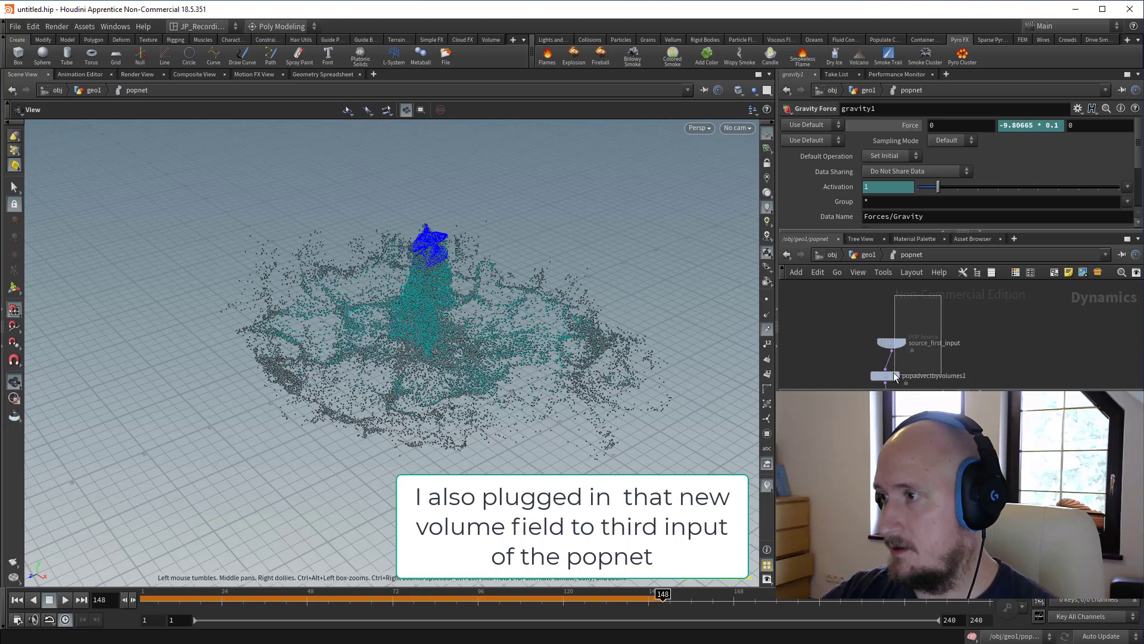
Duplicate popadvectbyvolumes1, insert the copy directly below it in the chain, and set the copy's velocity source to Third Context Geometry.
click(894, 375)
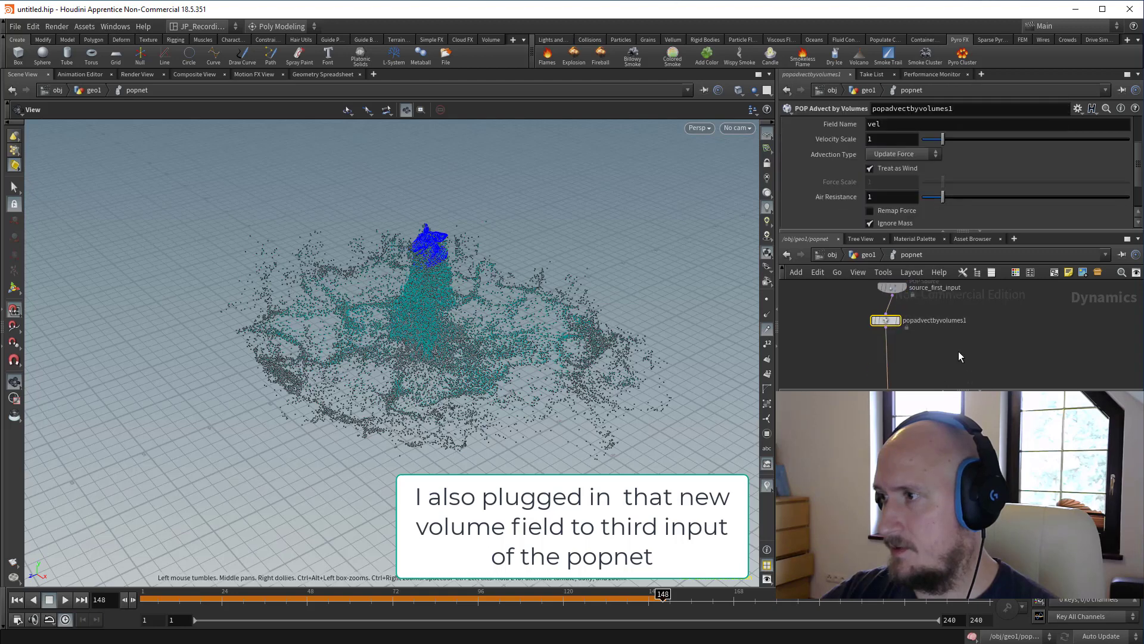
key(ctrl+v)
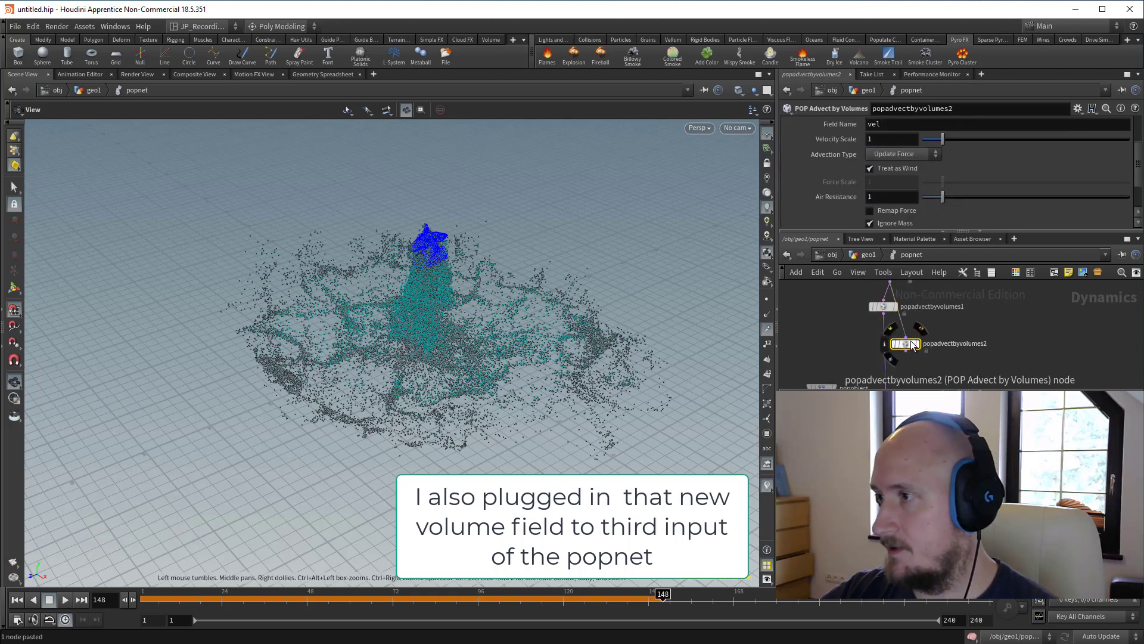
drag(913, 341, 892, 368)
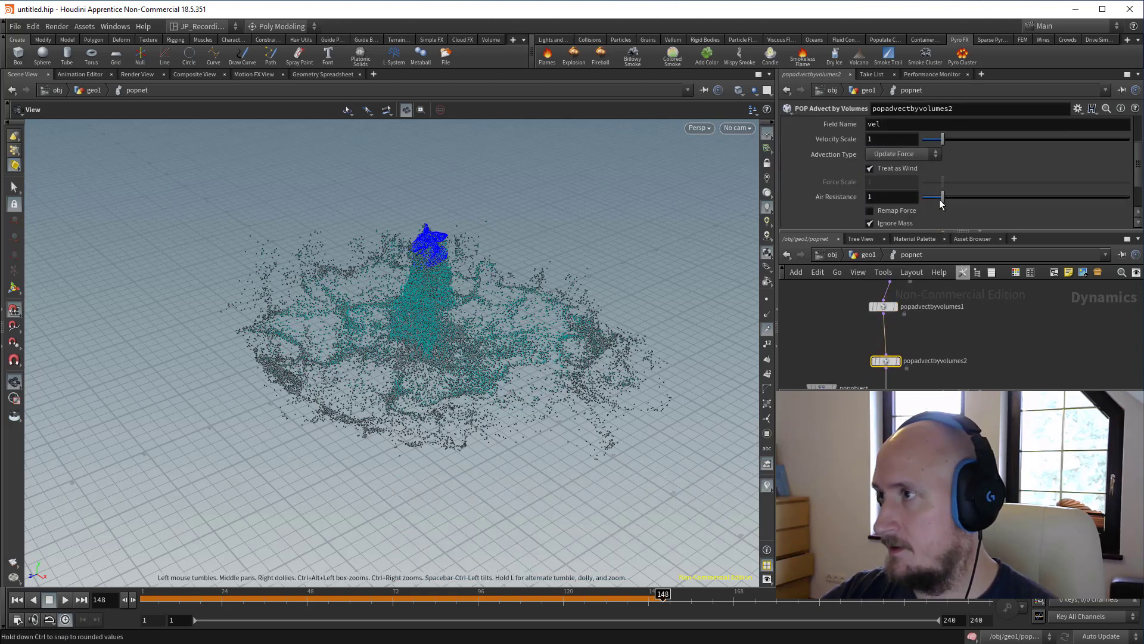
scroll(939, 199, up, 2)
click(918, 125)
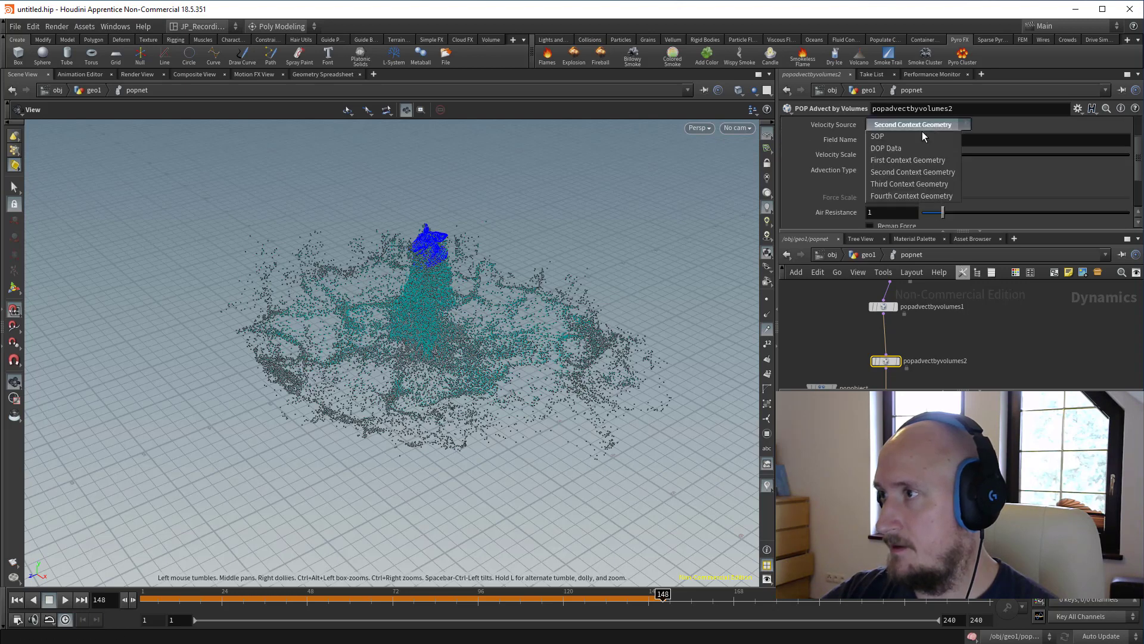
click(911, 184)
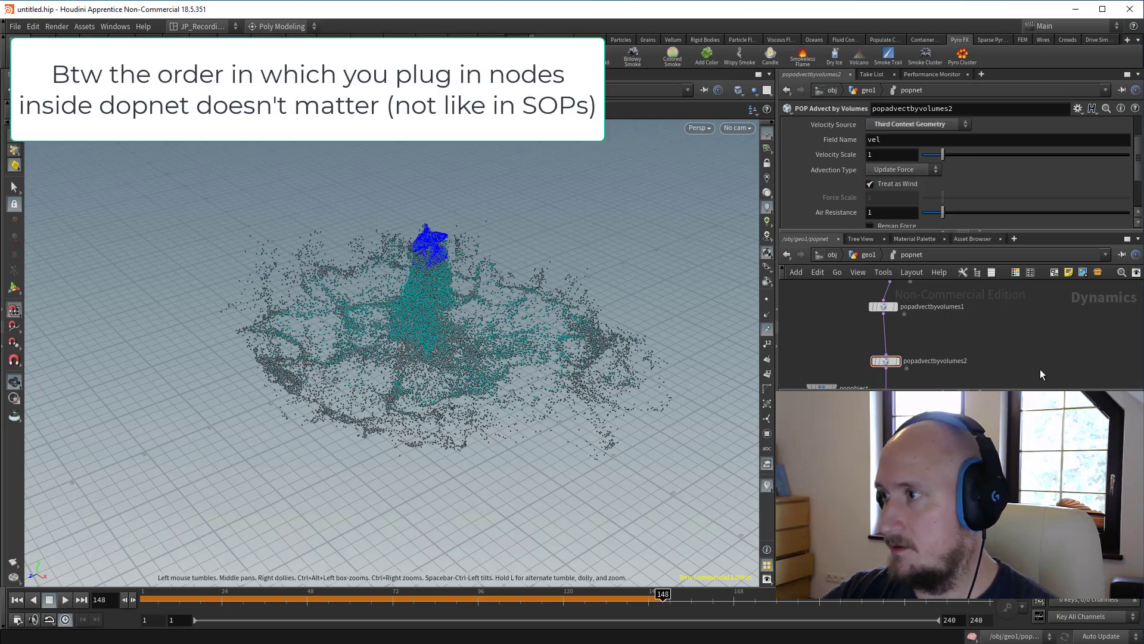
Play the particle simulation from the first frame to the end of the range and examine the particle motion around the pig head.
click(18, 601)
drag(412, 306, 671, 303)
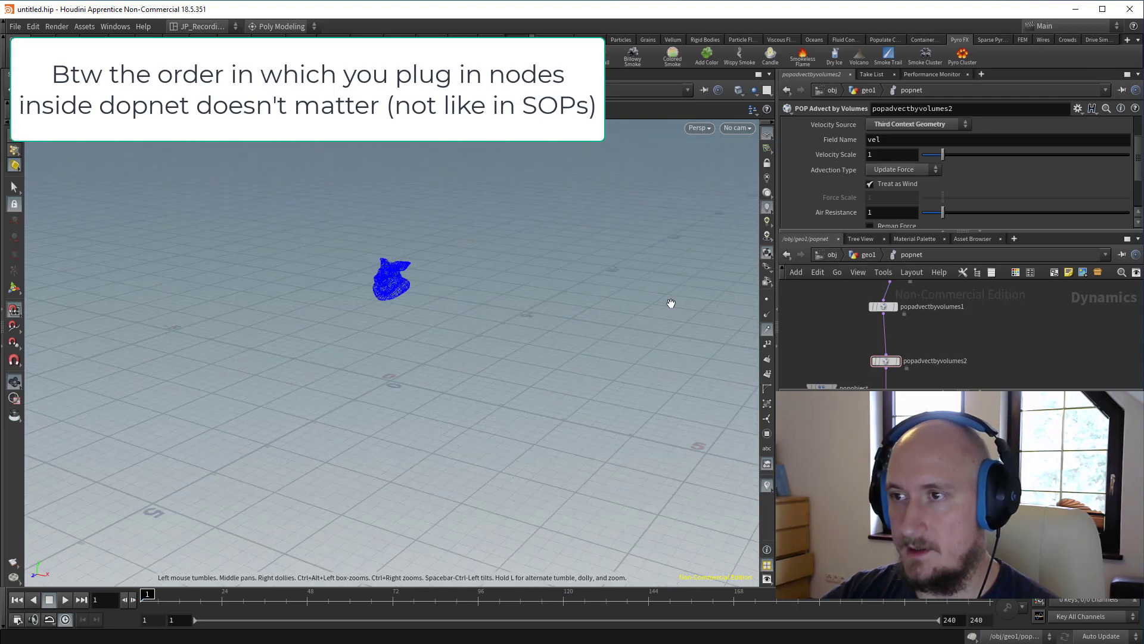
drag(465, 334, 212, 429)
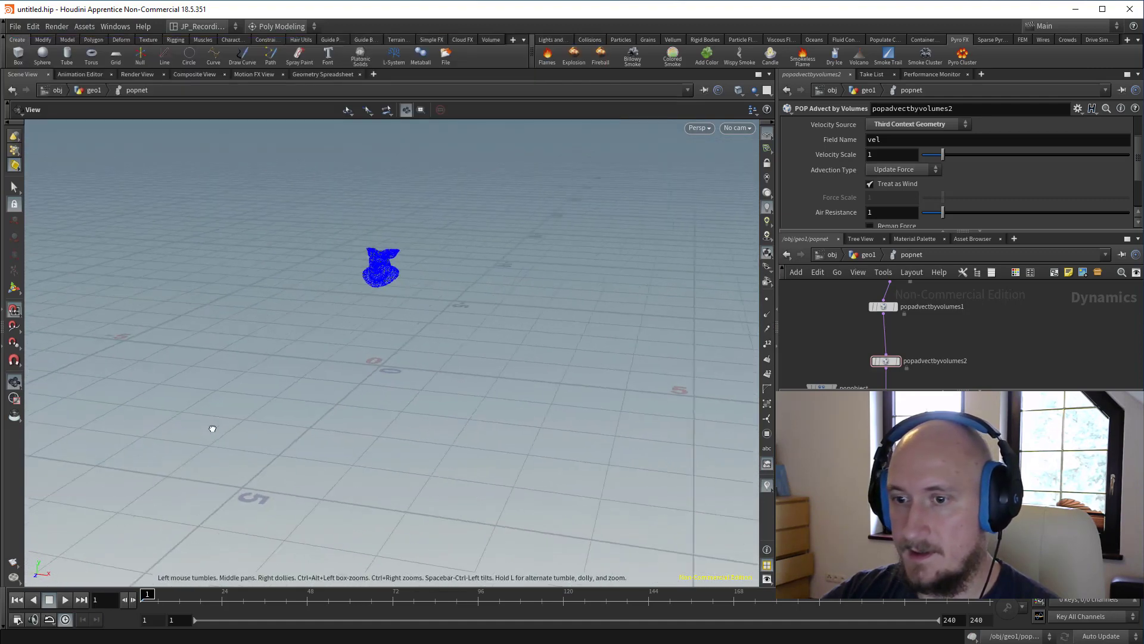
click(65, 600)
drag(593, 338, 407, 313)
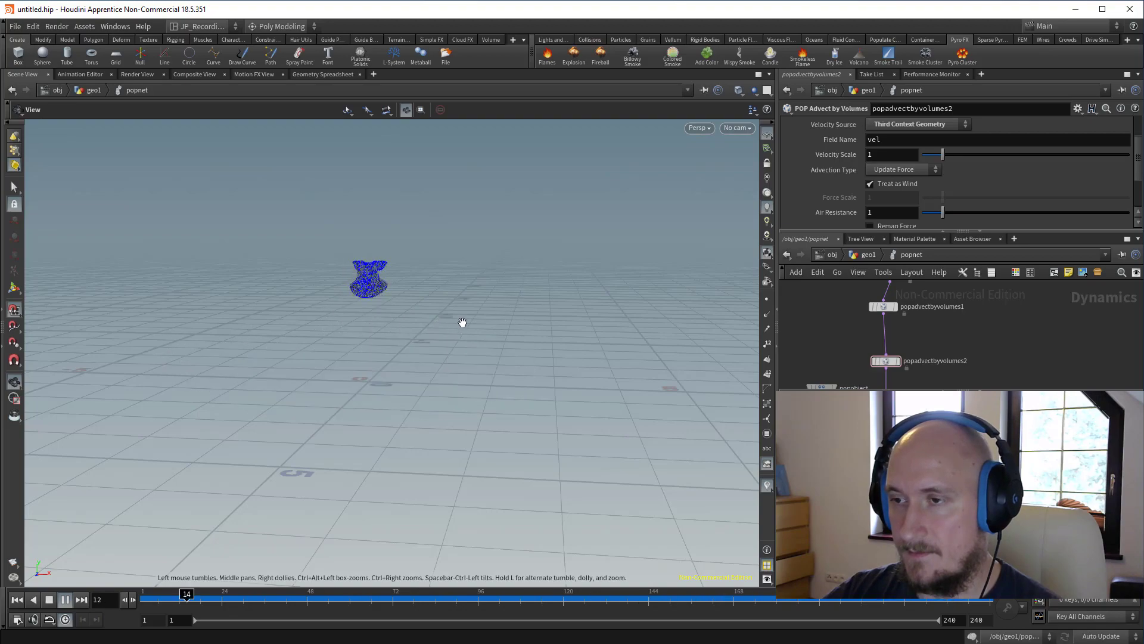
drag(286, 599, 991, 599)
right_drag(414, 384, 513, 376)
drag(512, 377, 636, 580)
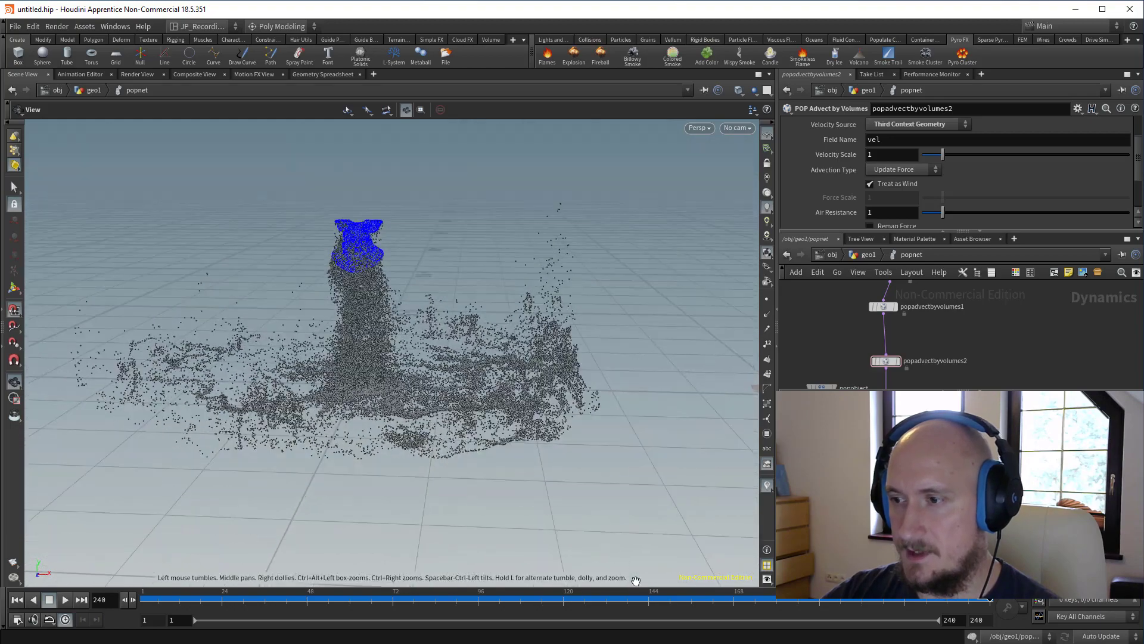
Set the advection type of popadvectbyvolumes2 to Update Position and replay the simulation from the first frame.
key(ctrl+Up)
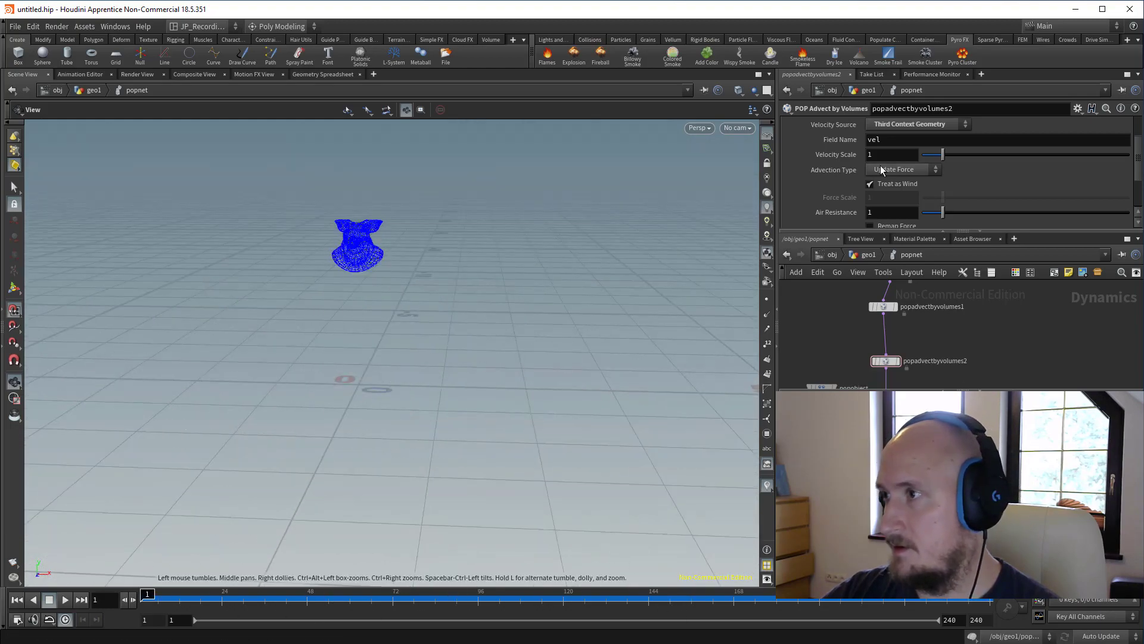
click(880, 170)
click(897, 205)
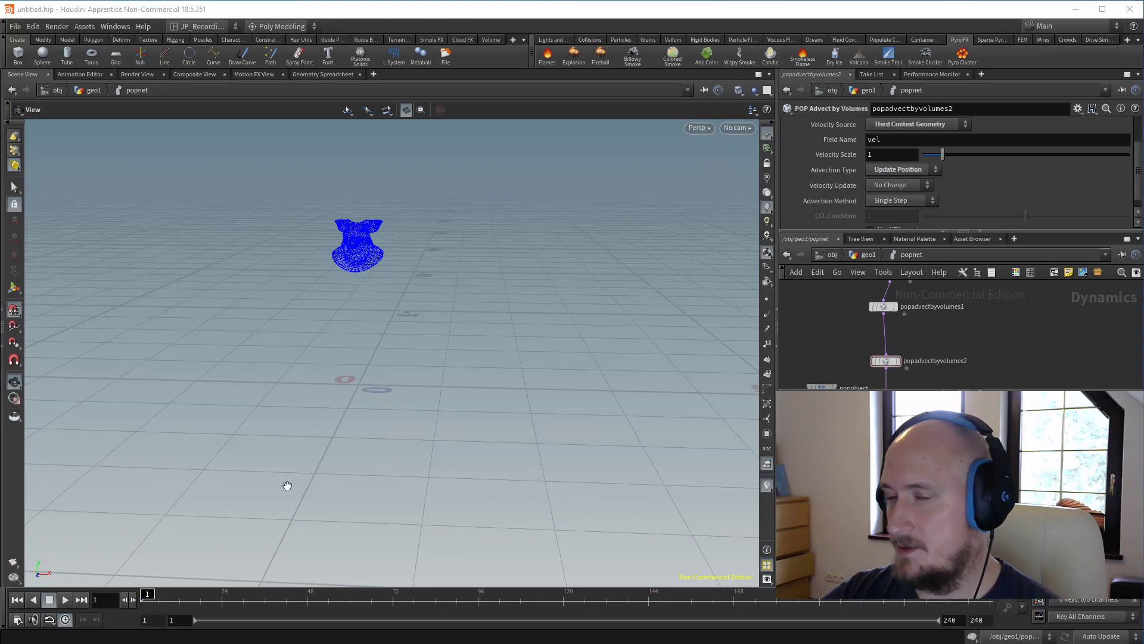
key(Up)
drag(499, 391, 497, 358)
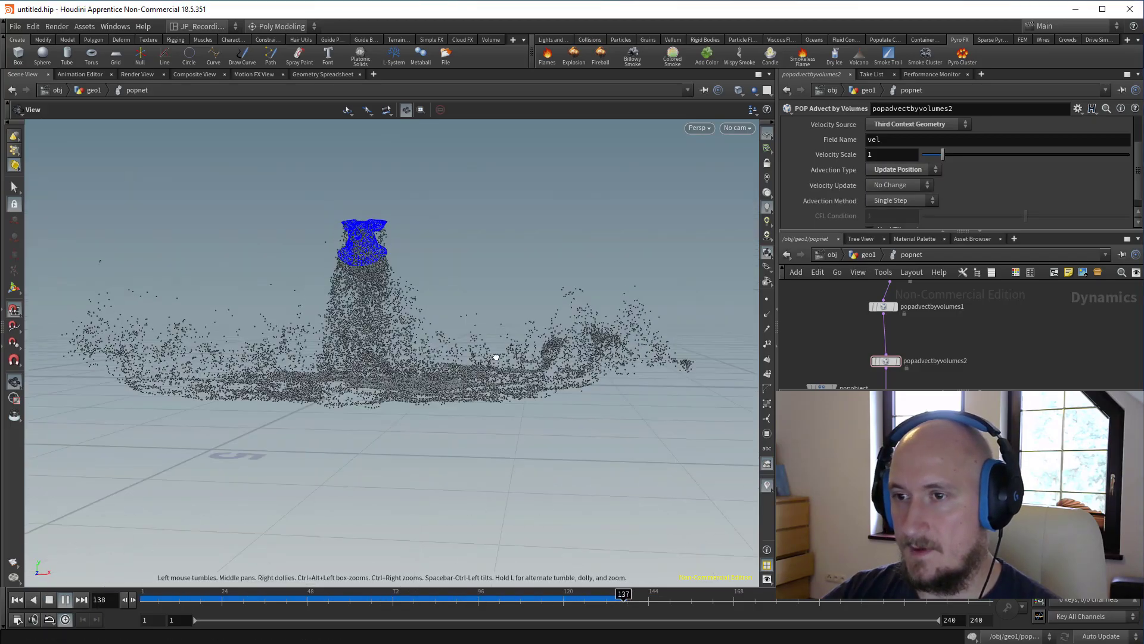
right_drag(497, 357, 457, 342)
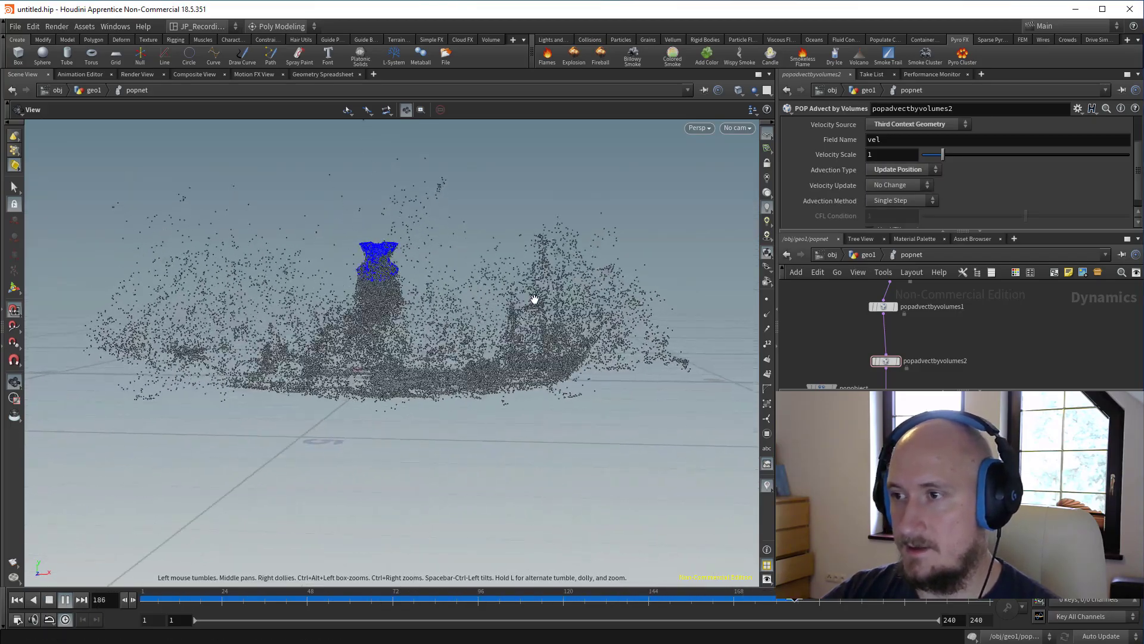
drag(534, 300, 442, 286)
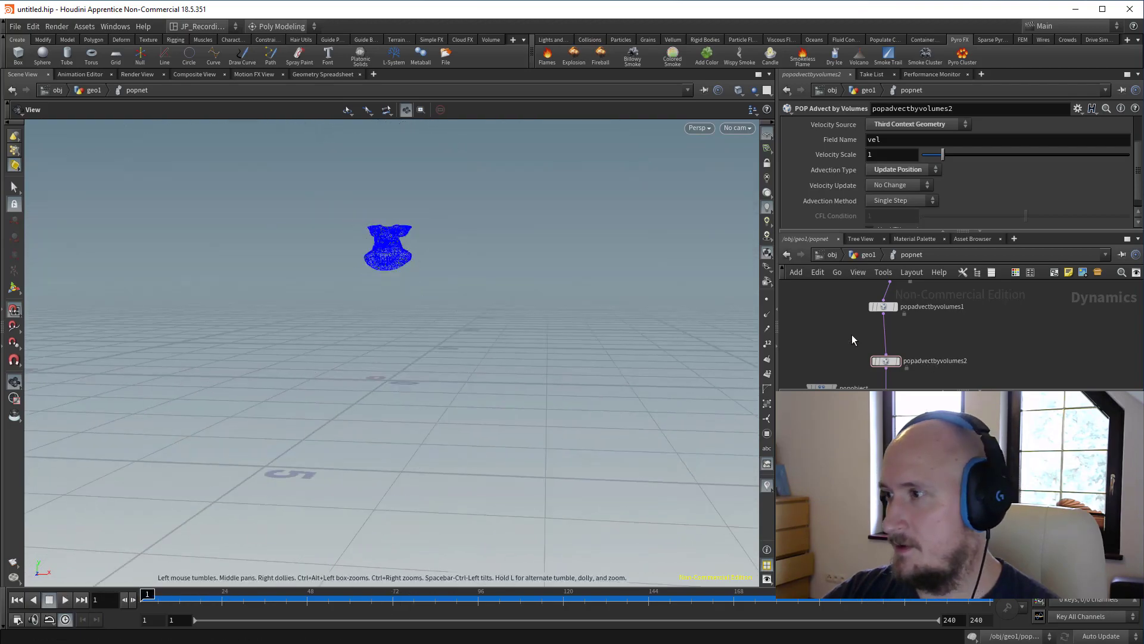
Set the advection type of popadvectbyvolumes1 to Update Position as well and replay the simulation.
click(883, 306)
click(901, 128)
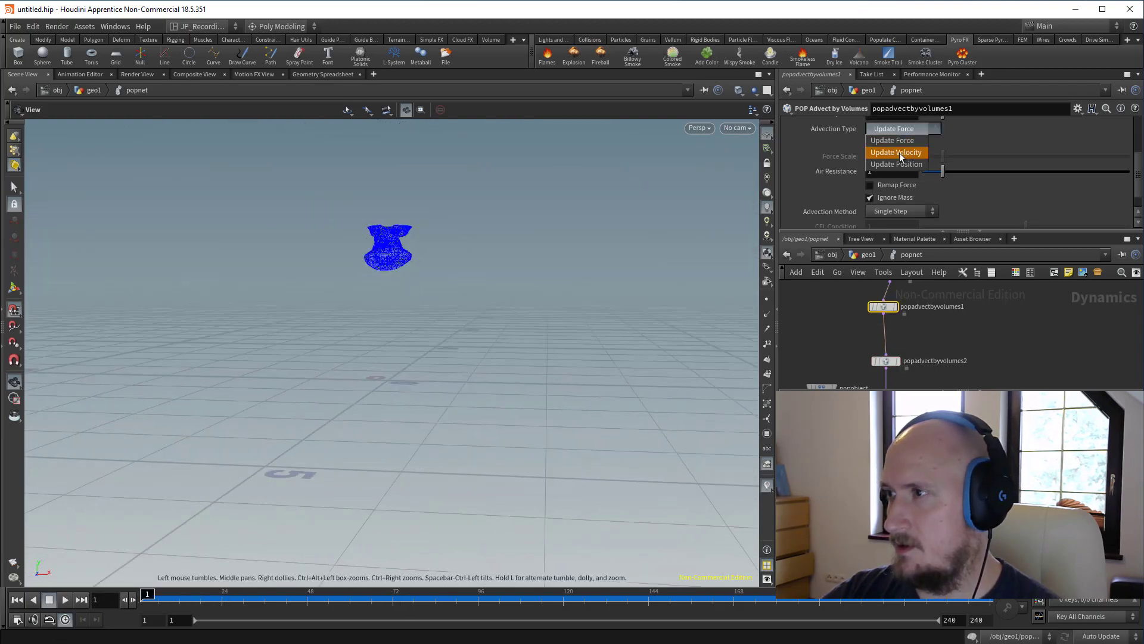
click(897, 161)
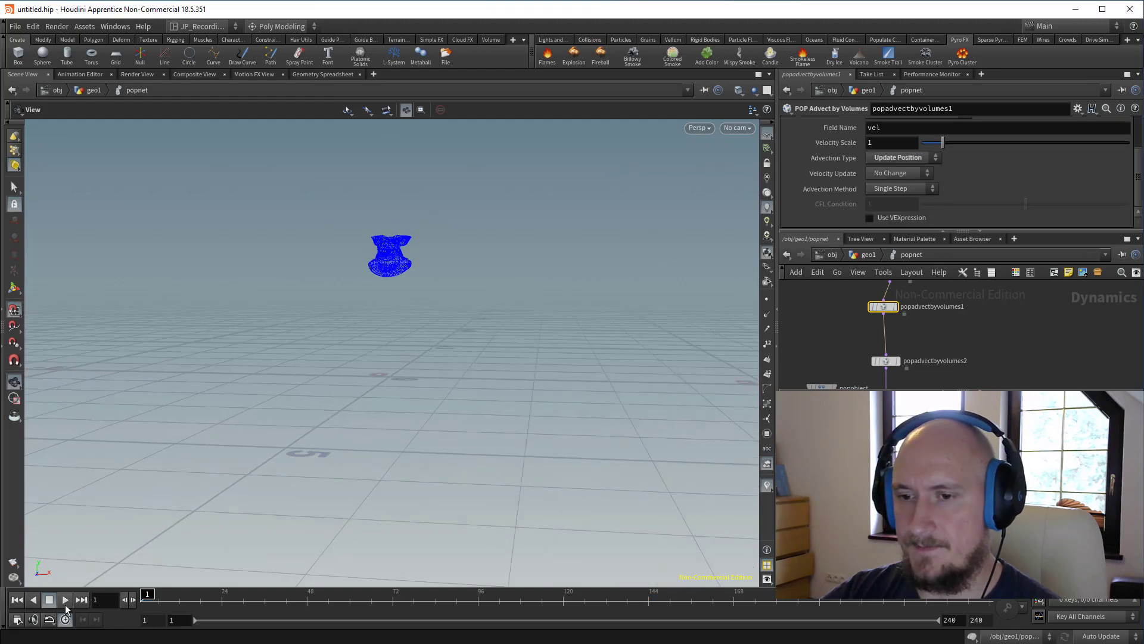
click(65, 601)
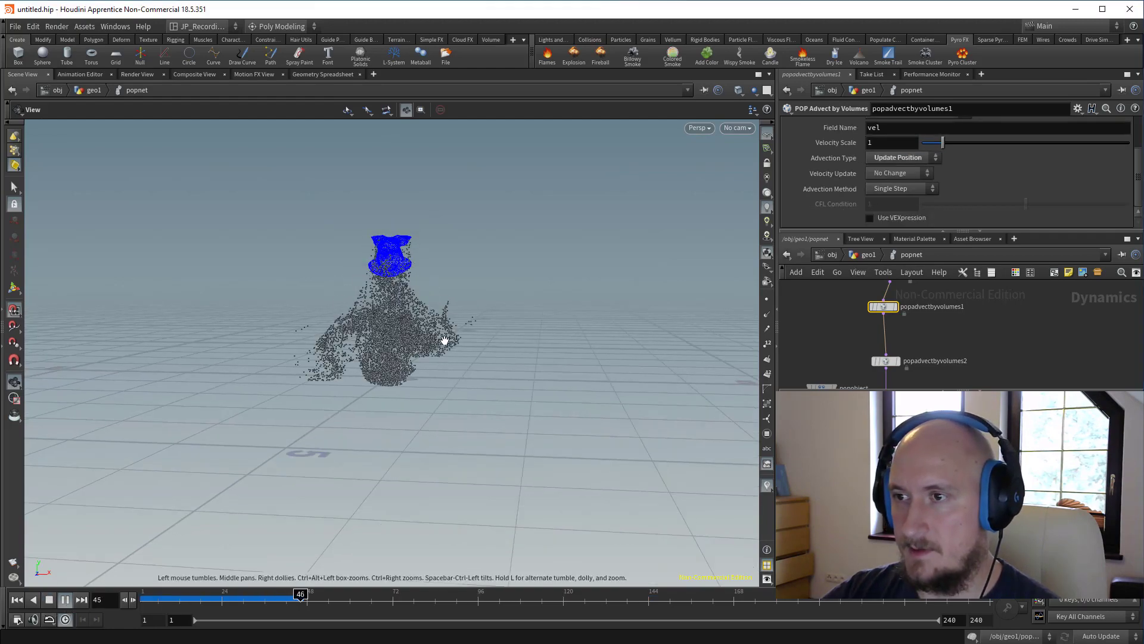
drag(369, 326, 485, 334)
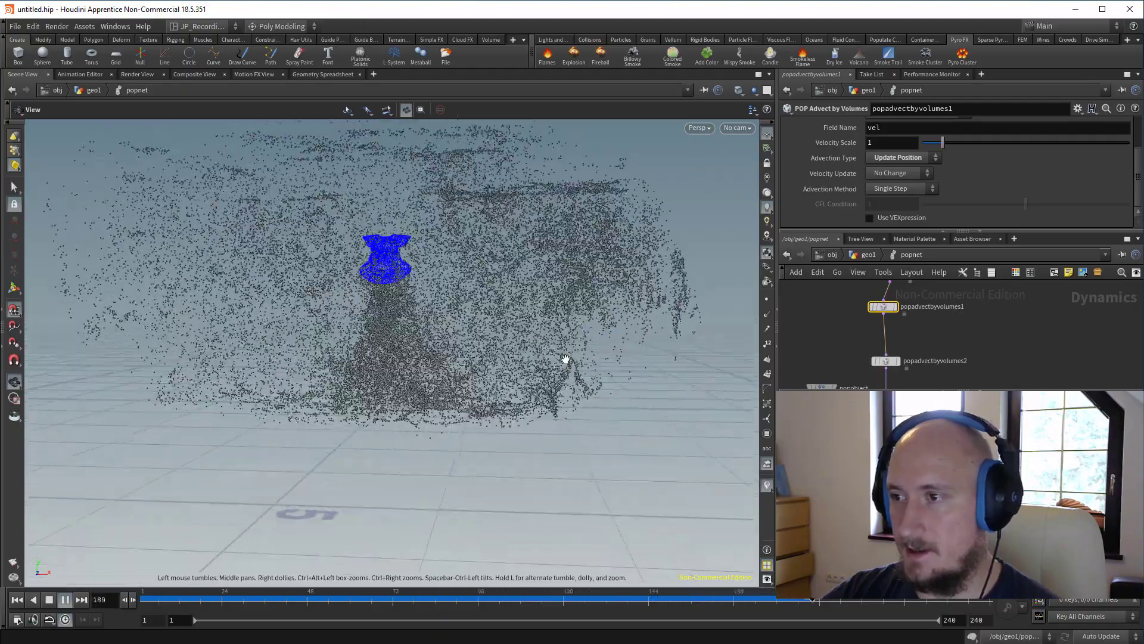
mouse_move(486, 374)
mouse_down()
mouse_move(509, 363)
mouse_move(480, 362)
mouse_move(498, 350)
mouse_move(495, 379)
mouse_up()
Open the birth settings of the source_first_input POP Source node.
scroll(922, 334, down, 1)
middle_drag(990, 286, 942, 333)
click(845, 333)
scroll(919, 173, down, 1)
scroll(912, 170, down, 3)
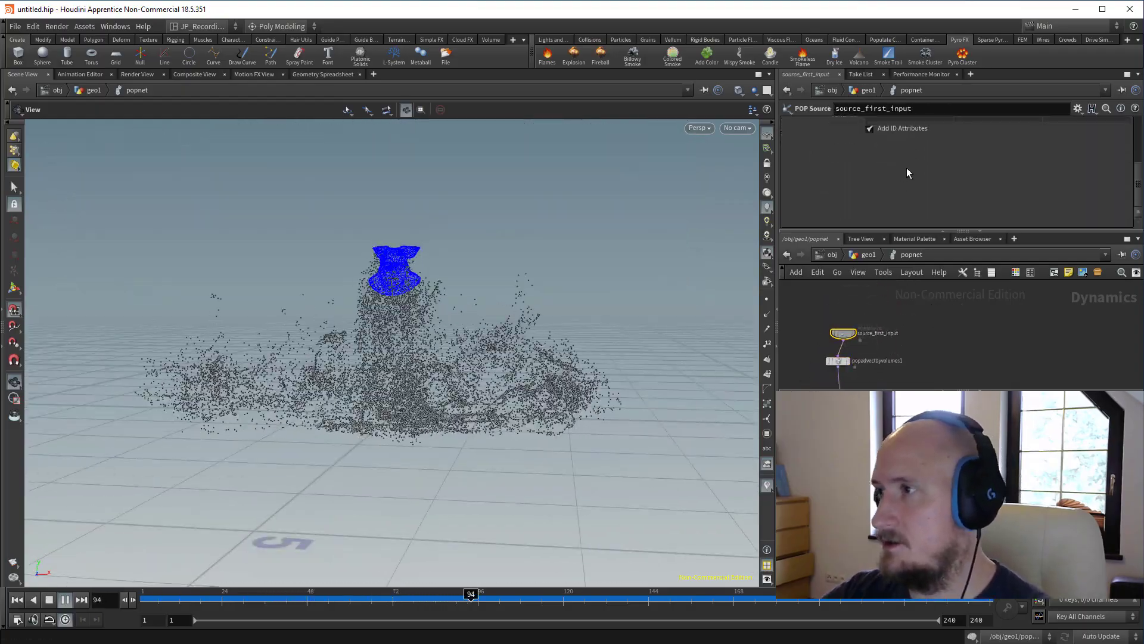
scroll(832, 141, up, 3)
click(824, 133)
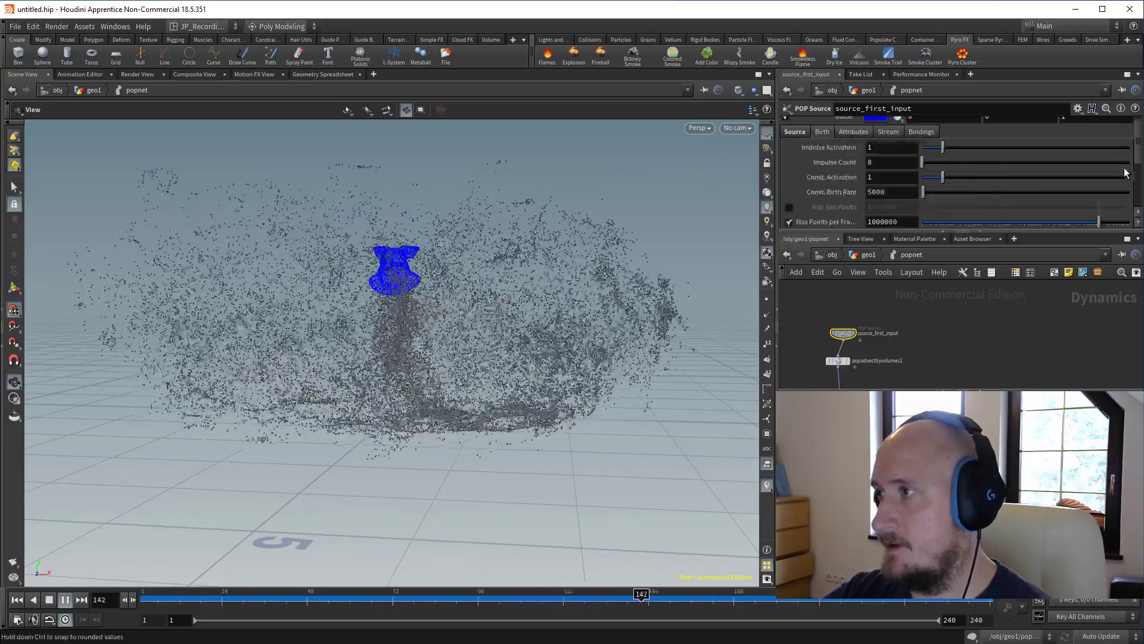
Set the particles' life expectancy to 4 on source_first_input and replay the simulation from the first frame.
drag(707, 603, 309, 619)
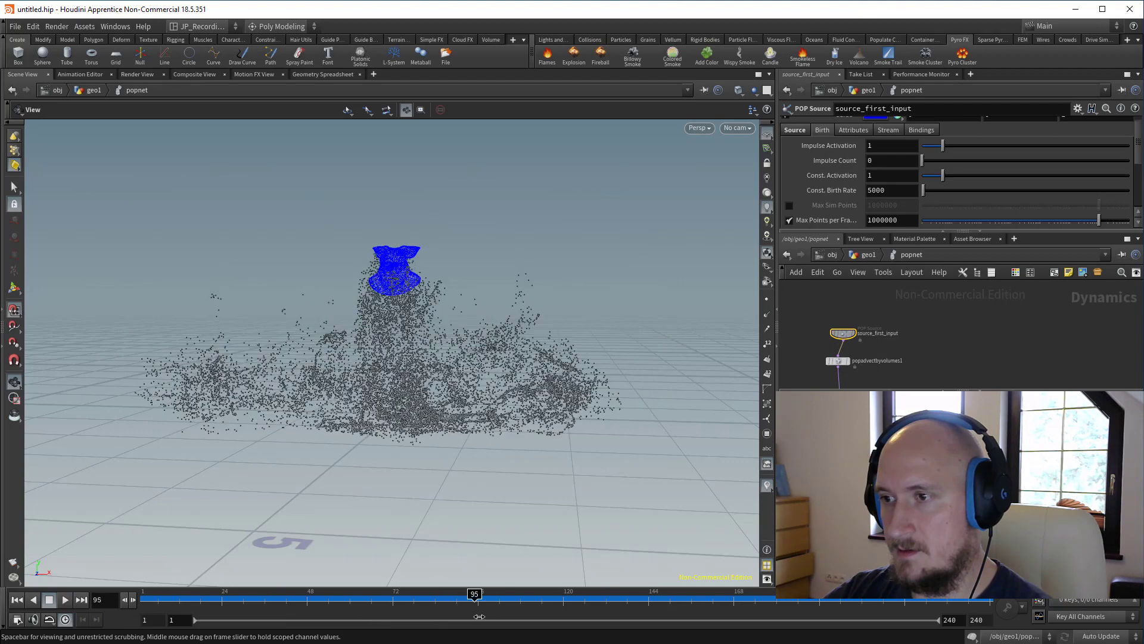
drag(444, 621, 396, 620)
scroll(918, 179, down, 3)
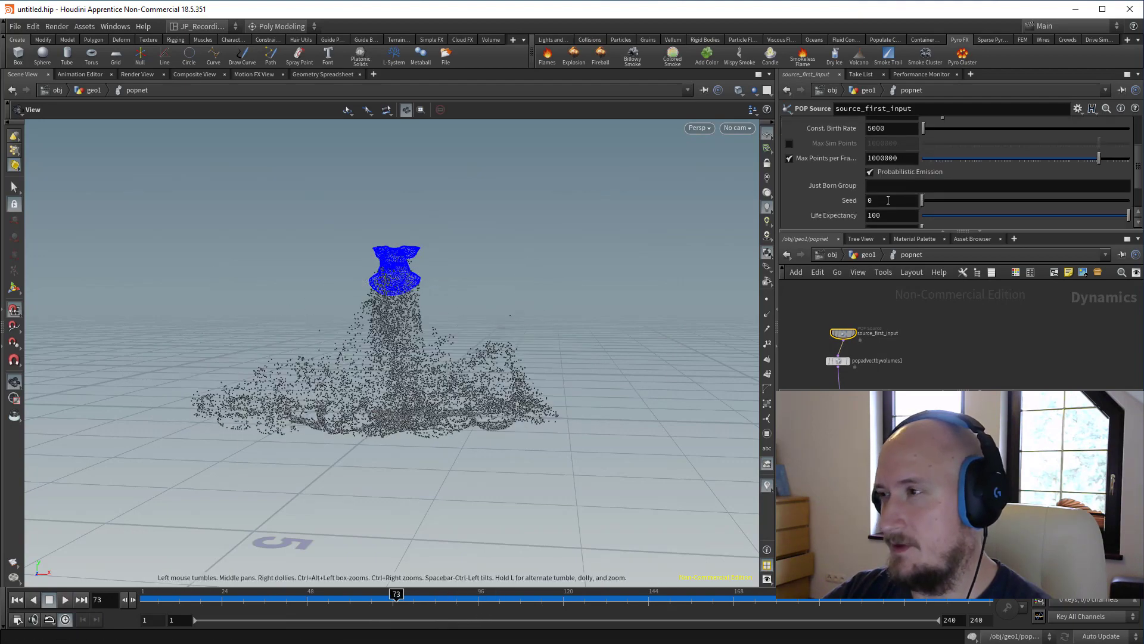
scroll(894, 193, down, 1)
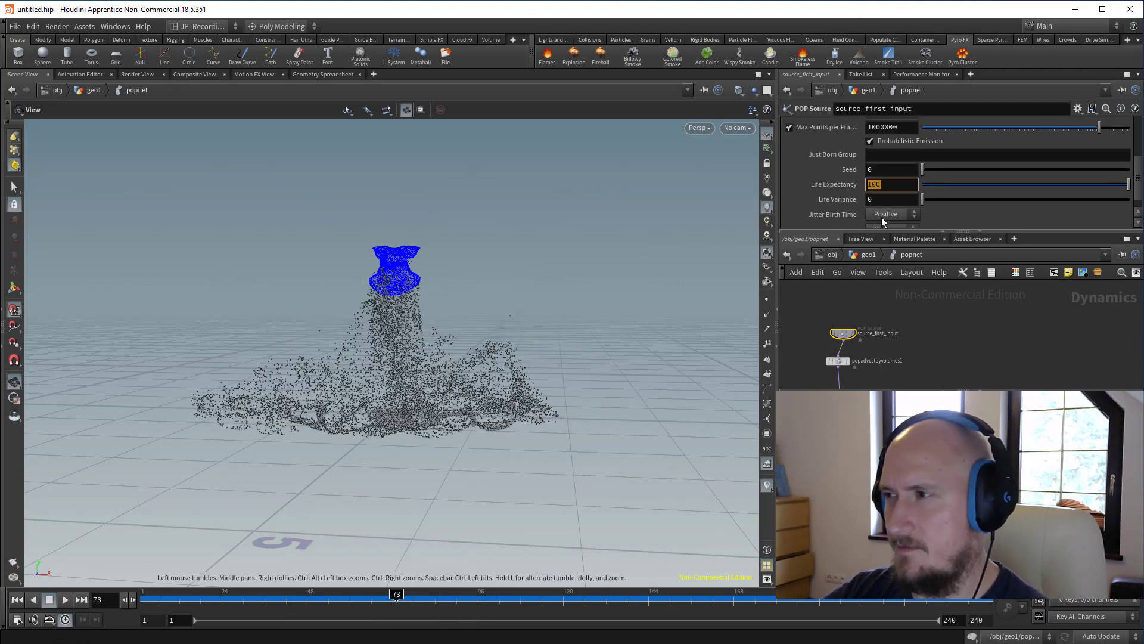
key(Return)
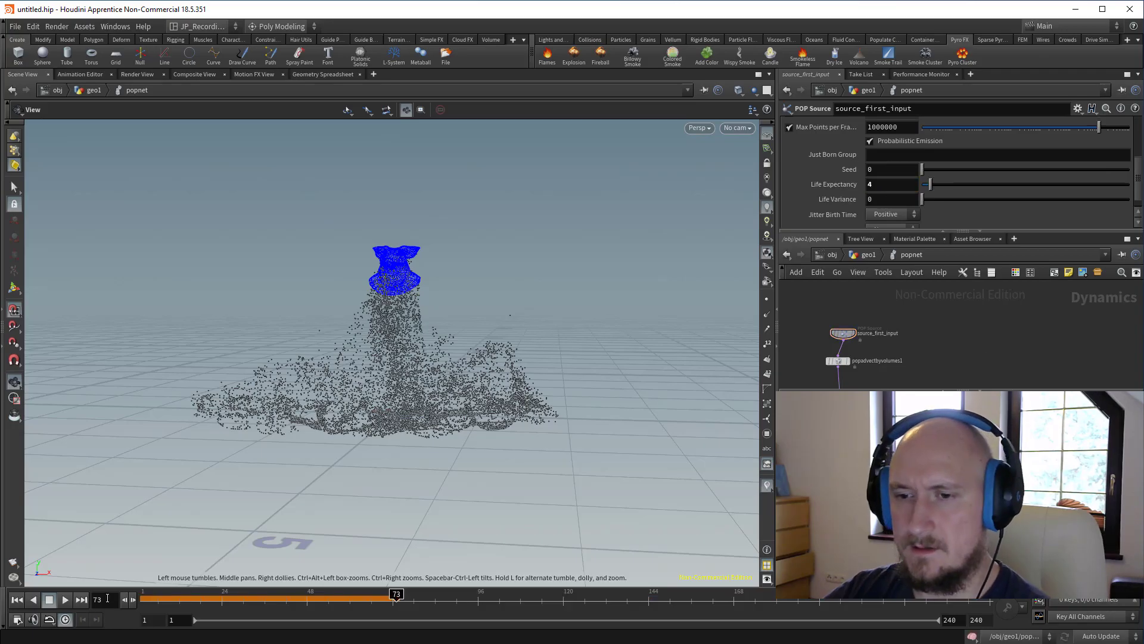
click(17, 600)
click(66, 600)
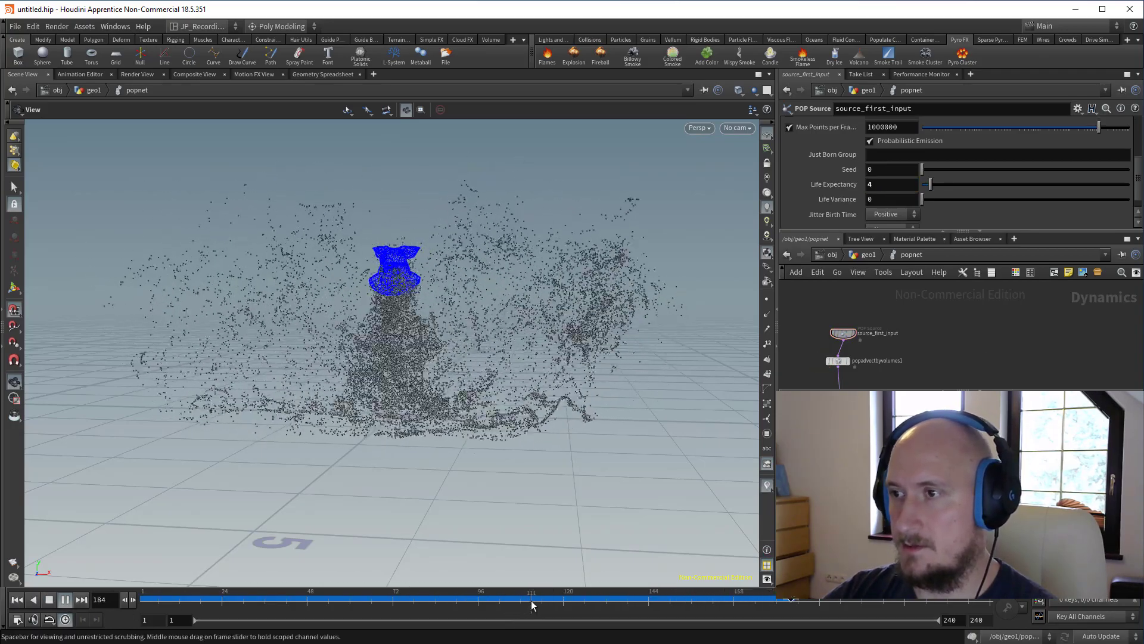
drag(531, 600, 254, 600)
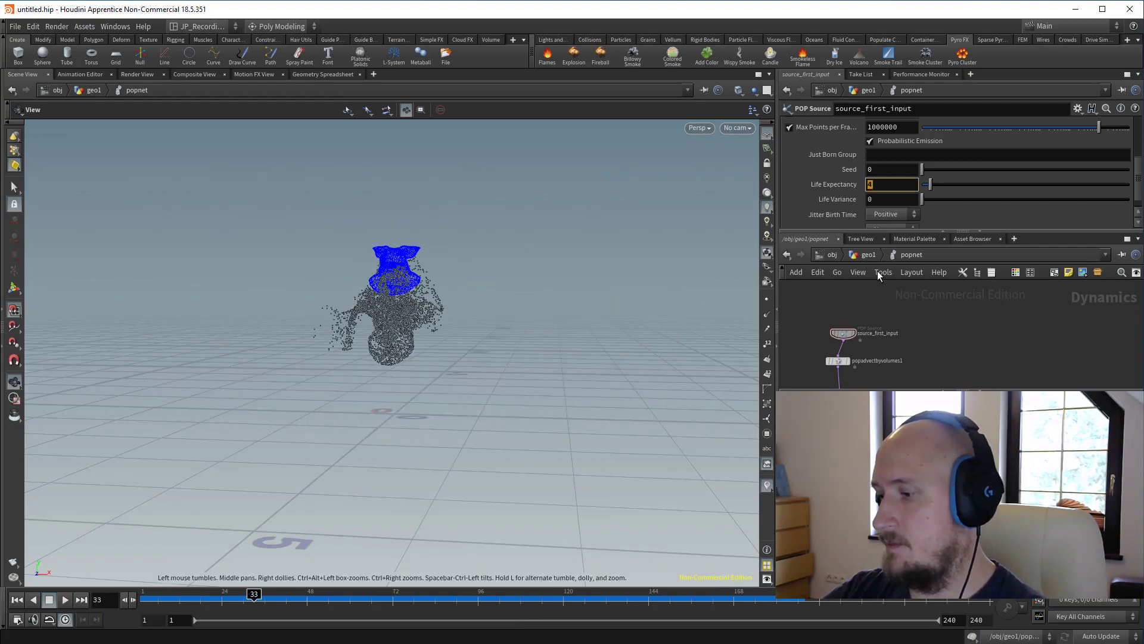
Try a life expectancy of 3 on source_first_input and replay the simulation.
click(65, 600)
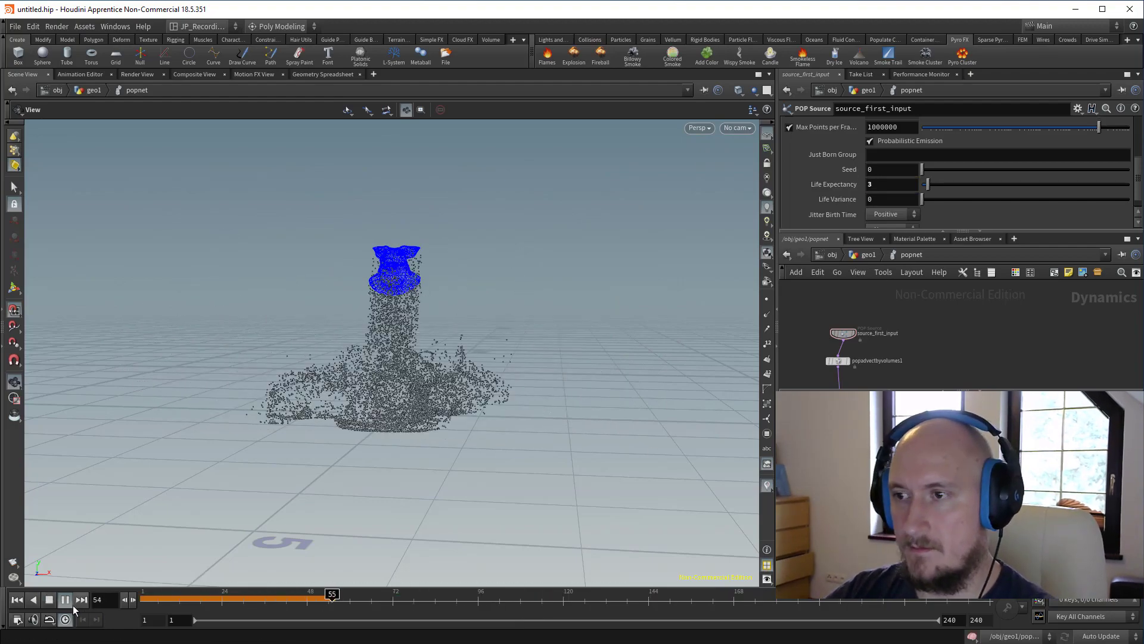
drag(226, 599, 144, 602)
click(68, 601)
Set the life expectancy of source_first_input to 2.5 and its life variance to 0.5.
double_click(874, 185)
text(2.5)
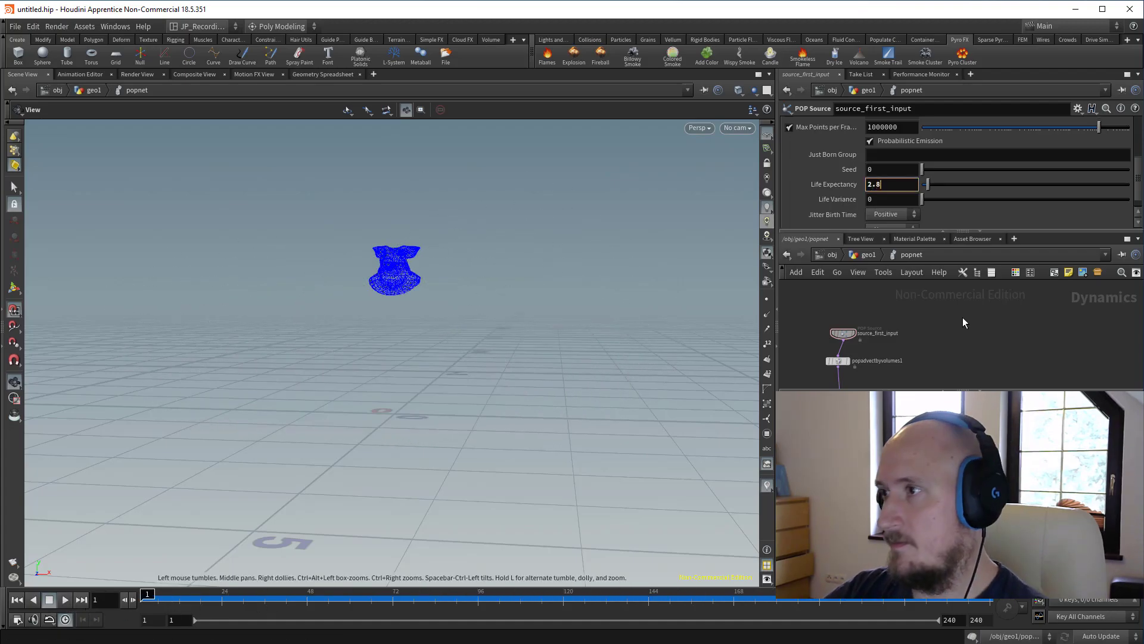
key(Return)
text(0.5)
key(Return)
Play the simulation and scrub through the timeline to examine how the particles spread and die off.
click(65, 600)
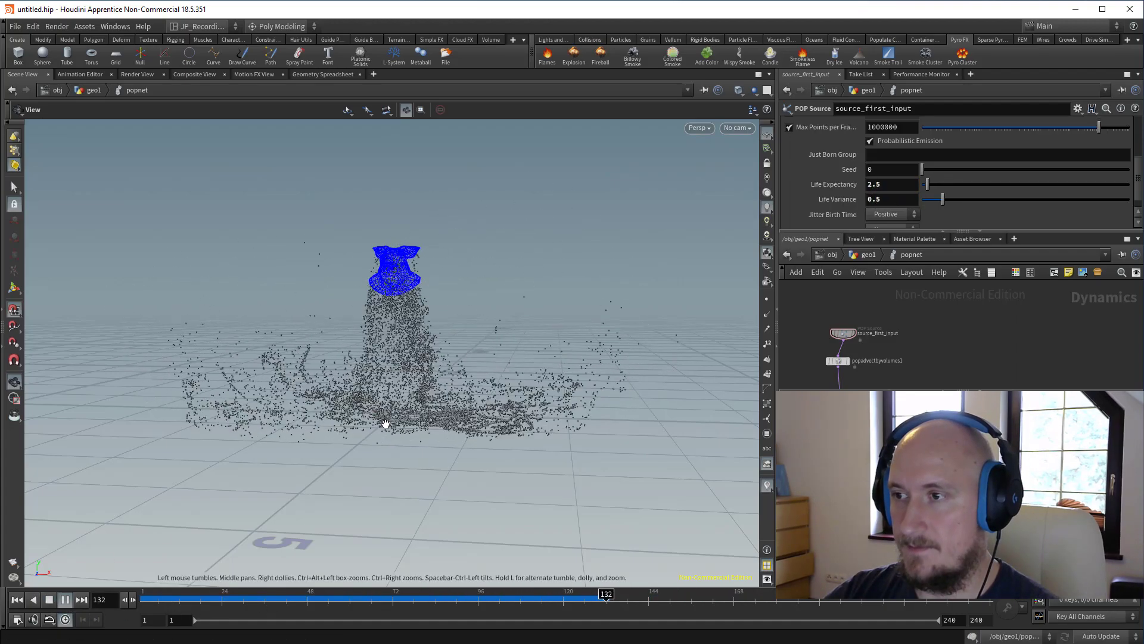
drag(434, 600, 588, 605)
drag(670, 594, 695, 595)
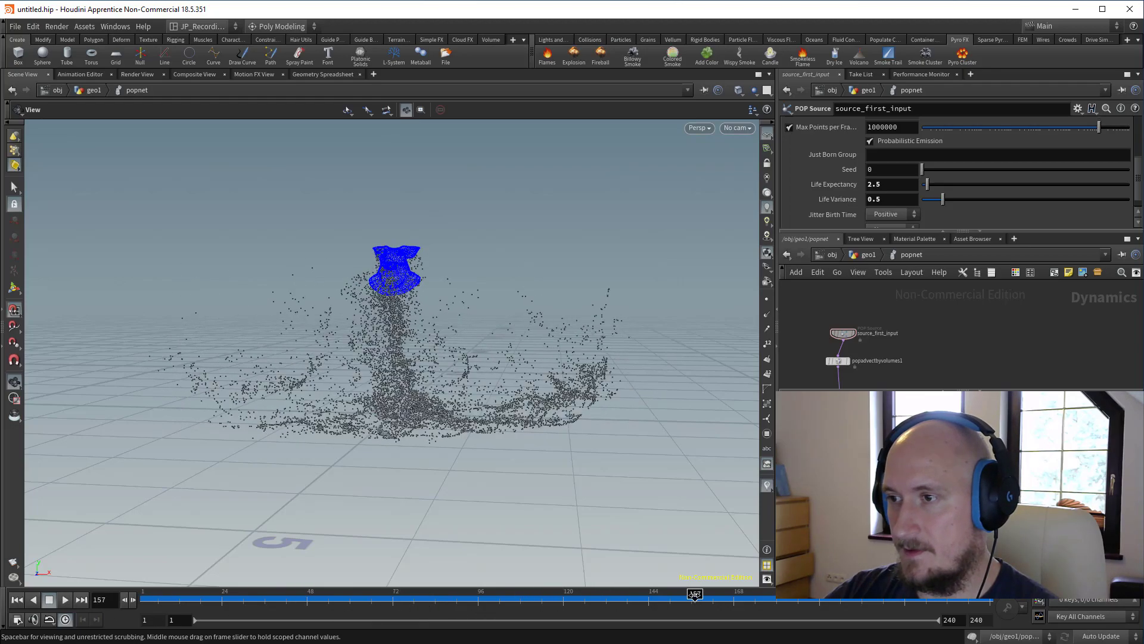
drag(373, 350, 381, 394)
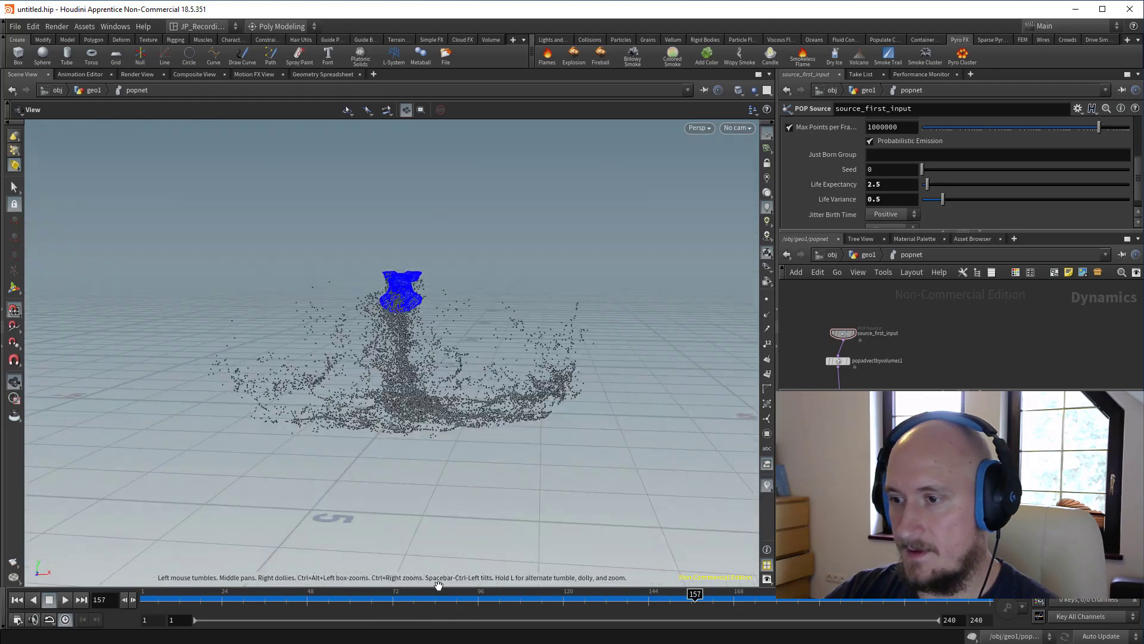
click(211, 595)
Return to the geo1 network and duplicate the popnet DOP network beside the original.
key(u)
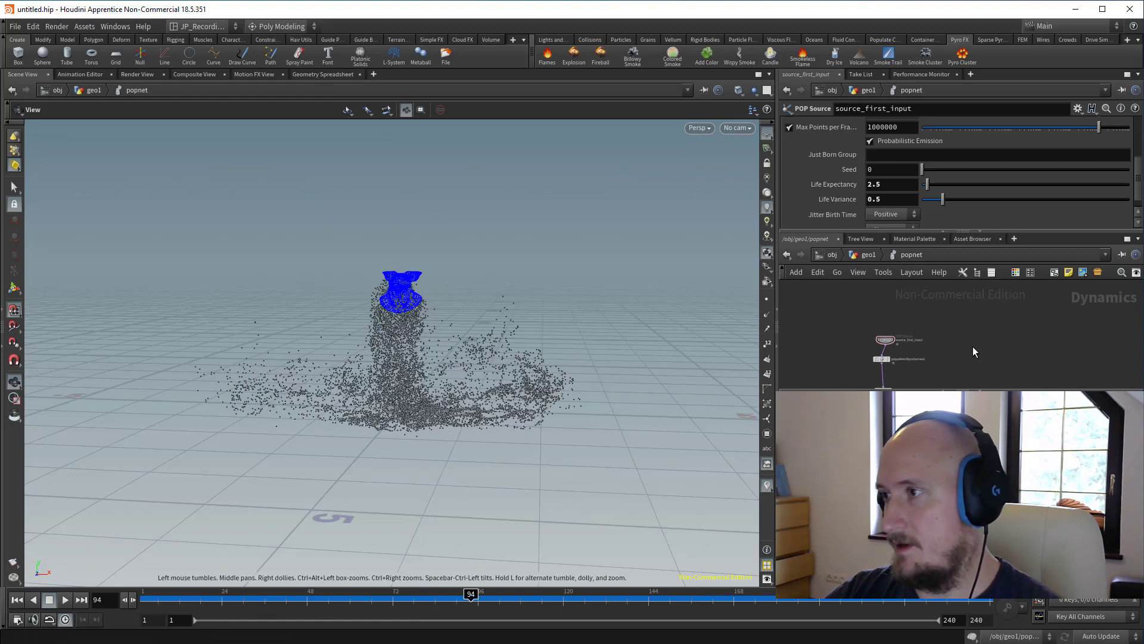
scroll(855, 338, up, 3)
click(905, 349)
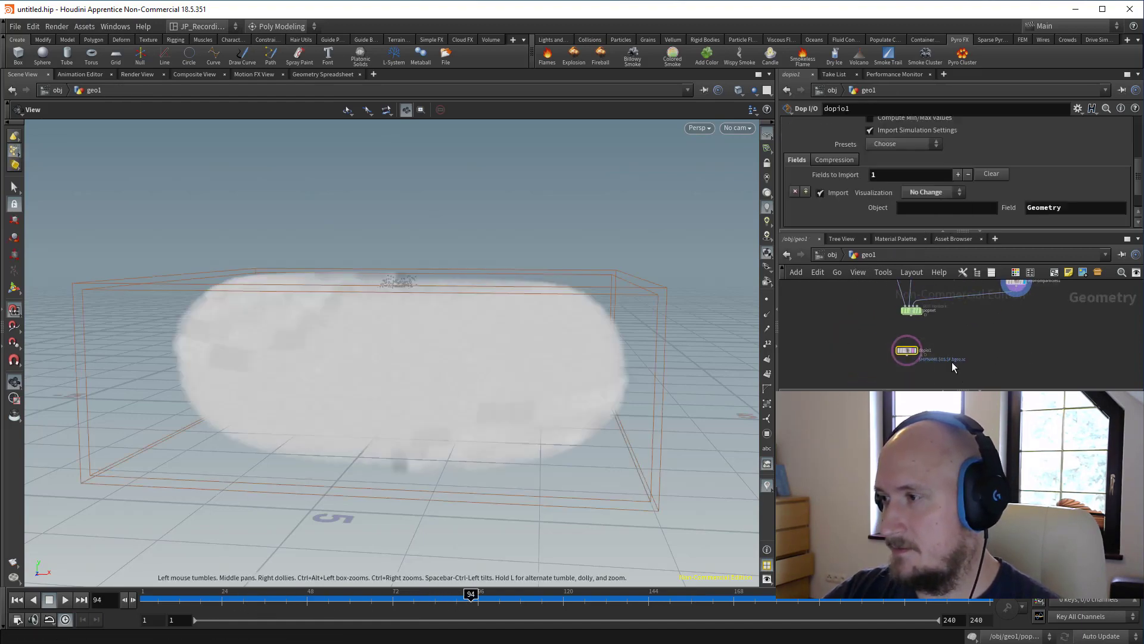
scroll(951, 361, up, 3)
middle_drag(944, 341, 960, 323)
drag(863, 352, 811, 342)
key(ctrl+c)
key(ctrl+v)
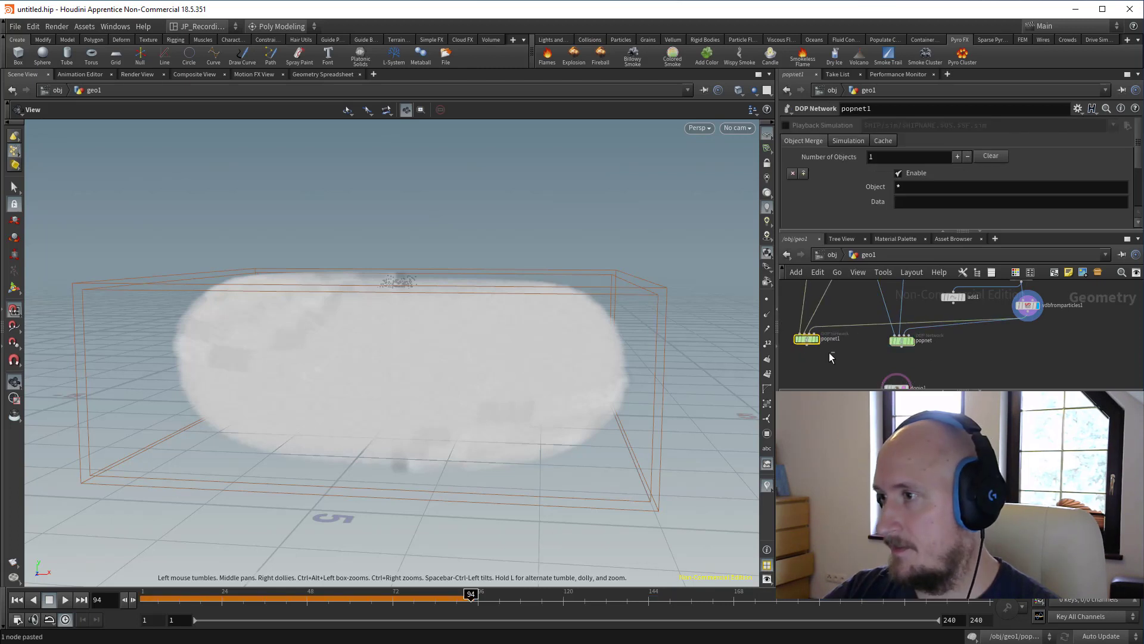
Rename the duplicated DOP network to popnet_particles.
click(909, 114)
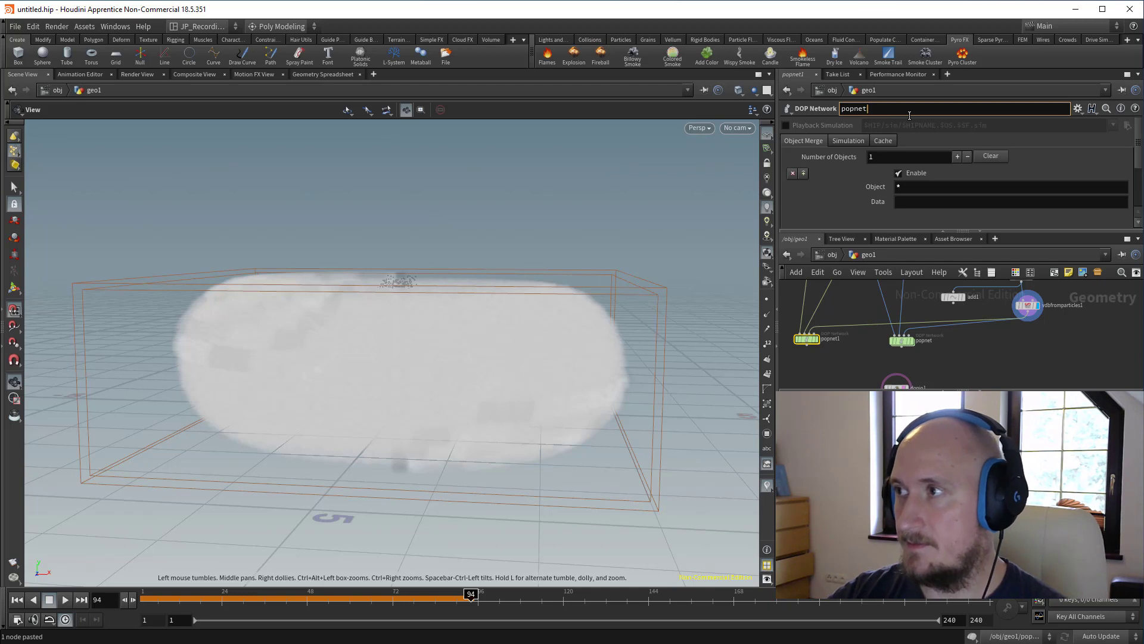
key(BackSpace)
key(BackSpace)
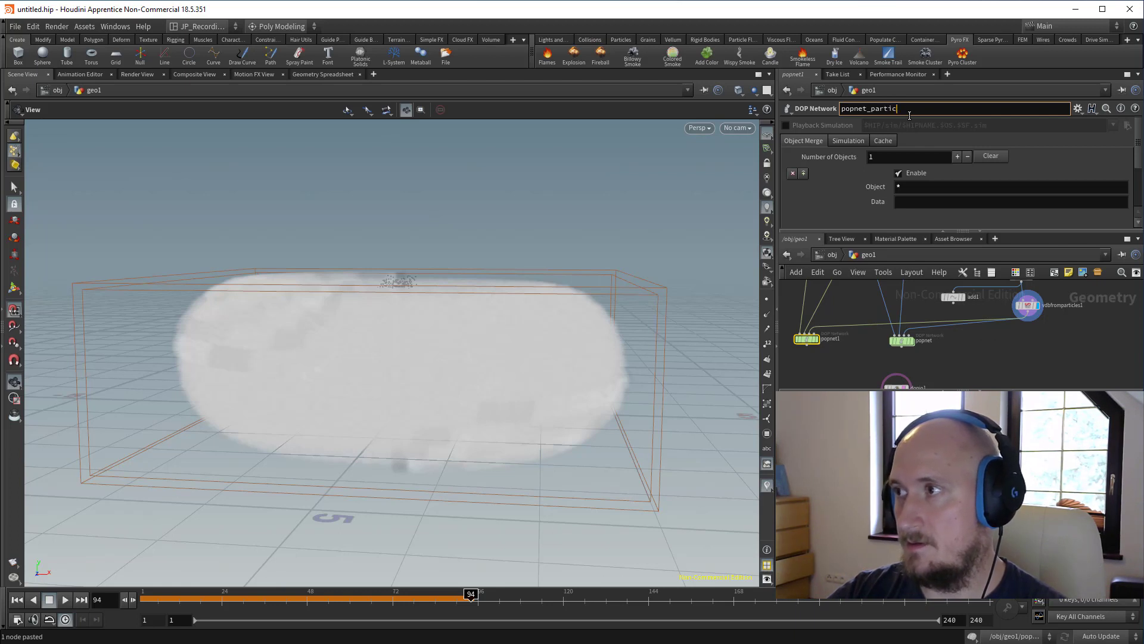
text(les)
key(Return)
Duplicate the dopio1 node below popnet_particles and point its DOP Network and DOP Node paths to popnet_particles.
middle_drag(971, 363, 1017, 325)
click(944, 350)
key(ctrl+c)
key(ctrl+v)
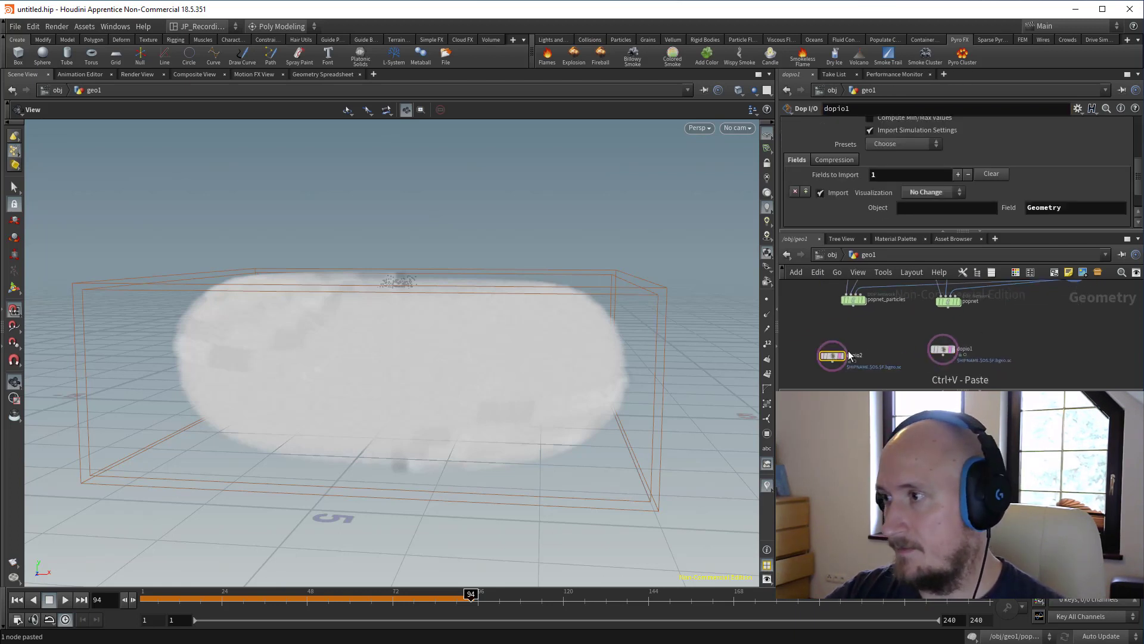
text(_particles)
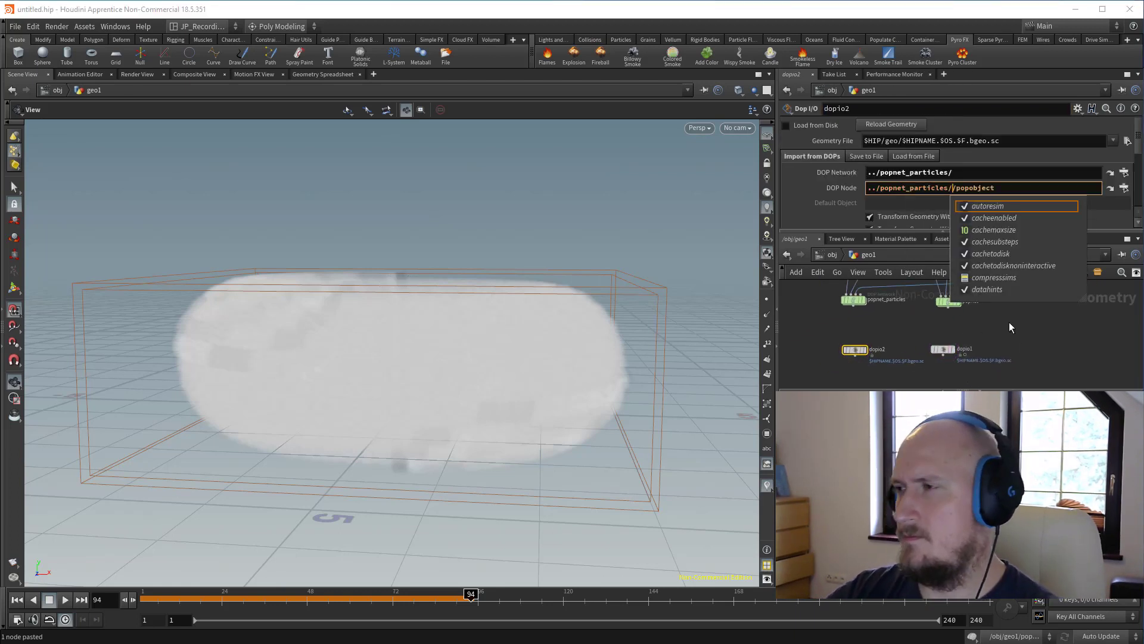
click(1010, 321)
Set the Const. Birth Rate of source_first_input inside popnet_particles to 50000 and return to geo1.
middle_drag(1030, 342, 1018, 337)
click(842, 345)
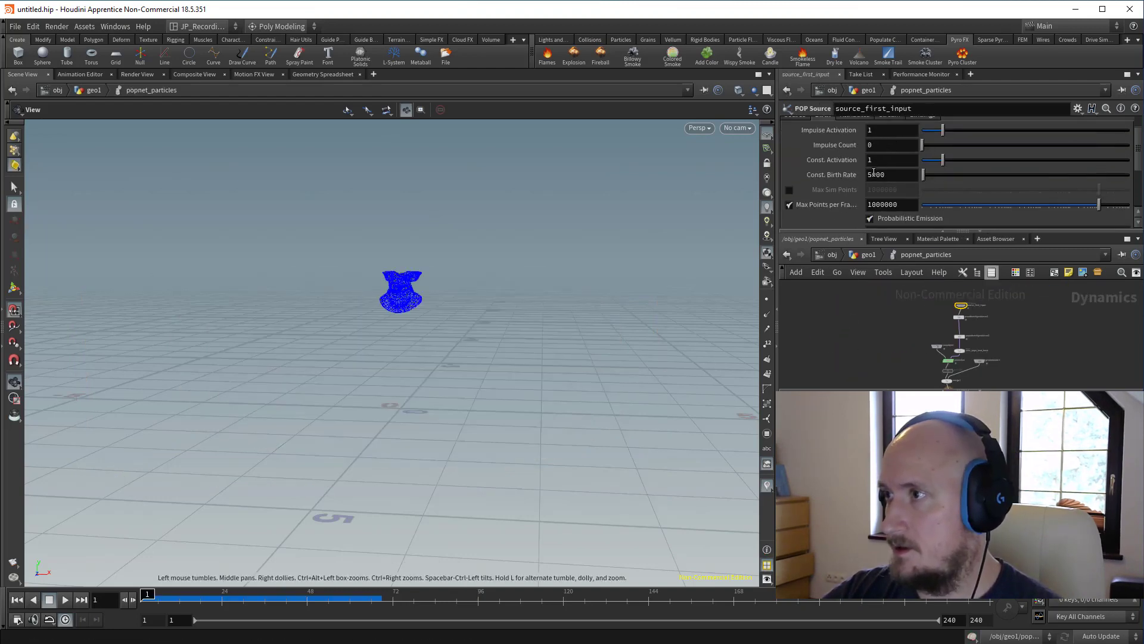
text(0)
key(Return)
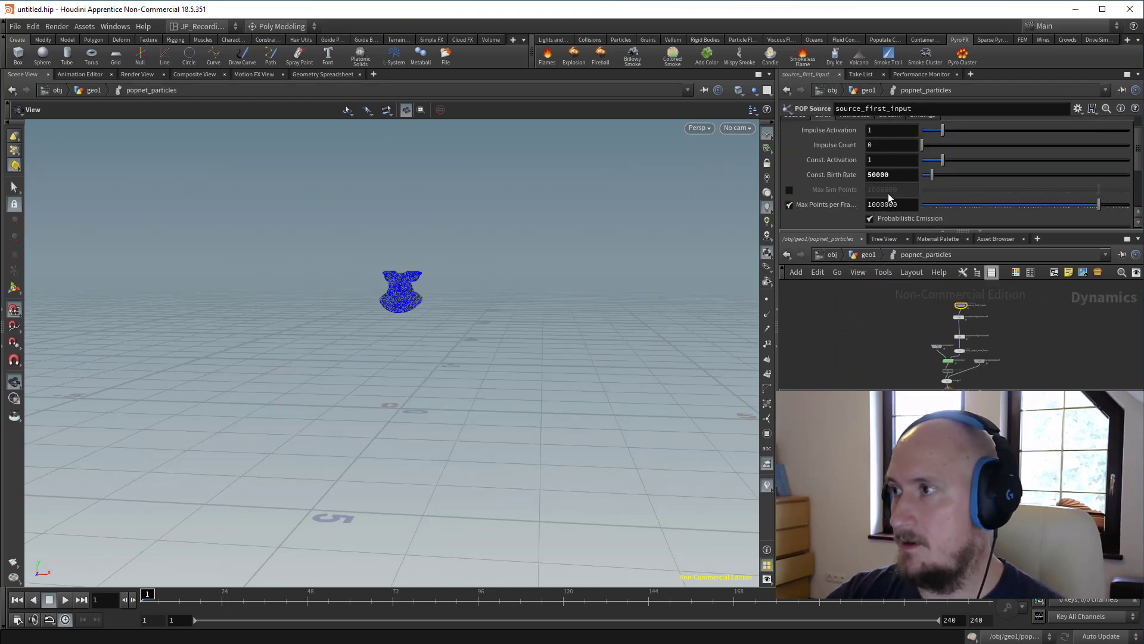
key(u)
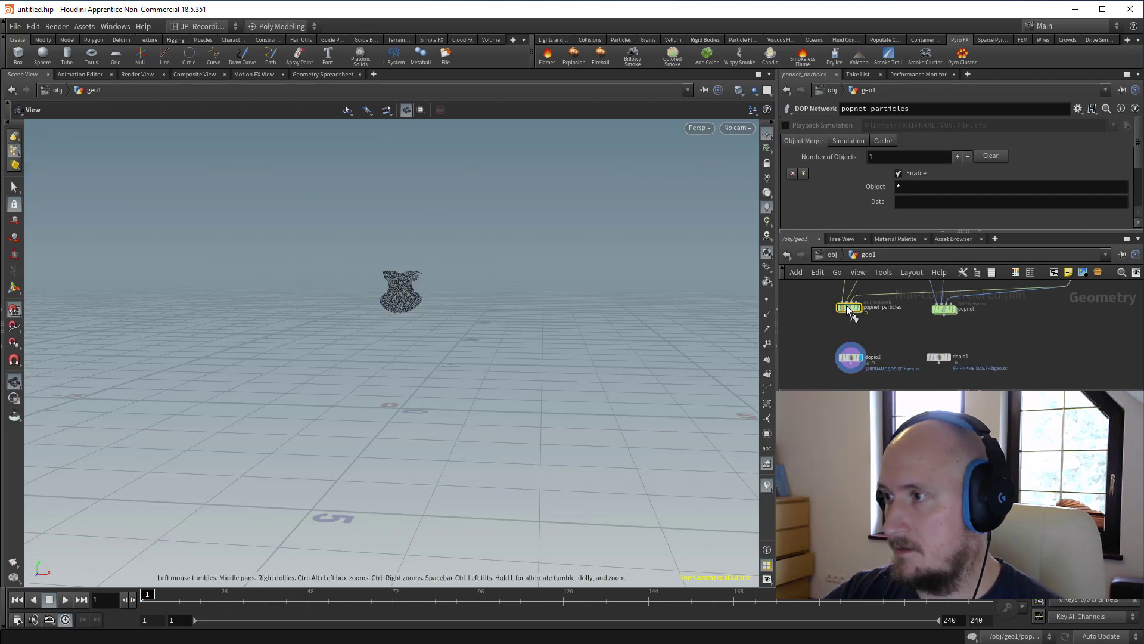
Check the viewport's geometry display options, play the popnet_particles simulation to examine its density, and return to frame 1.
key(d)
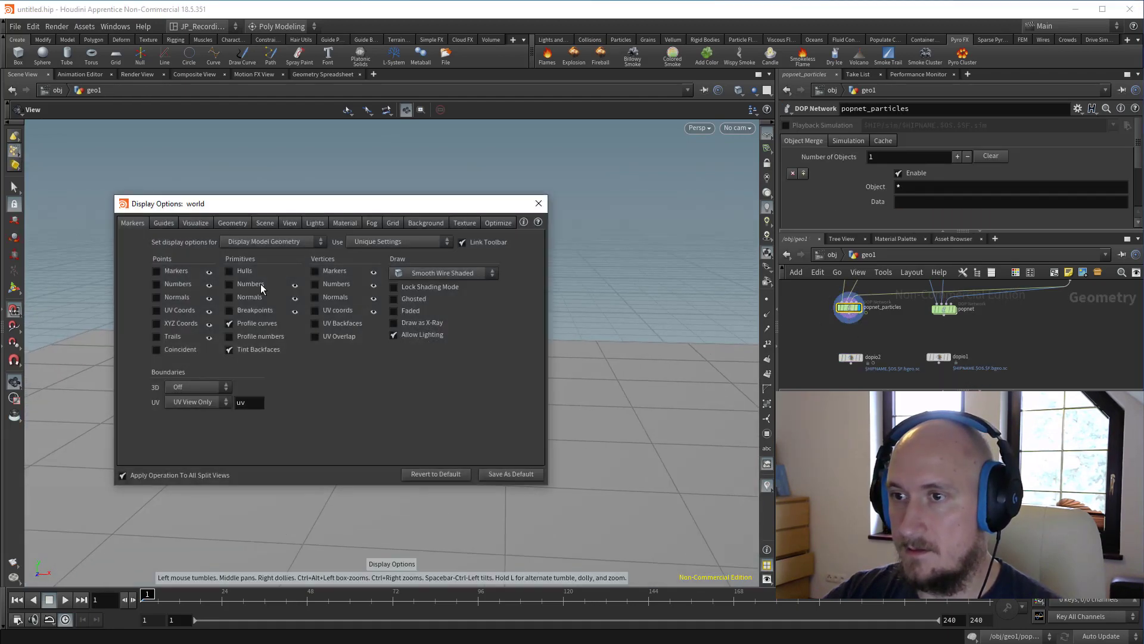
click(238, 223)
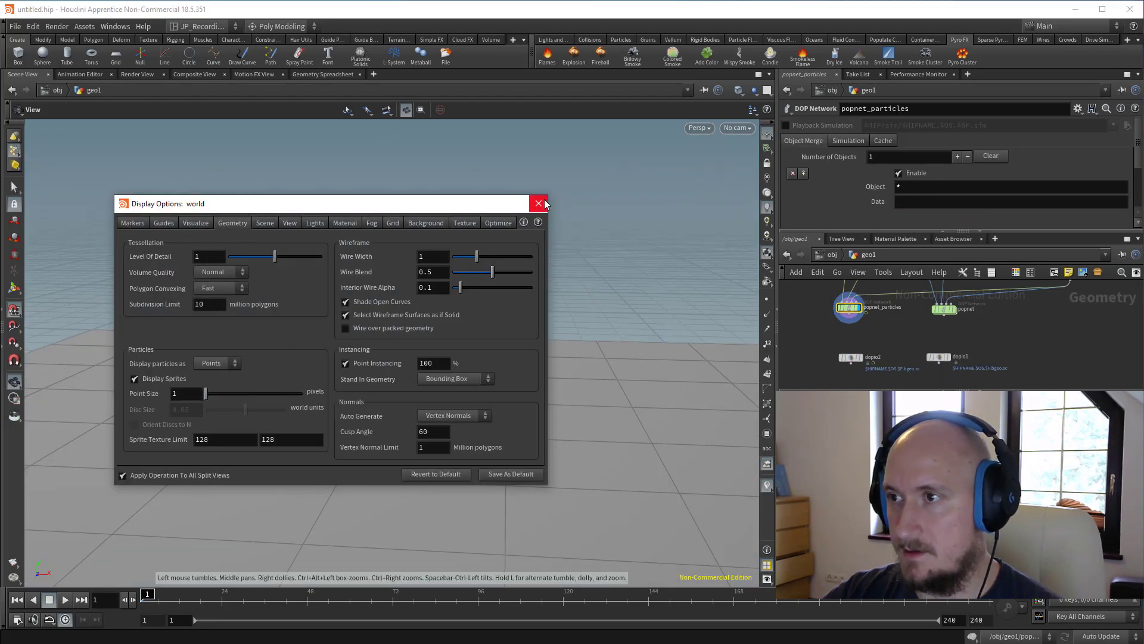
click(539, 203)
key(Up)
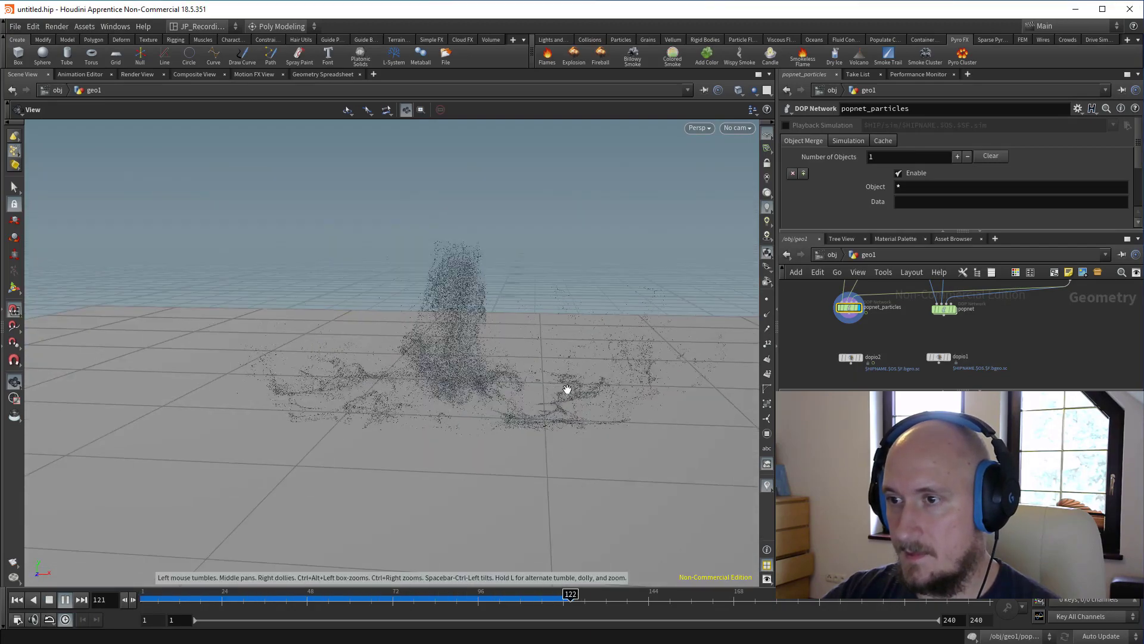
drag(415, 598, 143, 598)
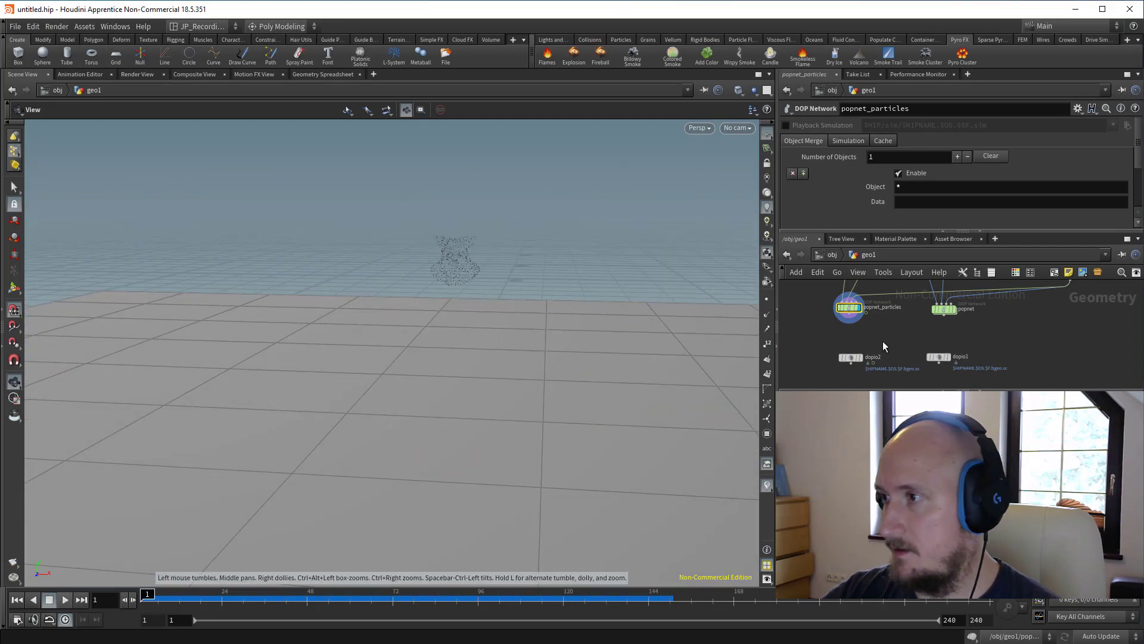
Adjust the Const. Birth Rate of source_first_input inside popnet_particles again and go back up to geo1.
middle_drag(883, 223, 884, 233)
double_click(851, 318)
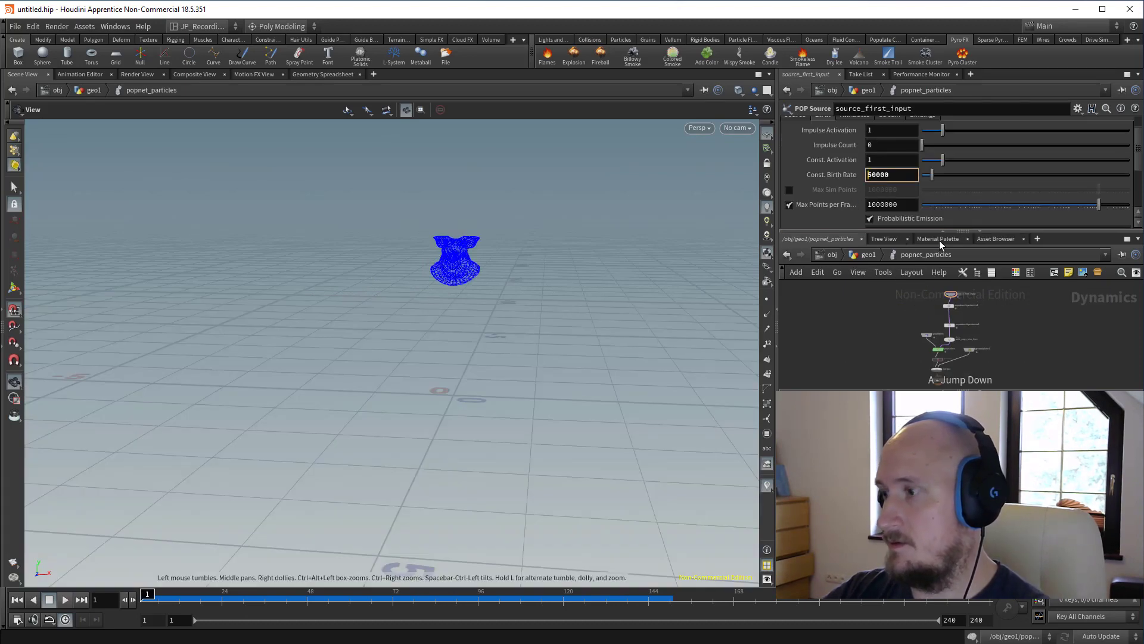
key(u)
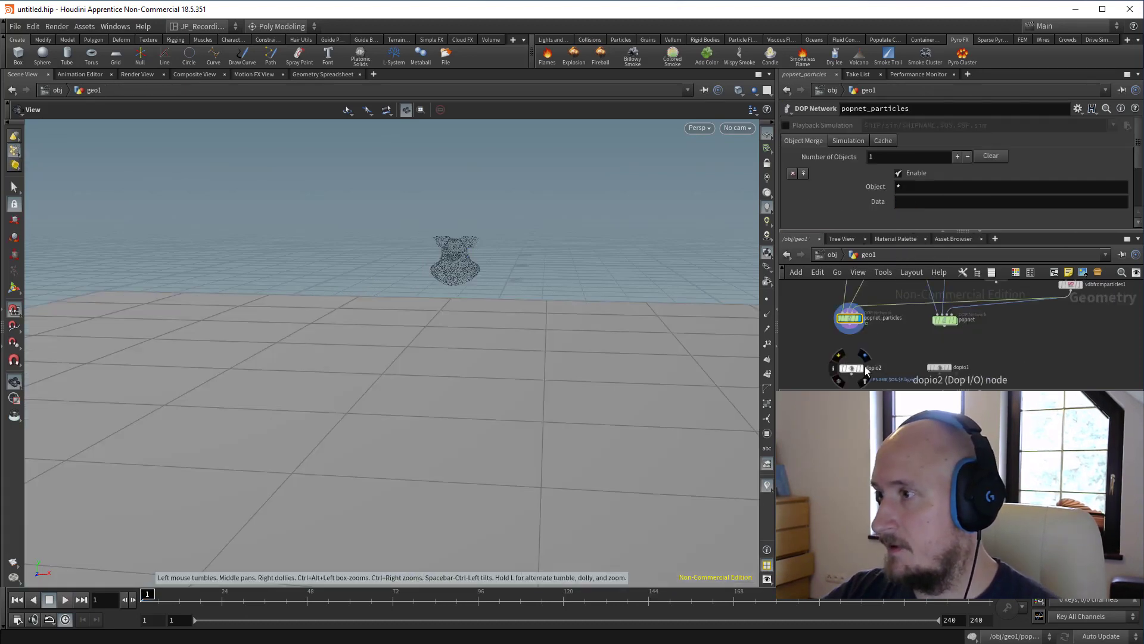
Set the dopio2 node's geometry file to $JOB/cache/$OS/$OS.$F4.bgeo.sc and rename the node dopio_particles.
click(859, 368)
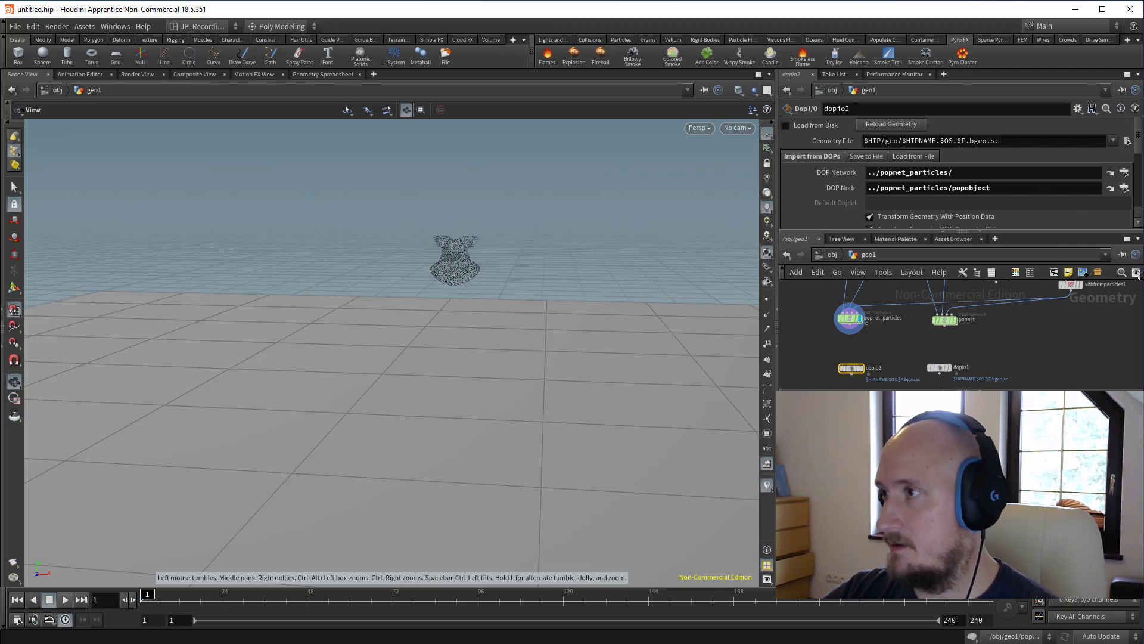
click(1127, 140)
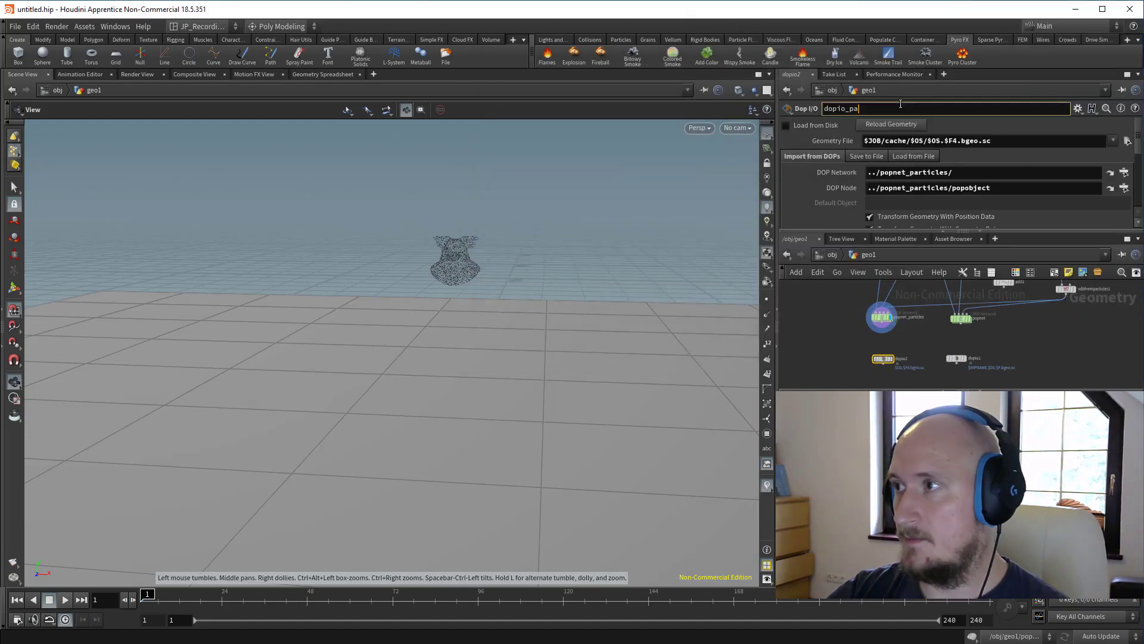
text(partc)
key(BackSpace)
text(icles)
key(Return)
Save frames 1 to 240 of the particle simulation to disk and display the cached dopio_particles result at frame 99.
click(874, 158)
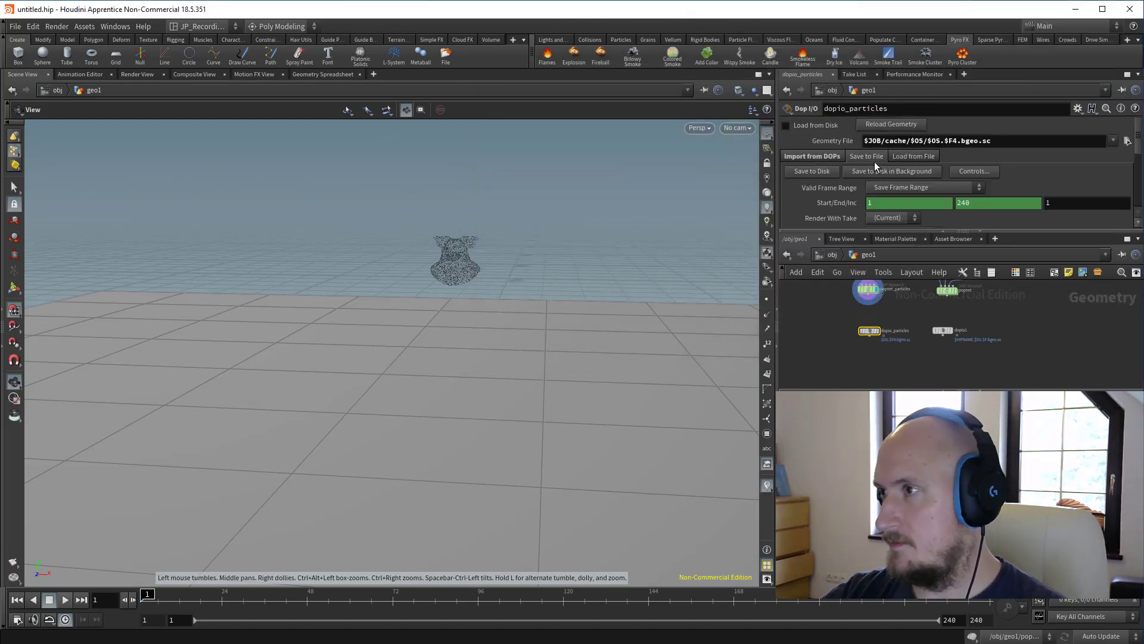
click(810, 172)
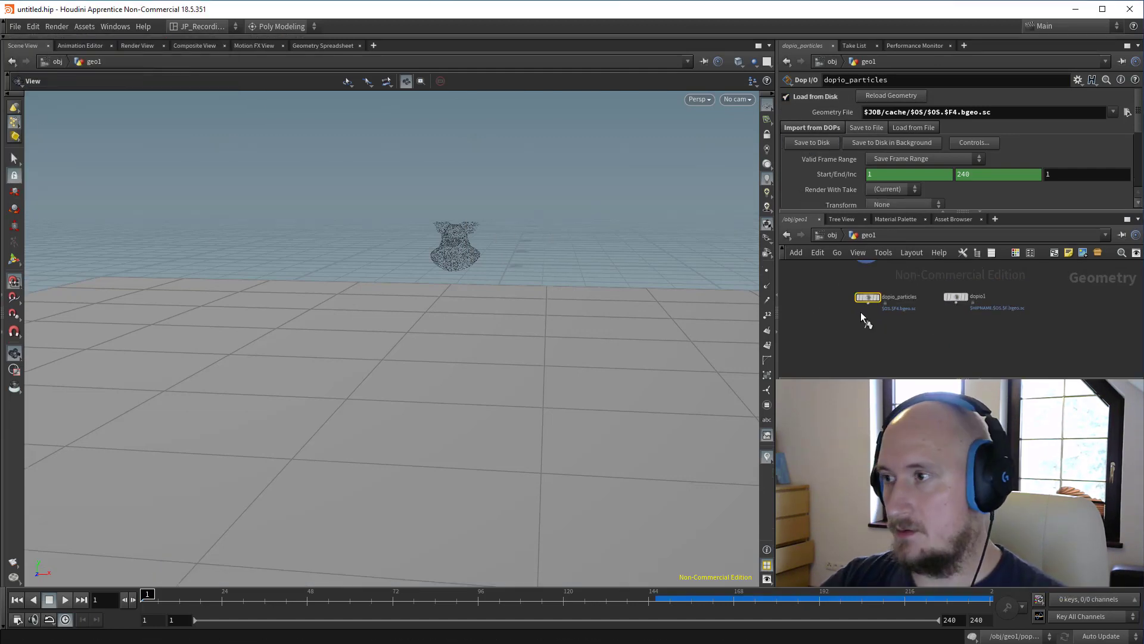
click(878, 297)
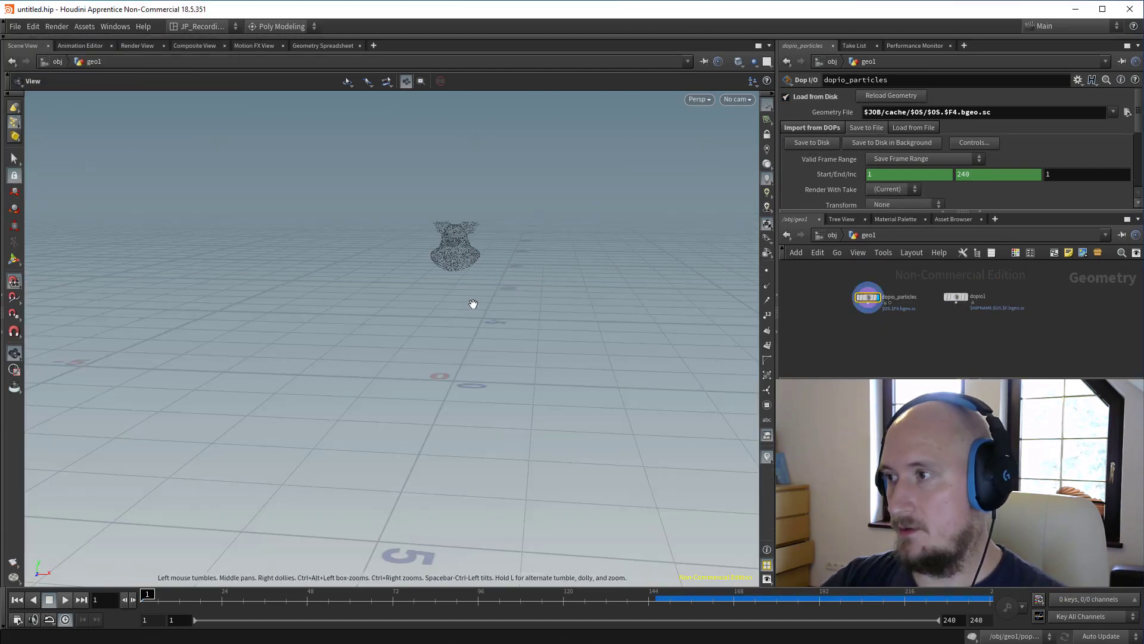
mouse_move(472, 303)
mouse_down()
mouse_move(481, 316)
mouse_move(475, 291)
mouse_up()
drag(191, 598, 487, 621)
mouse_move(889, 342)
middle_down()
mouse_move(839, 326)
mouse_move(879, 330)
middle_up()
scroll(840, 325, up, 2)
scroll(878, 330, up, 1)
key(Tab)
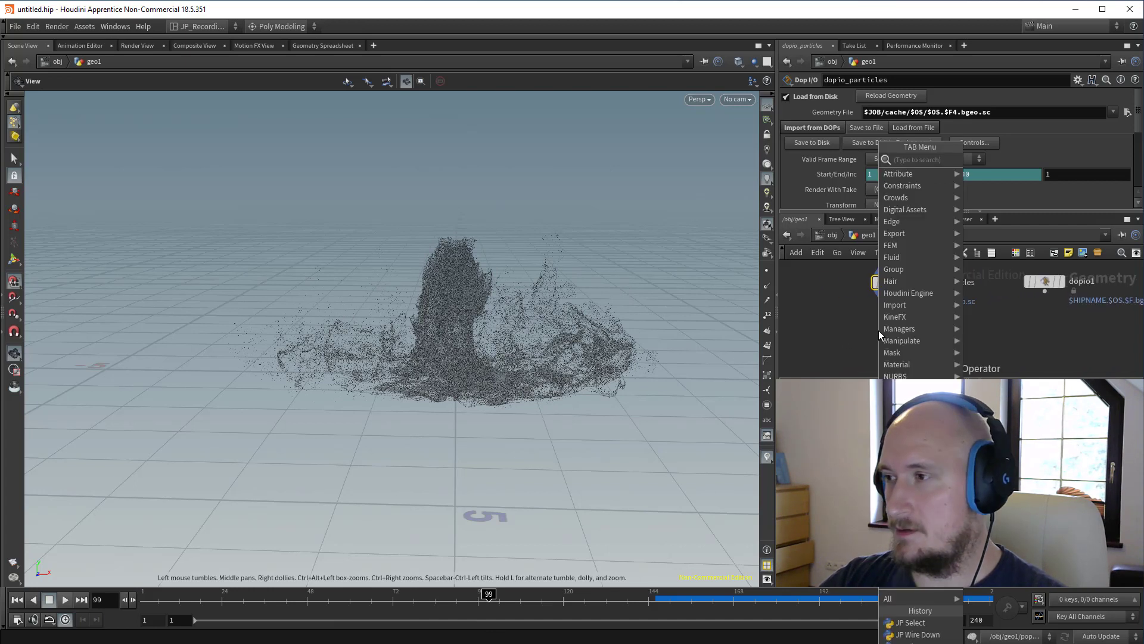
key(Escape)
key(Tab)
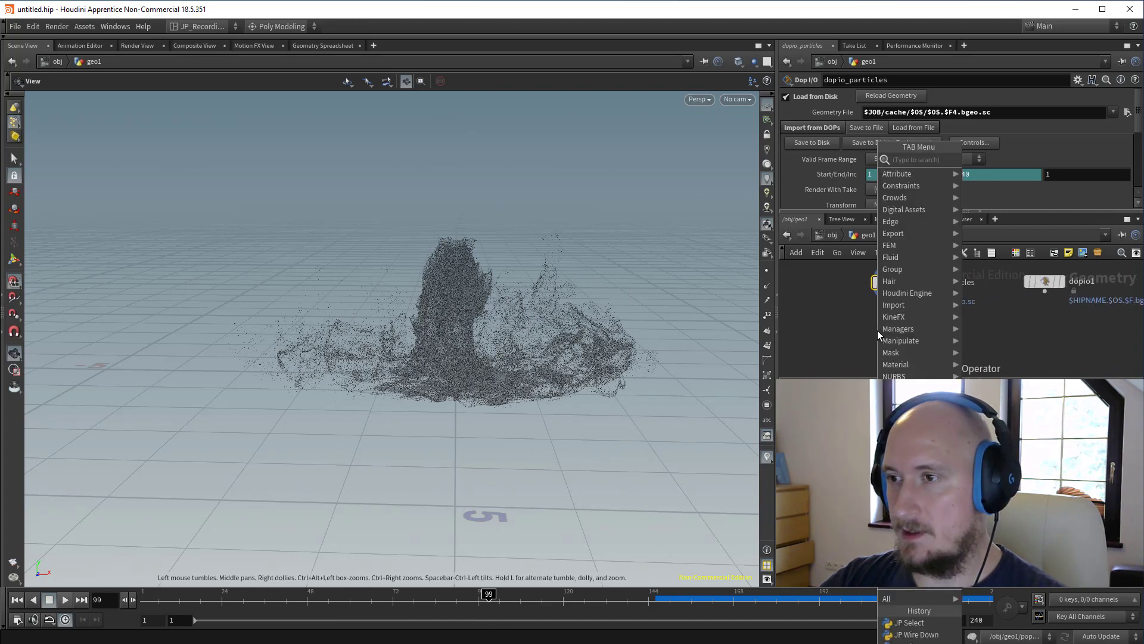
key(Escape)
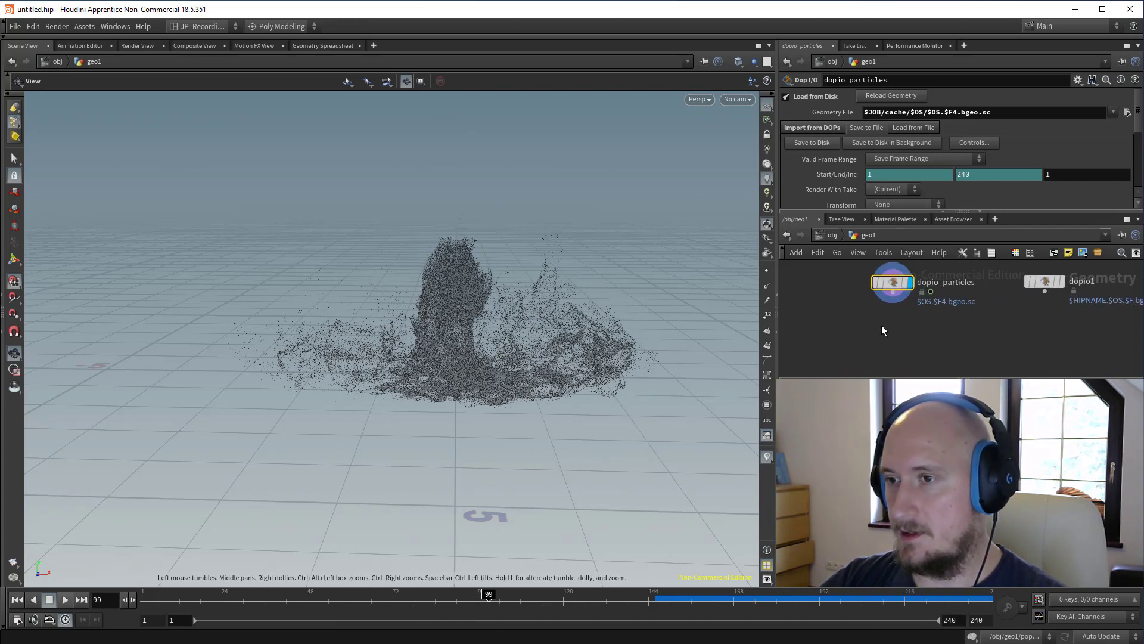
Add a Point Wrangle below dopio_particles, connected to its output and displayed.
middle_drag(888, 326, 888, 317)
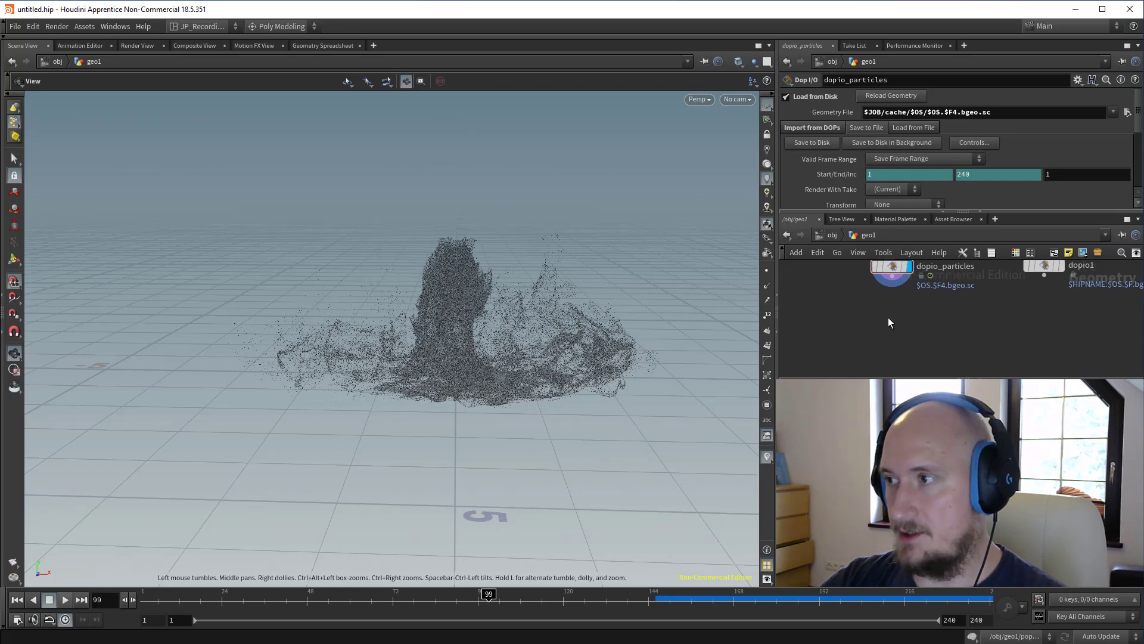
key(Tab)
click(966, 210)
click(892, 318)
click(913, 171)
text(float c)
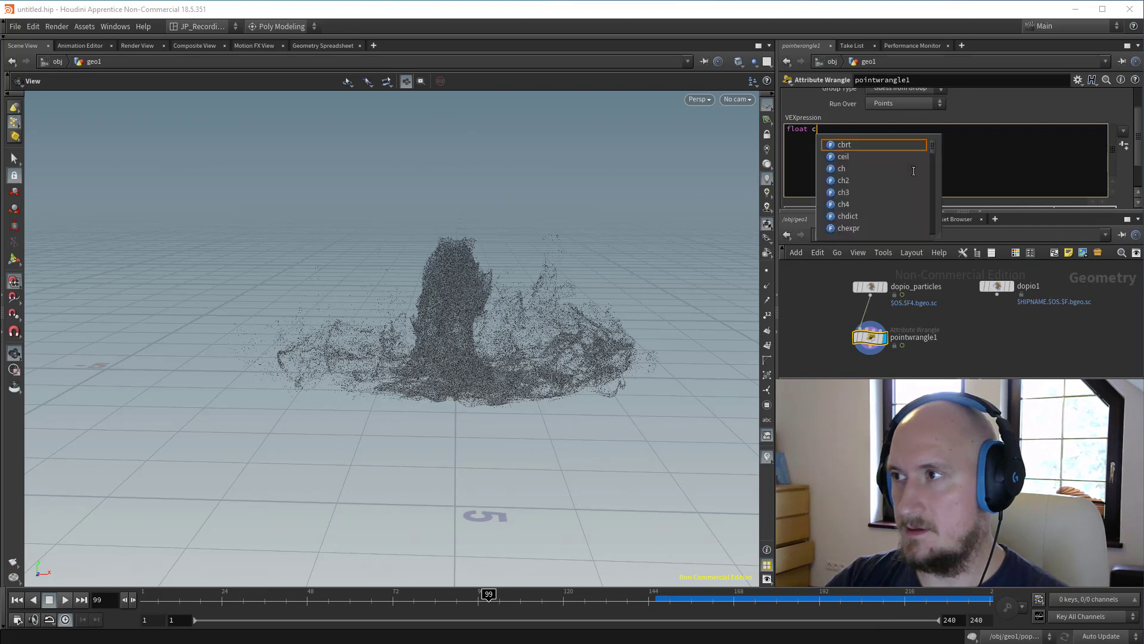
text( =)
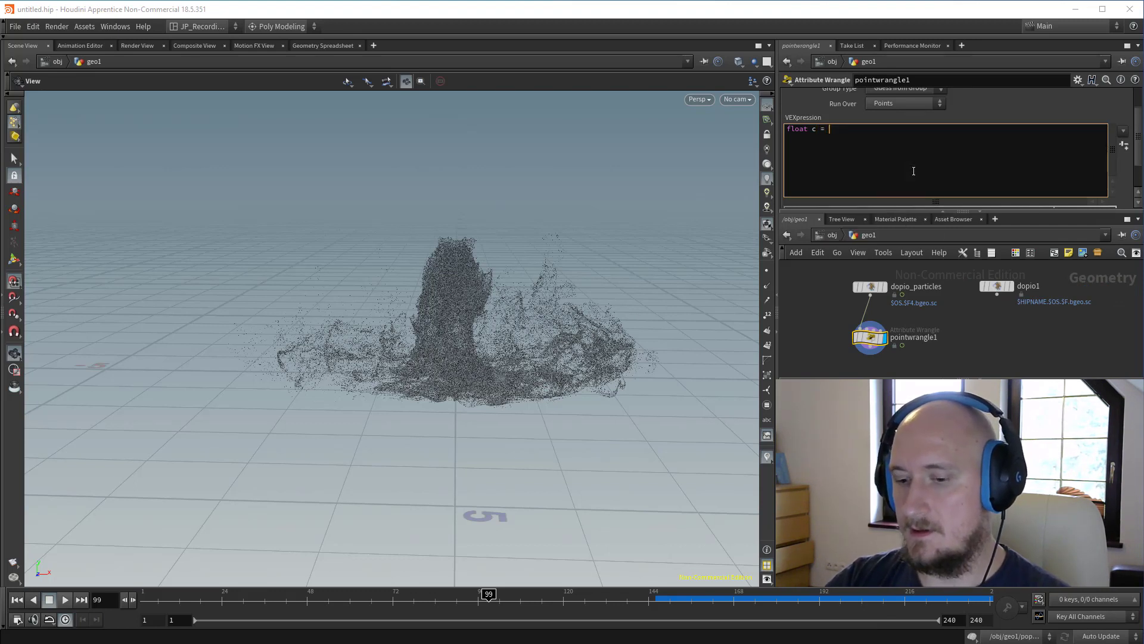
text( fit)
key(BackSpace)
text(it)
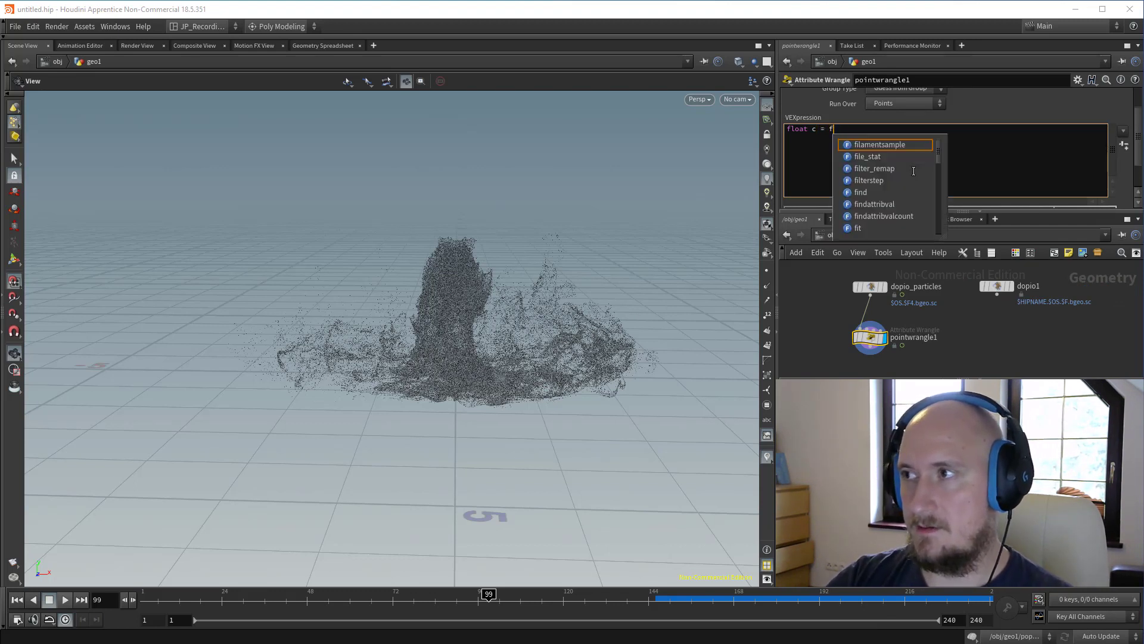
text(())
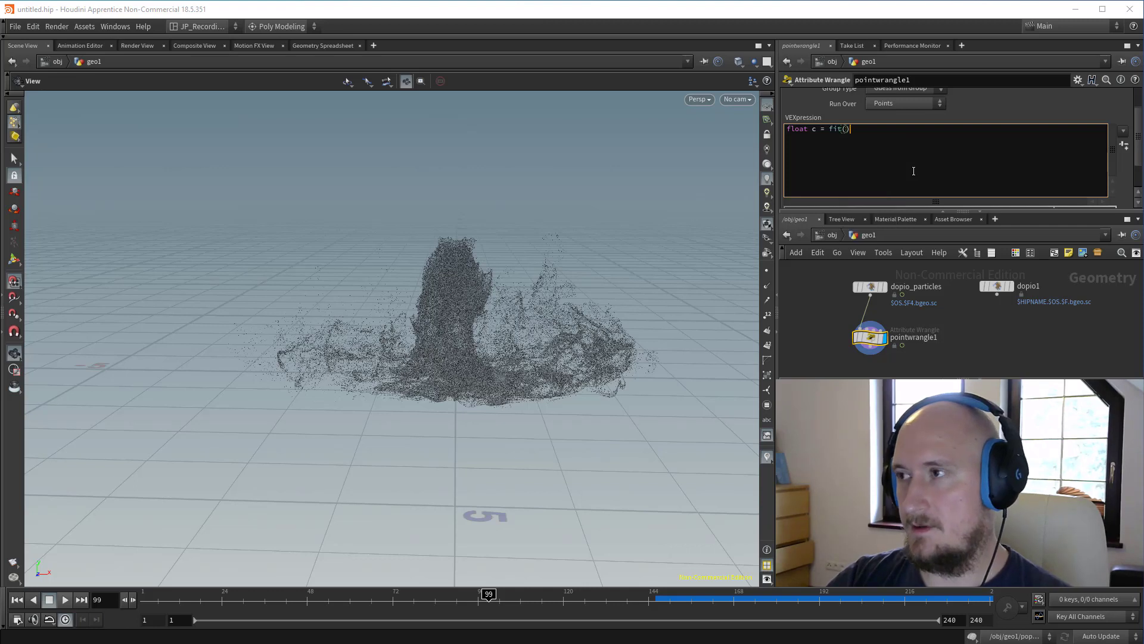
text(age, 0, @)
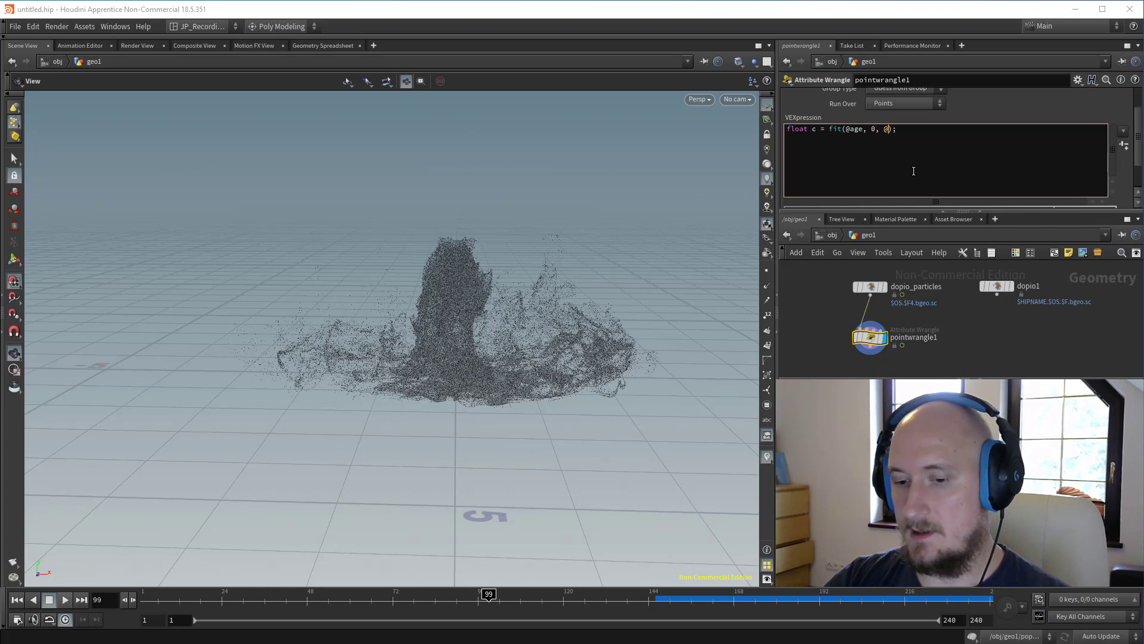
text(life, 0, 1)
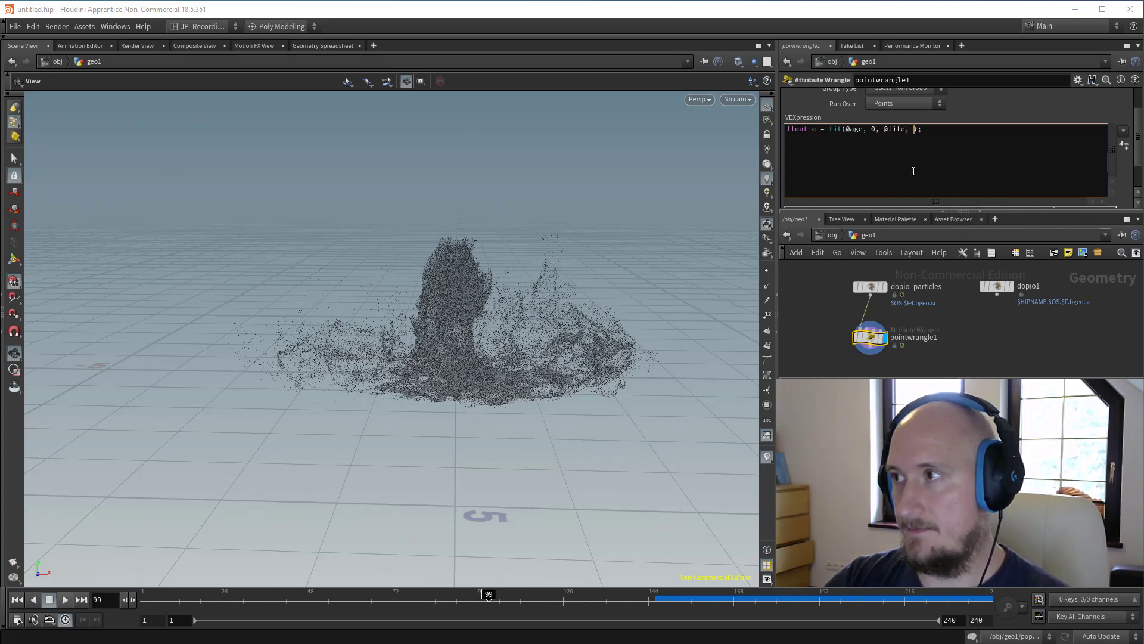
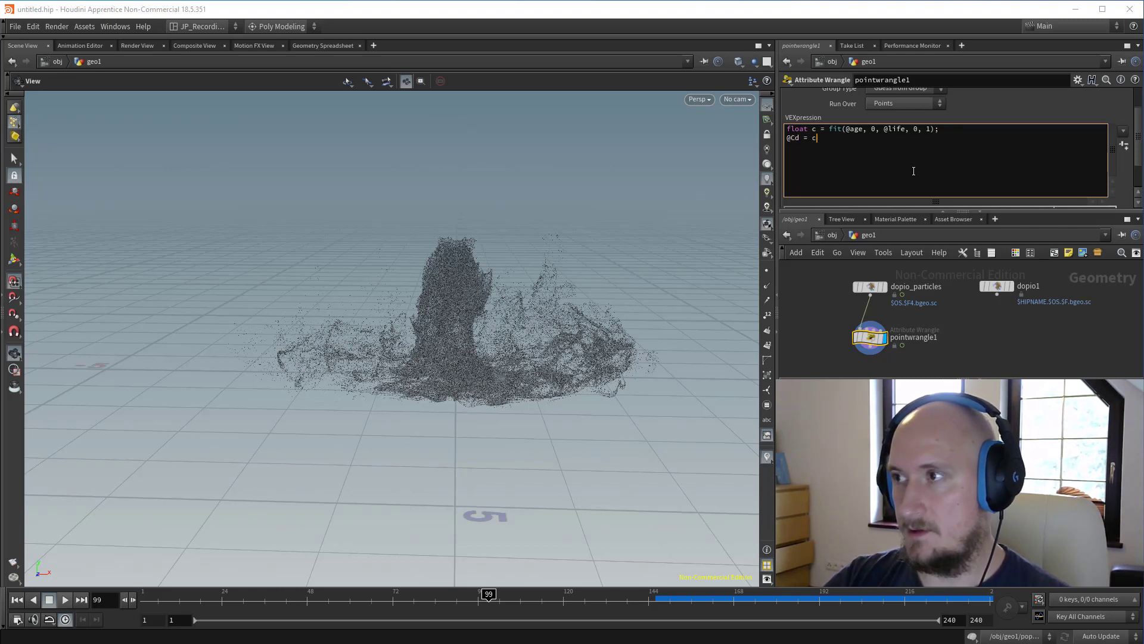
text(hramp())
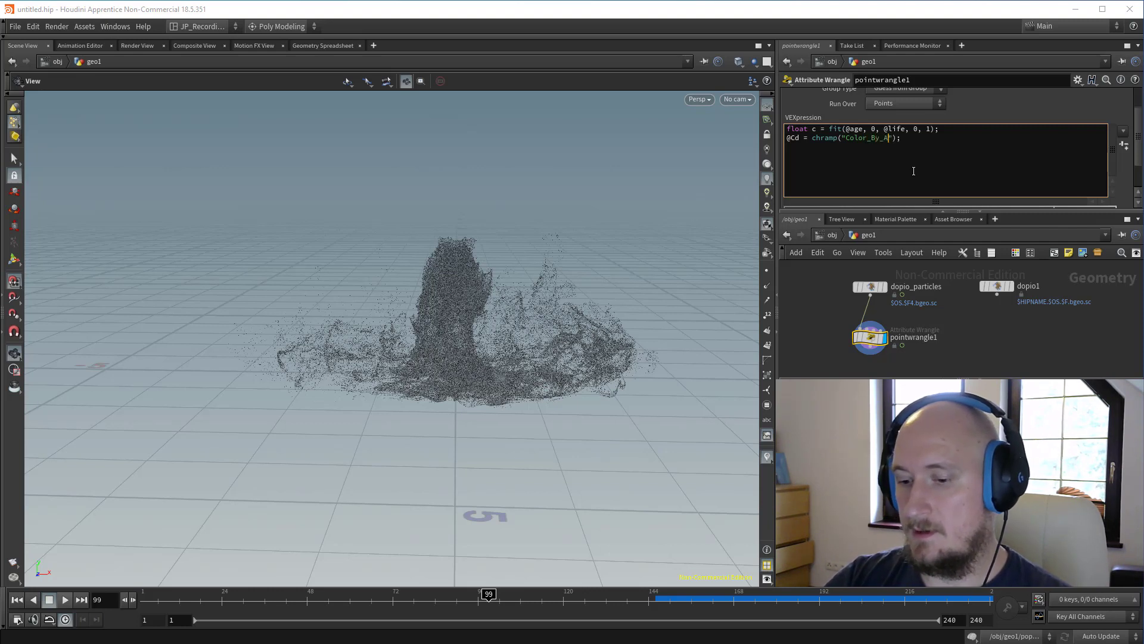
text(", c)
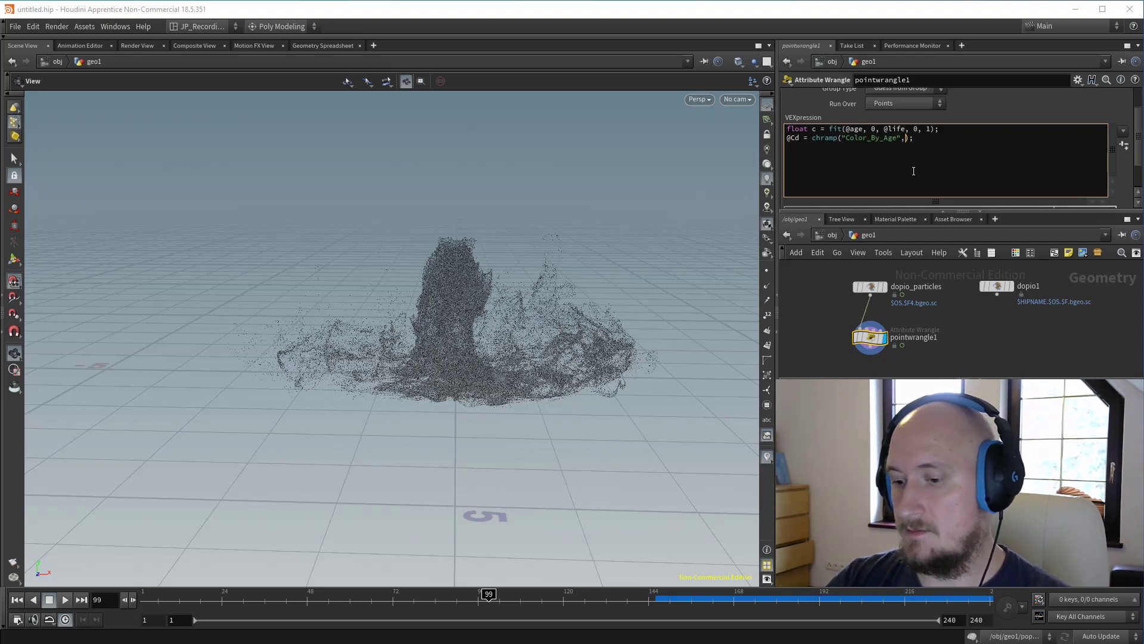
click(1121, 148)
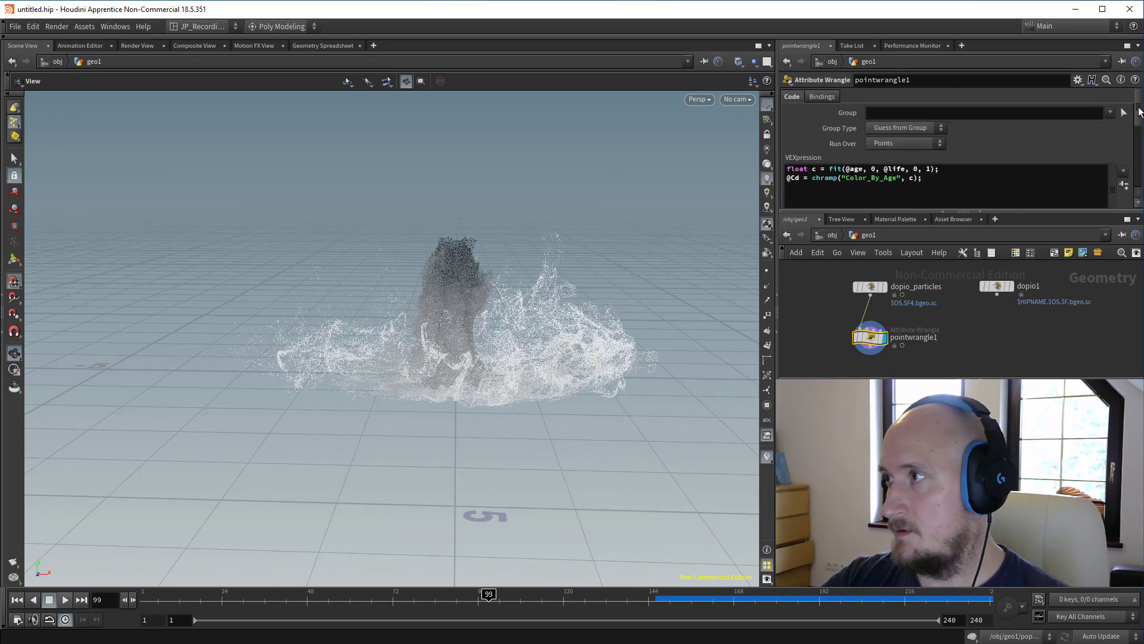
Change the Color By Age parameter's ramp type to Color in the wrangle's parameter interface and accept the edit.
scroll(1139, 111, down, 5)
scroll(1139, 143, up, 5)
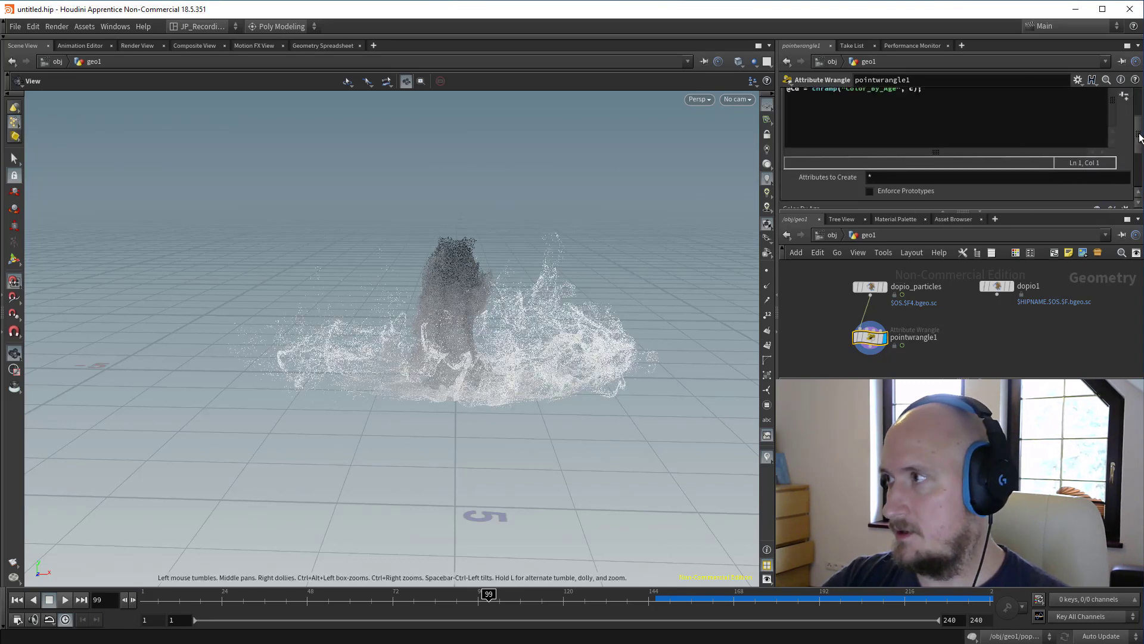
click(1078, 80)
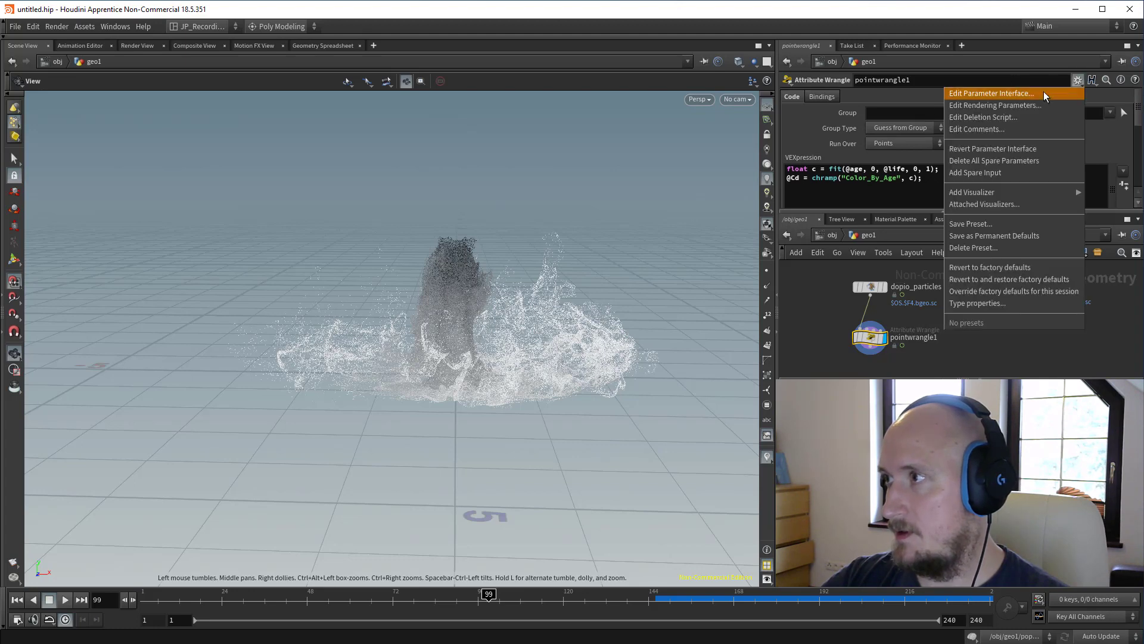
click(1043, 91)
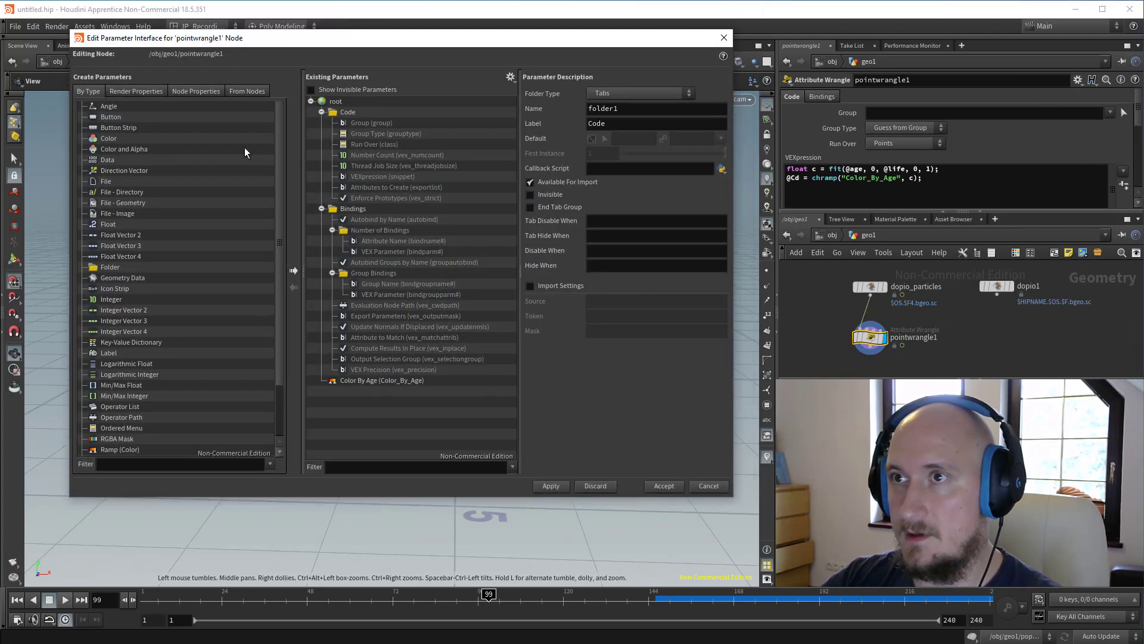
click(379, 382)
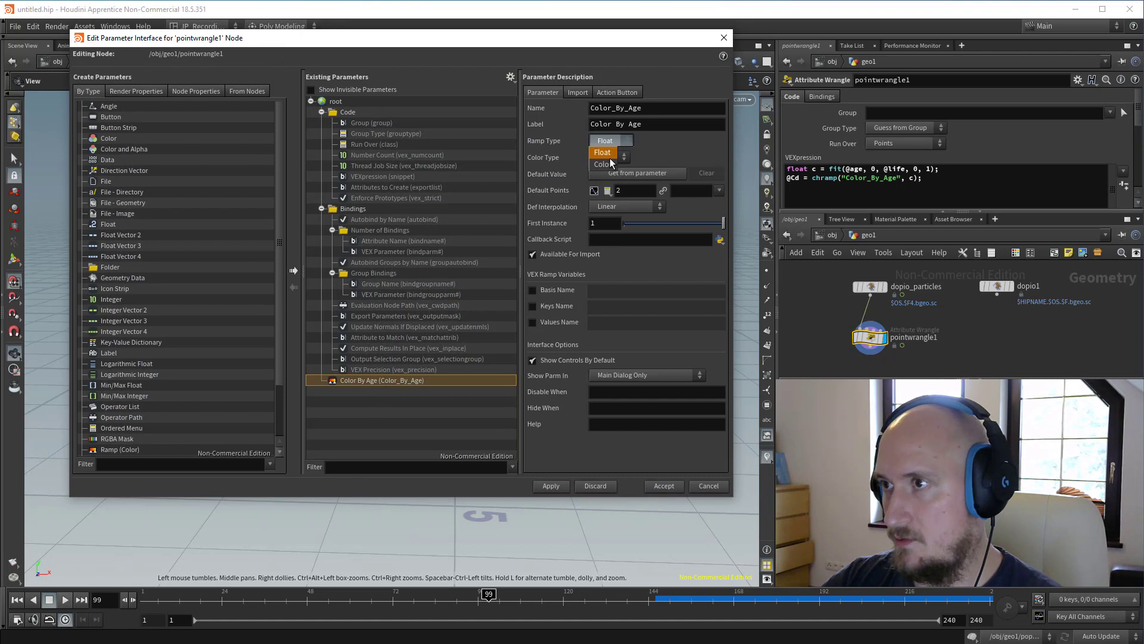
click(603, 164)
click(563, 484)
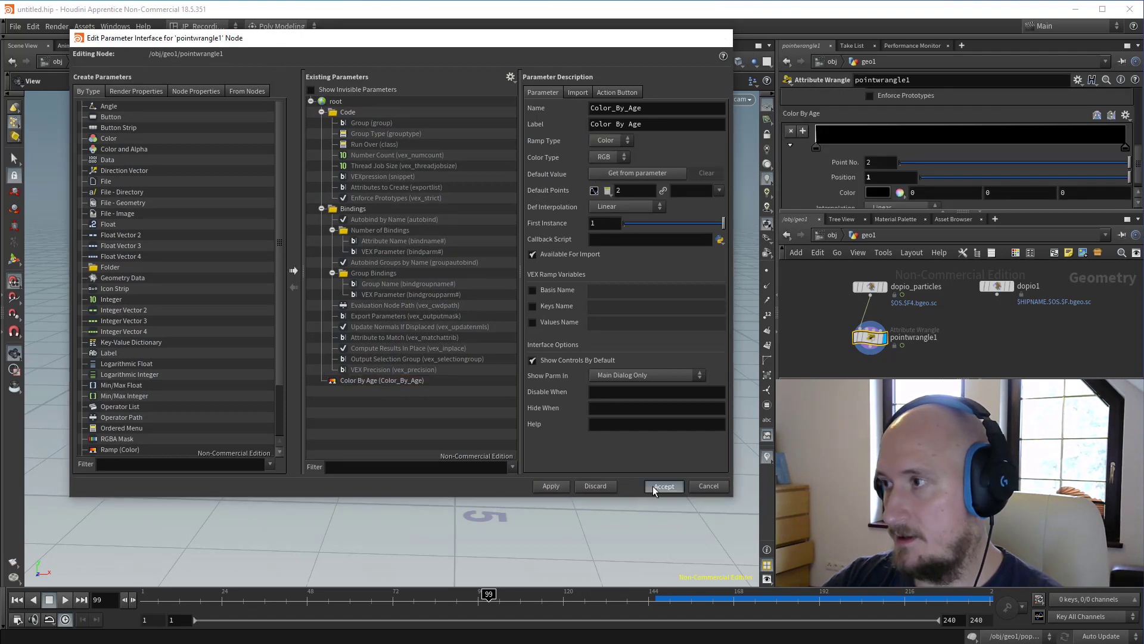
click(663, 485)
Try the Two-Tone preset on the Color By Age ramp and replace it with the Black Body preset.
click(1126, 115)
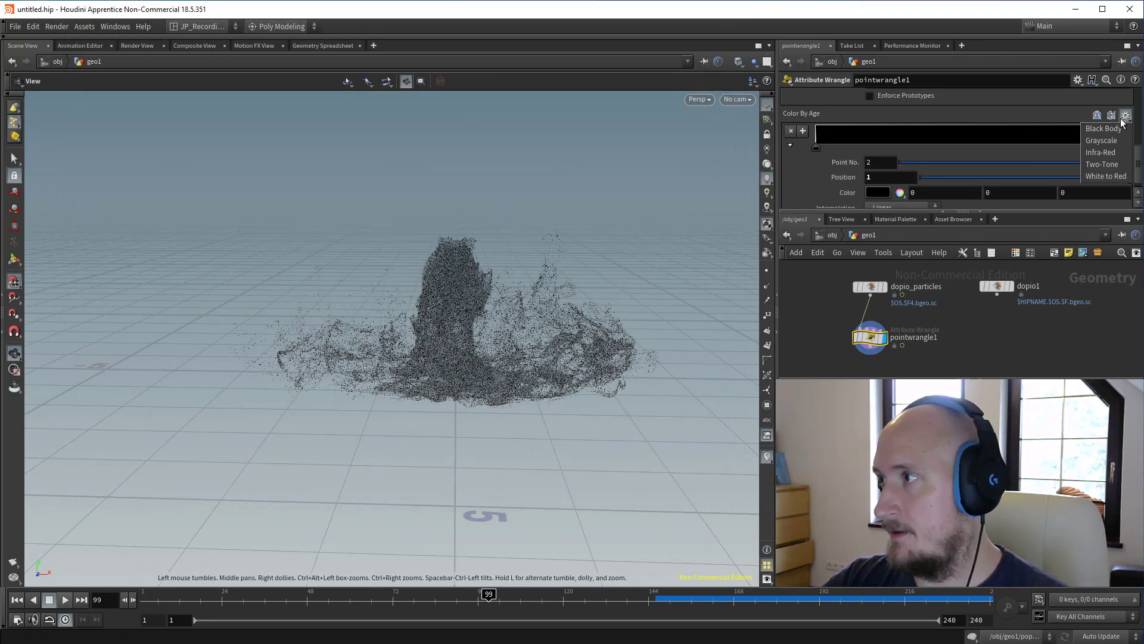
click(1106, 162)
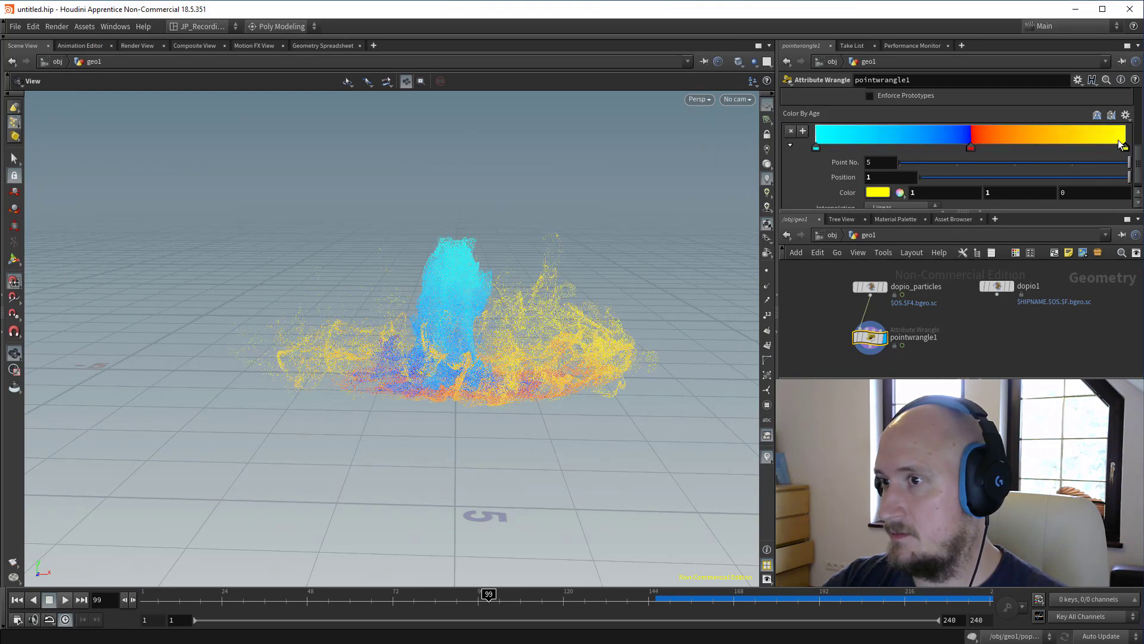
click(1126, 115)
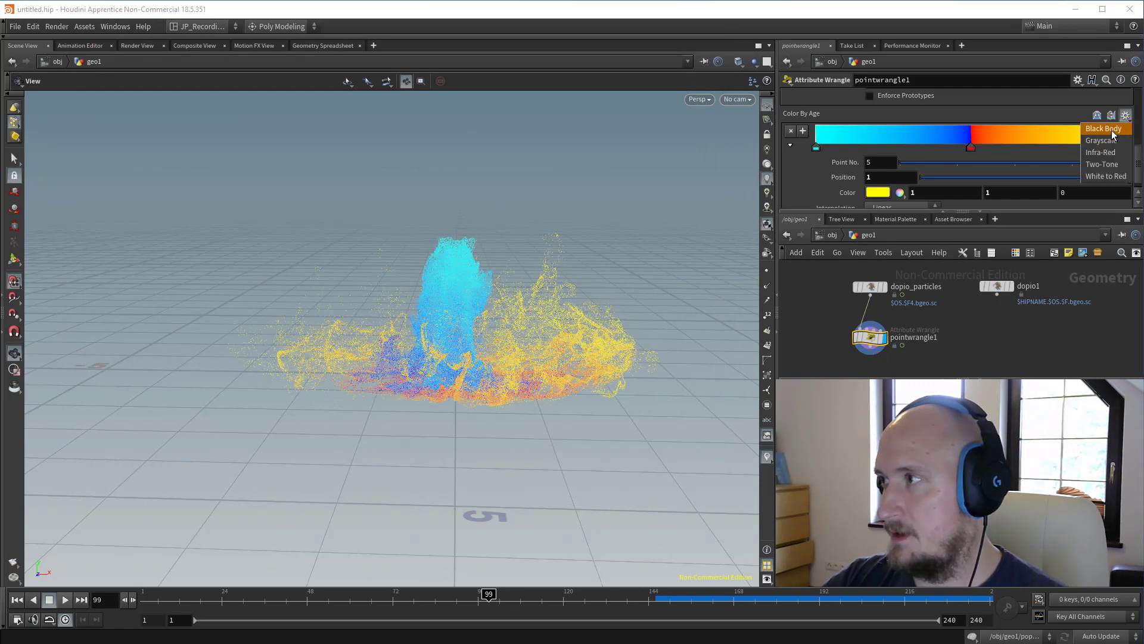
click(1104, 129)
Play back the age-colored particles and move the timeline to frame 74 to check the coloring.
drag(417, 321, 502, 300)
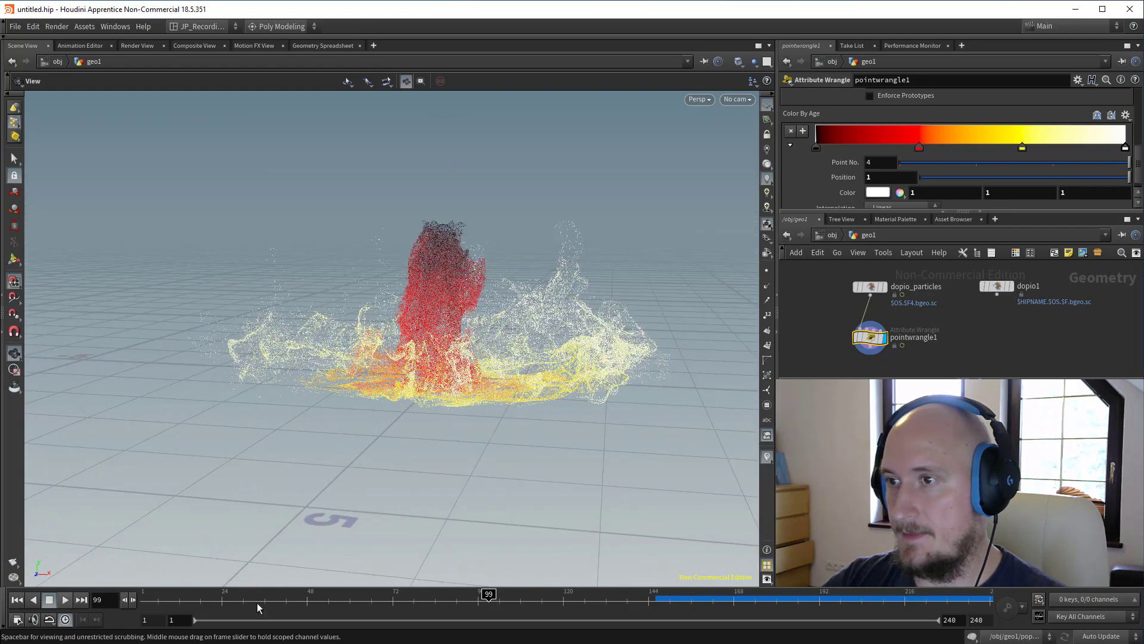
click(65, 600)
mouse_move(485, 385)
mouse_down()
mouse_move(498, 364)
mouse_move(489, 390)
mouse_up()
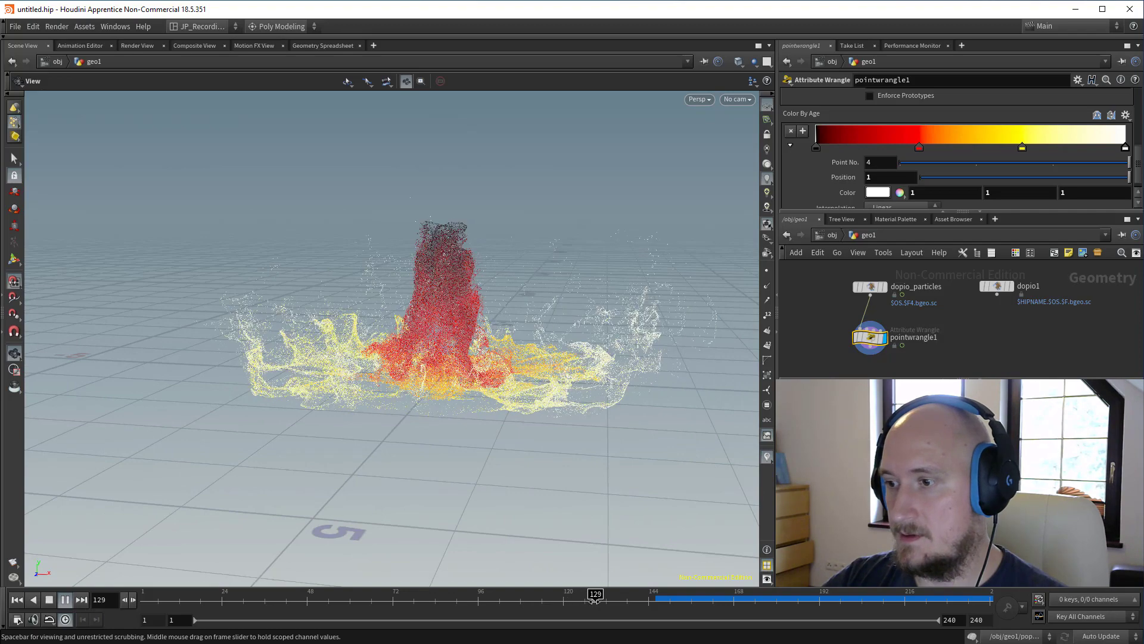
drag(471, 598, 400, 598)
Add a Color node beside the point wrangle, fed by dopio_particles, and display it.
scroll(820, 358, down, 2)
middle_drag(820, 358, 831, 315)
key(Tab)
key(Escape)
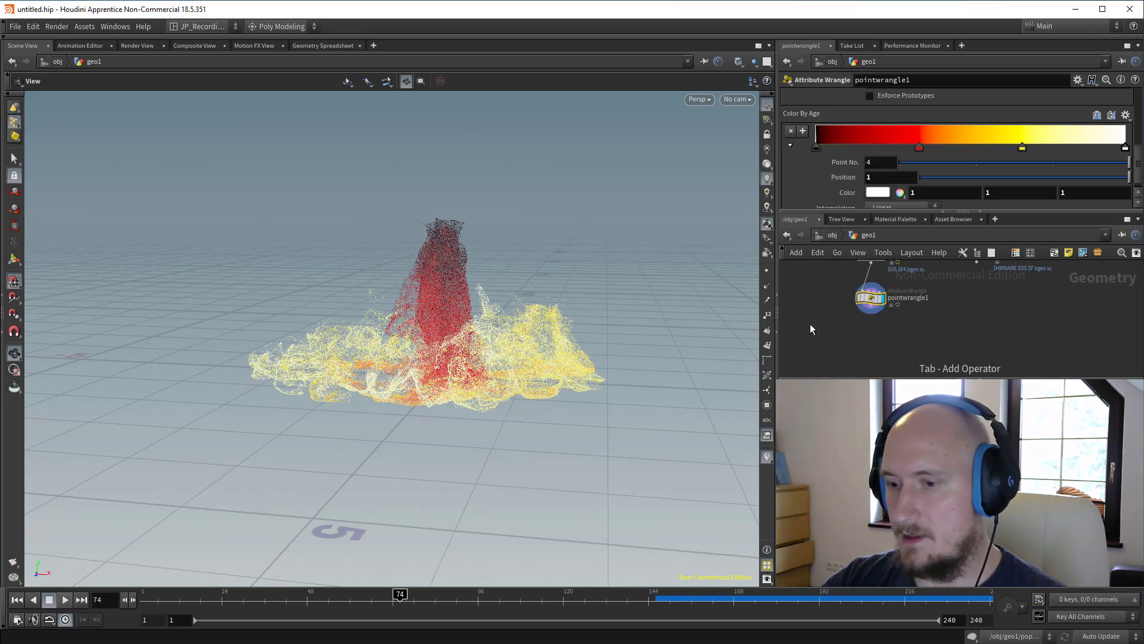
key(Tab)
text(co)
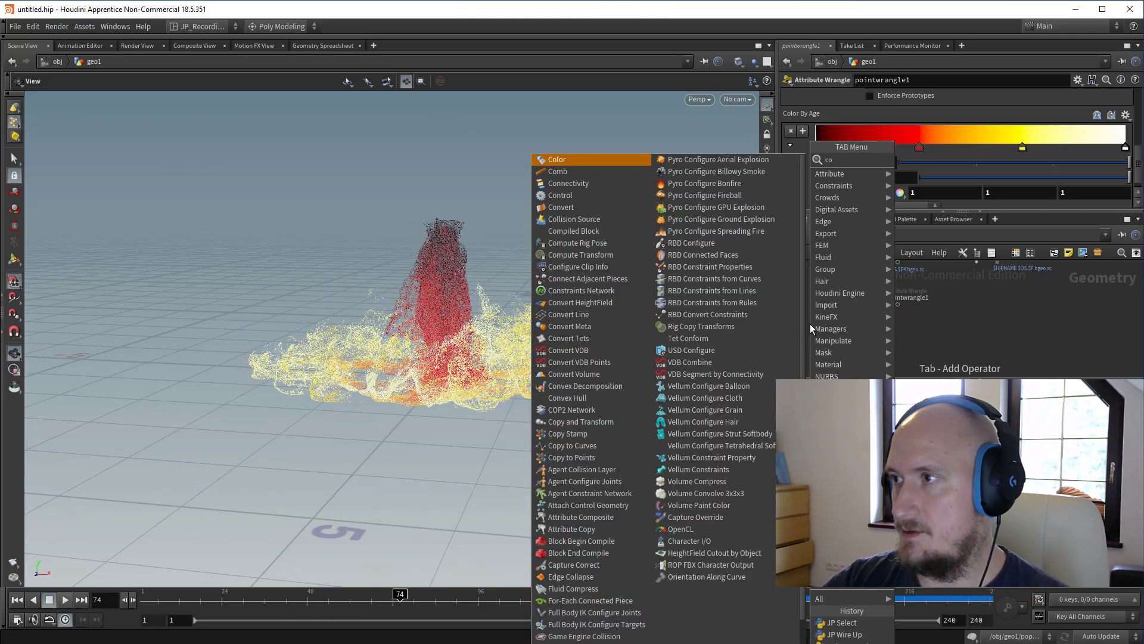
key(Return)
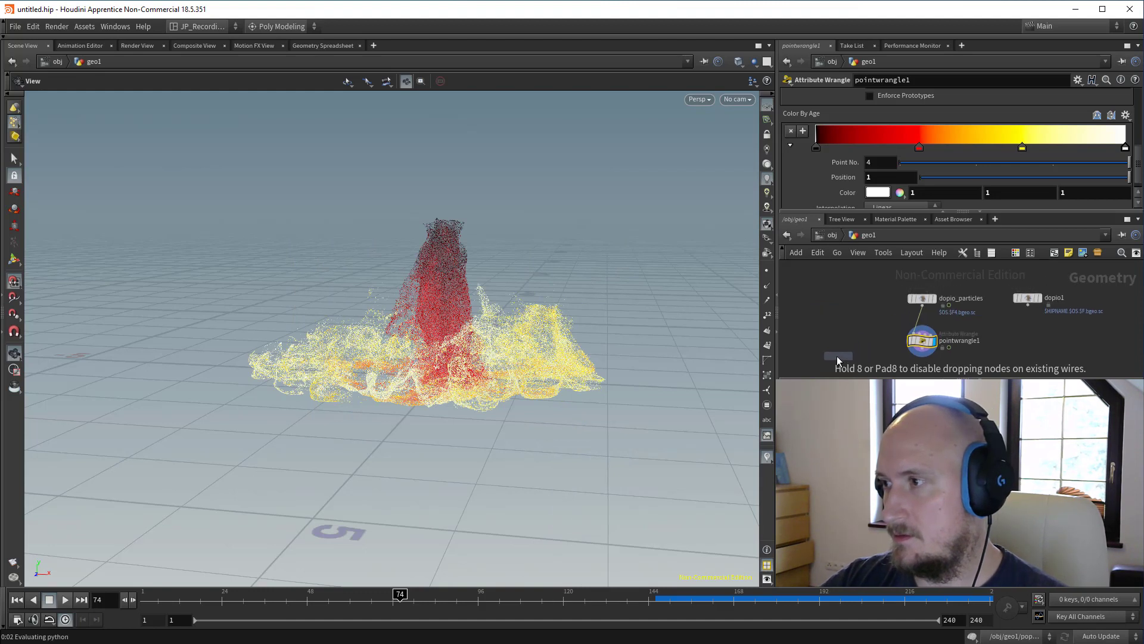
click(845, 344)
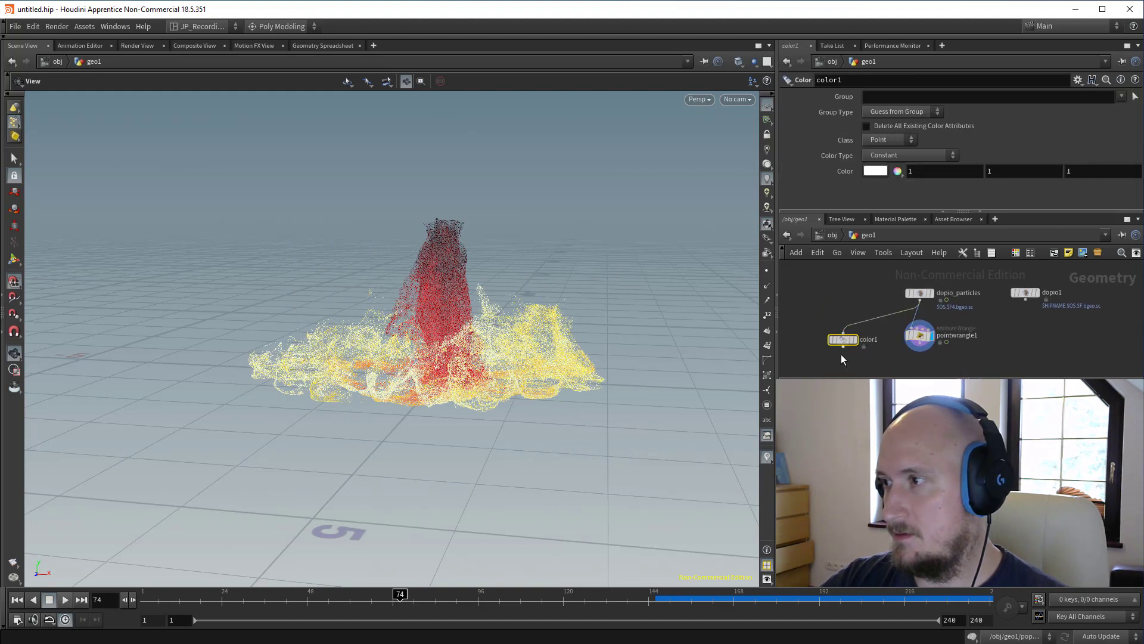
click(856, 339)
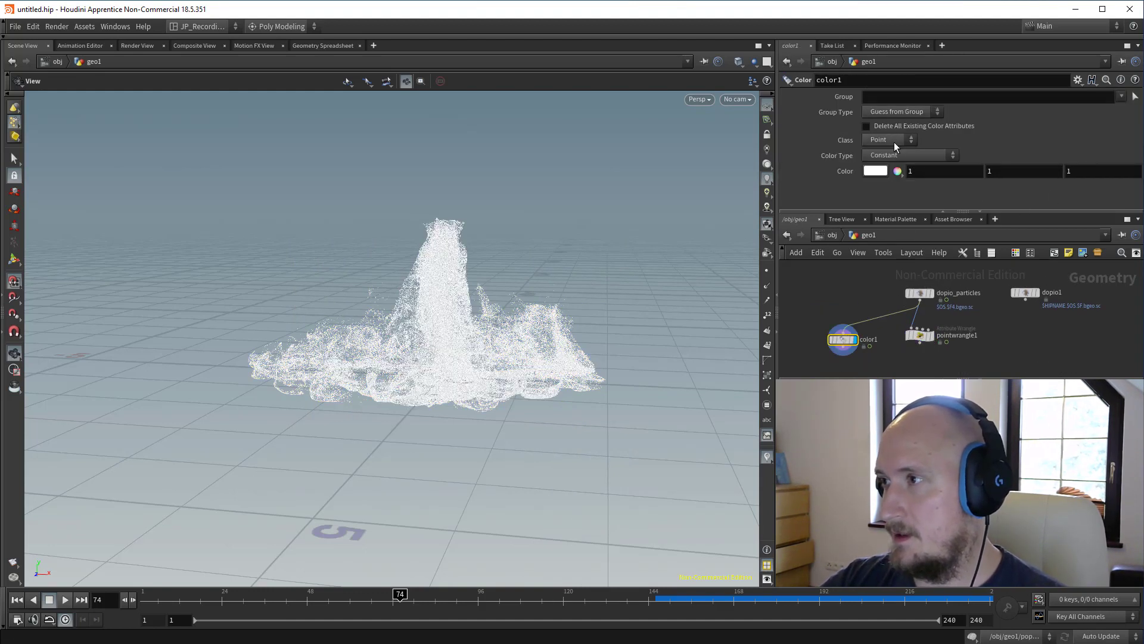
Set the Color node's Color Type to Ramp from Attribute.
click(910, 154)
click(1004, 144)
click(916, 153)
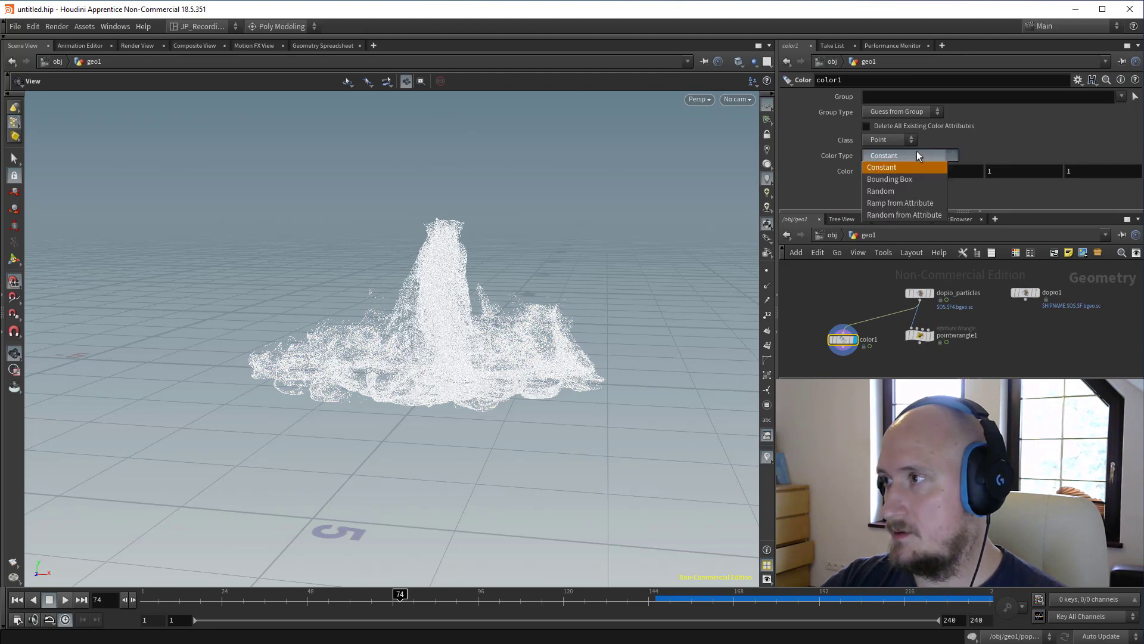
click(900, 202)
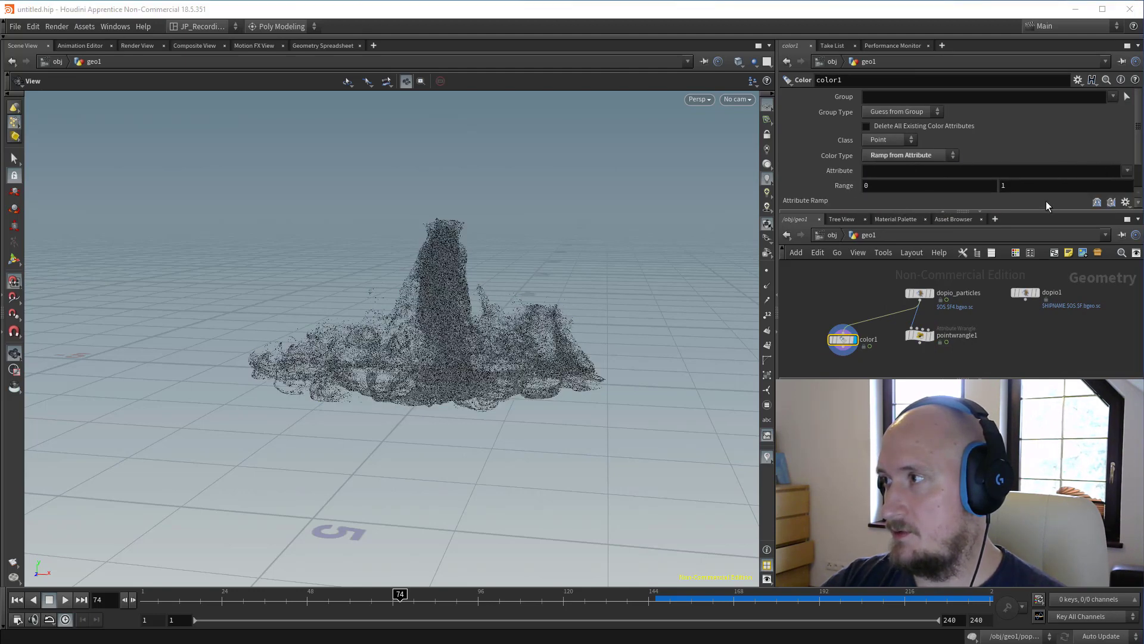
Reposition the Color node below the point wrangle and rewire its input to the wrangle's output.
middle_drag(920, 345, 921, 290)
drag(841, 287, 842, 306)
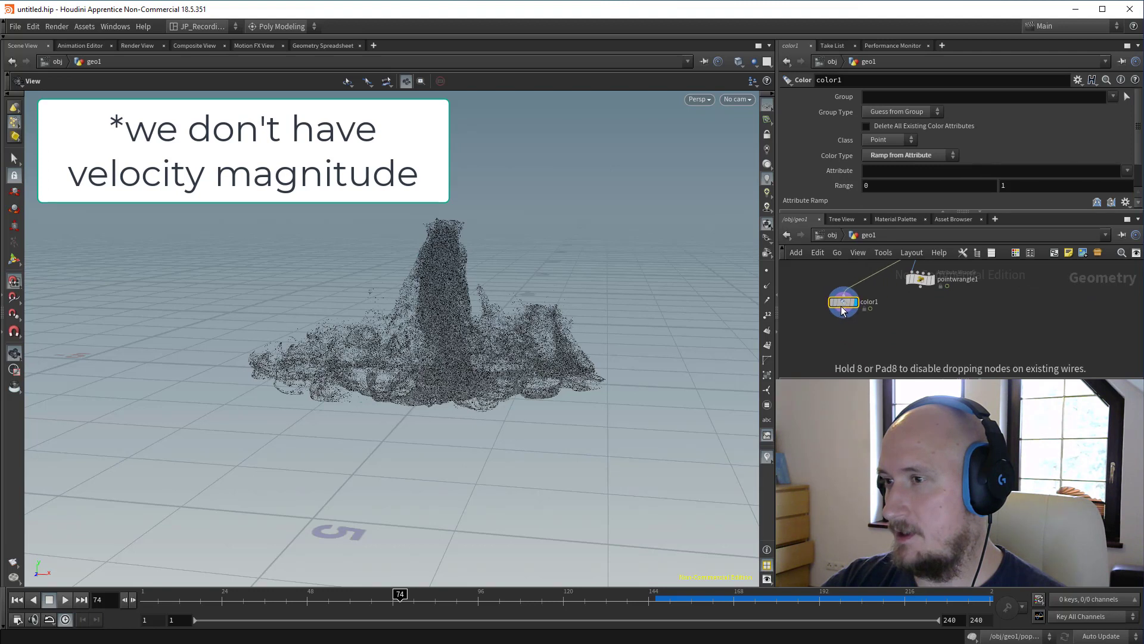
middle_drag(876, 302, 873, 325)
scroll(874, 324, down, 1)
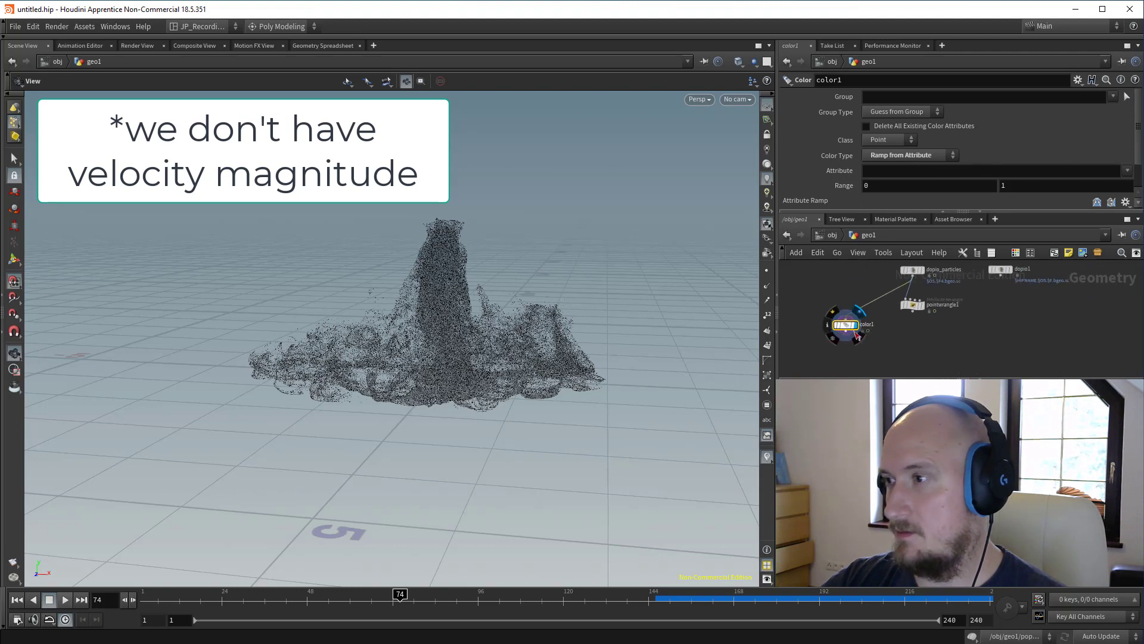
click(912, 304)
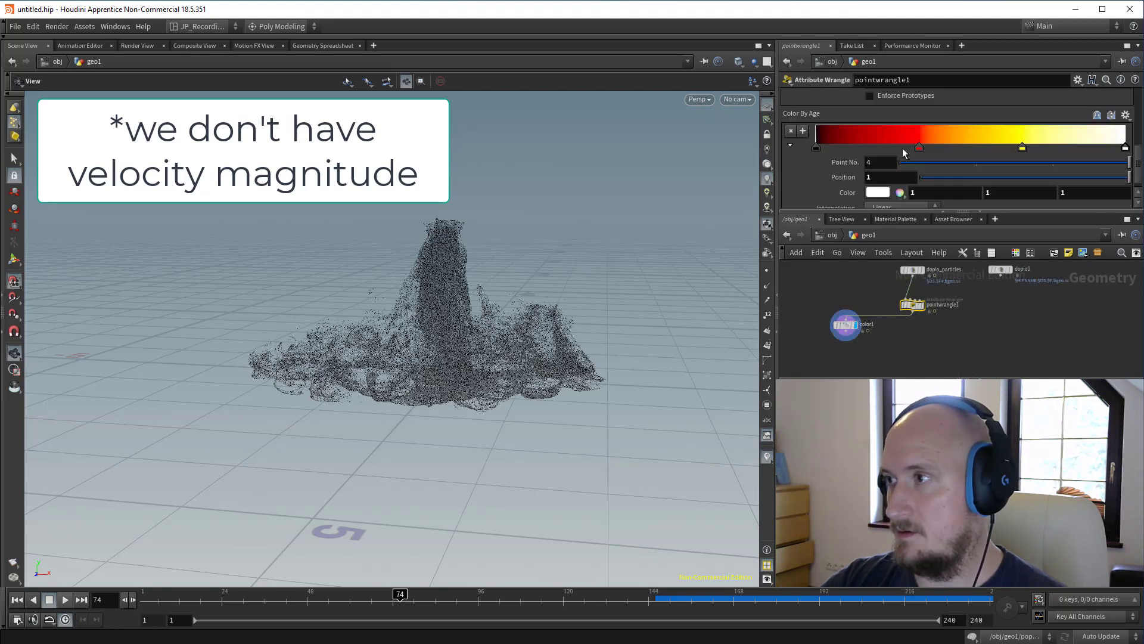
scroll(902, 148, up, 5)
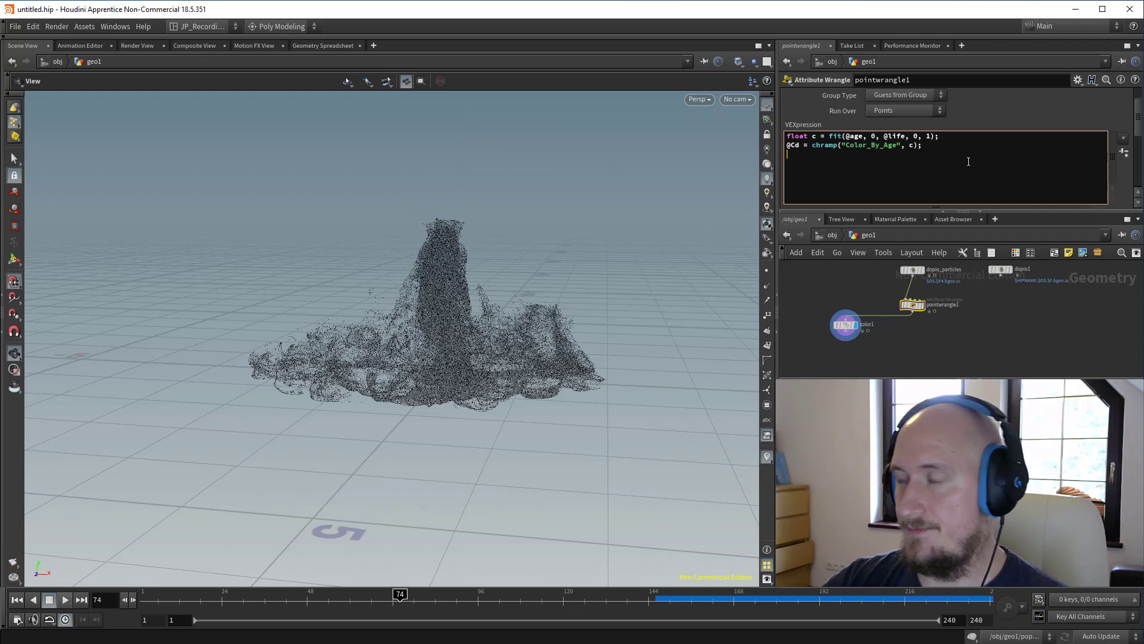
key(Return)
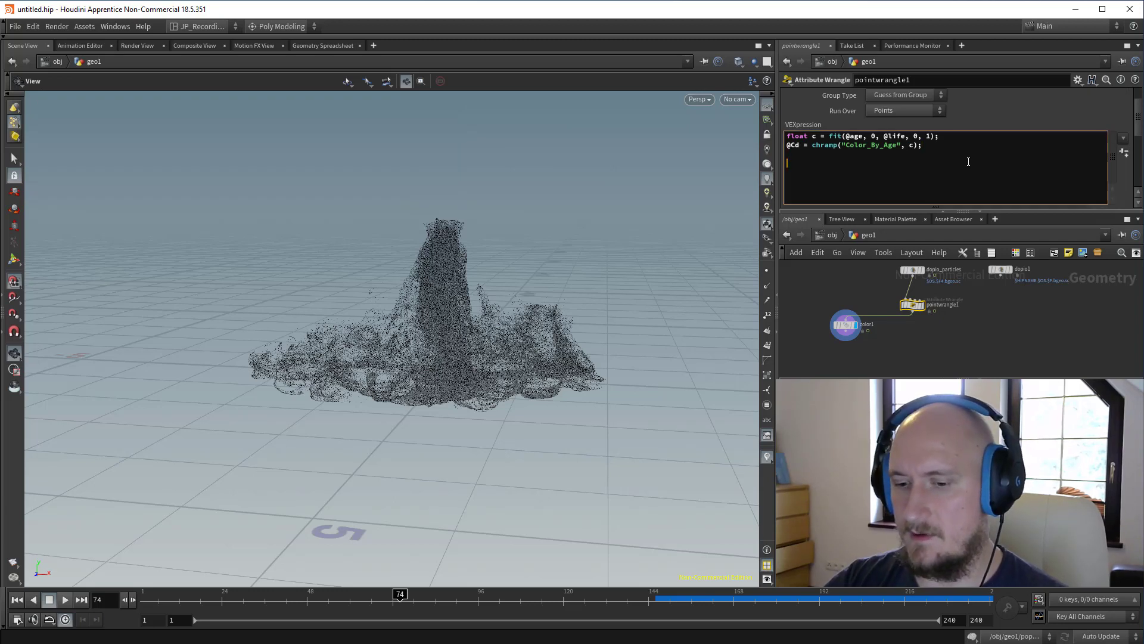
text(@velo)
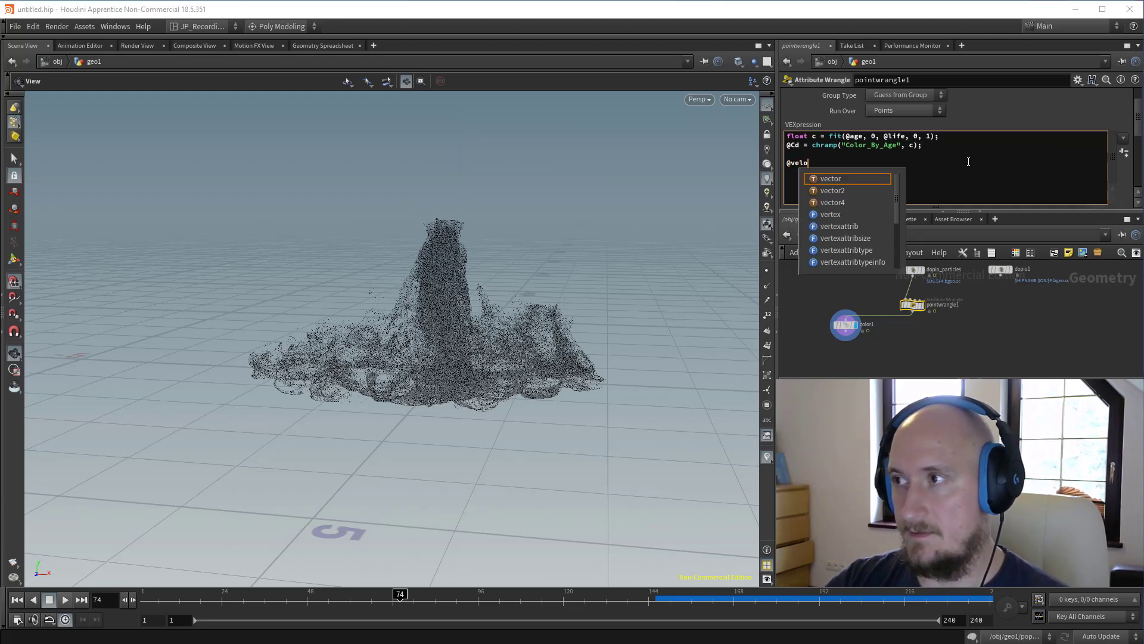
text(city = )
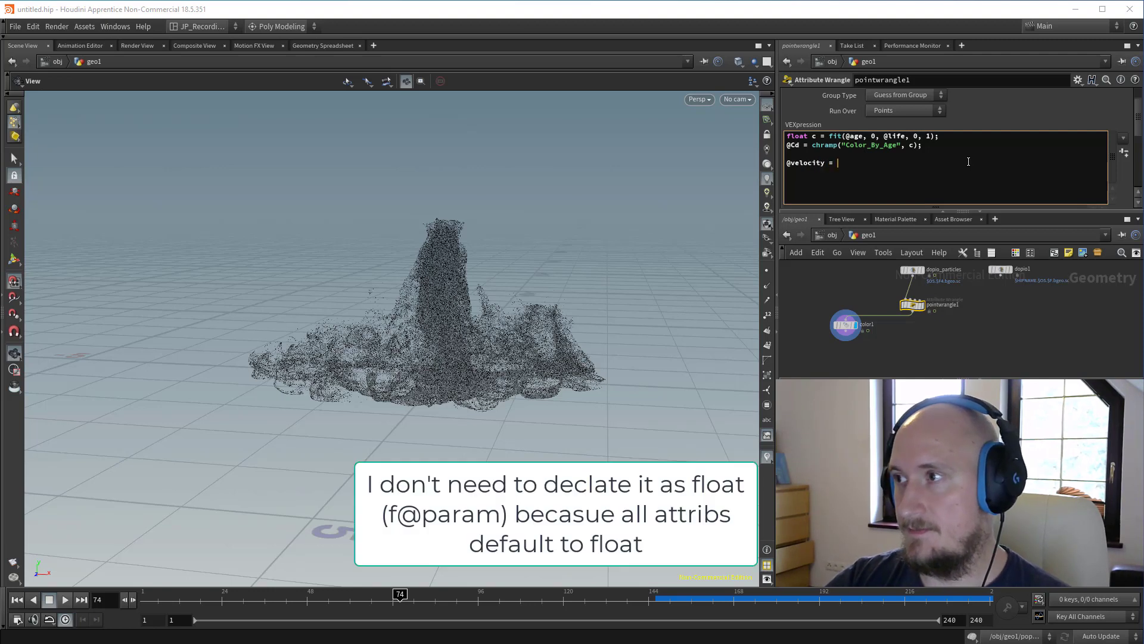
text(length)
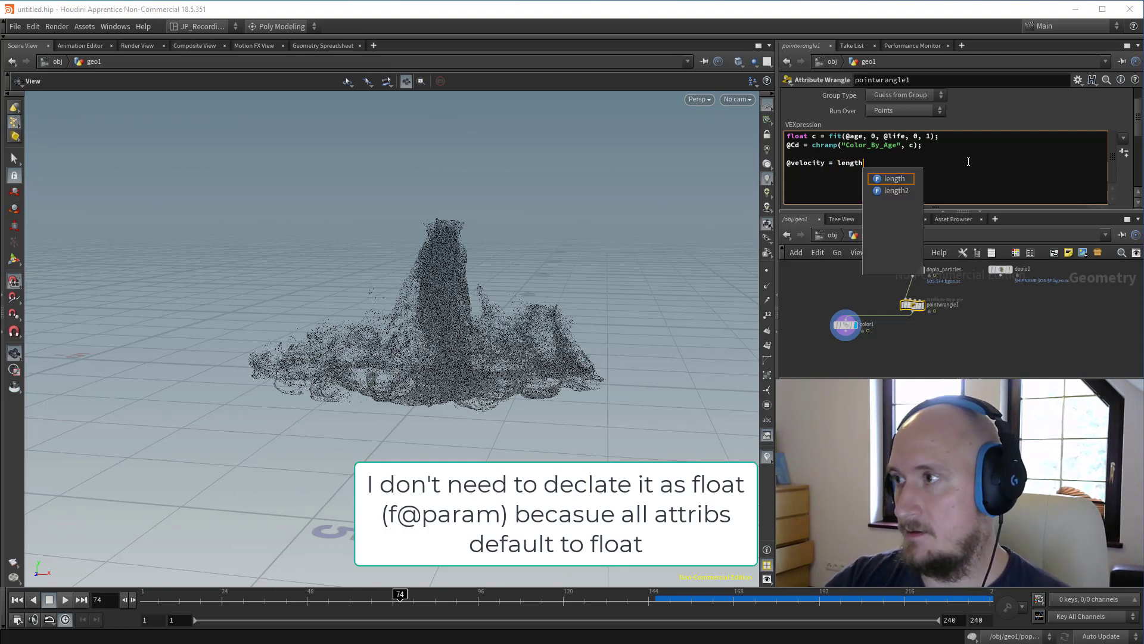
text((@)
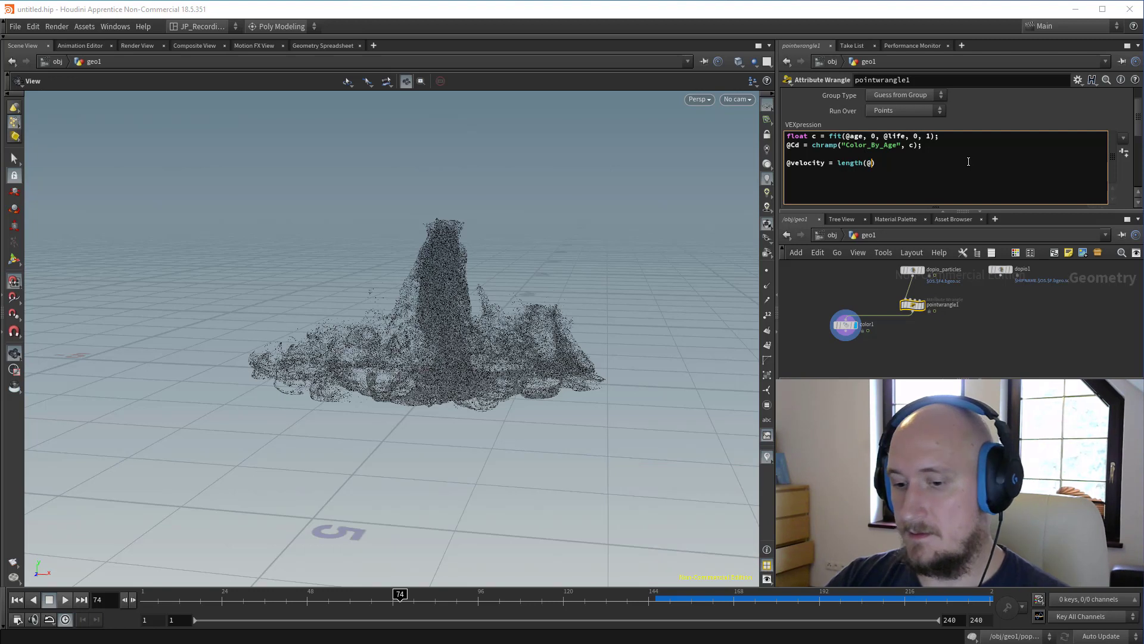
text(v);)
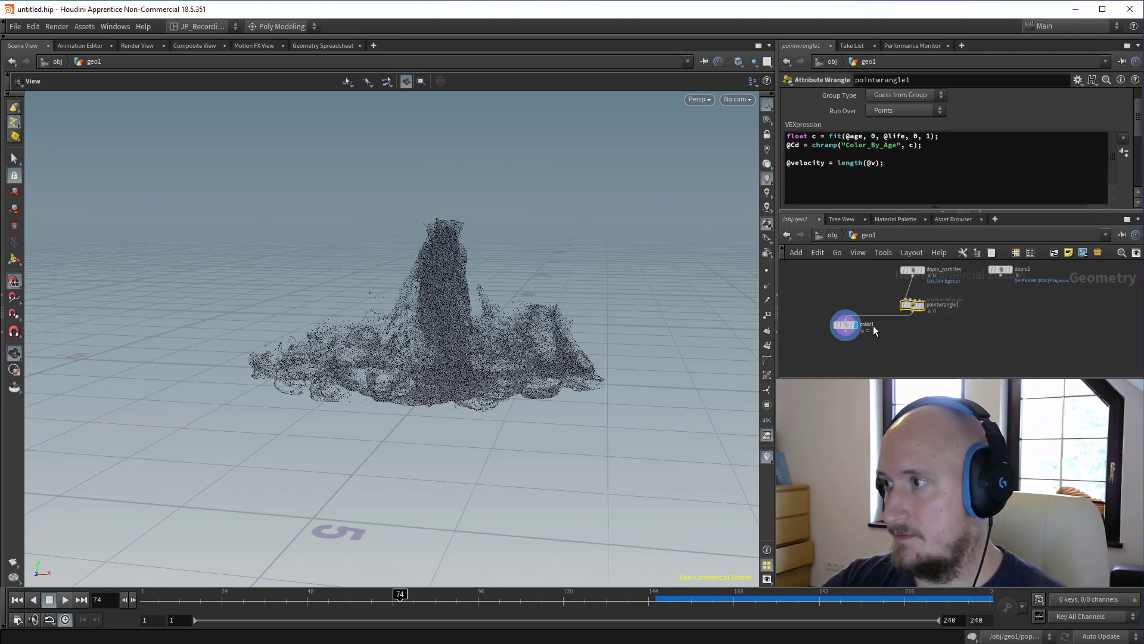
Show only the velocity attribute in the Geometry Spreadsheet and sort the points by it in descending order.
click(322, 45)
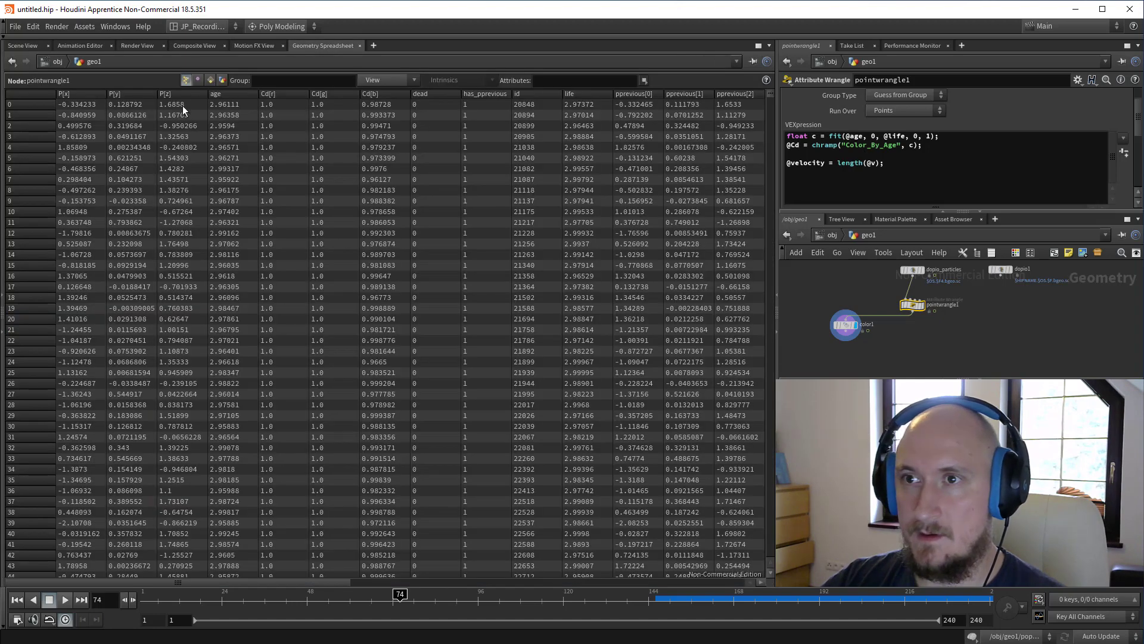
click(398, 81)
click(380, 134)
click(387, 78)
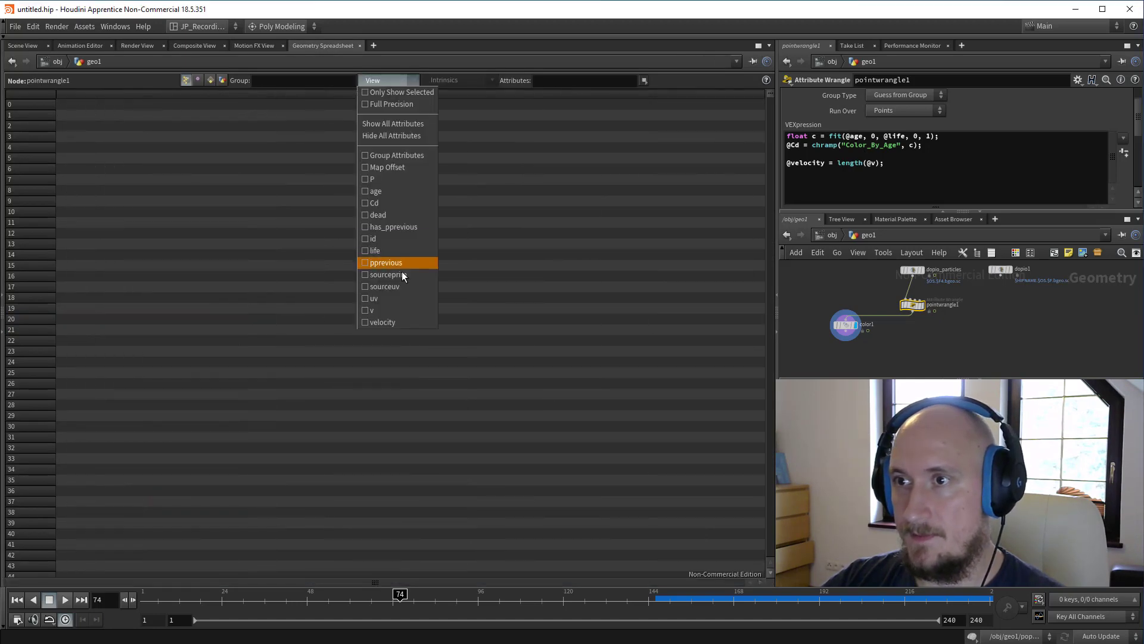
click(389, 322)
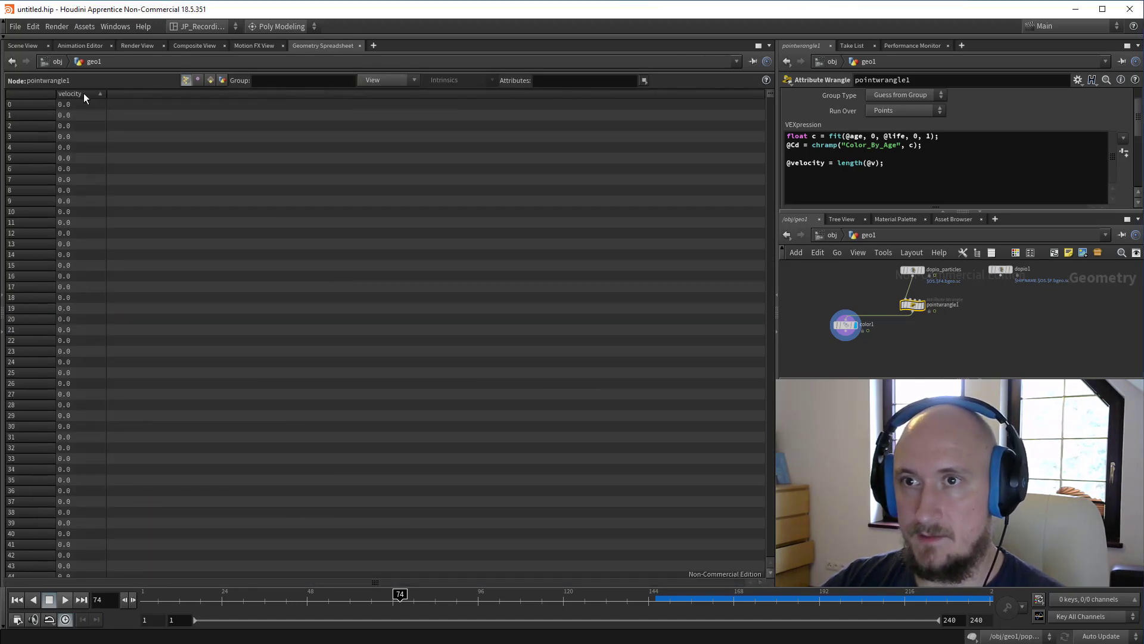
click(84, 93)
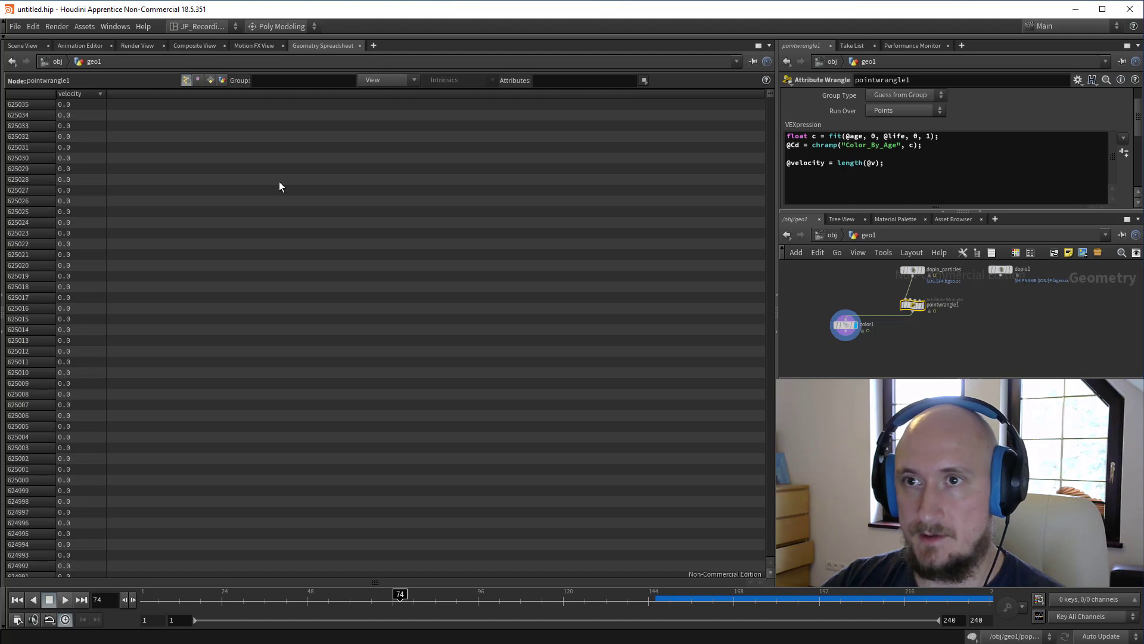
Display the point wrangle and declare the velocity attribute explicitly as a float with f@velocity.
click(923, 305)
click(784, 165)
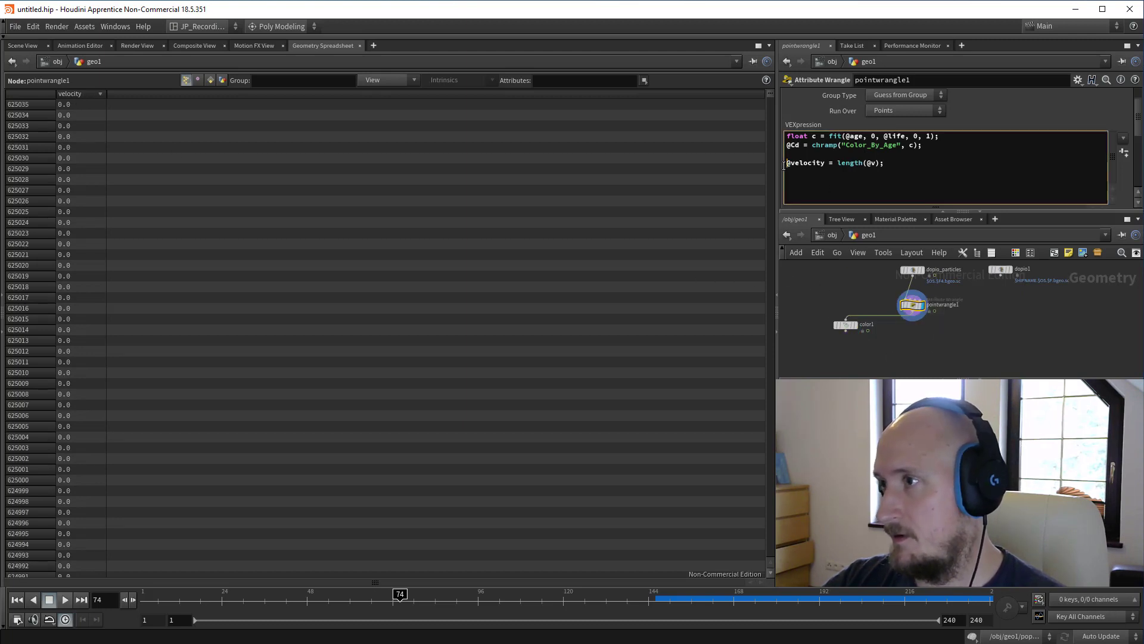
text(f)
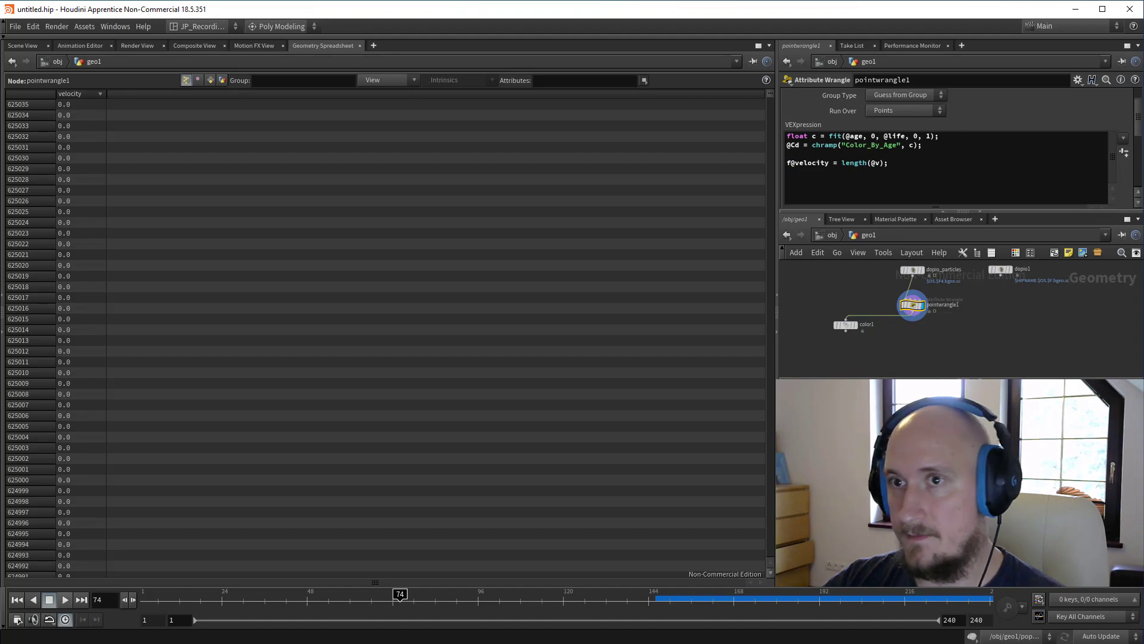
Move the timeline to frame 71 and show the v attribute alongside velocity in the Geometry Spreadsheet.
click(30, 47)
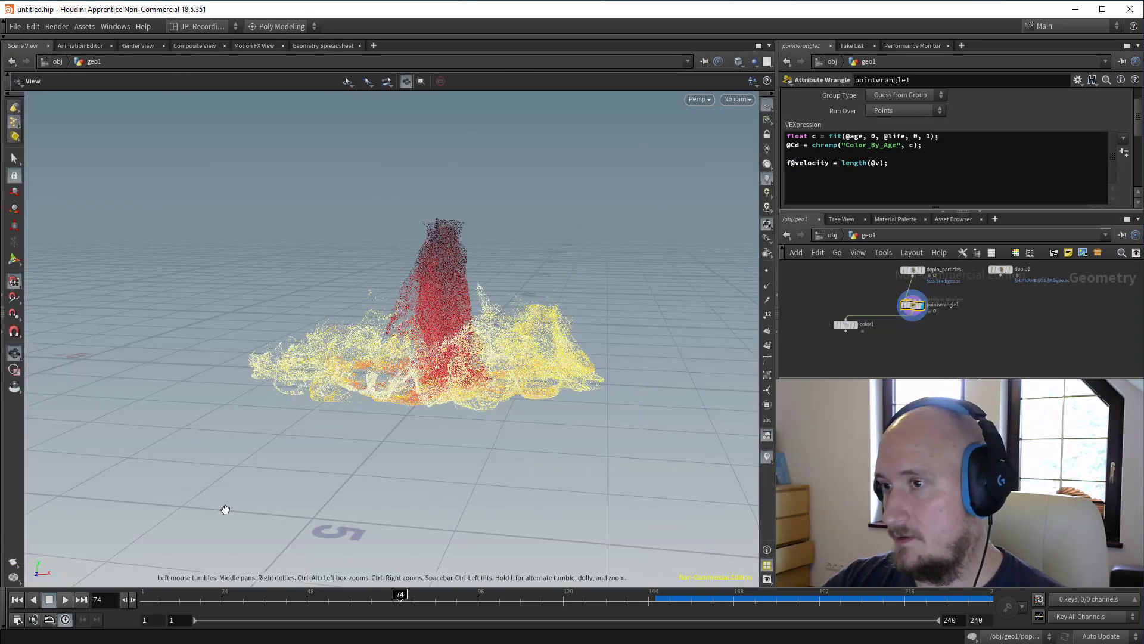
drag(339, 594, 389, 595)
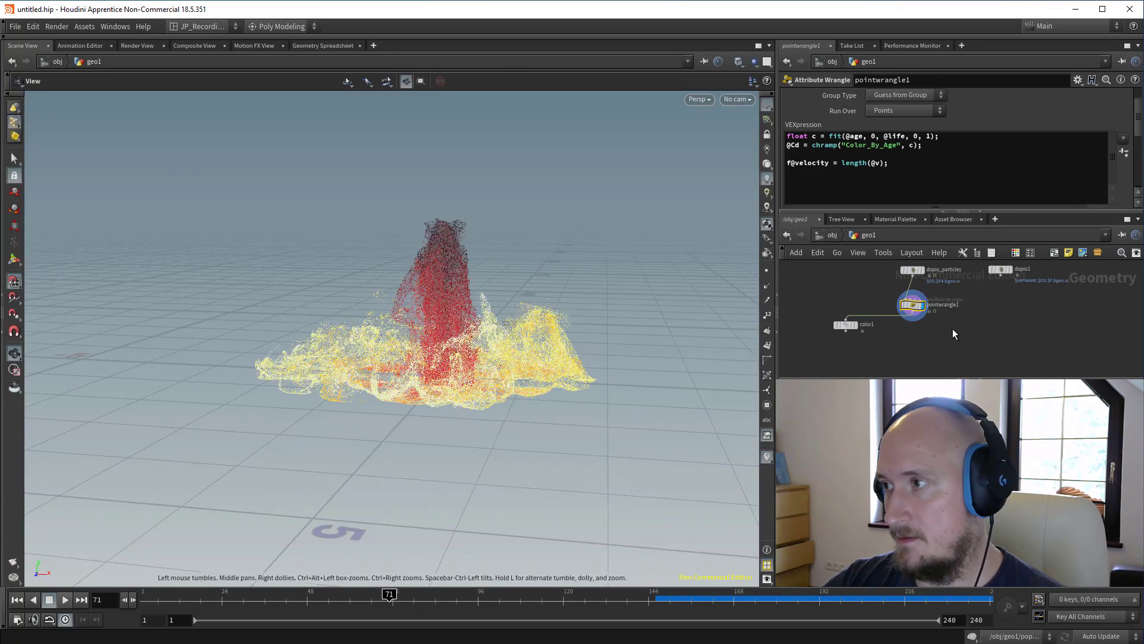
click(325, 46)
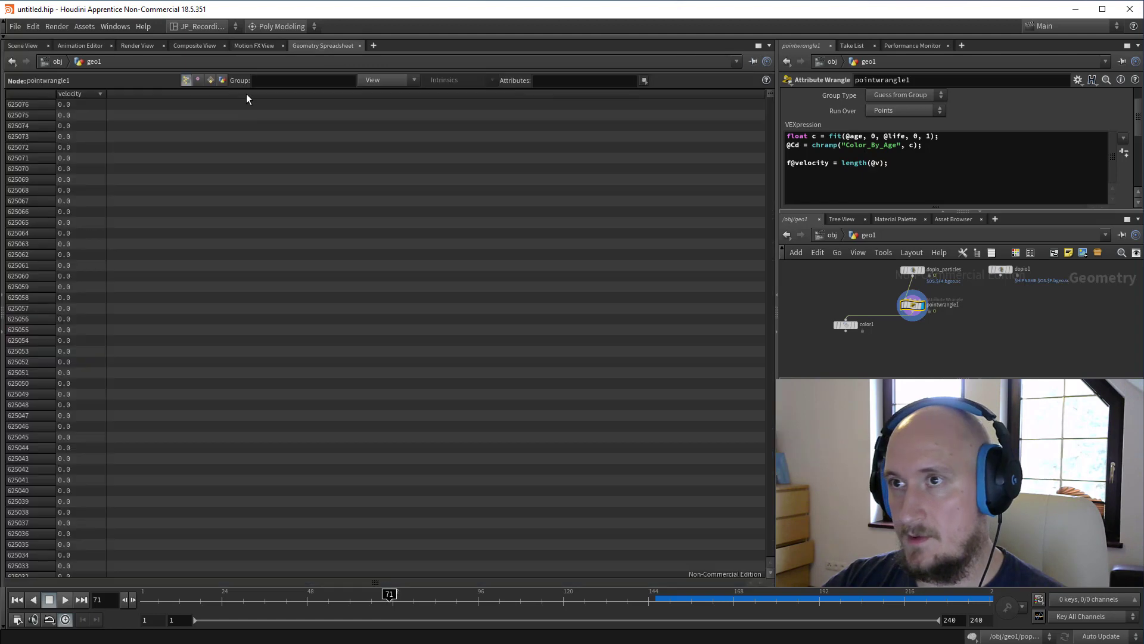
click(372, 79)
click(391, 309)
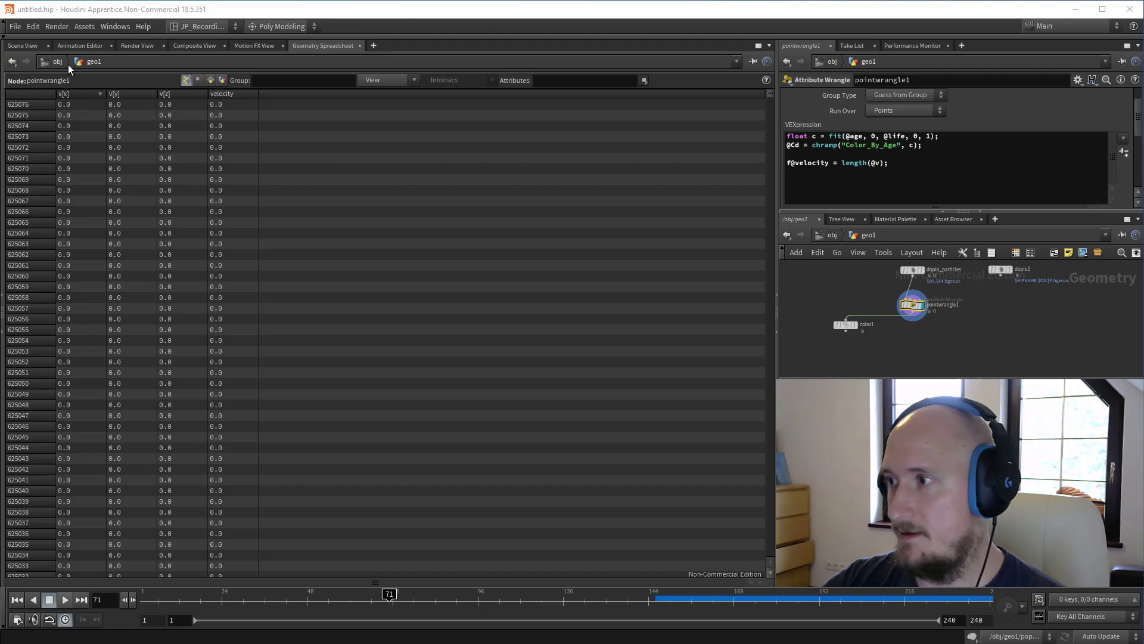
Switch updating to Manual, inspect the advection settings of popadvectbyvolumes2 inside popnet_particles, and return to the geo1 network.
click(32, 46)
middle_drag(959, 319, 941, 353)
scroll(943, 344, down, 1)
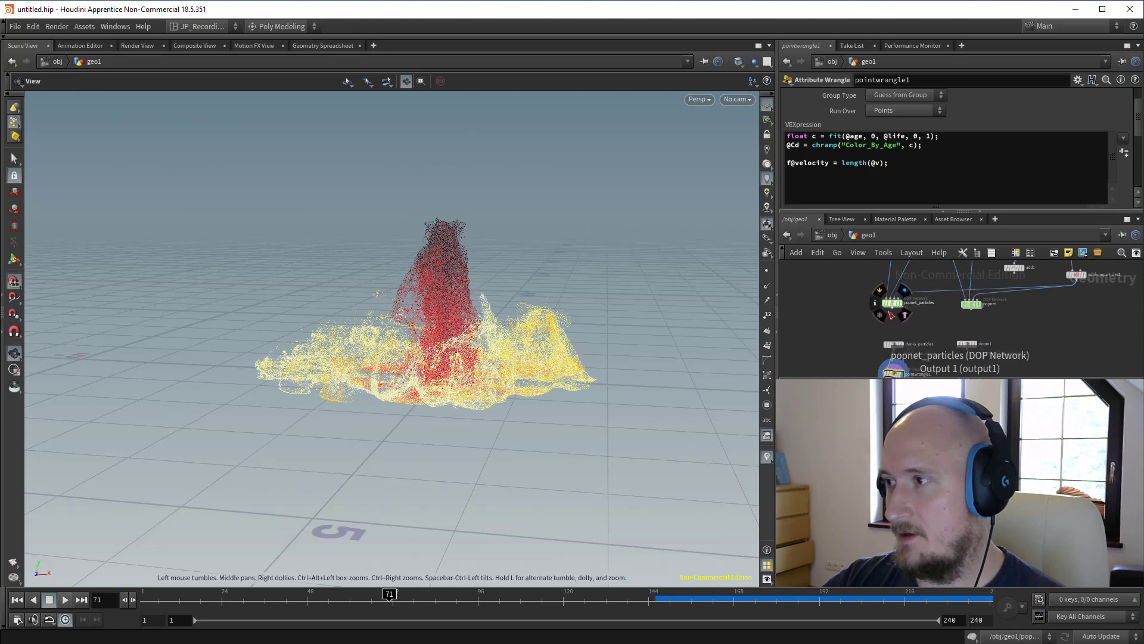
middle_drag(865, 355, 858, 311)
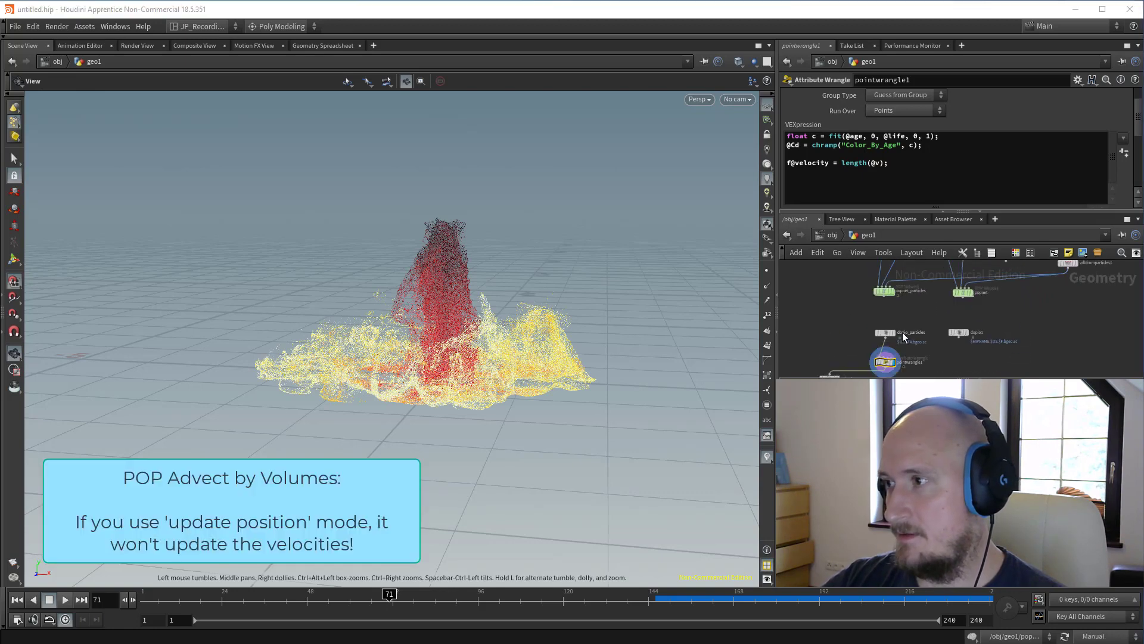
double_click(886, 292)
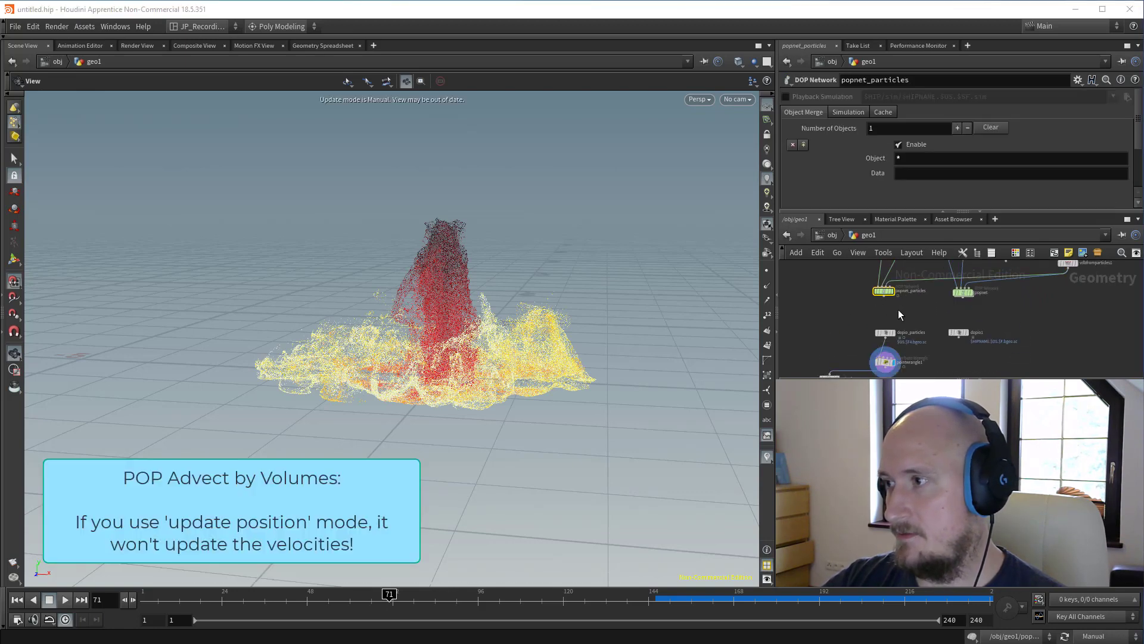
scroll(963, 332, up, 1)
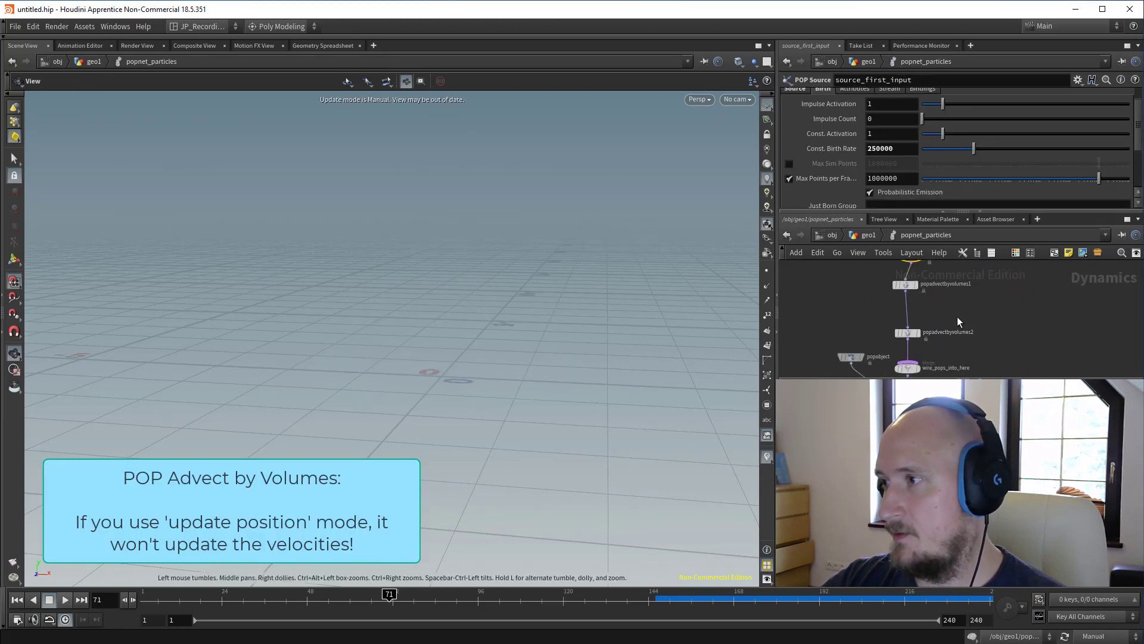
click(907, 332)
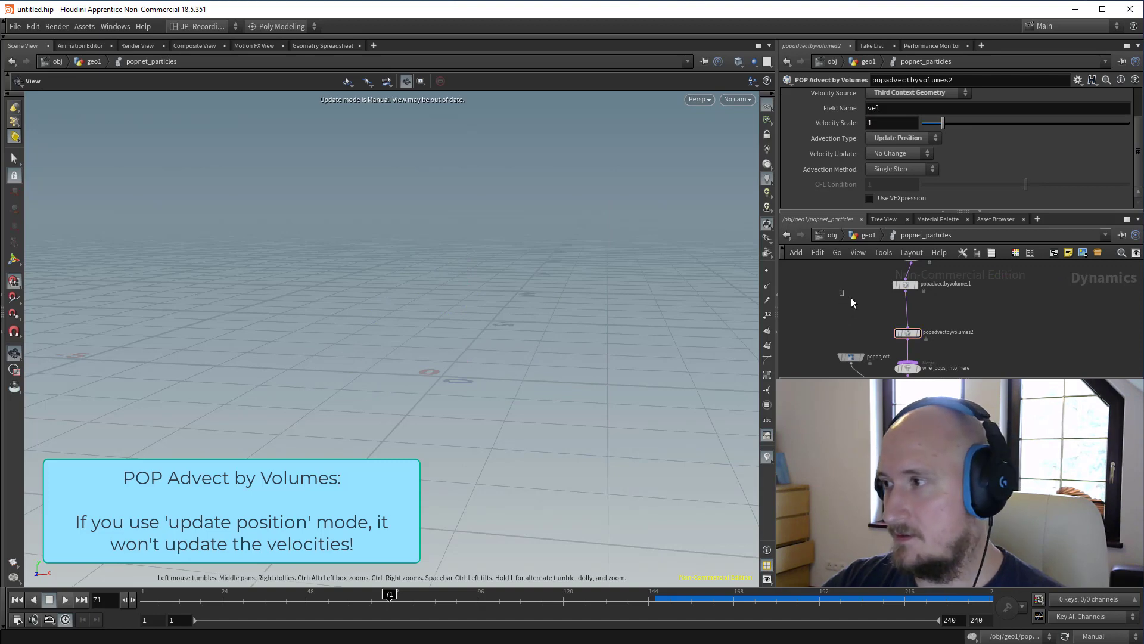
key(u)
middle_drag(866, 309, 862, 257)
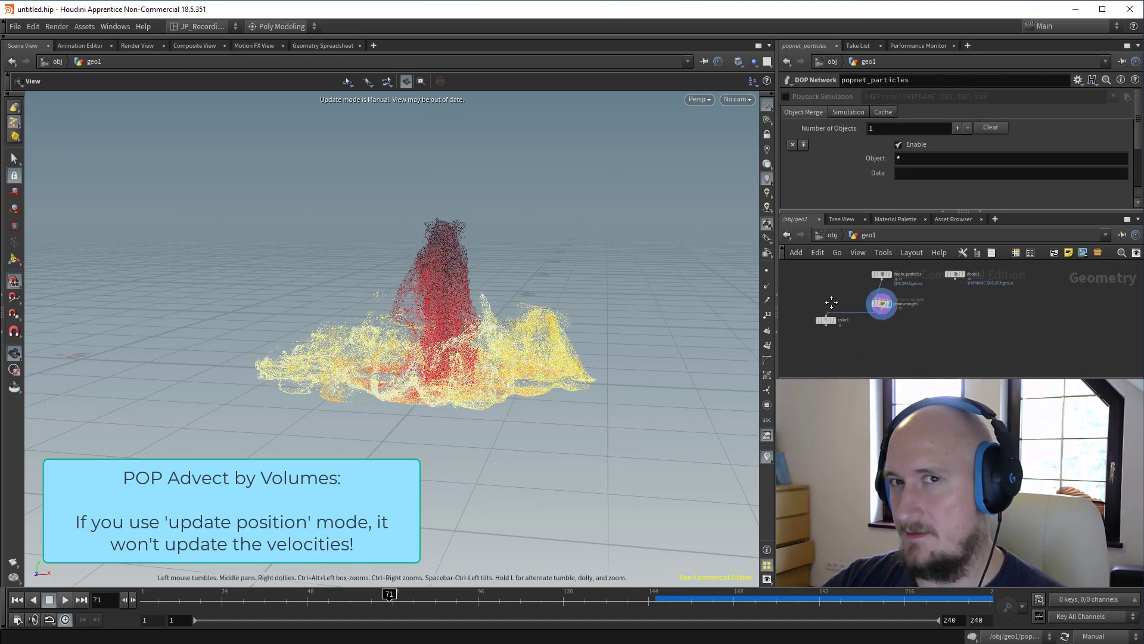
Insert a Trail node between dopio_particles and the point wrangle.
middle_drag(833, 303, 836, 295)
scroll(838, 294, up, 5)
drag(792, 296, 919, 328)
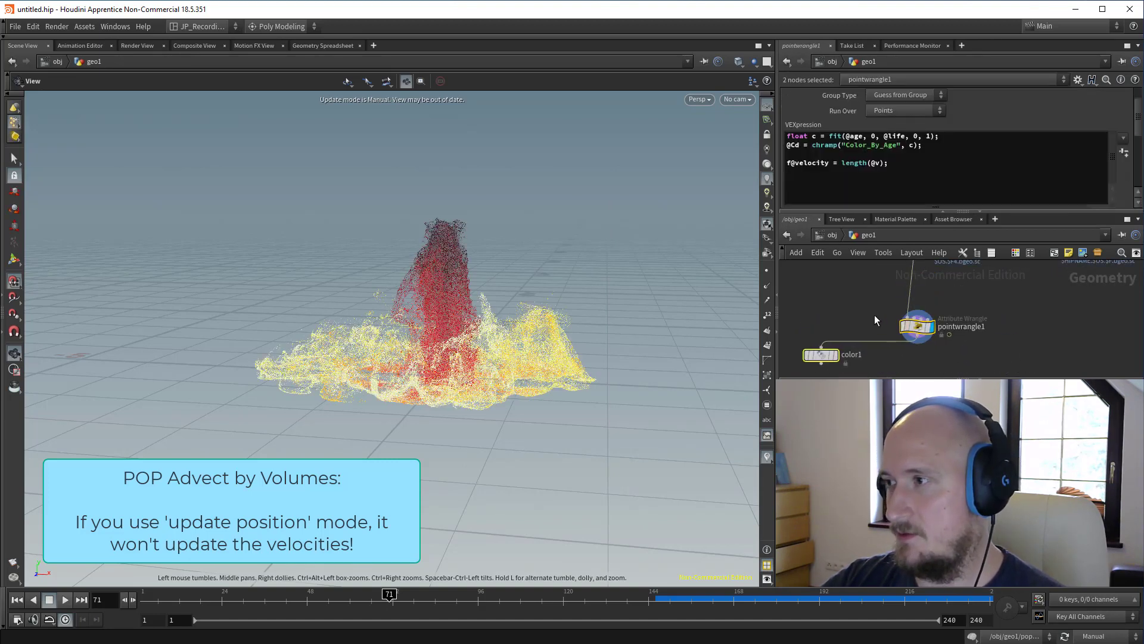
key(Tab)
text(tr)
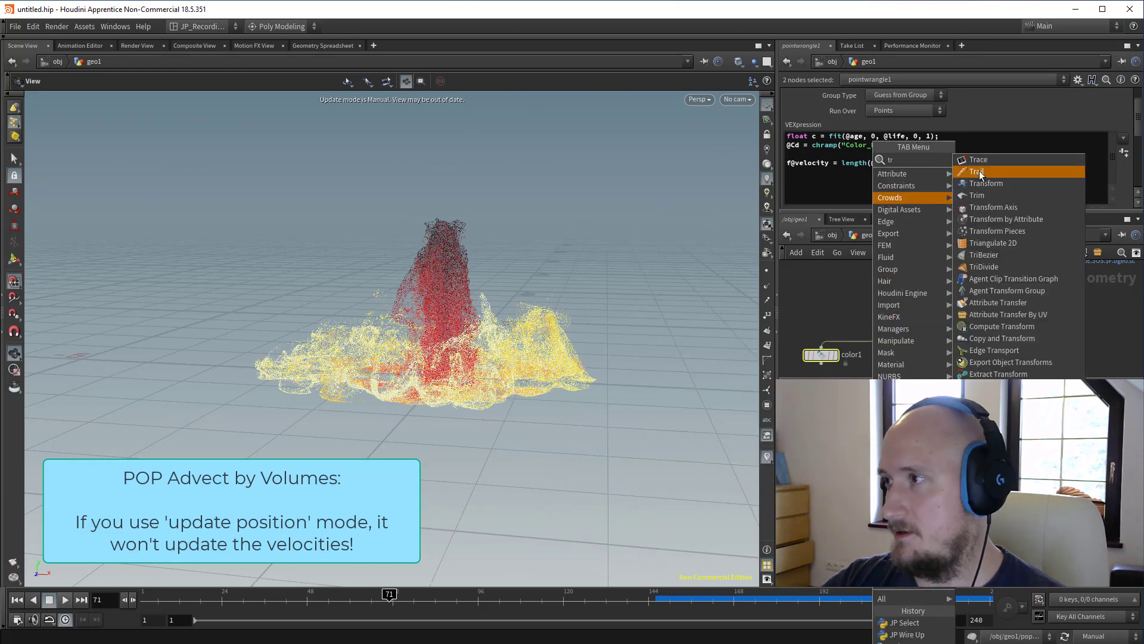
click(978, 171)
click(913, 311)
drag(914, 320, 924, 325)
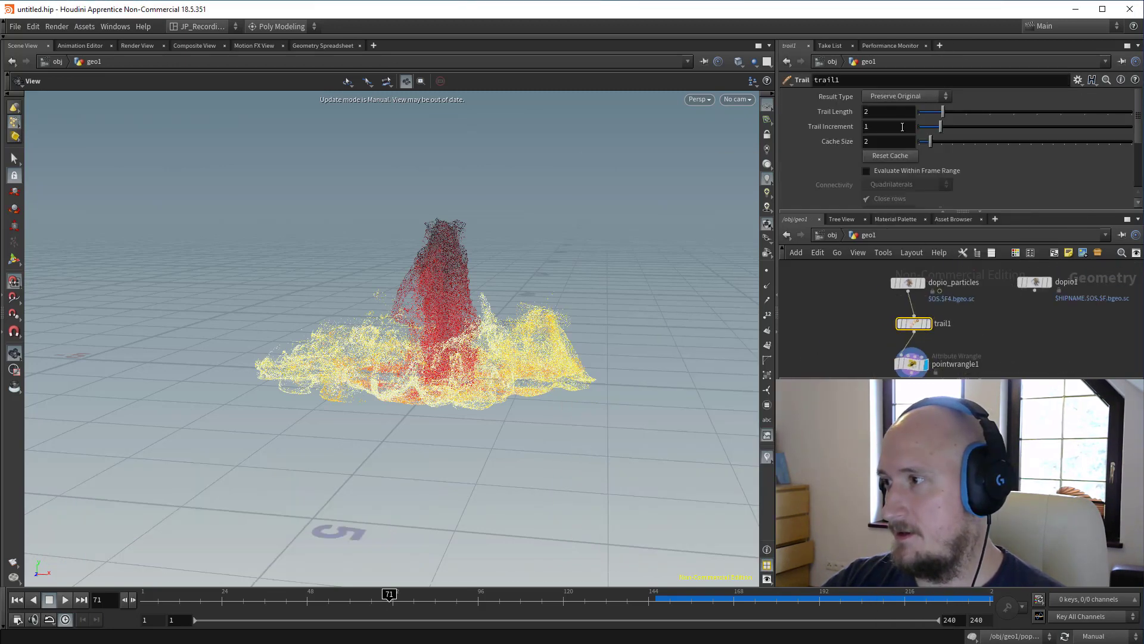
Set the Trail node's Result Type to Compute Velocity.
click(905, 96)
click(897, 145)
middle_drag(882, 383, 905, 326)
scroll(904, 327, down, 2)
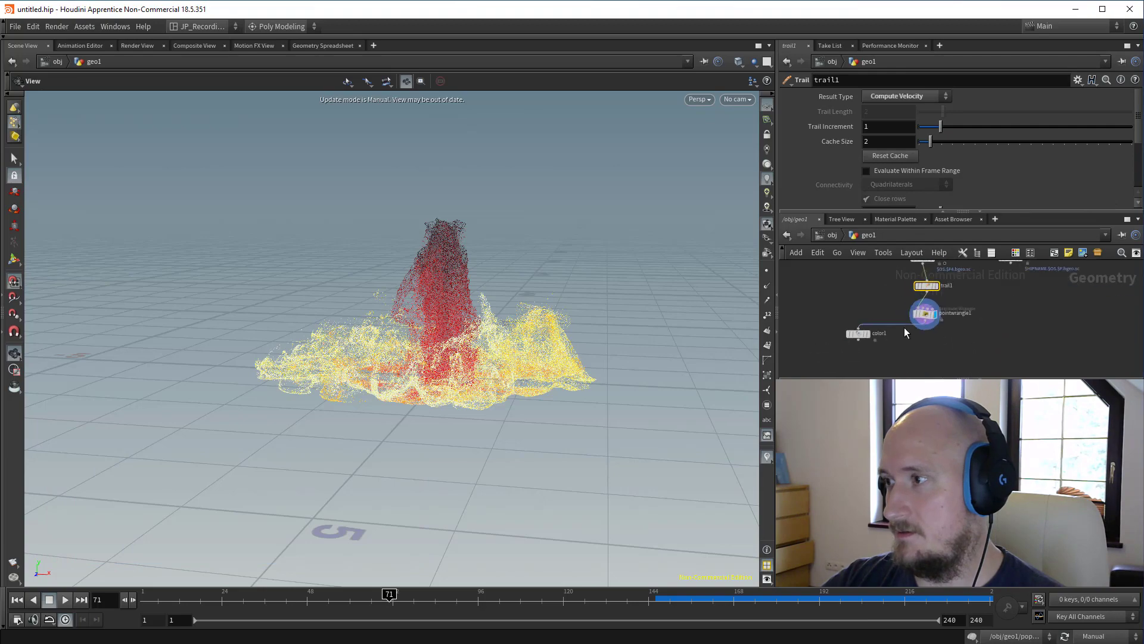
Select the point wrangle, switch the update mode back to Auto Update, and inspect the particles from a closer, higher angle.
click(926, 314)
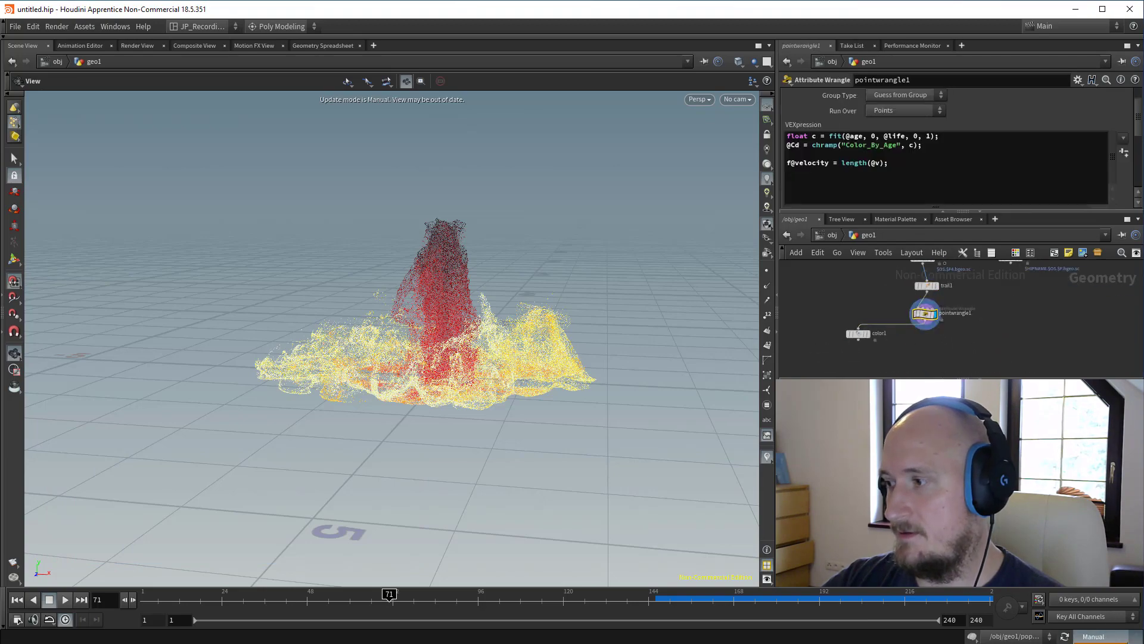
click(1095, 636)
click(1099, 607)
scroll(559, 341, up, 4)
drag(559, 340, 471, 399)
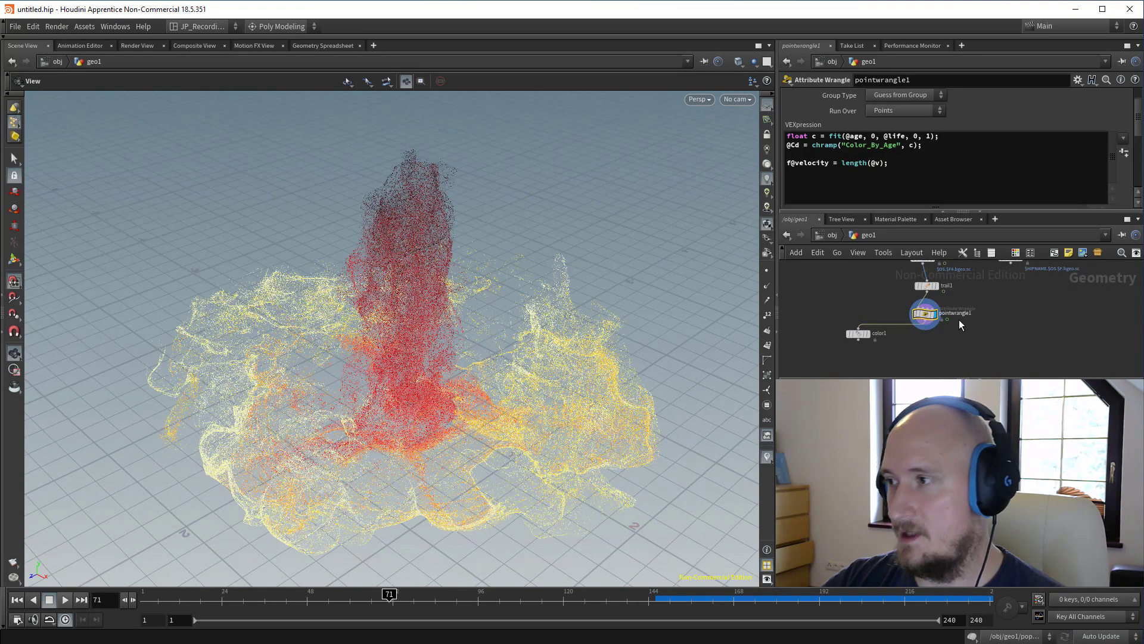
Compare the particle display of color1 with the point wrangle's and open the wrangle's attribute values in the Geometry Spreadsheet.
click(857, 335)
click(867, 333)
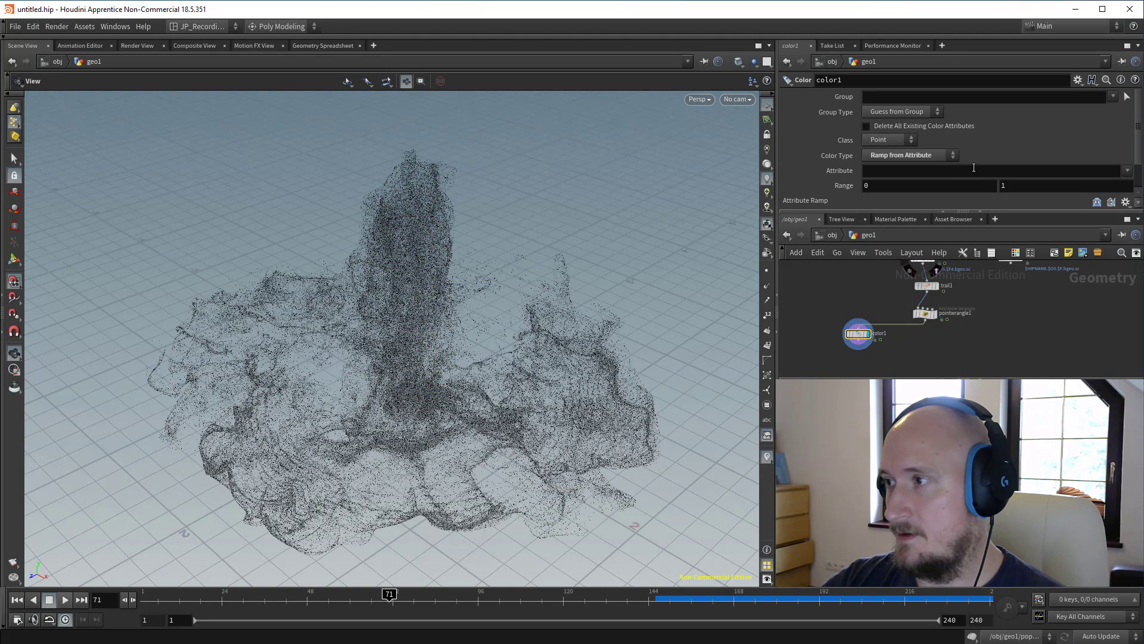
click(924, 314)
click(933, 313)
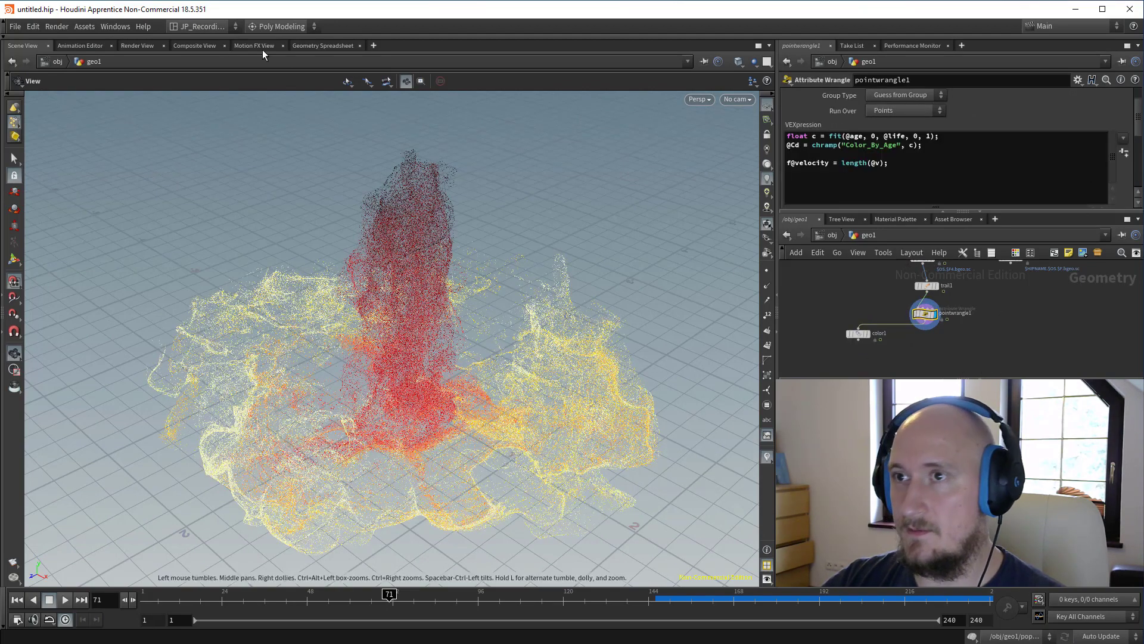
click(322, 46)
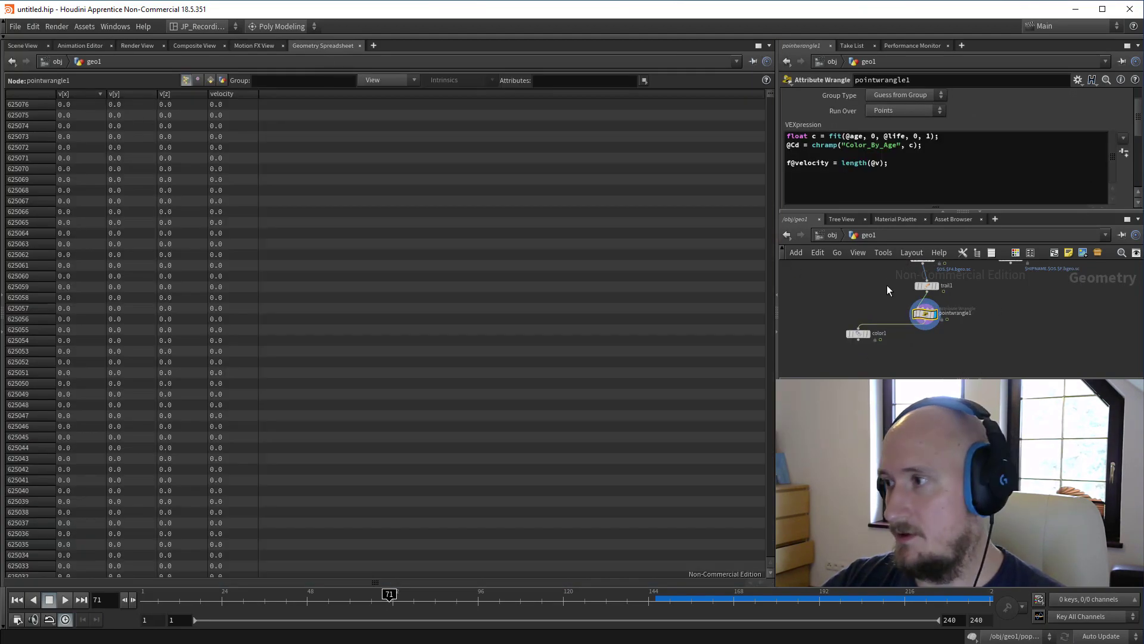
Enable Match by Attribute on the trail1 node, matching the particles by id.
click(927, 286)
scroll(916, 152, down, 5)
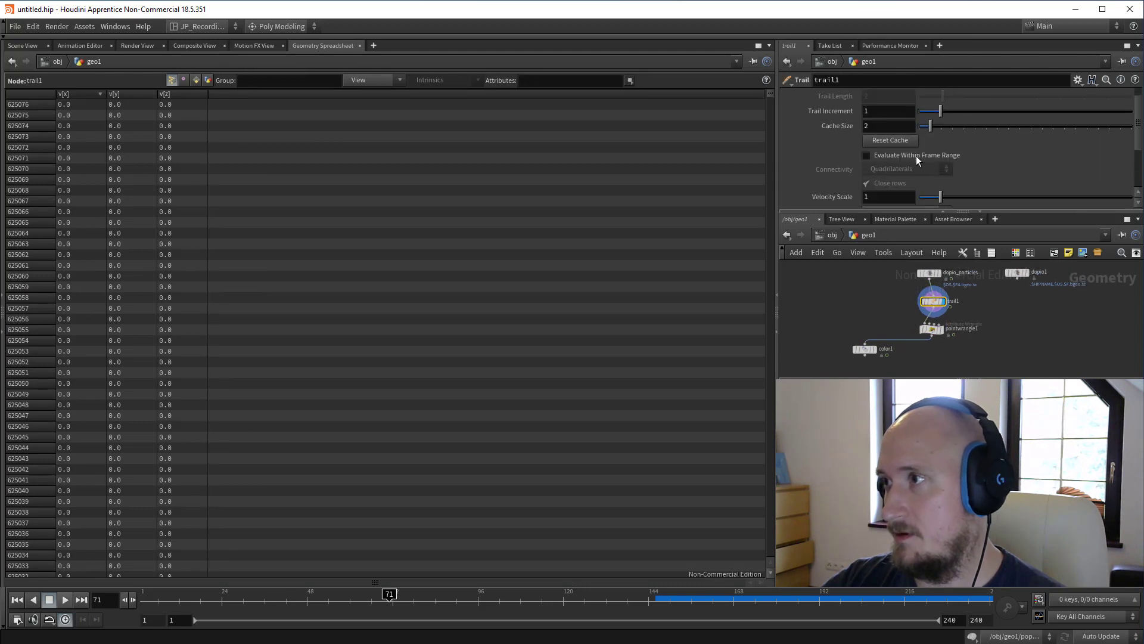
click(871, 186)
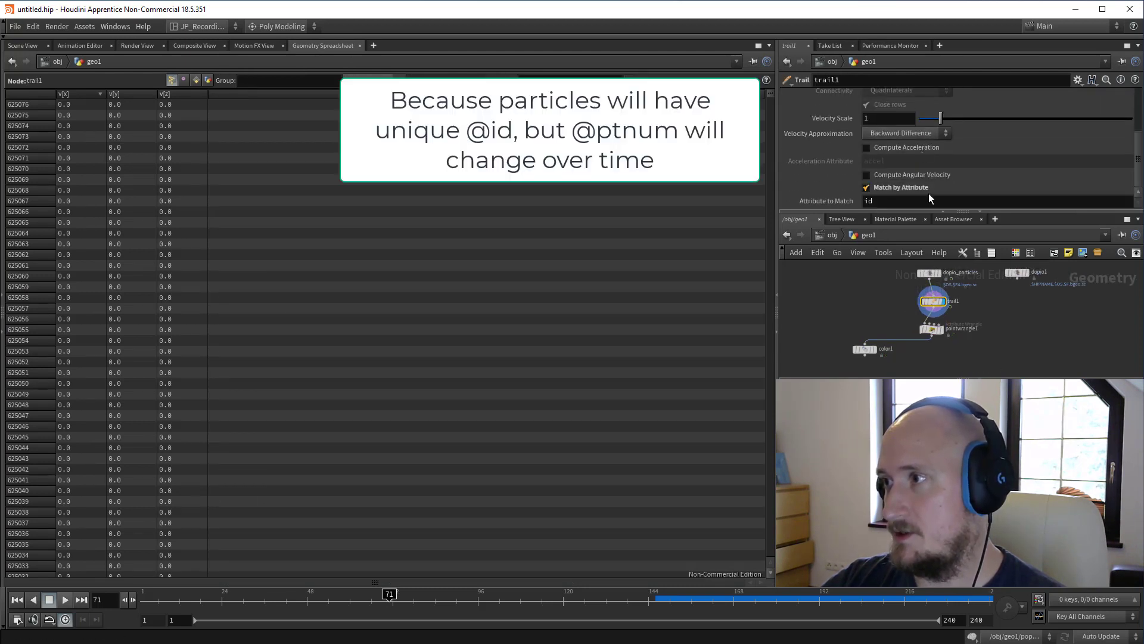
Sort the point wrangle's spreadsheet values by velocity and examine them at frame 104.
drag(935, 305, 934, 311)
middle_drag(906, 297, 898, 318)
click(920, 295)
click(911, 327)
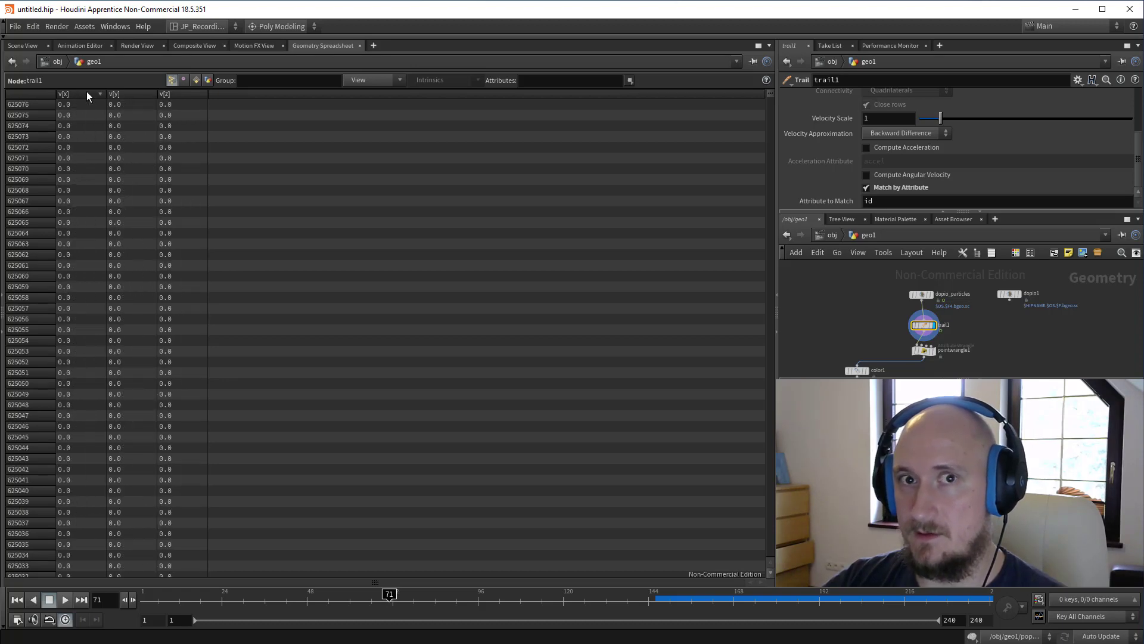
click(923, 351)
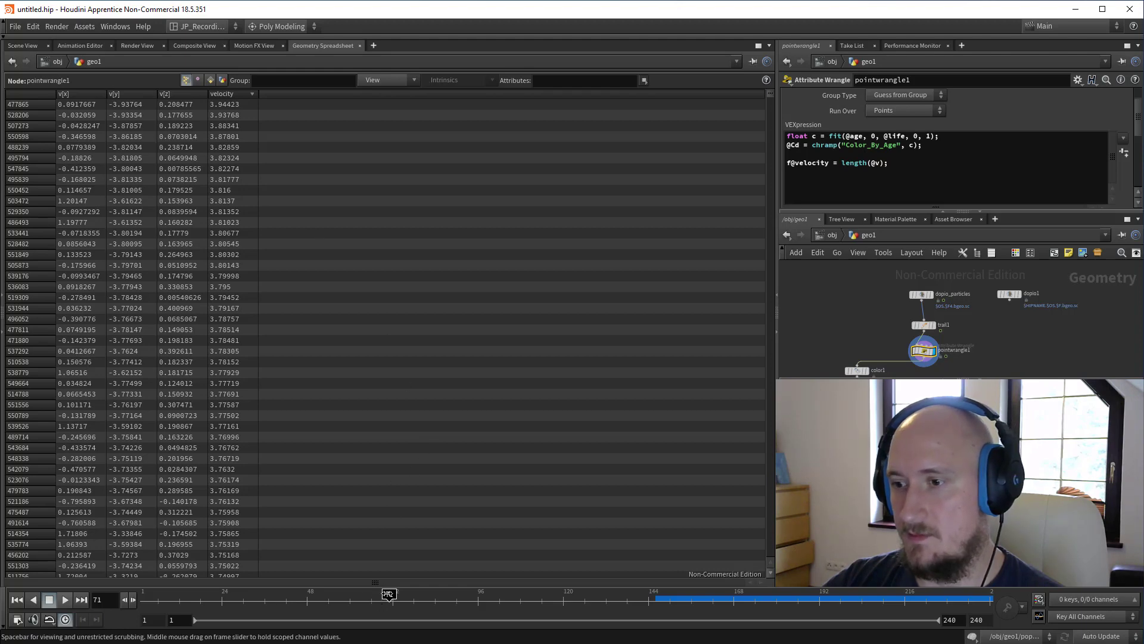
drag(389, 599, 506, 611)
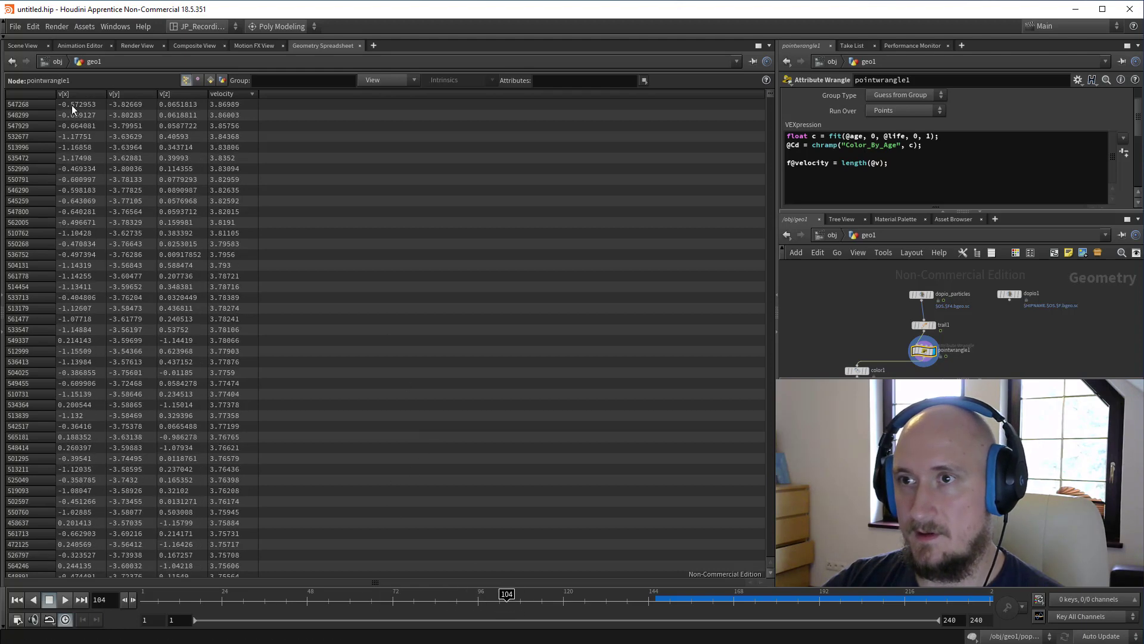
Display color1 in the Scene View, set its range maximum to 4 and its ramp attribute to v.
click(22, 45)
scroll(882, 345, down, 2)
click(864, 340)
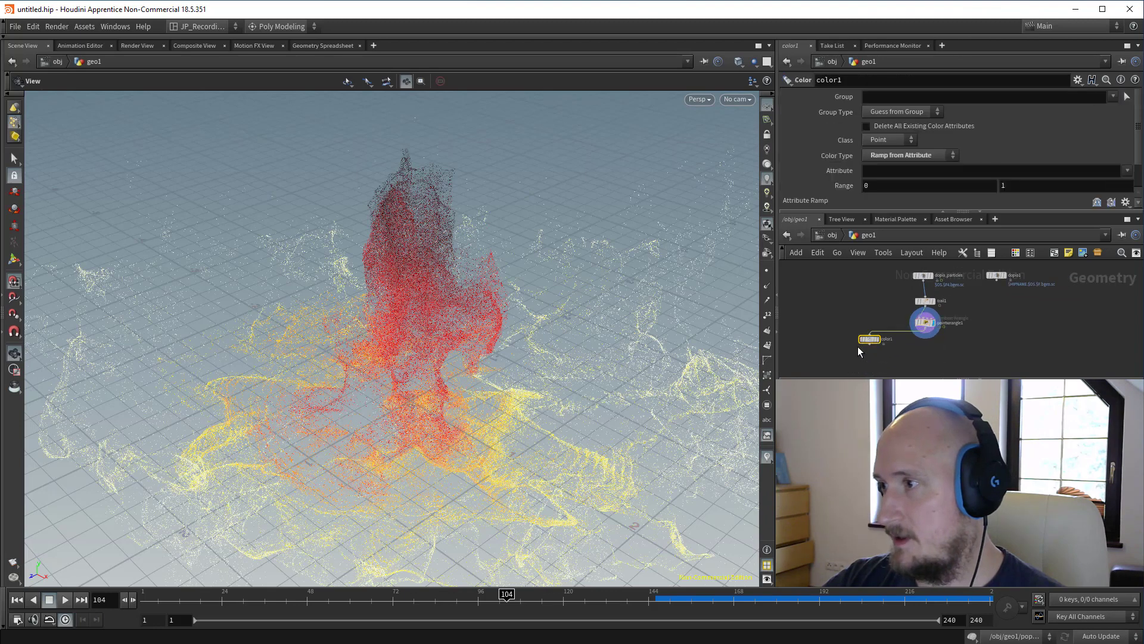
text(4)
click(1126, 171)
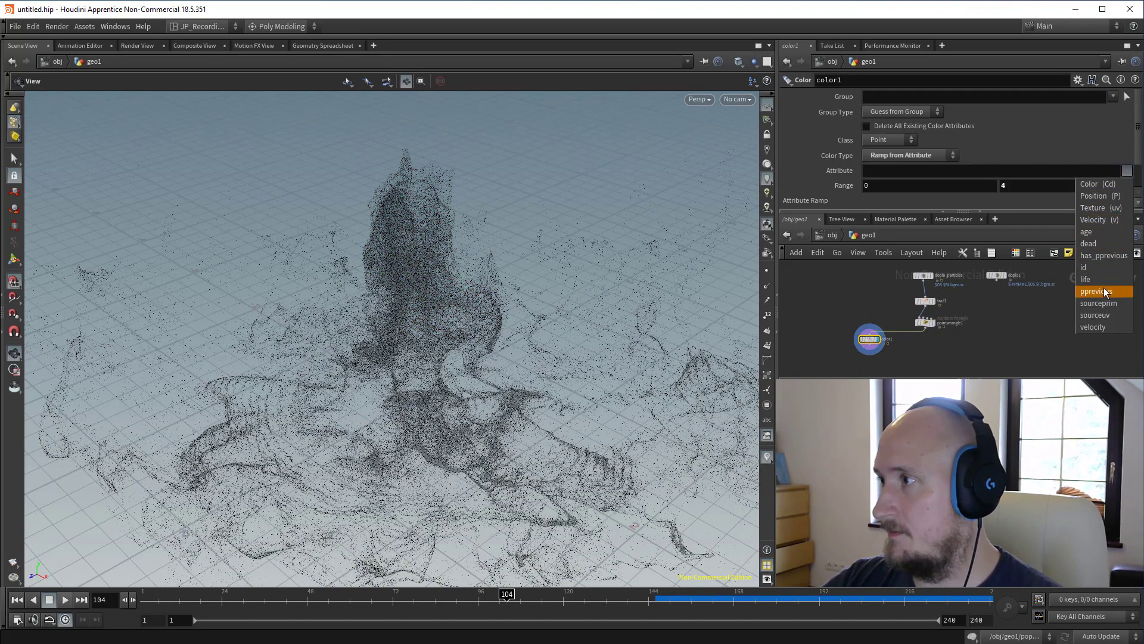
click(1102, 220)
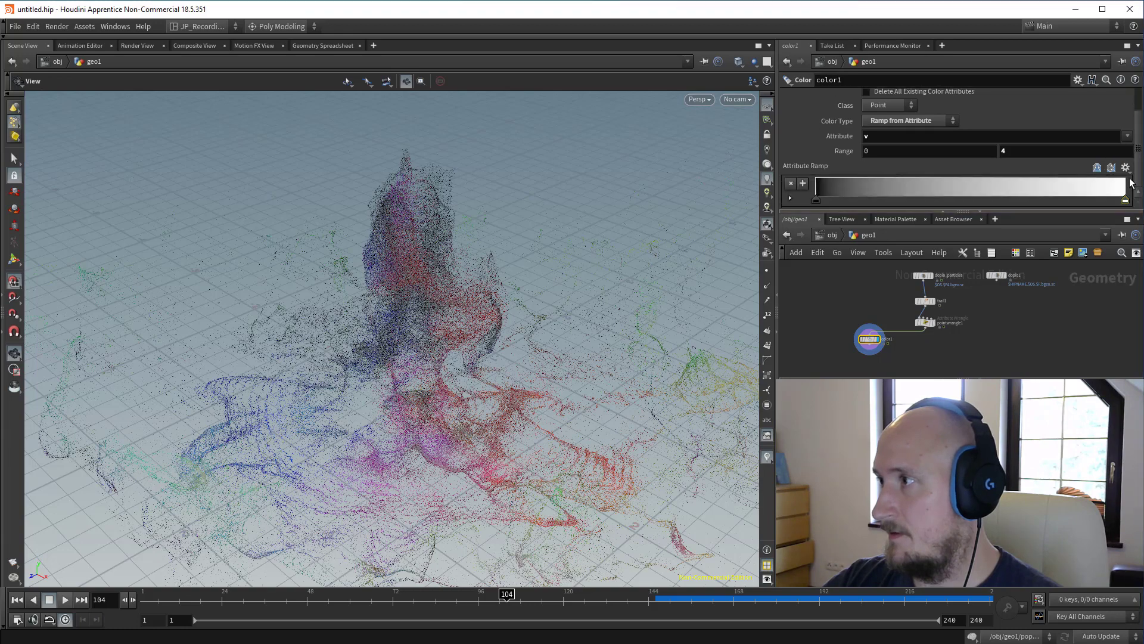
Load the black-red-yellow-white preset into the color1 attribute ramp and inspect the particles from another angle.
click(1125, 168)
click(1115, 181)
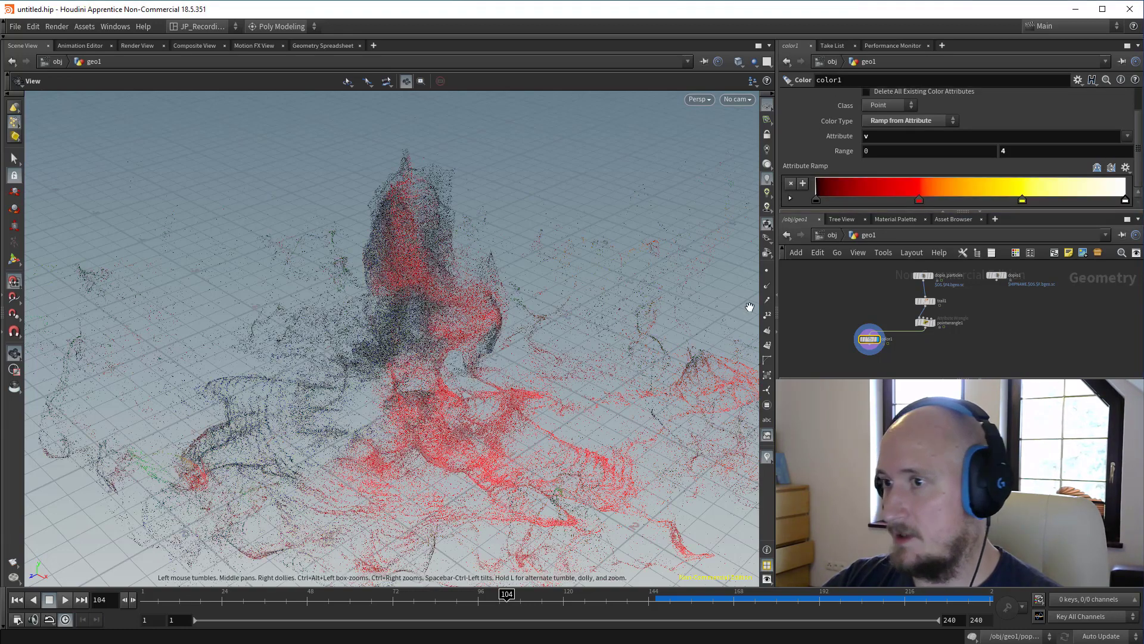
middle_drag(817, 301, 821, 275)
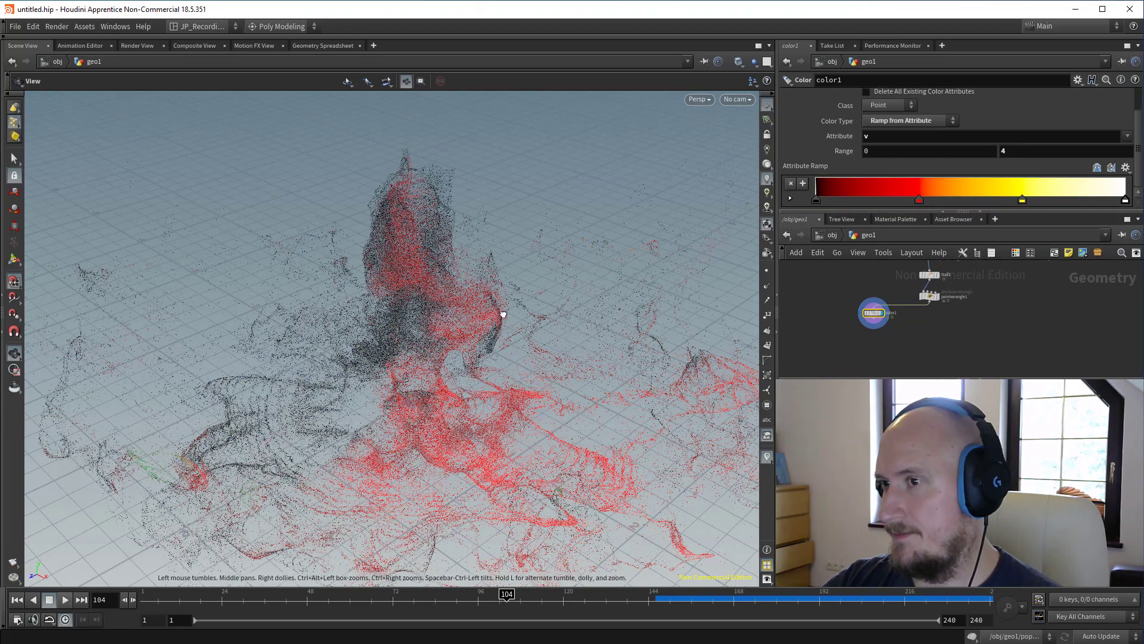
drag(503, 314, 572, 369)
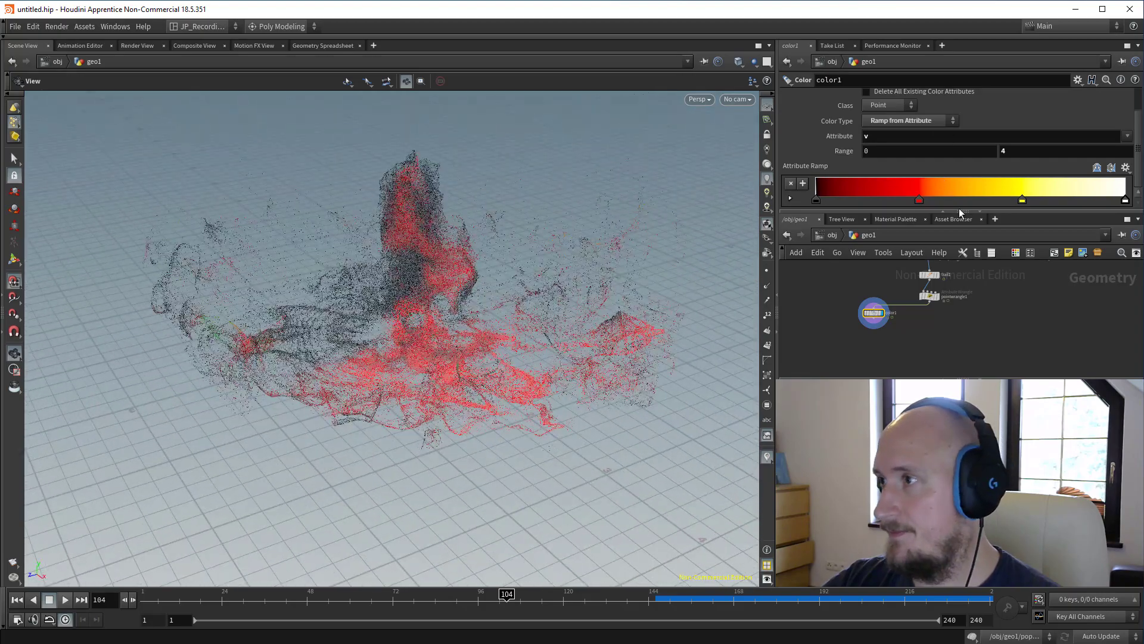
Change the color1 ramp attribute to velocity and inspect the recolored particles from a lower angle.
click(1008, 137)
text(e)
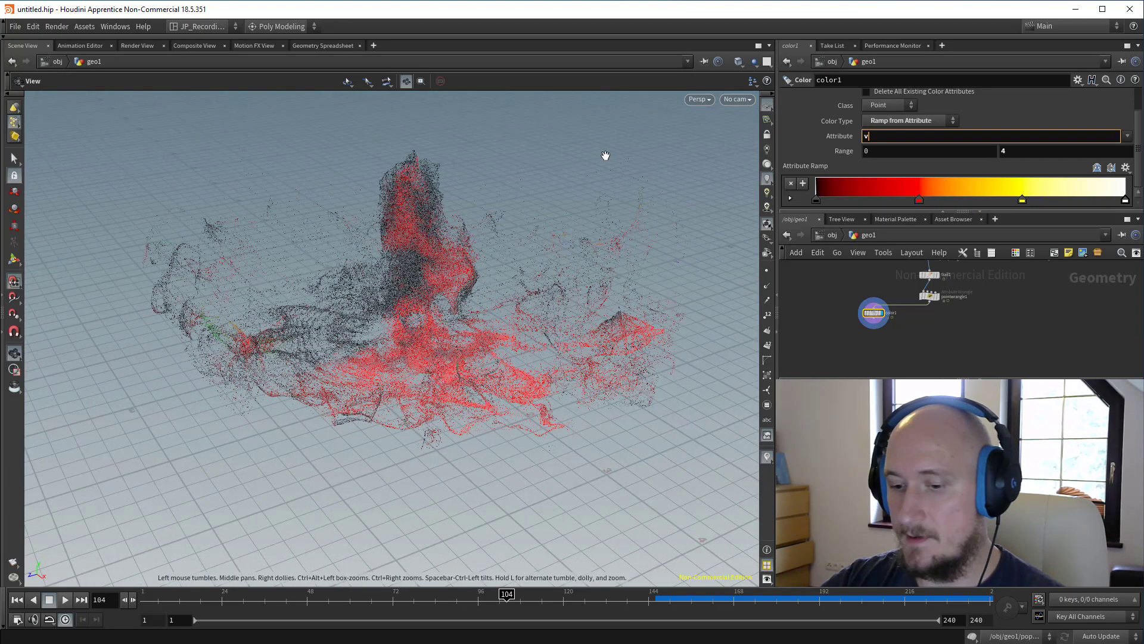
text(locity)
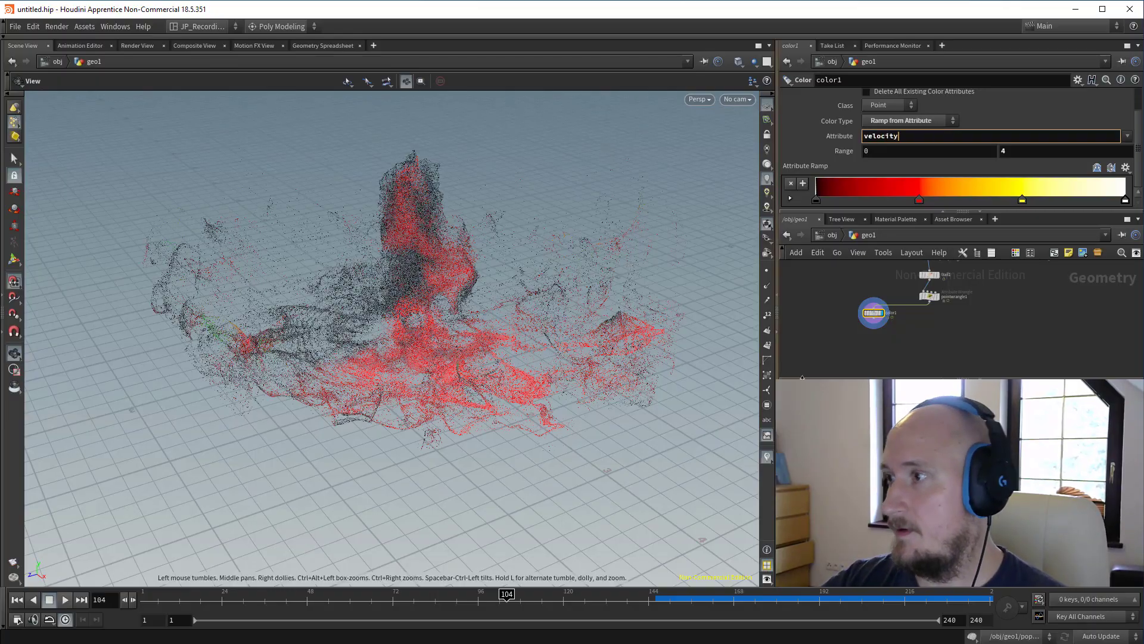
click(863, 351)
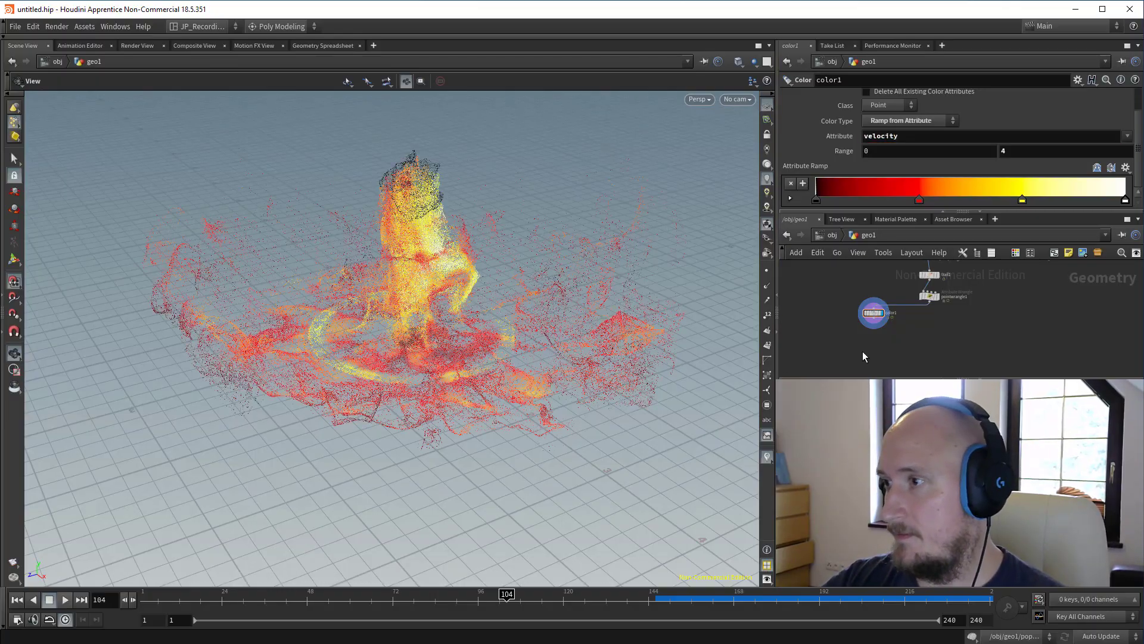
drag(476, 298, 398, 332)
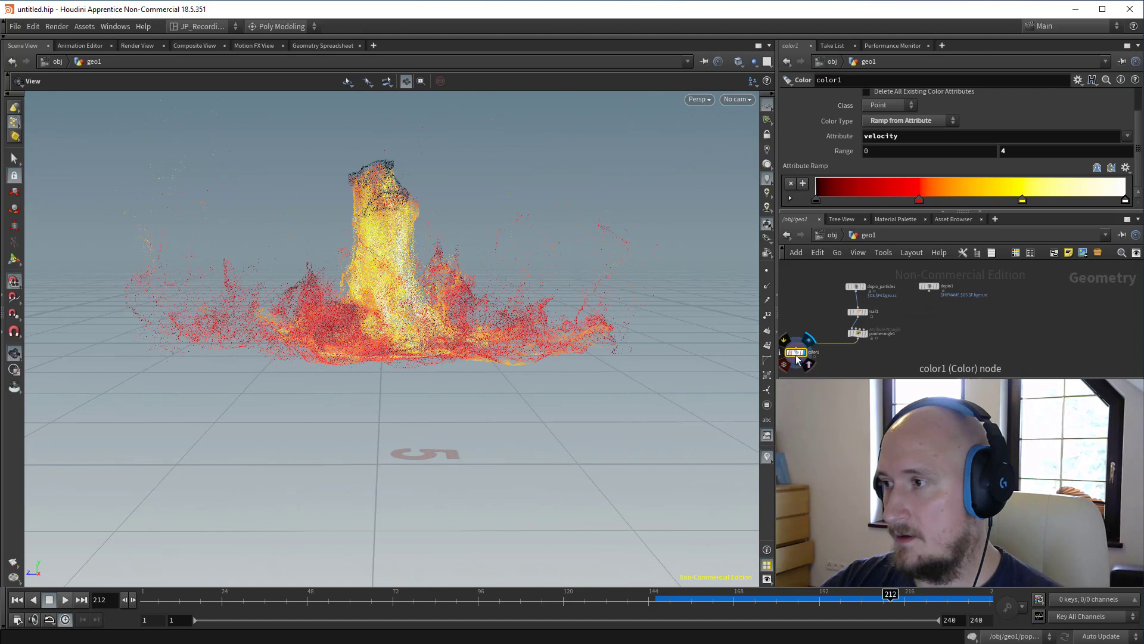
Reposition color1 below its chain, display the dopio1 node and reset playback to frame 1.
drag(796, 356, 849, 375)
mouse_move(908, 315)
middle_down()
mouse_move(909, 294)
mouse_move(880, 354)
mouse_move(897, 316)
middle_up()
click(874, 335)
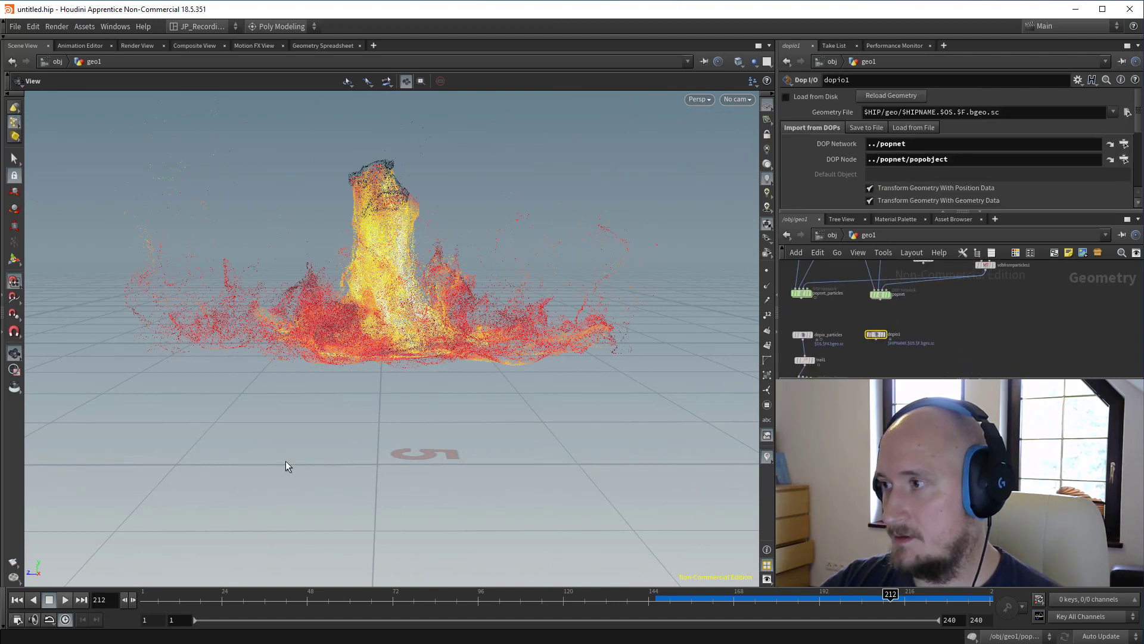
click(65, 600)
click(49, 600)
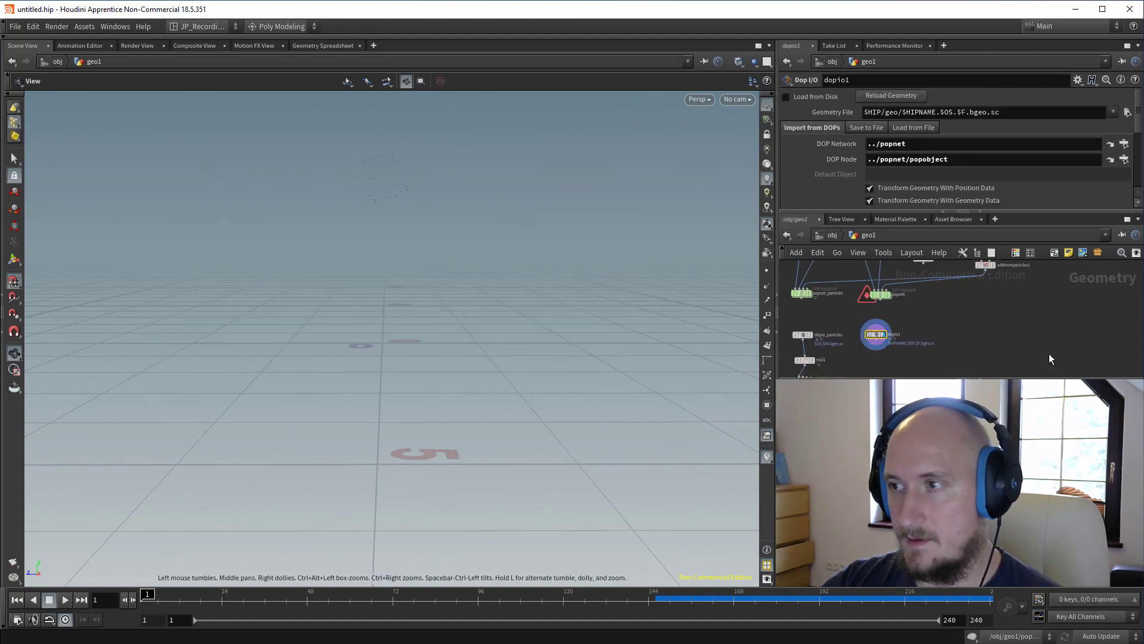
Paste a copy of the trail1 node and place it directly below dopio1, connected to its output.
middle_drag(901, 367, 896, 296)
click(854, 291)
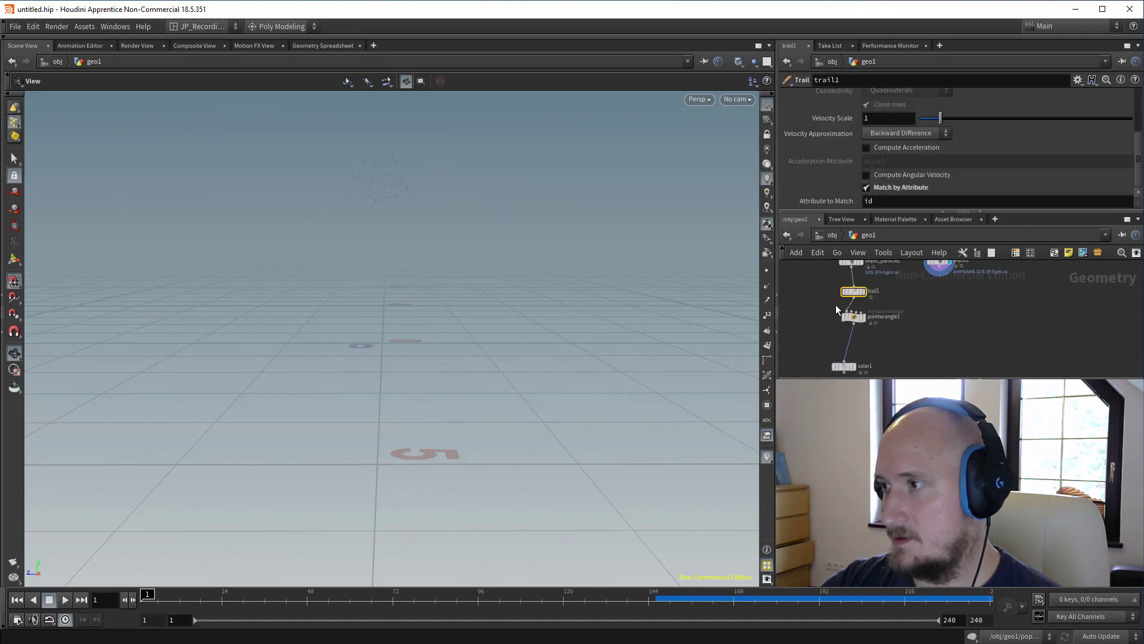
key(ctrl+v)
scroll(932, 285, down, 1)
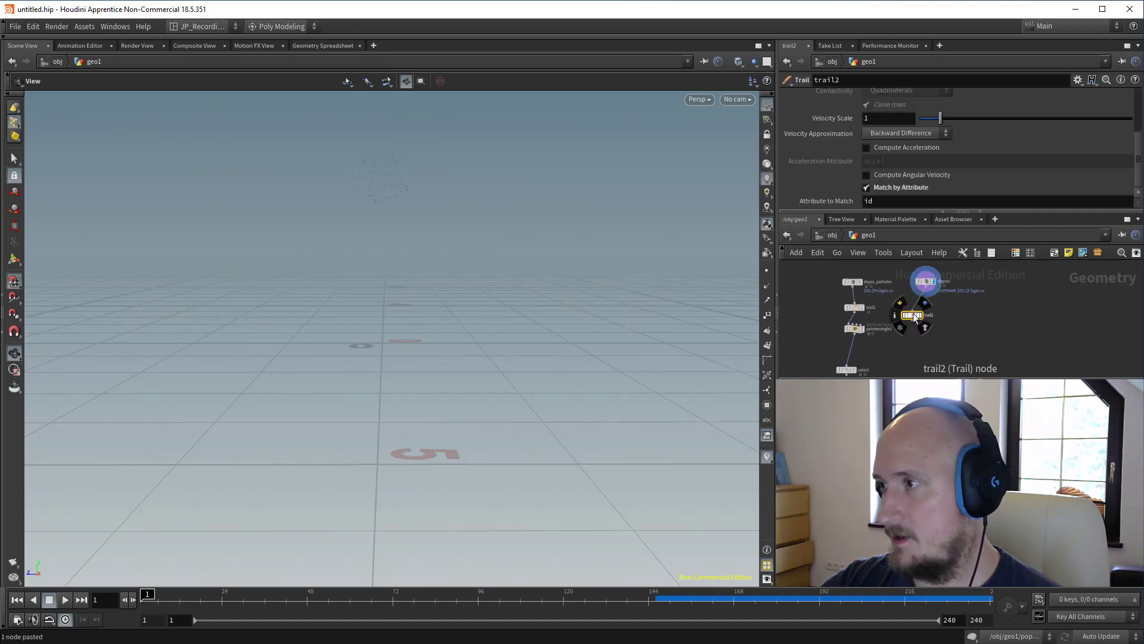
drag(915, 317, 937, 308)
Paste a copy of pointwrangle1 and connect it below the trail2 node.
click(854, 329)
scroll(879, 340, up, 2)
middle_drag(921, 332, 964, 330)
key(ctrl+v)
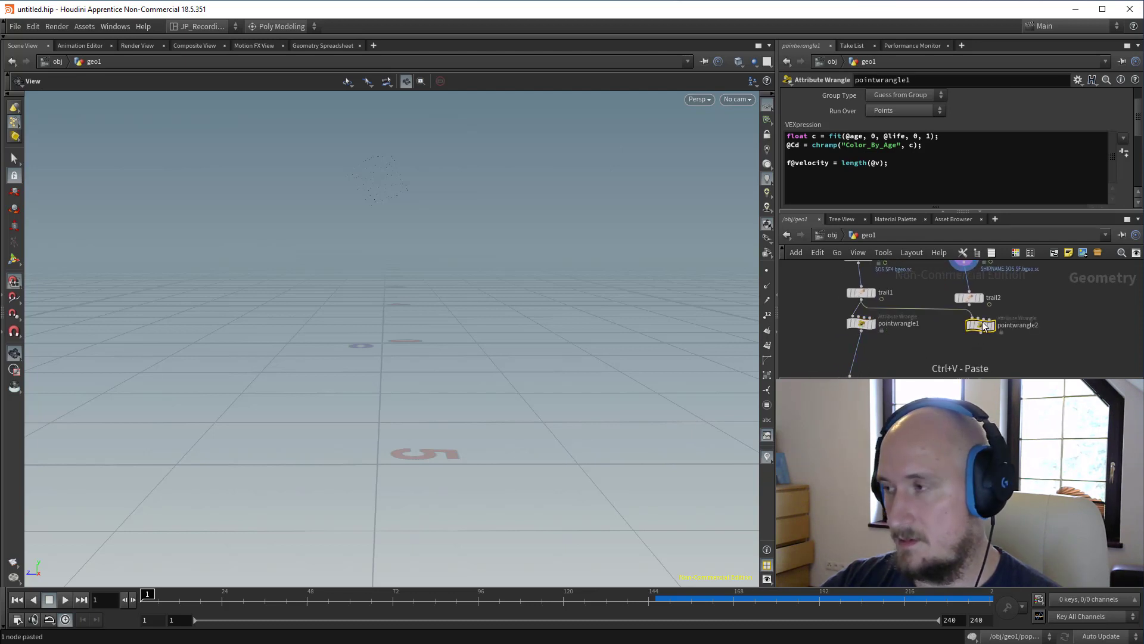
drag(970, 305, 970, 330)
Delete the two color-by-age lines from pointwrangle2, keeping only f@velocity = length(@v);.
drag(944, 180, 633, 120)
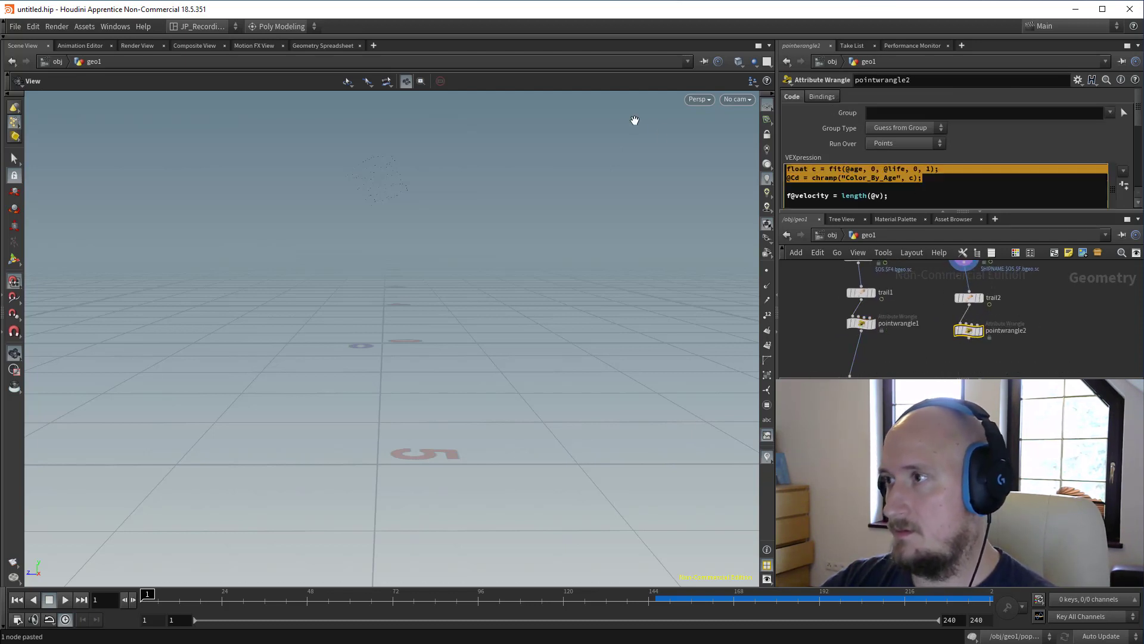
key(BackSpace)
key(BackSpace)
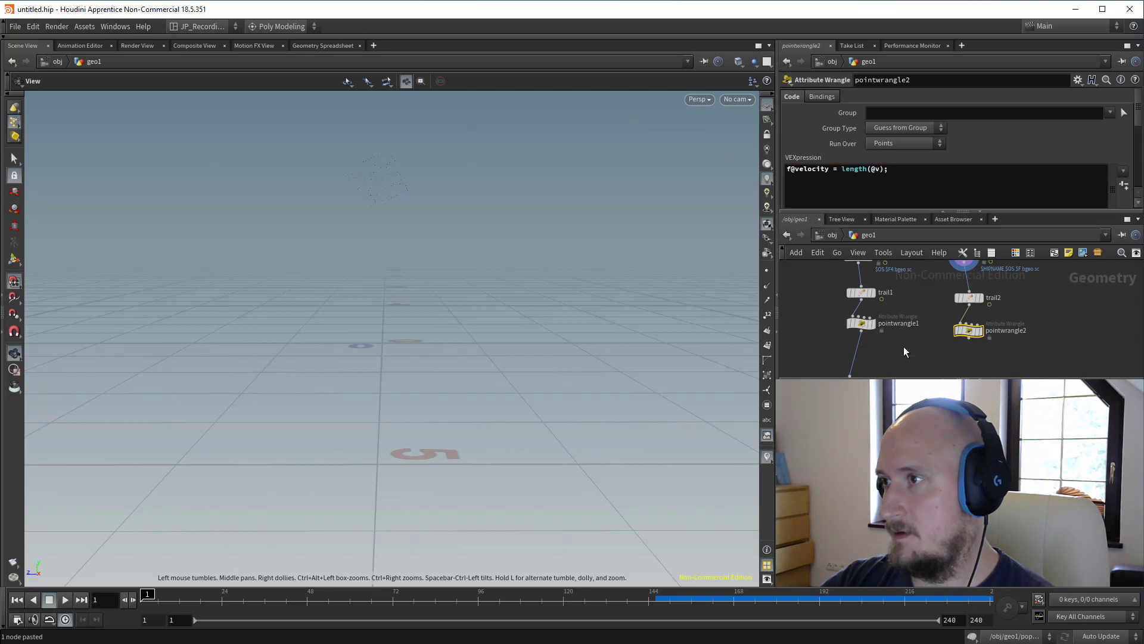
click(904, 347)
Paste a copy of color1 below pointwrangle2, display it, and scrub the timeline to check the velocity colors.
middle_drag(917, 368, 908, 317)
click(840, 331)
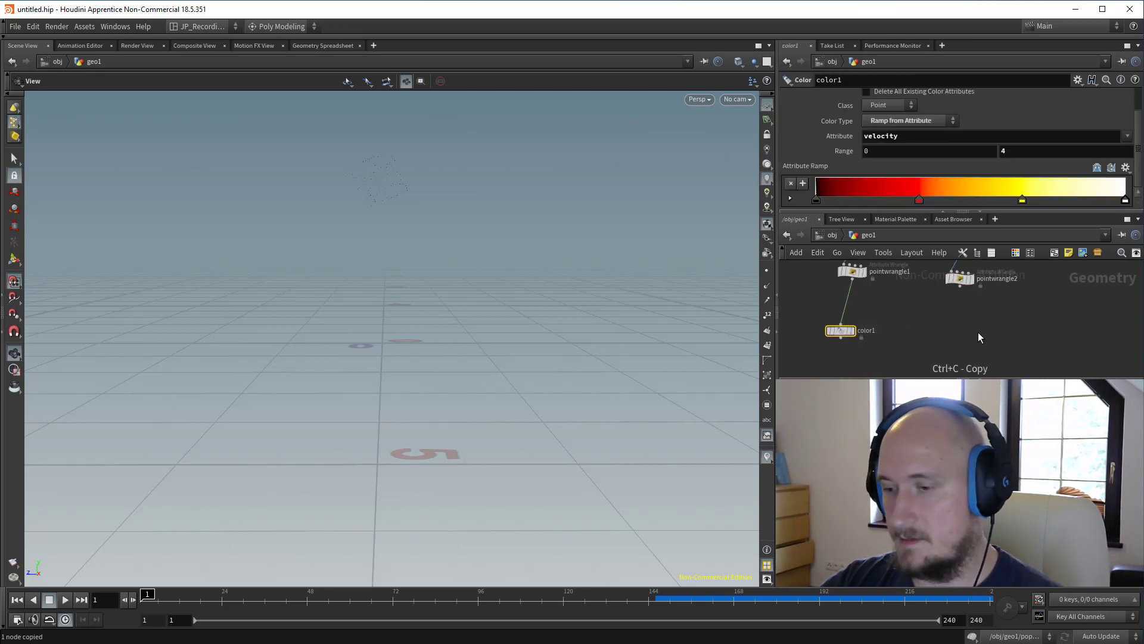
key(ctrl+v)
drag(981, 348, 962, 323)
click(973, 323)
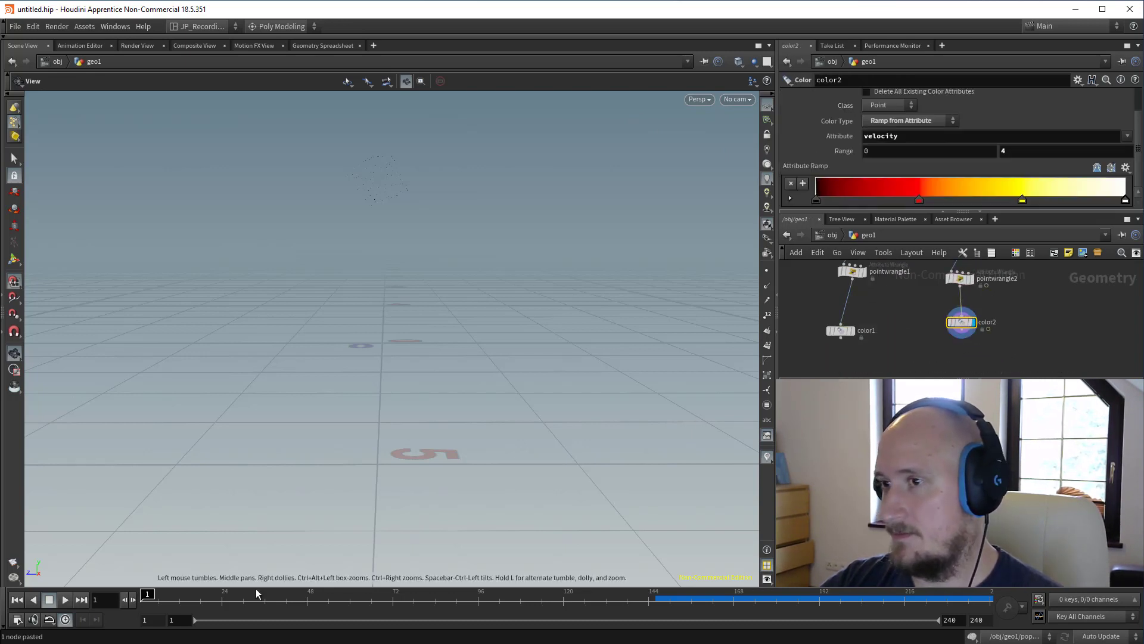
drag(148, 597, 168, 599)
Add a Trail node below color2, display it, and set its Trail Length to 6.
middle_drag(918, 324, 907, 291)
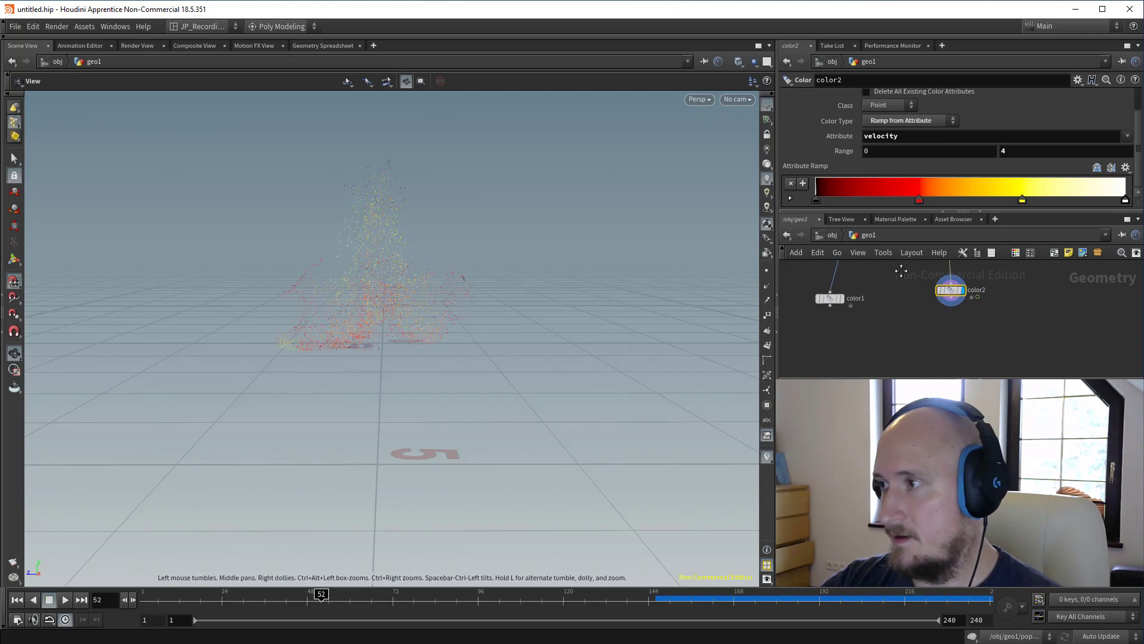
key(Tab)
text(tr)
click(968, 171)
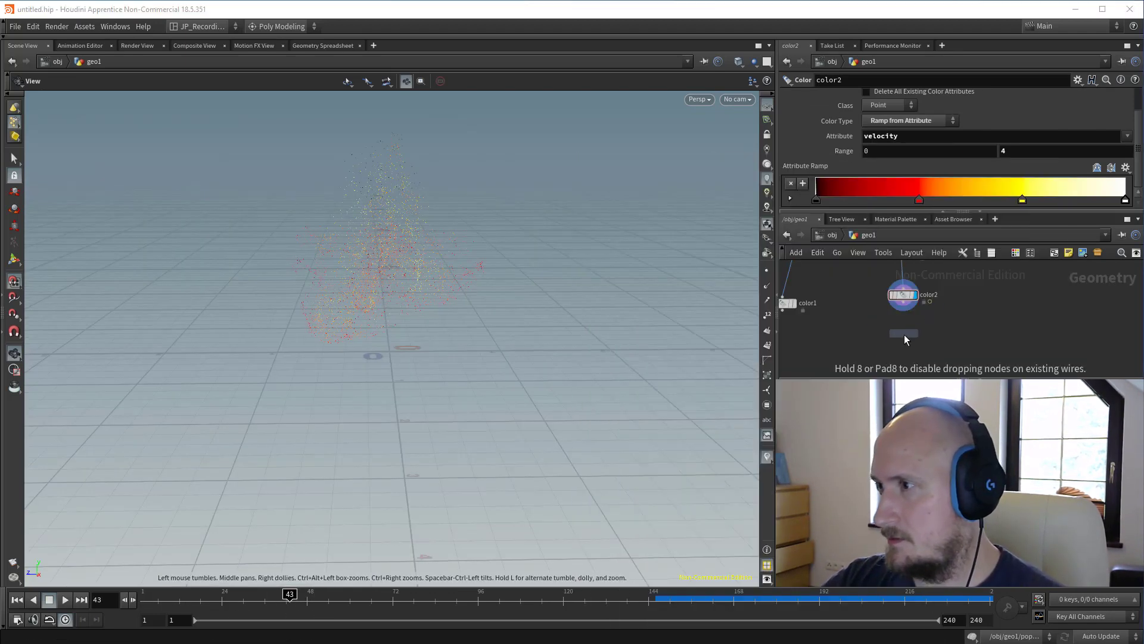
click(902, 337)
click(913, 340)
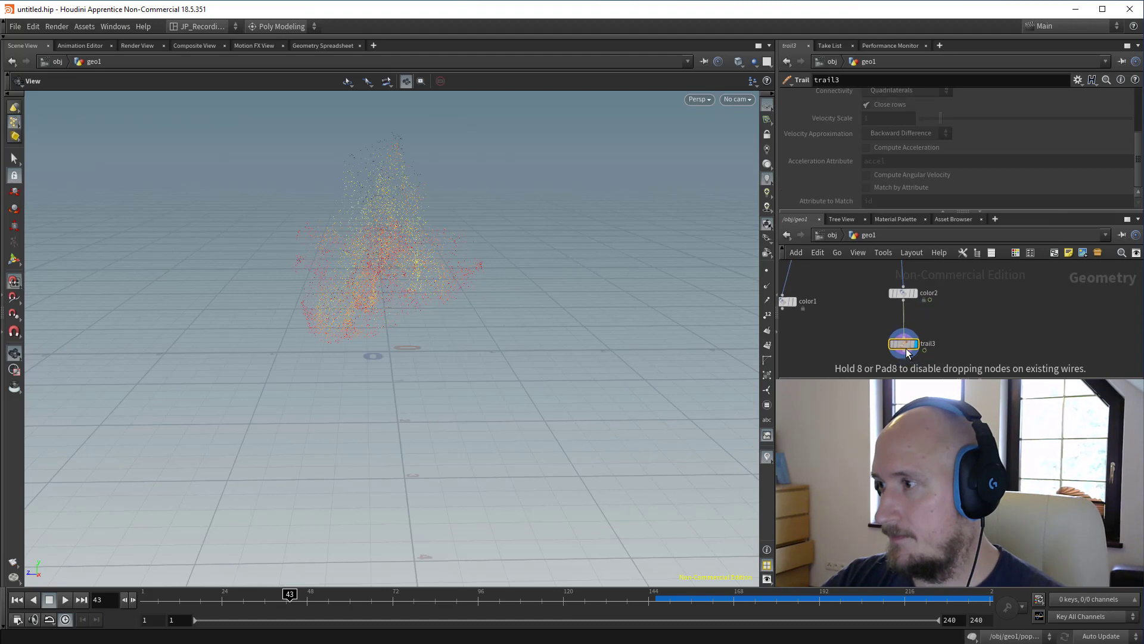
scroll(943, 317, down, 2)
scroll(920, 131, up, 4)
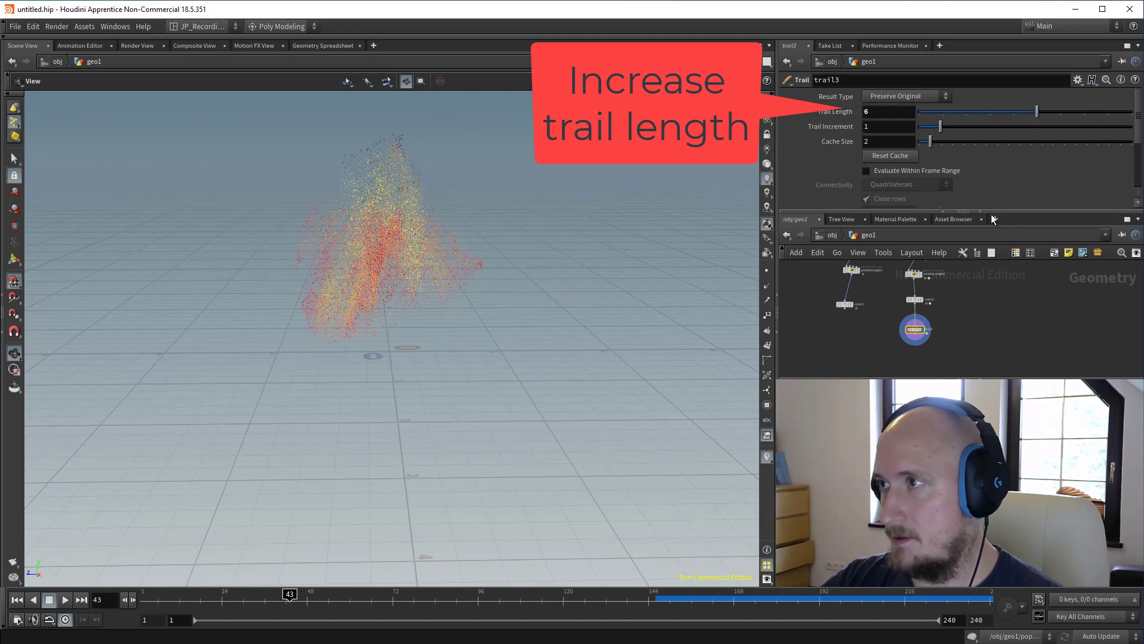
Insert an Add node below trail3 and display it.
scroll(946, 367, up, 1)
middle_drag(945, 367, 935, 335)
key(Tab)
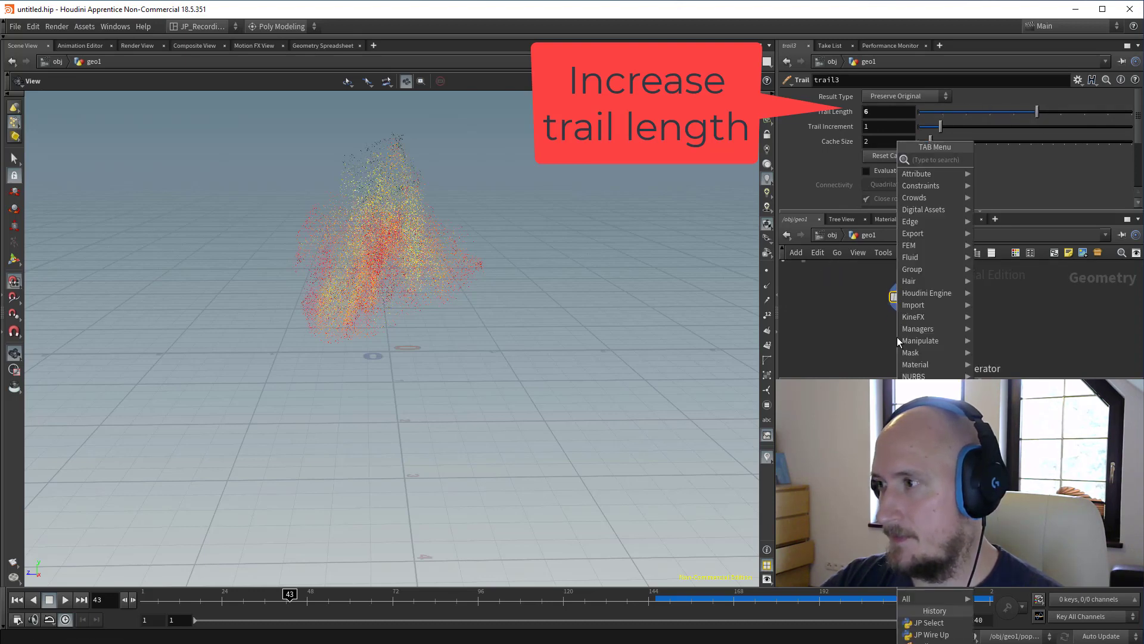
text(ad)
click(1002, 158)
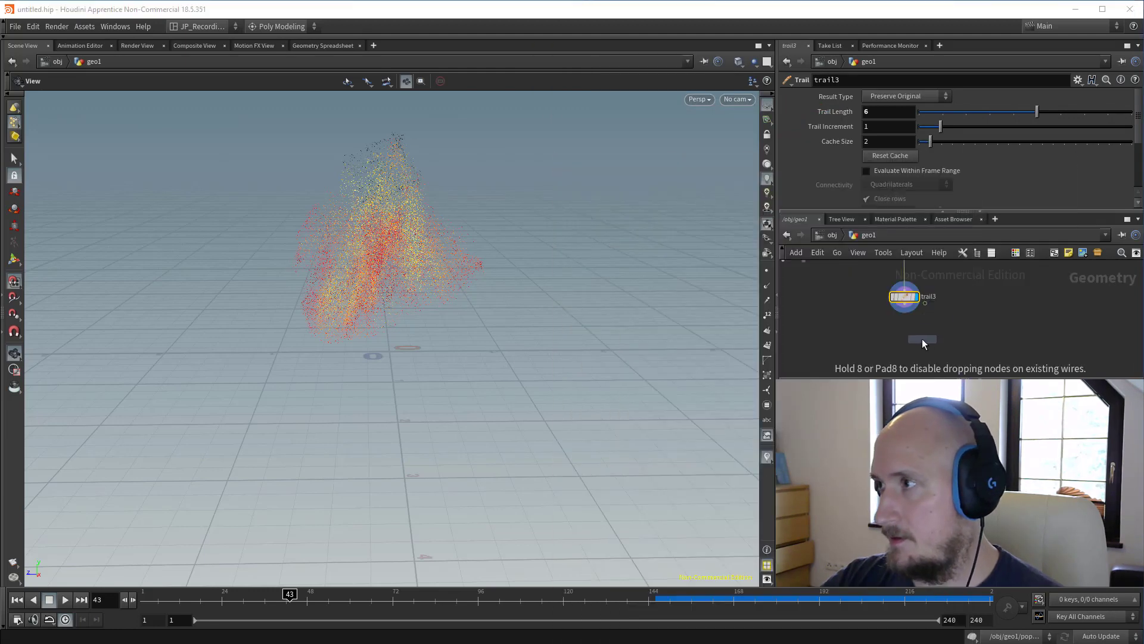
click(909, 337)
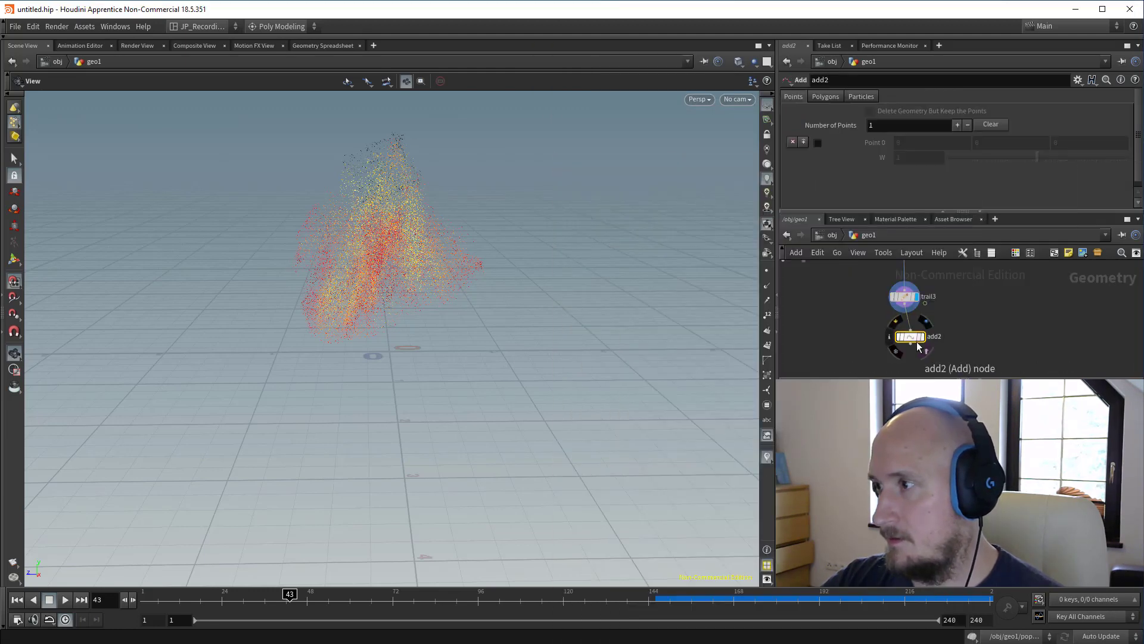
click(922, 337)
Set add2 to build polygons by group, adding them by attribute with the attribute name id.
click(825, 96)
click(839, 127)
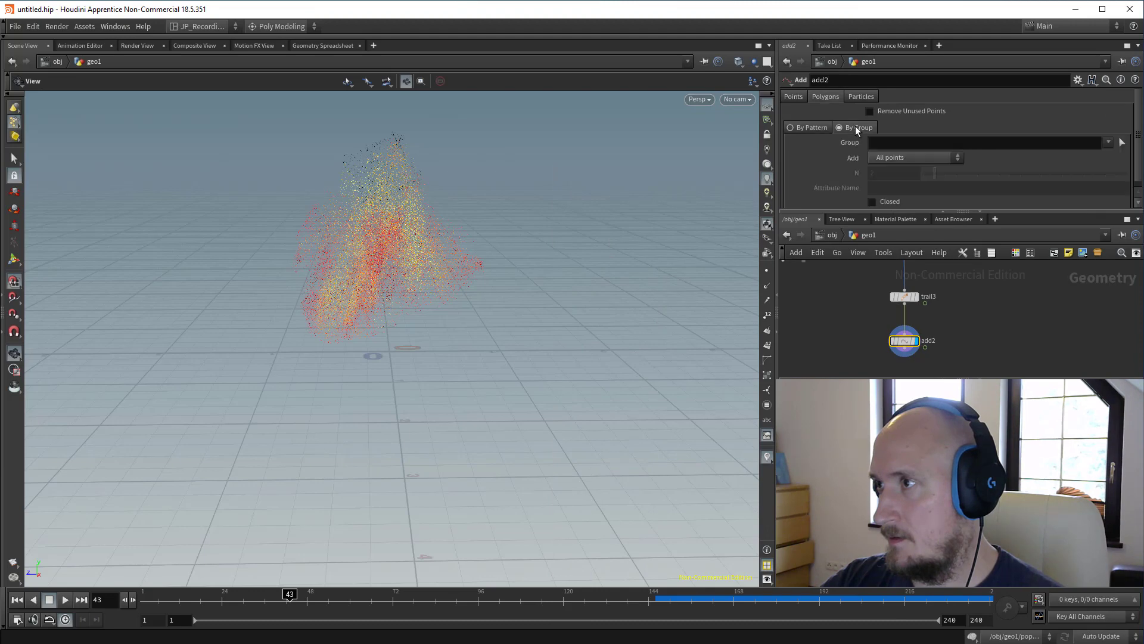
scroll(895, 170, down, 1)
click(908, 149)
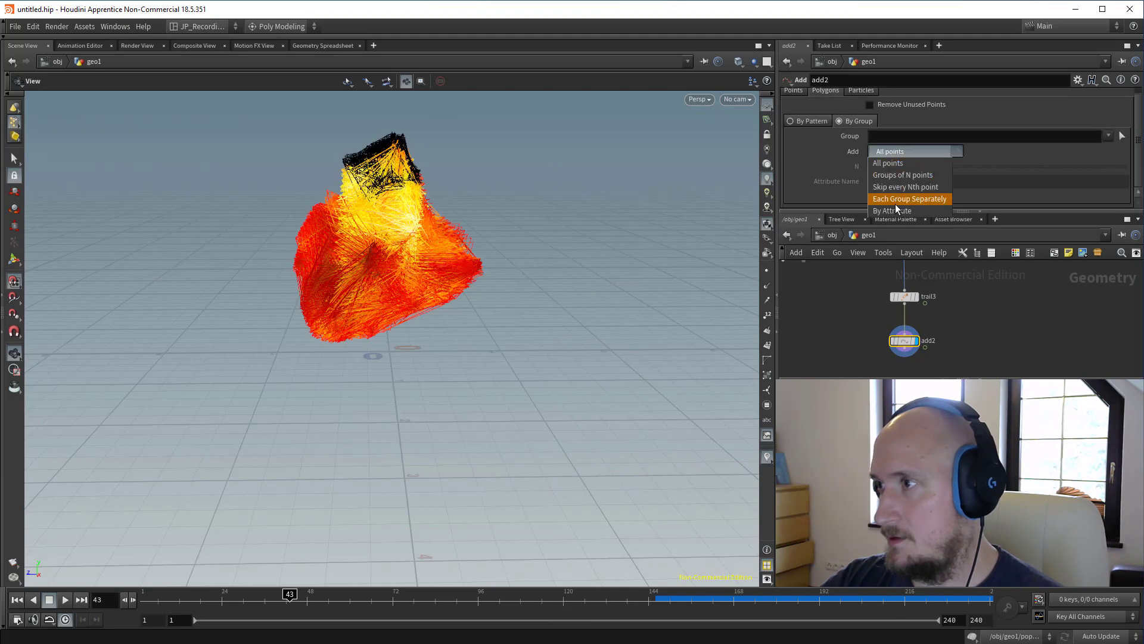
click(896, 209)
click(890, 182)
text(i)
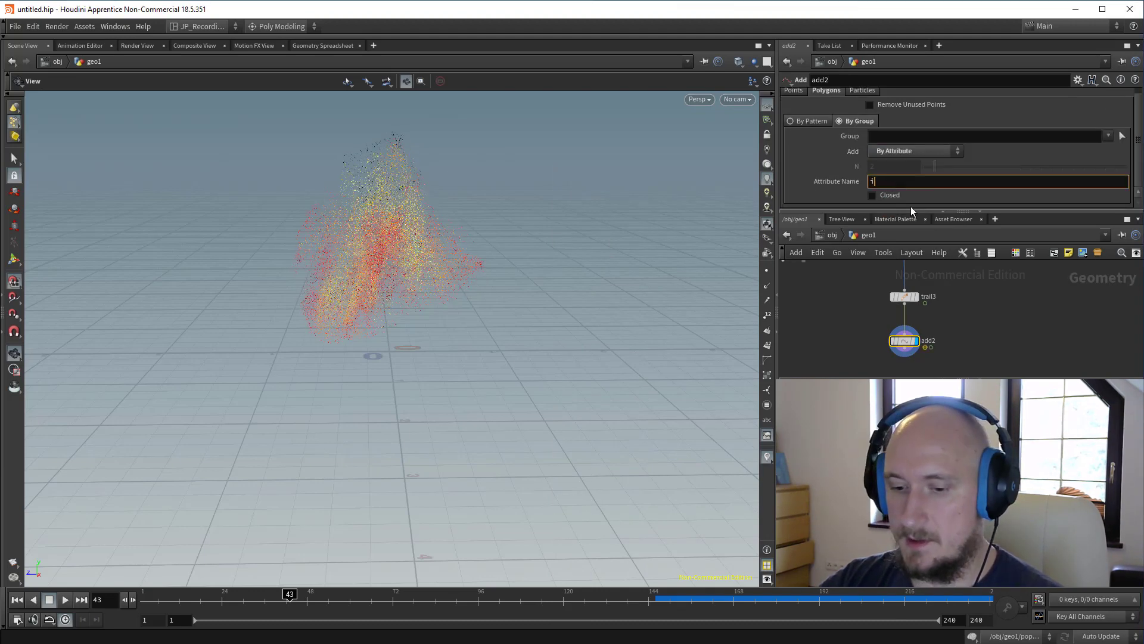
text(d)
key(Return)
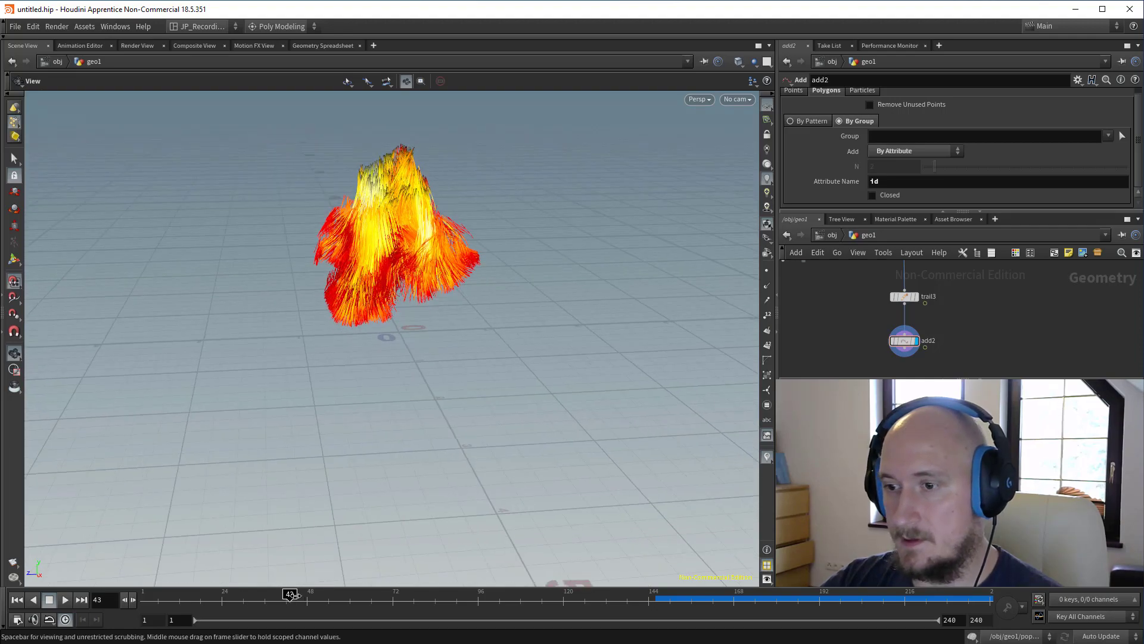
Go to frame 95 and reduce the viewport wire width to 0.47 in the display options.
drag(292, 594, 473, 595)
key(d)
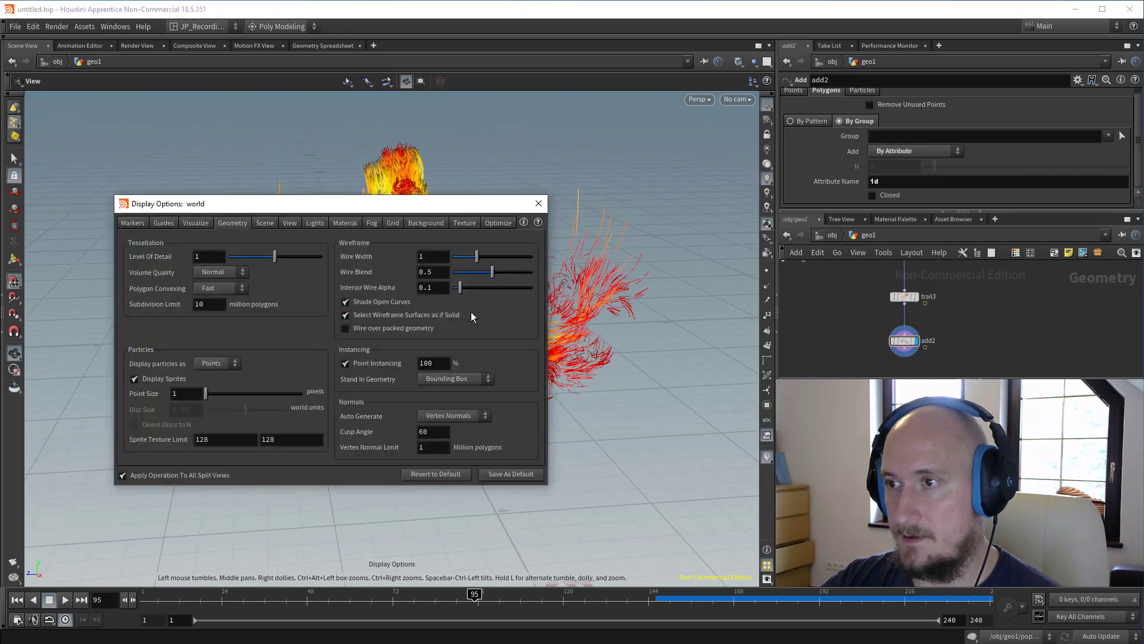
drag(477, 257, 464, 261)
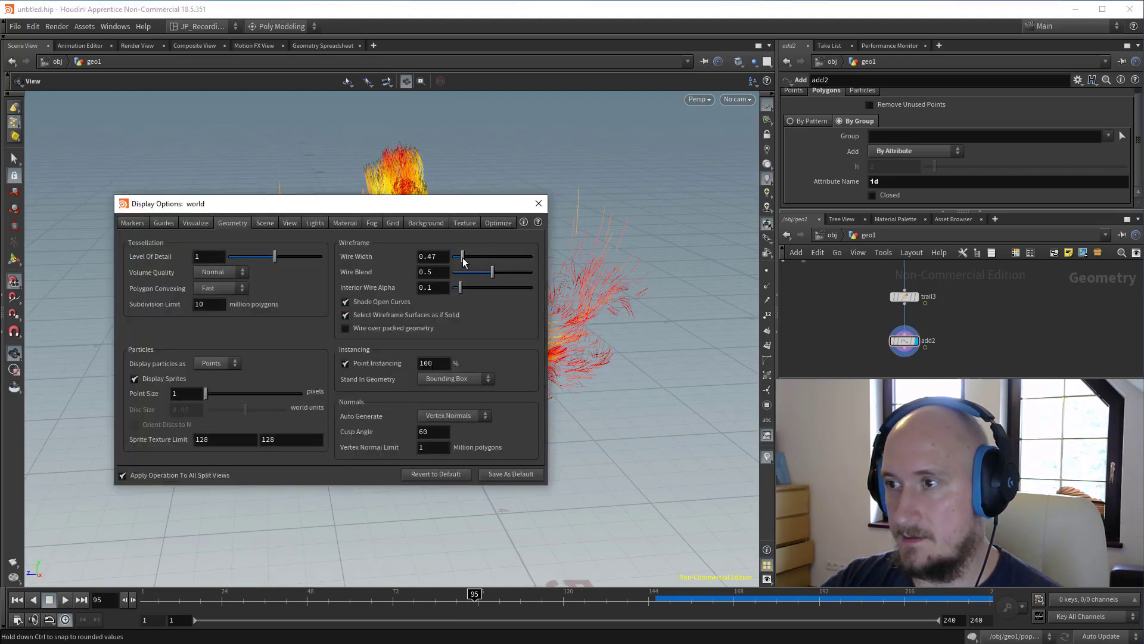
click(539, 205)
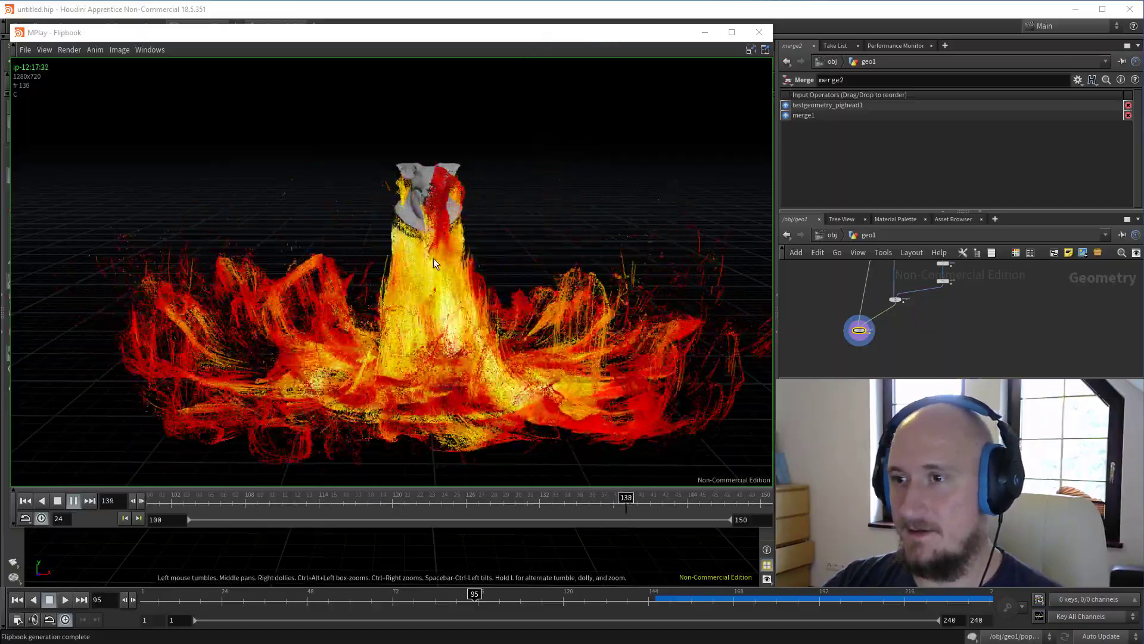
Close the flipbook, then at object level hide PyroA_Source and keep geo1 displayed.
click(760, 32)
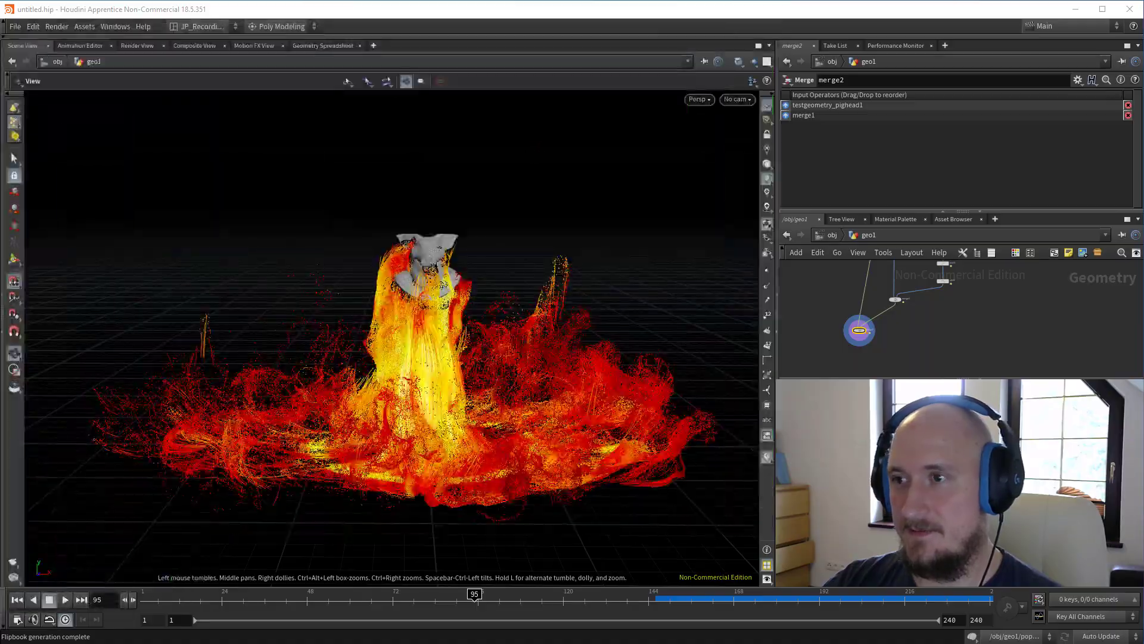
drag(670, 344, 395, 392)
drag(428, 340, 478, 314)
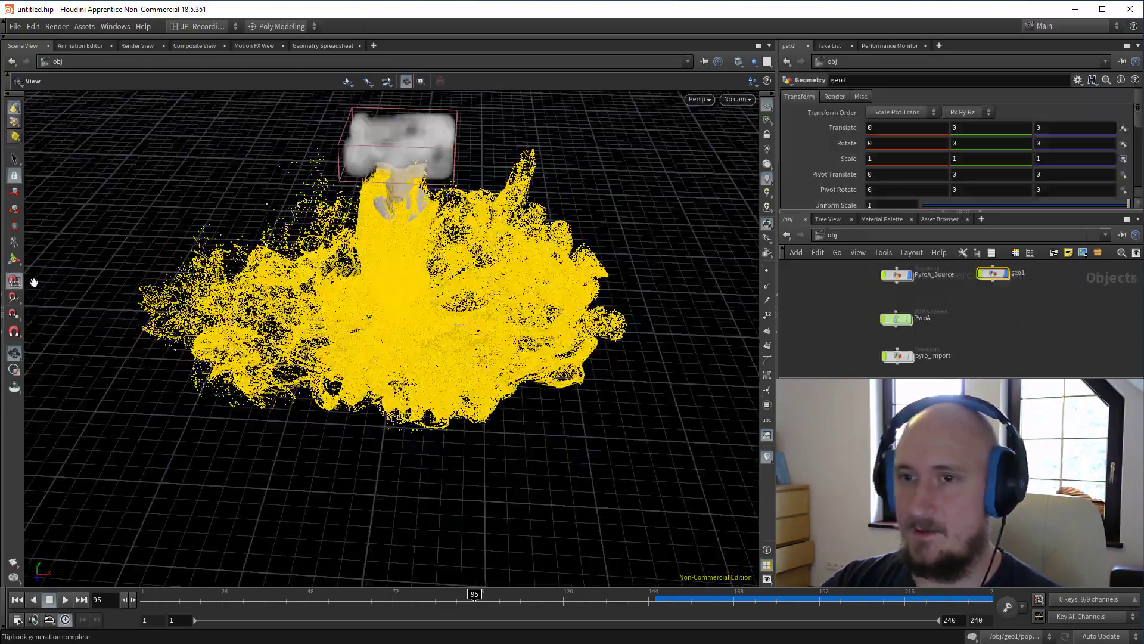
drag(471, 358, 340, 315)
middle_drag(987, 286, 994, 317)
click(1013, 304)
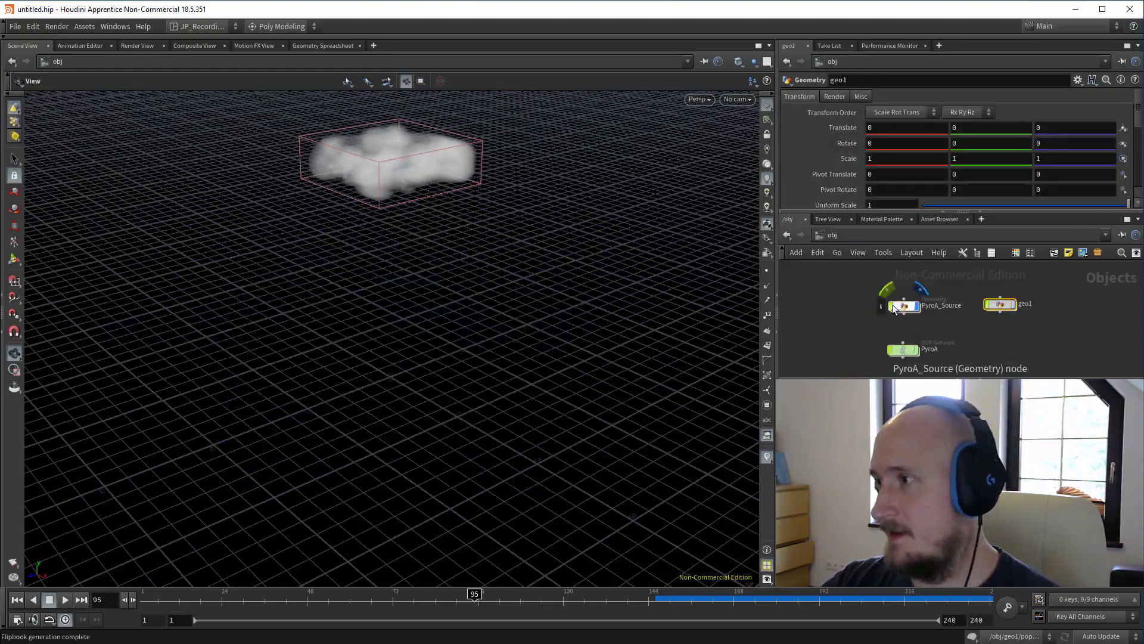
click(917, 307)
middle_drag(882, 356, 900, 344)
click(1031, 291)
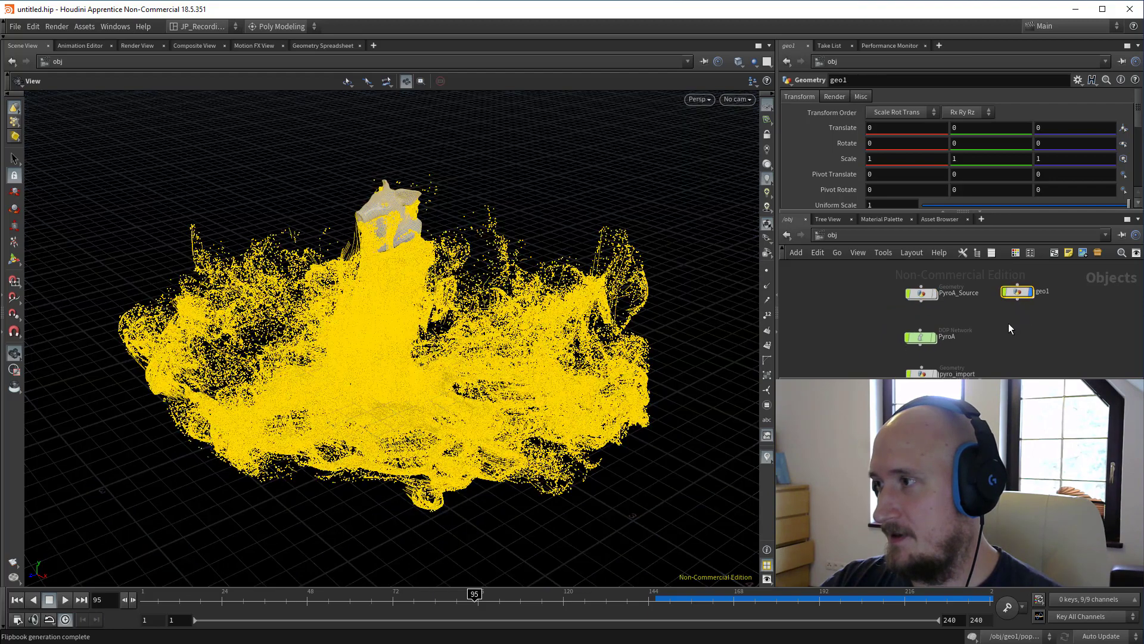
Add a Torus object at object level beside PyroA_Source and go inside it.
key(Tab)
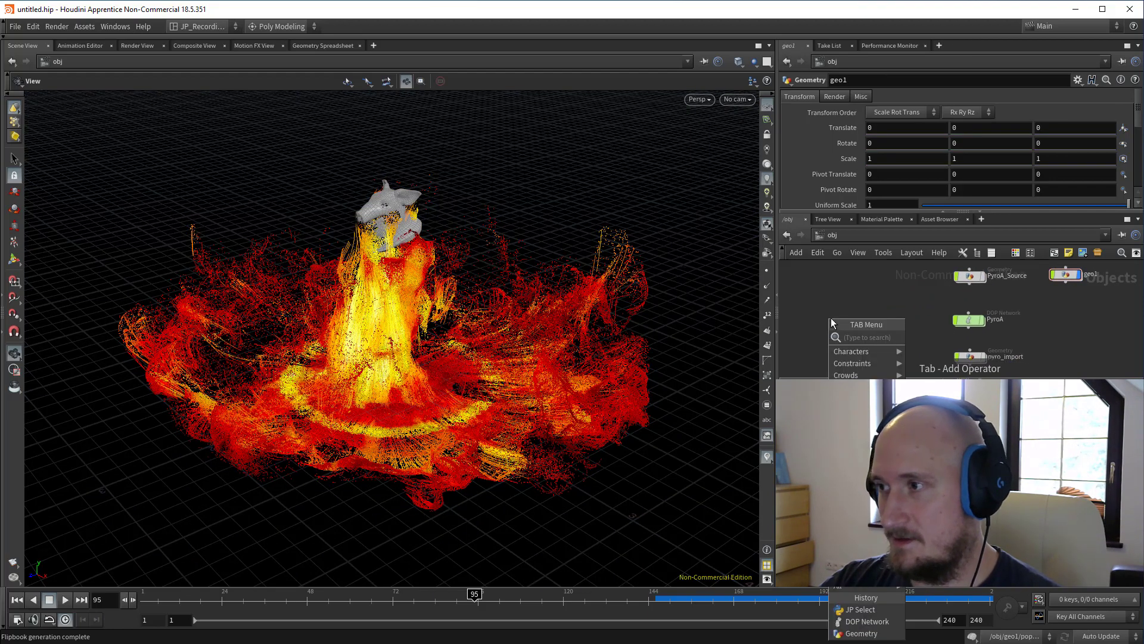
text(t)
click(925, 334)
click(862, 278)
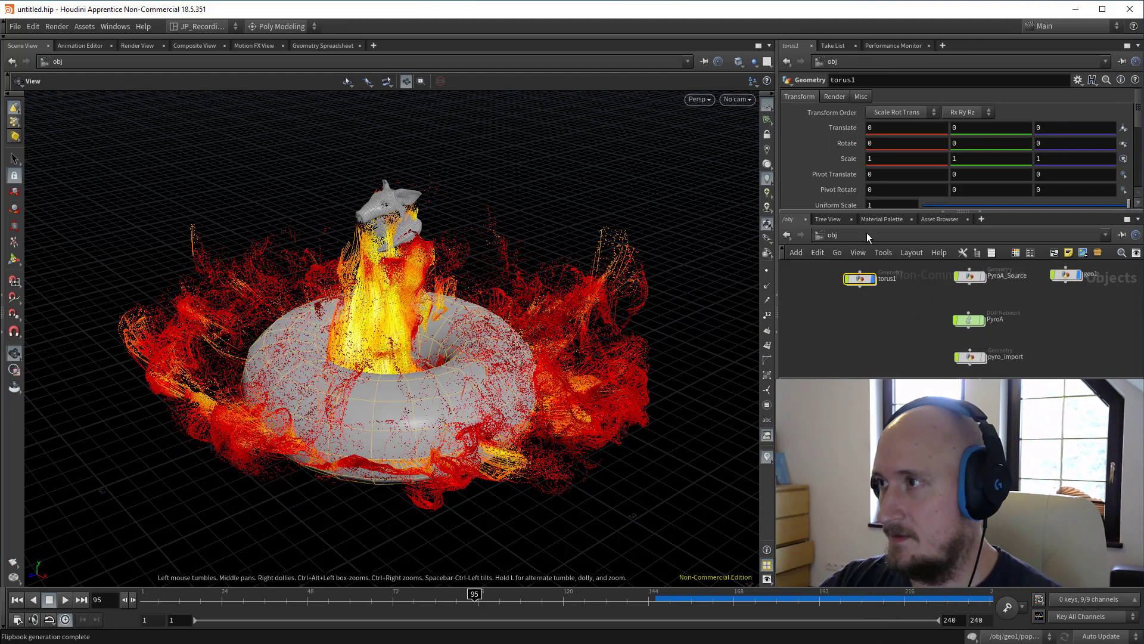
key(a)
scroll(908, 180, down, 2)
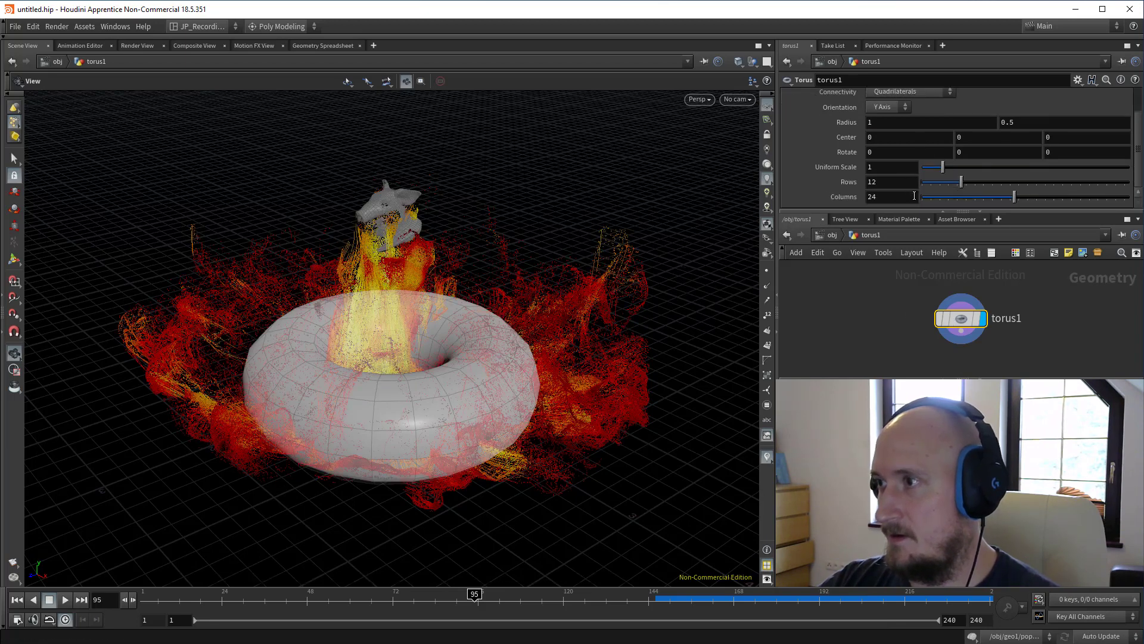
Set the torus radii to 0.652 and 0.1 with 35 rows and 50 columns, and return to object level.
middle_drag(902, 122, 831, 167)
middle_drag(1031, 122, 798, 180)
drag(343, 298, 408, 322)
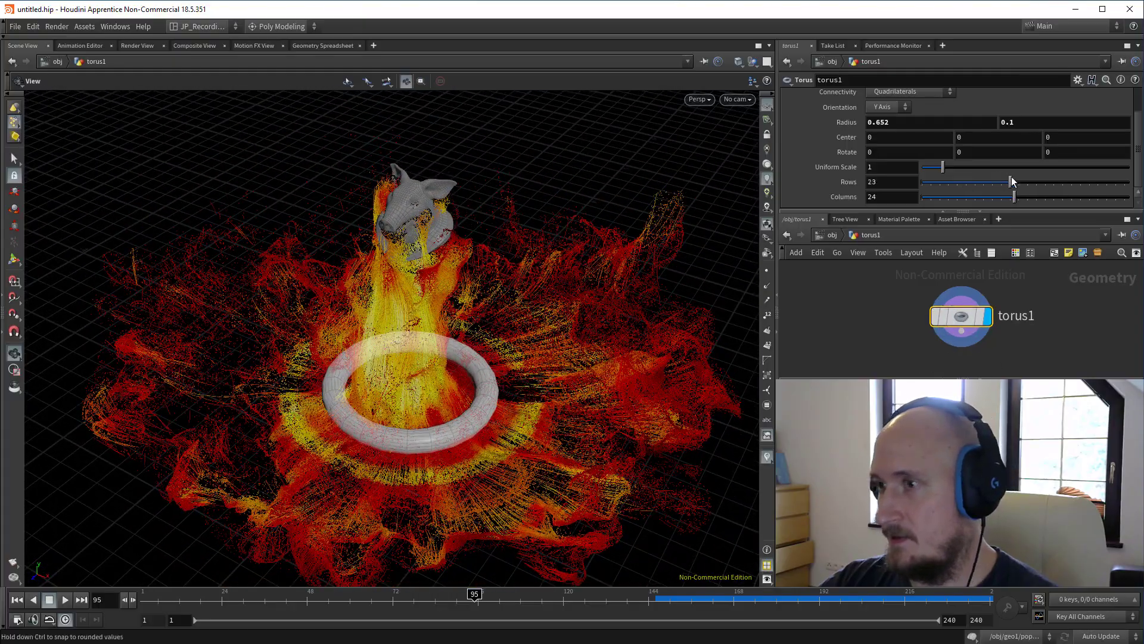
drag(991, 187, 961, 189)
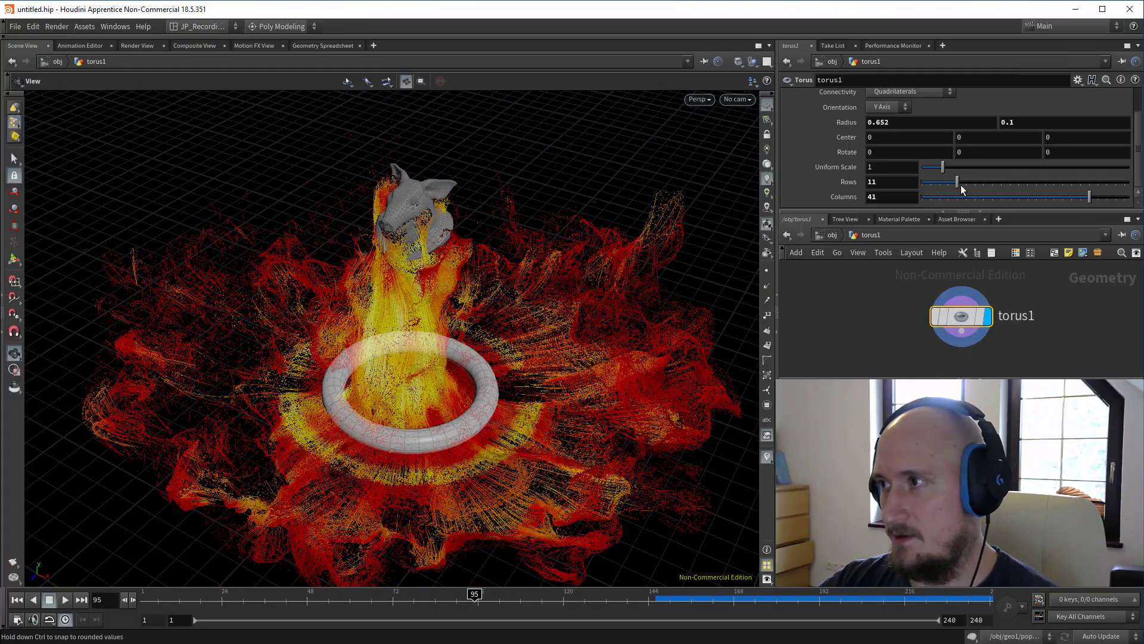
key(u)
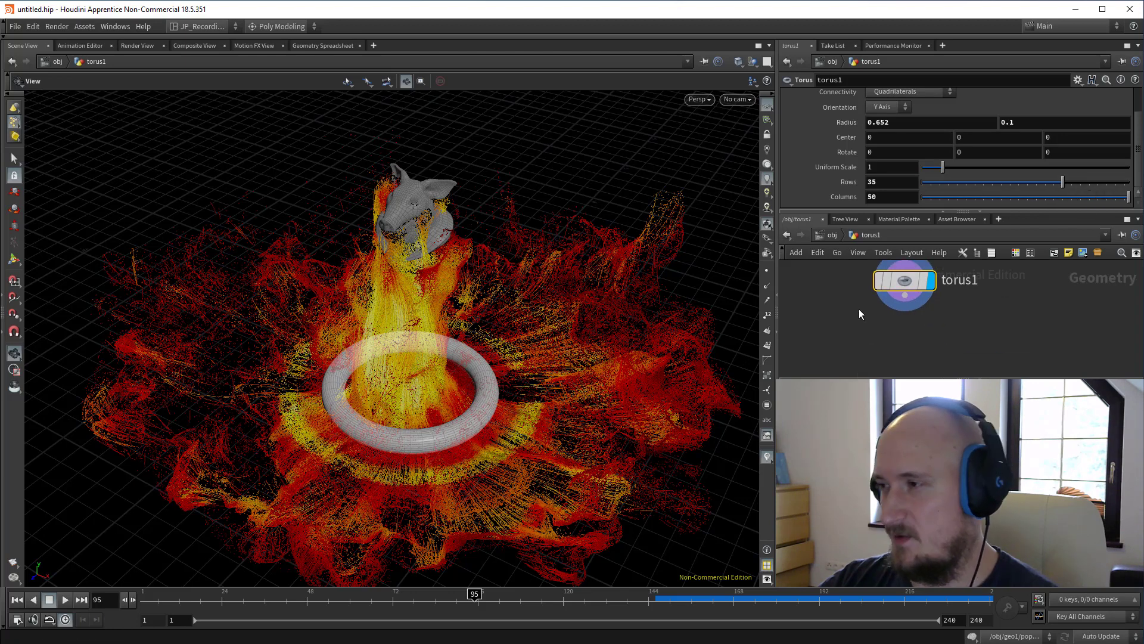
Add a DOP Network below torus1 and rename it PyroB.
key(Tab)
text(dop)
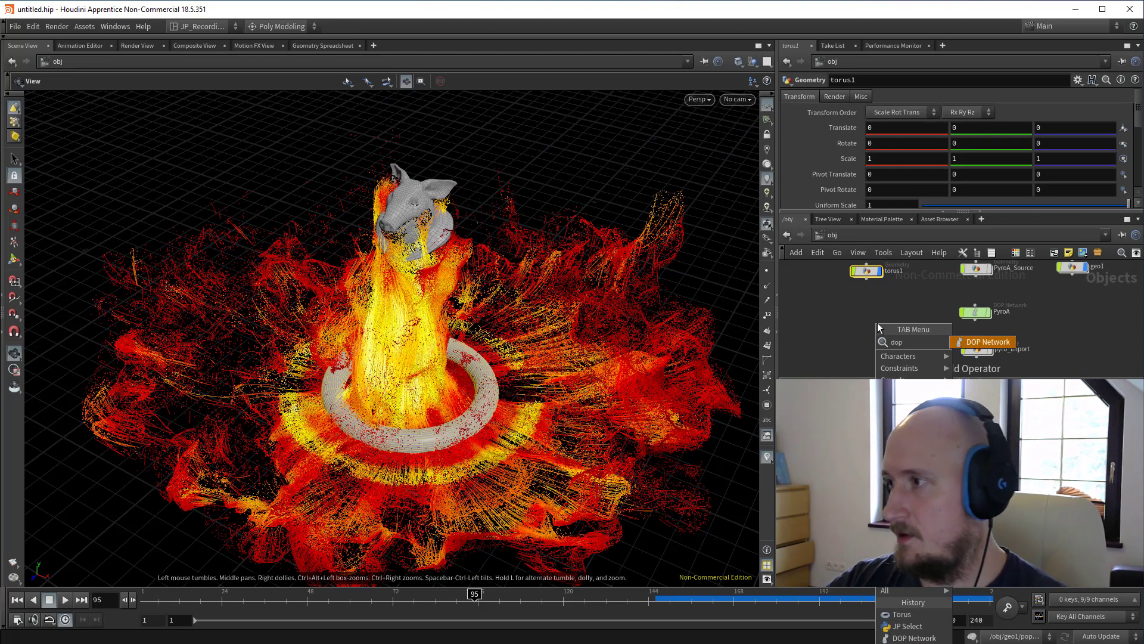
key(Return)
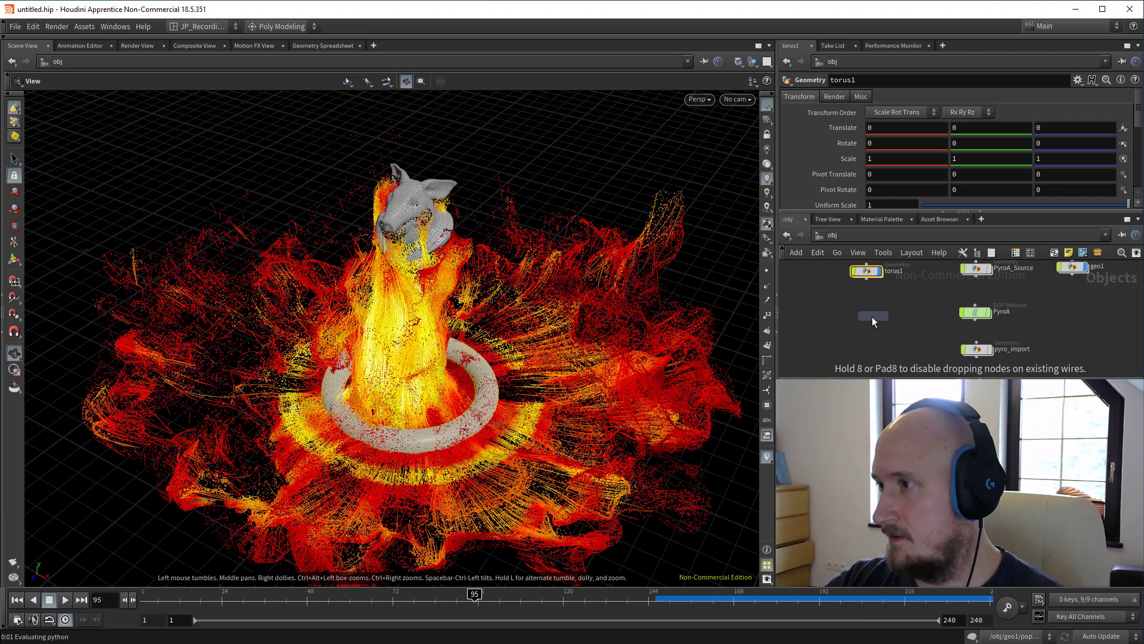
click(866, 314)
click(933, 82)
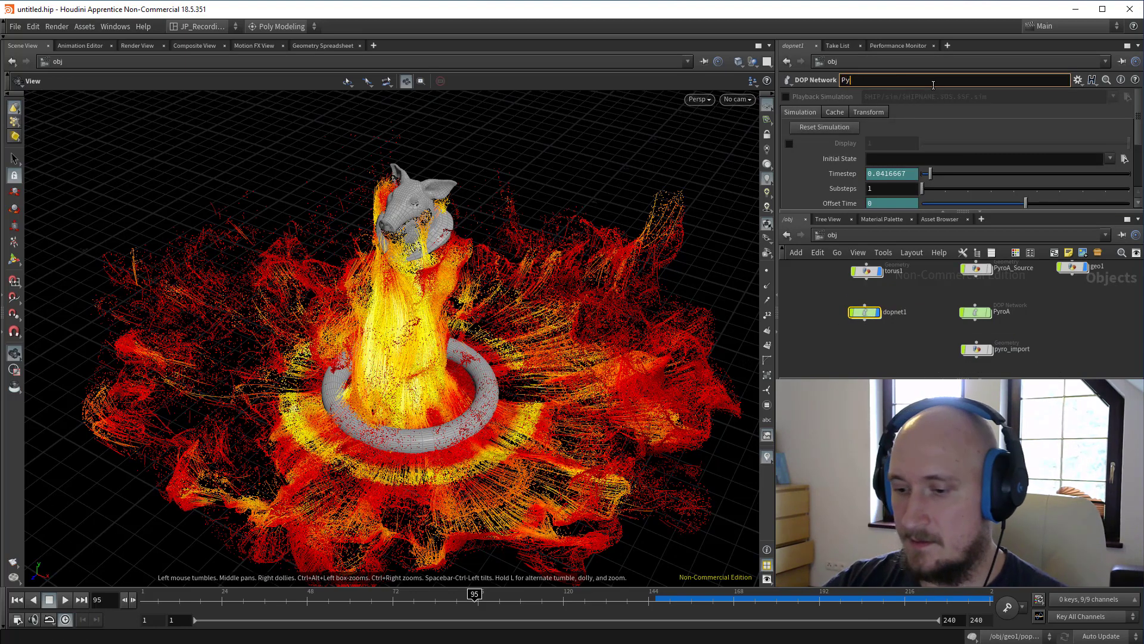
text(PyroB)
key(Return)
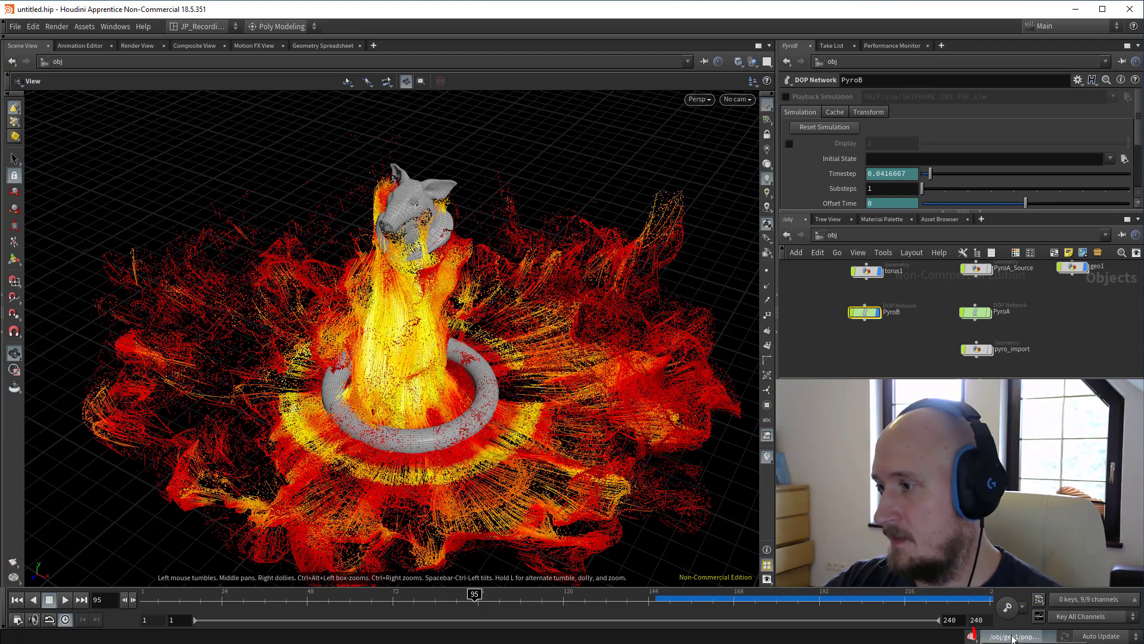
Make PyroB the current simulation and select torus1 with the shelf tools shown.
click(1021, 631)
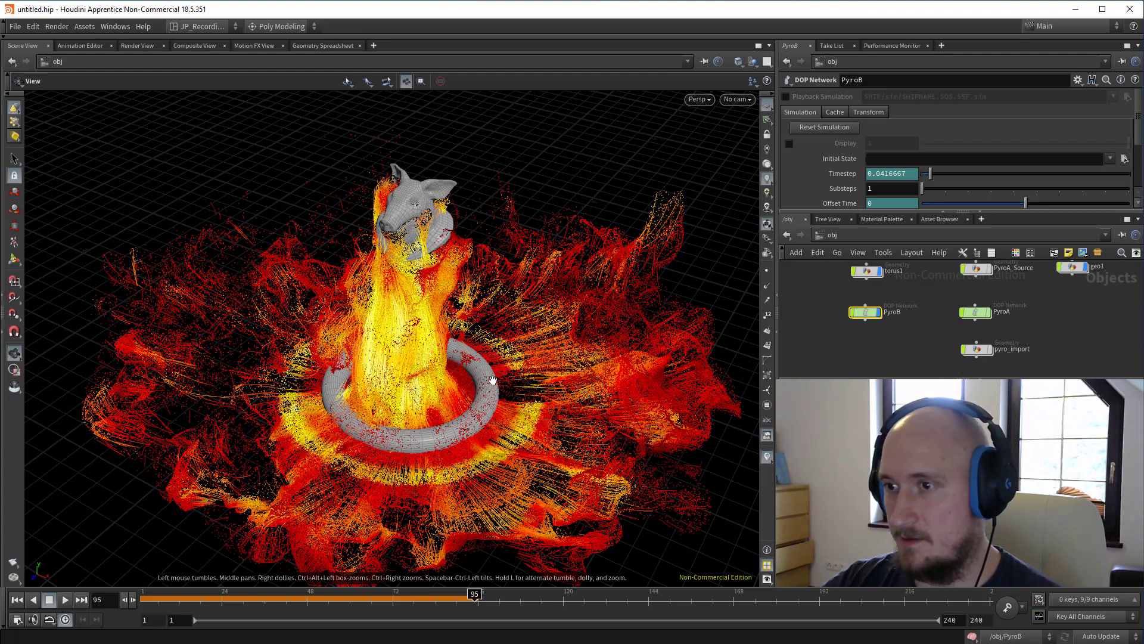
drag(421, 361, 398, 329)
middle_drag(828, 298, 845, 330)
click(883, 302)
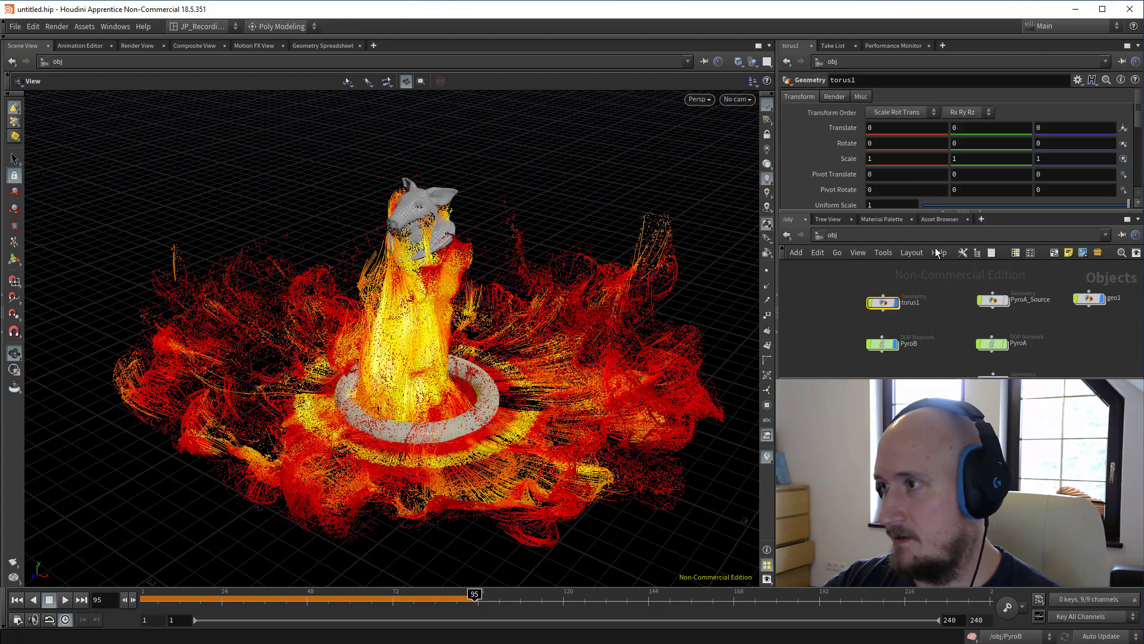
click(686, 37)
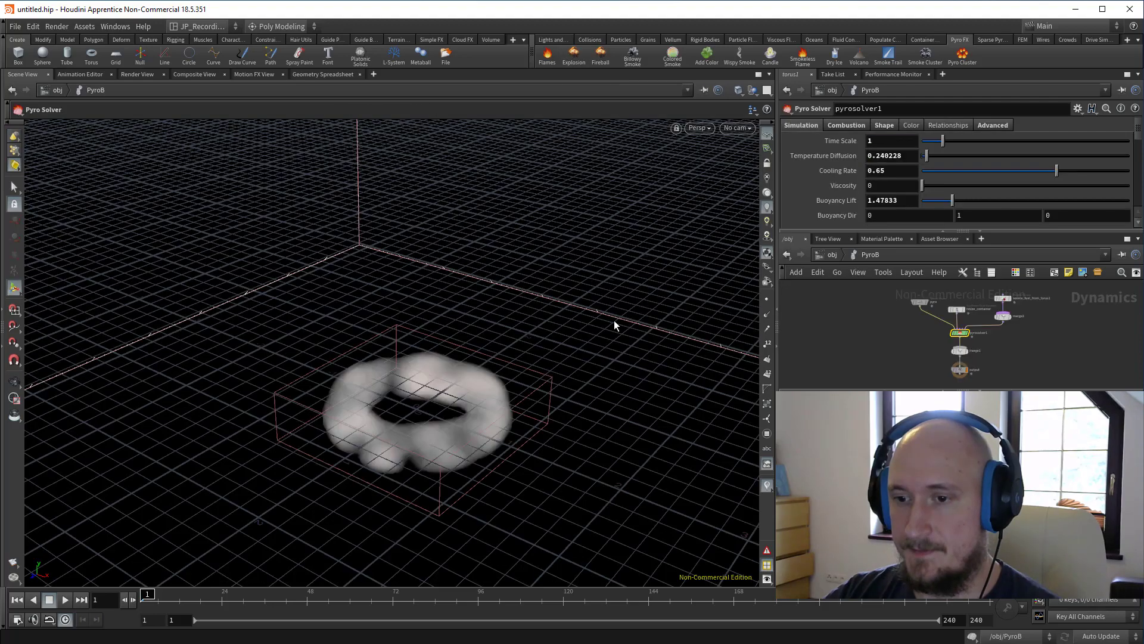
Play the PyroB simulation to about frame 24 and examine how the fire spreads from the torus.
alt+right_drag(559, 356, 491, 280)
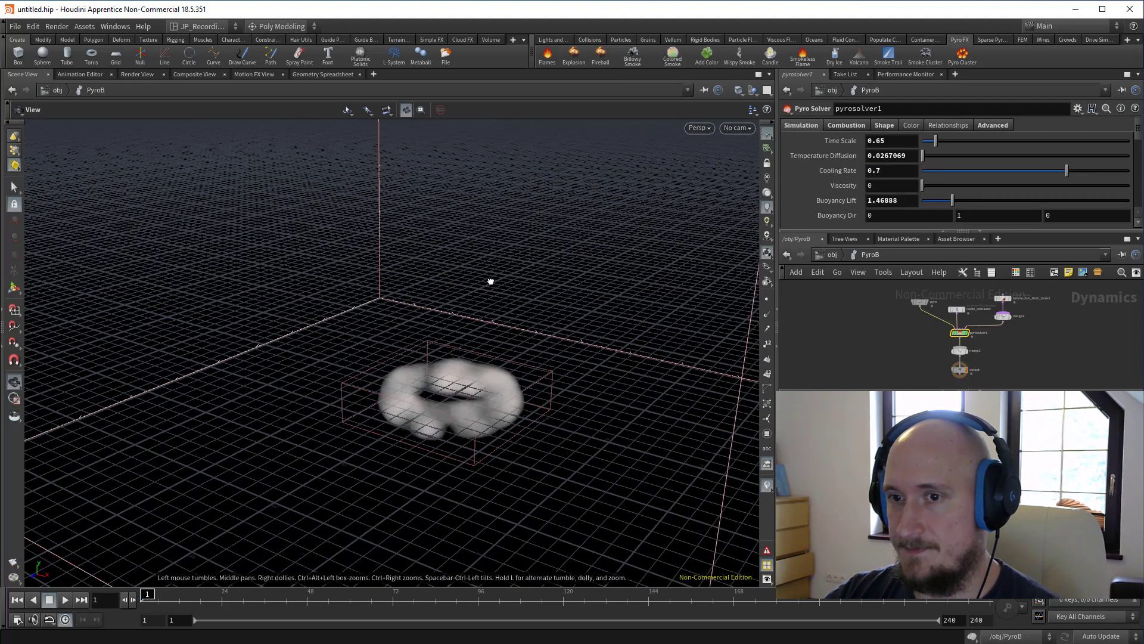
alt+drag(490, 281, 477, 230)
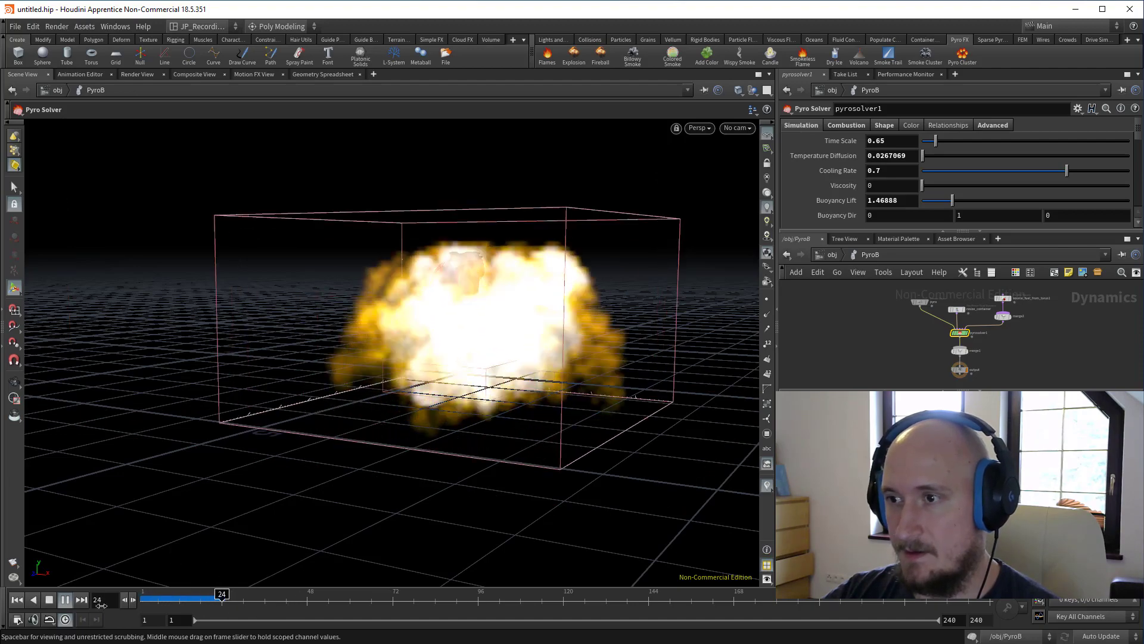
click(50, 600)
alt+drag(556, 312, 560, 364)
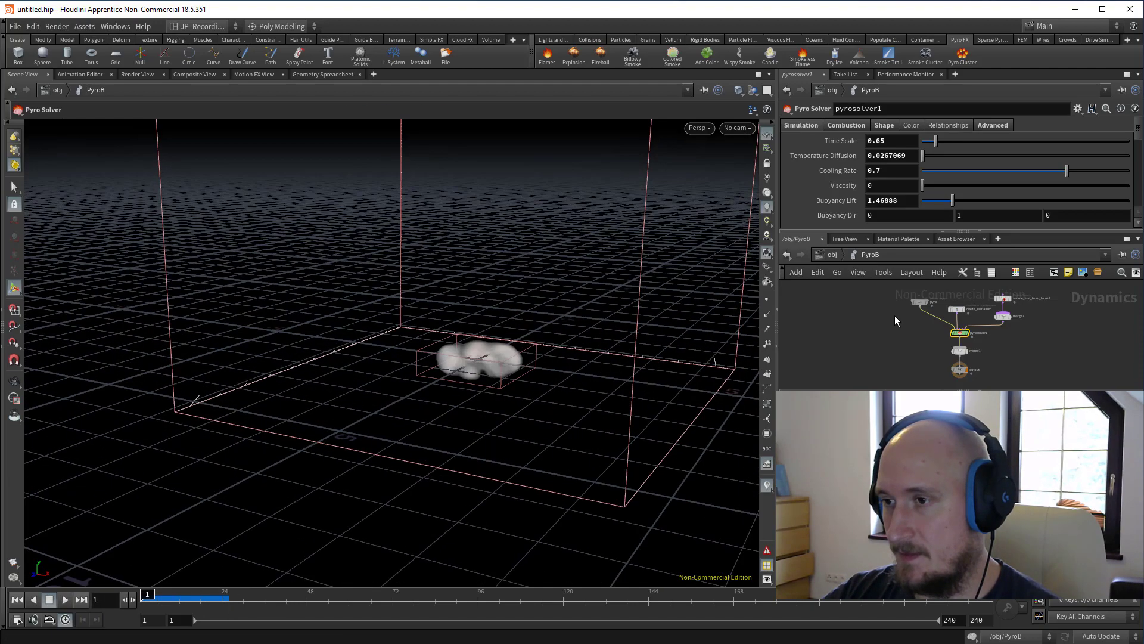
Select the pyro smoke object and lower the top of its container to a height of about 1.68.
scroll(895, 320, up, 3)
click(955, 295)
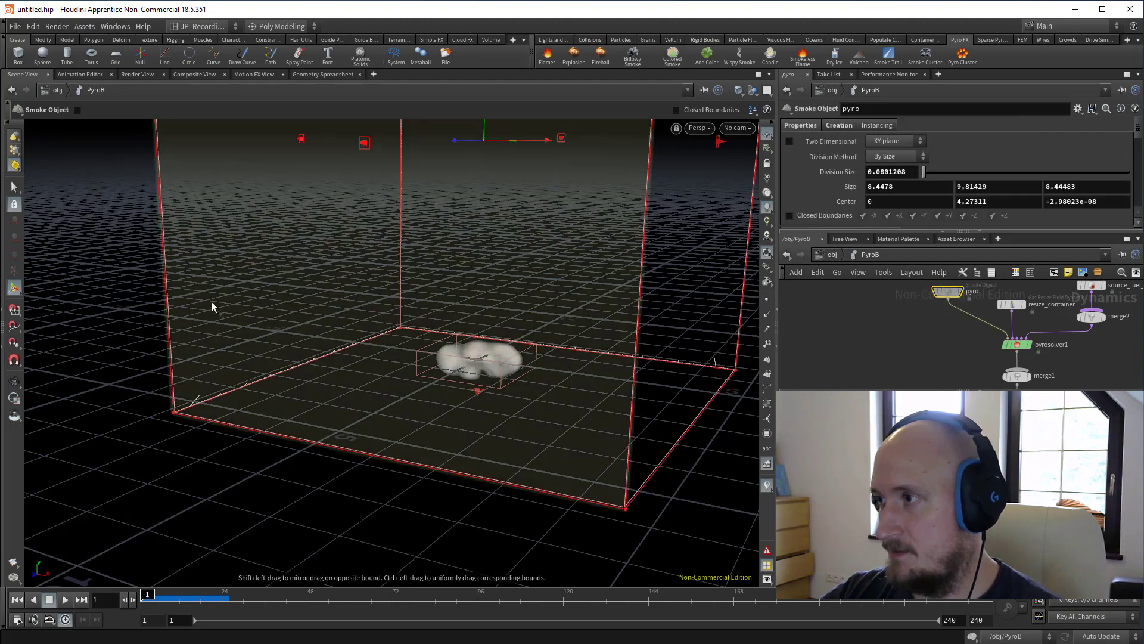
scroll(439, 179, down, 3)
alt+middle_drag(439, 179, 420, 338)
scroll(420, 338, down, 3)
key(Return)
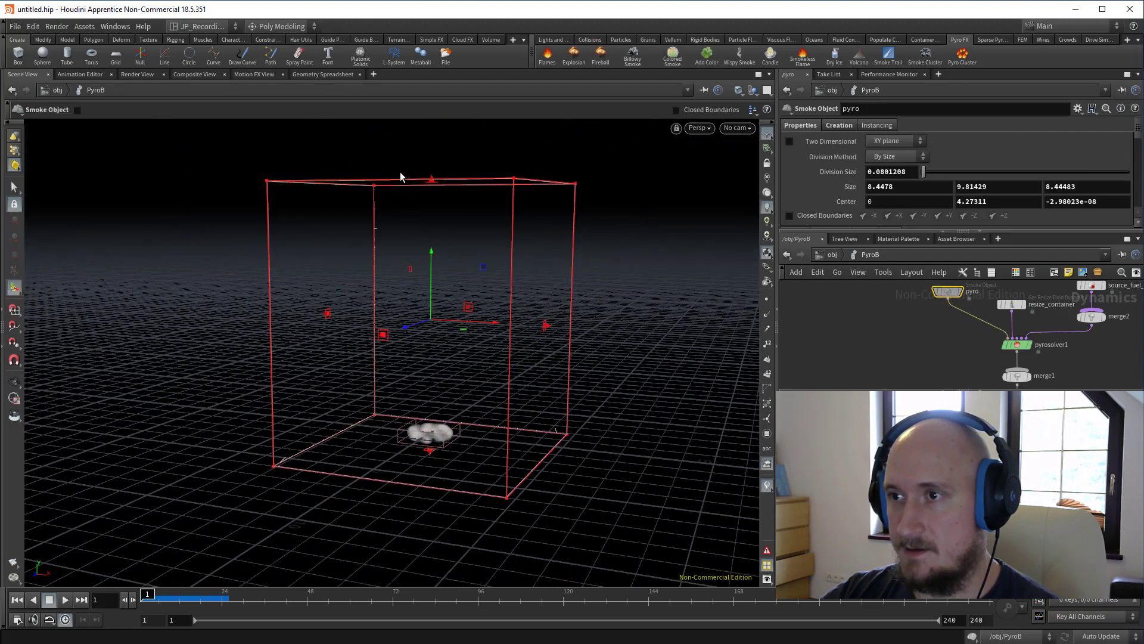
drag(429, 179, 436, 333)
In the front view, set the pyro container's Y size to 1.6 and Y center to 0.8, closing only its -Y boundary.
scroll(484, 398, up, 4)
alt+drag(436, 334, 489, 363)
key(space+3)
alt+right_drag(484, 364, 393, 334)
alt+middle_drag(393, 335, 608, 260)
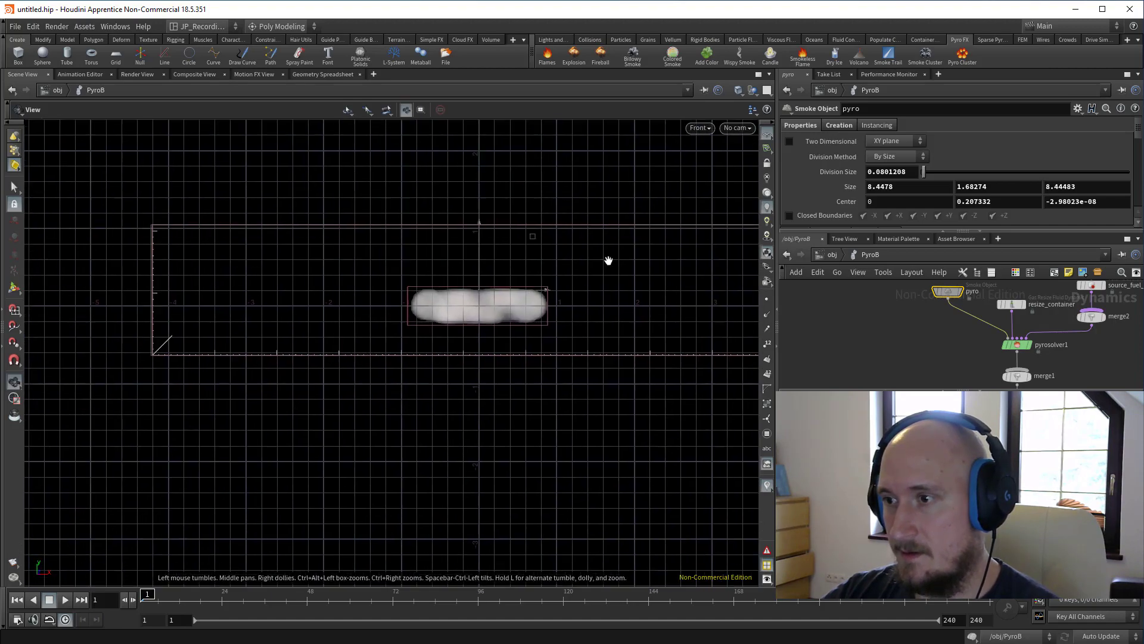
alt+right_drag(607, 260, 661, 290)
alt+middle_drag(662, 290, 579, 343)
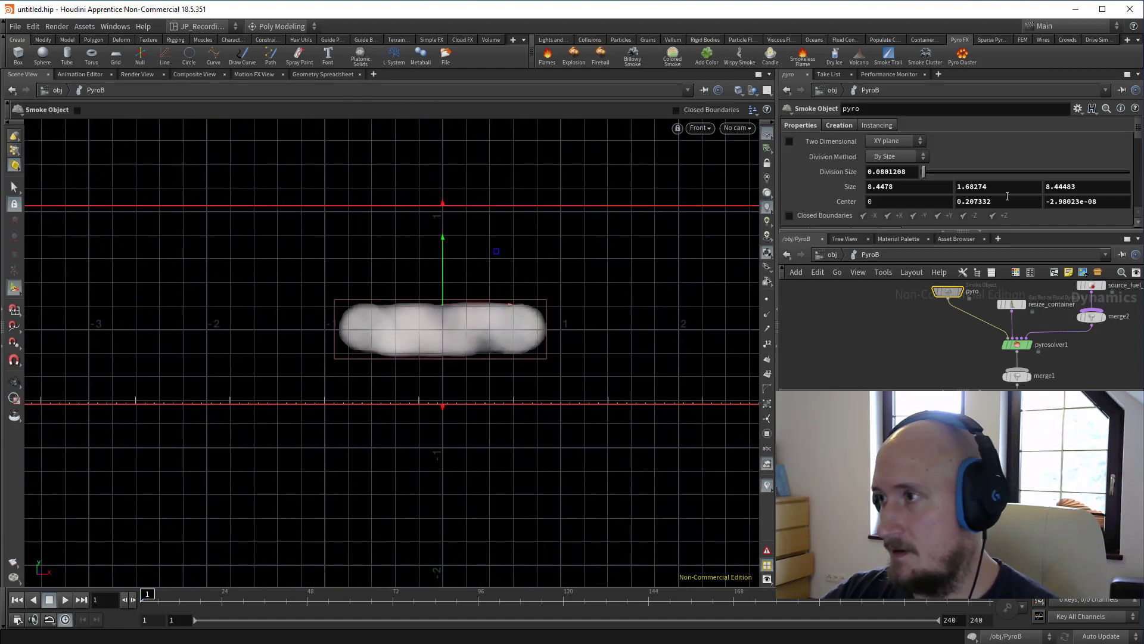
text(1)
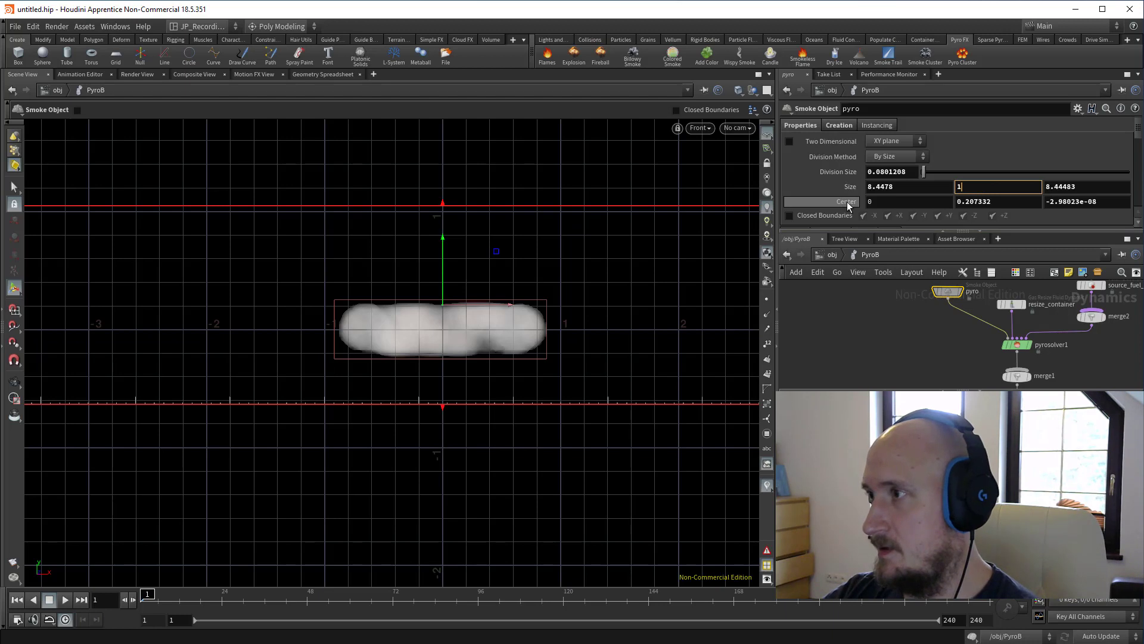
text(.6)
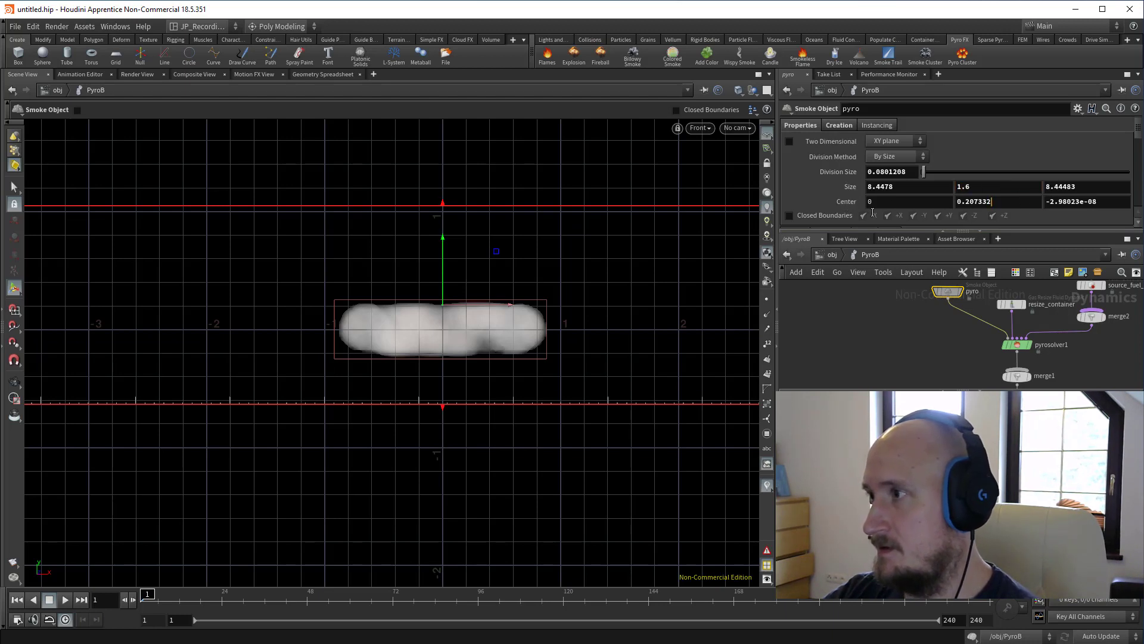
click(934, 359)
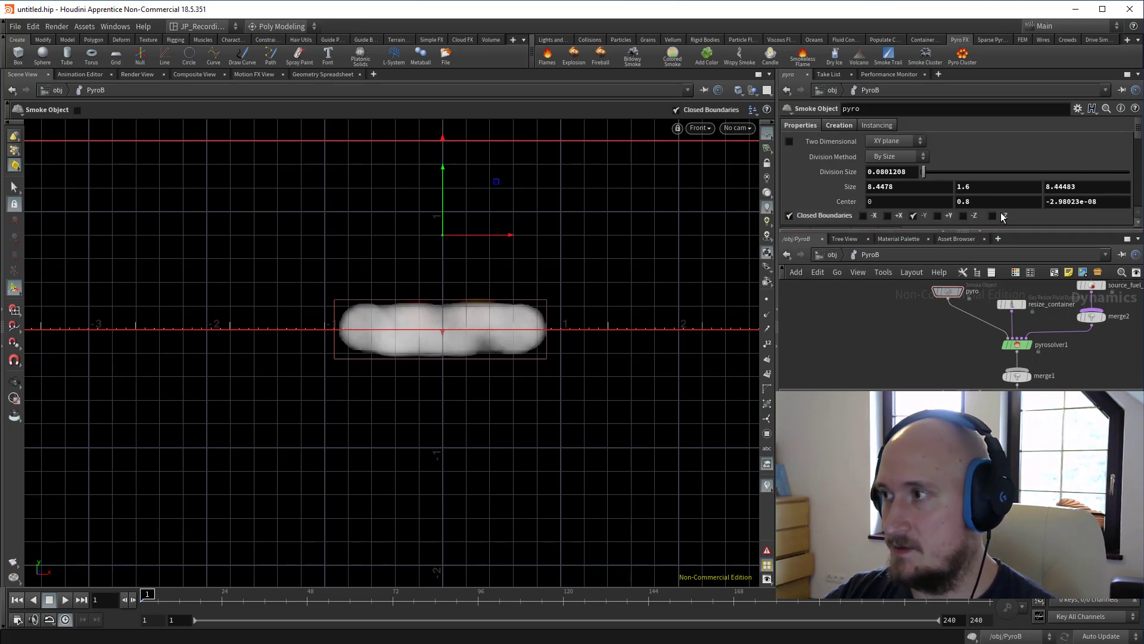
Return to the perspective view and play the simulation to check the fire against the closed ground boundary.
key(space+1)
drag(493, 294, 265, 457)
click(66, 598)
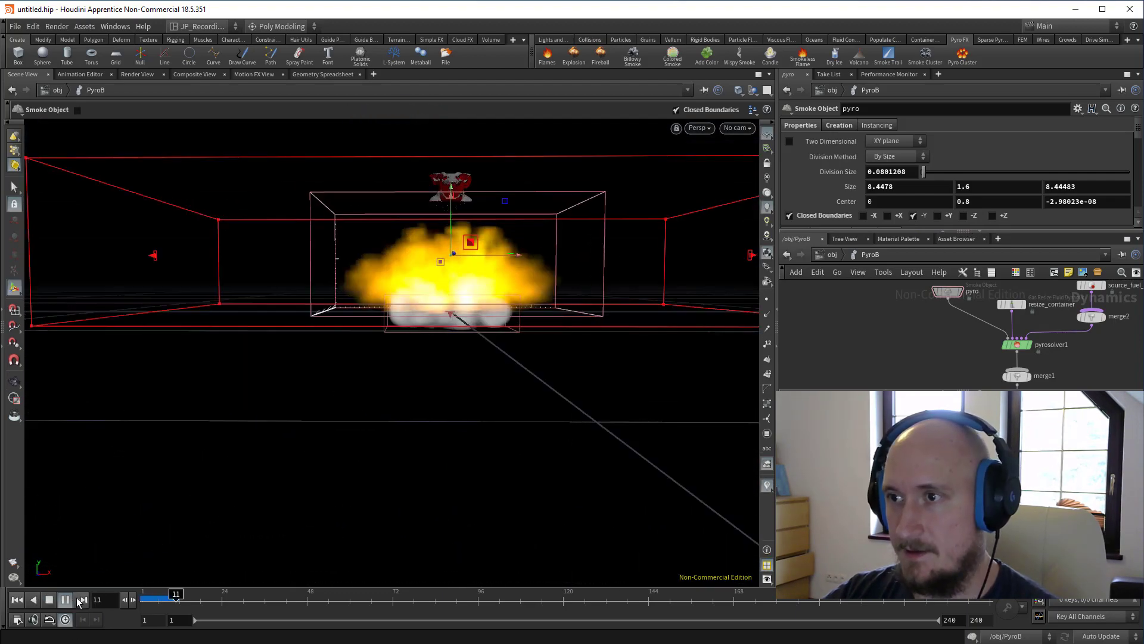
Reset the simulation and set the Buoyancy Dir Y of pyrosolver1 to -1.
key(space)
drag(483, 333, 433, 305)
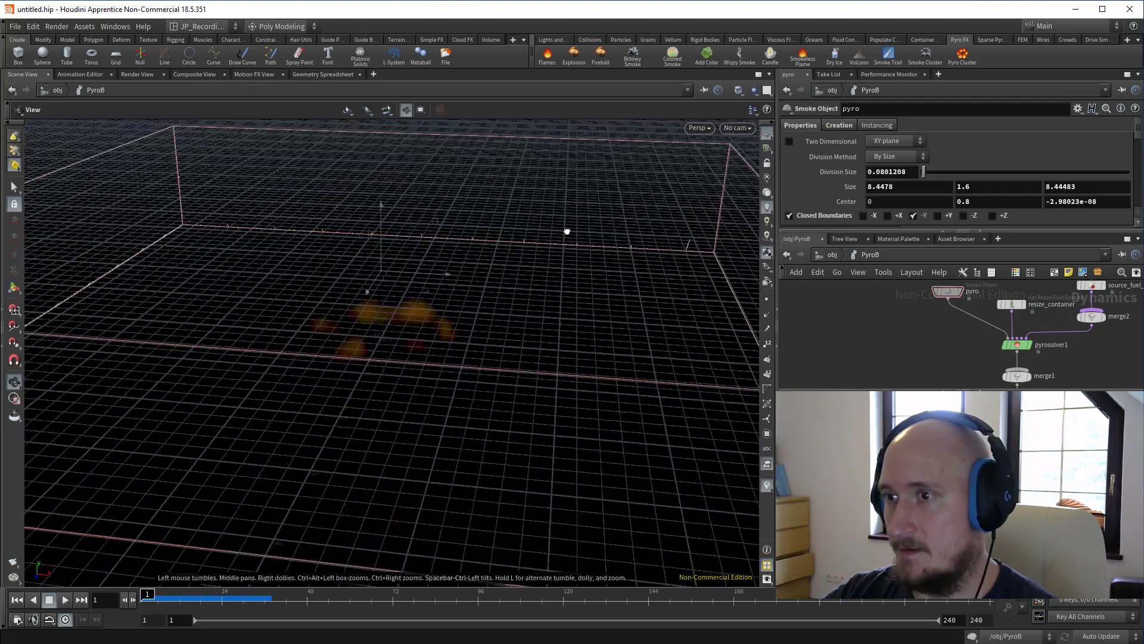
click(914, 343)
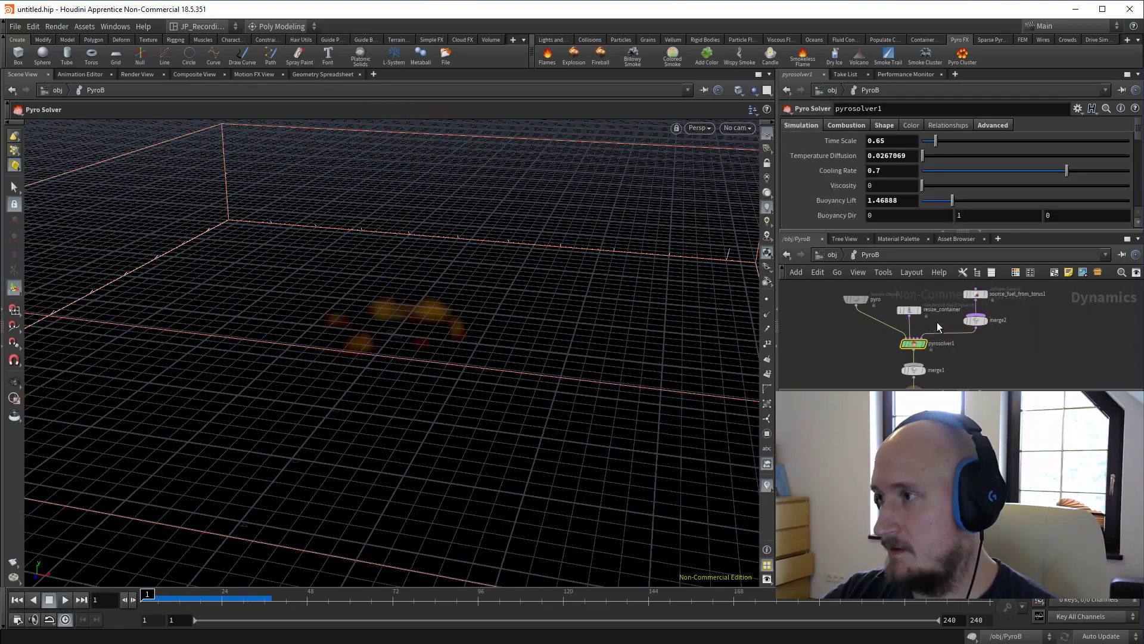
click(909, 310)
scroll(953, 195, down, 3)
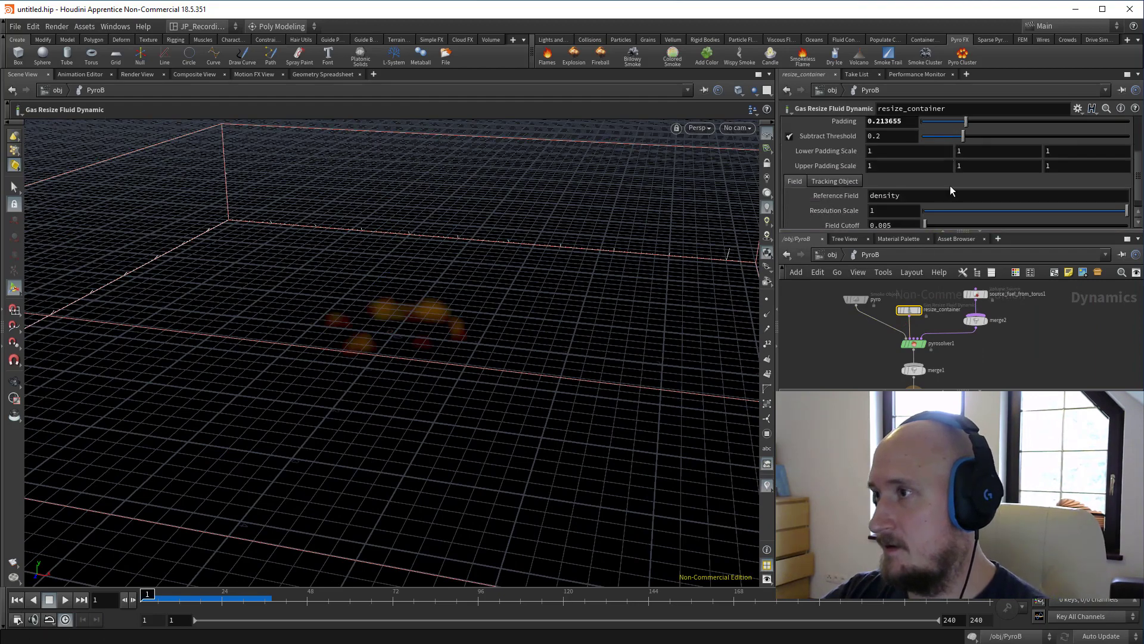
click(912, 345)
scroll(962, 204, down, 2)
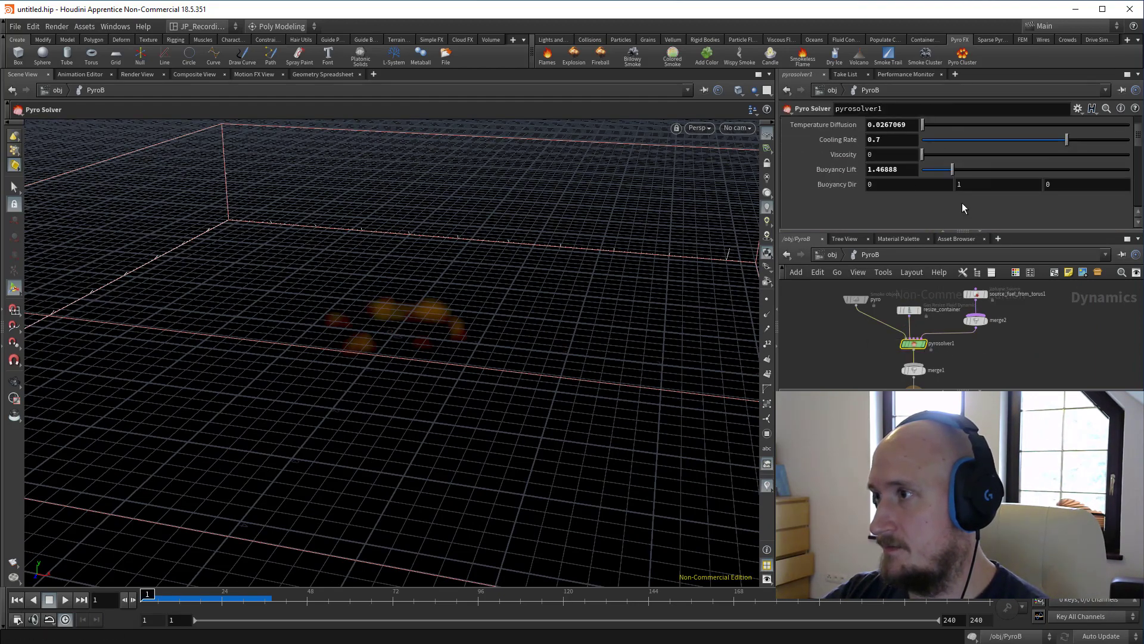
text(-)
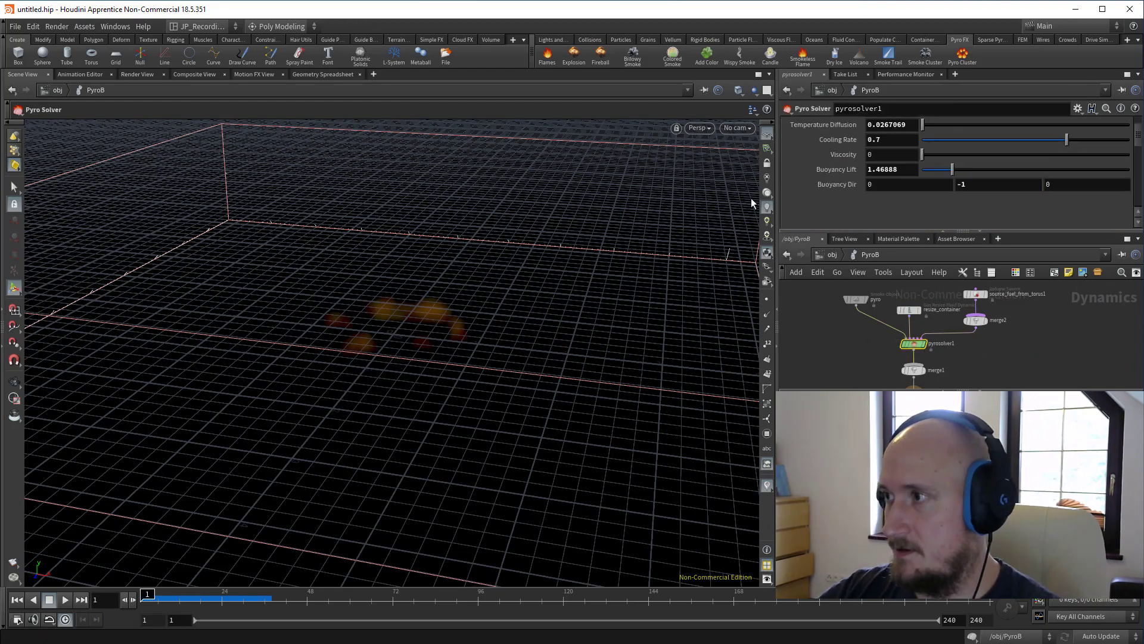
Play the simulation and scrub through its frames to examine how the fire moves with downward buoyancy.
alt+drag(496, 317, 524, 256)
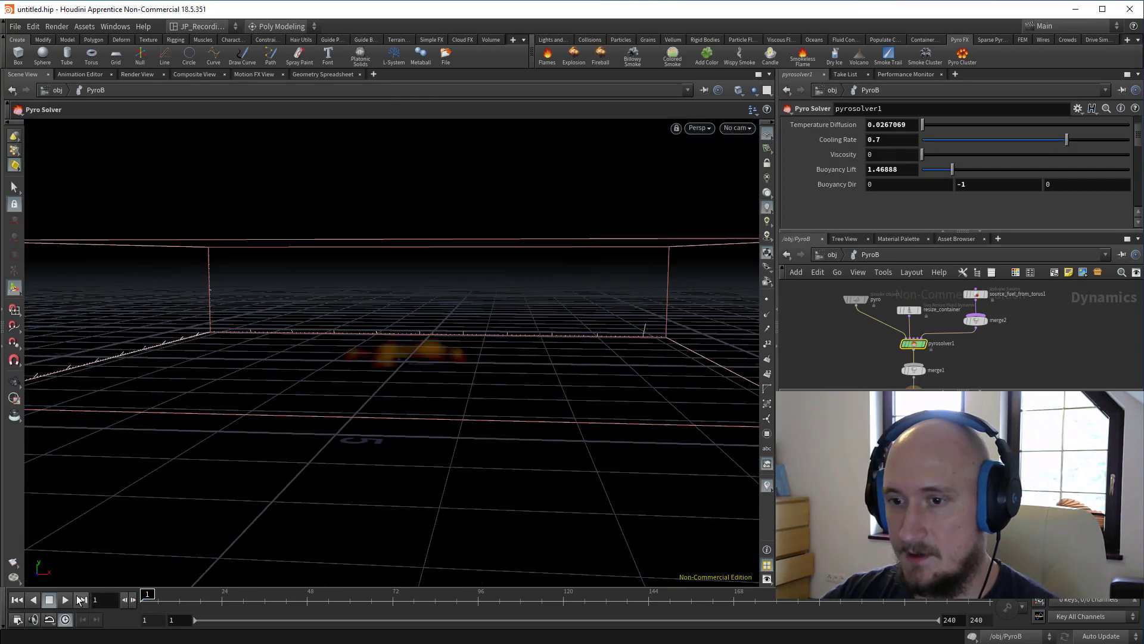
click(66, 600)
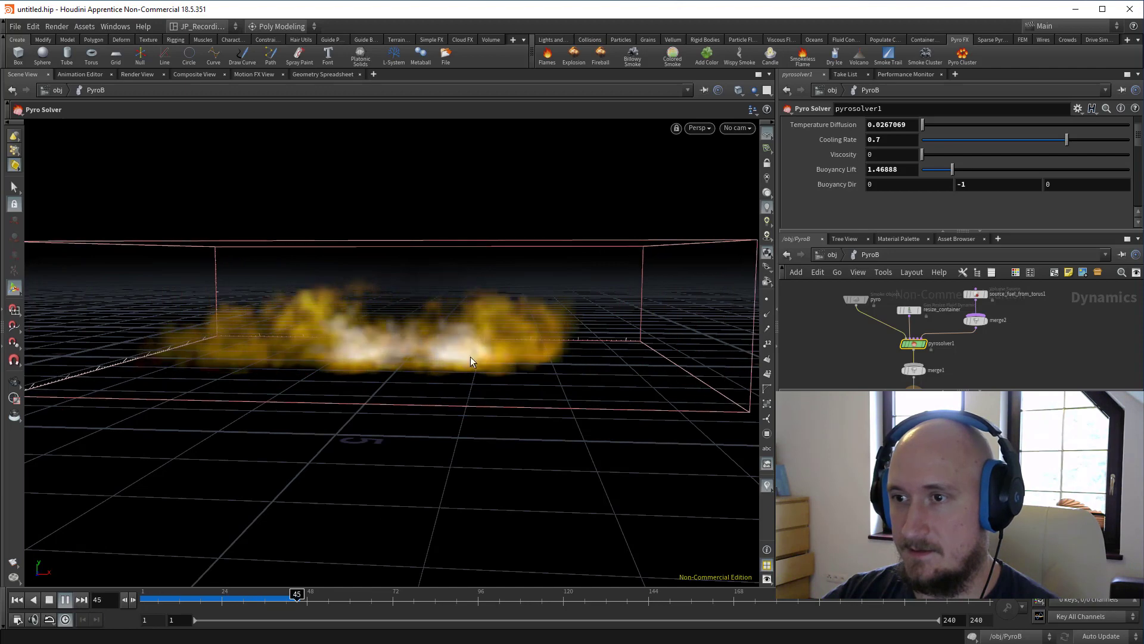
alt+drag(473, 348, 522, 354)
drag(244, 605, 308, 607)
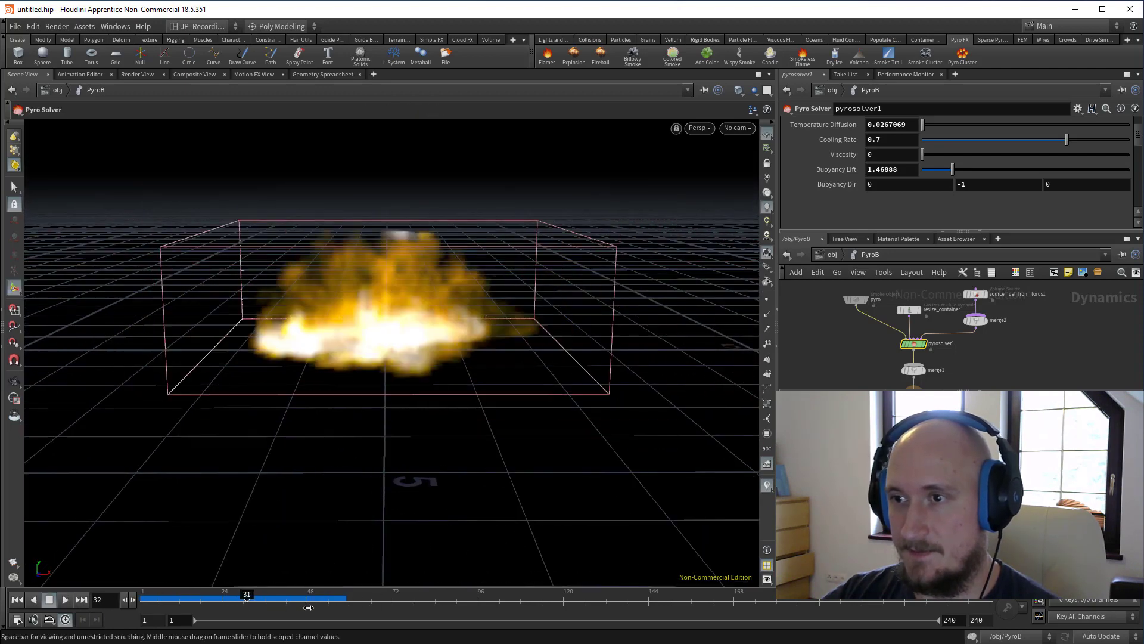
Inside the torus1 geometry object, insert an Attribute Wrangle that runs over points between torus1 and create_fuel.
key(ctrl+Up)
key(u)
click(850, 311)
key(a)
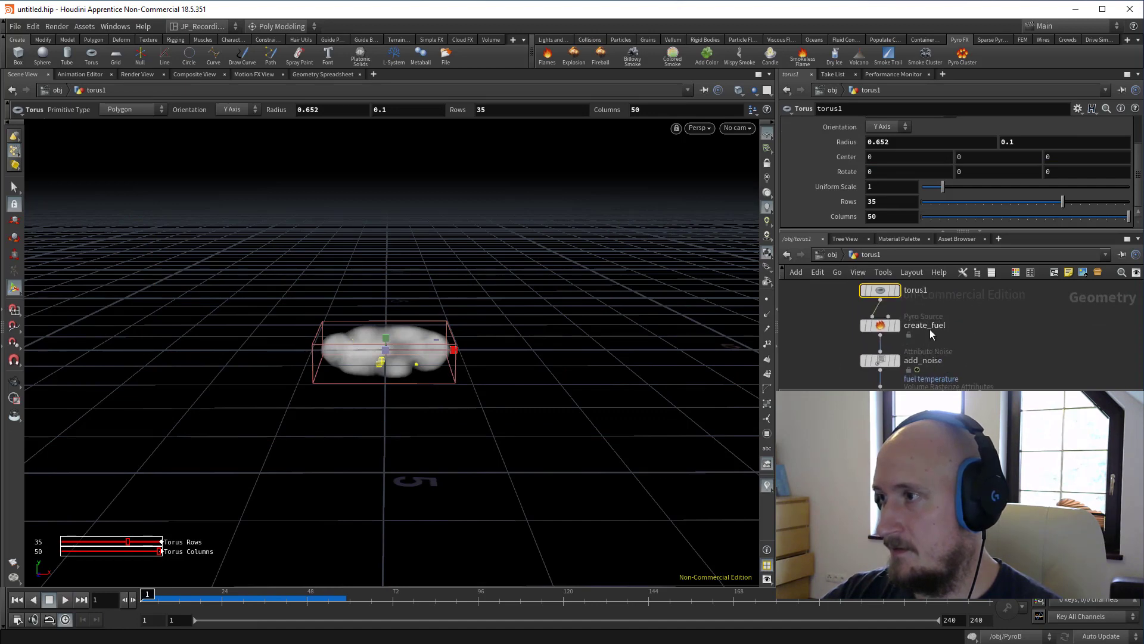
key(Tab)
key(Escape)
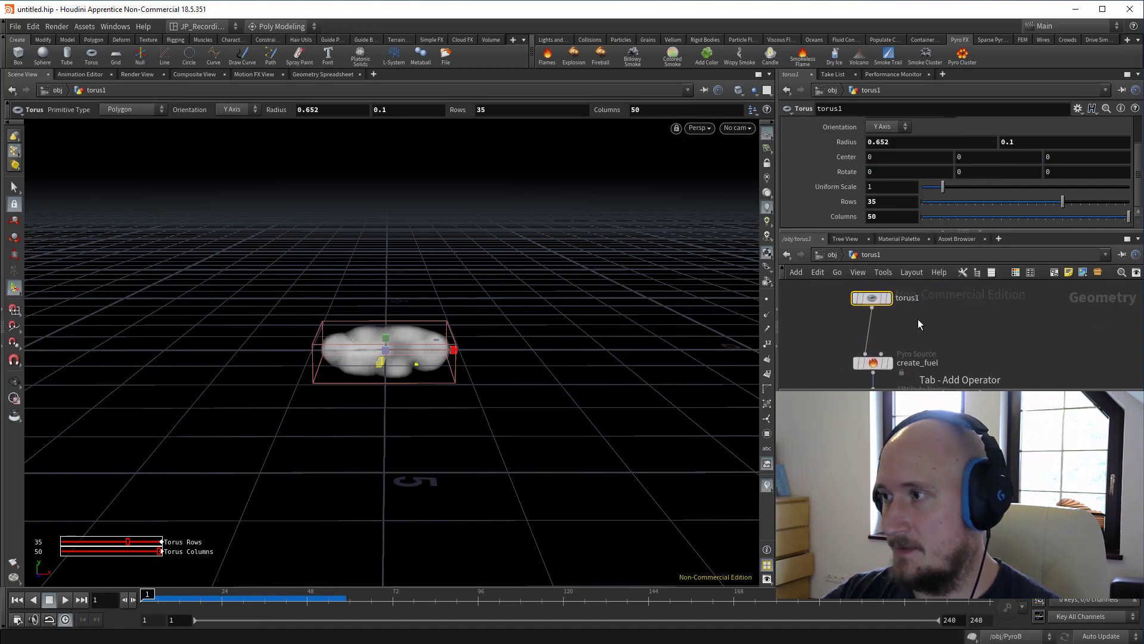
key(Tab)
text(wr)
click(1025, 184)
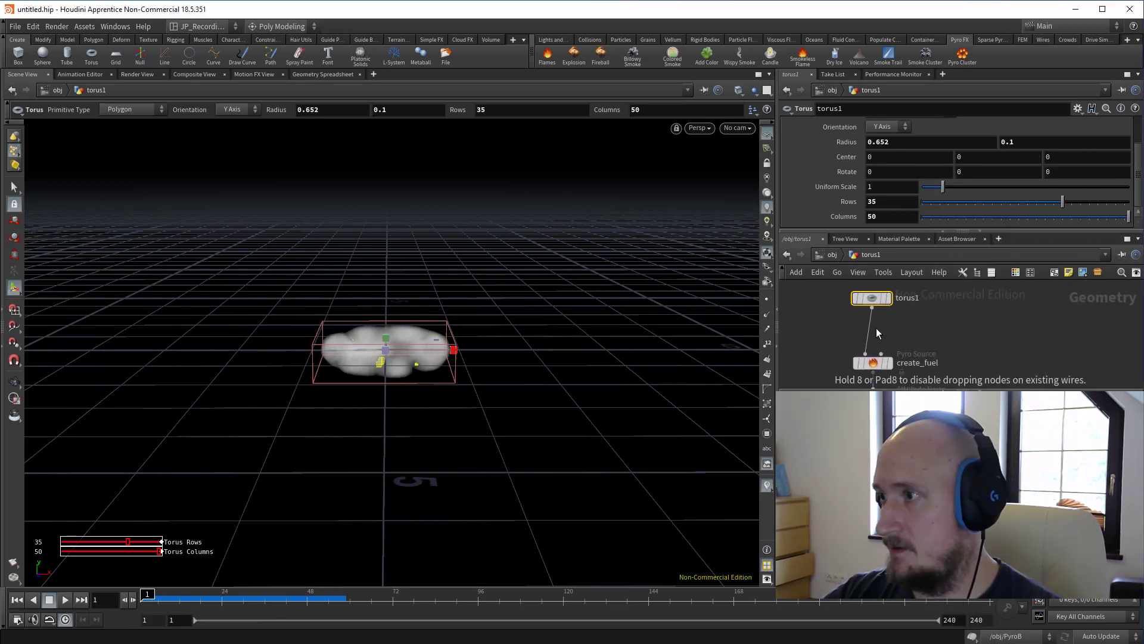
click(877, 333)
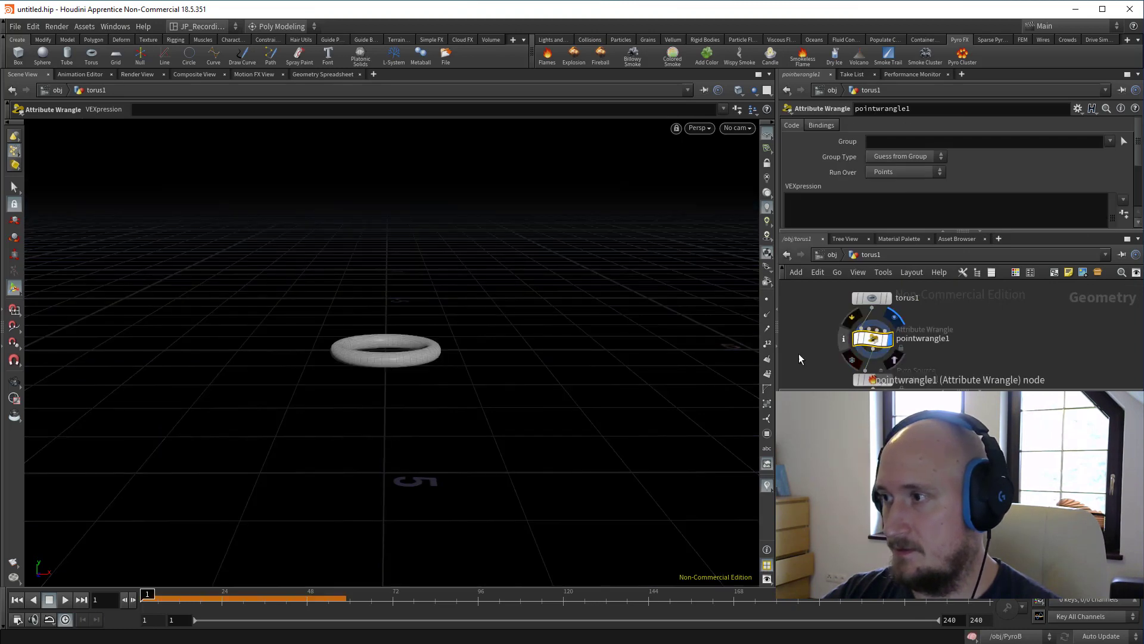
Write the wrangle expression @v = set(@P.x, 0, @P.z); to give the torus points an outward horizontal velocity.
click(842, 207)
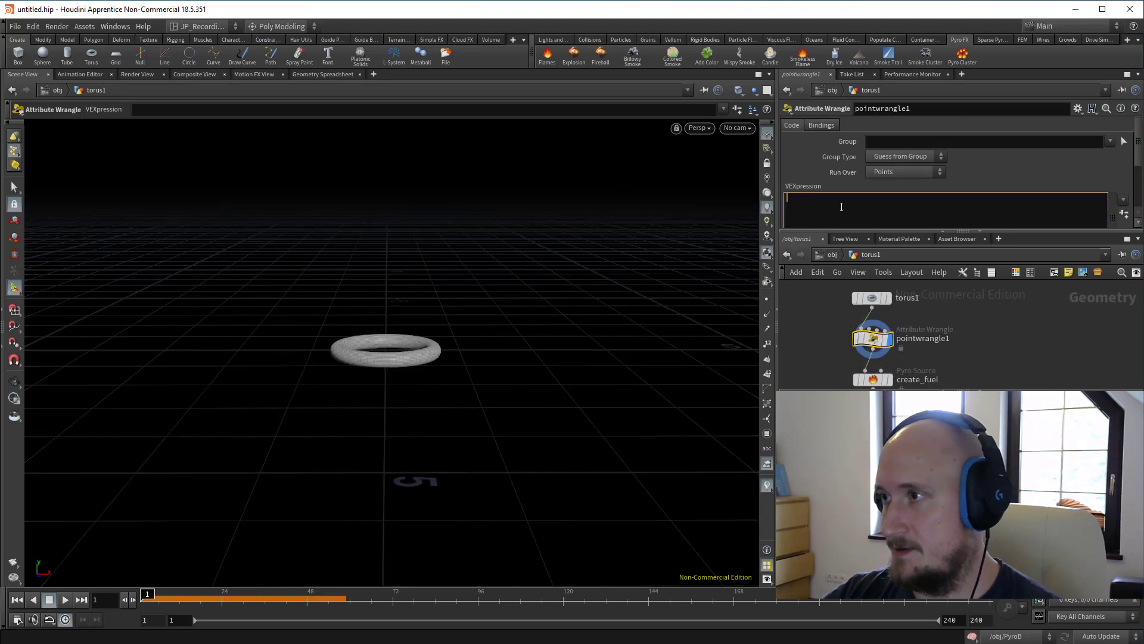
text(@v)
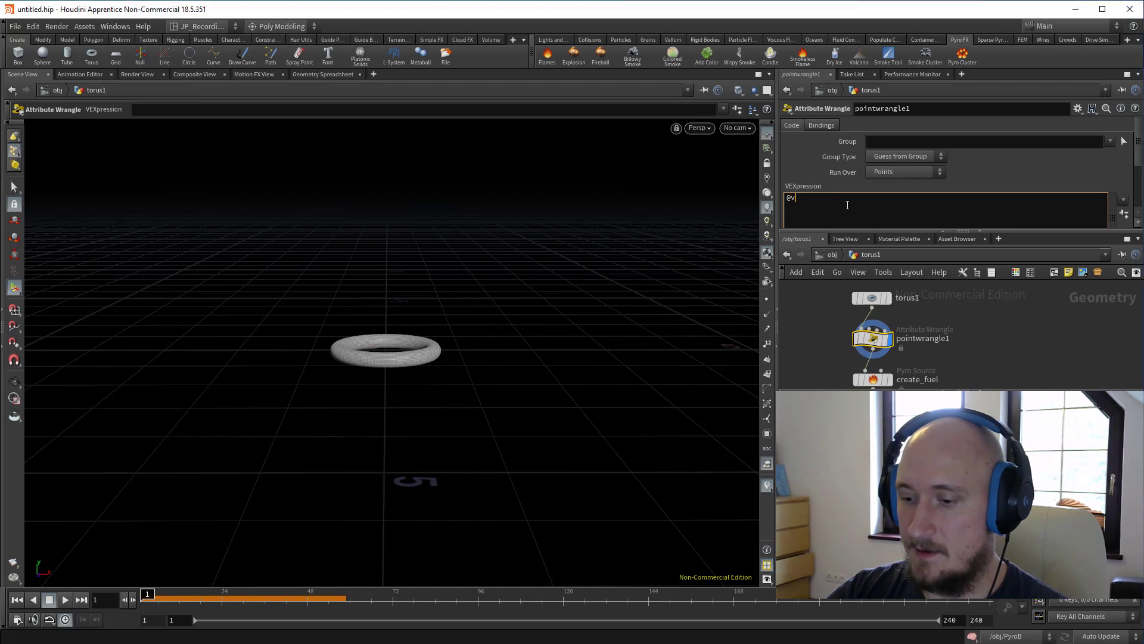
text( = set())
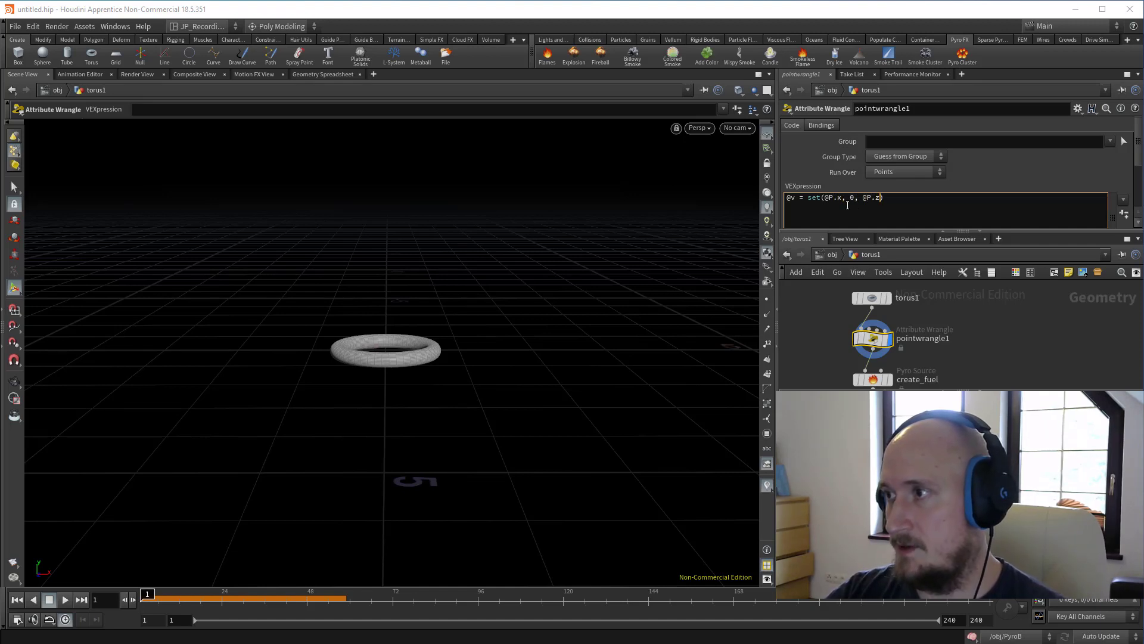
click(1006, 350)
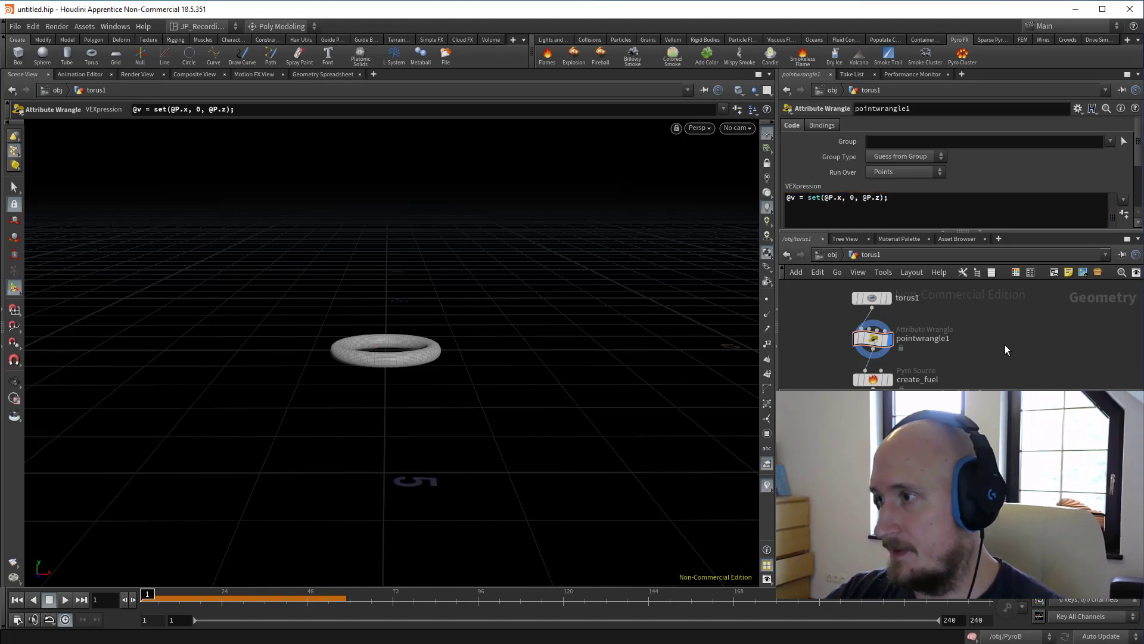
Display point trails in the viewport and inspect the velocity directions around the torus.
click(767, 331)
alt+drag(385, 281, 412, 296)
alt+middle_drag(411, 296, 349, 339)
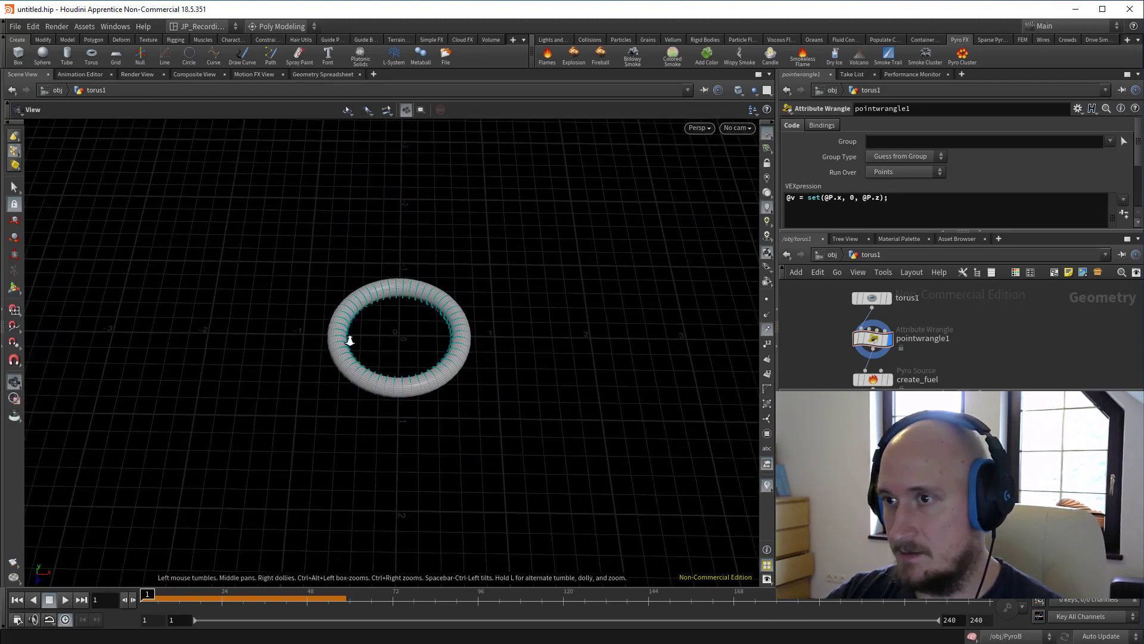
alt+right_drag(350, 340, 493, 304)
drag(493, 304, 615, 212)
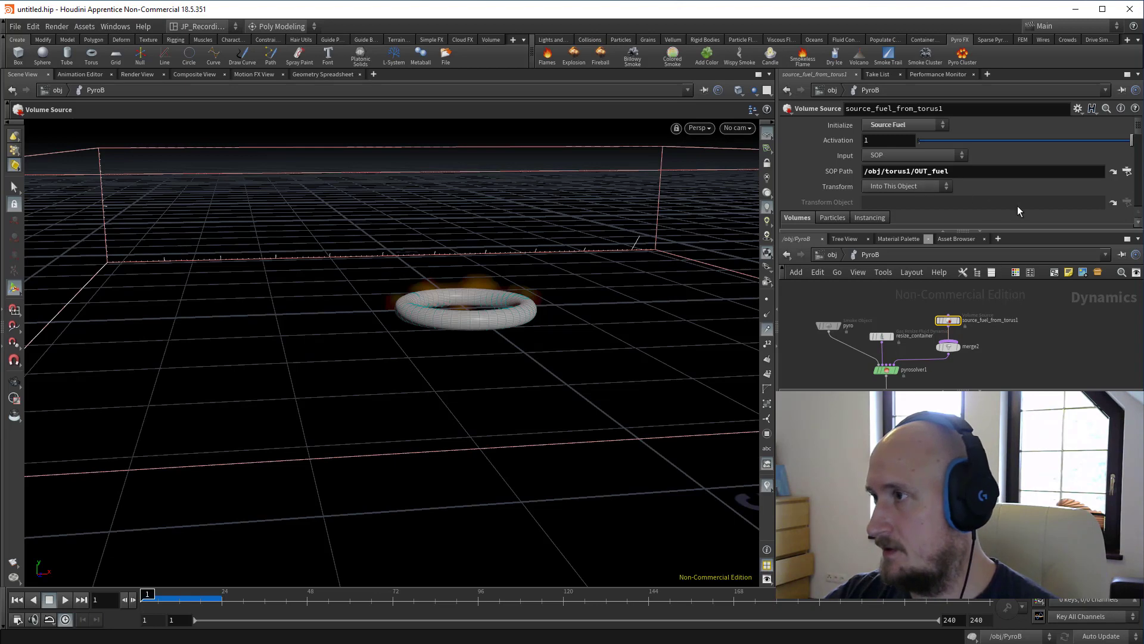
Set the scale of the v to vel entry in source_fuel_from_torus1 to 10 and play the simulation.
scroll(1007, 191, down, 10)
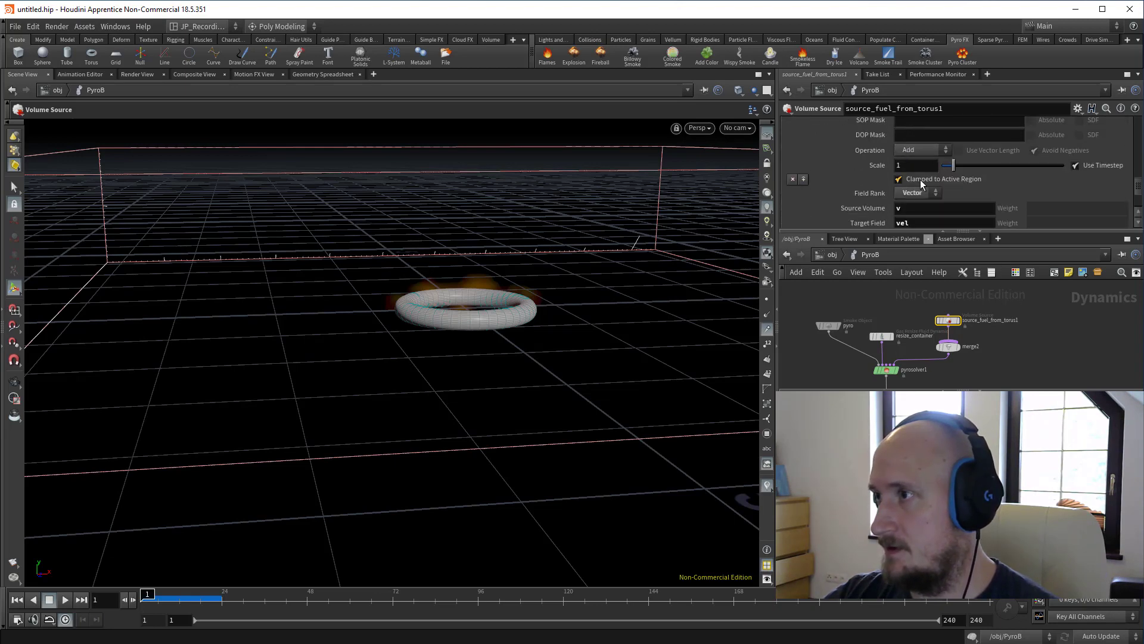
scroll(927, 174, down, 3)
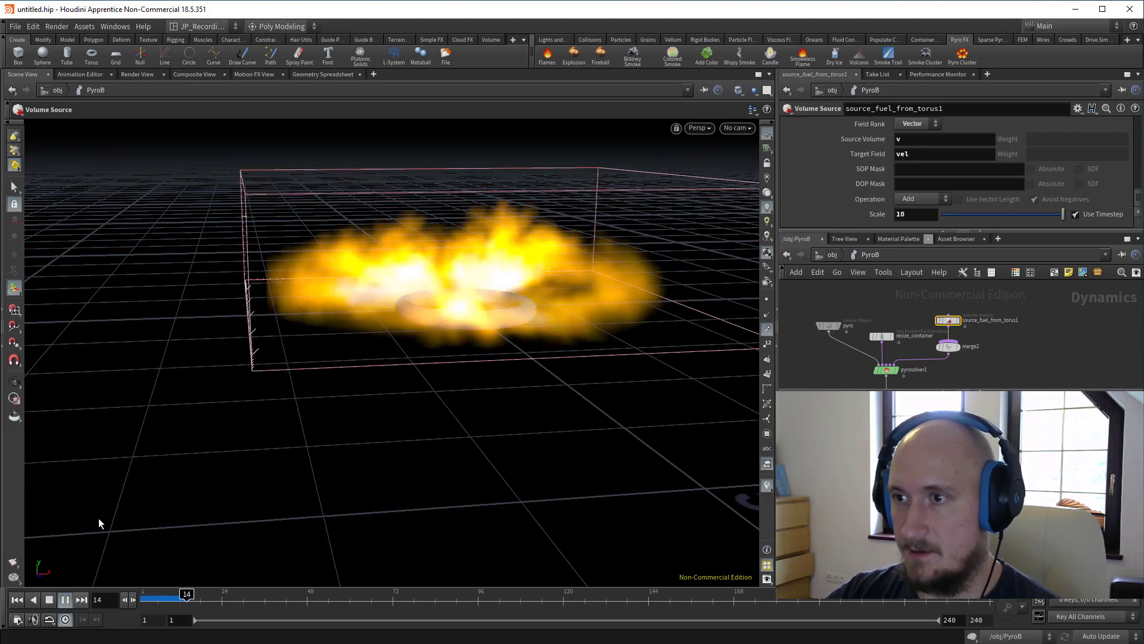
scroll(457, 356, down, 2)
alt+middle_drag(459, 357, 482, 352)
alt+drag(482, 352, 502, 447)
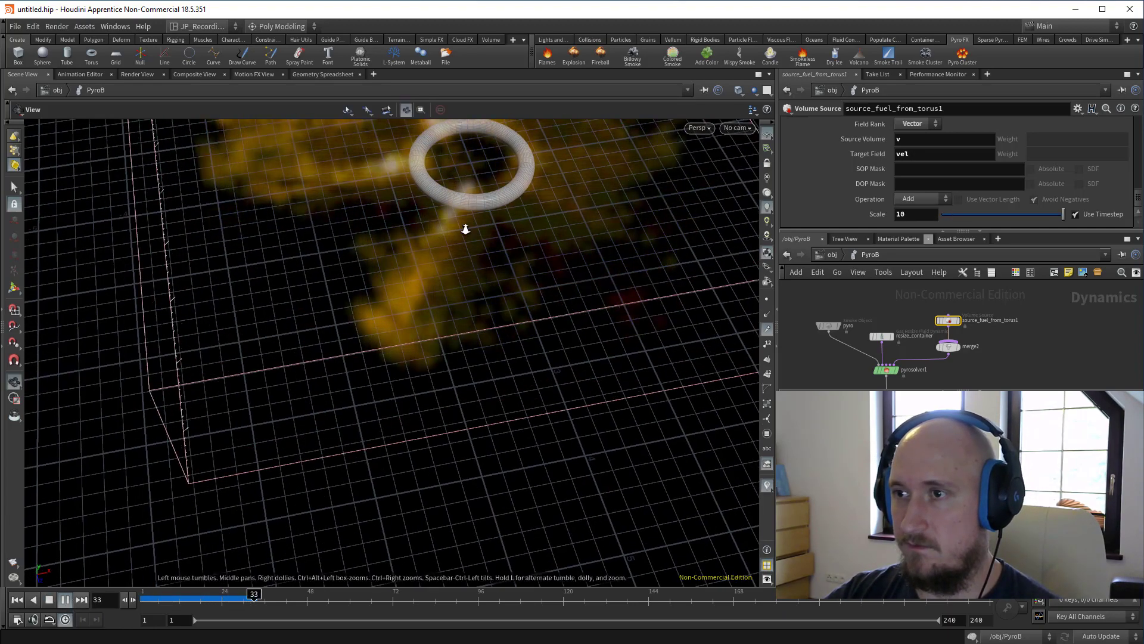
Replay the simulation from the first frame, viewed from above, to examine how the fire spreads out of the ring.
alt+middle_drag(465, 228, 462, 356)
scroll(461, 356, down, 1)
drag(286, 592, 99, 599)
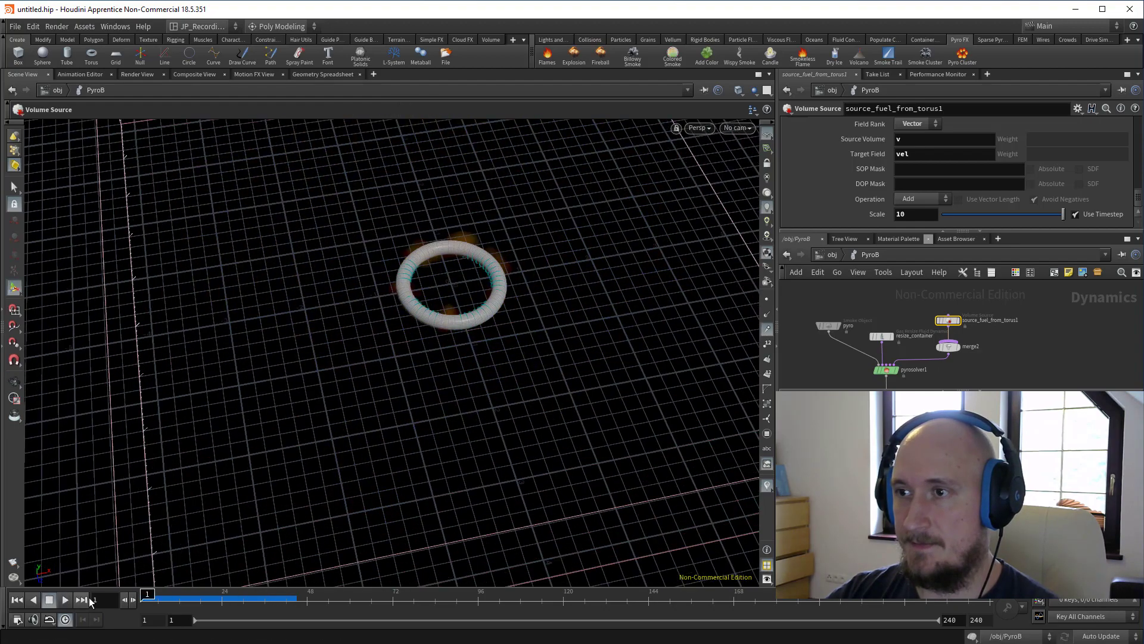
click(64, 600)
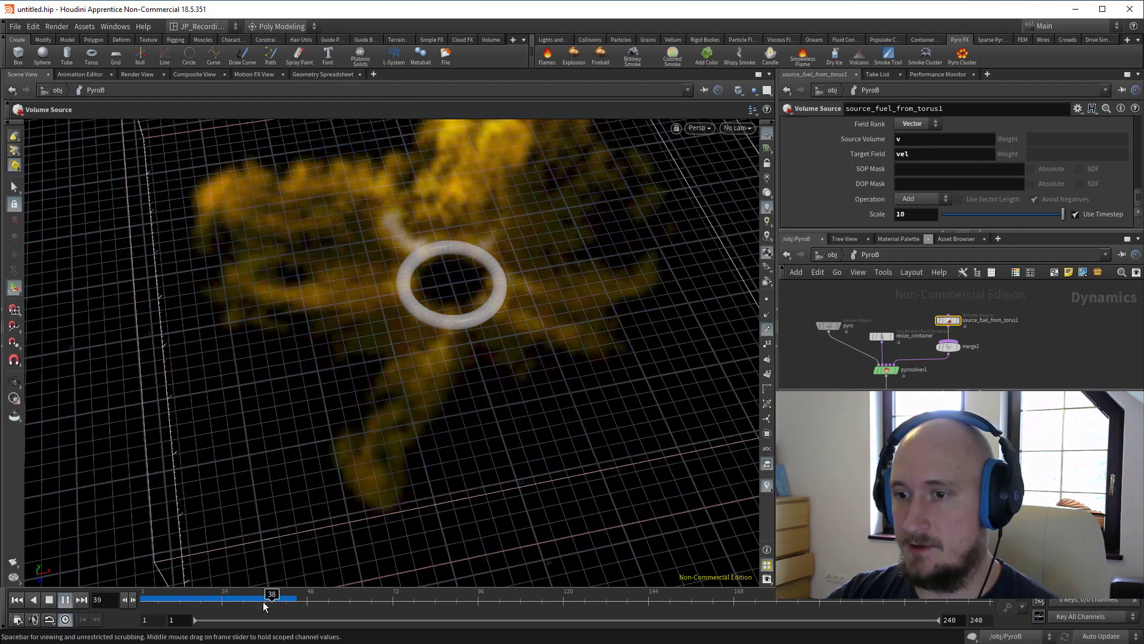
click(49, 599)
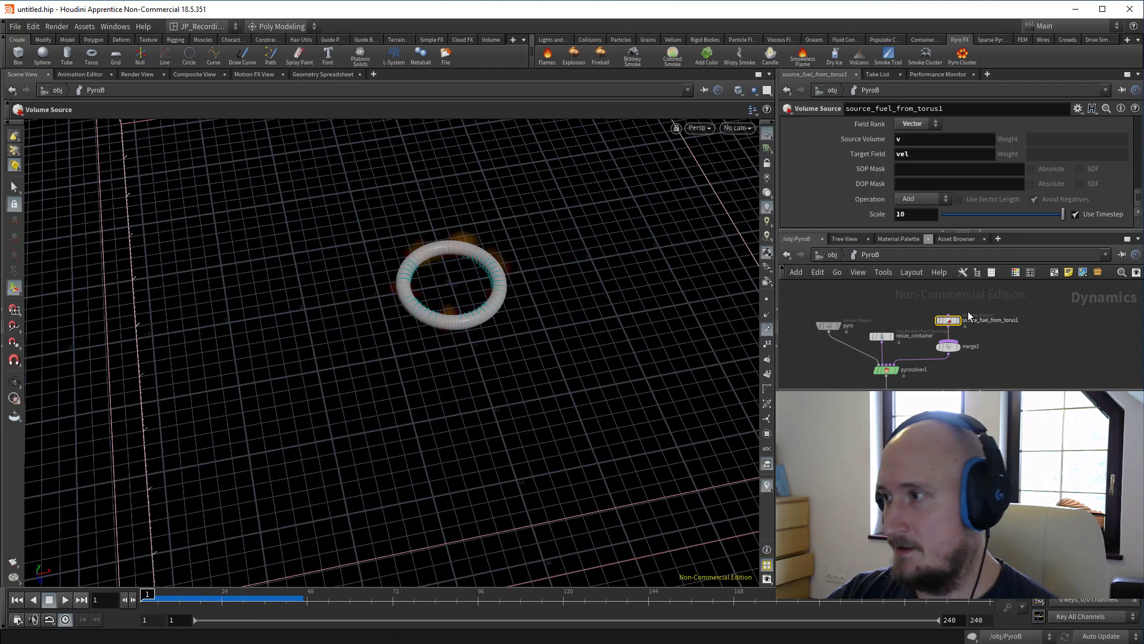
Open the animated fuel scale of source_fuel_from_torus1 in the Animation Editor and delete all its keyframes after frame 10.
scroll(1000, 196, up, 10)
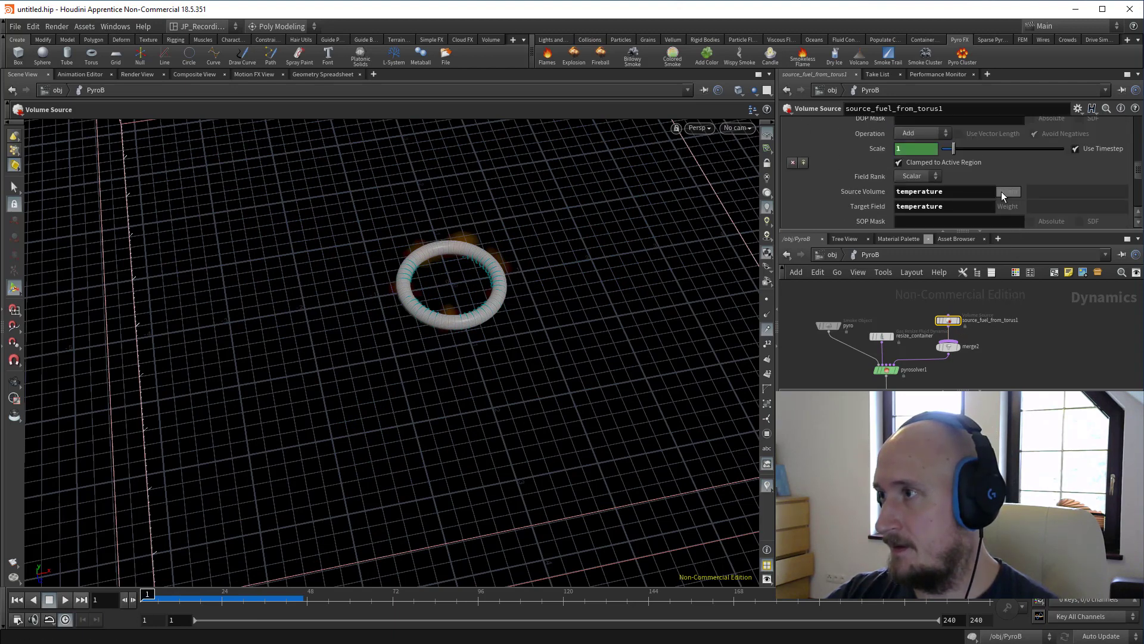
scroll(917, 197, up, 1)
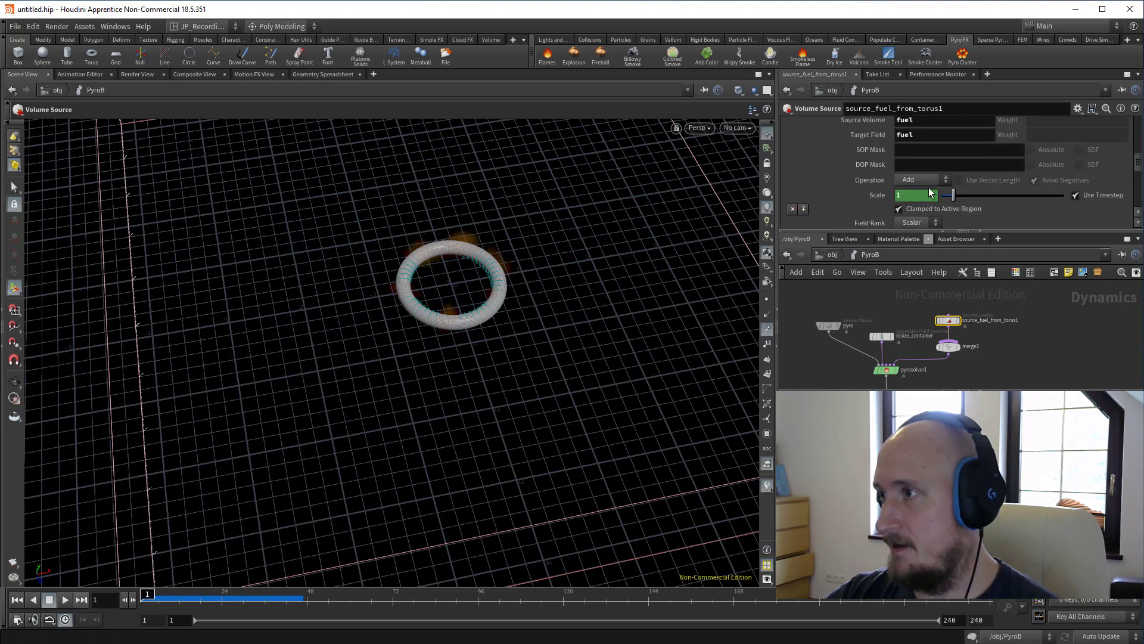
scroll(911, 164, down, 3)
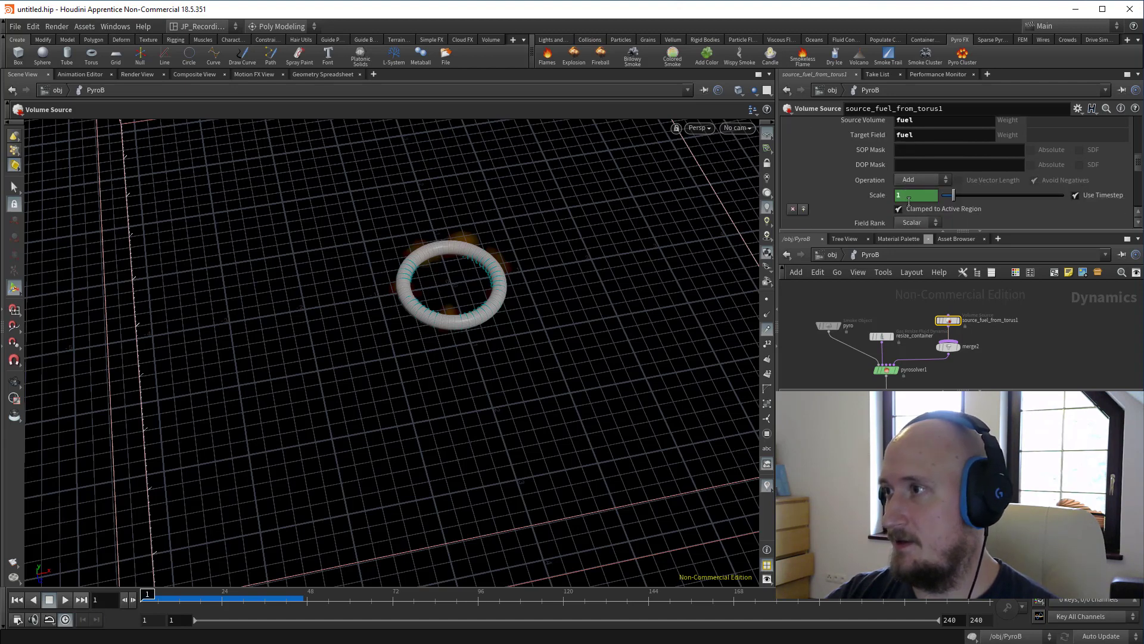
shift+click(920, 194)
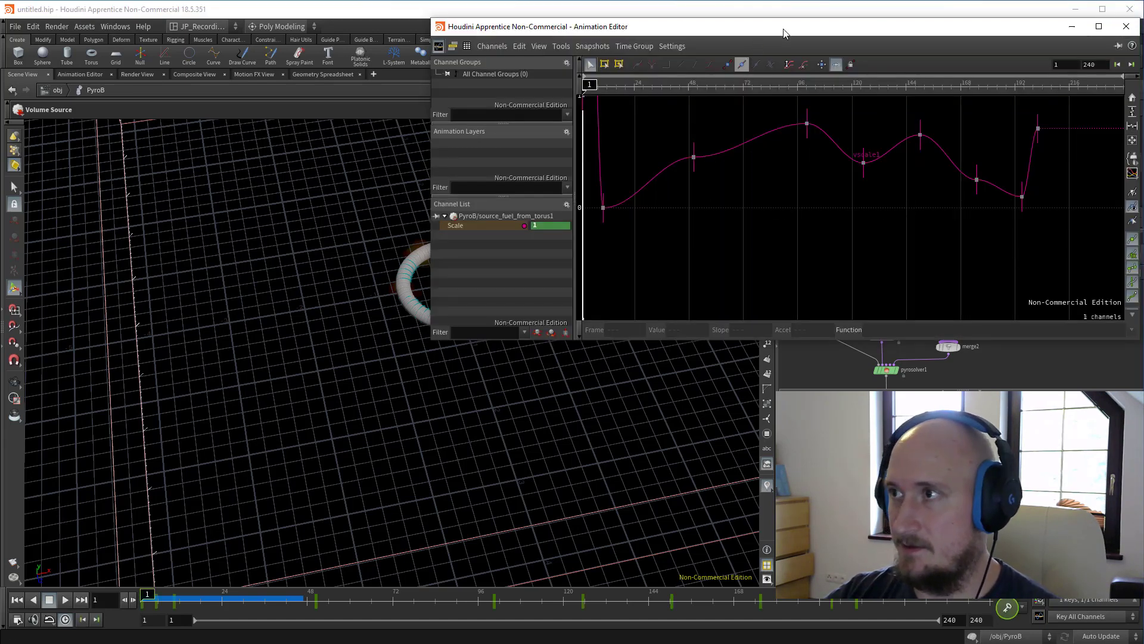
drag(784, 34, 605, 99)
right_drag(441, 263, 876, 237)
drag(913, 207, 680, 295)
key(Delete)
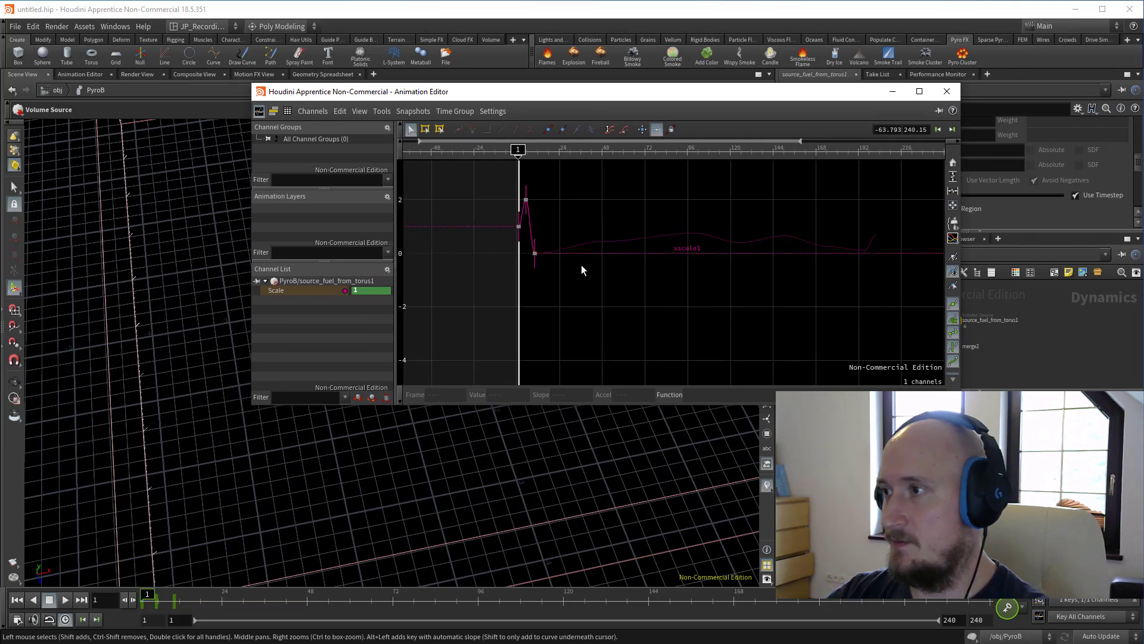
Switch the scene's update mode to Manual so that moving through frames does not recook the simulation.
right_drag(545, 219, 699, 263)
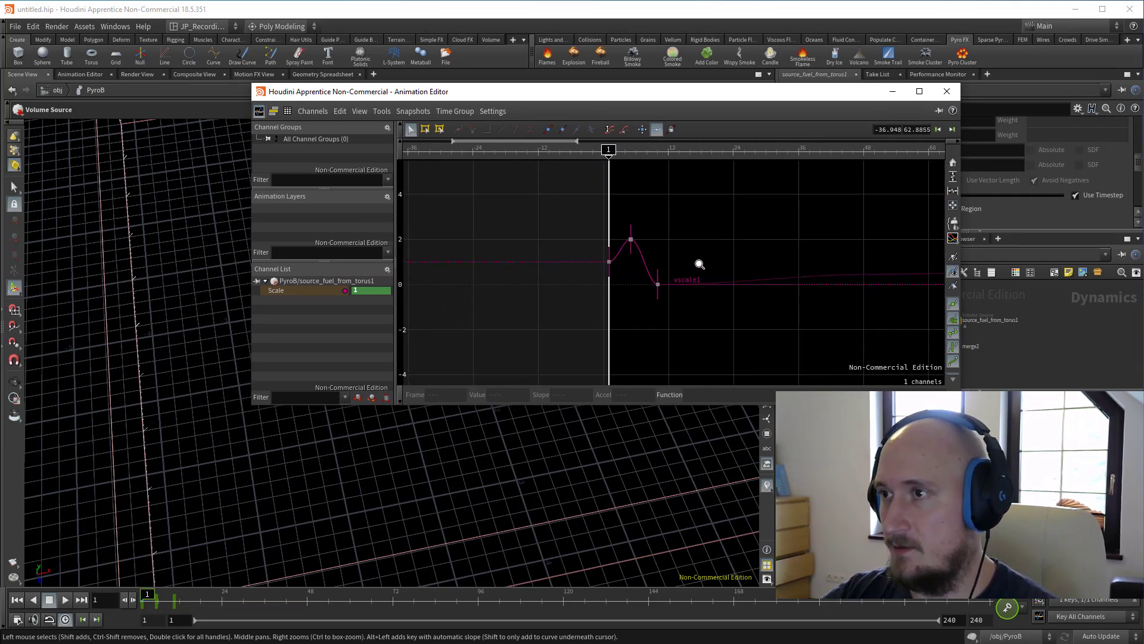
drag(607, 150, 734, 150)
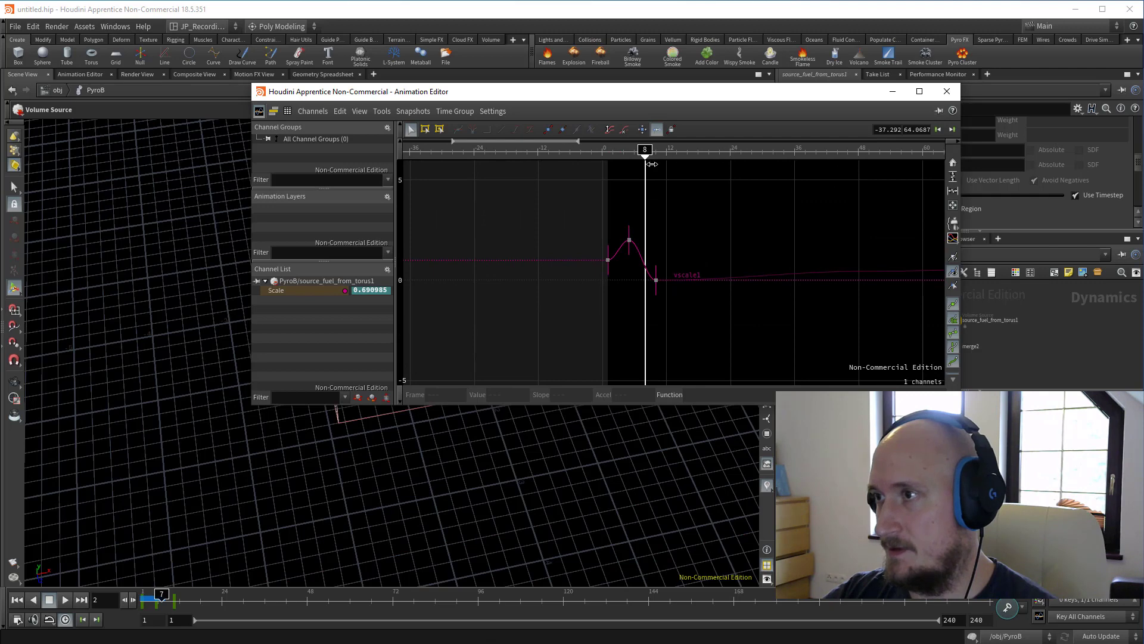
drag(500, 208, 506, 208)
click(1092, 637)
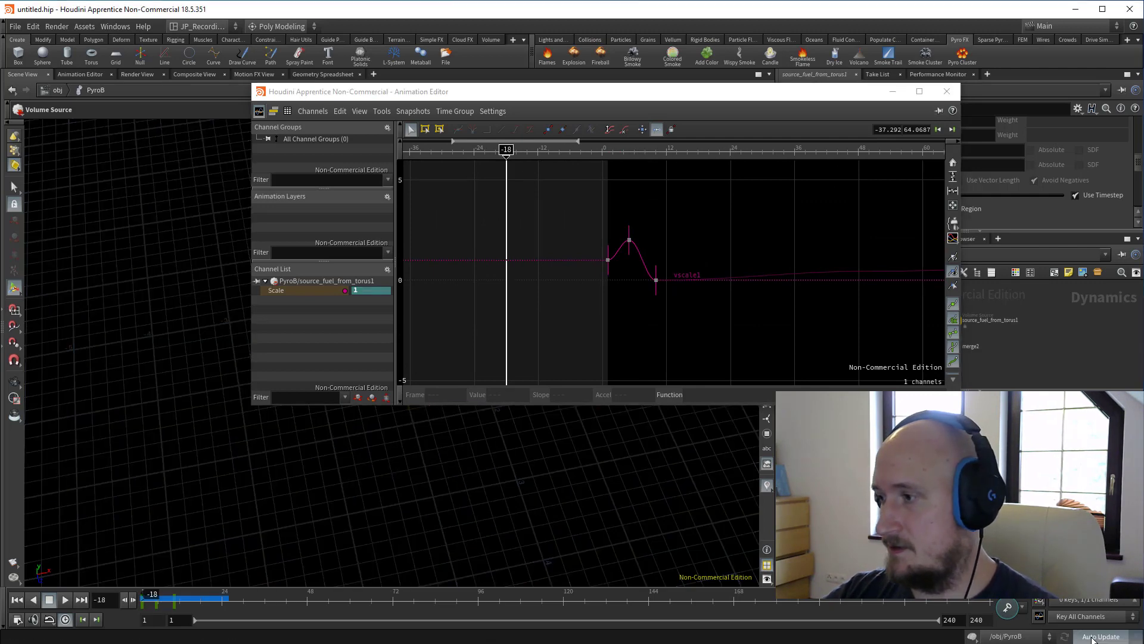
Copy the first three fuel scale keyframes and paste them starting at frame 24.
drag(534, 150, 731, 150)
drag(580, 209, 691, 346)
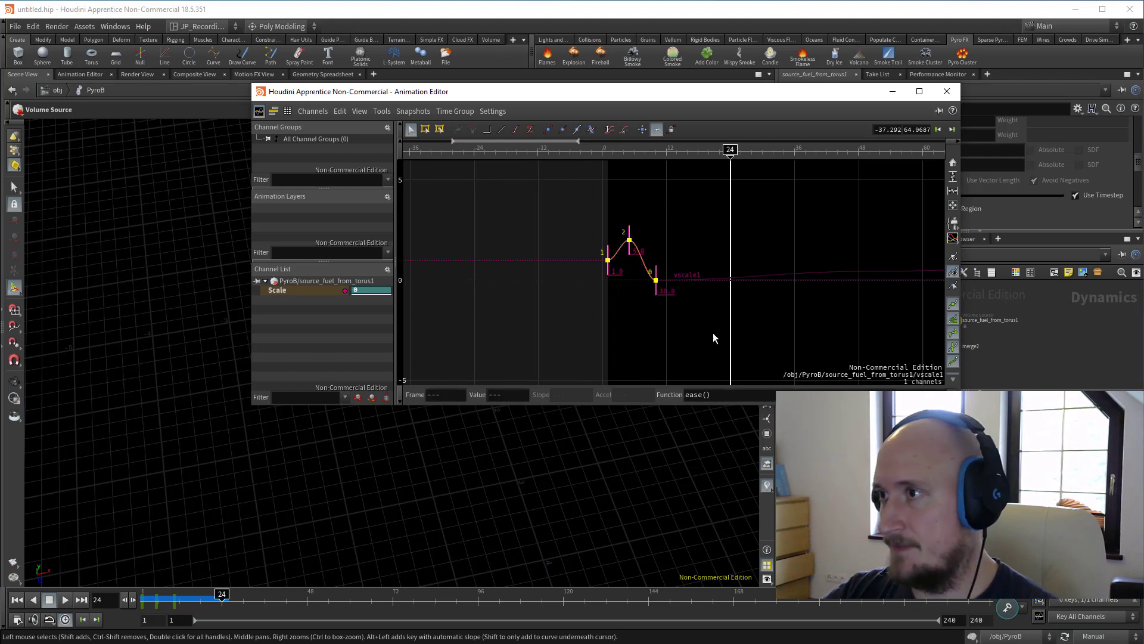
key(ctrl+c)
key(ctrl+v)
click(725, 151)
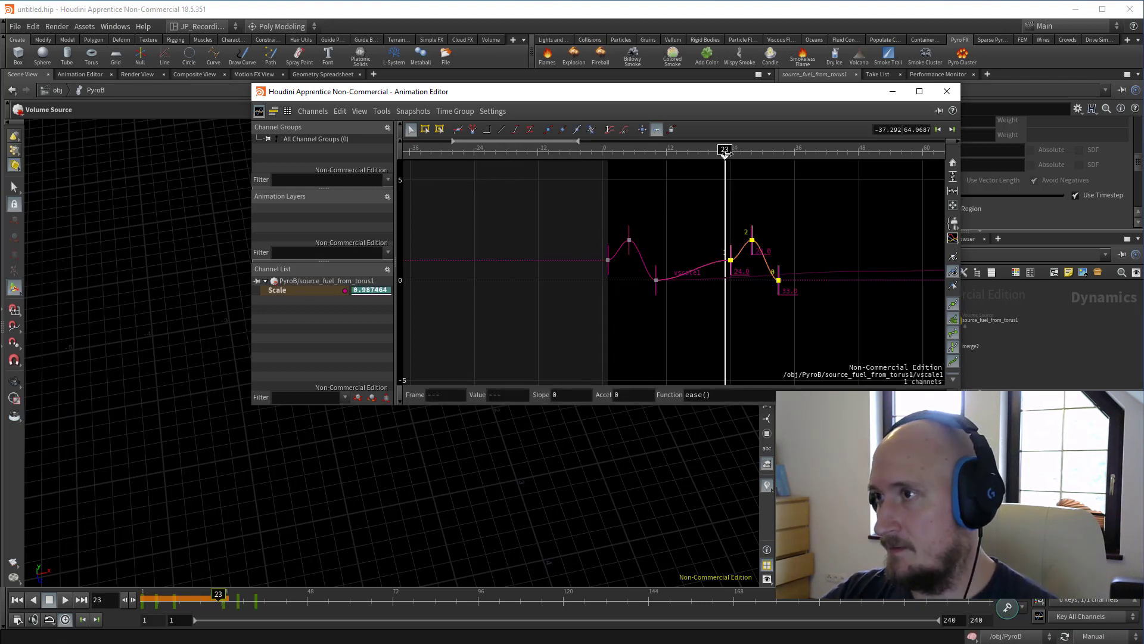
drag(848, 100, 636, 89)
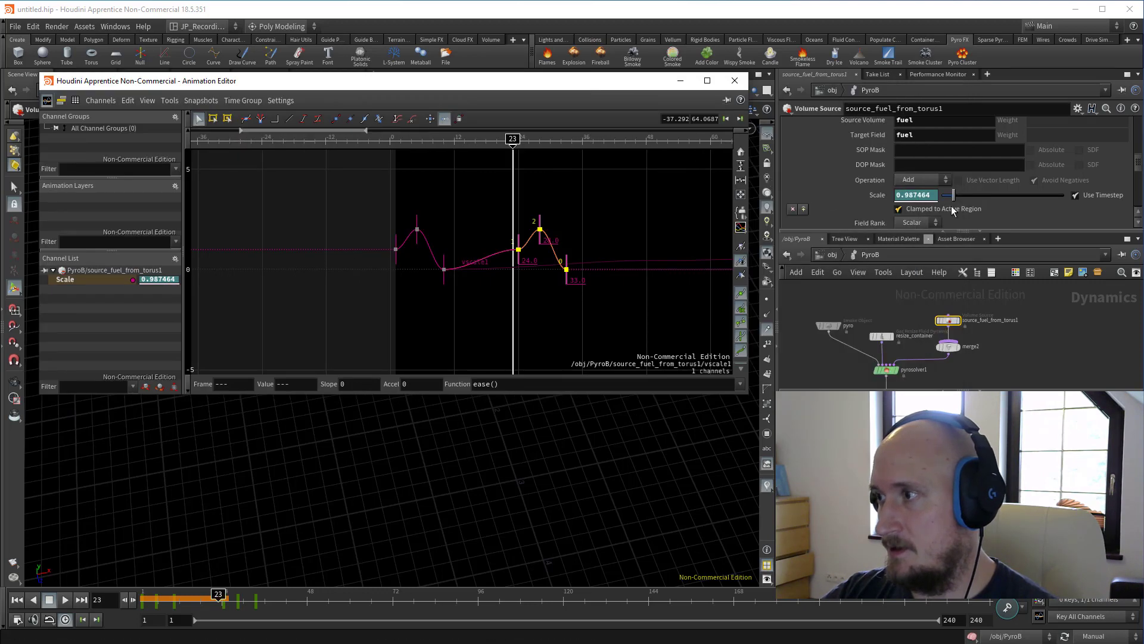
Key the fuel scale at 0 on frame 23 and shift that key and the second pulse's keys one frame later.
text(0)
key(Return)
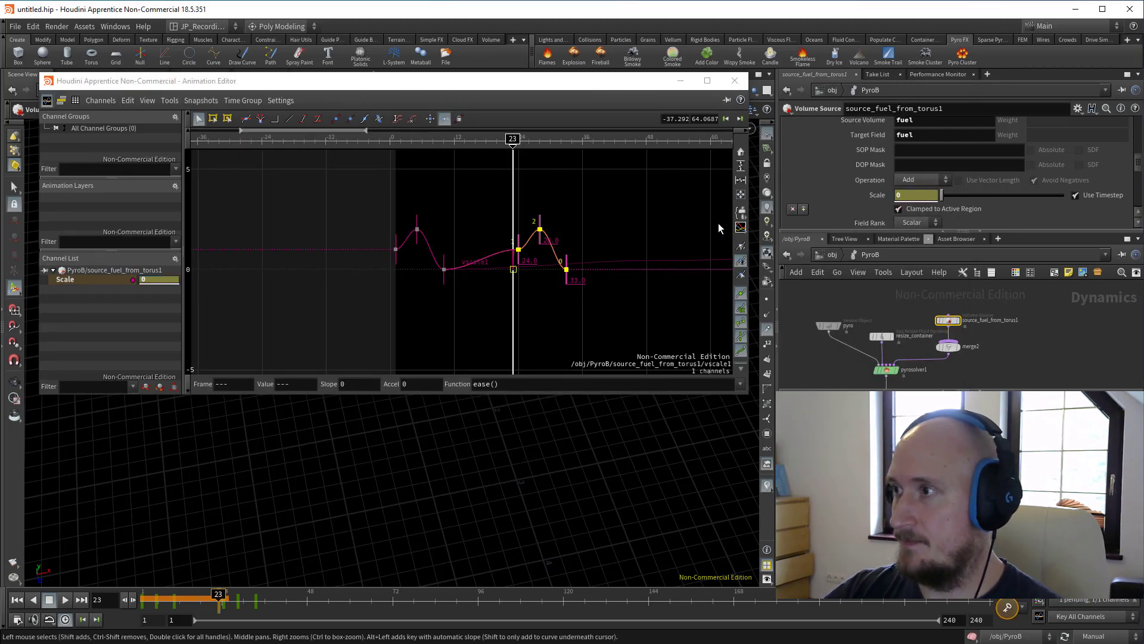
alt+click(881, 196)
drag(475, 202, 697, 451)
right_drag(507, 272, 586, 291)
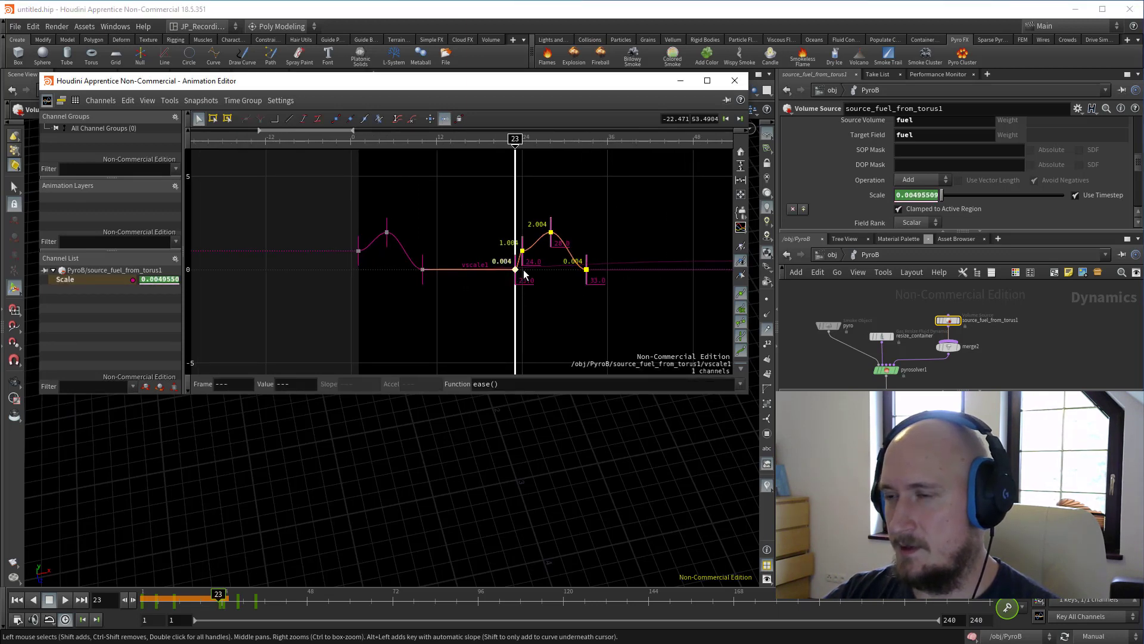
key(ctrl+z)
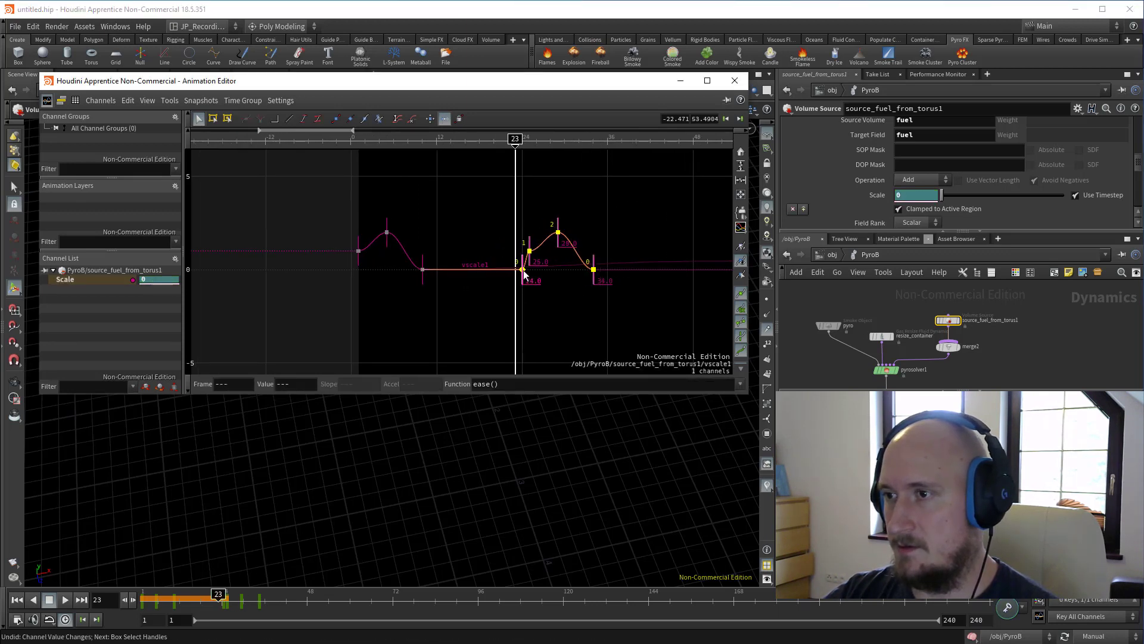
middle_drag(521, 271, 491, 271)
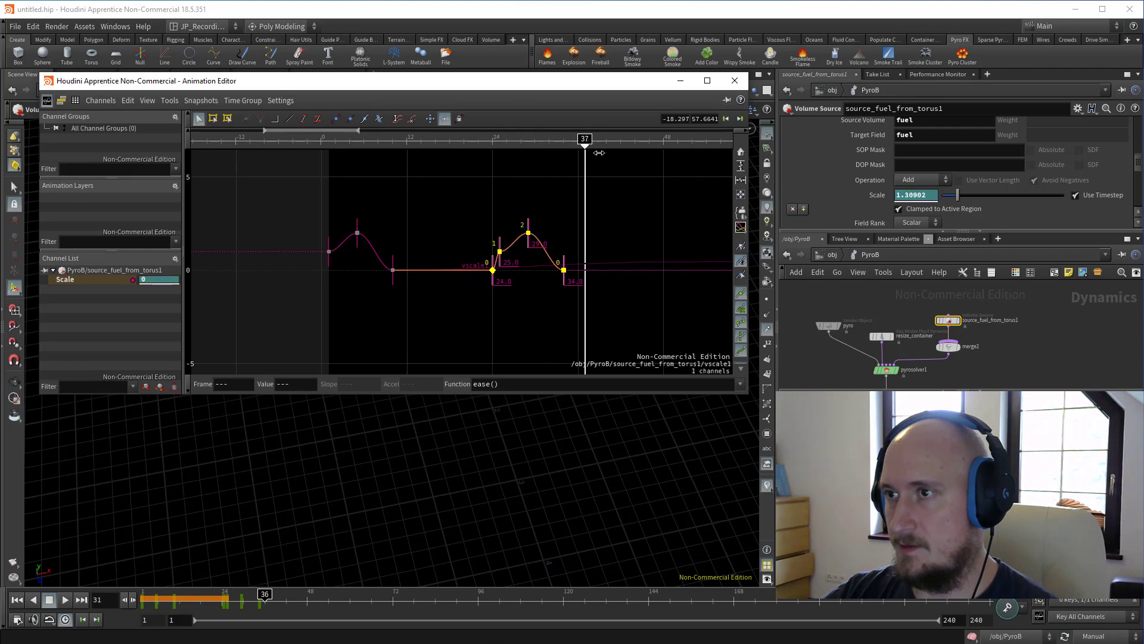
Copy the second pulse's fuel scale keyframes and paste them starting at frame 48.
drag(482, 197, 614, 325)
key(ctrl+c)
key(ctrl+v)
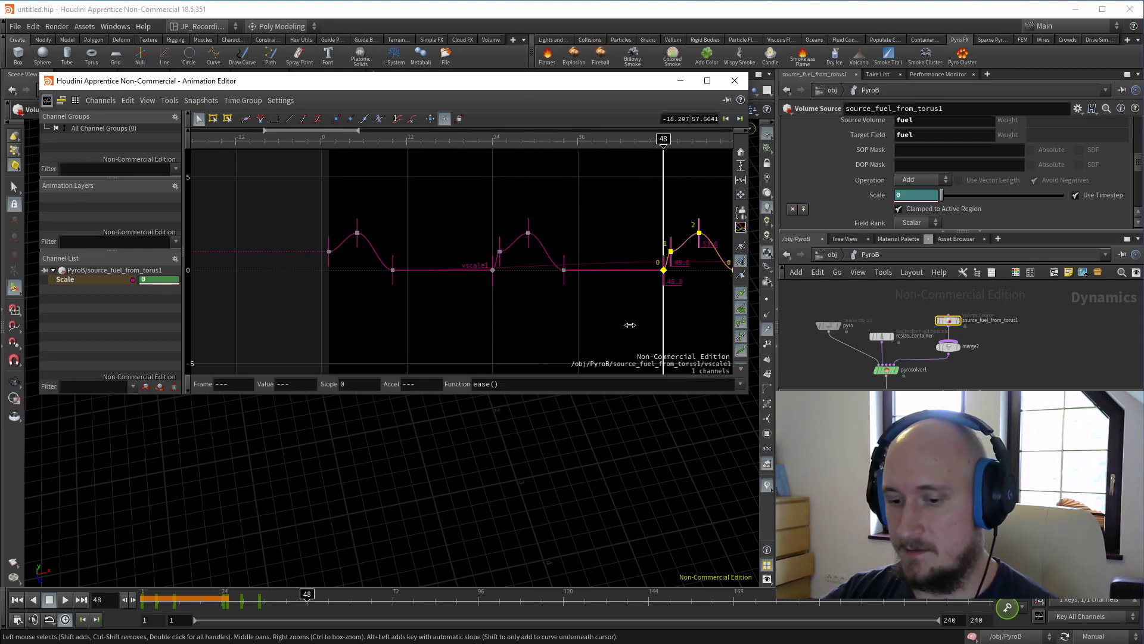
Copy the keyframes of the latest fuel scale pulses and paste them starting at frame 72.
scroll(619, 282, down, 4)
middle_drag(612, 275, 509, 286)
drag(322, 229, 587, 298)
key(ctrl+c)
middle_drag(577, 290, 468, 289)
click(533, 140)
key(ctrl+v)
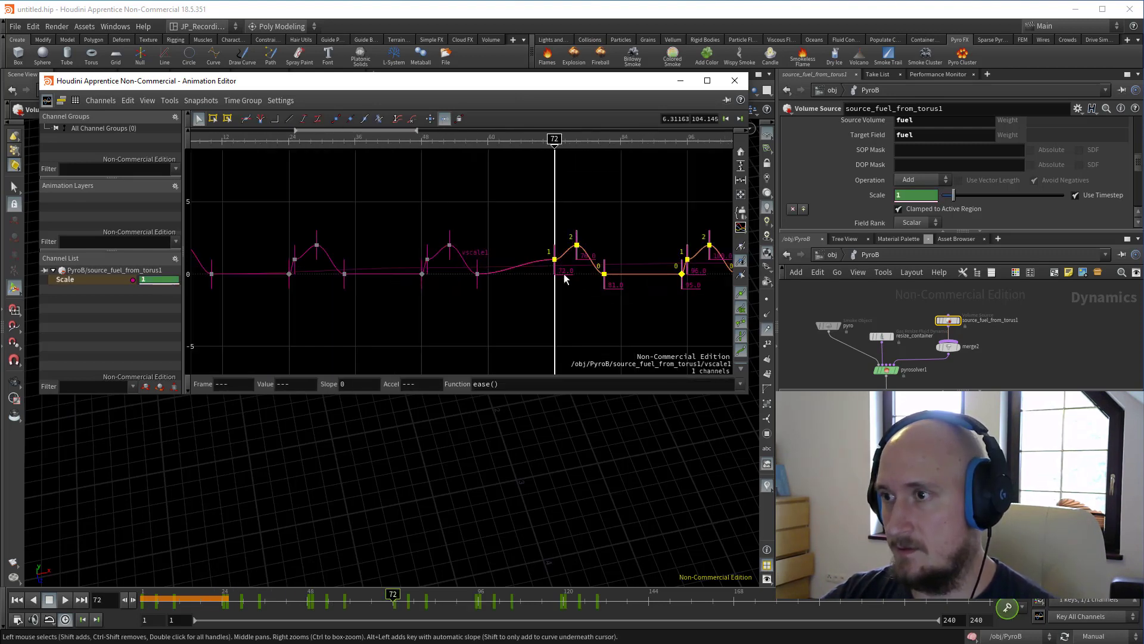
Copy an existing zero-value fuel scale key and paste it at frame 71, just ahead of the pulse starting at frame 72.
middle_drag(564, 273, 491, 275)
drag(583, 255, 612, 302)
key(ctrl+c)
click(475, 143)
key(ctrl+v)
drag(495, 250, 731, 331)
drag(376, 272, 381, 272)
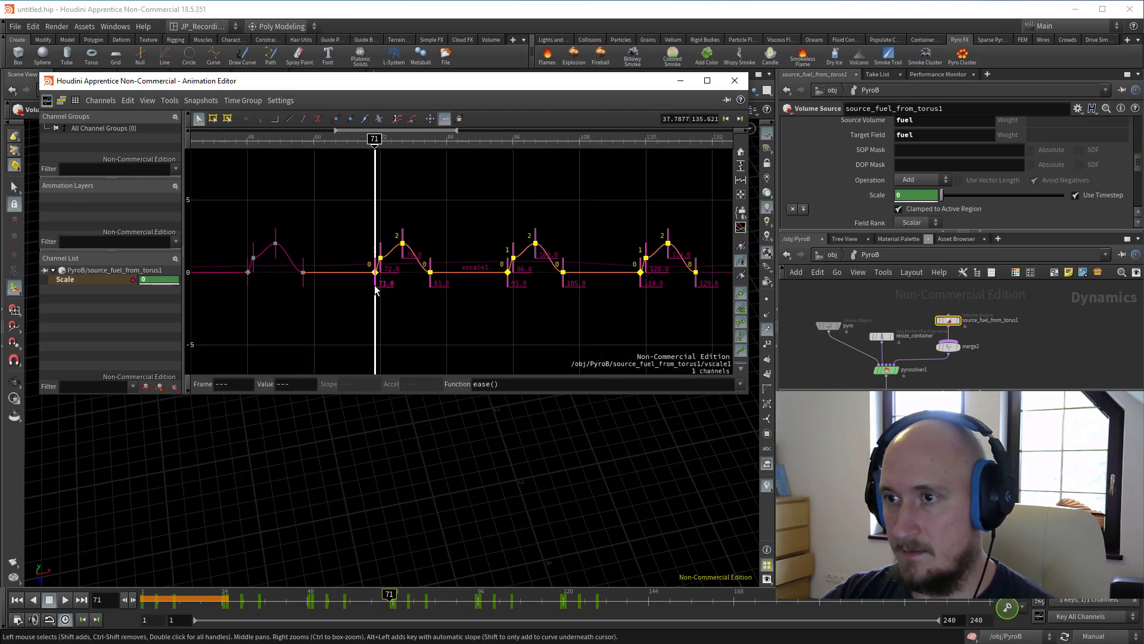
Paste the copied fuel scale pulses again at frame 144 and delete the surplus keyframes.
scroll(449, 298, down, 6)
scroll(499, 208, up, 4)
middle_drag(518, 221, 444, 180)
drag(589, 142, 514, 173)
middle_drag(471, 263, 460, 214)
key(ctrl+v)
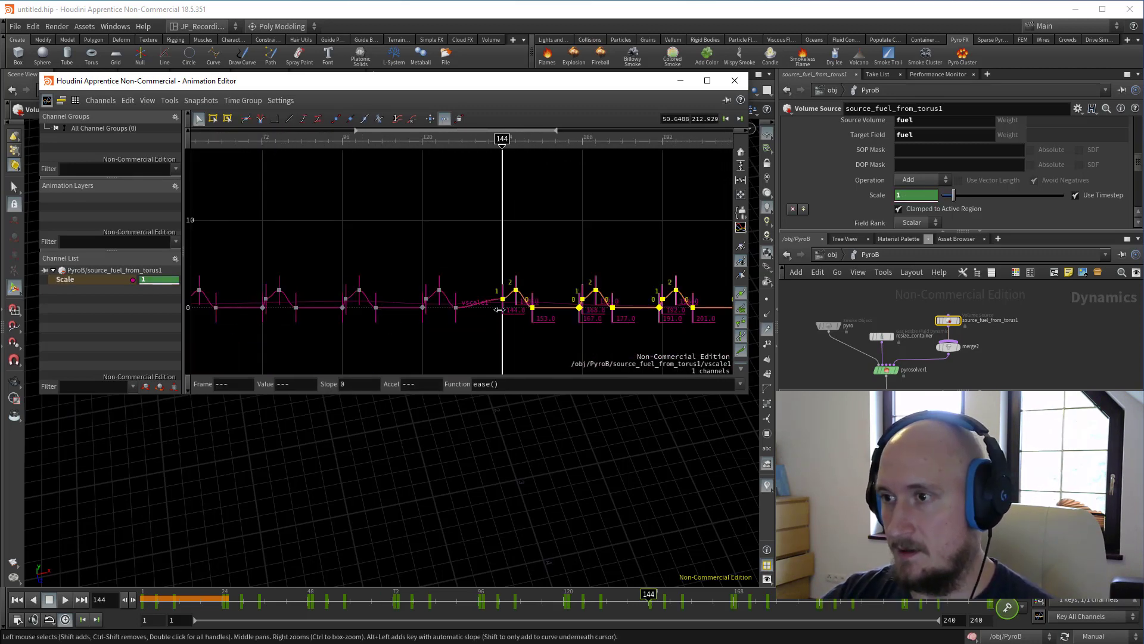
drag(501, 310, 508, 310)
drag(483, 256, 643, 322)
key(Delete)
scroll(562, 334, down, 5)
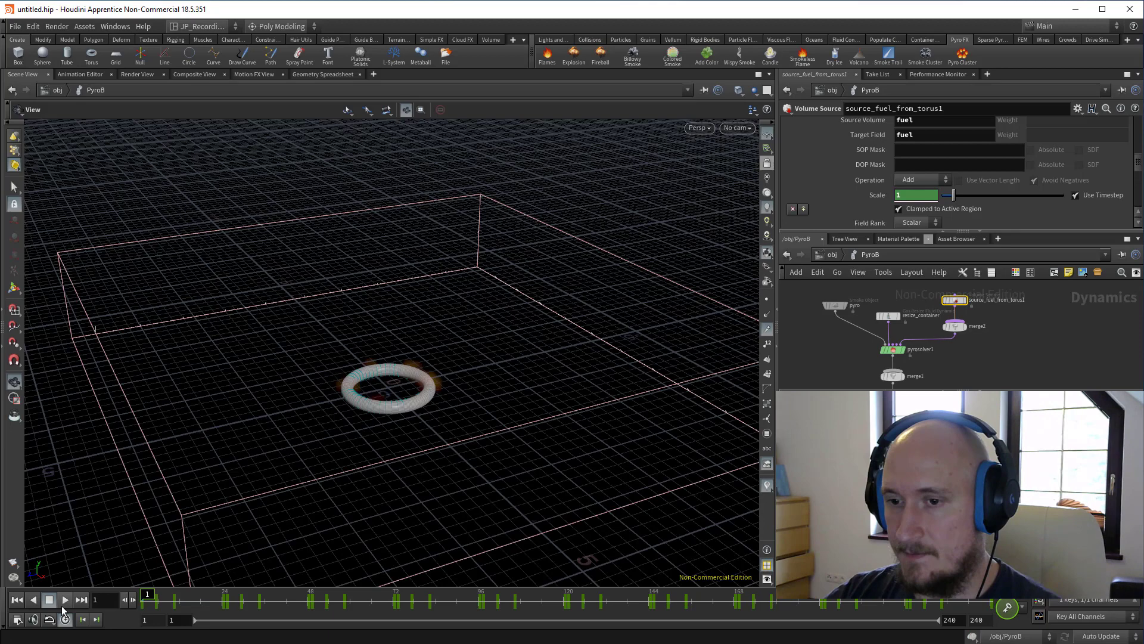
Play the simulation from frame 1 to examine the repeated fire bursts from above, and return to the first frame.
click(70, 603)
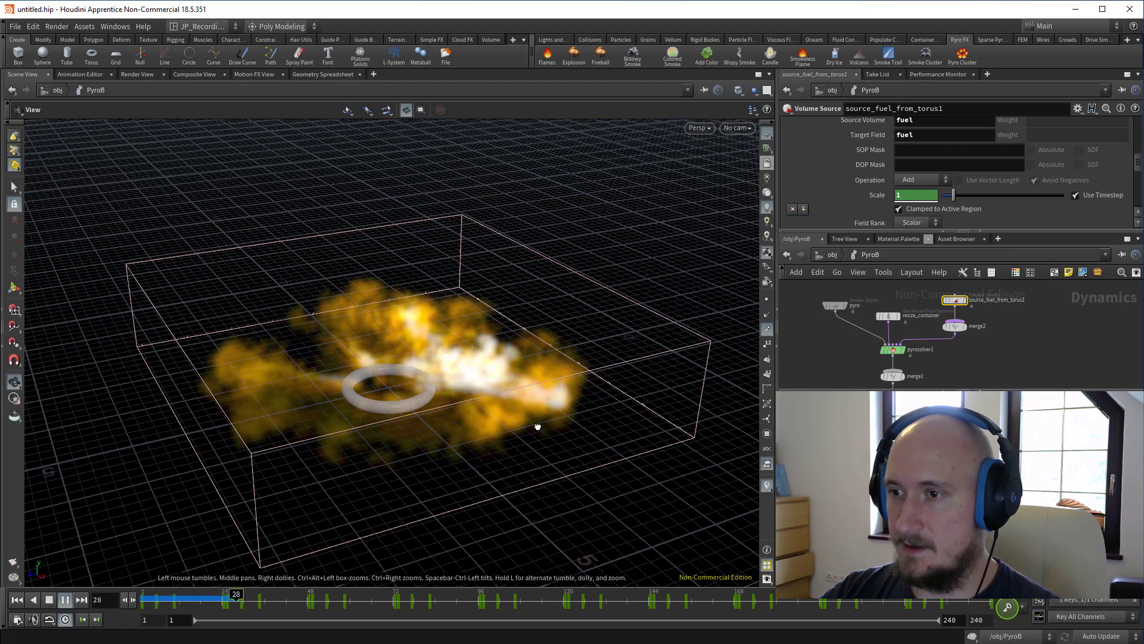
drag(537, 426, 520, 459)
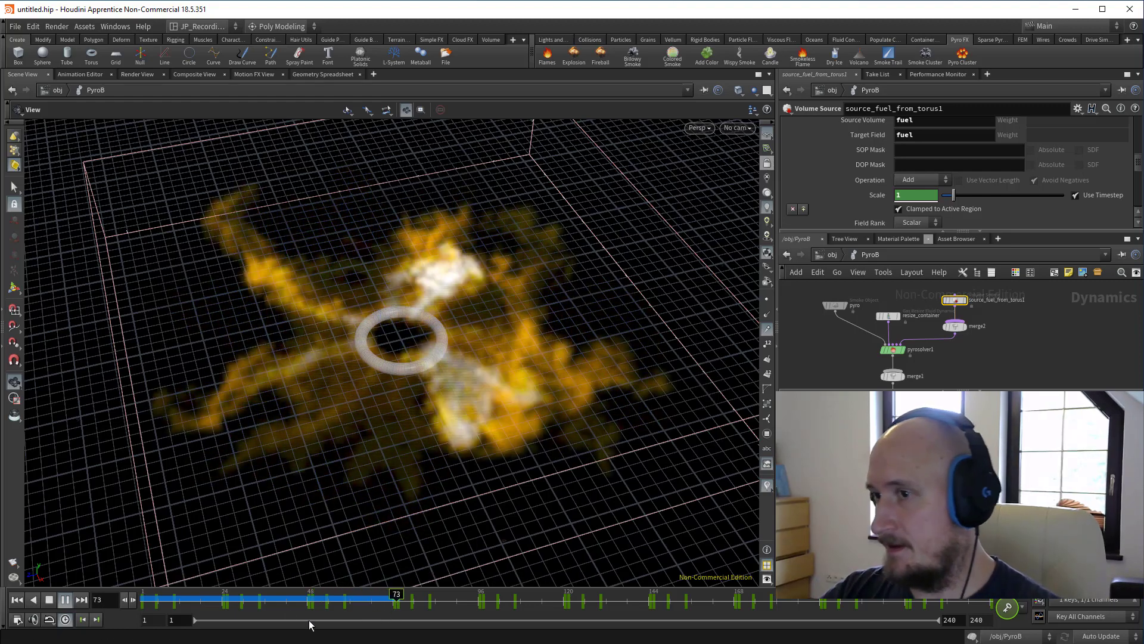
drag(157, 603, 143, 603)
At the object level, place the pyro_import1 node directly beneath PyroB in the network.
key(u)
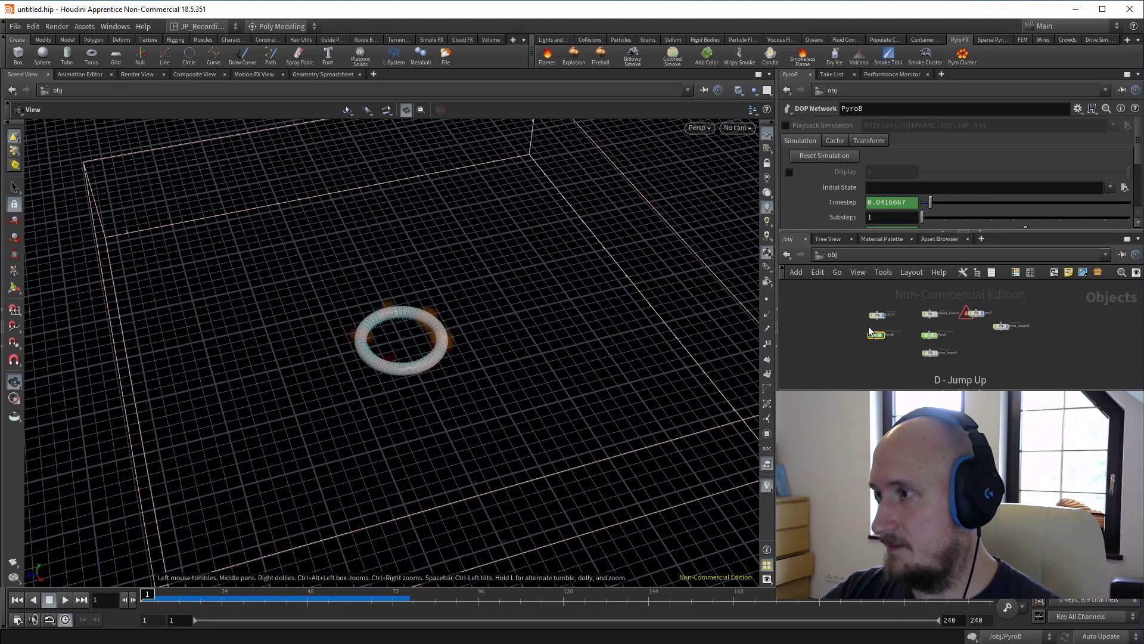
middle_drag(911, 353, 875, 311)
scroll(894, 330, down, 3)
middle_drag(957, 327, 1053, 304)
scroll(945, 335, up, 3)
click(945, 320)
drag(1050, 295, 849, 334)
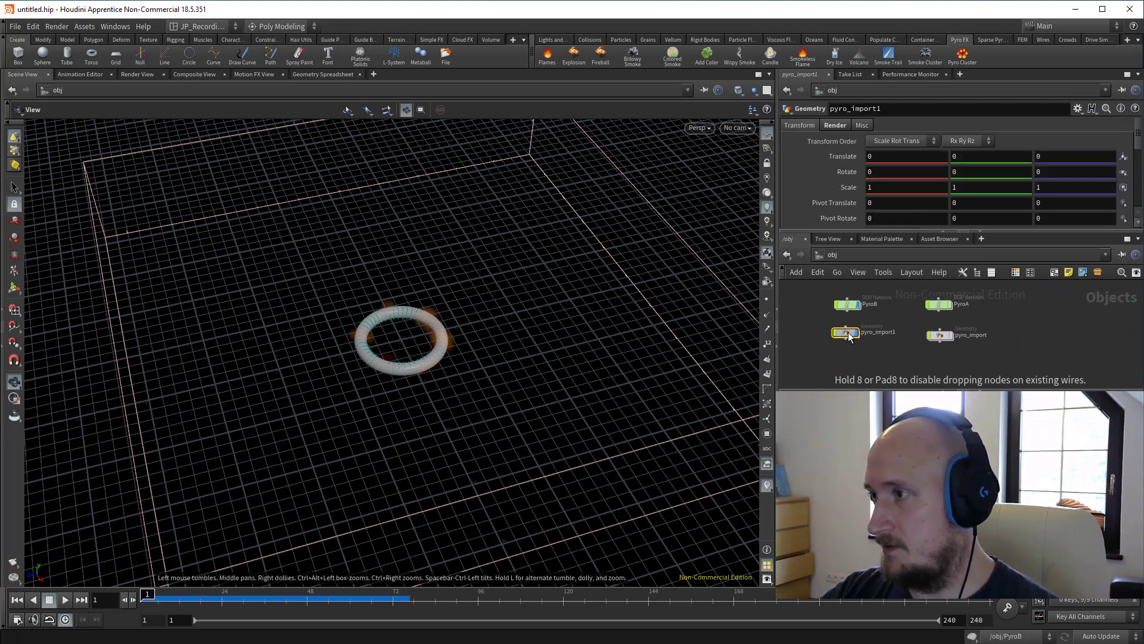
Inside pyro_import1, delete everything except the import_pyrofields node.
scroll(855, 342, up, 2)
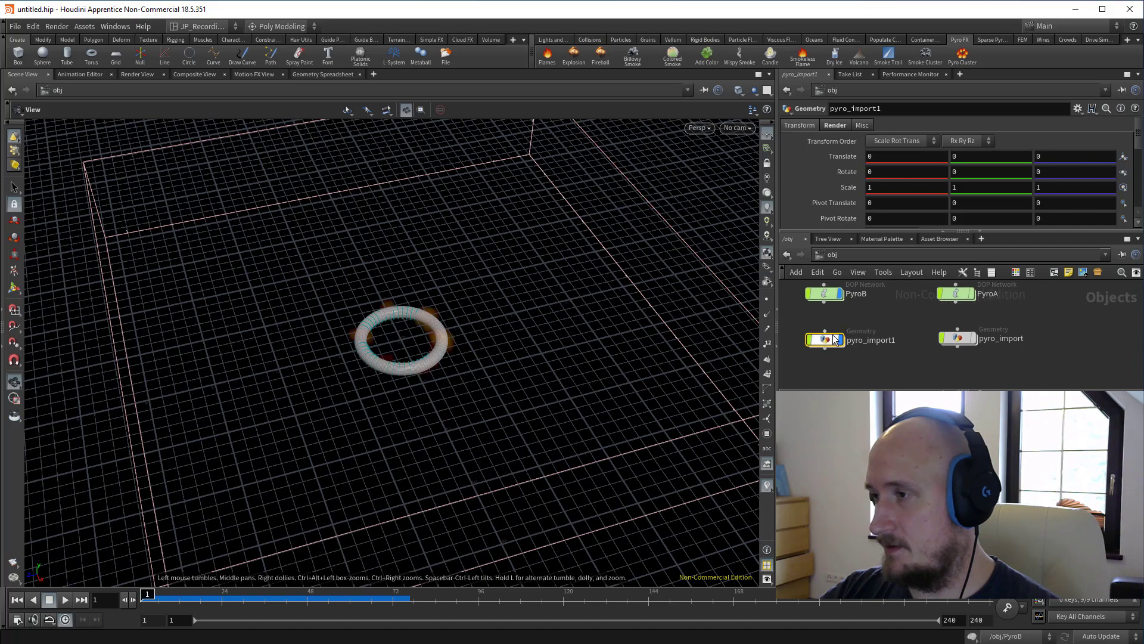
key(a)
key(Delete)
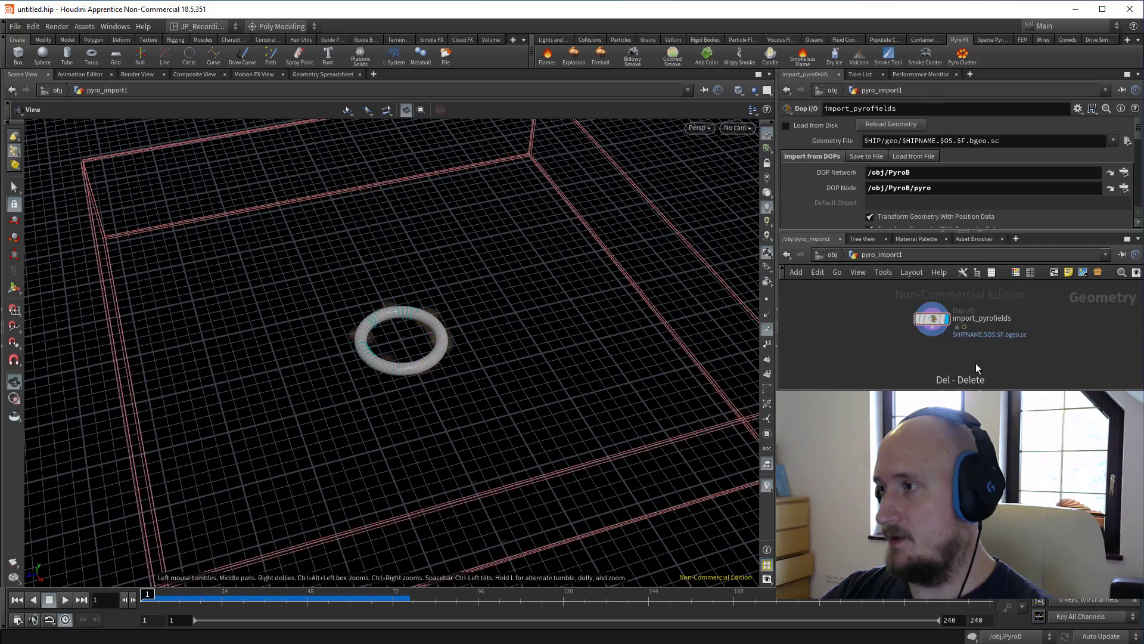
Copy the geometry file path $JOB/cache/$OS/$OS.$F4.bgeo.sc from pyro_import's import_pyrofields into the same node of pyro_import1.
key(d)
click(959, 340)
key(a)
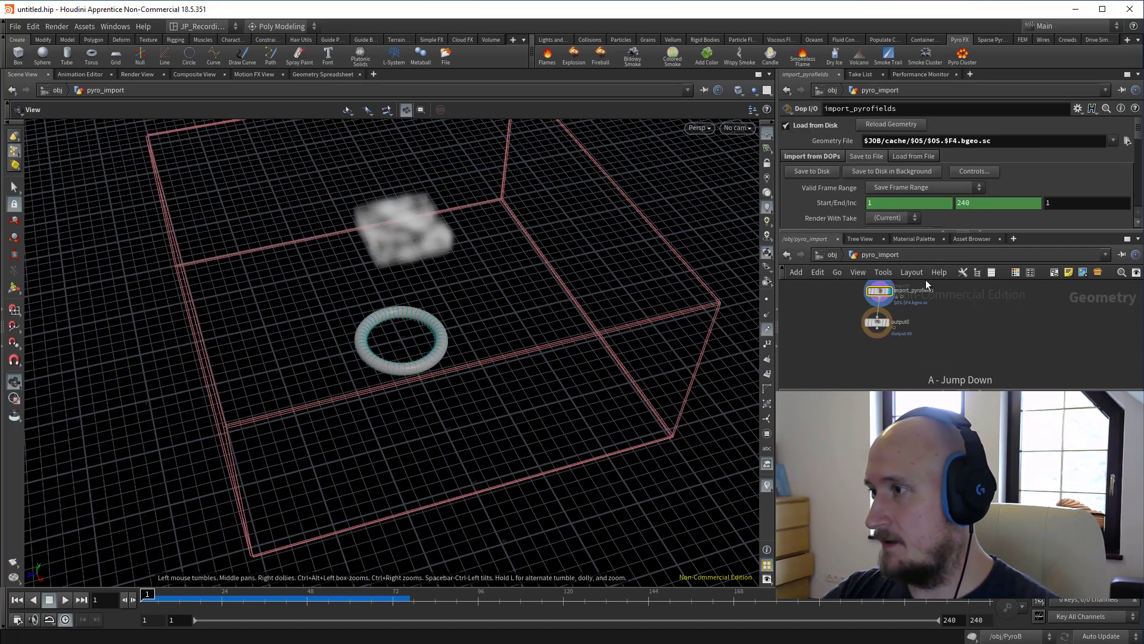
click(1016, 142)
middle_click(1004, 350)
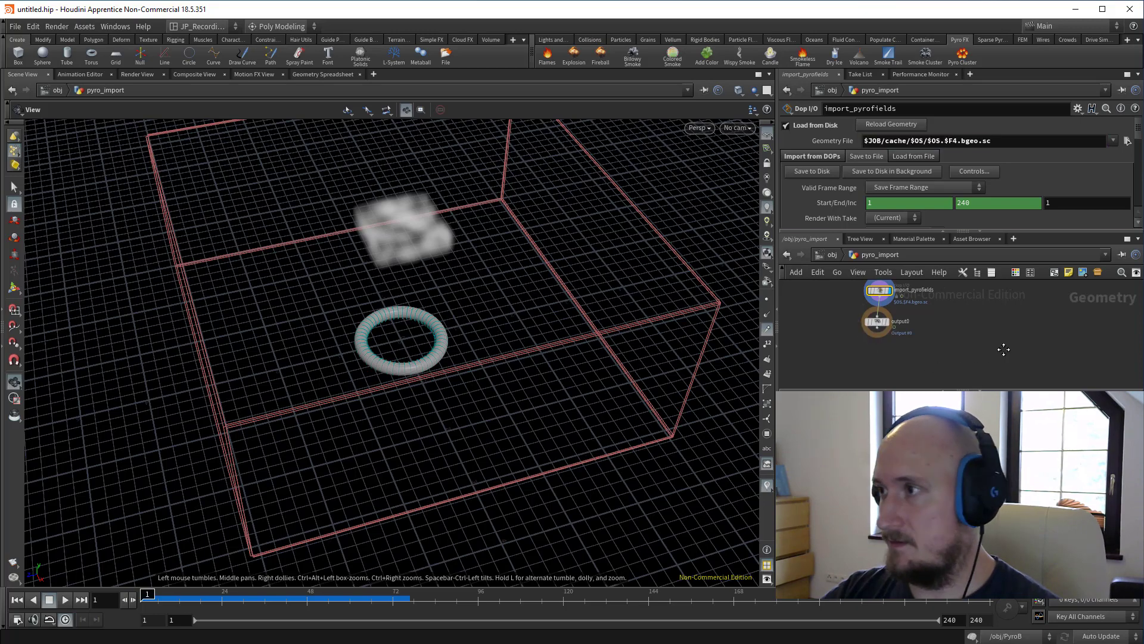
key(d)
click(828, 341)
key(a)
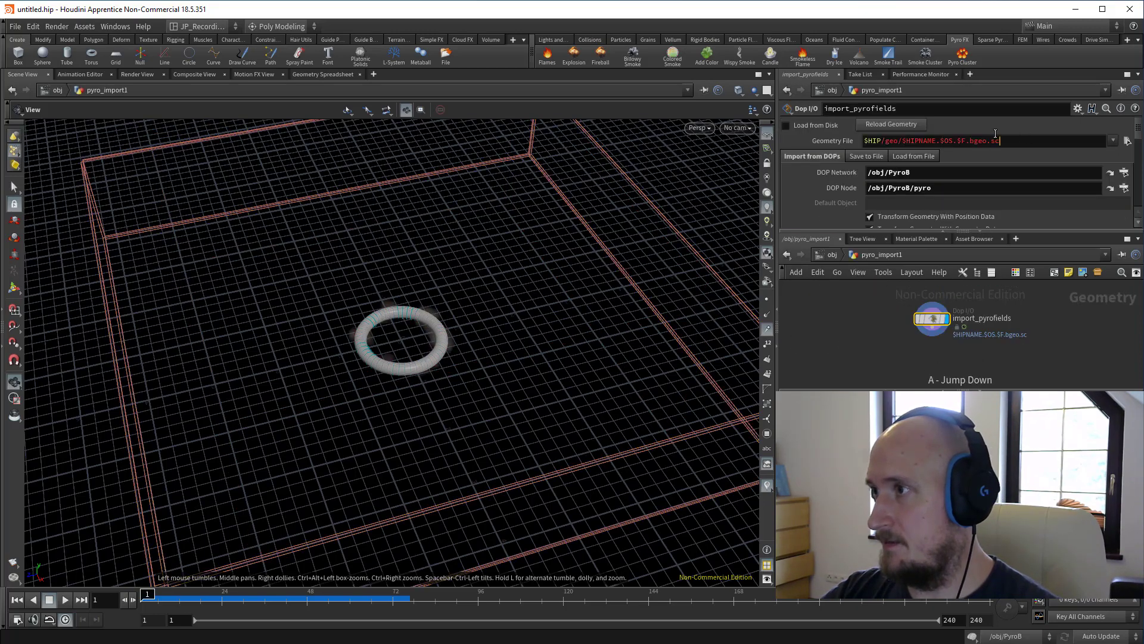
Rename the import node in pyro_import1 to import_pyrofields_a and enable Load from Disk.
click(930, 111)
text(_)
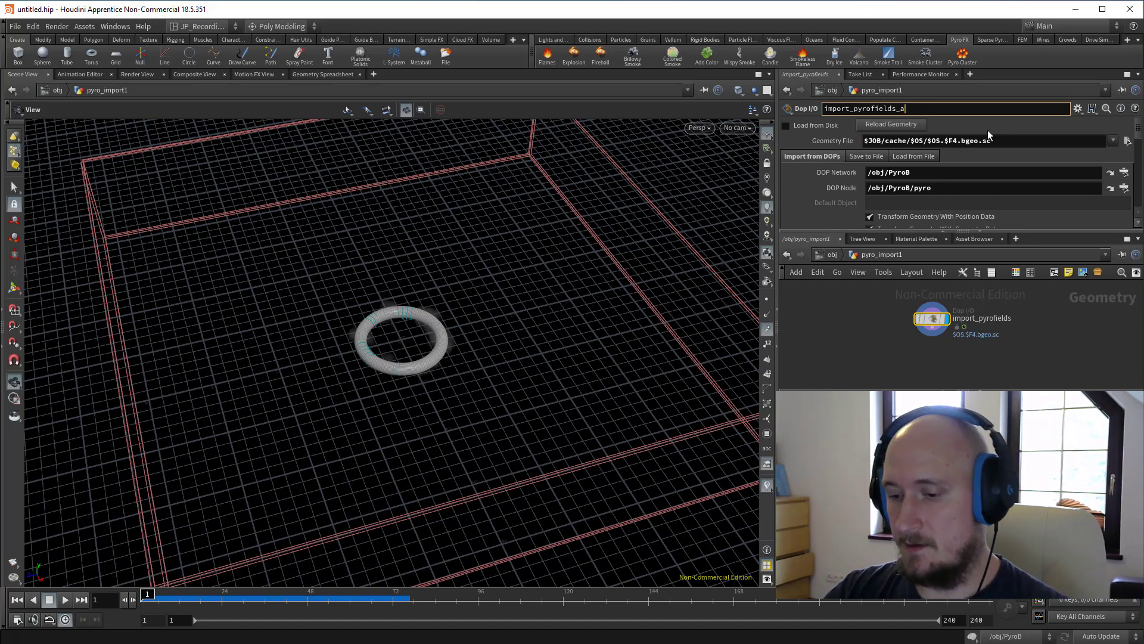
text(a)
key(Return)
click(786, 125)
Add a POP Network node below import_pyrofields_a.
key(Tab)
key(Escape)
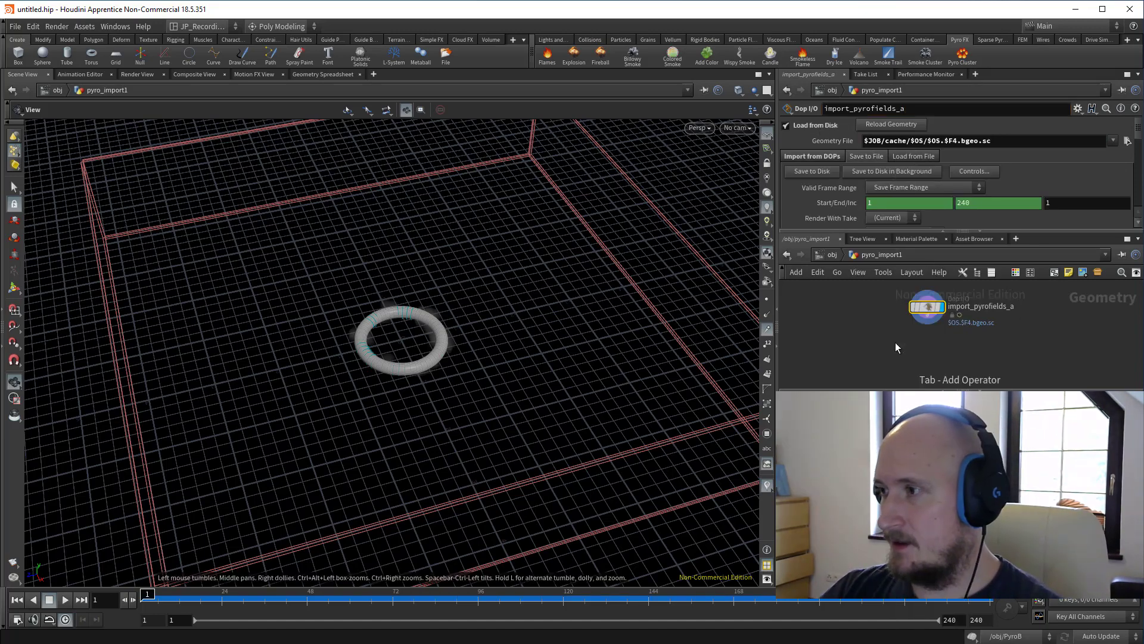
key(Tab)
text(pop)
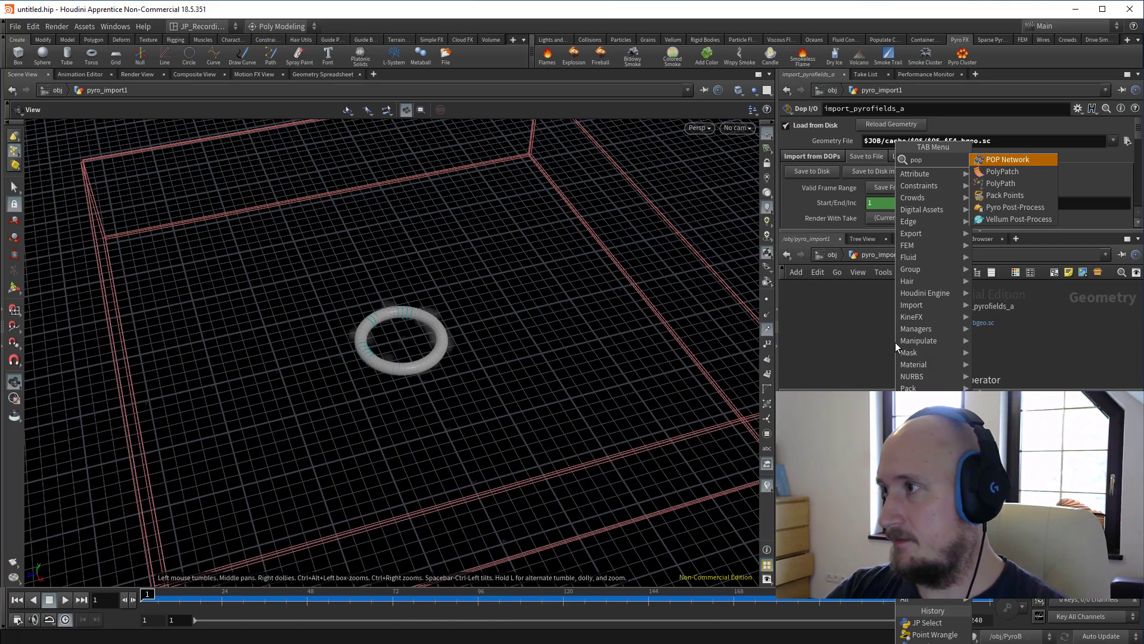
key(Down)
key(Up)
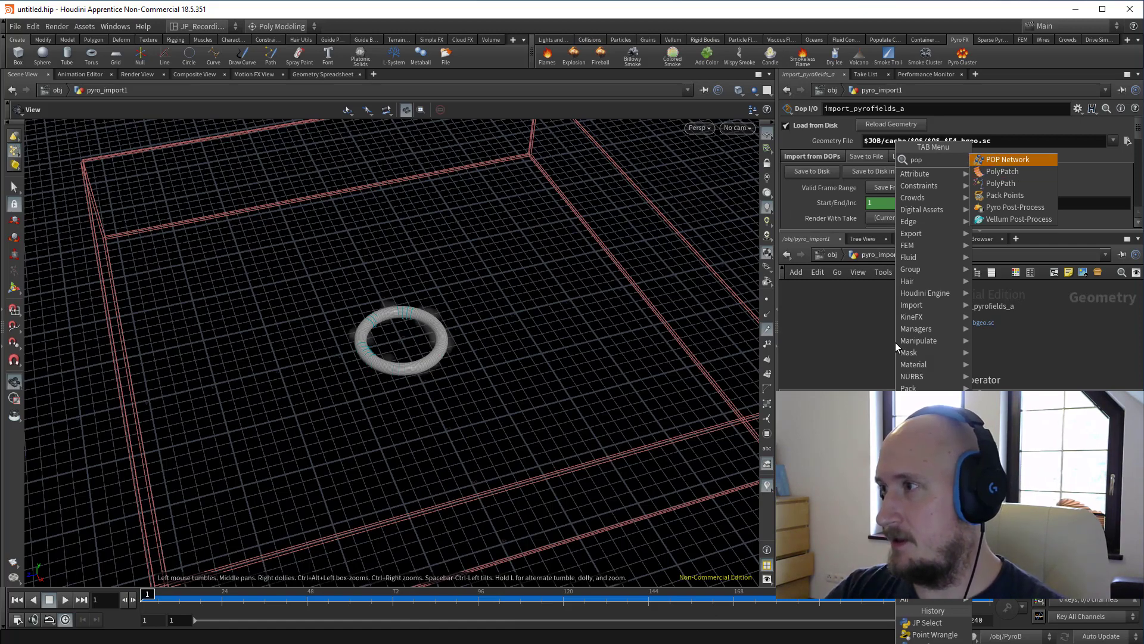
key(Return)
click(891, 343)
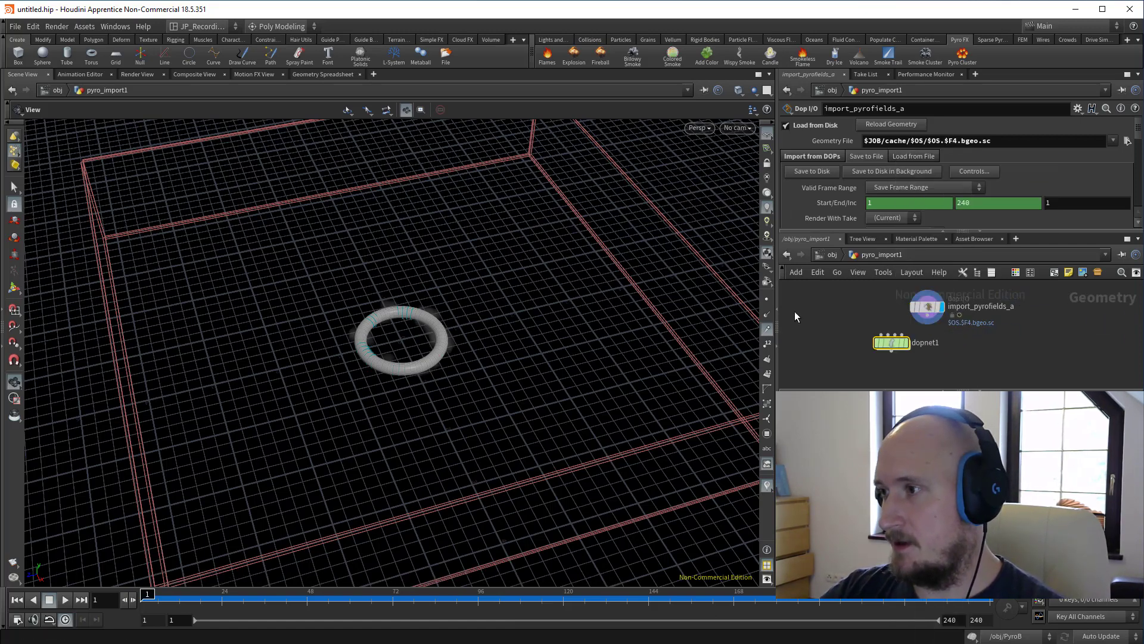
scroll(876, 345, up, 4)
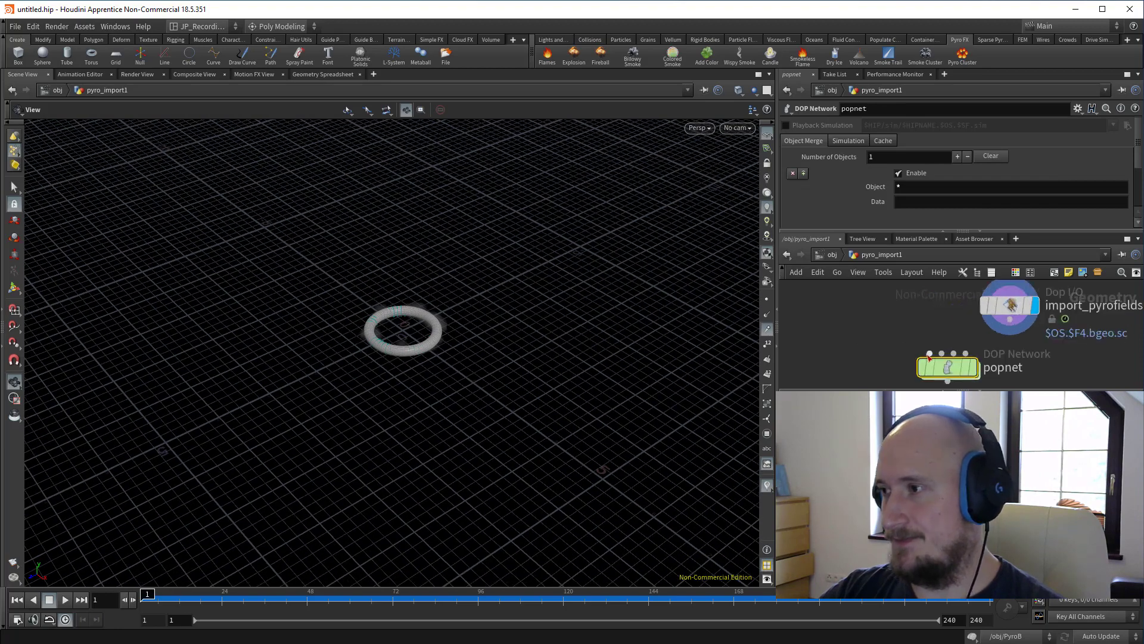
key(Tab)
key(Escape)
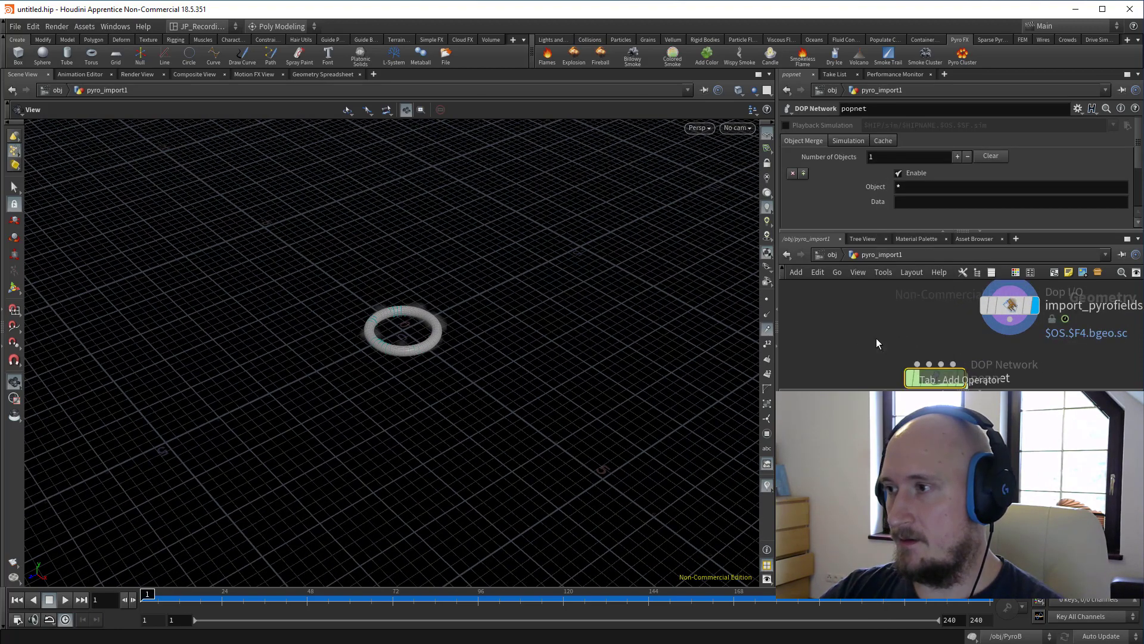
key(Tab)
key(Escape)
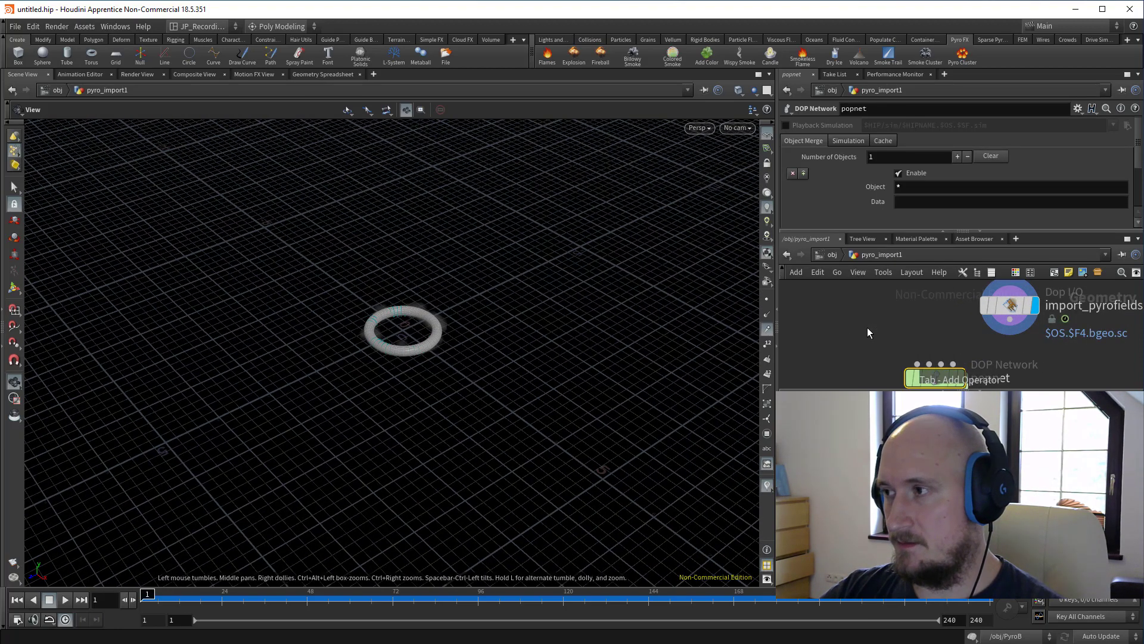
key(Tab)
key(Escape)
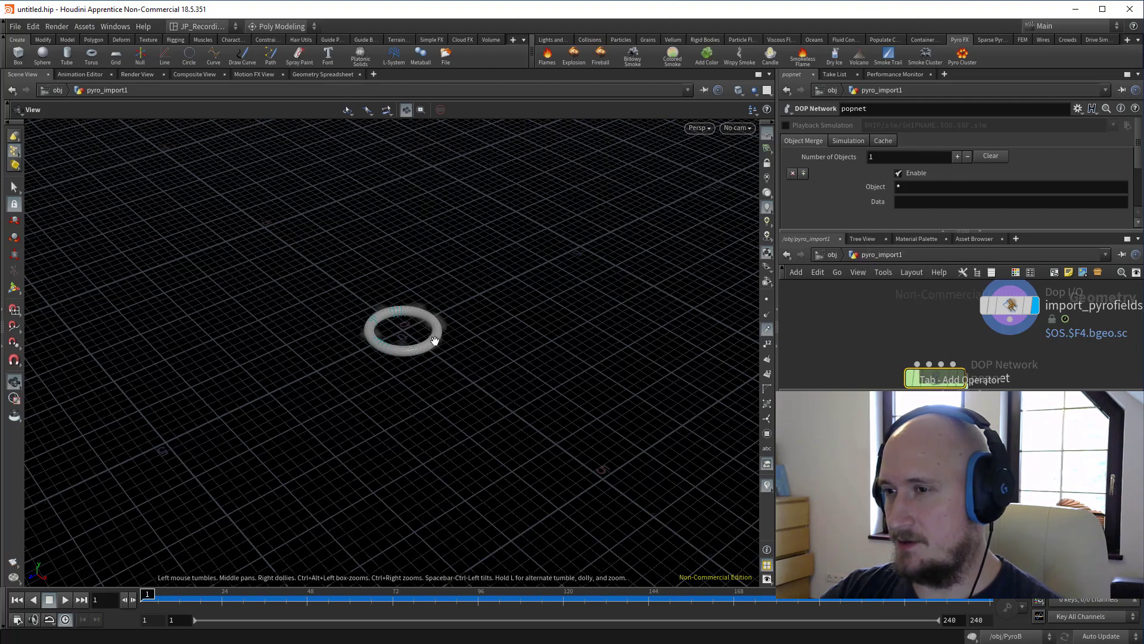
drag(435, 334, 463, 349)
right_drag(463, 349, 467, 351)
scroll(901, 367, down, 2)
middle_drag(915, 373, 949, 359)
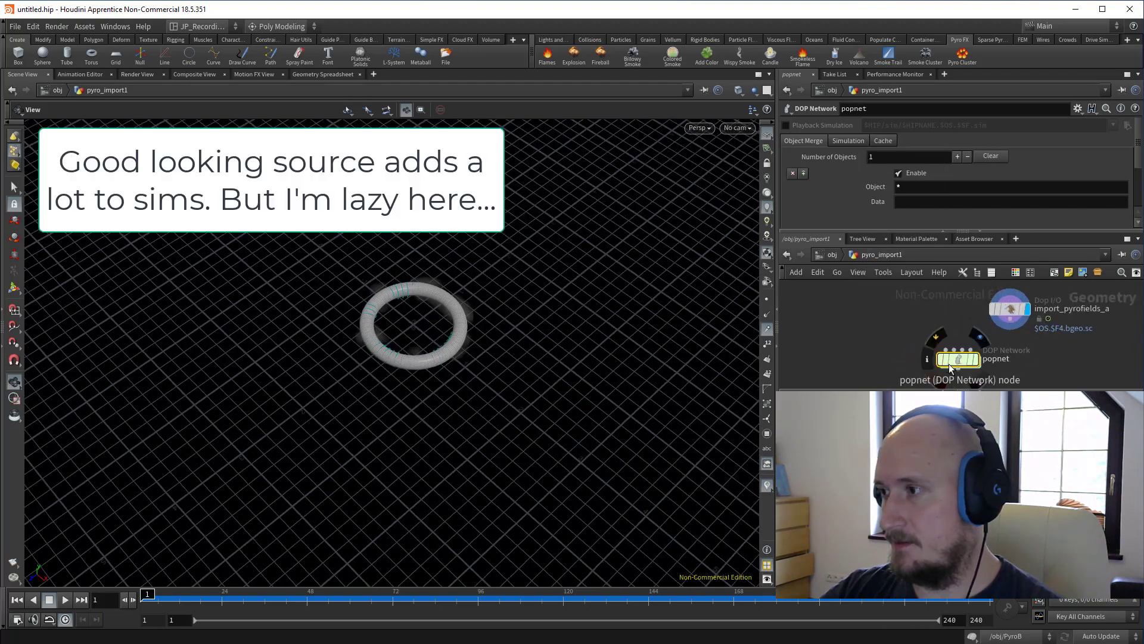
Reposition the popnet node and add a Grid node beside it in pyro_import1.
drag(949, 359, 925, 364)
middle_drag(935, 301, 921, 309)
scroll(894, 333, up, 3)
key(Tab)
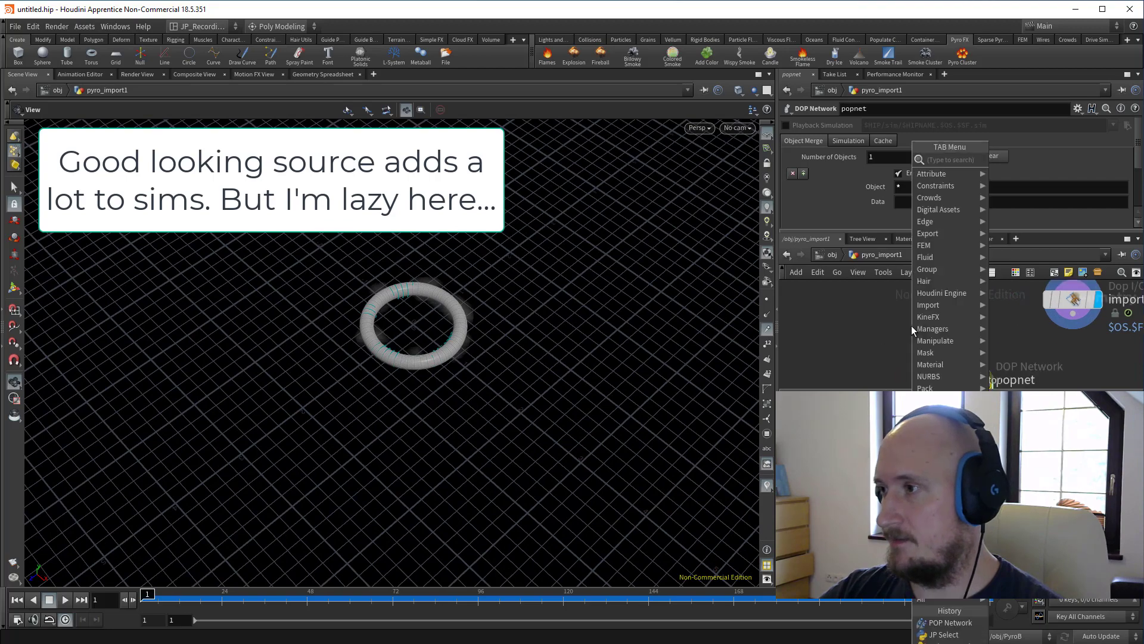
key(Escape)
key(Tab)
text(gr)
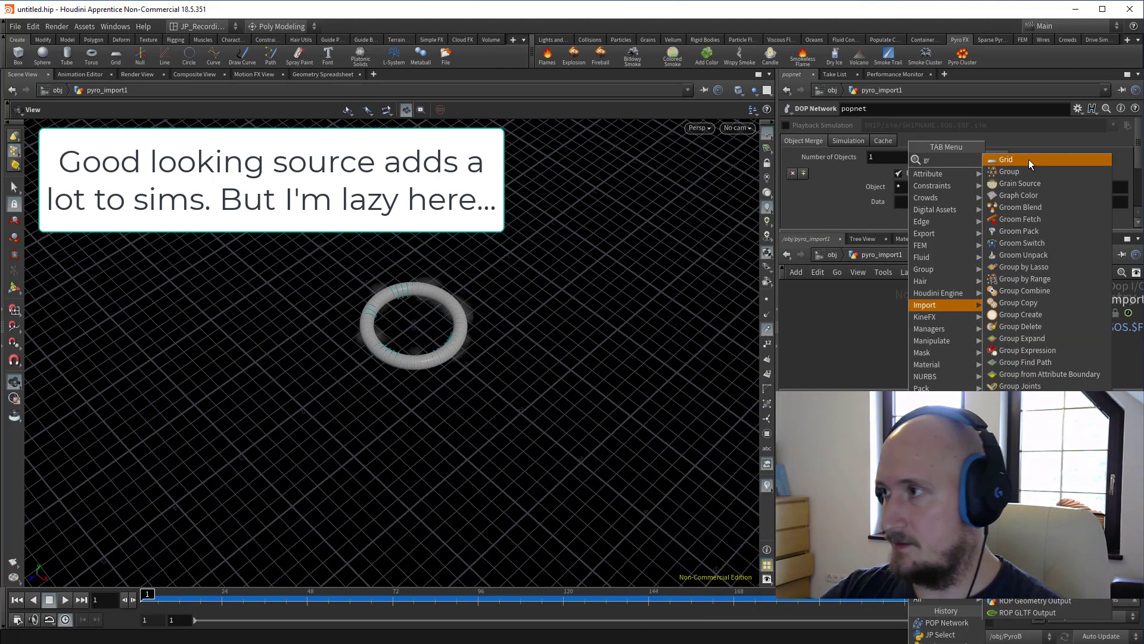
click(1028, 159)
click(872, 320)
Go into the torus1 object and add an Object Merge node next to its torus1 node.
scroll(882, 323, down, 3)
mouse_move(920, 326)
middle_down()
mouse_move(896, 320)
mouse_move(936, 335)
middle_up()
key(u)
click(872, 311)
scroll(855, 335, down, 1)
middle_drag(844, 295, 847, 331)
click(874, 293)
key(a)
scroll(846, 329, down, 2)
key(Tab)
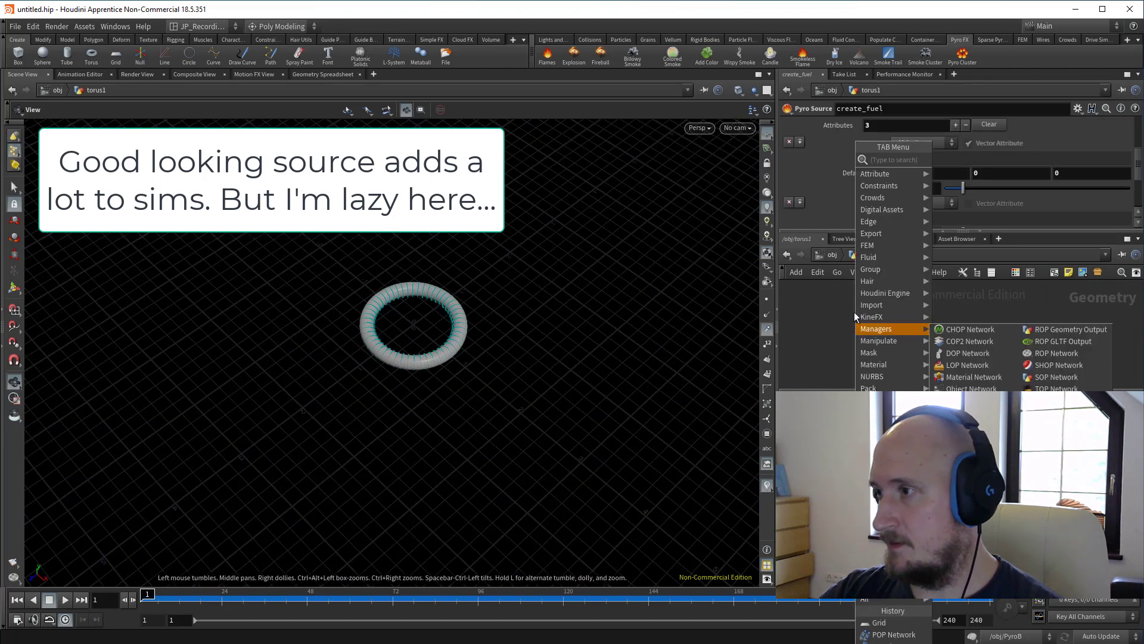
text(obj)
key(Return)
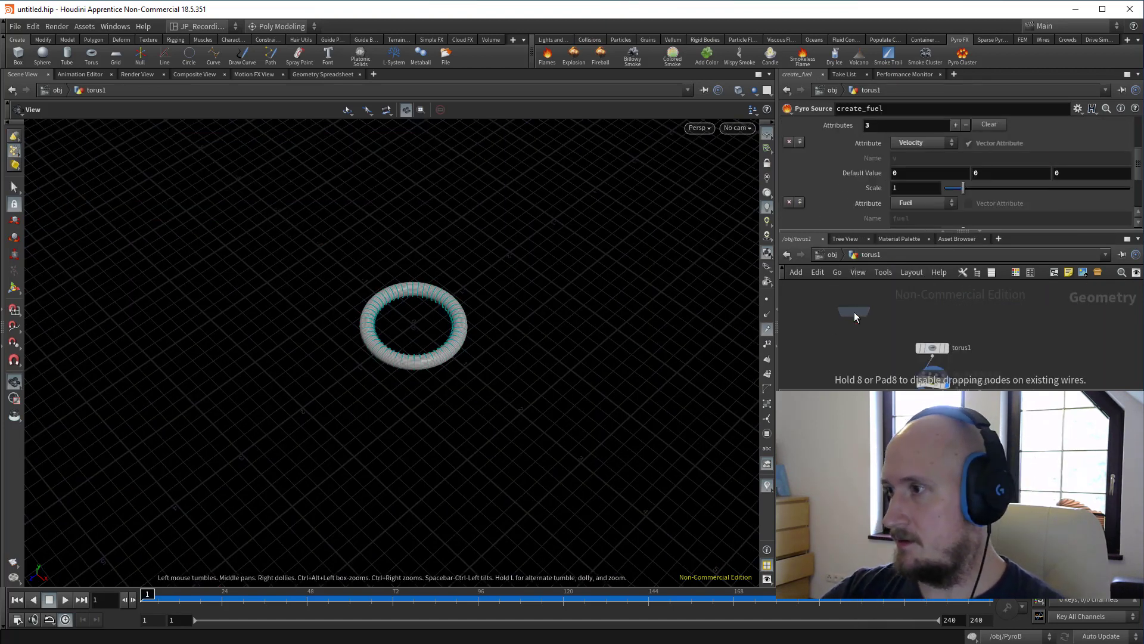
click(854, 358)
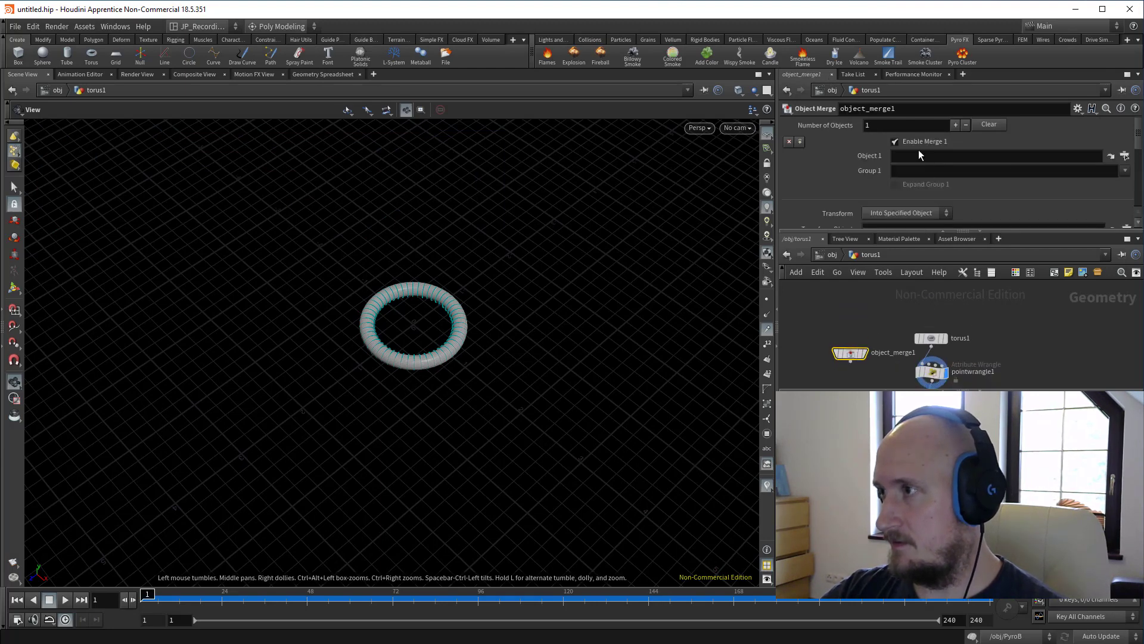
Set Object 1 of the Object Merge to the torus1 node, cut the merge node, and return to the object level.
drag(929, 338, 953, 156)
click(1125, 155)
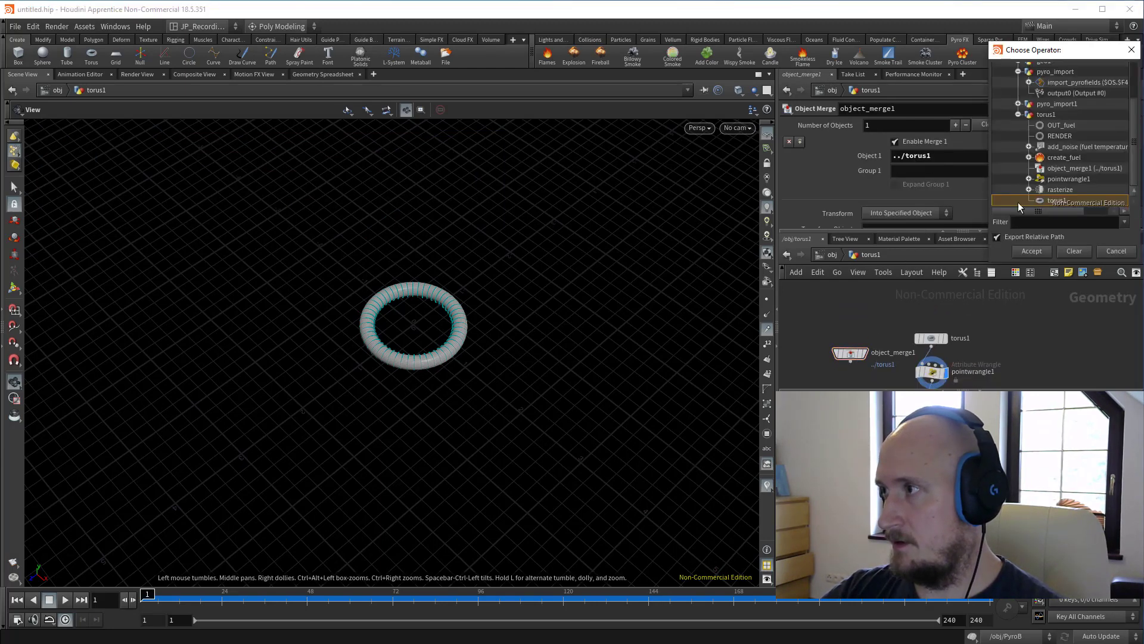
click(1026, 250)
click(850, 353)
key(ctrl+x)
key(u)
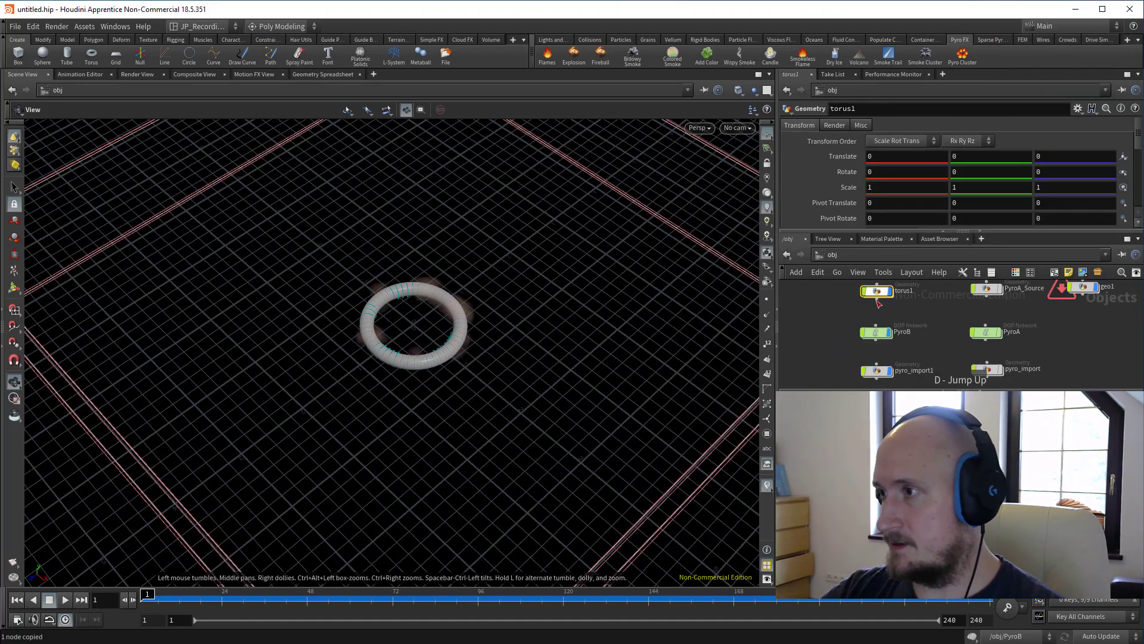
Go into pyro_import1, paste the cut Object Merge node, and move the Grid node away from it.
key(i)
key(ctrl+v)
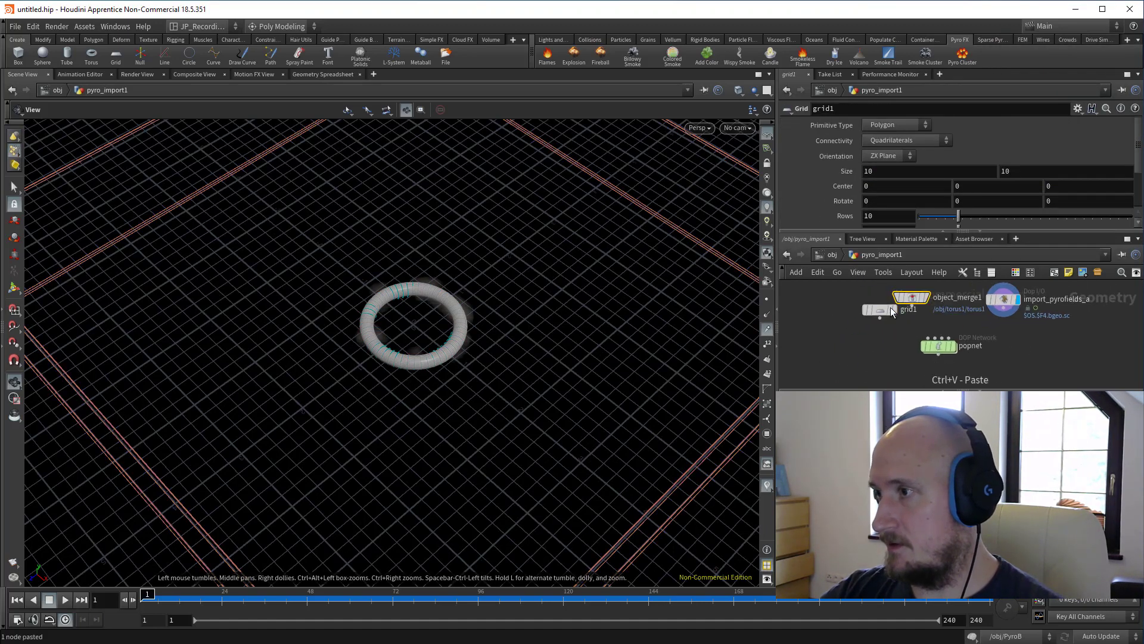
drag(892, 312, 838, 305)
Add a Ray node, wire object_merge1 into its first input and grid1 into its second, and display it.
key(Tab)
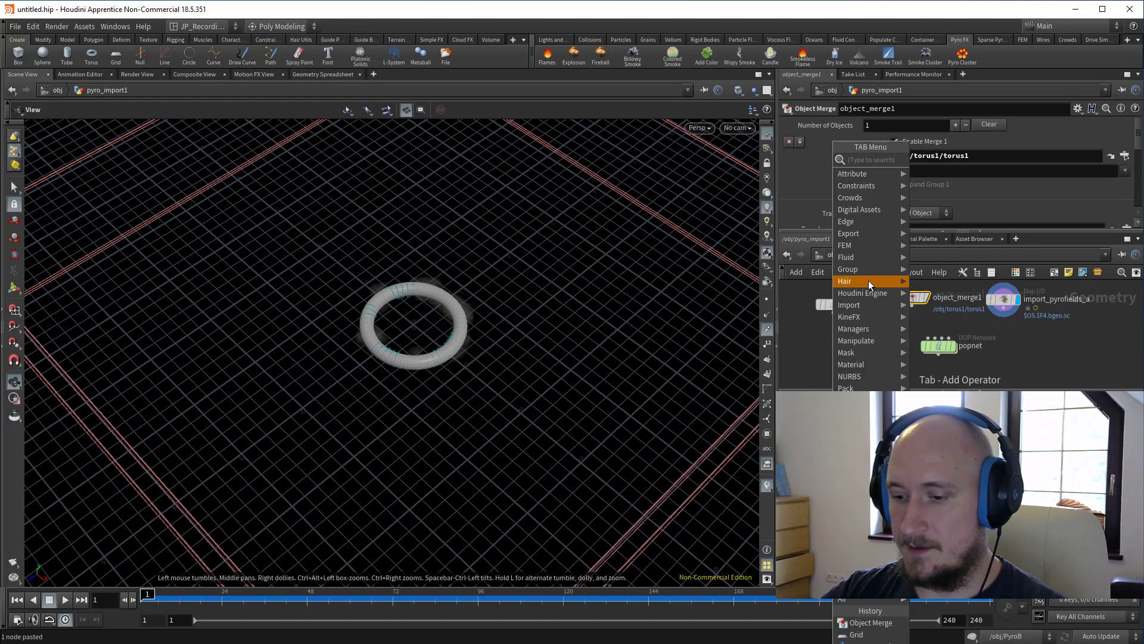
text(null)
key(Return)
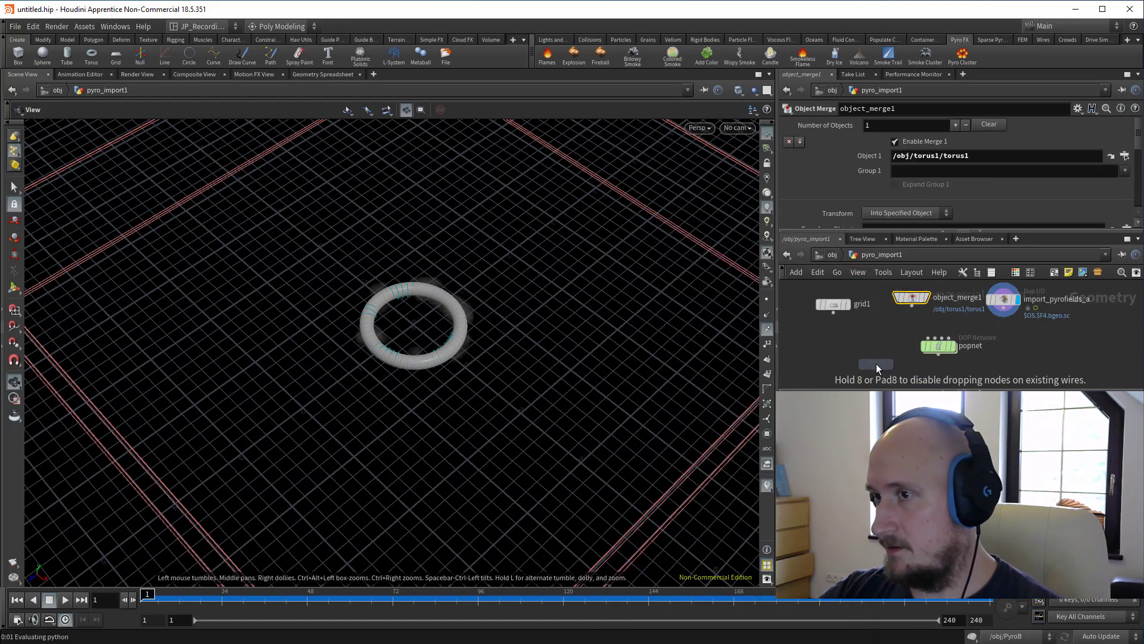
click(876, 363)
click(887, 356)
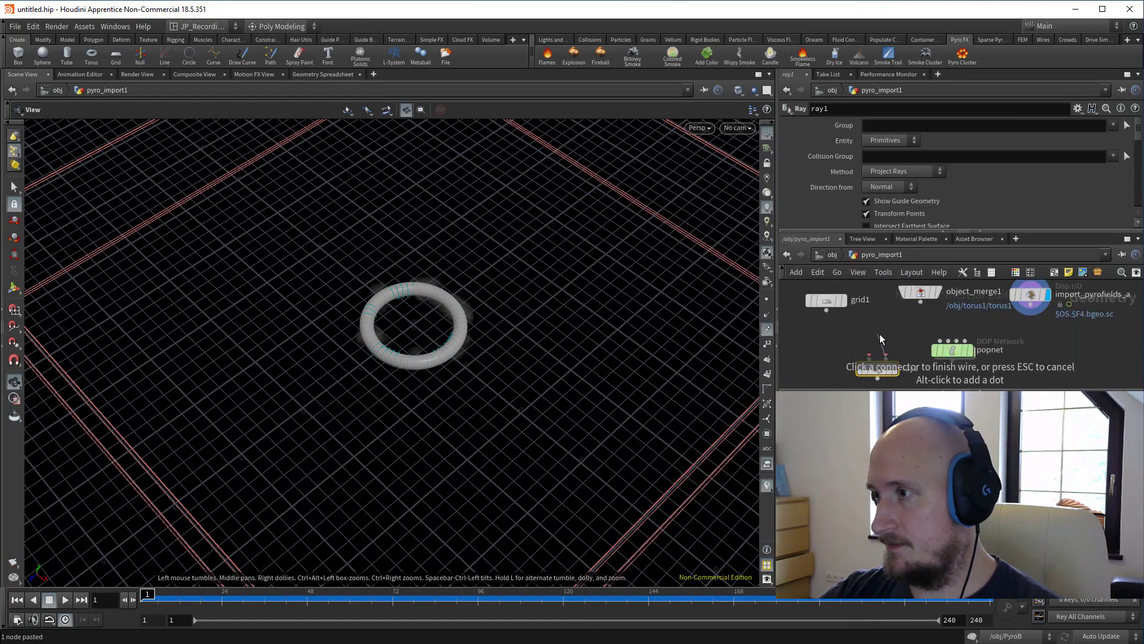
click(857, 339)
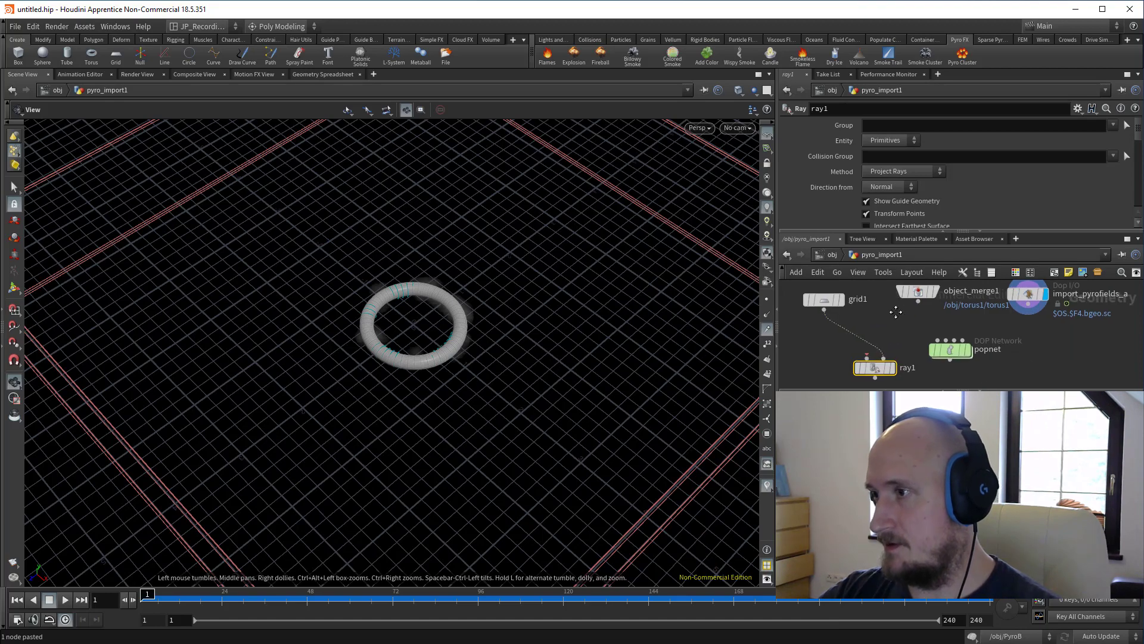
click(886, 369)
Set the Ray node's Method to Minimum Distance.
drag(438, 334, 414, 280)
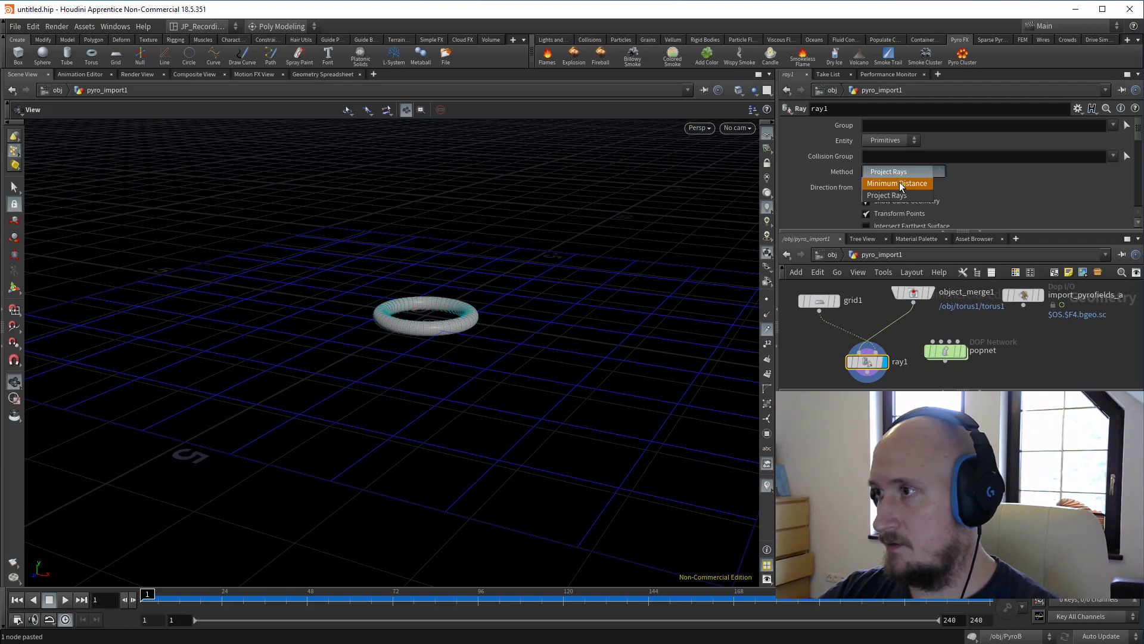
click(897, 183)
drag(417, 276, 524, 307)
click(901, 301)
click(867, 361)
click(819, 300)
click(867, 362)
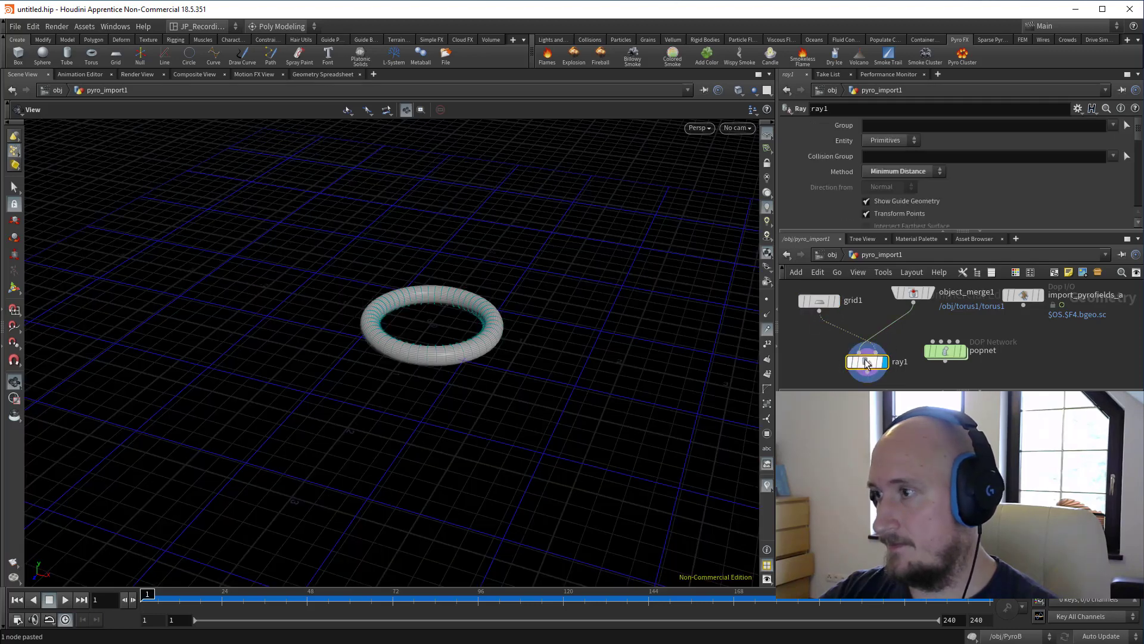
Display grid1, object_merge1 and ray1 in turn to compare their geometry in the viewport.
middle_drag(915, 343, 919, 310)
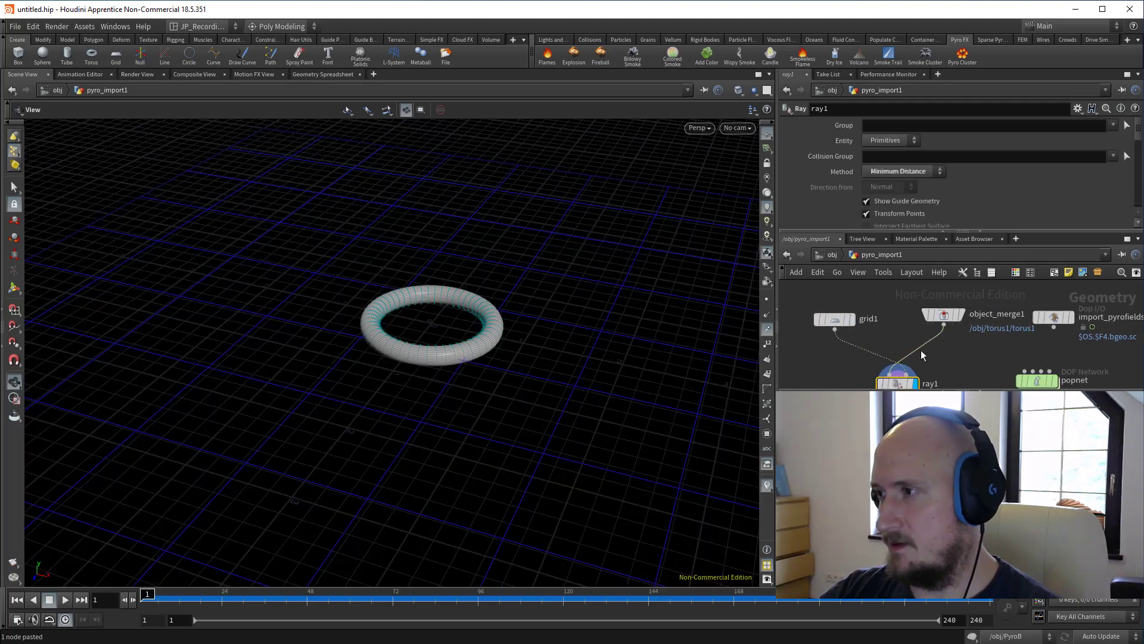
middle_drag(921, 355, 951, 349)
click(834, 308)
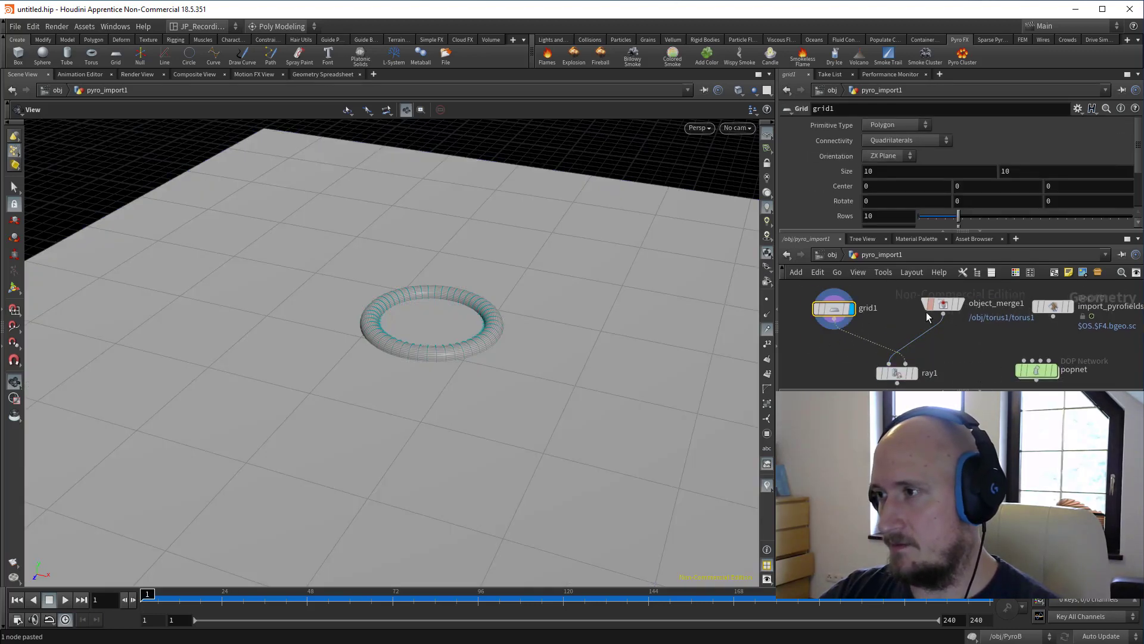
click(942, 305)
click(897, 373)
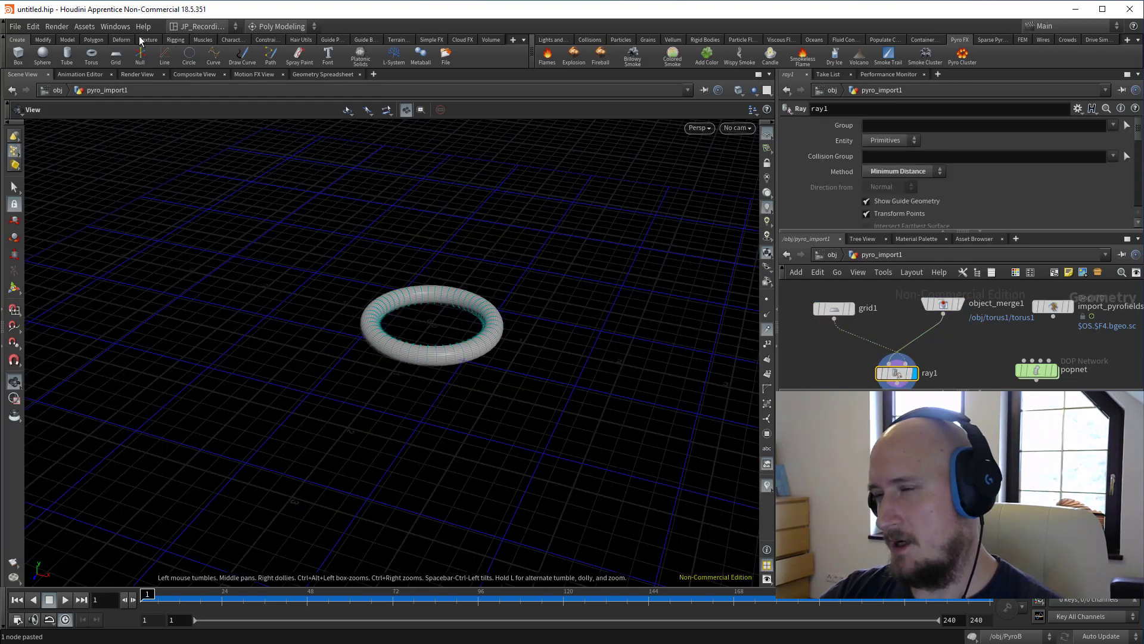
Add a new Scene View pane, close the old Scene View, and bring the new one to the front.
click(373, 74)
mouse_move(434, 102)
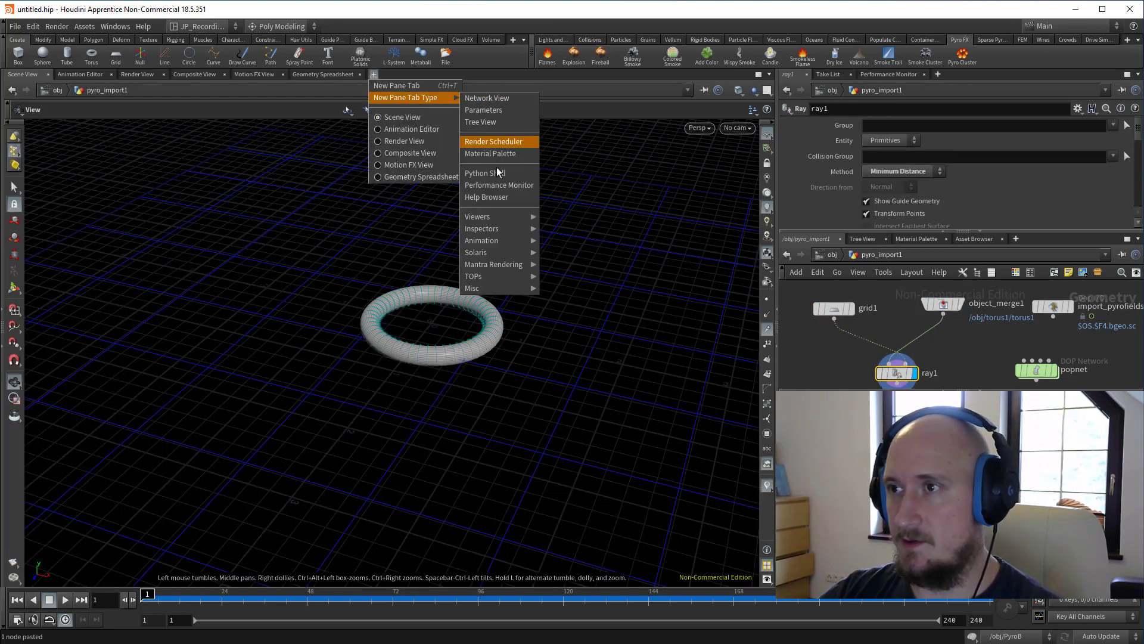
mouse_move(513, 219)
click(561, 217)
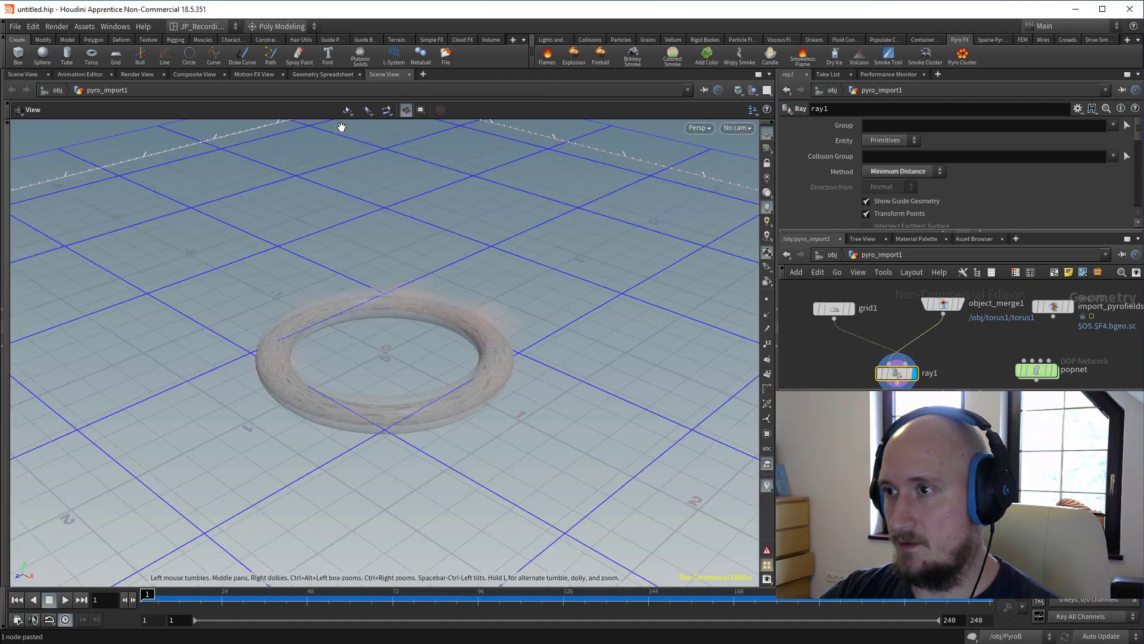
click(47, 74)
click(43, 74)
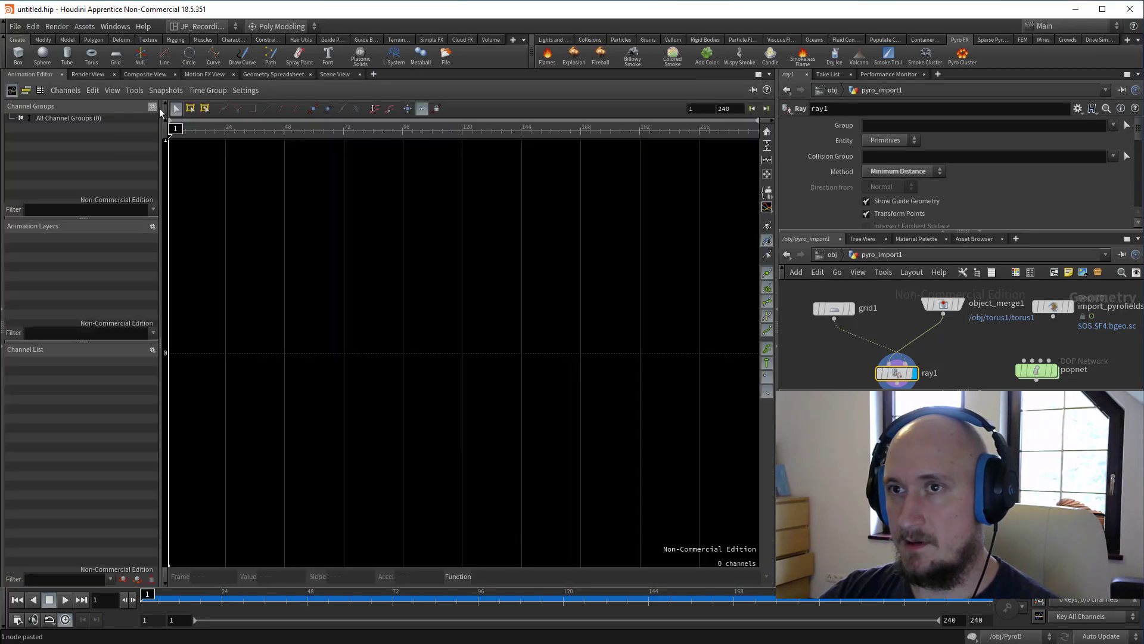
click(334, 74)
mouse_move(408, 312)
mouse_down()
mouse_move(422, 269)
mouse_move(411, 312)
mouse_up()
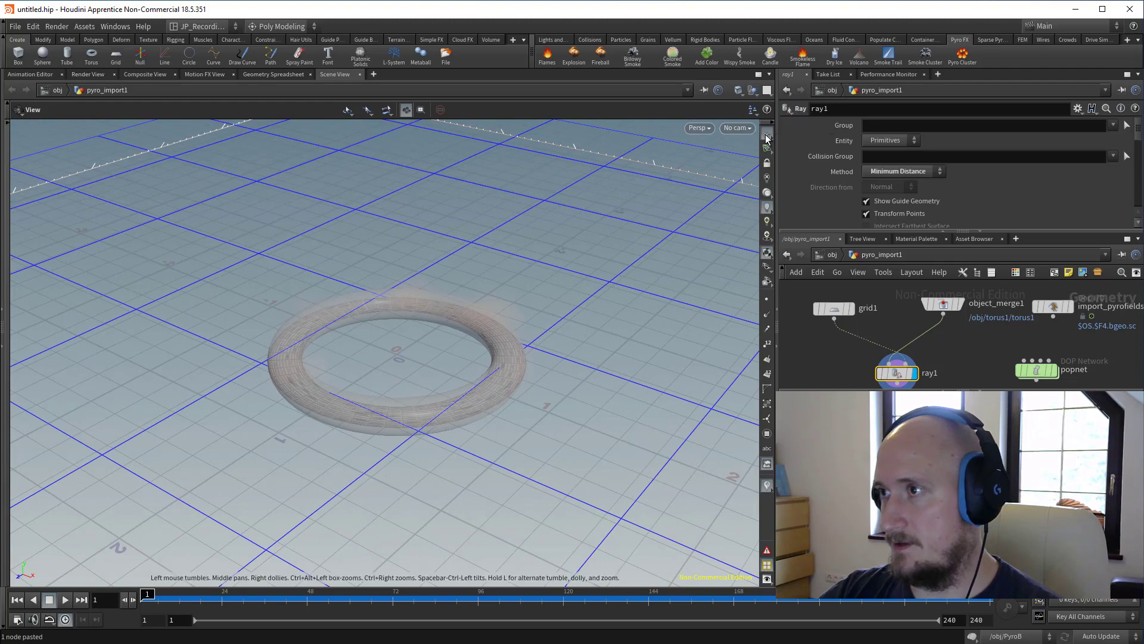
Hide the other objects in the new viewport and set its background Color Scheme to Dark.
scroll(654, 196, up, 2)
click(753, 91)
click(764, 127)
drag(455, 317, 457, 350)
key(d)
click(500, 230)
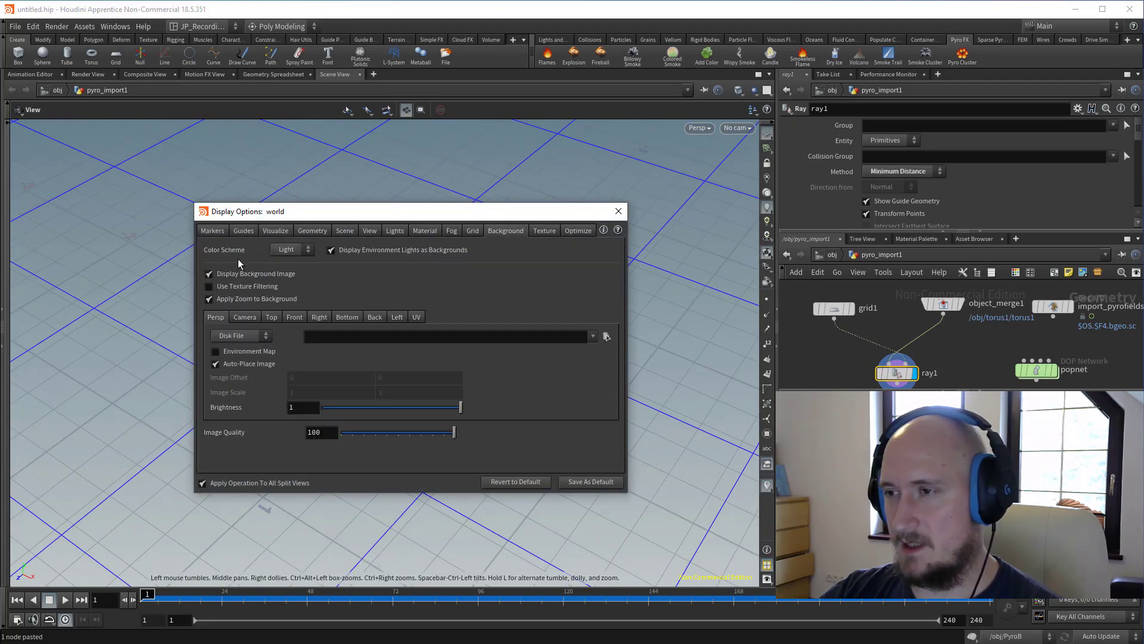
click(284, 274)
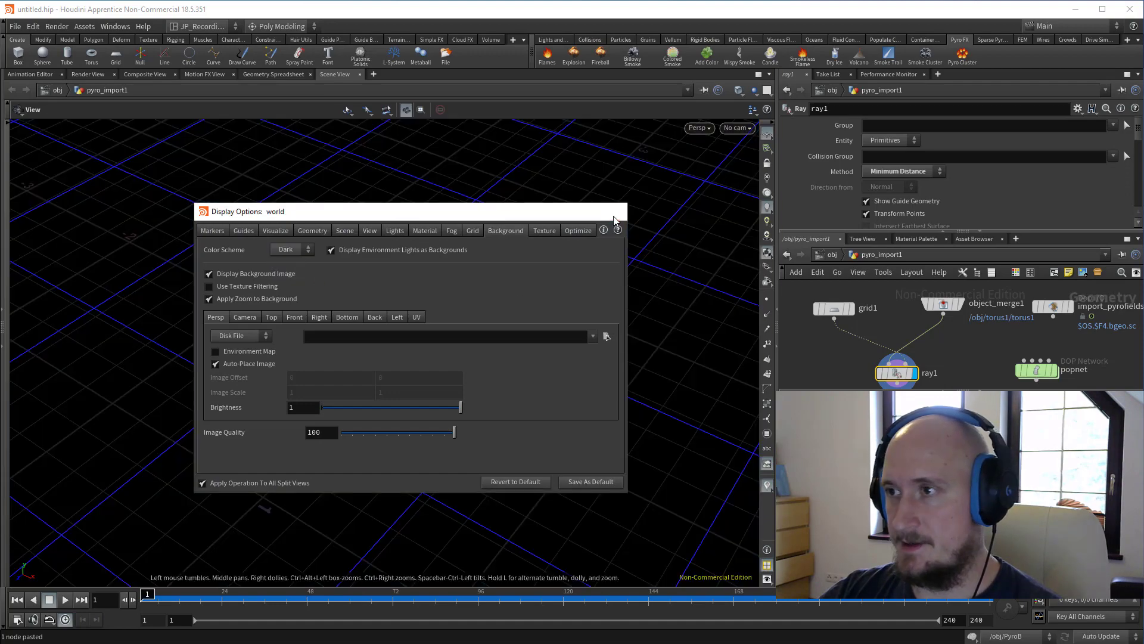
click(619, 211)
scroll(387, 275, down, 2)
middle_drag(386, 275, 287, 278)
Move the popnet node lower, wire ray1 into its first input and import_pyrofields_a into its second, and display it.
middle_drag(935, 343, 926, 305)
scroll(963, 338, down, 2)
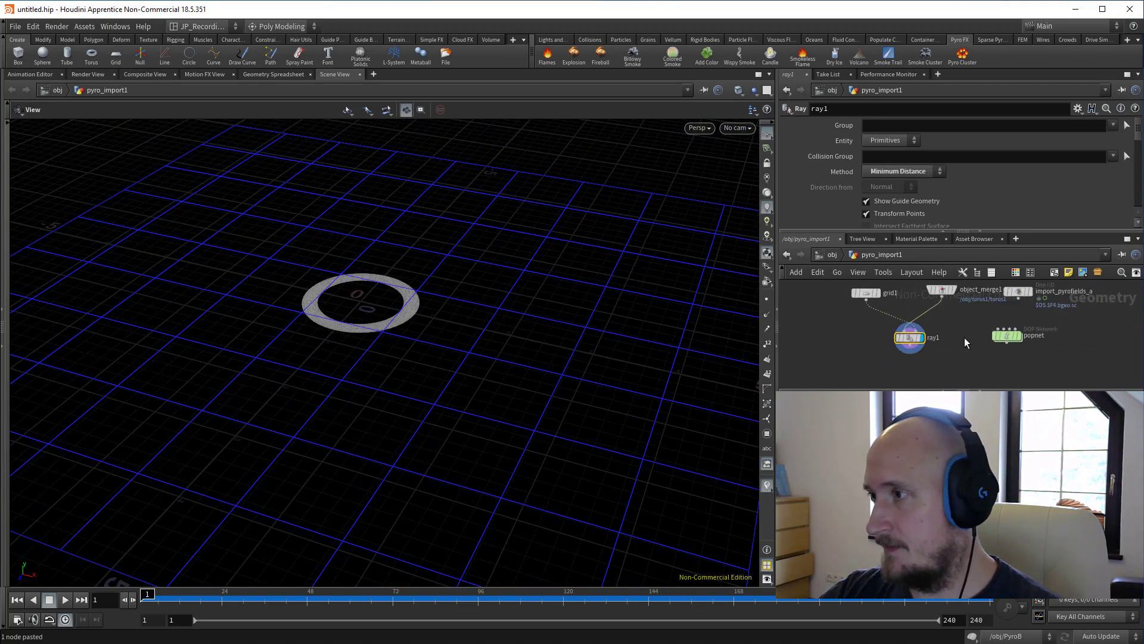
middle_drag(952, 345, 931, 344)
scroll(984, 336, up, 1)
drag(985, 336, 978, 361)
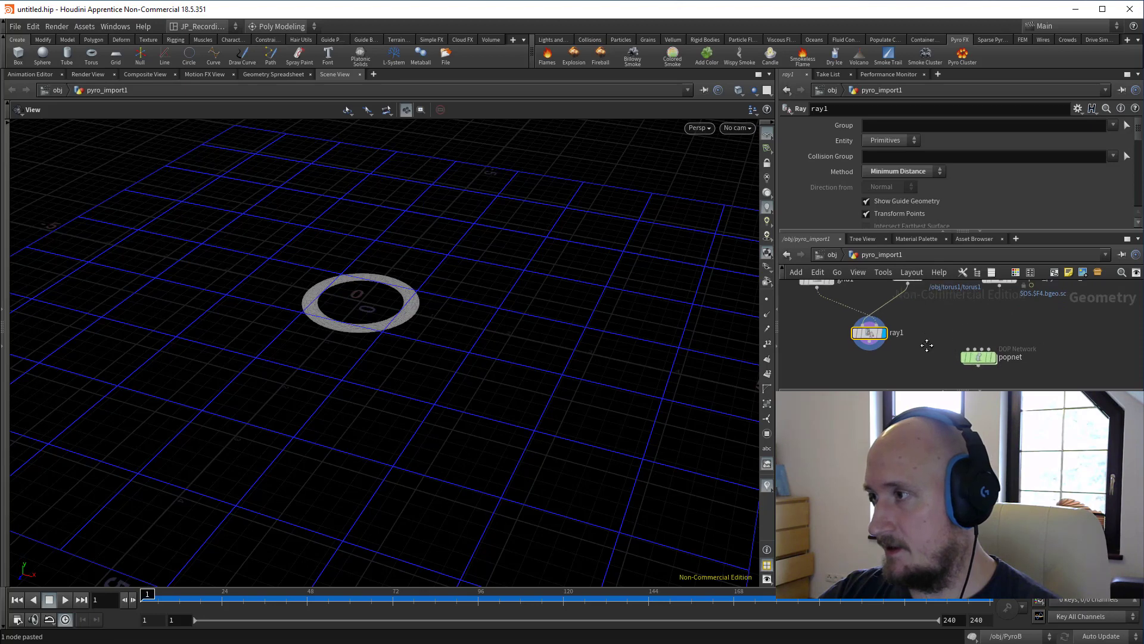
middle_drag(927, 345, 922, 306)
drag(963, 310, 867, 311)
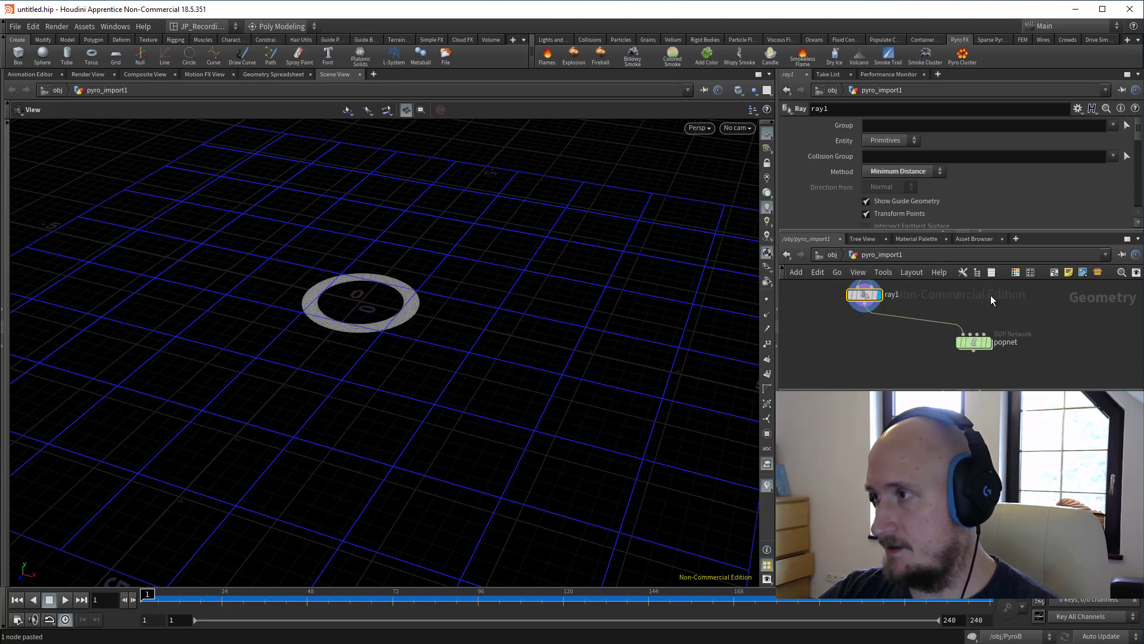
middle_drag(995, 270, 918, 289)
click(928, 313)
click(906, 347)
scroll(930, 347, down, 1)
Go inside popnet and insert a POP Advect by Volumes node between source_first_input and wire_pops_into_here.
double_click(884, 333)
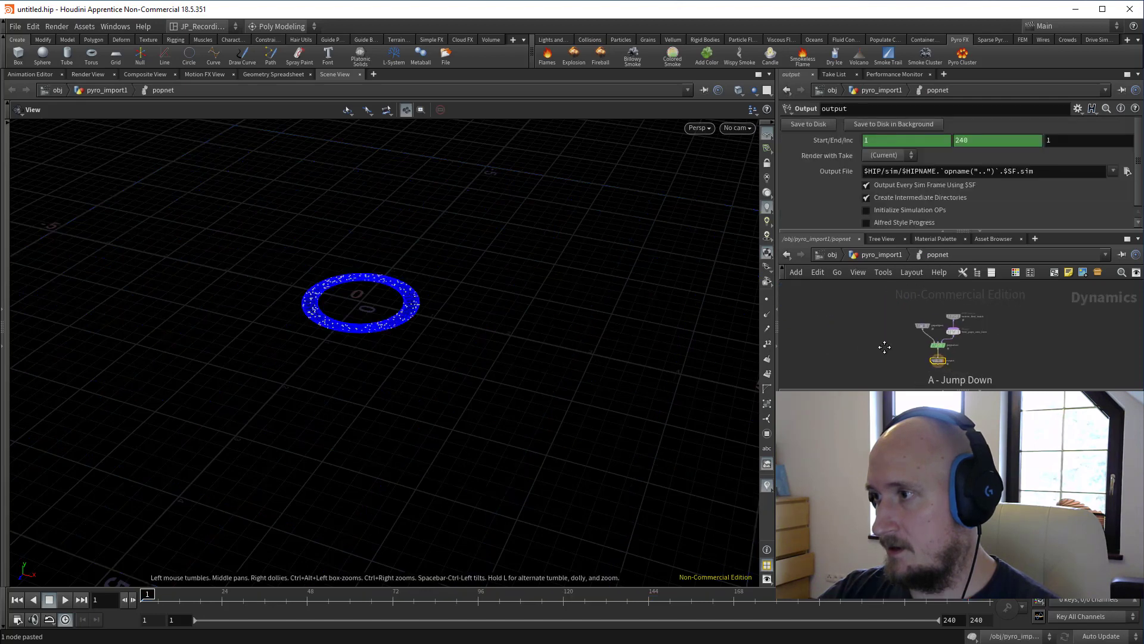
key(Tab)
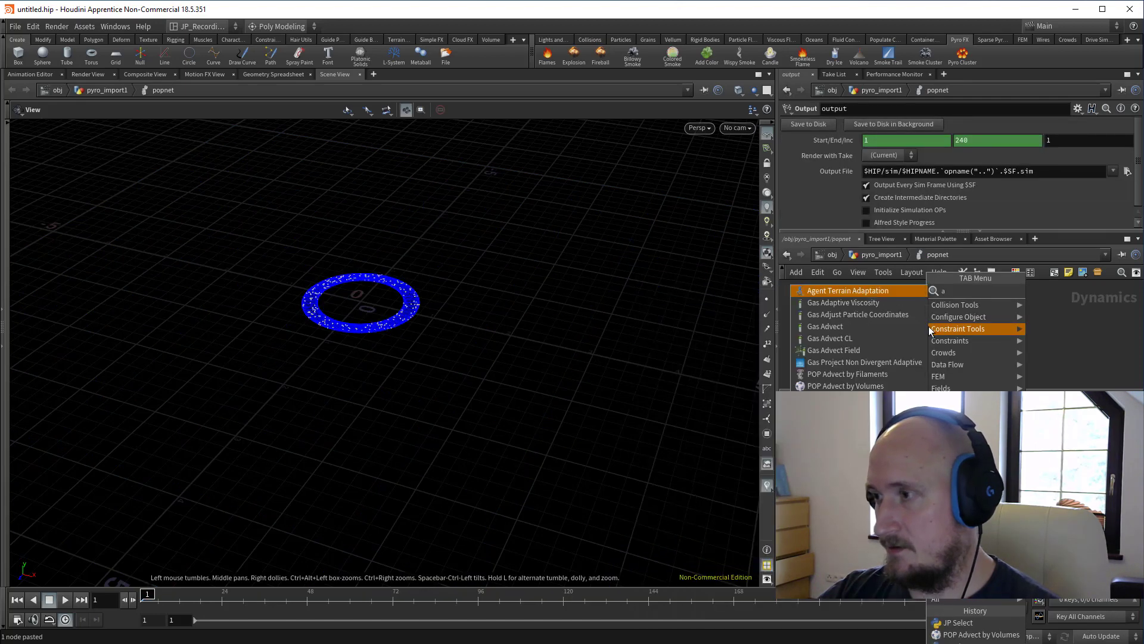
text(adv)
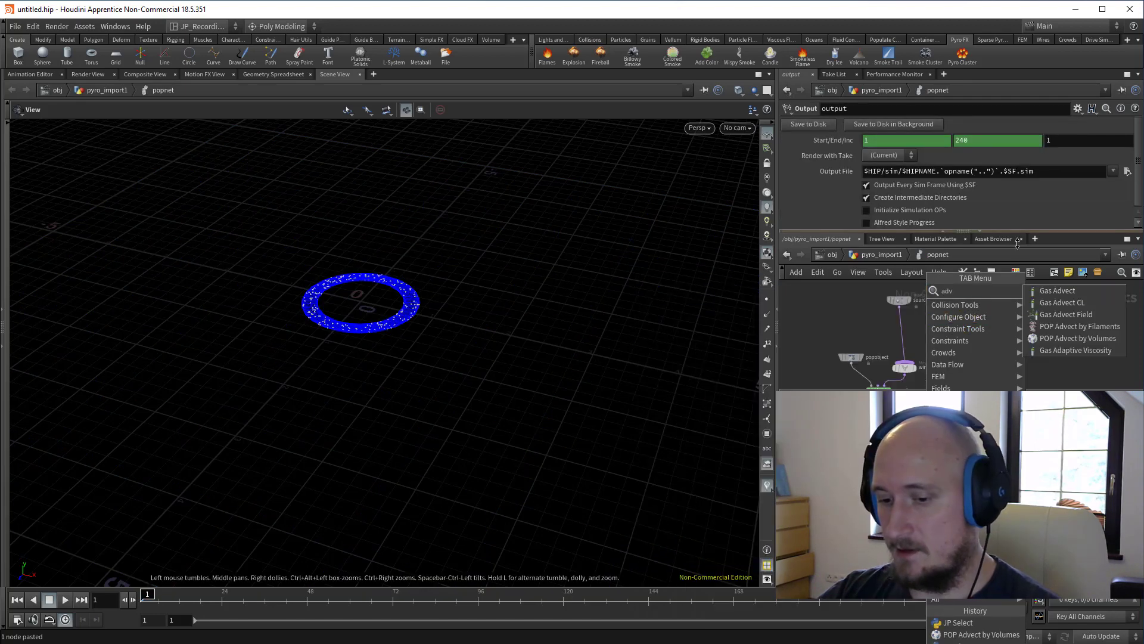
click(1065, 339)
click(902, 334)
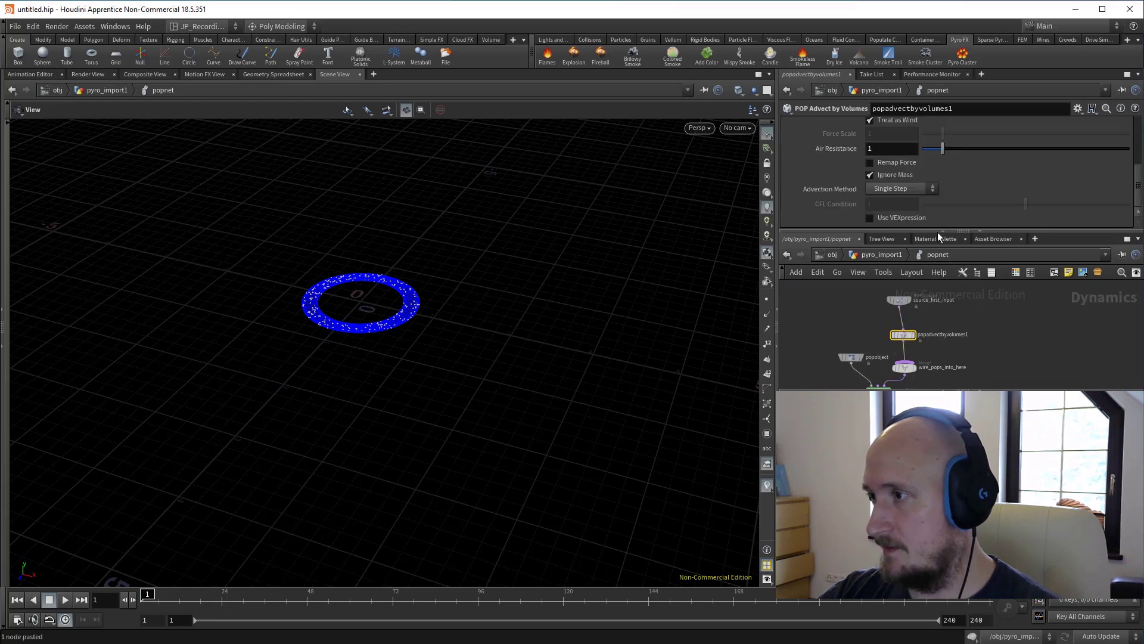
Set the POP Advect by Volumes node's Velocity Source to Second Context Geometry.
scroll(929, 157, up, 3)
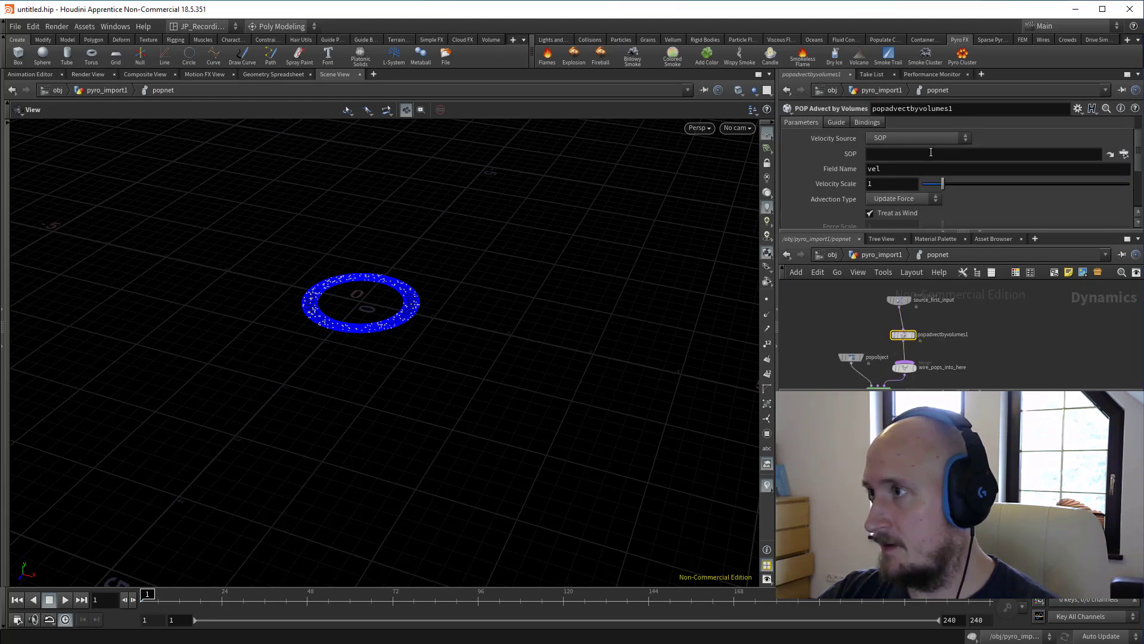
click(960, 137)
click(920, 185)
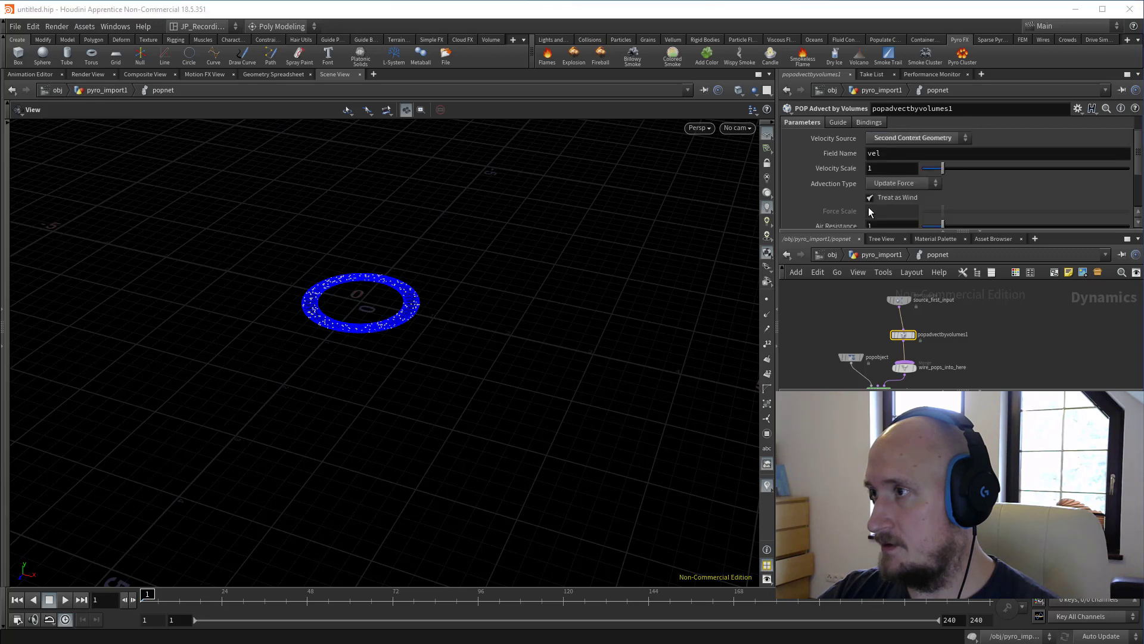
Keyframe the Const. Activation of source_first_input at 1 on frame 1 and 0 on frame 2.
click(894, 303)
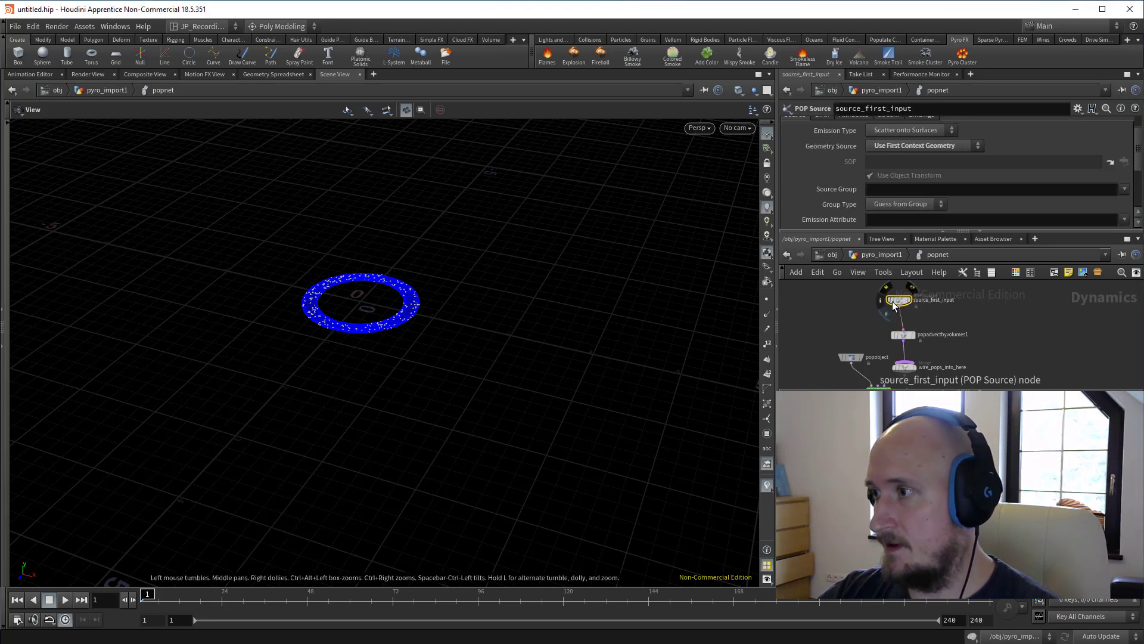
scroll(919, 169, up, 2)
click(821, 142)
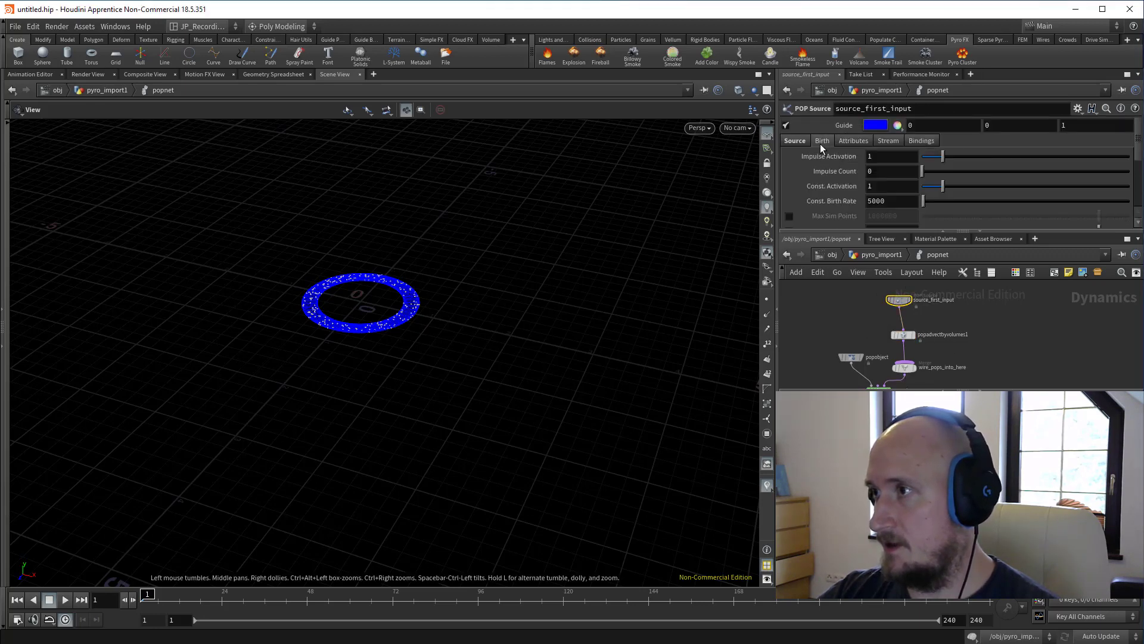
scroll(900, 182, down, 2)
scroll(876, 173, up, 1)
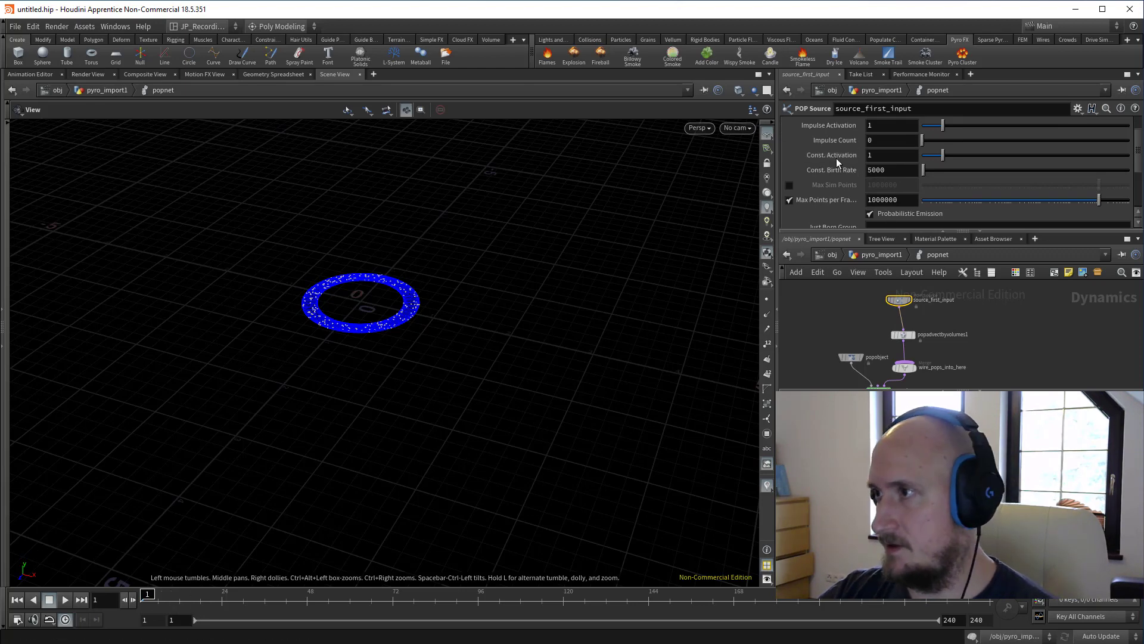
alt+click(836, 157)
key(Right)
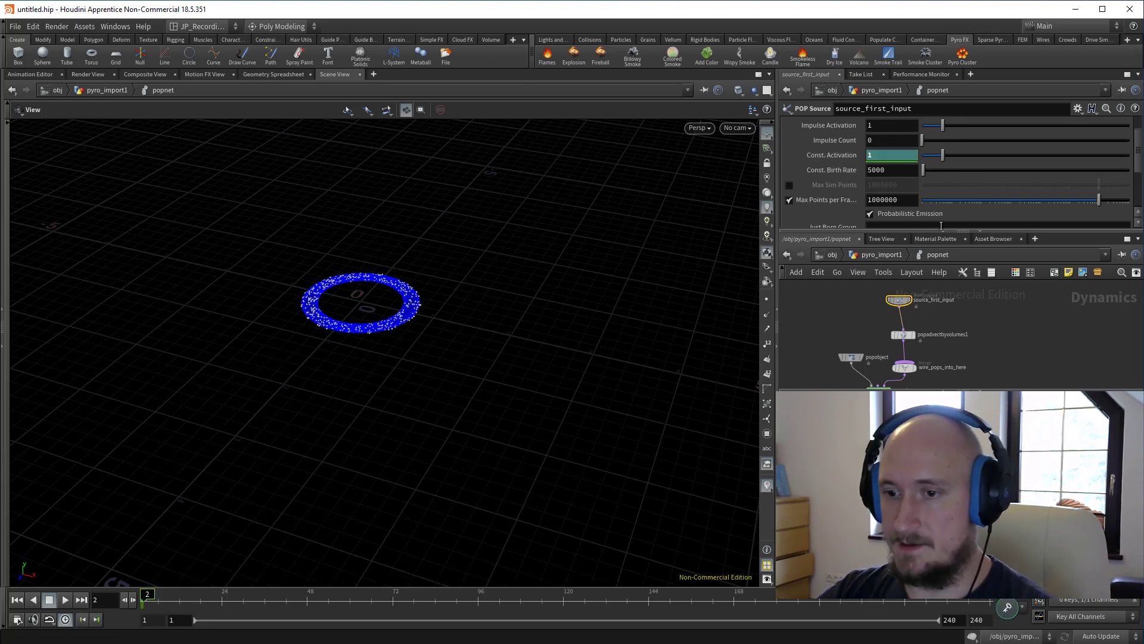
drag(942, 156, 920, 156)
alt+click(837, 157)
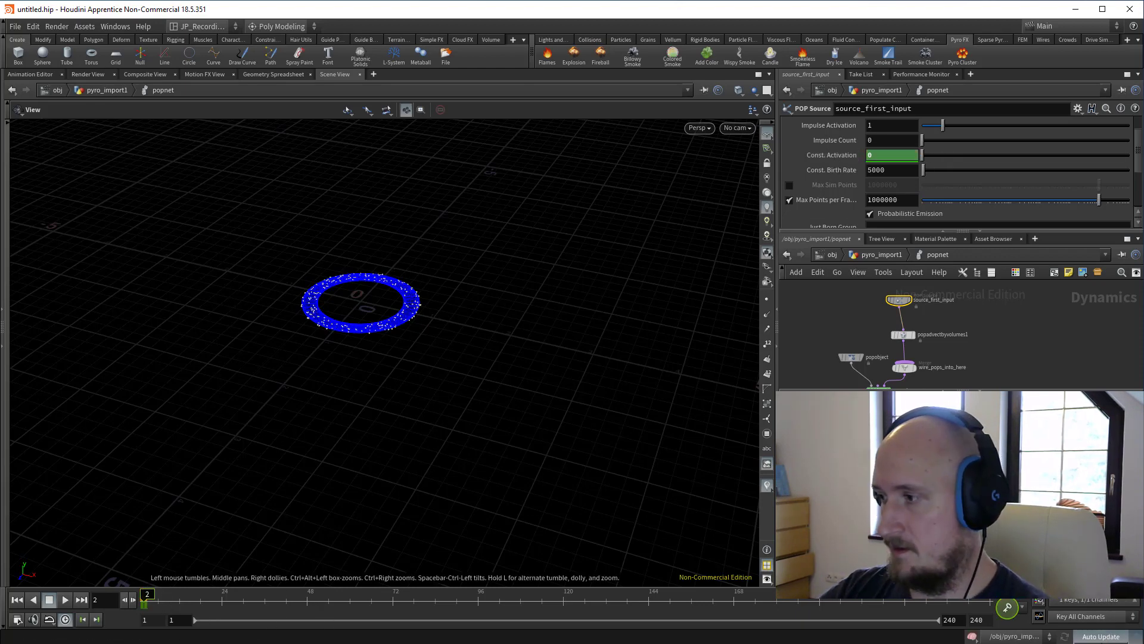
Switch scene updating to Manual and keyframe Const. Activation at 1 on frame 24.
click(1099, 637)
click(221, 610)
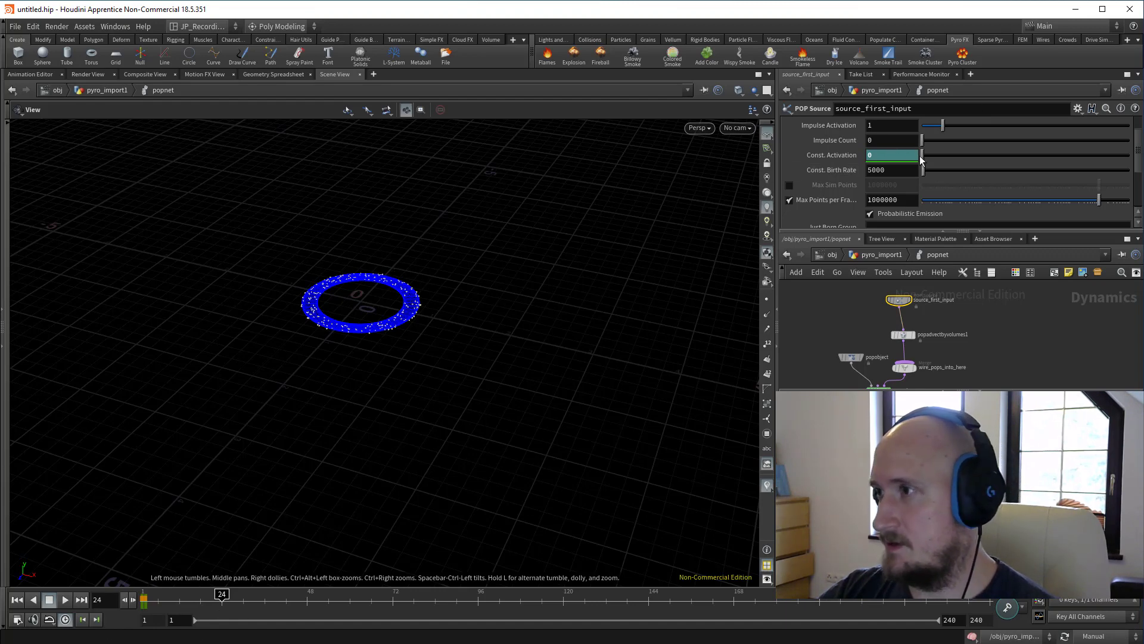
text(1)
key(Return)
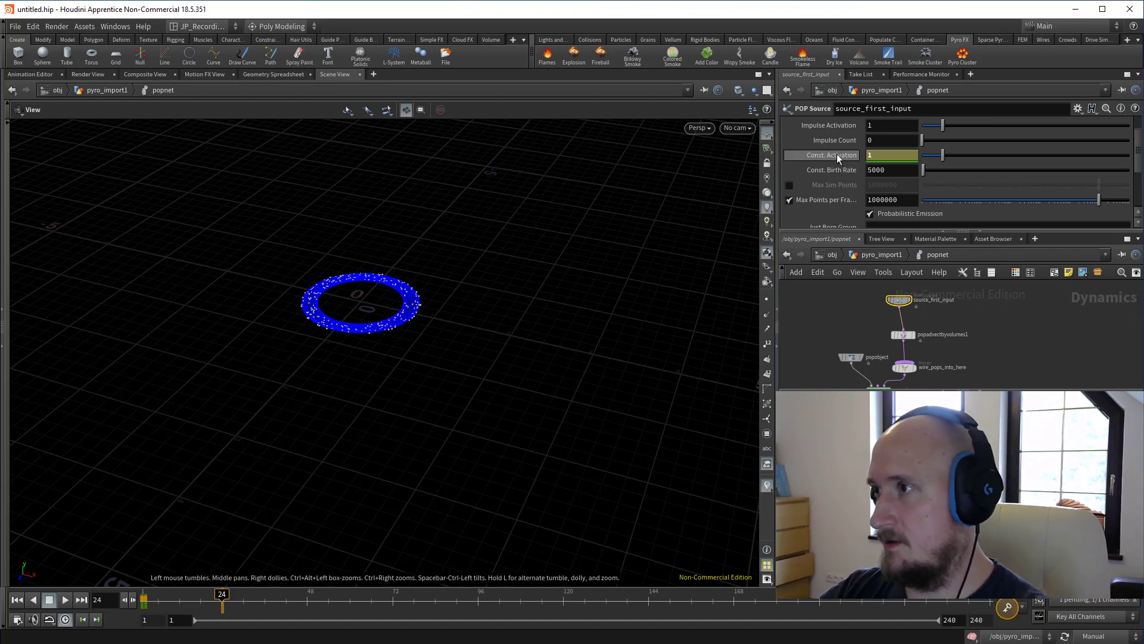
alt+click(827, 158)
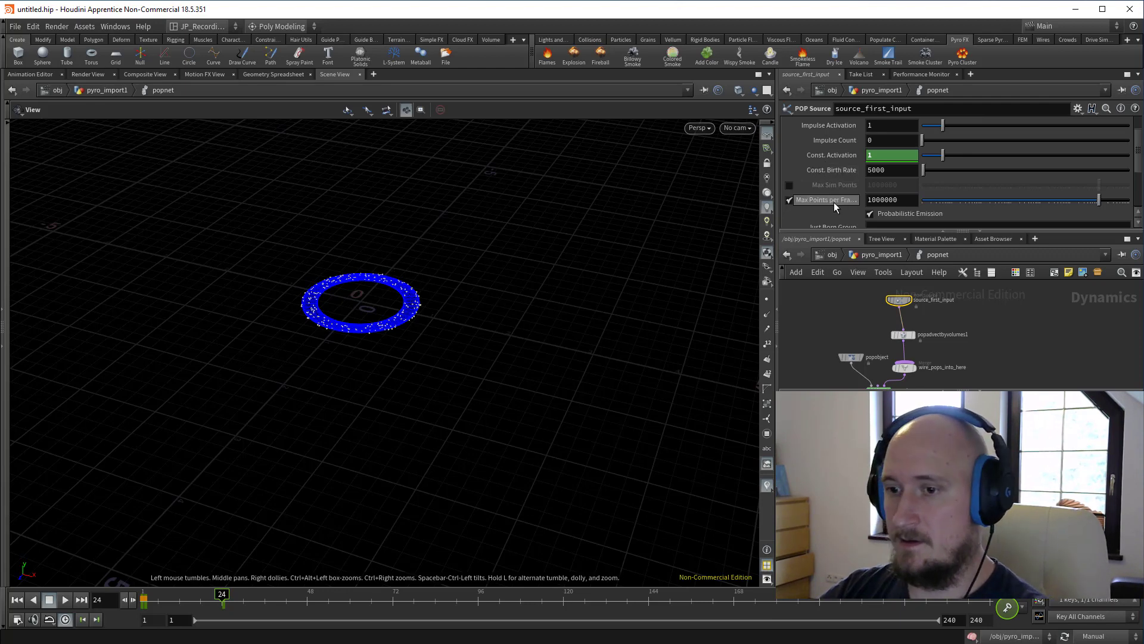
Keyframe Const. Activation at 0 on frames 25 and 23, and open its curve in the Animation Editor.
key(Right)
drag(938, 165, 844, 154)
alt+click(844, 154)
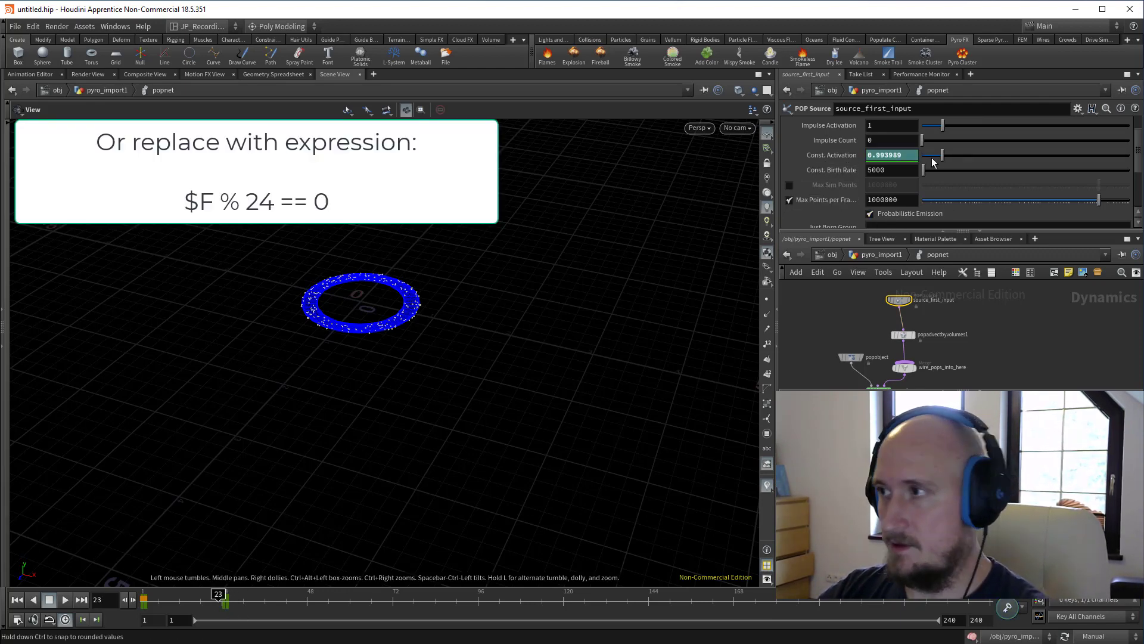
drag(933, 162, 840, 152)
shift+click(885, 156)
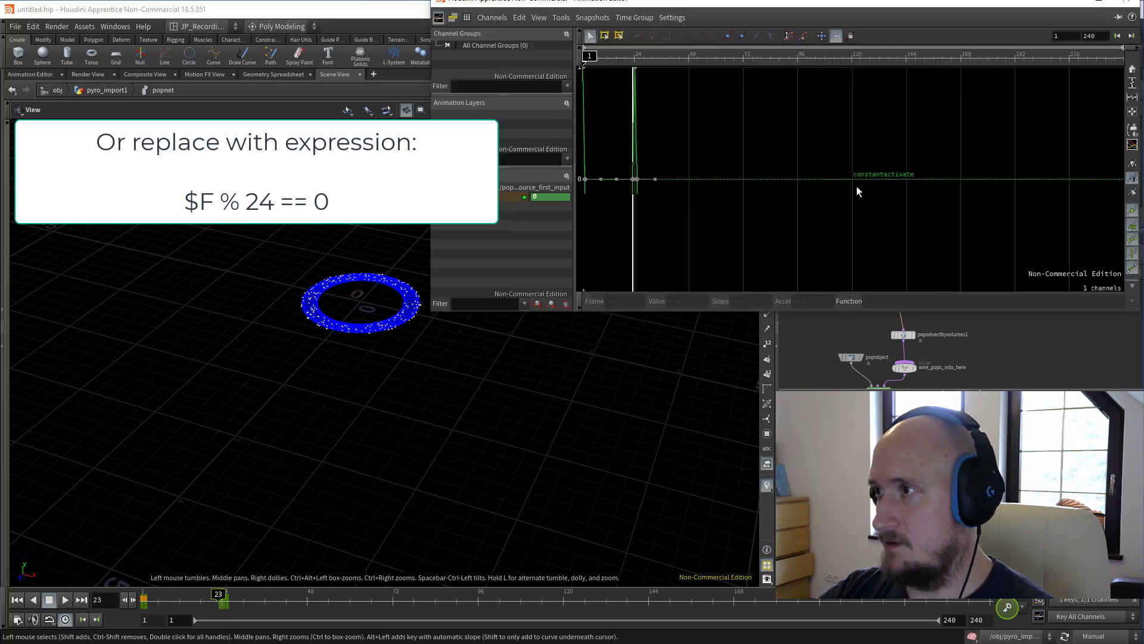
Select all Const. Activation keyframes in the curve graph and paste a copy of them at frame 24.
middle_drag(672, 189, 786, 233)
right_drag(814, 207, 784, 117)
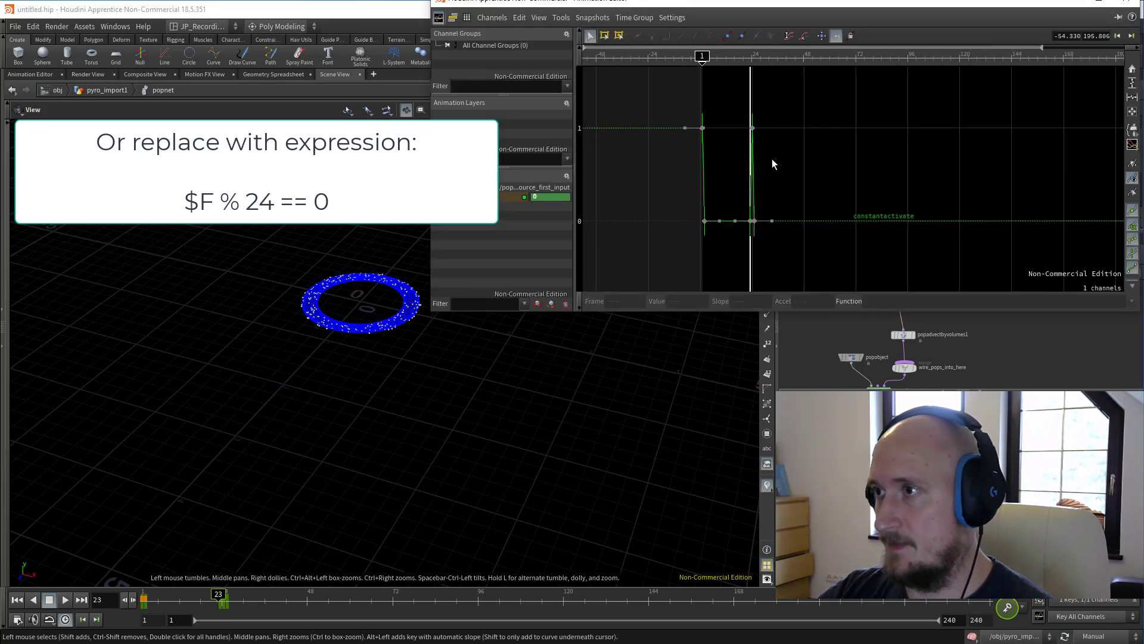
right_drag(771, 159, 925, 157)
drag(916, 121, 703, 241)
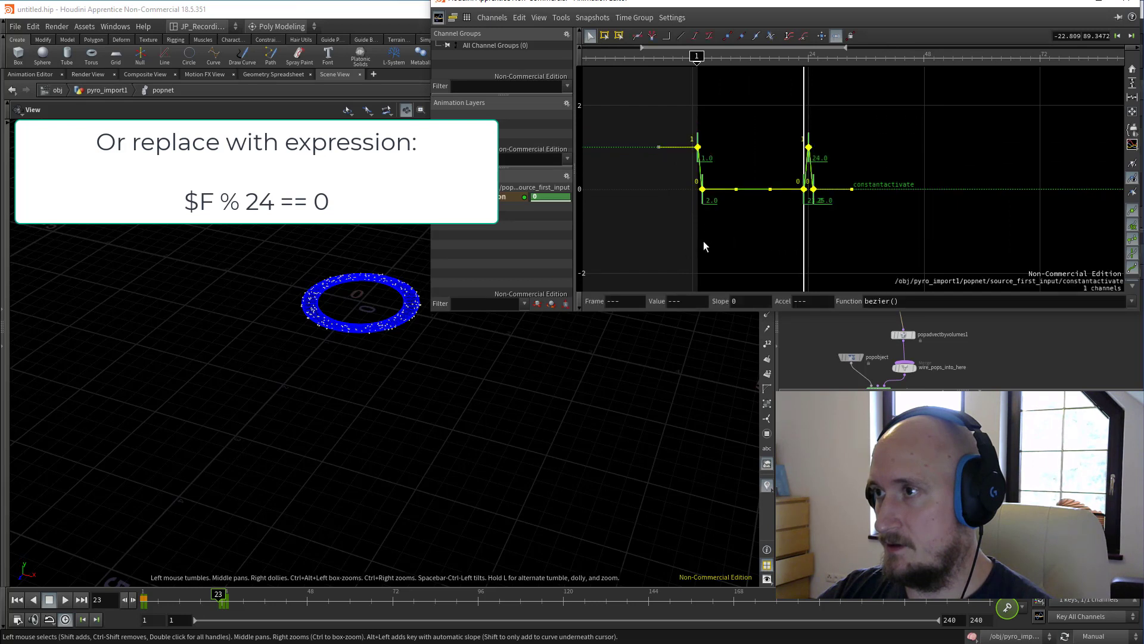
drag(803, 88, 808, 89)
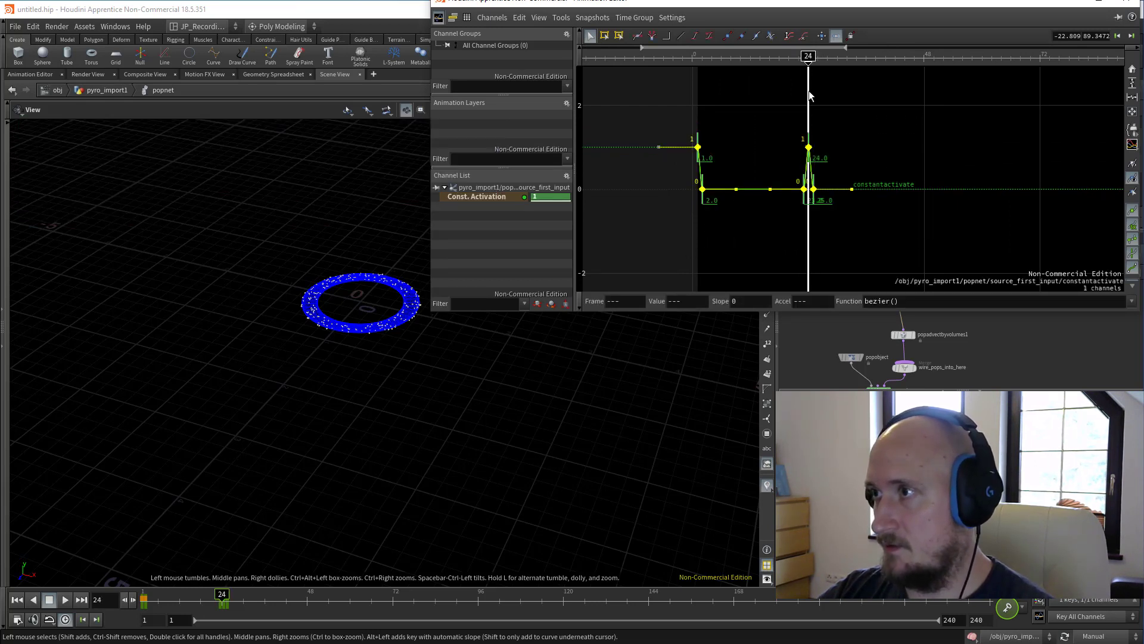
key(ctrl+v)
Select the burst keyframes from frame 24 onward and paste a copy of them at frame 47.
middle_drag(869, 127, 834, 146)
right_drag(833, 147, 841, 182)
drag(982, 102, 623, 224)
middle_drag(827, 155, 751, 196)
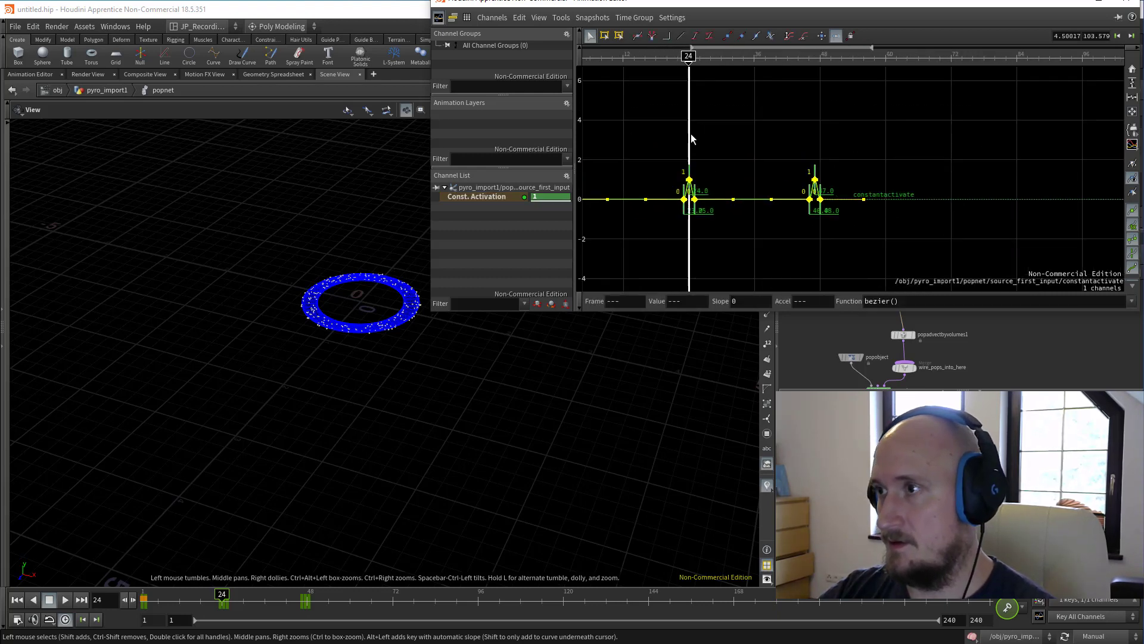
drag(691, 133, 814, 136)
key(ctrl+v)
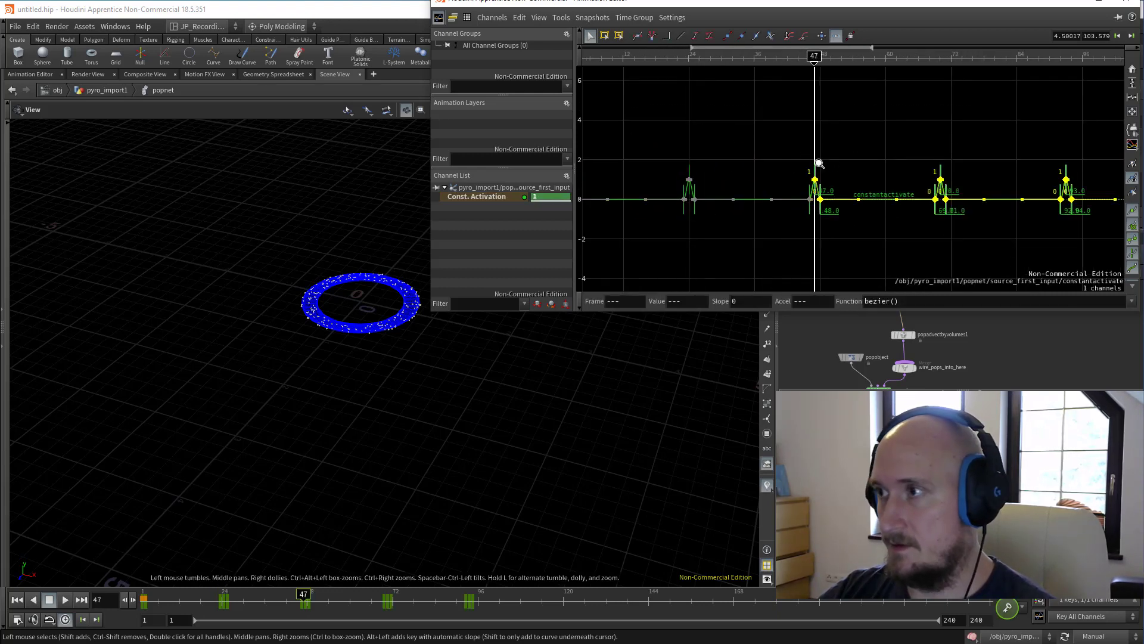
Select the extended set of burst keyframes and paste a copy of them at frame 93.
right_drag(825, 160, 775, 193)
drag(599, 120, 1028, 221)
middle_drag(996, 251, 871, 262)
drag(695, 126, 864, 127)
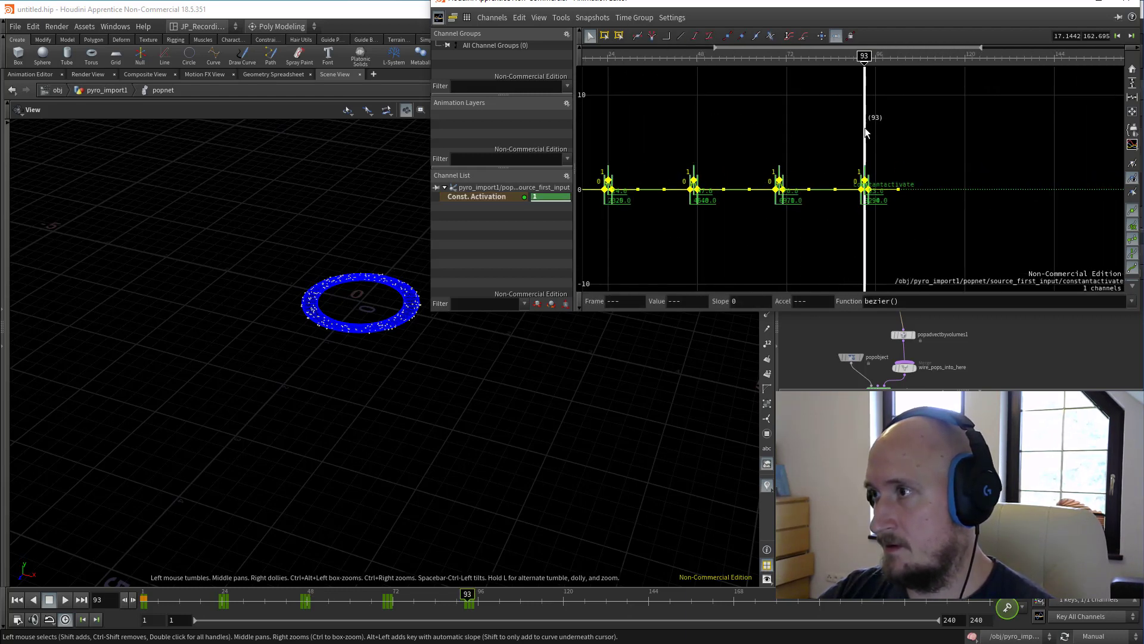
key(ctrl+v)
Paste the repeated burst keyframes again at frame 185 and close the Animation Editor.
right_drag(1007, 174, 876, 250)
middle_drag(994, 203, 741, 204)
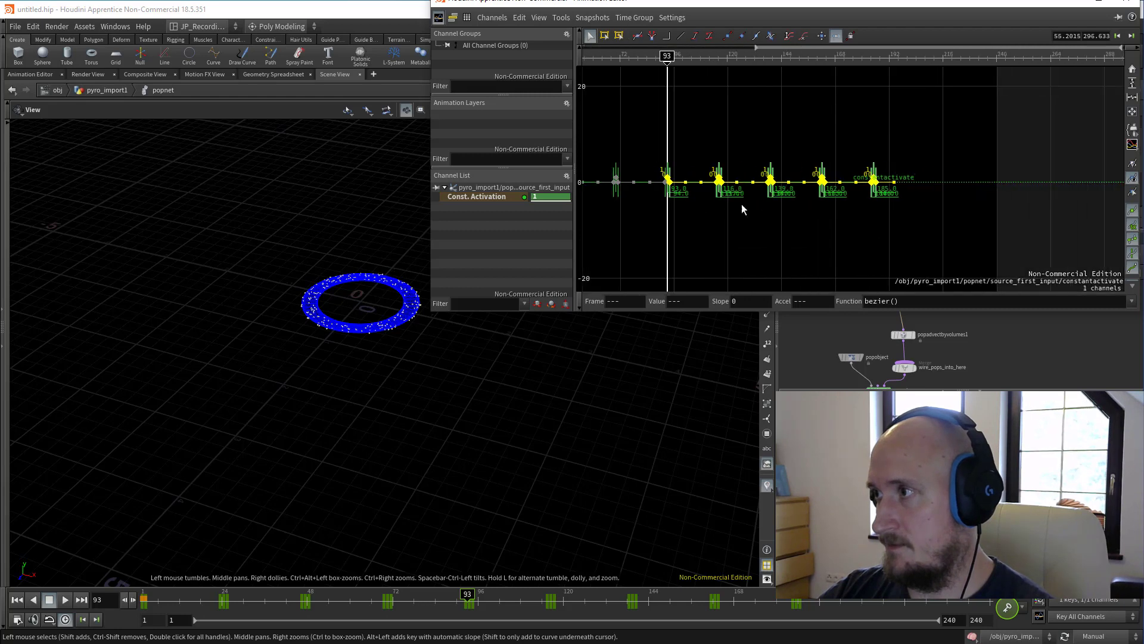
middle_drag(721, 113, 760, 116)
drag(706, 110, 902, 108)
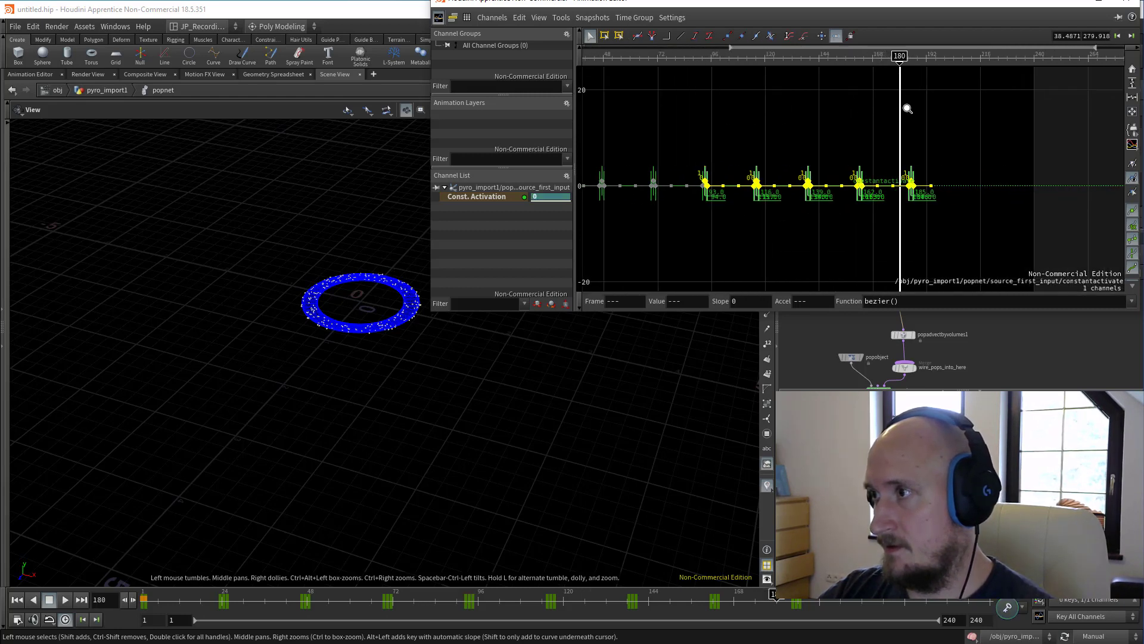
right_drag(902, 107, 895, 84)
click(931, 119)
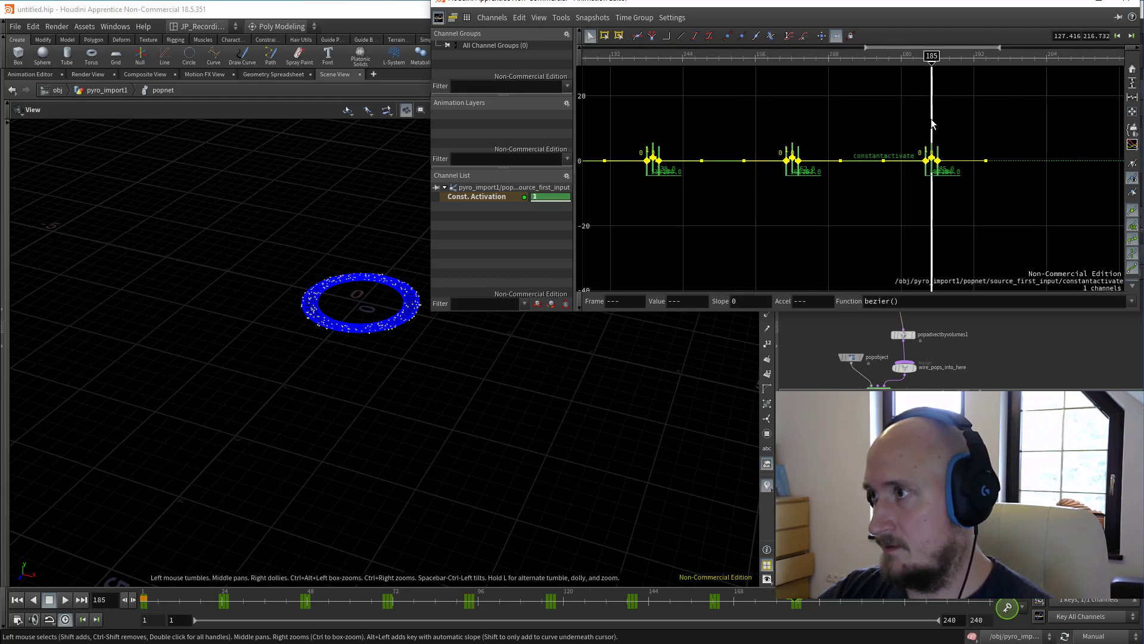
key(ctrl+v)
click(1130, 5)
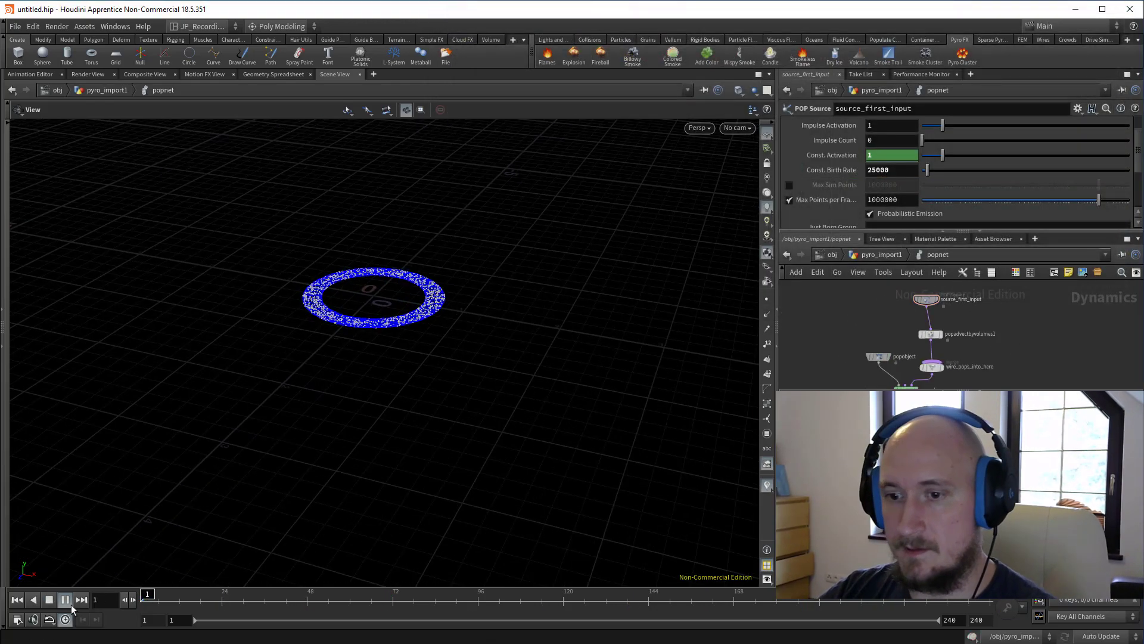
Play the simulation and examine the timed particle bursts from several viewing angles.
click(65, 600)
drag(467, 338, 399, 288)
middle_drag(442, 300, 480, 320)
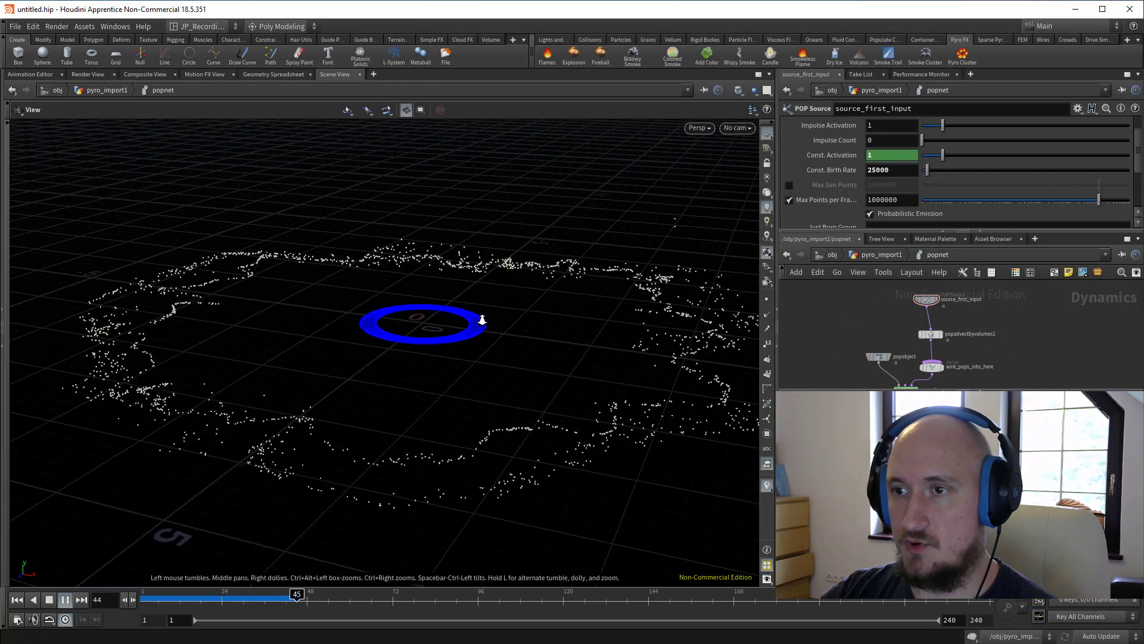
drag(481, 319, 459, 353)
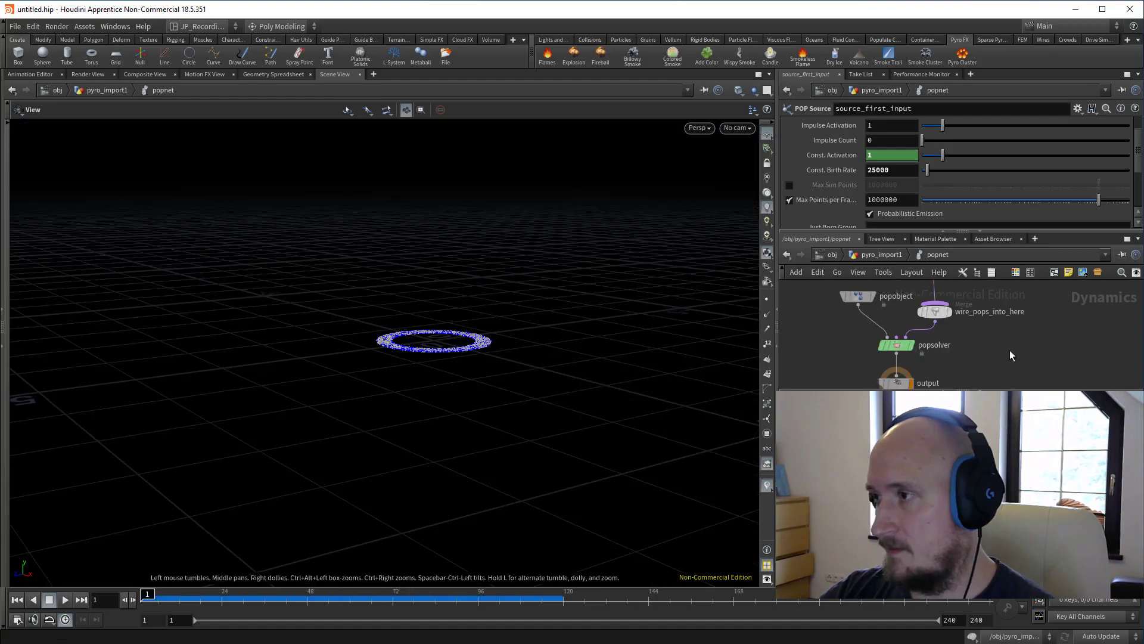
Try Update Position as the Advection Type of the popadvectbyvolumes1 node.
middle_drag(1010, 350, 1017, 413)
click(941, 327)
click(909, 138)
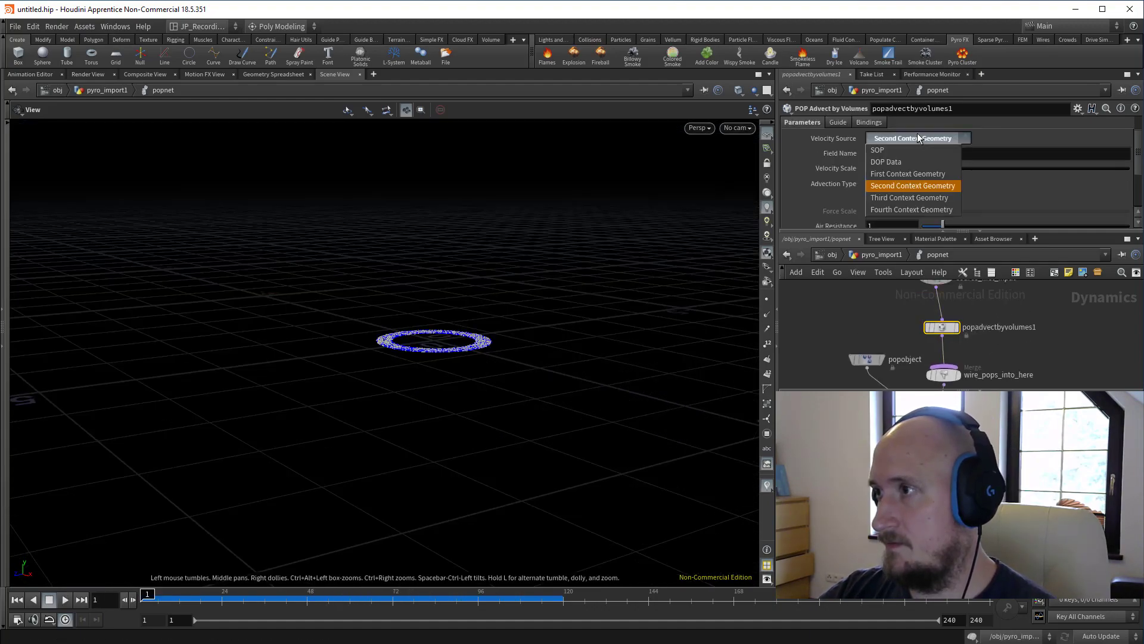
click(932, 183)
click(932, 184)
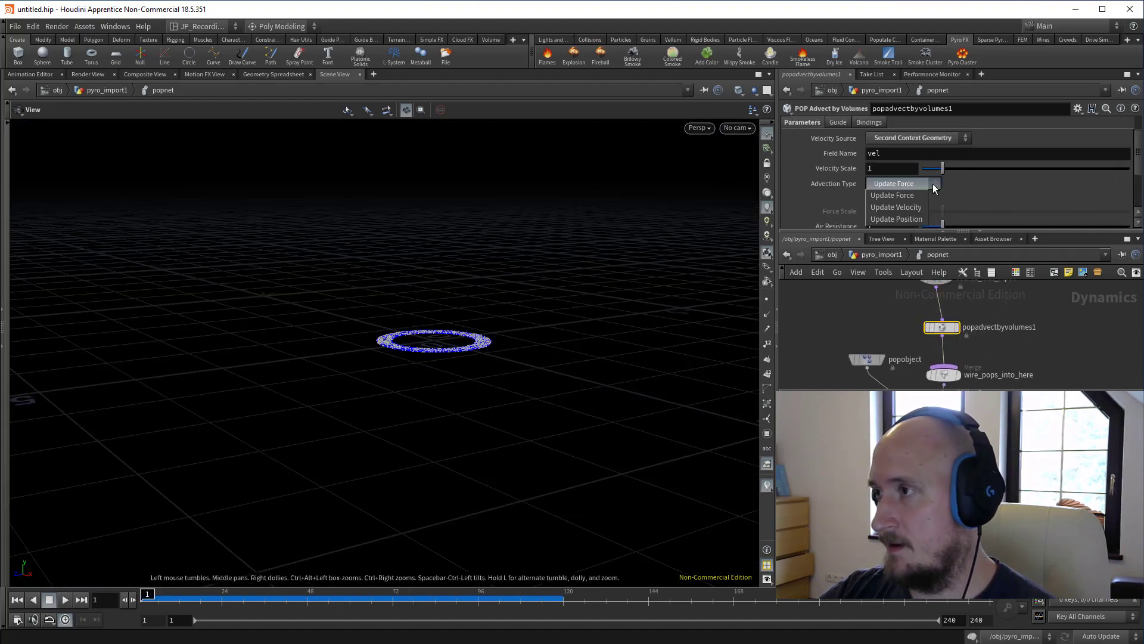
click(904, 219)
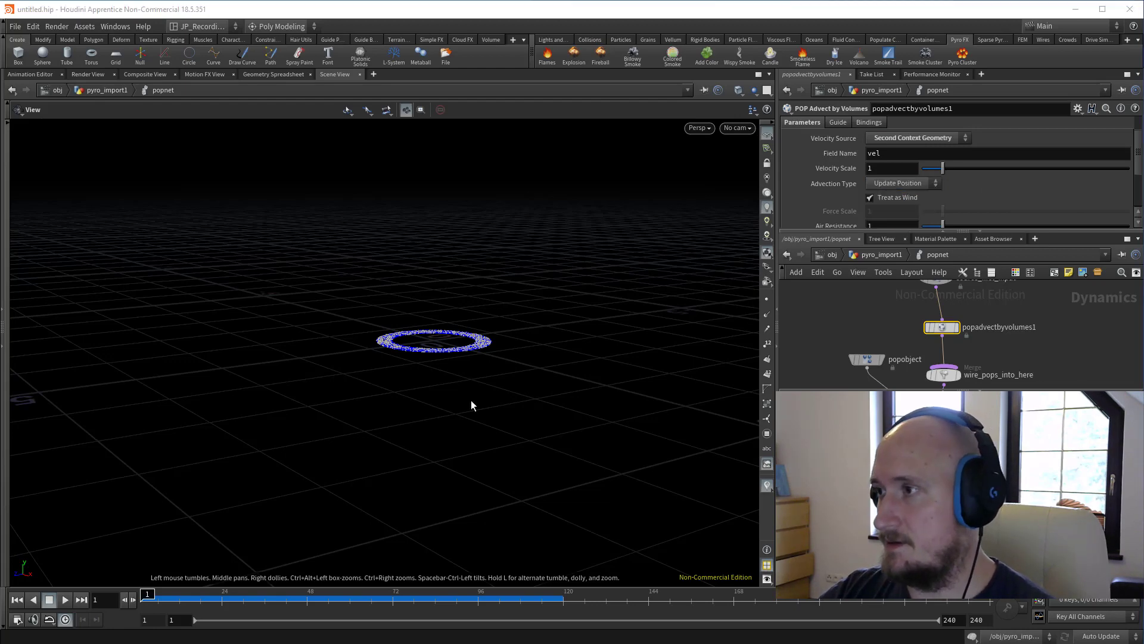
Play the simulation with position-based advection, inspect how the particles spread, and return to the first frame.
click(71, 600)
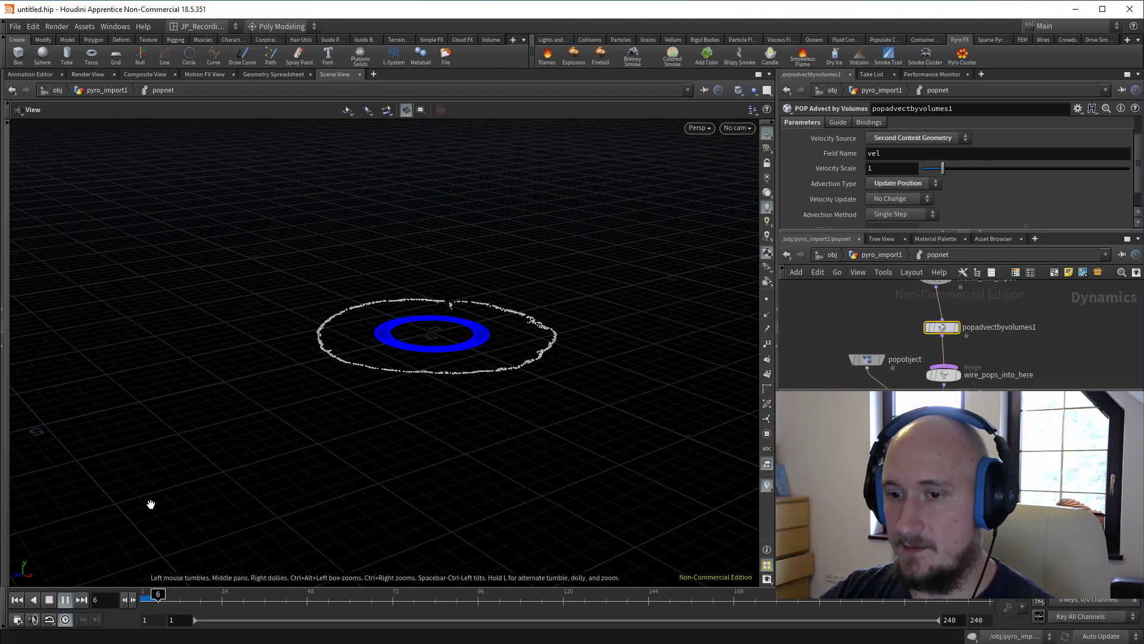
drag(427, 376, 190, 342)
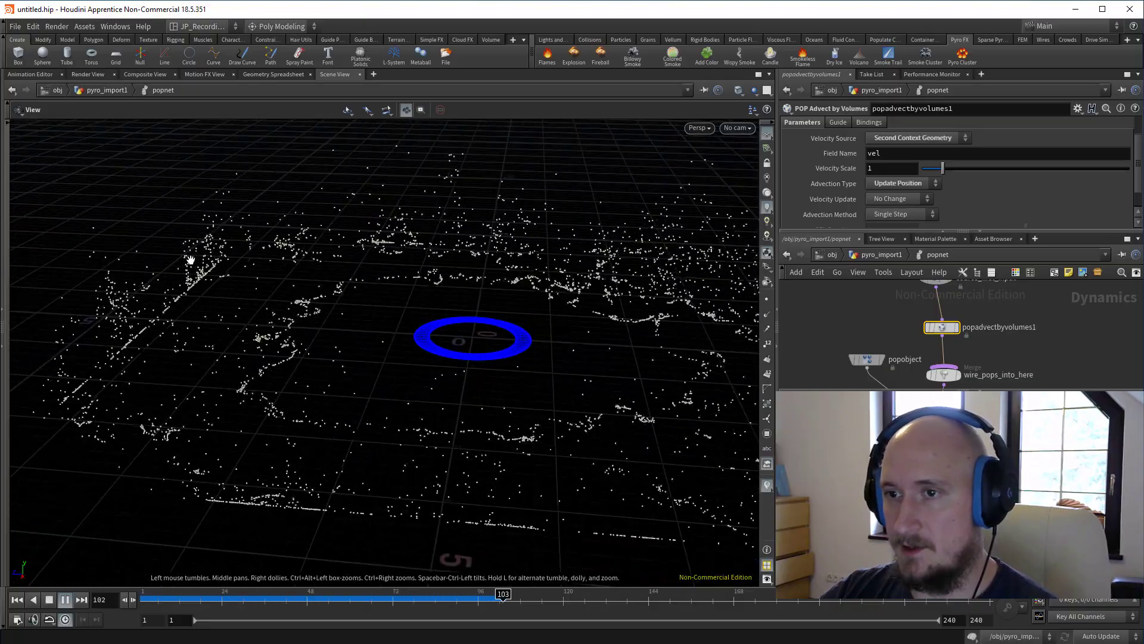
drag(189, 261, 250, 244)
right_drag(250, 244, 223, 300)
drag(222, 300, 310, 298)
right_drag(310, 298, 345, 286)
drag(346, 286, 342, 312)
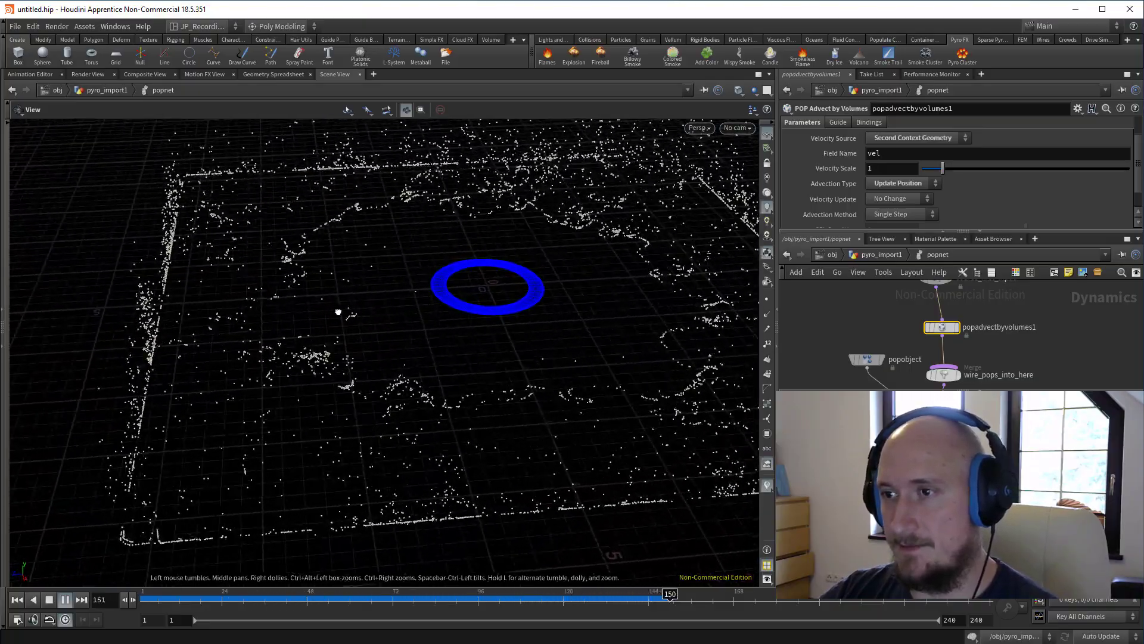
right_drag(342, 312, 317, 341)
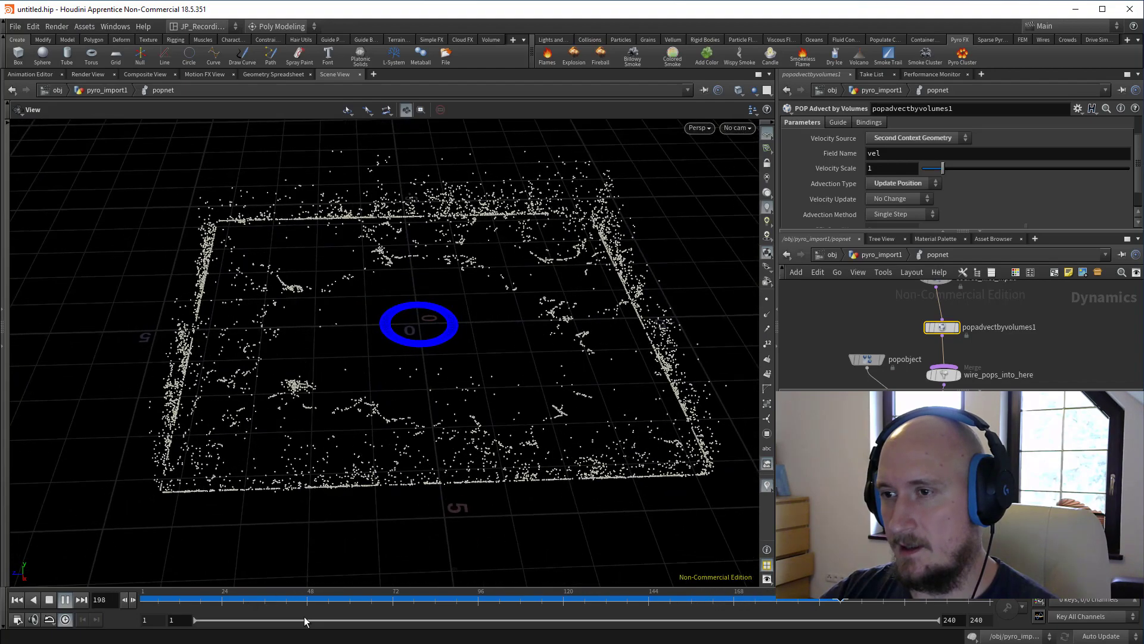
drag(286, 607, 122, 598)
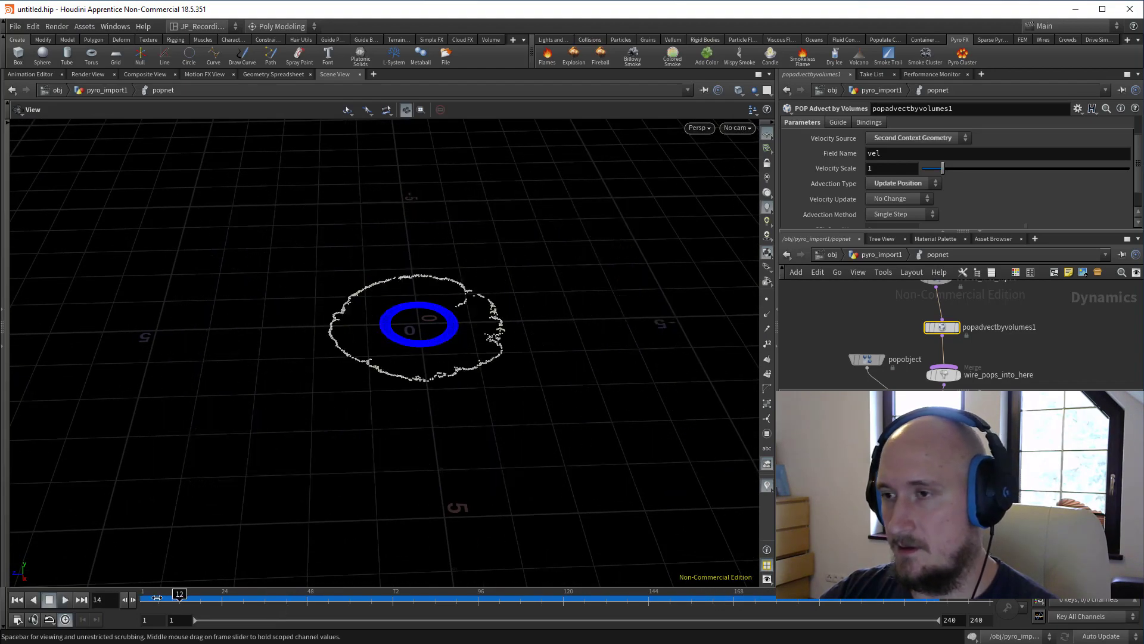
Set the Advection Type of popadvectbyvolumes1 back to Update Force.
mouse_move(961, 425)
middle_down()
mouse_move(980, 328)
mouse_move(942, 434)
middle_up()
scroll(923, 155, down, 1)
click(923, 155)
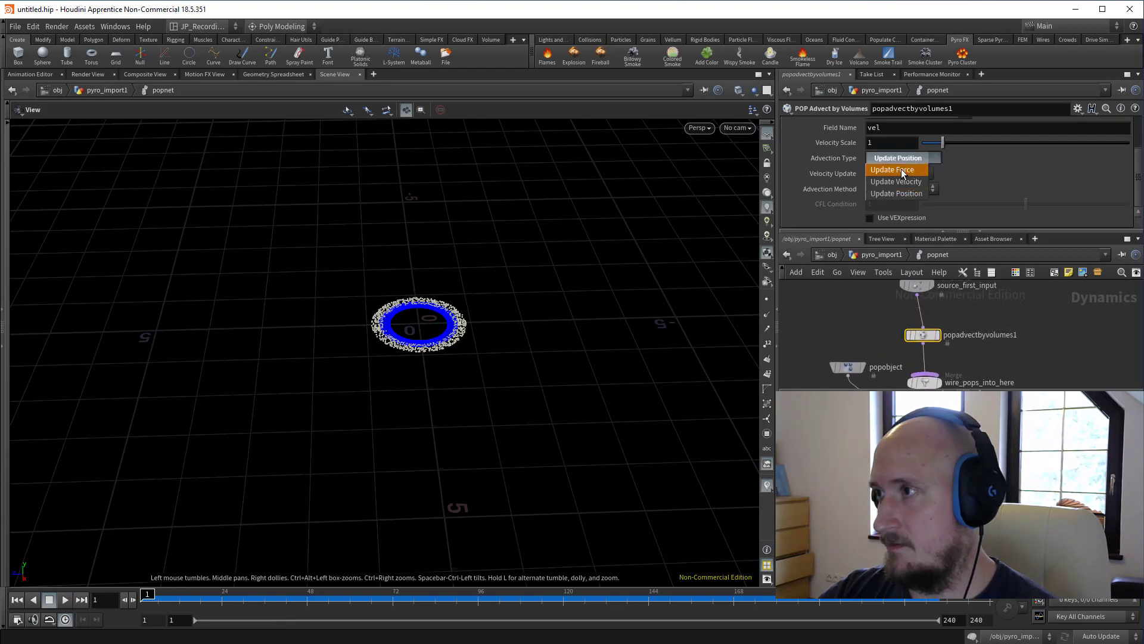
click(900, 179)
Replay the force-driven particle simulation to check its motion and rewind to frame 1.
scroll(427, 262, down, 3)
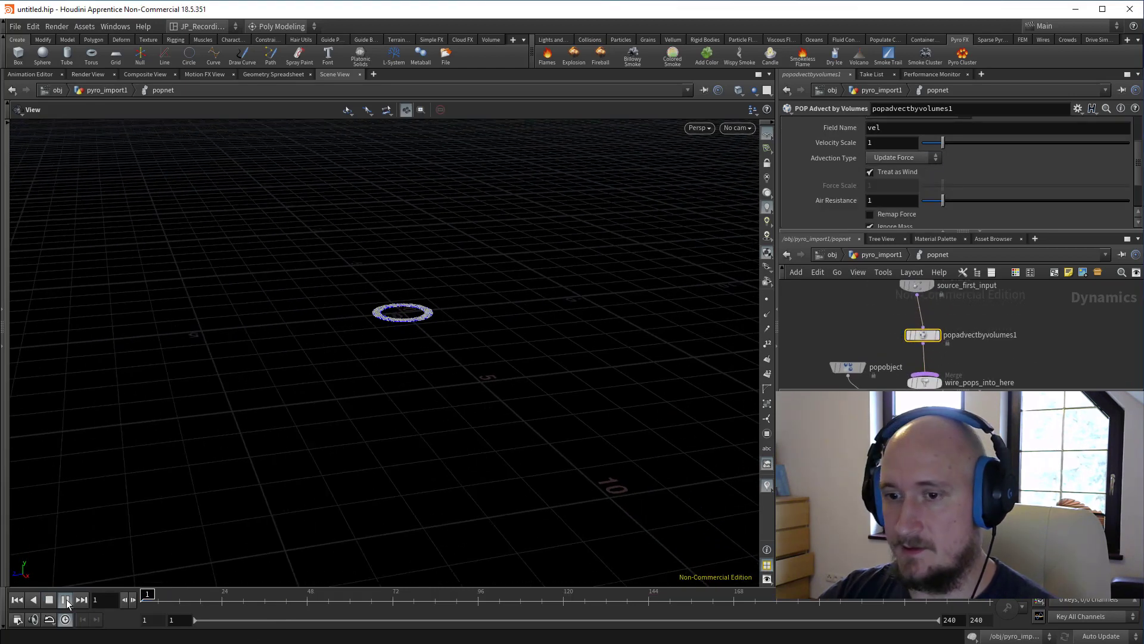
click(65, 600)
scroll(506, 353, up, 3)
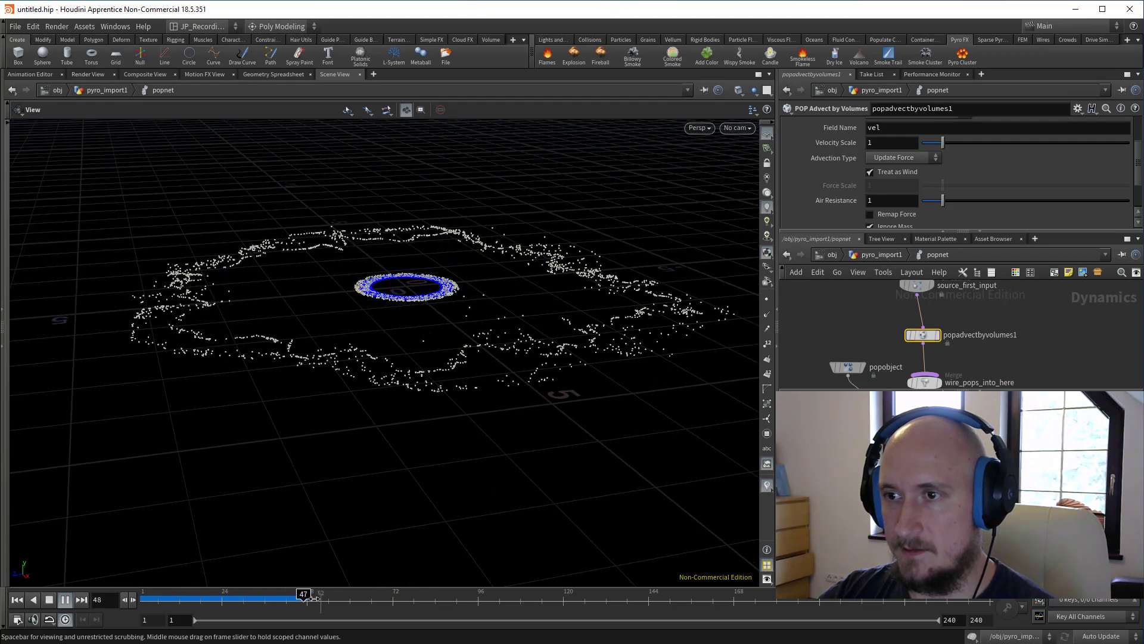
drag(342, 599, 130, 581)
Change the Const. Birth Rate of the source_first_input node.
middle_drag(956, 311, 946, 367)
click(906, 341)
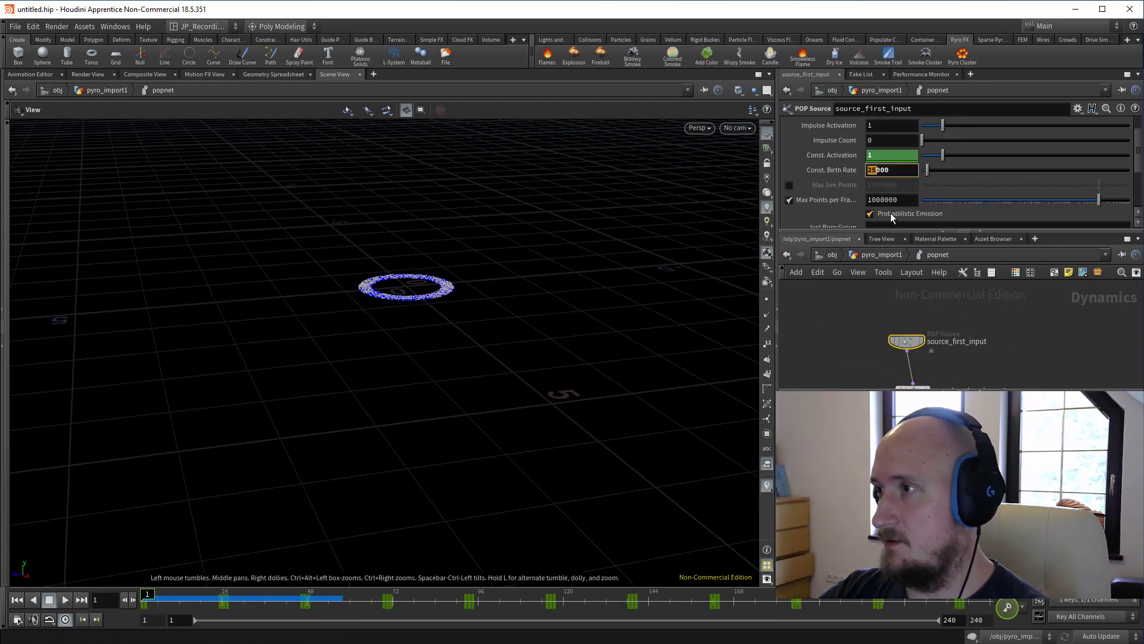
text(1)
click(1033, 326)
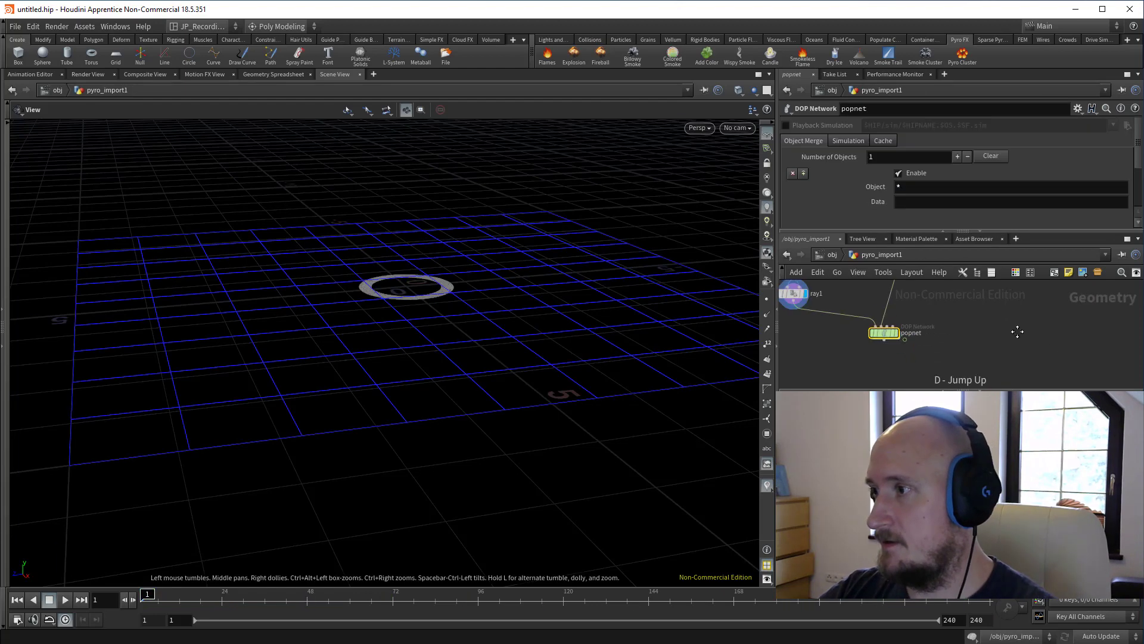
Leave the popnet for the object level, look inside pyro_import, and open the geo1 network.
key(u)
middle_drag(968, 332, 967, 312)
key(u)
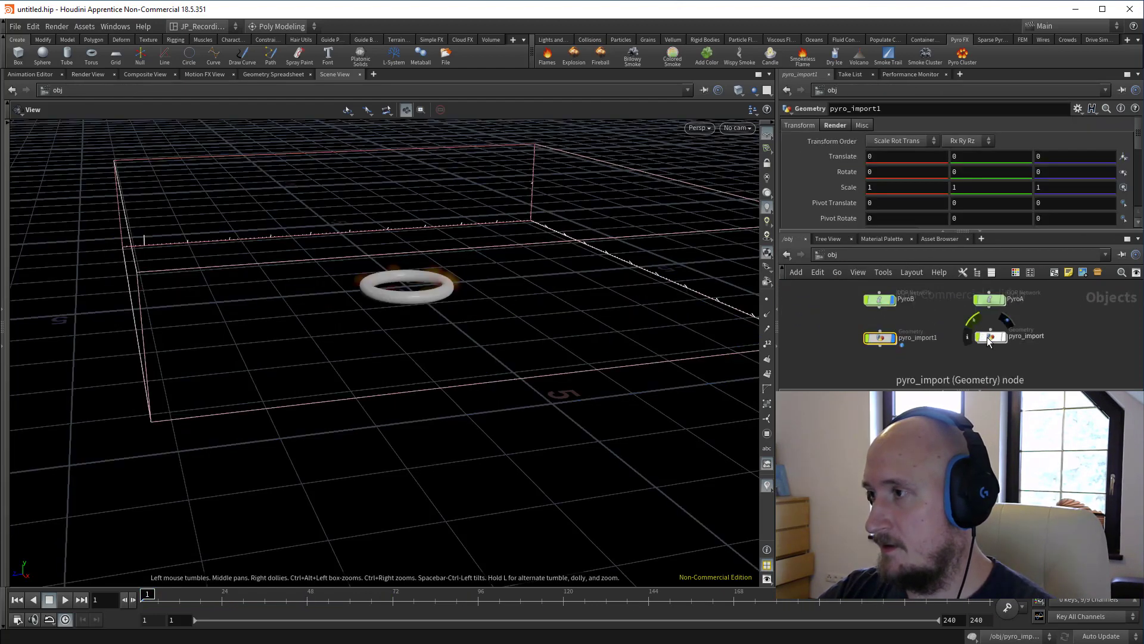
double_click(987, 338)
scroll(970, 351, down, 1)
key(u)
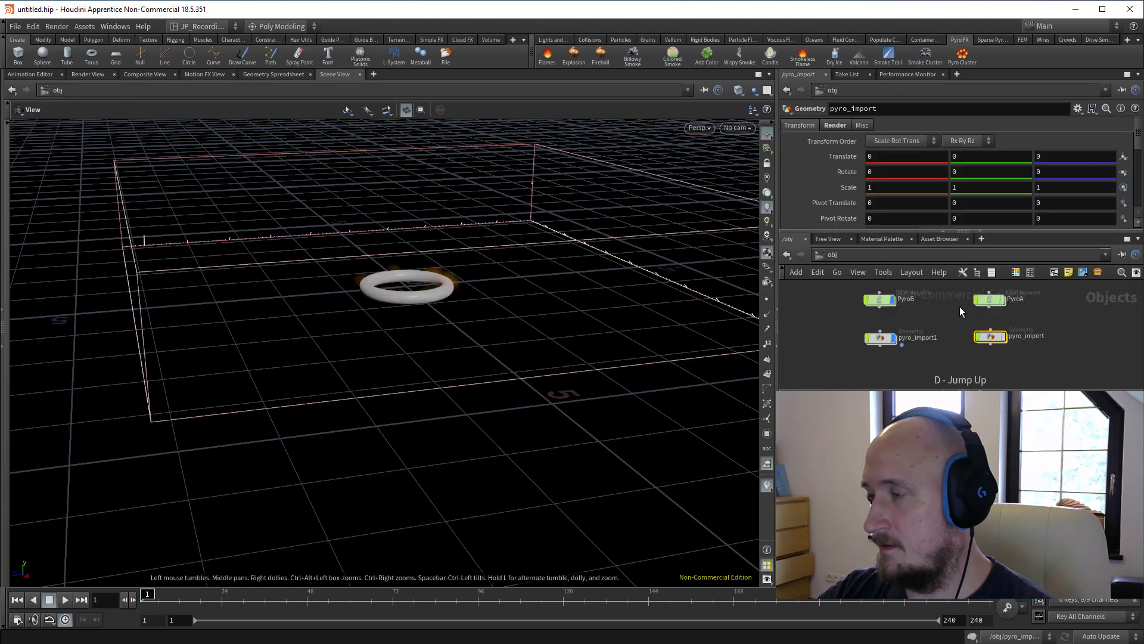
scroll(918, 331, down, 1)
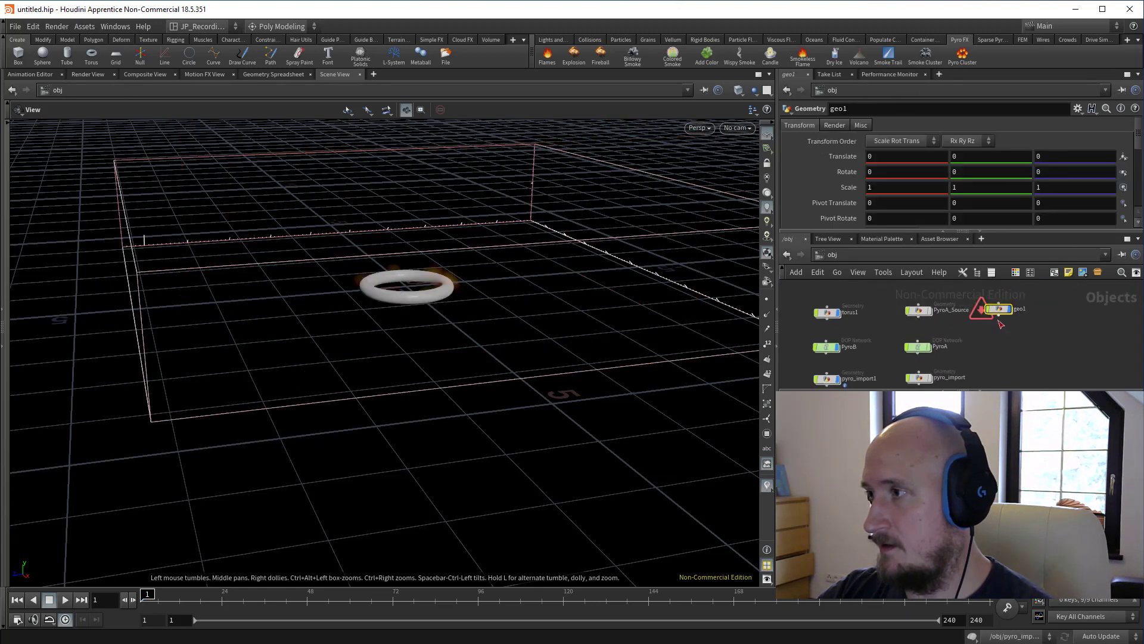
double_click(999, 310)
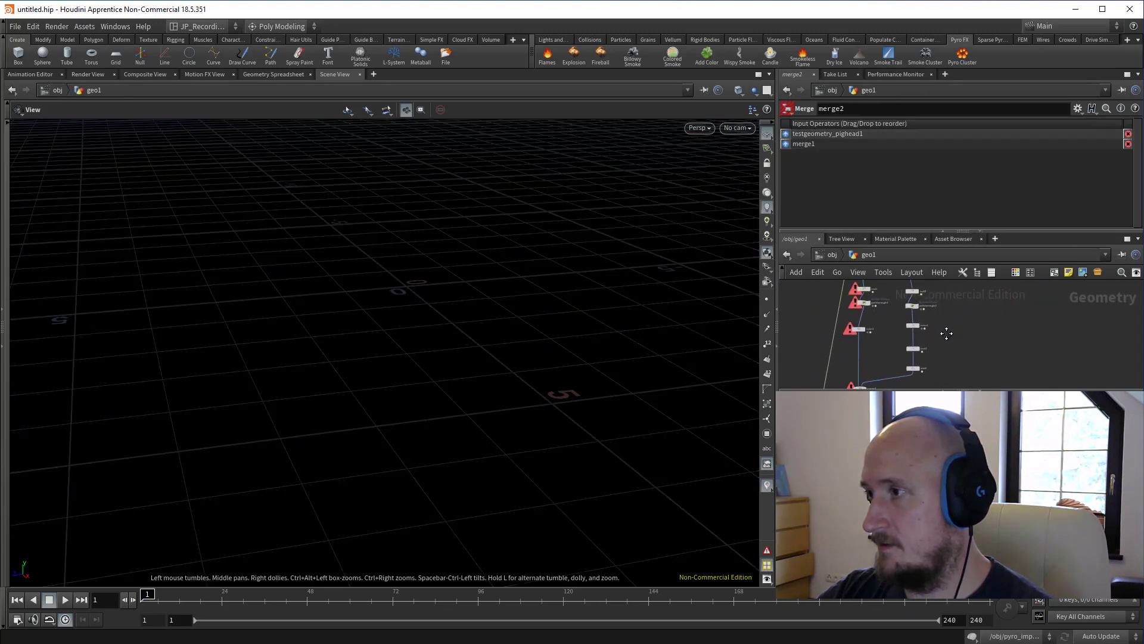
Paste the trail, point wrangle and color nodes into pyro_import1 below popnet and display trail1 with its Compute Velocity result.
key(ctrl+v)
drag(908, 306, 915, 334)
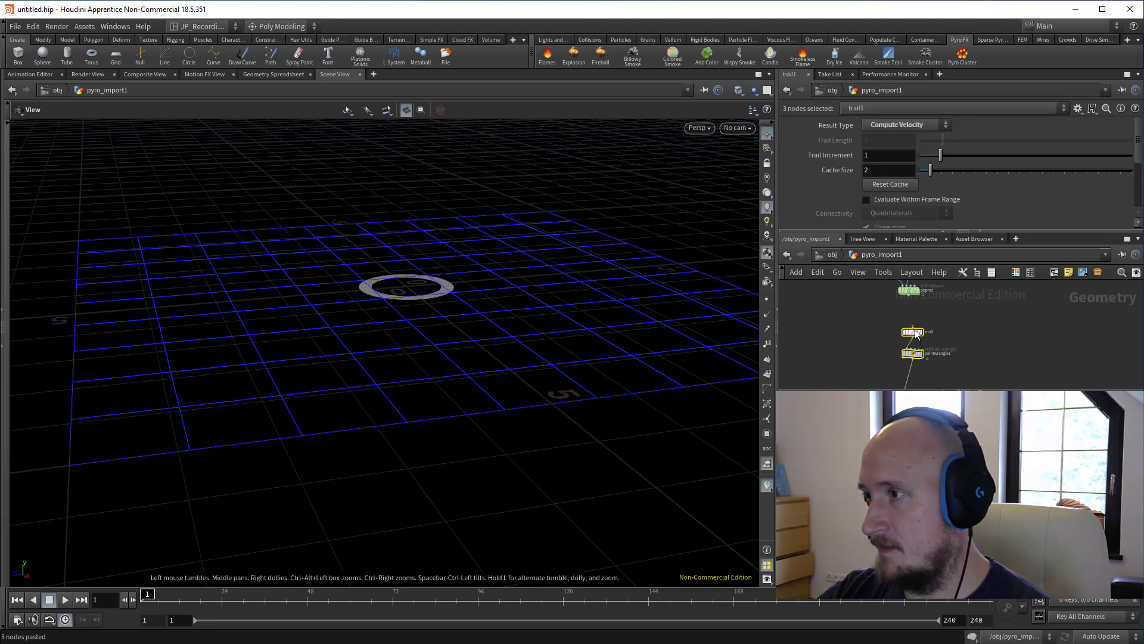
click(922, 316)
scroll(922, 317, up, 2)
drag(906, 332, 901, 289)
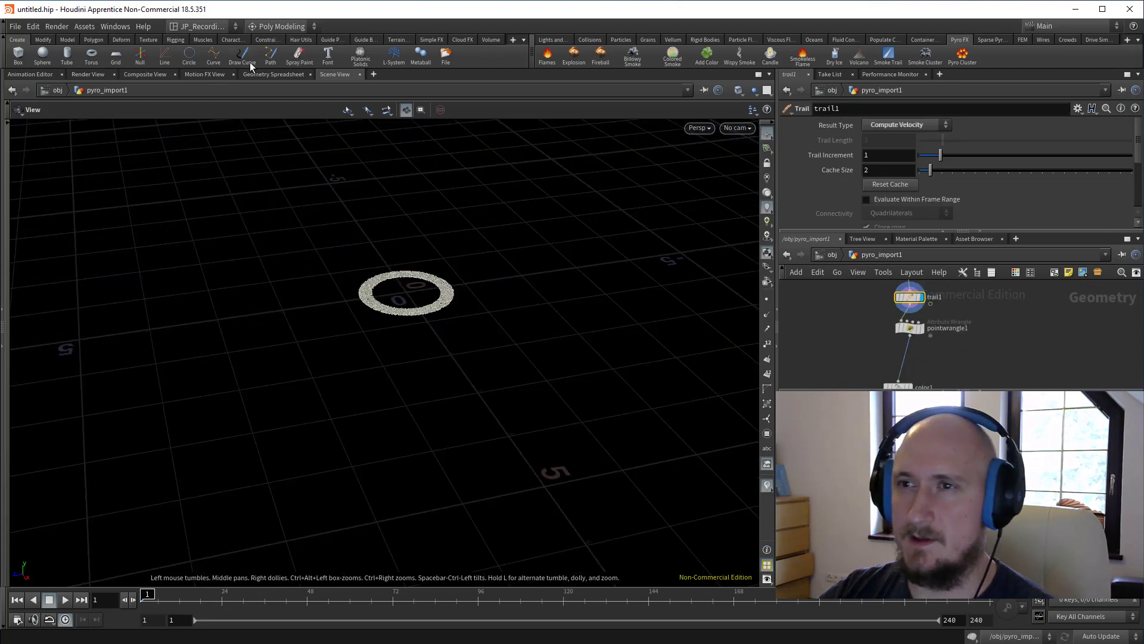
Check the Geometry Spreadsheet and examine how trail1 follows the dopio_particles node in the geo1 network.
click(262, 74)
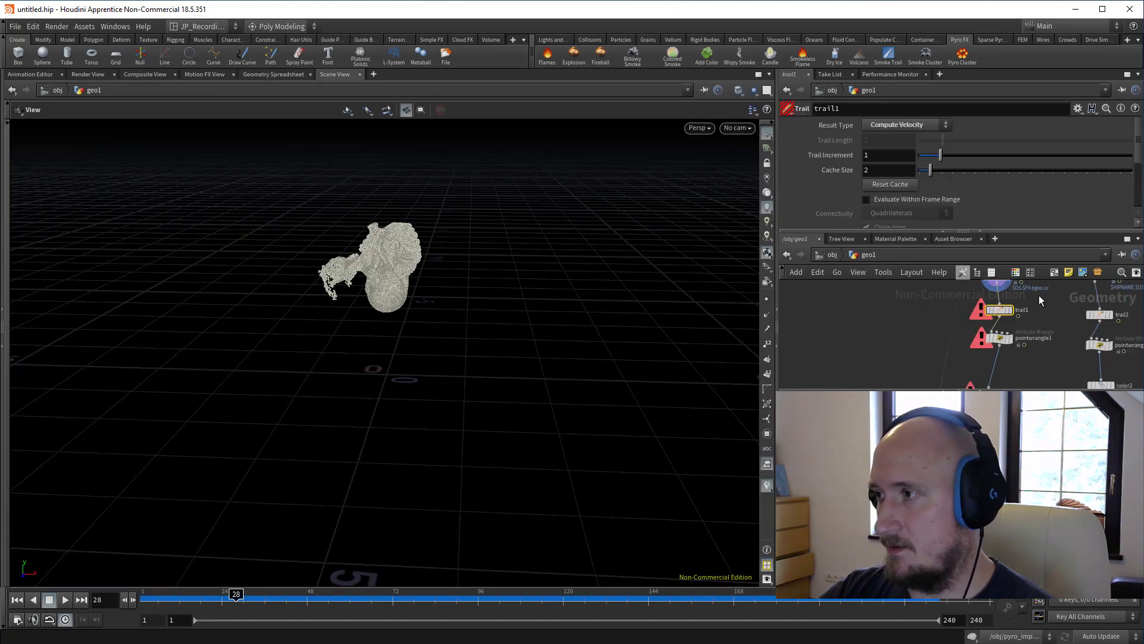
middle_drag(1040, 302, 1029, 326)
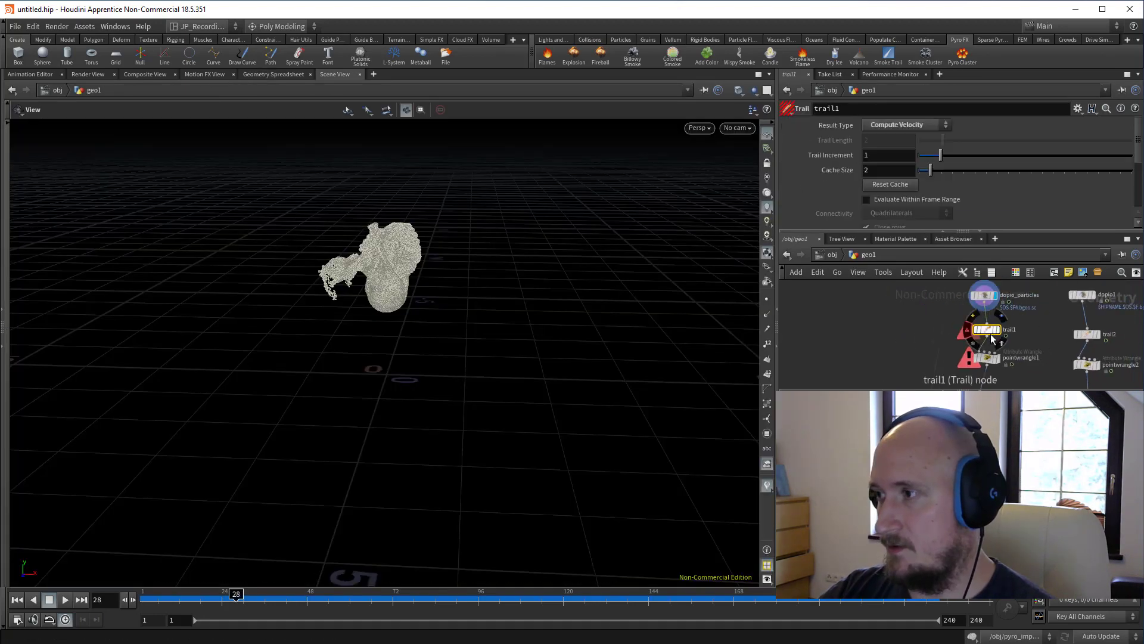
ctrl+drag(987, 332, 988, 348)
middle_drag(1017, 319, 1033, 337)
click(986, 308)
click(973, 340)
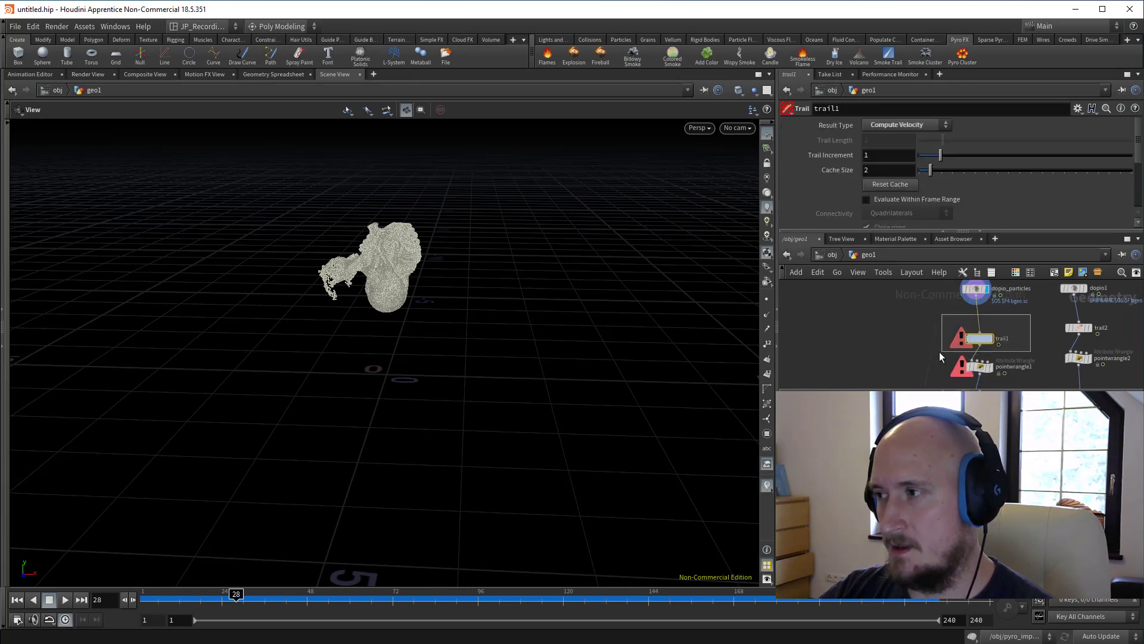
drag(987, 341, 983, 337)
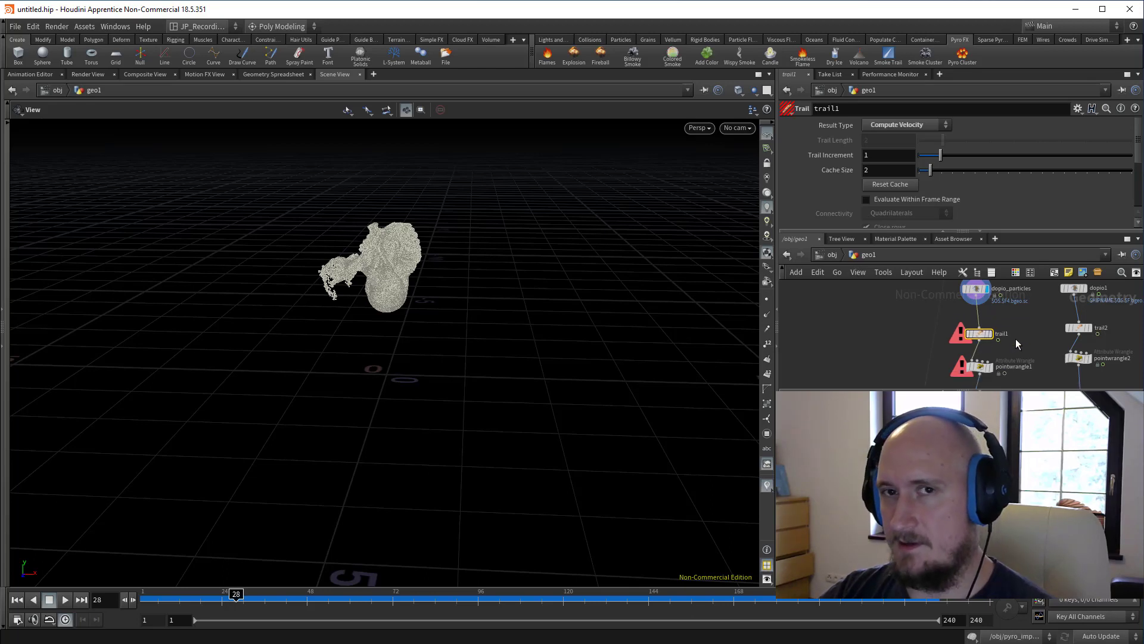
Undo the last node connection change in geo1 and display the trail1 node below dopio_particles.
middle_drag(1010, 293, 1023, 318)
click(987, 312)
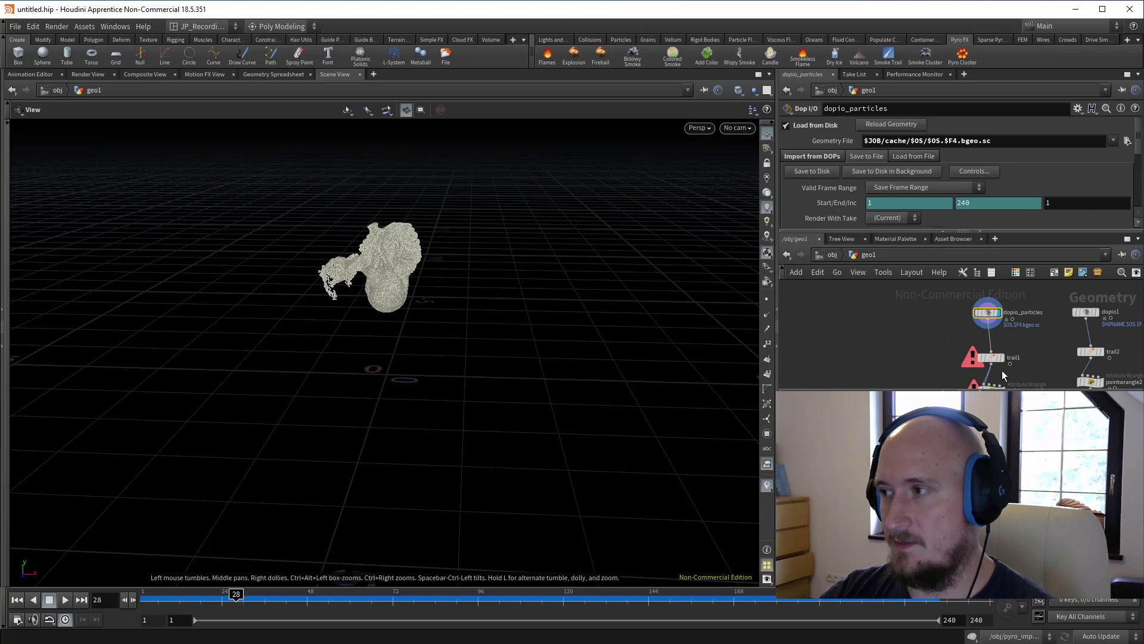
click(991, 357)
key(ctrl+z)
middle_drag(1043, 344, 1033, 329)
key(ctrl+z)
click(981, 346)
drag(1022, 327, 986, 350)
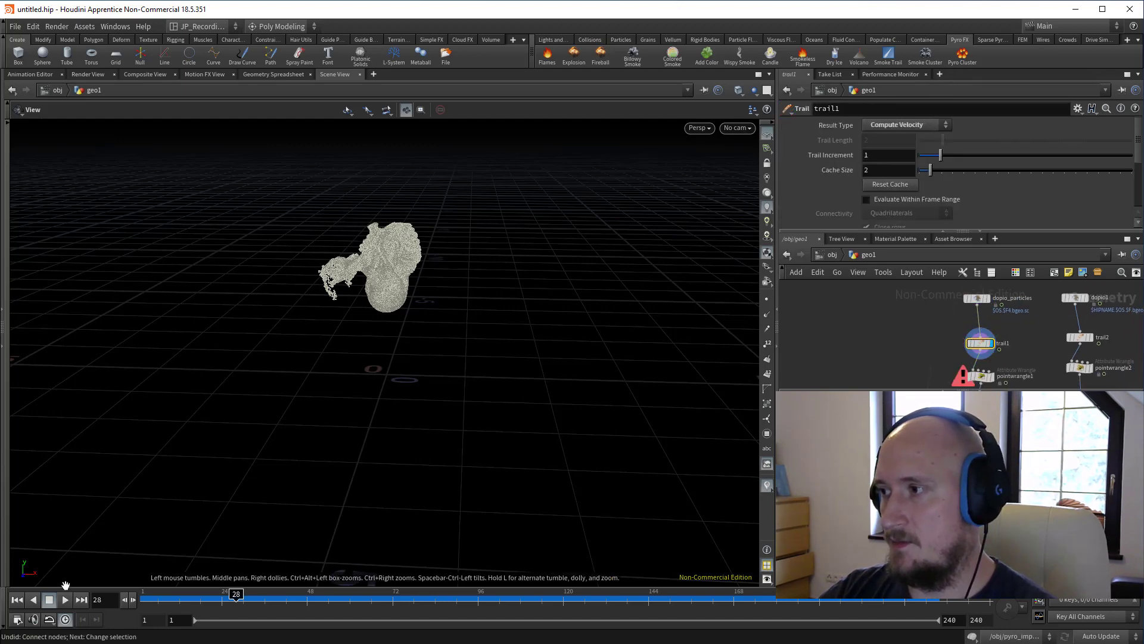
At frame 1, insert a Time Shift node between dopio_particles and trail1 and set its clamping to Clamp to First.
click(16, 600)
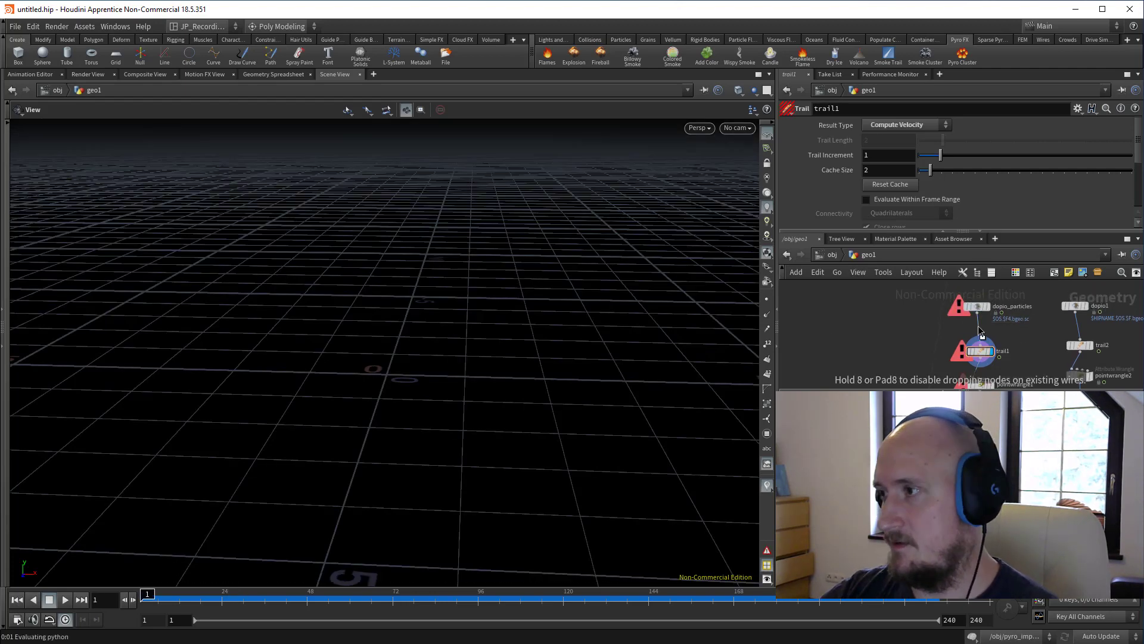
click(976, 331)
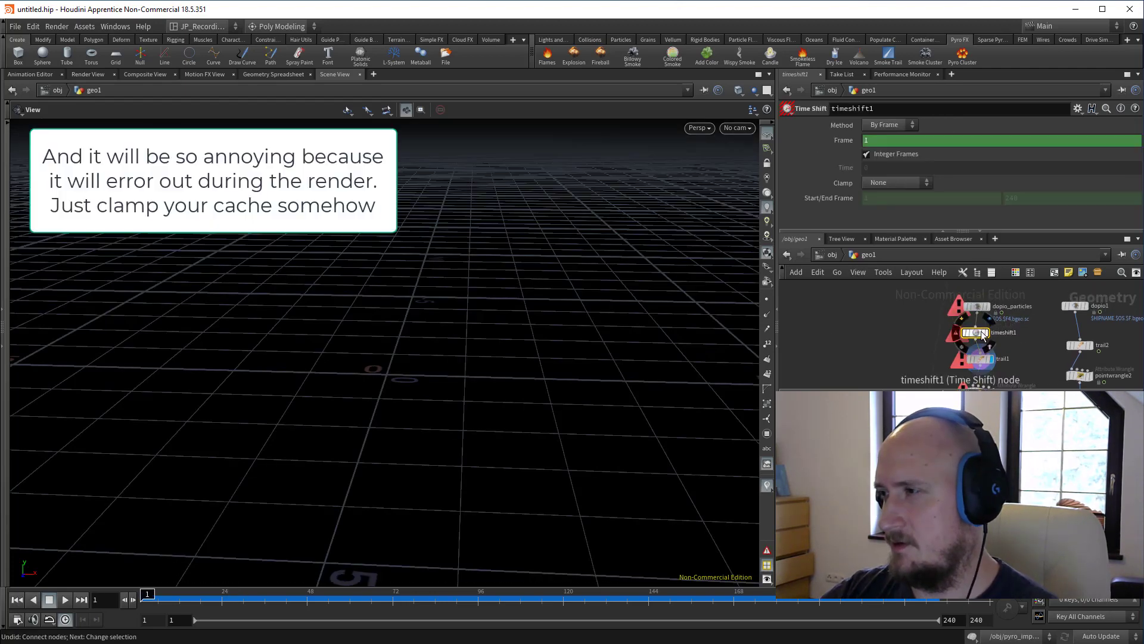
click(901, 182)
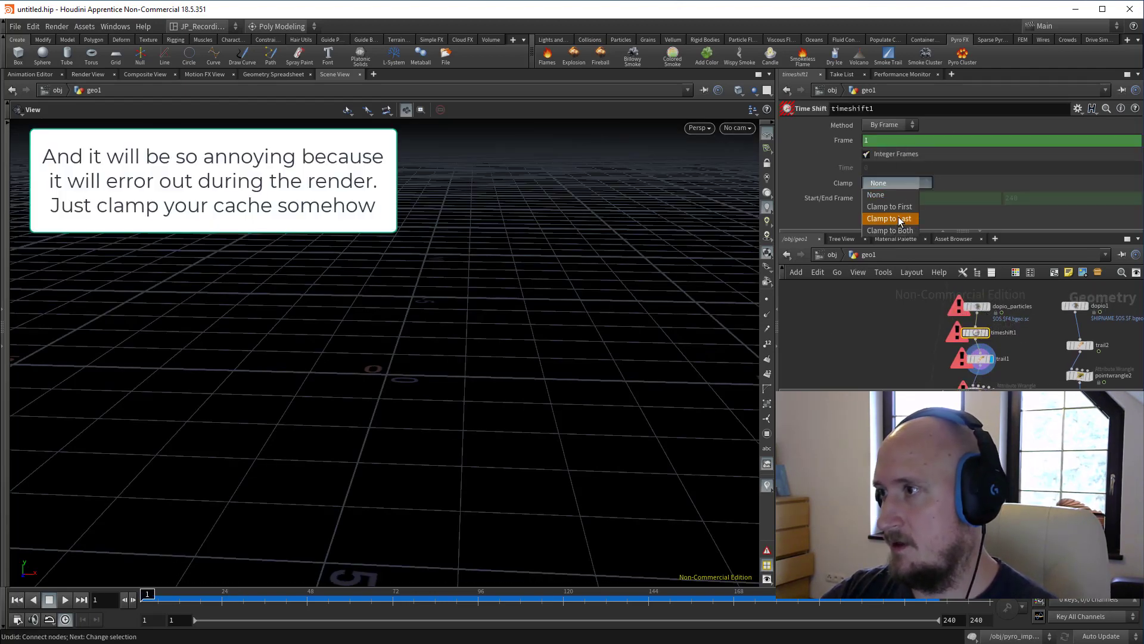
click(889, 206)
Select merge2 at the end of the geo1 network, return to the object level and scrub the animation to frame 49.
scroll(990, 358, down, 3)
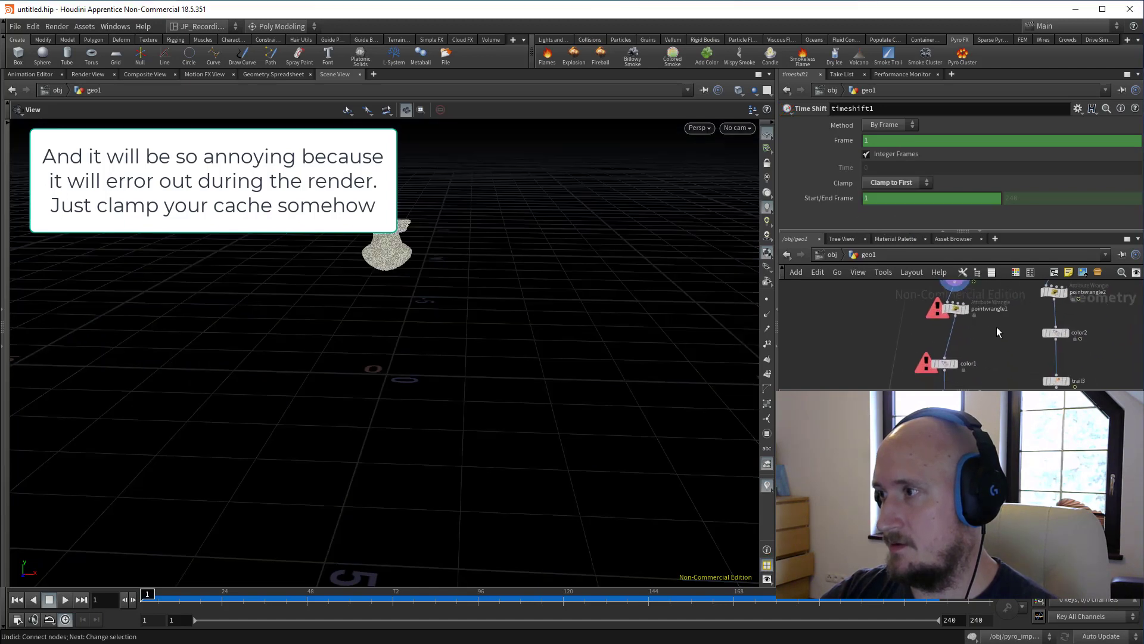
scroll(991, 378, down, 4)
click(952, 302)
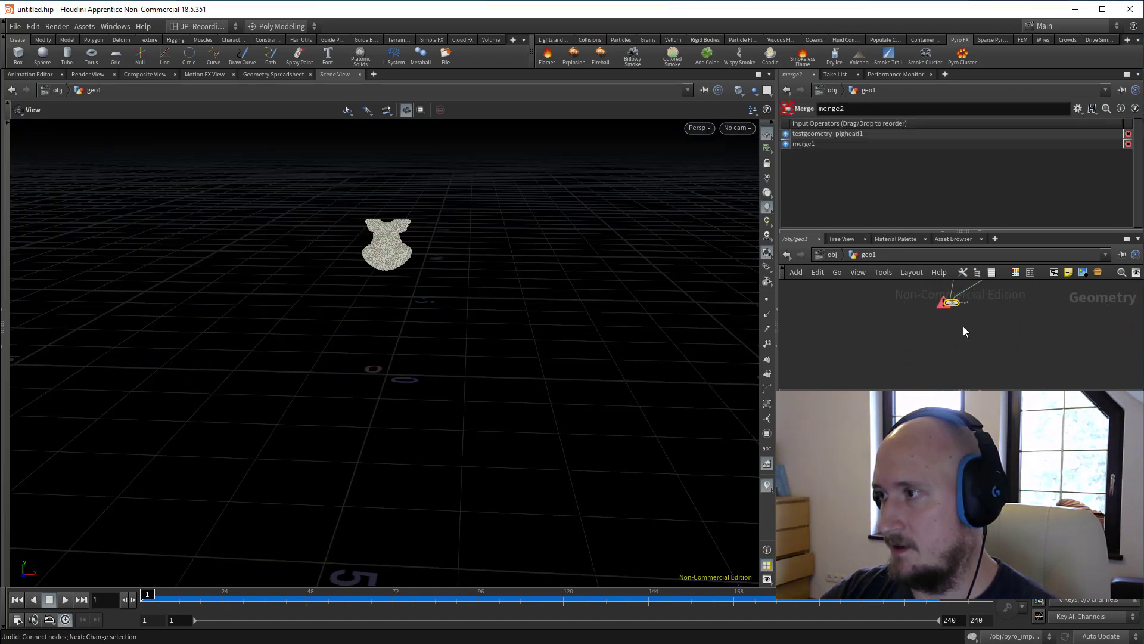
key(u)
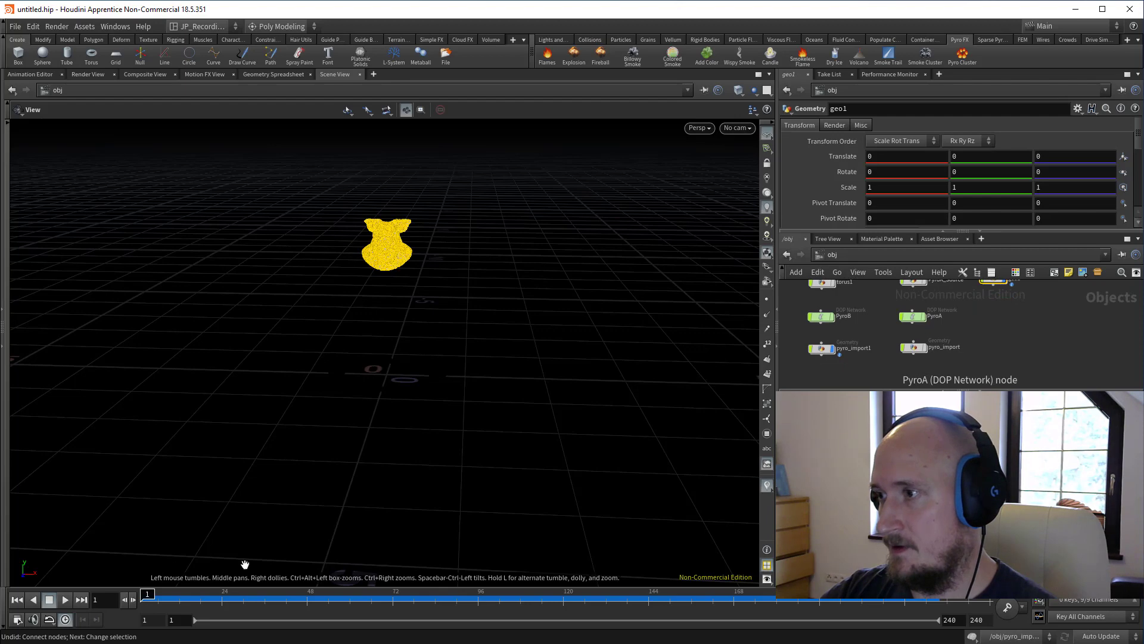
drag(171, 602, 310, 615)
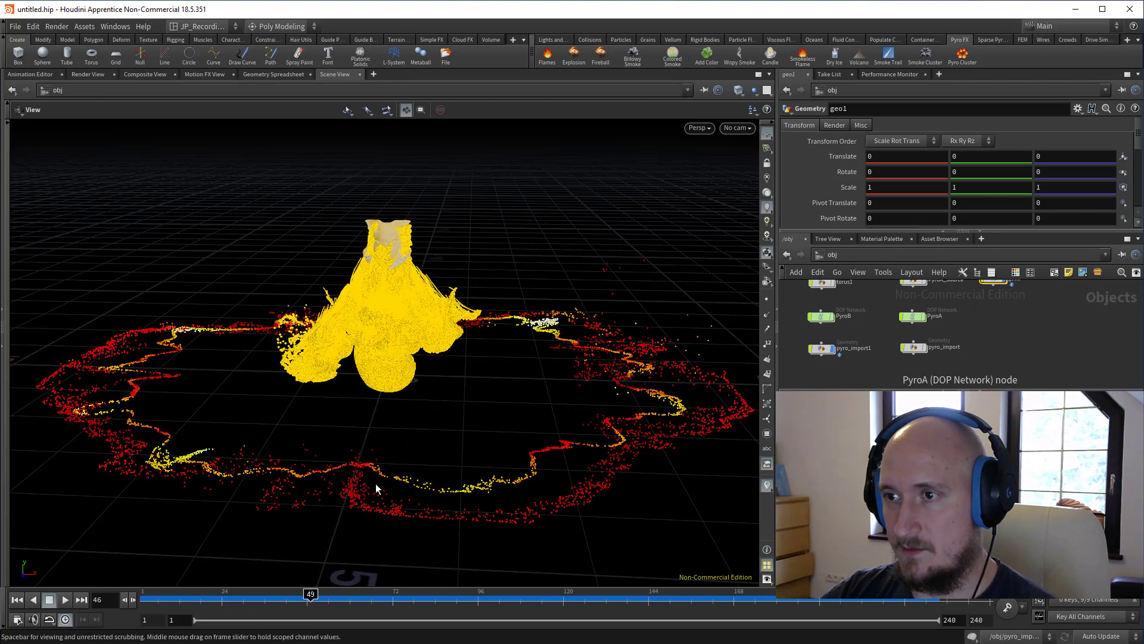